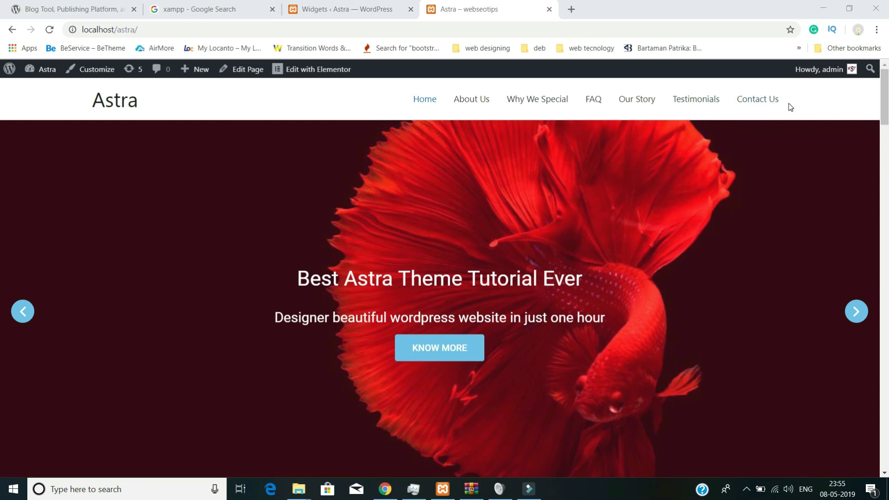
# - Scroll down the page and expand, then collapse, the 'Dolor semper massa nam' FAQ answer
pyautogui.scroll(-1, 371, 194)
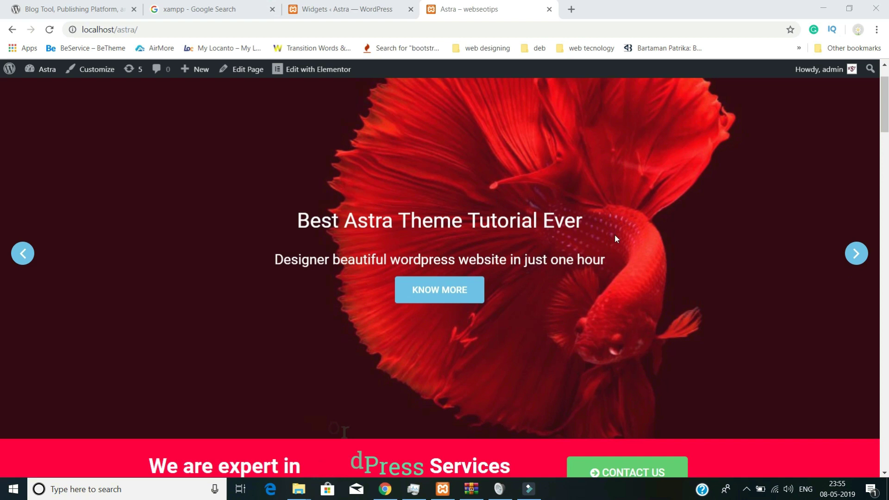
pyautogui.scroll(-3, 637, 273)
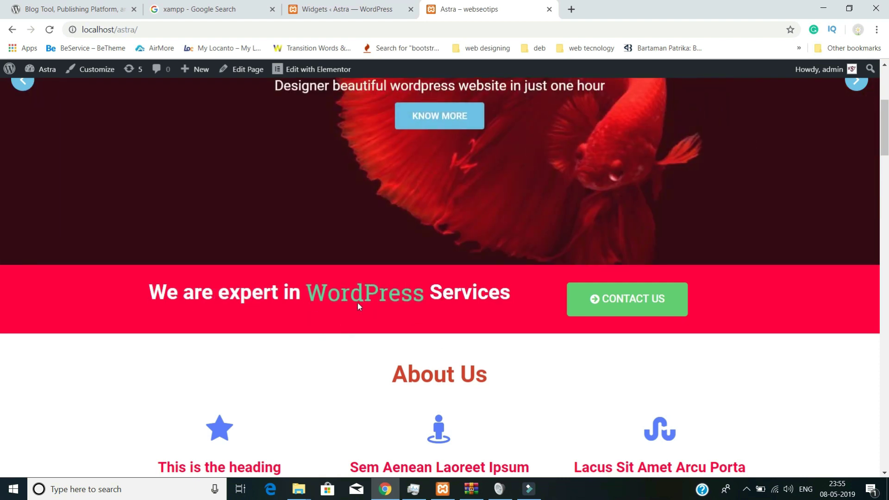
pyautogui.scroll(-2, 392, 307)
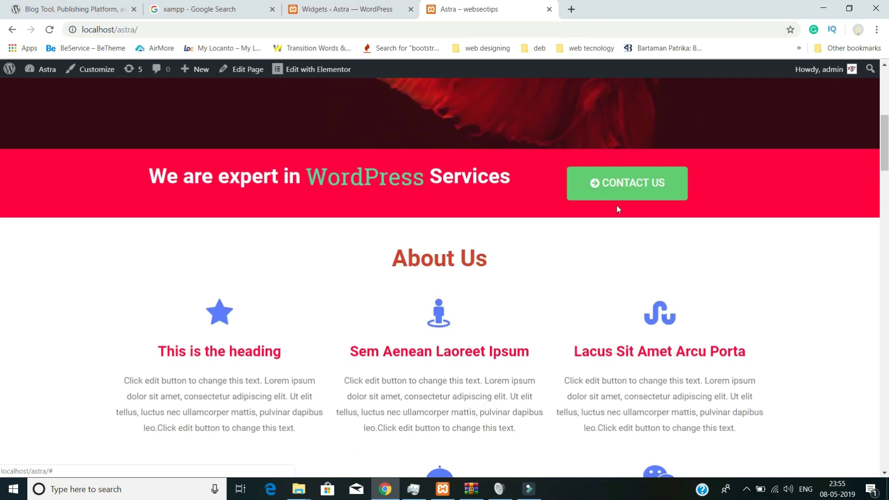
pyautogui.scroll(-3, 607, 252)
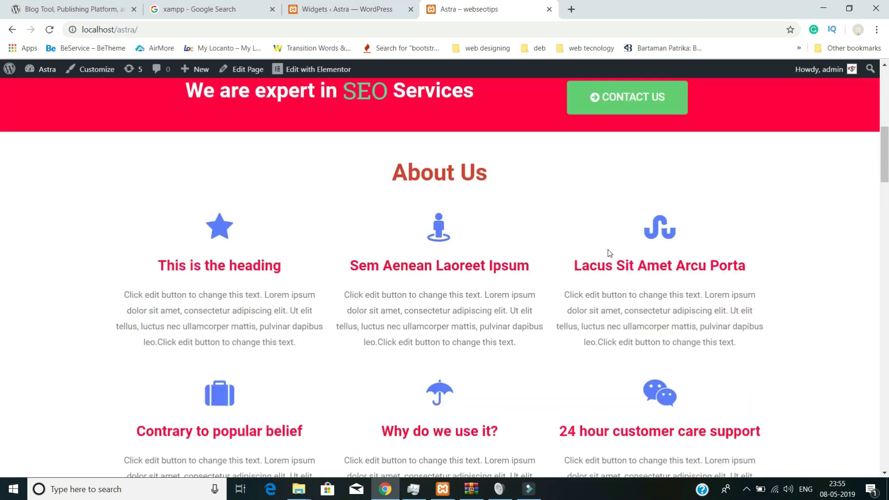
pyautogui.scroll(-3, 366, 174)
pyautogui.scroll(3, 296, 201)
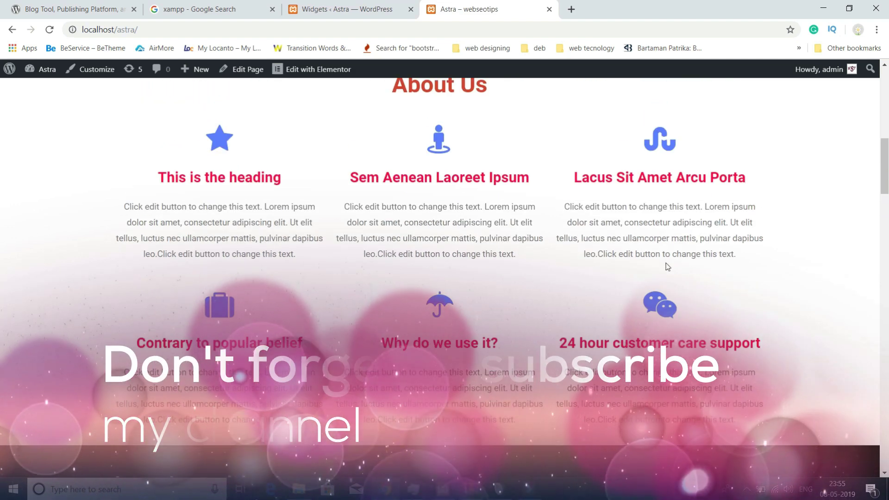
pyautogui.scroll(-5, 681, 324)
pyautogui.scroll(-2, 441, 250)
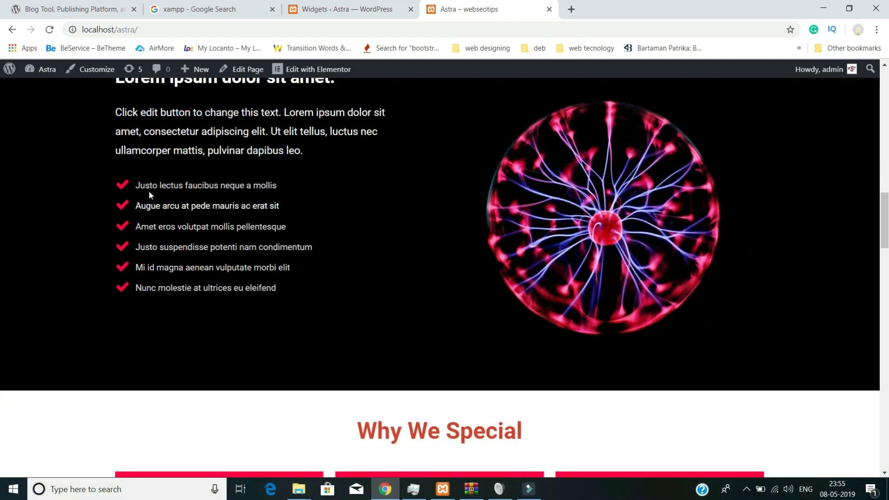
pyautogui.scroll(1, 305, 196)
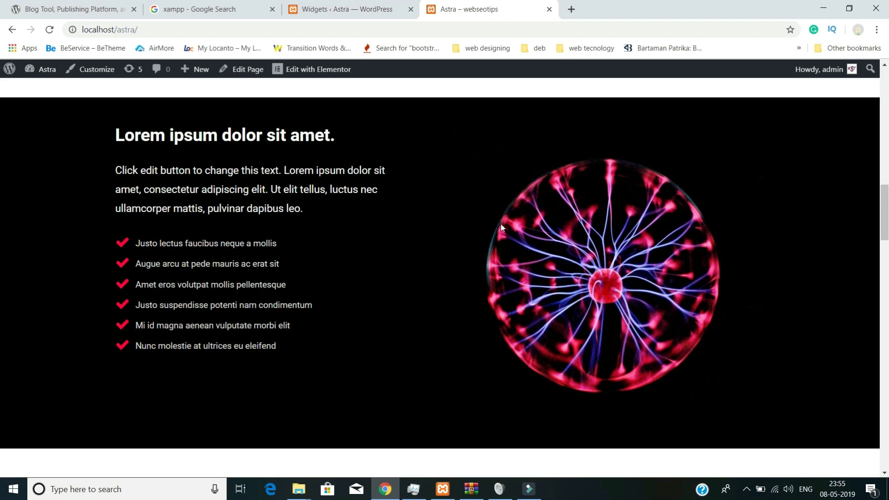
pyautogui.scroll(-4, 576, 280)
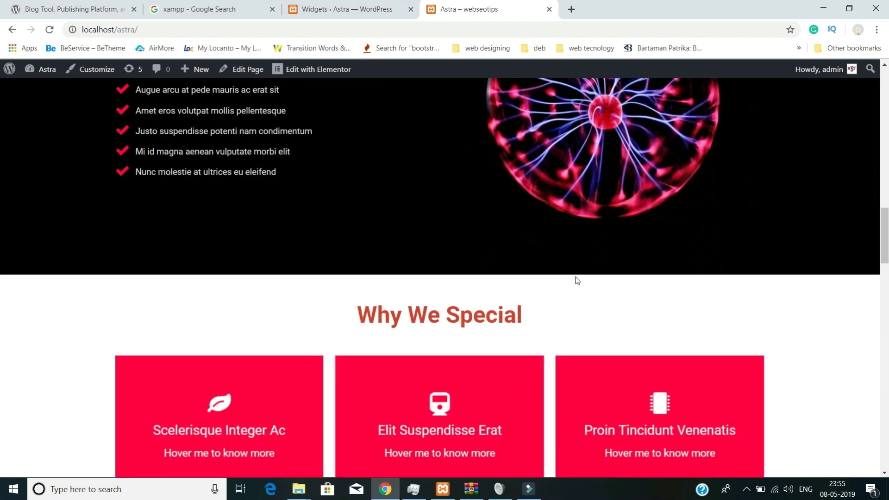
pyautogui.scroll(-3, 516, 253)
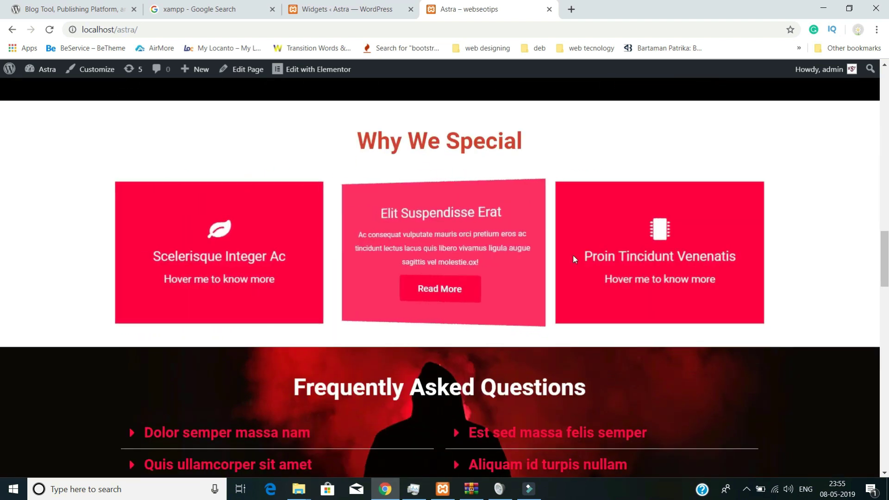
pyautogui.scroll(-4, 610, 257)
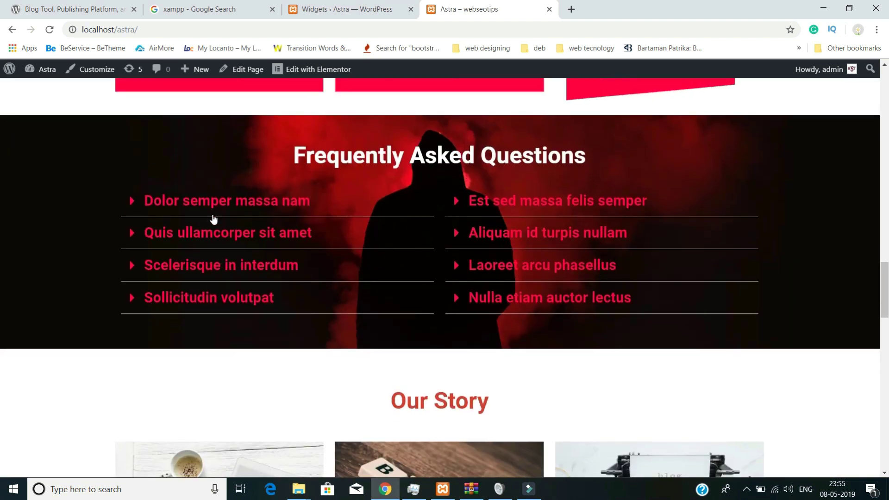
pyautogui.click(154, 205)
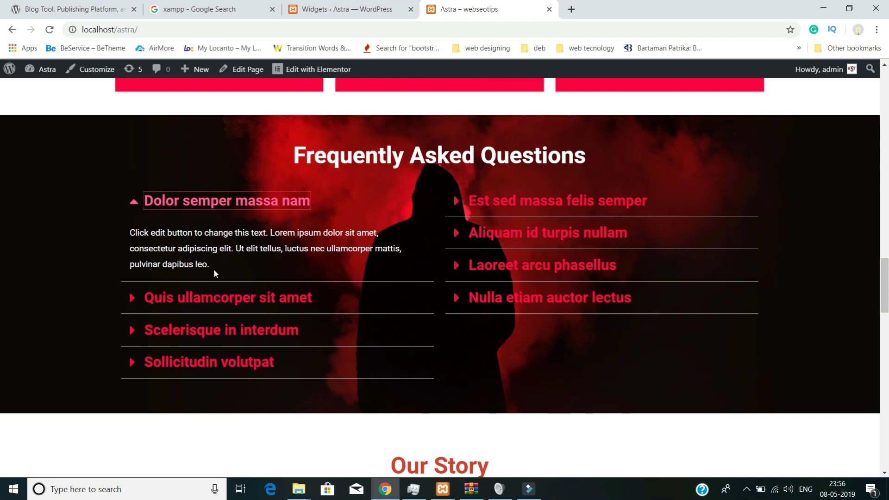
pyautogui.click(188, 208)
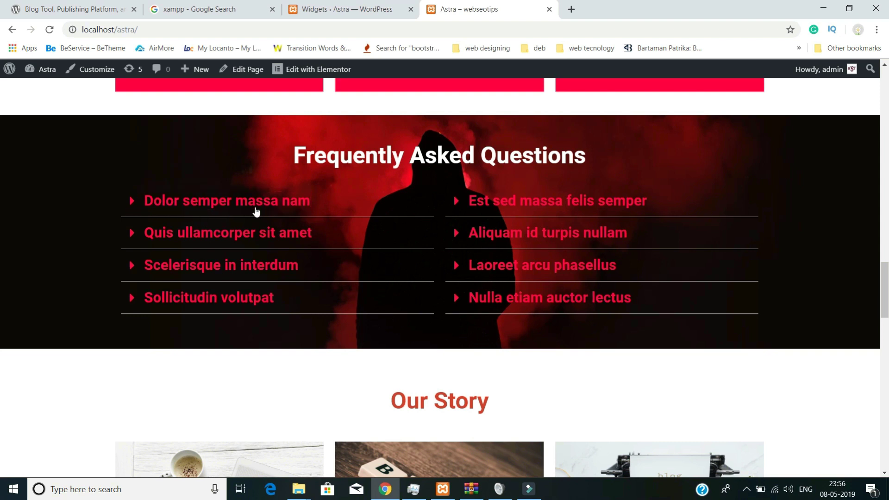
# - Scroll to the bottom of the page and select part of the footer credit line
pyautogui.scroll(-4, 320, 213)
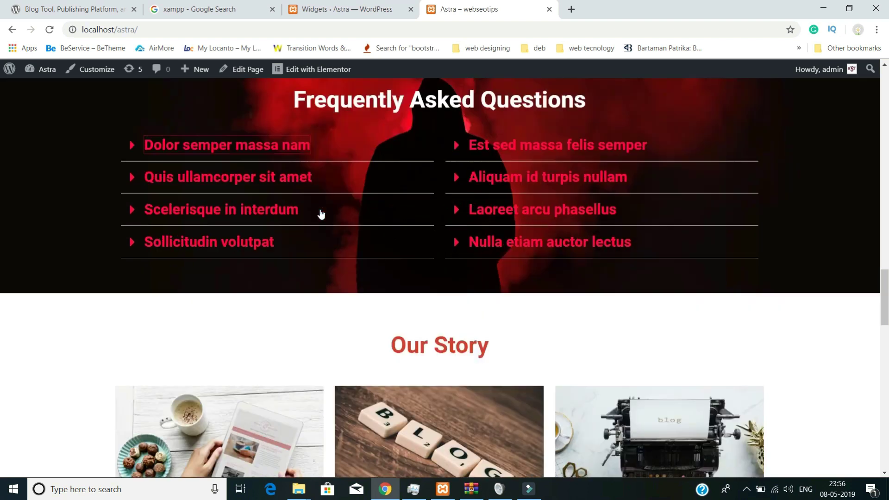
pyautogui.scroll(-5, 432, 268)
pyautogui.scroll(4, 435, 218)
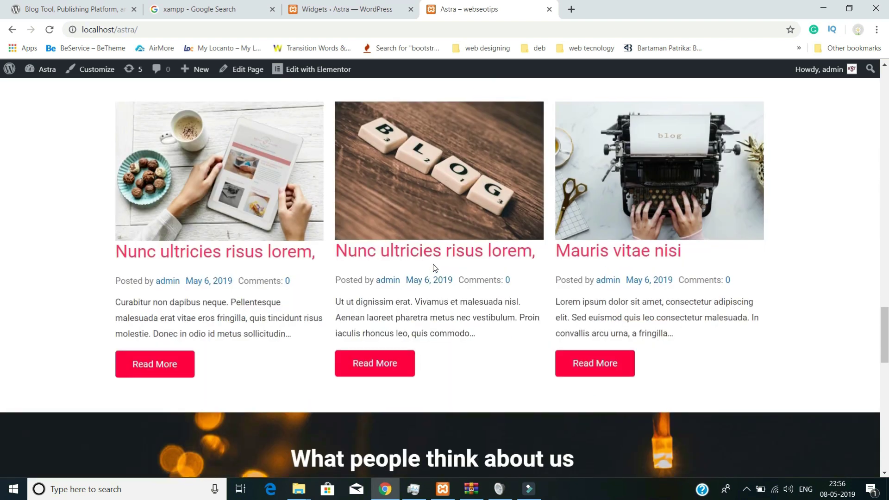
pyautogui.scroll(-5, 380, 272)
pyautogui.scroll(-5, 381, 268)
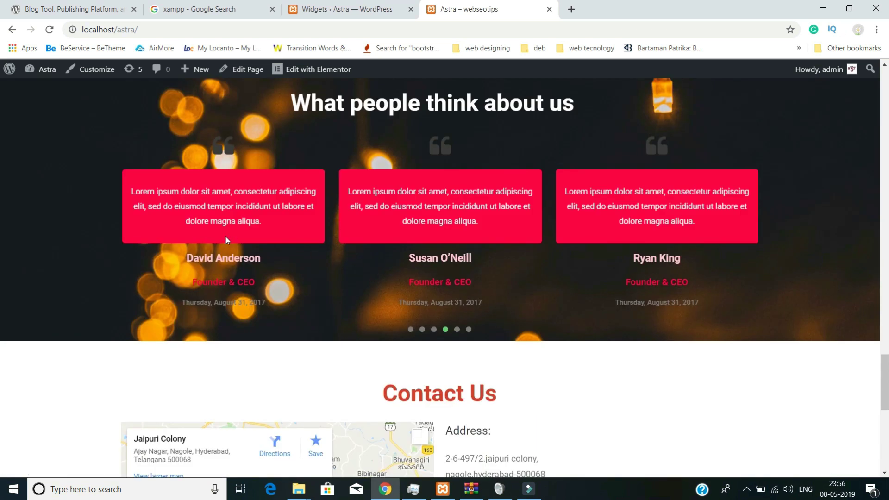
pyautogui.scroll(-5, 563, 279)
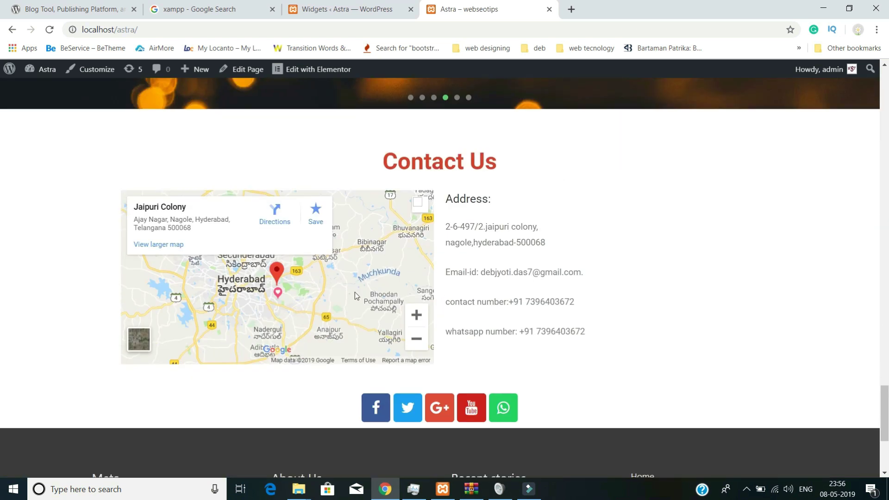
pyautogui.scroll(-1, 362, 296)
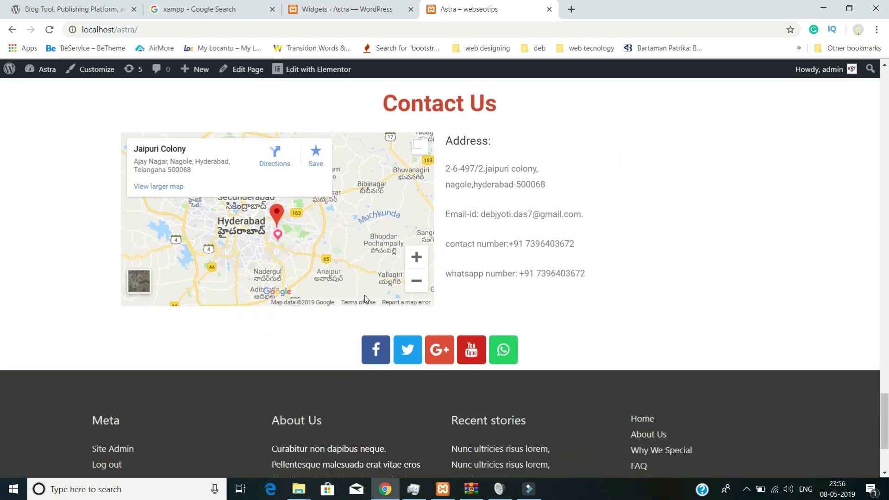
pyautogui.click(545, 352)
pyautogui.scroll(-1, 522, 350)
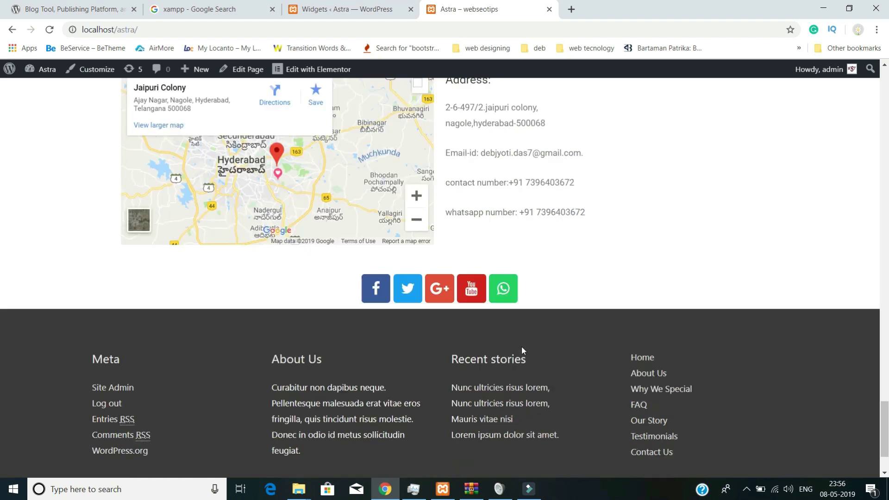
pyautogui.scroll(-1, 521, 350)
pyautogui.scroll(-1, 149, 294)
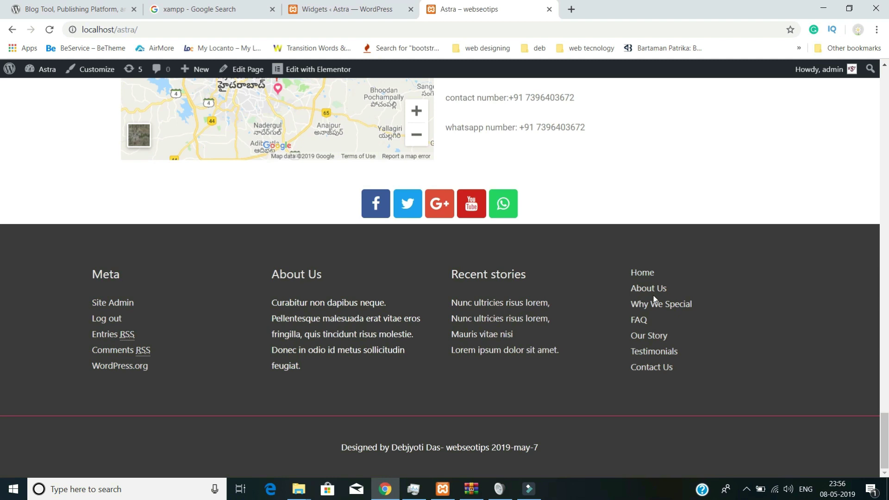
pyautogui.moveTo(343, 448); pyautogui.dragTo(480, 447)
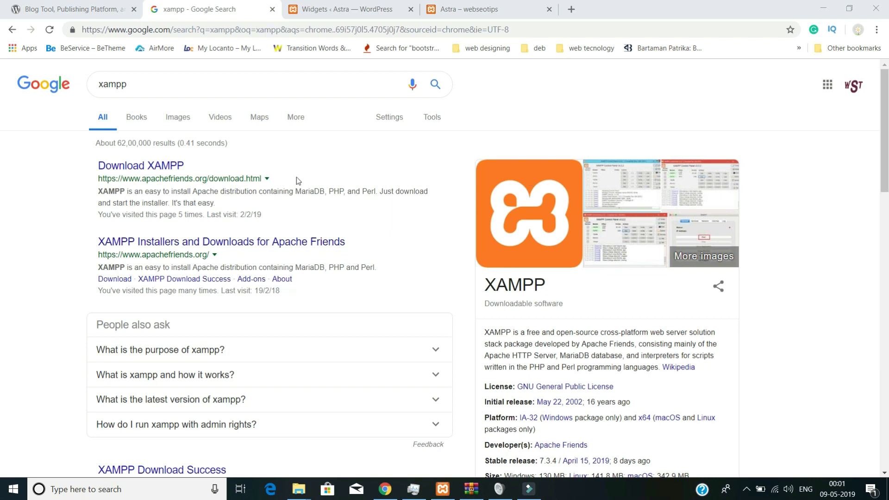
# - Open the 'Download XAMPP' search result and scroll through the installer download tables
pyautogui.click(134, 168)
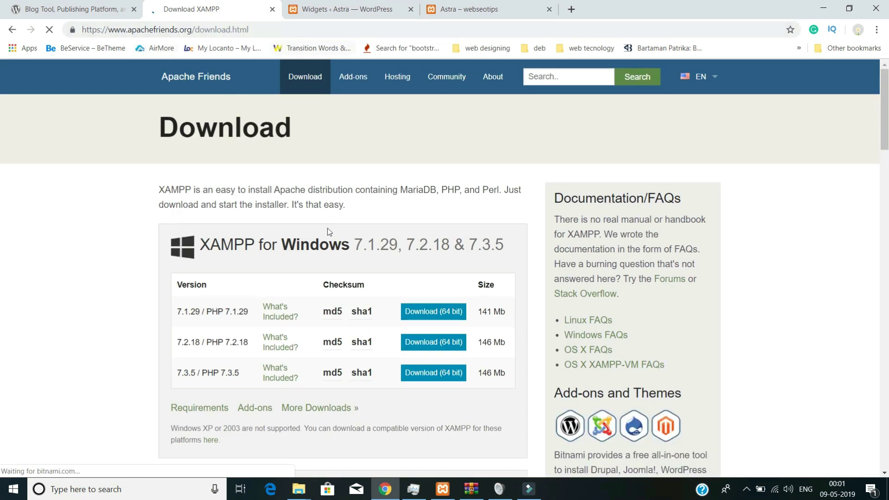
pyautogui.scroll(-2, 365, 226)
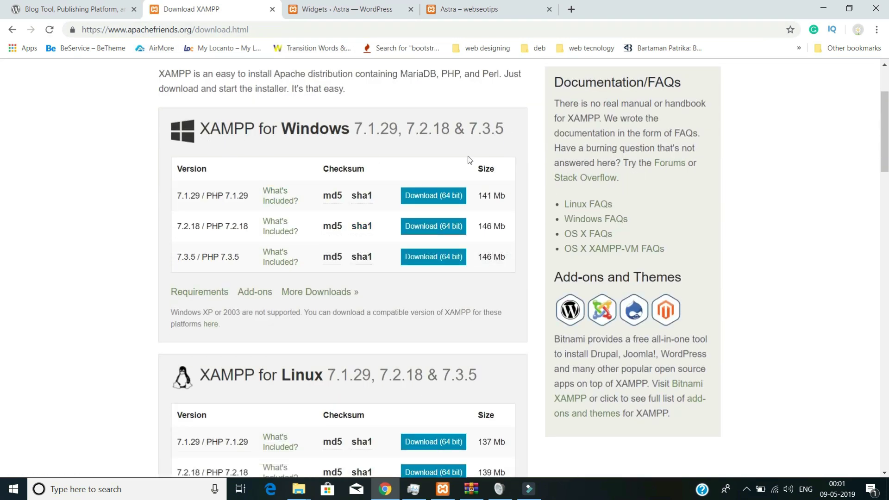
pyautogui.scroll(-3, 193, 139)
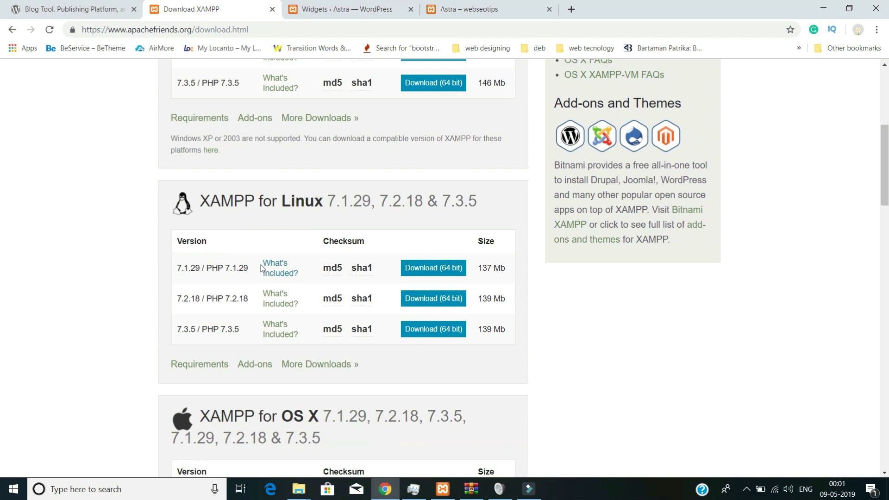
pyautogui.scroll(-3, 233, 273)
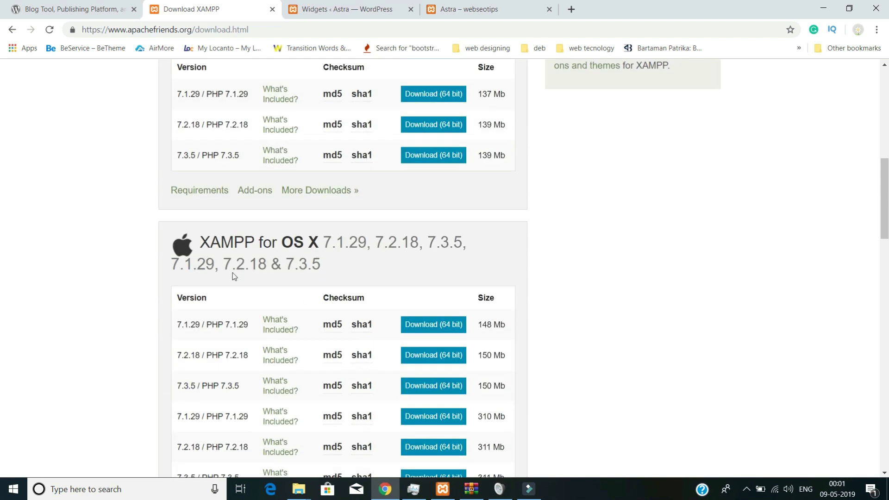
pyautogui.scroll(-5, 457, 319)
pyautogui.scroll(5, 460, 320)
pyautogui.scroll(5, 419, 225)
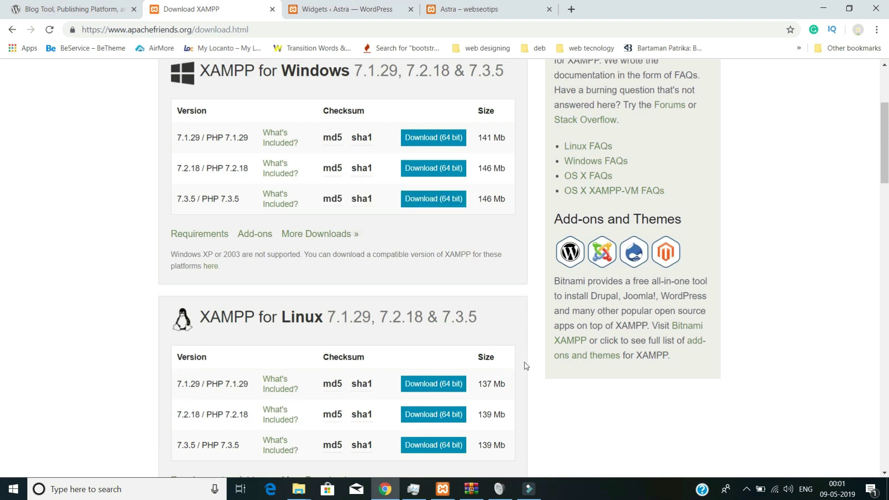
# - Stop and start Apache and MySQL again in XAMPP Control Panel, then minimize it
pyautogui.click(441, 490)
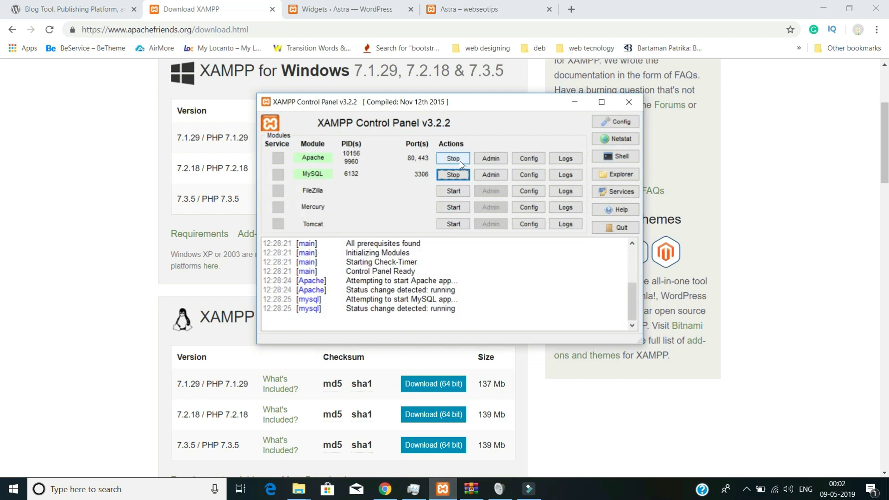
pyautogui.click(459, 161)
pyautogui.click(462, 179)
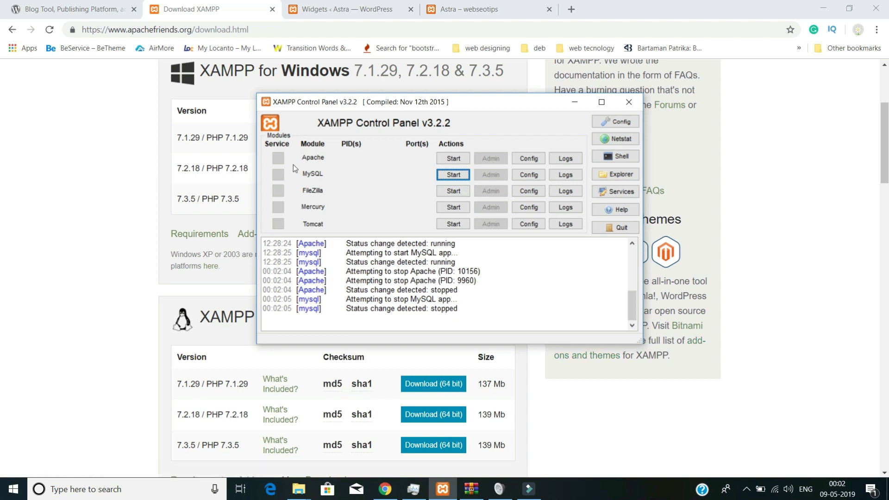
pyautogui.click(453, 159)
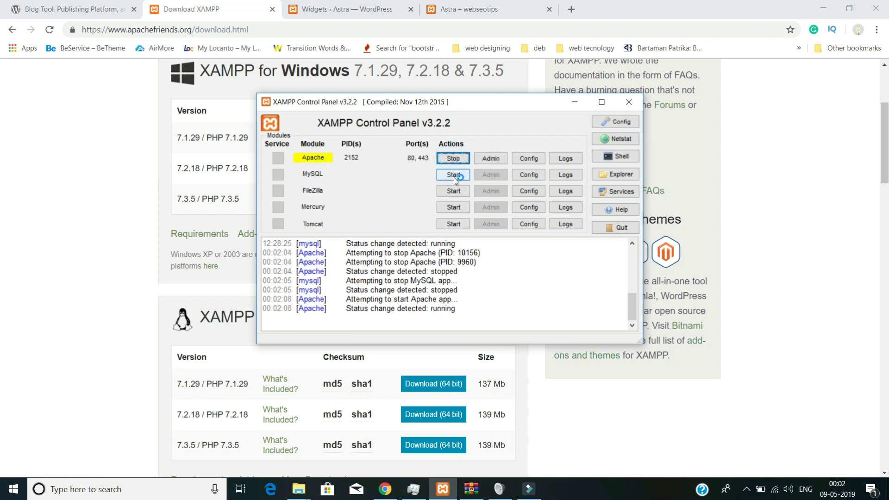
pyautogui.click(453, 175)
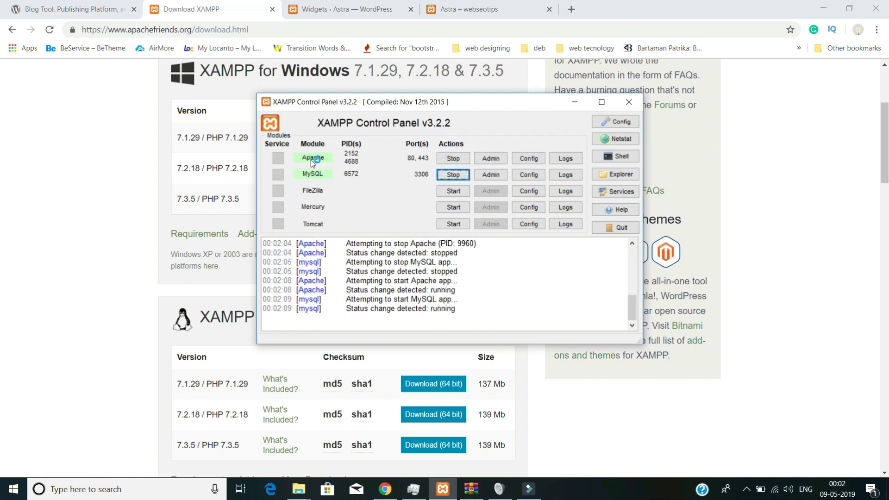
pyautogui.click(574, 102)
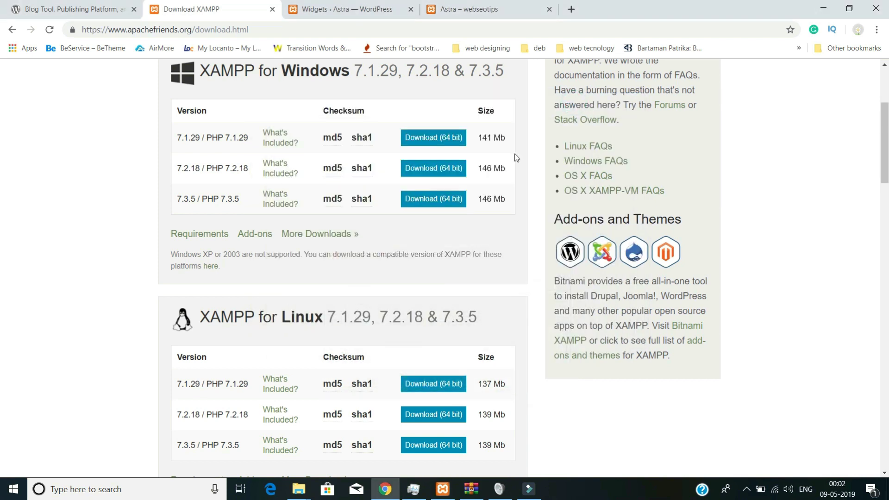
# - Load localhost in a new tab and open phpMyAdmin from the XAMPP dashboard
pyautogui.click(571, 10)
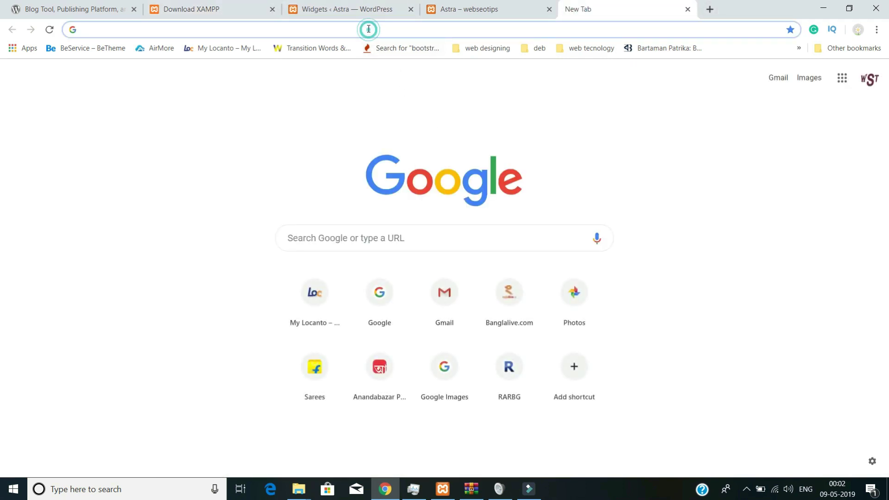
pyautogui.write('local')
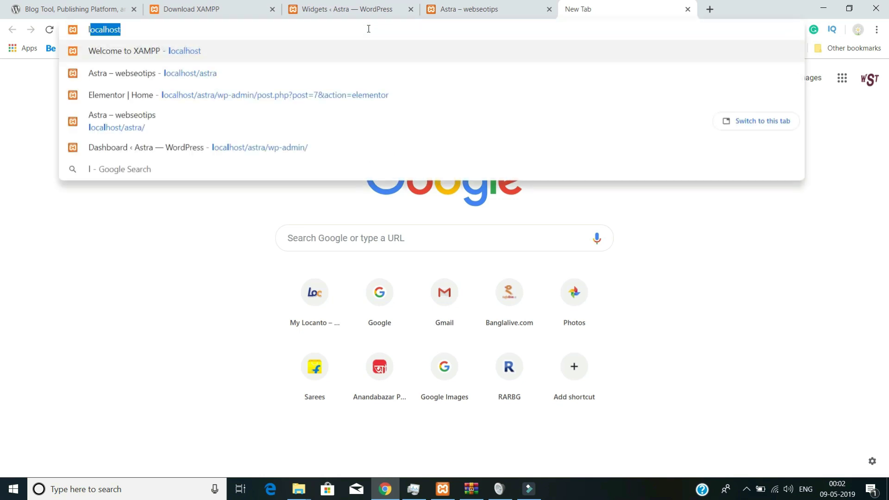
pyautogui.write('host')
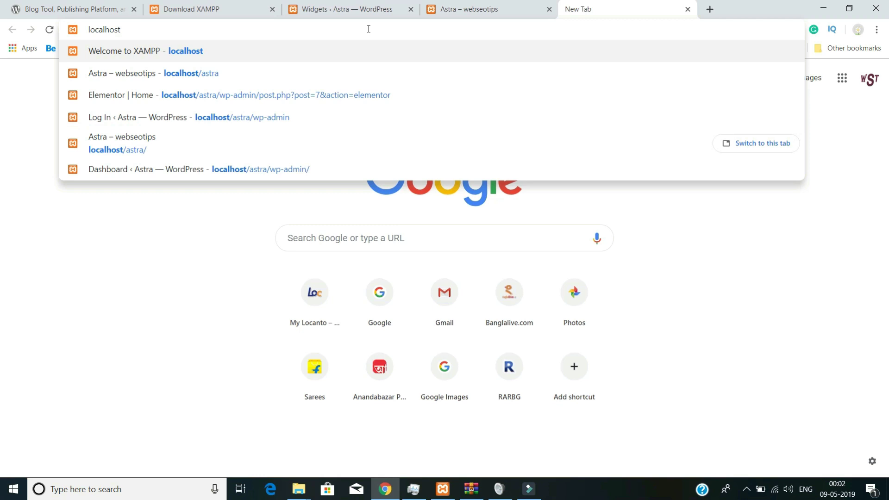
pyautogui.press('Return')
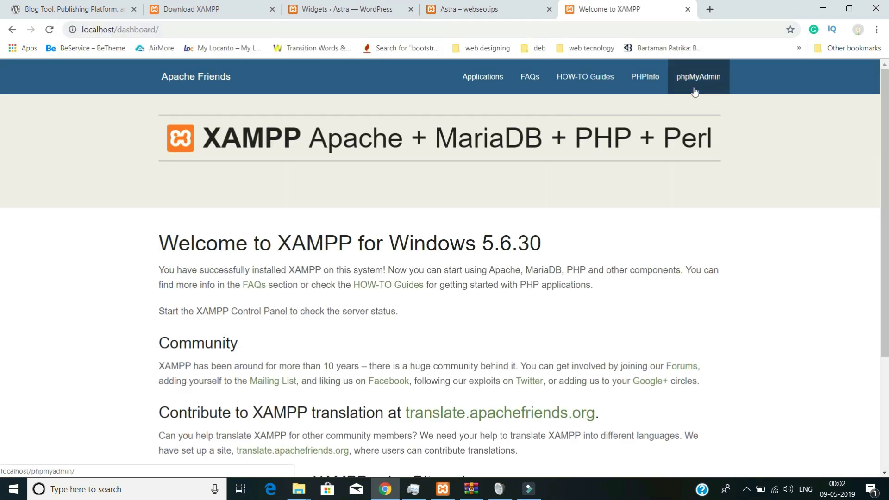
pyautogui.click(699, 88)
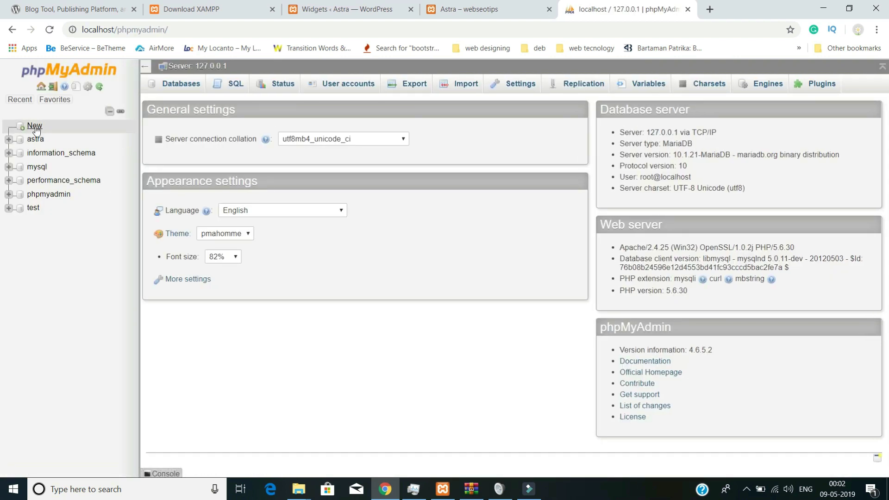
# - Create a new database named astra2, then minimize the browser and video editor
pyautogui.click(35, 126)
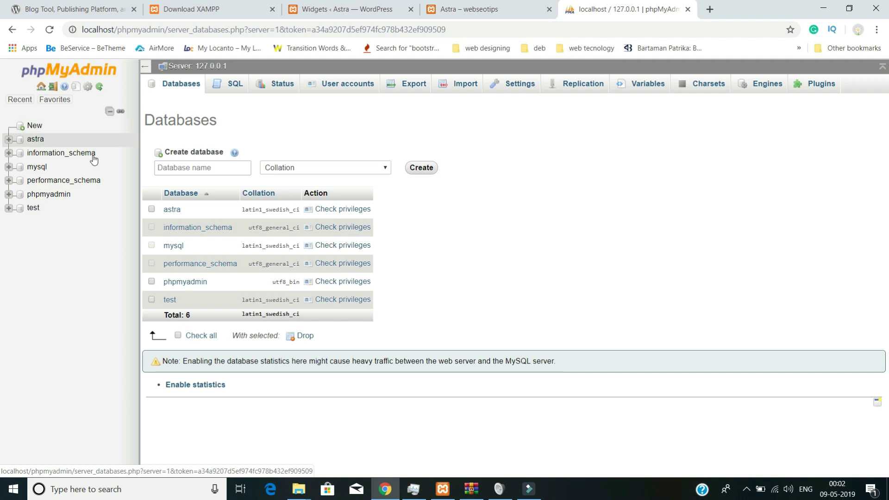
pyautogui.click(195, 167)
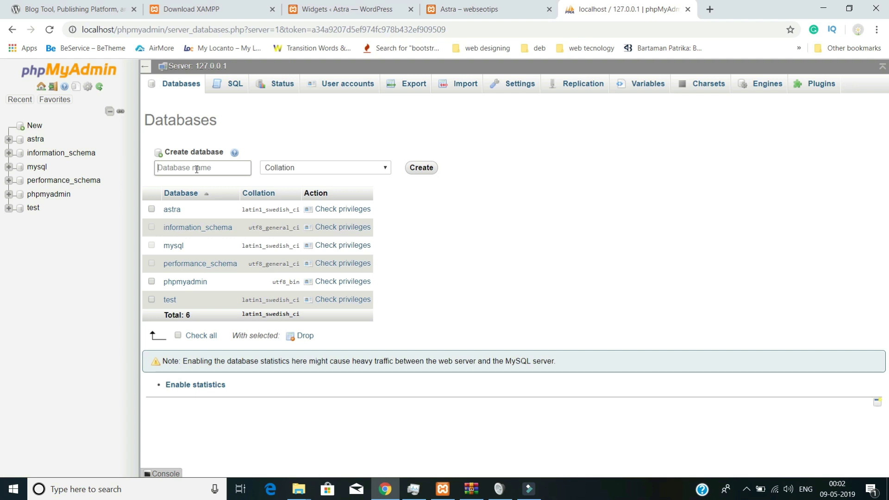
pyautogui.write('astra2')
pyautogui.click(430, 169)
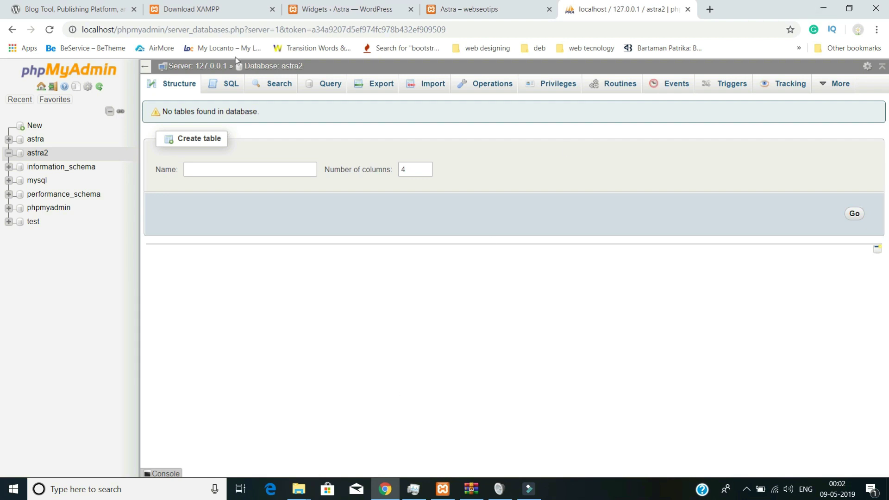
pyautogui.click(822, 7)
pyautogui.click(851, 11)
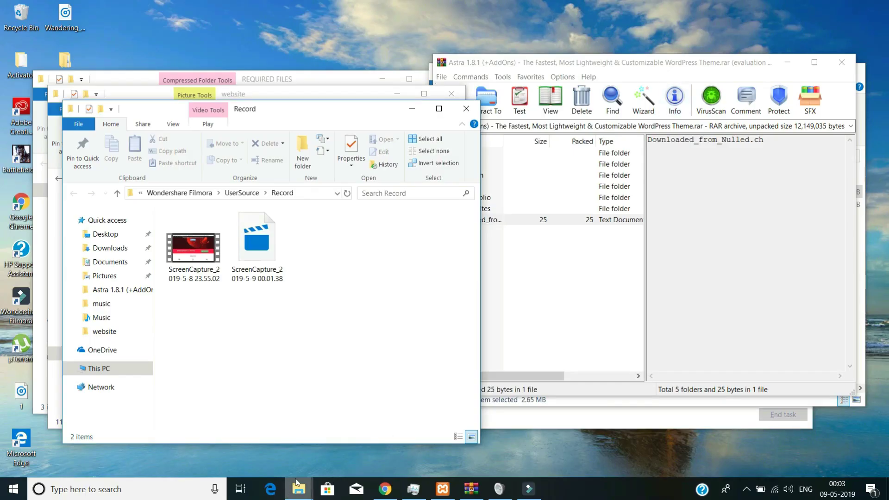
# - Open Local Disk (C:) from This PC and browse into the xampp folder
pyautogui.click(106, 369)
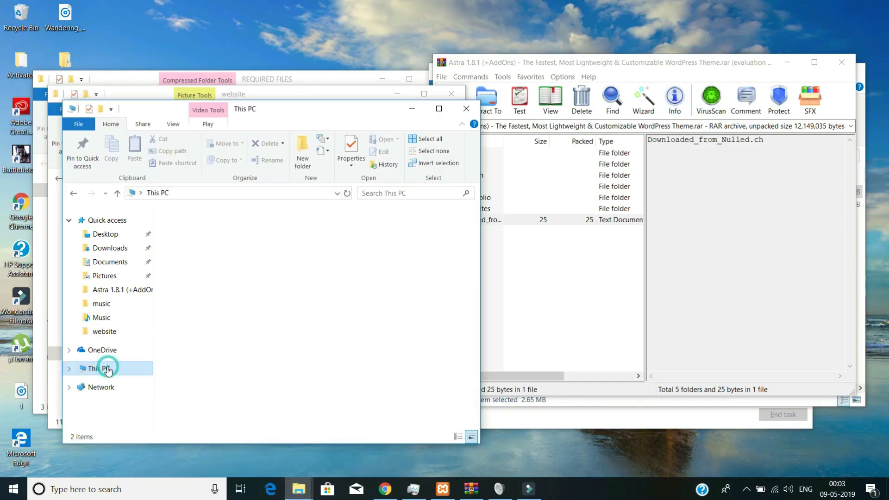
pyautogui.click(262, 388)
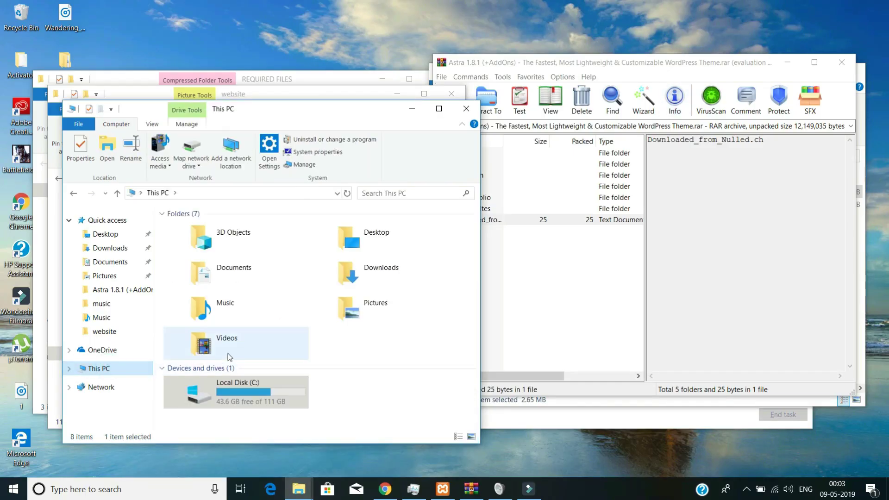
pyautogui.doubleClick(262, 389)
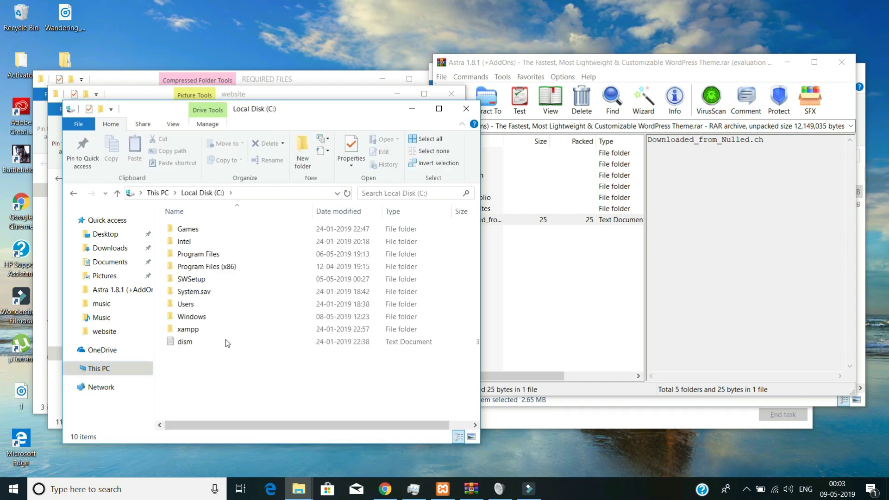
pyautogui.moveTo(244, 112); pyautogui.dragTo(392, 72)
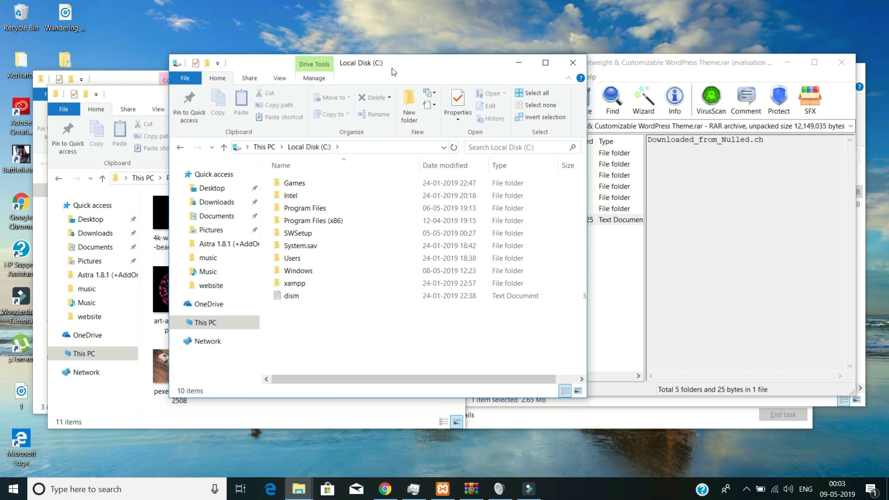
pyautogui.doubleClick(309, 285)
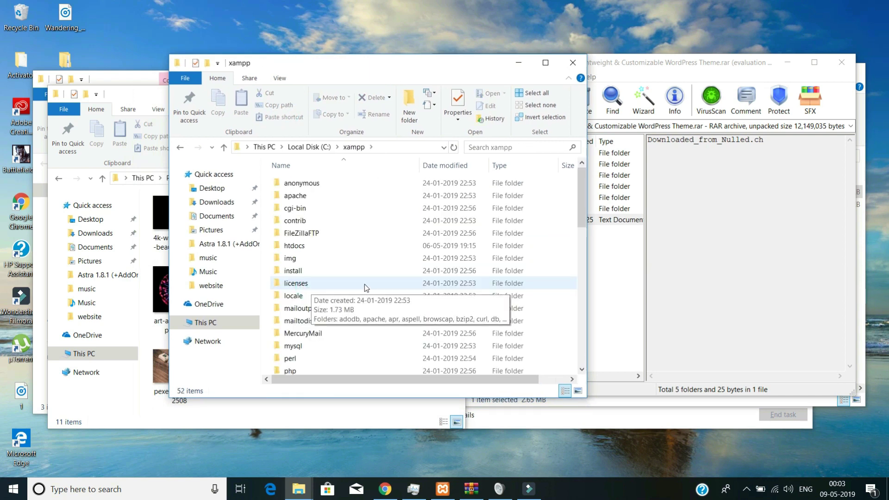
pyautogui.click(322, 271)
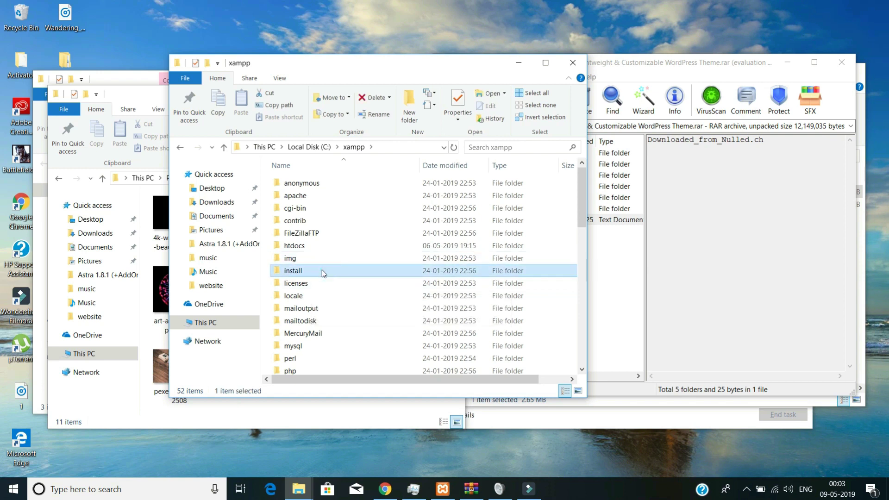
pyautogui.press('f')
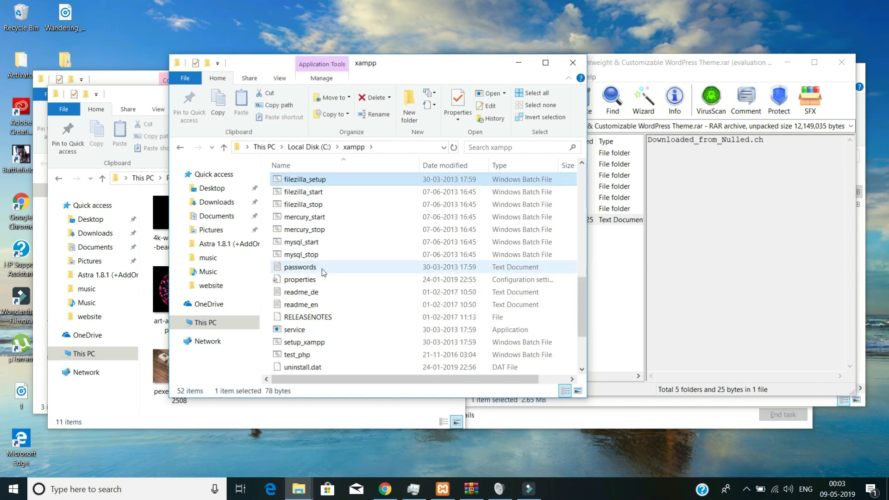
# - Go back to C:, reopen xampp and open its htdocs folder
pyautogui.press('BackSpace')
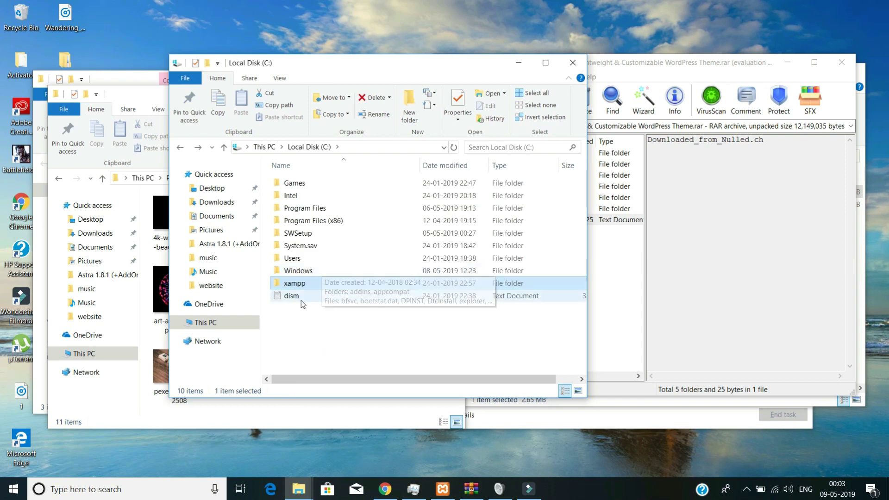
pyautogui.doubleClick(291, 283)
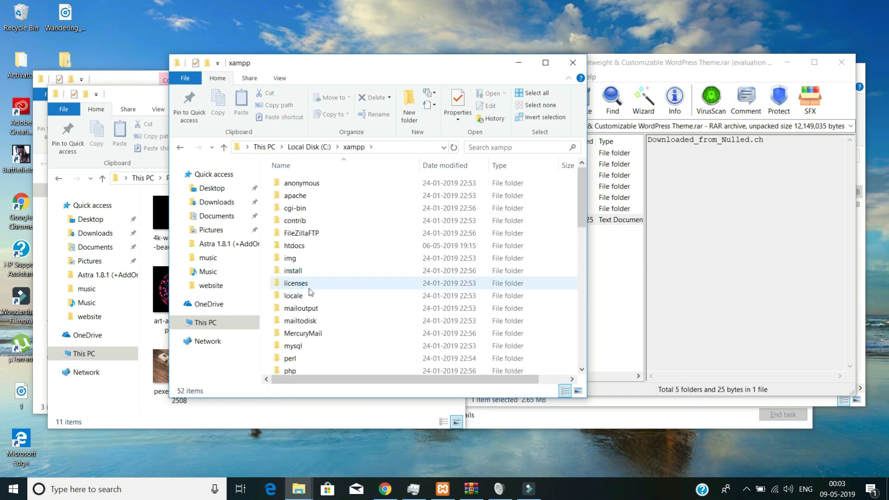
pyautogui.click(310, 292)
pyautogui.press('h')
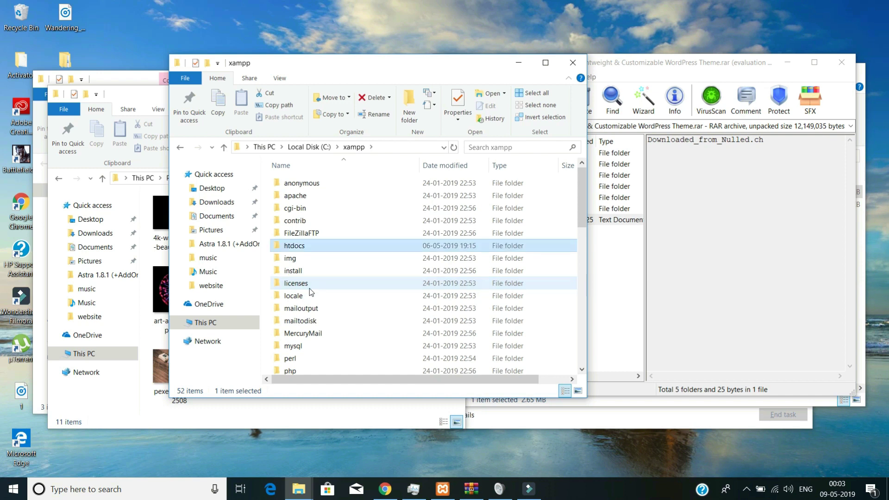
pyautogui.doubleClick(339, 249)
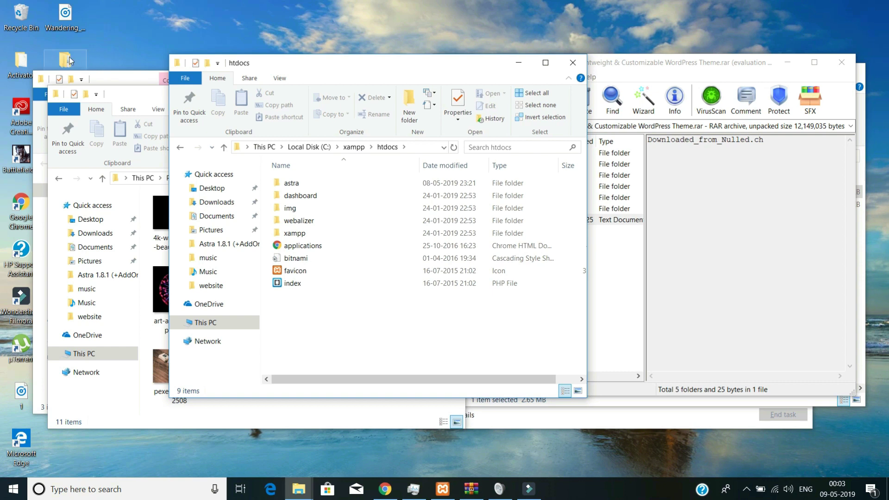
pyautogui.click(131, 78)
# - Place the htdocs and REQUIRED FILES windows side by side and open wordpress-5.1.1.zip
pyautogui.moveTo(316, 82); pyautogui.dragTo(744, 73)
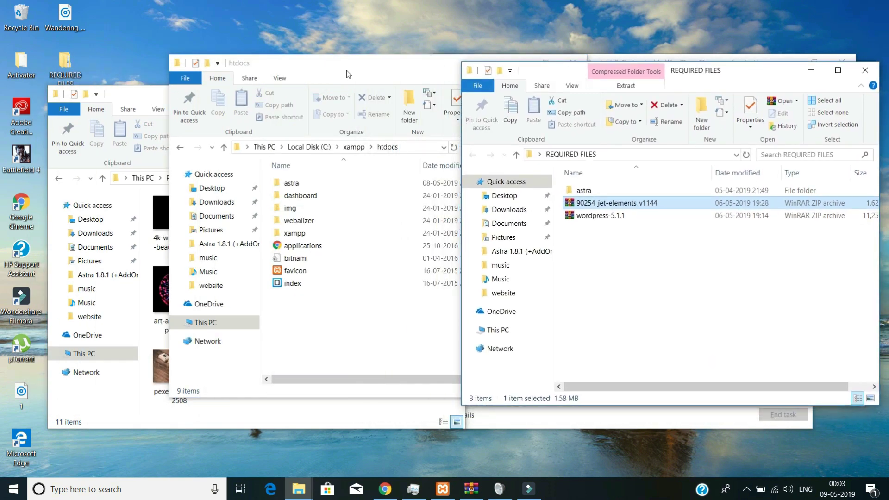
pyautogui.moveTo(348, 70); pyautogui.dragTo(265, 67)
pyautogui.click(643, 284)
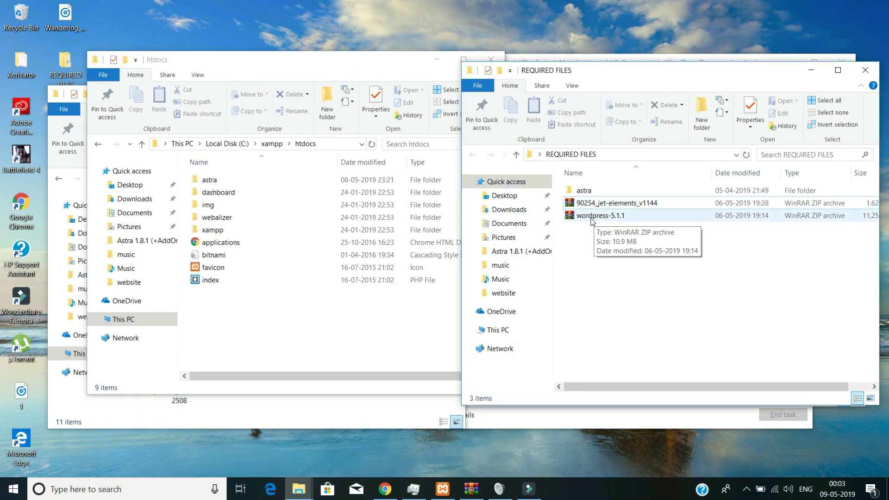
pyautogui.doubleClick(597, 216)
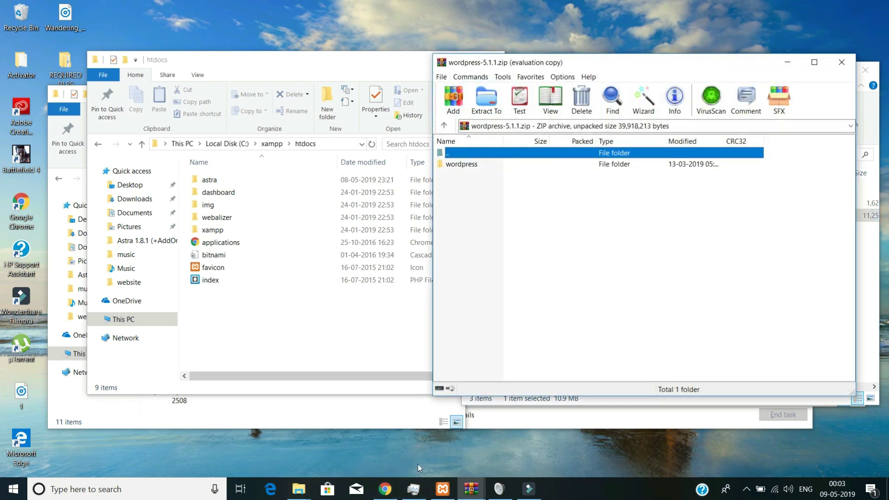
pyautogui.click(385, 489)
pyautogui.click(93, 12)
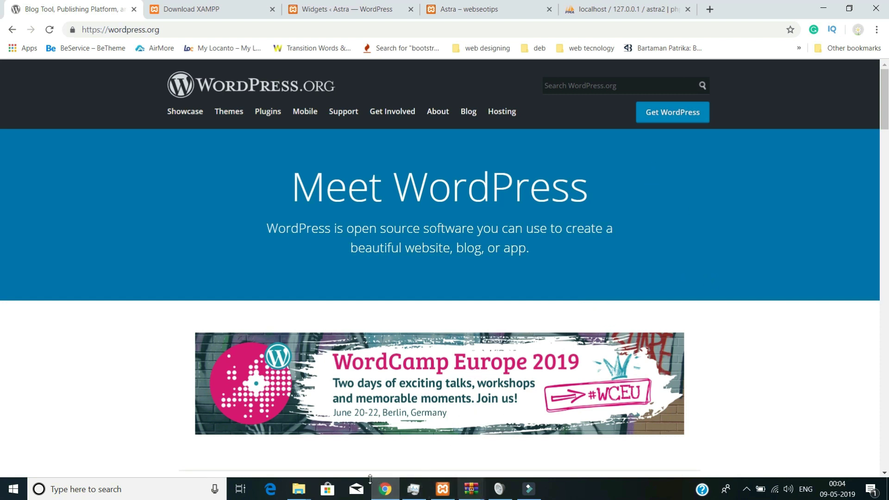
# - Reopen wordpress-5.1.1.zip and drag its wordpress folder into C:\xampp\htdocs
pyautogui.moveTo(298, 489)
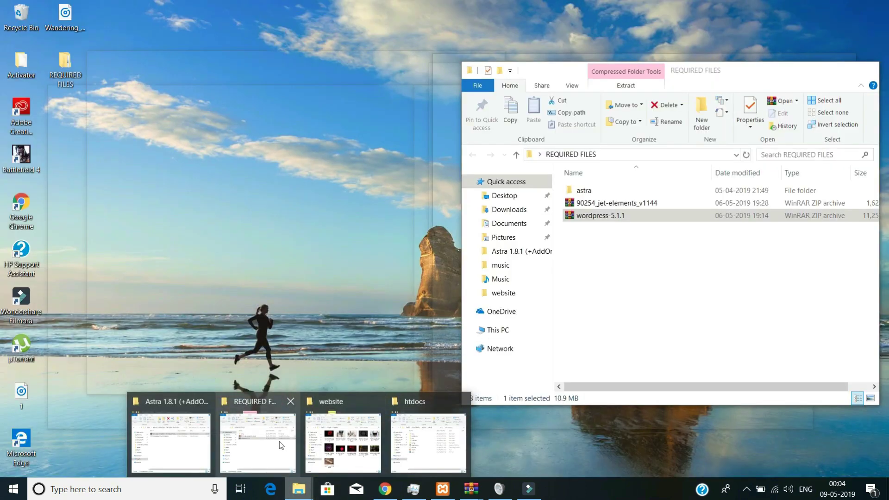
pyautogui.click(280, 440)
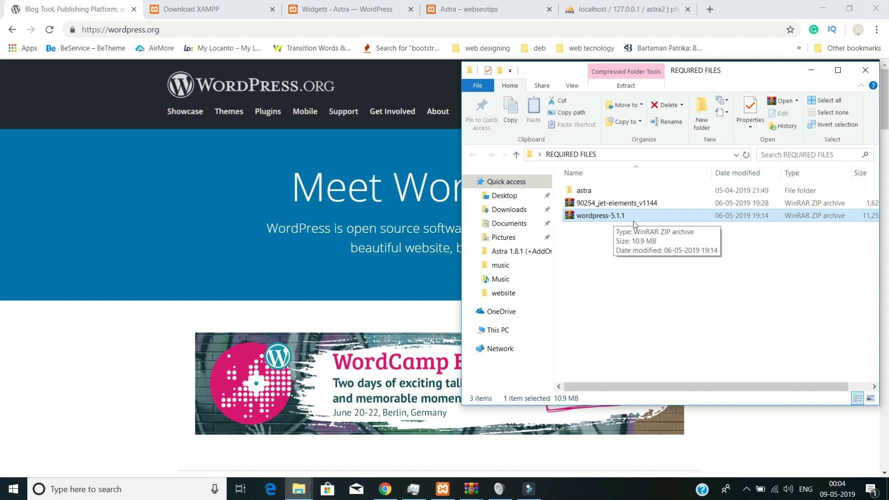
pyautogui.click(293, 487)
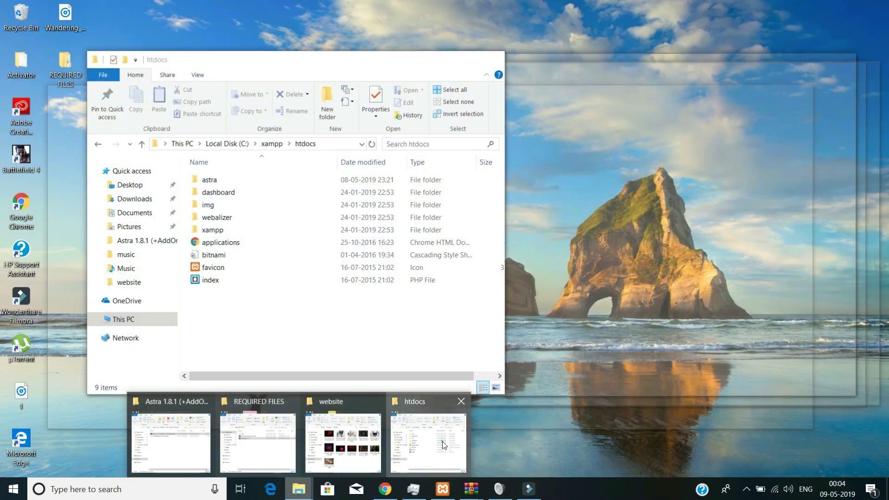
pyautogui.click(442, 440)
pyautogui.click(599, 218)
pyautogui.doubleClick(600, 217)
pyautogui.moveTo(458, 166); pyautogui.dragTo(293, 332)
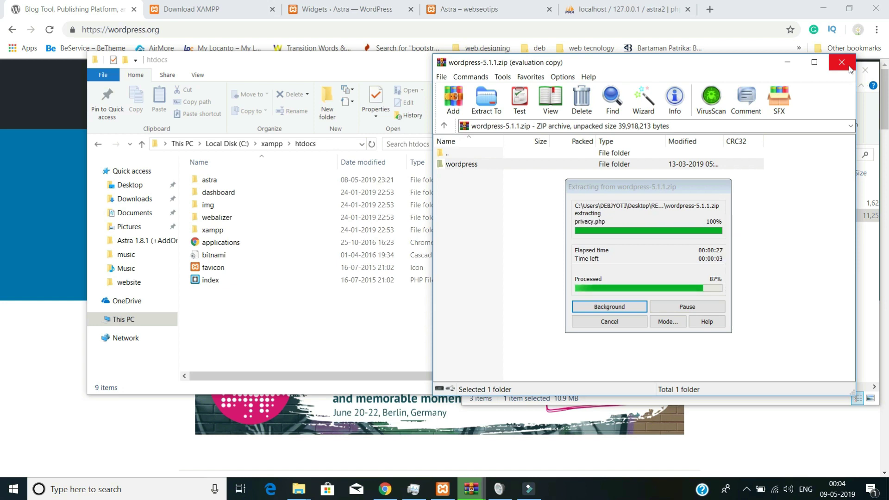
pyautogui.click(866, 295)
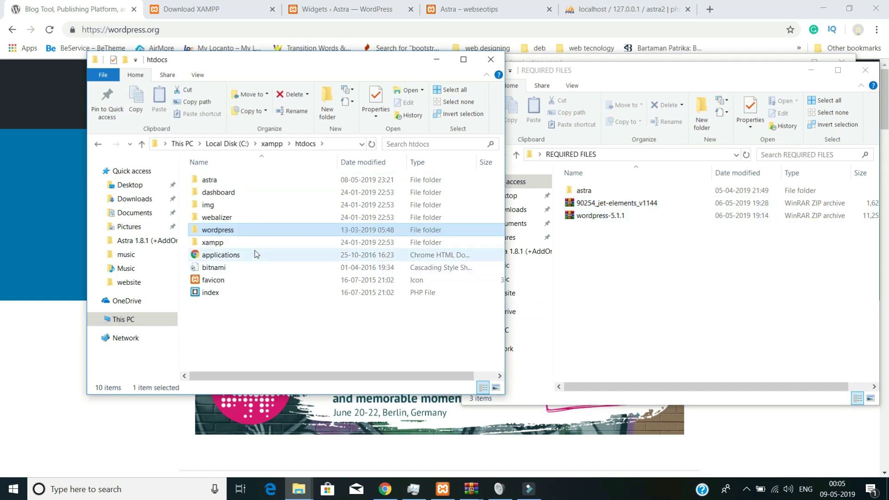
# - Rename the wordpress folder in C:\xampp\htdocs to 'astra2' and open it
pyautogui.moveTo(251, 236)
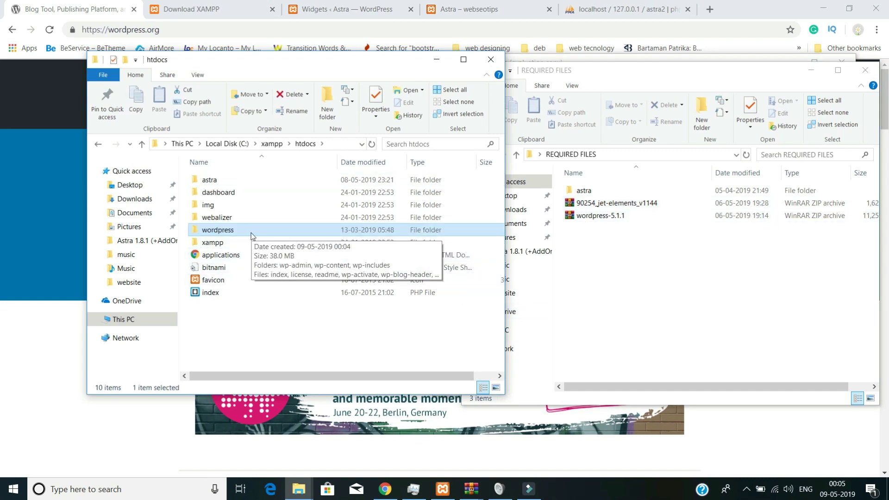
pyautogui.click(248, 328)
pyautogui.click(233, 232)
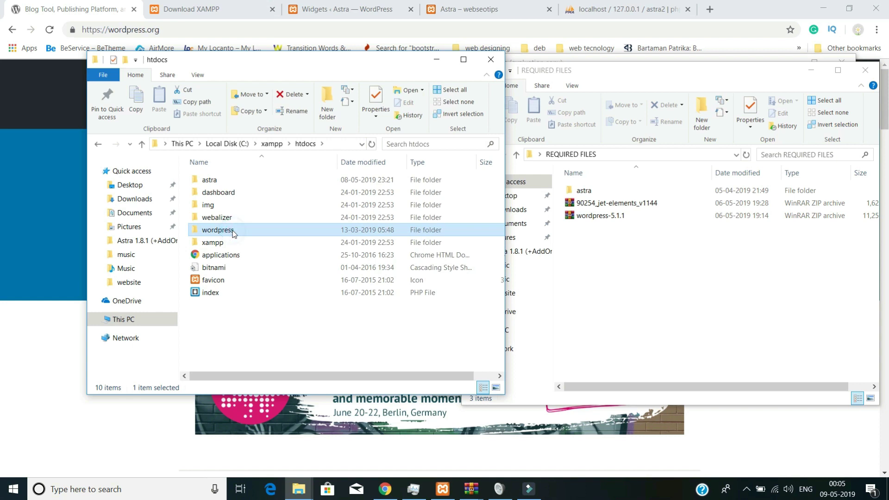
pyautogui.click(297, 113)
pyautogui.write('as')
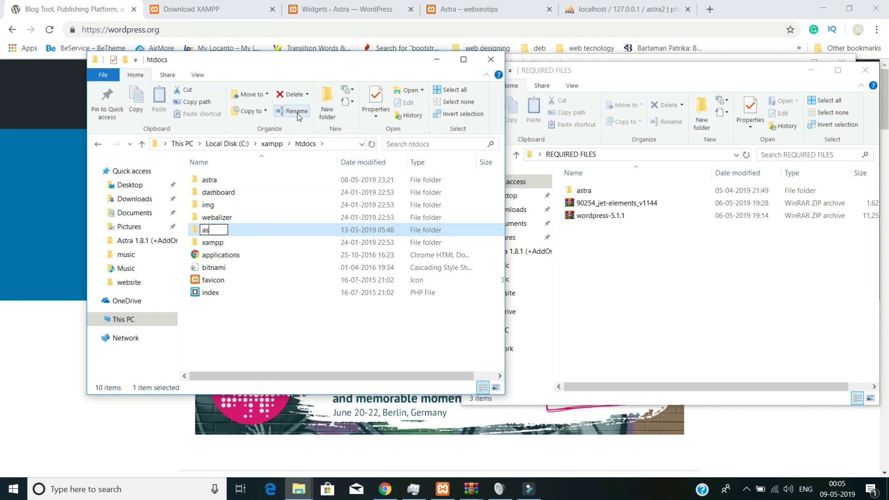
pyautogui.write('tra2')
pyautogui.click(247, 231)
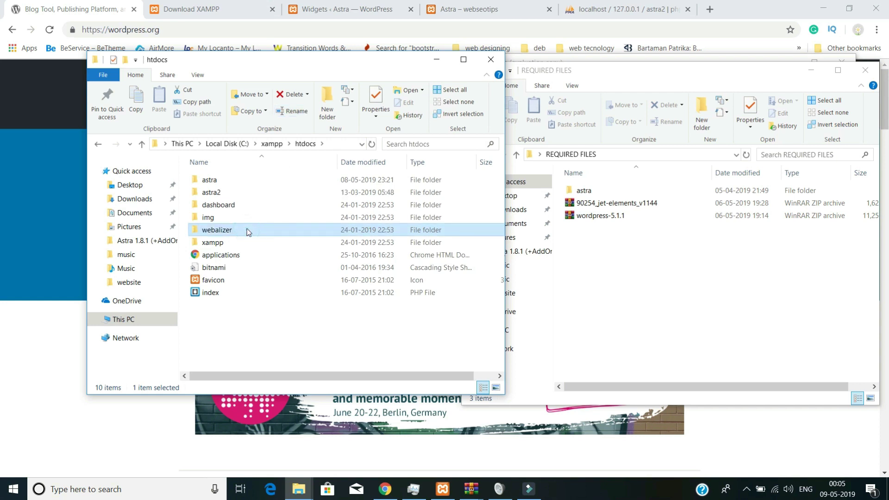
pyautogui.doubleClick(234, 193)
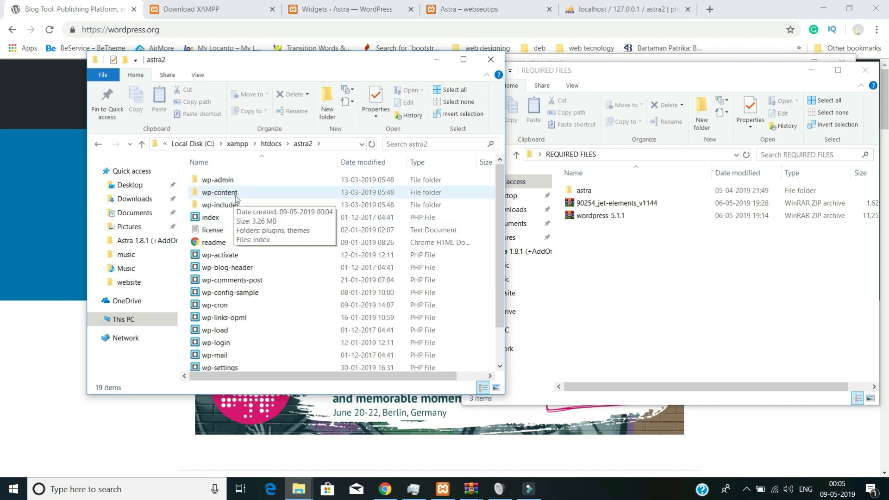
# - Drag the astra folder from REQUIRED FILES into astra2\wp-content\themes, then return to wp-content
pyautogui.doubleClick(236, 195)
pyautogui.doubleClick(236, 195)
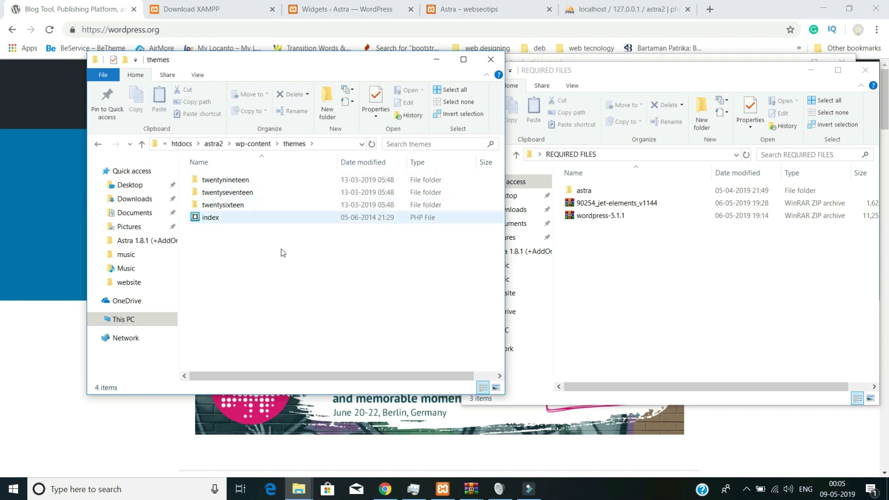
pyautogui.click(668, 369)
pyautogui.doubleClick(581, 192)
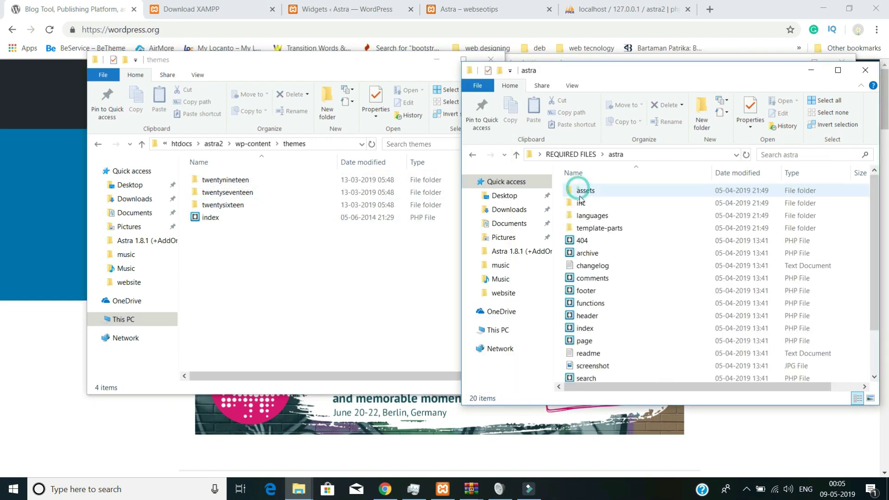
pyautogui.click(471, 155)
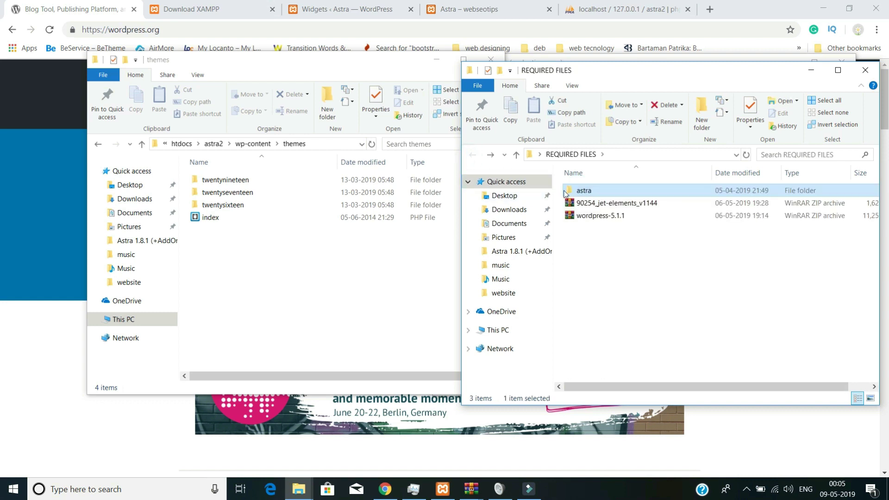
pyautogui.moveTo(583, 190); pyautogui.dragTo(326, 302)
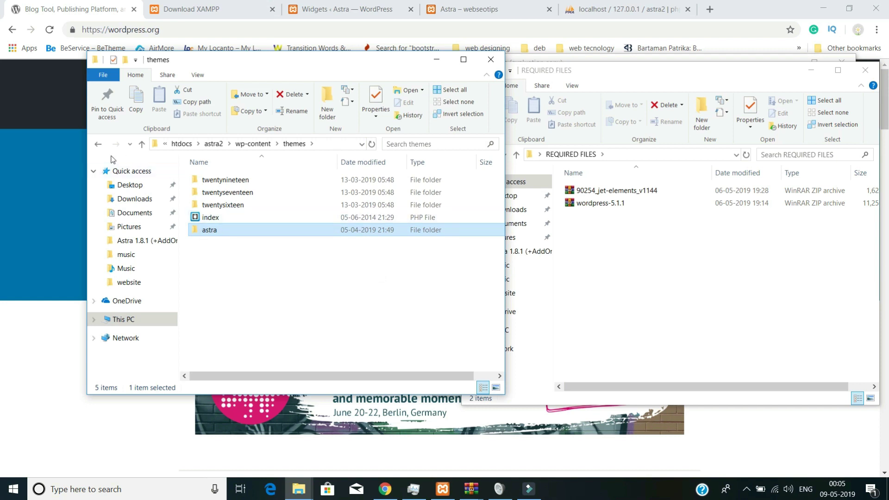
pyautogui.click(97, 145)
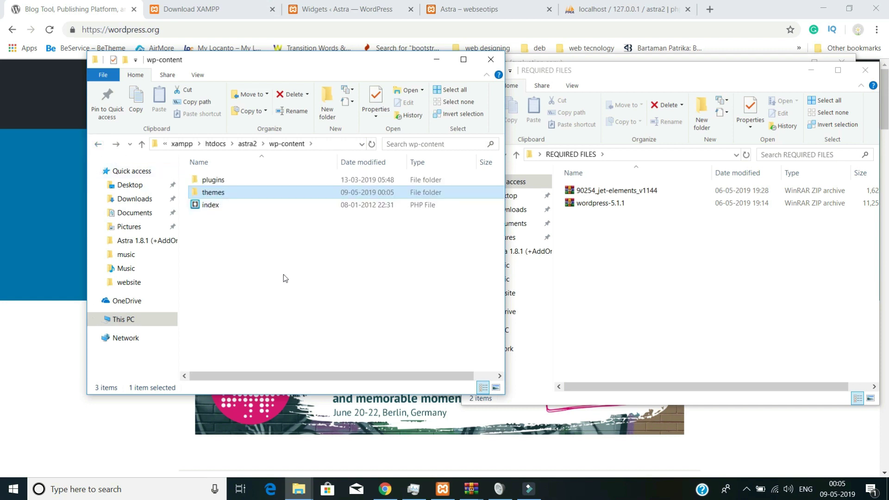
# - Extract jet-elements from the 90254_jet-elements_v1144 zip into wp-content\plugins and close WinRAR
pyautogui.doubleClick(229, 181)
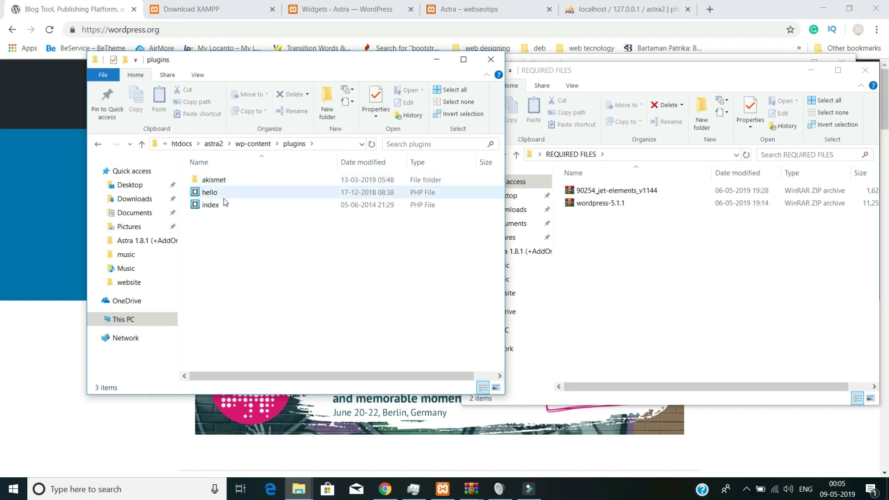
pyautogui.doubleClick(612, 190)
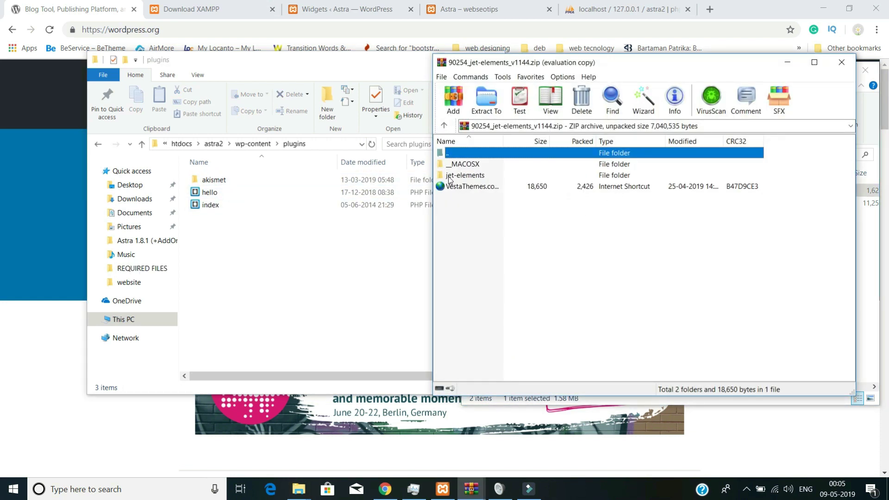
pyautogui.click(449, 177)
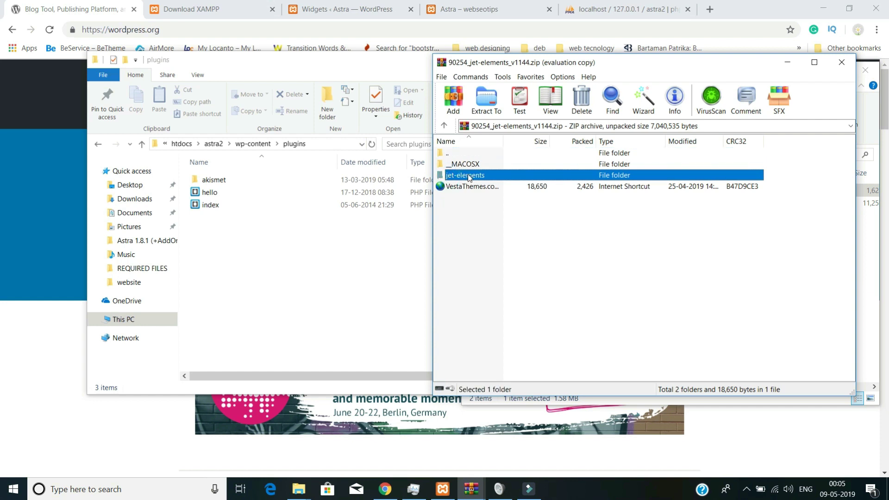
pyautogui.moveTo(469, 177); pyautogui.dragTo(325, 285)
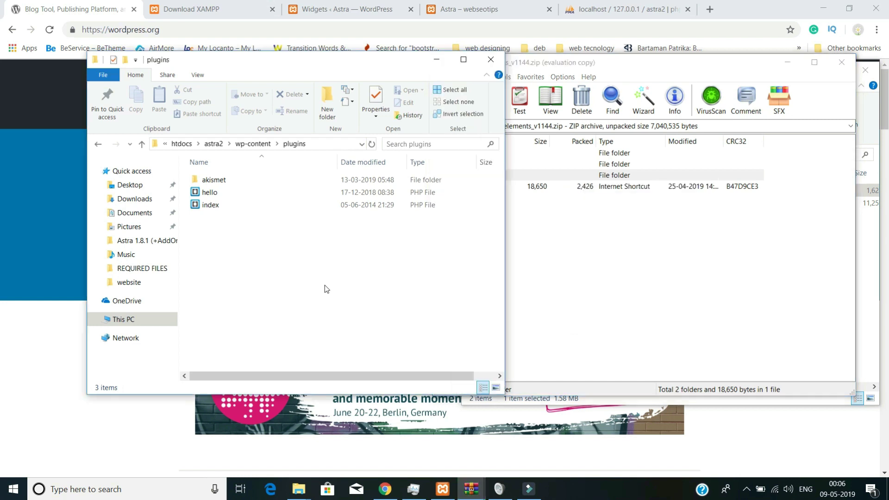
pyautogui.click(98, 144)
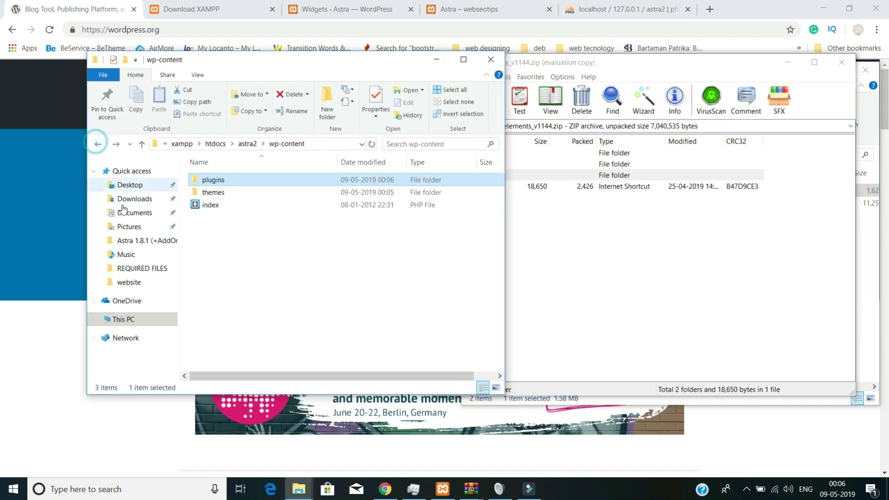
pyautogui.click(843, 62)
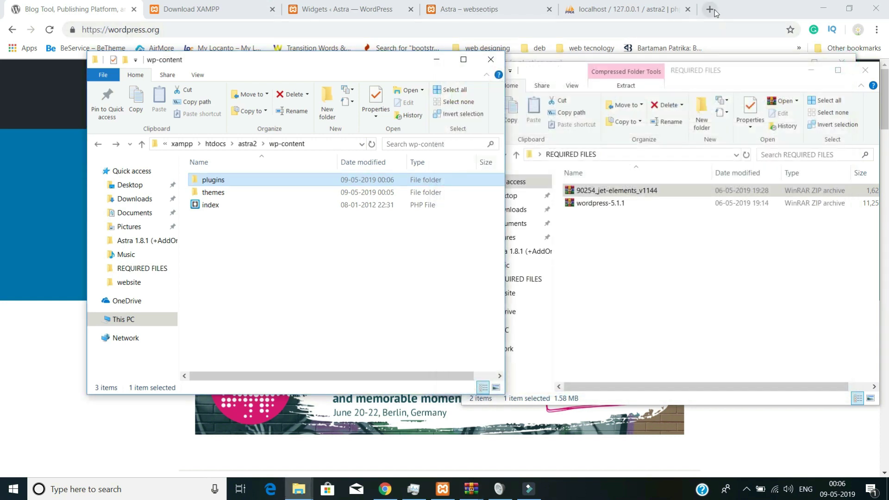
# - Load localhost/astra2 in a new tab, keep English, and proceed to the database details form
pyautogui.click(710, 10)
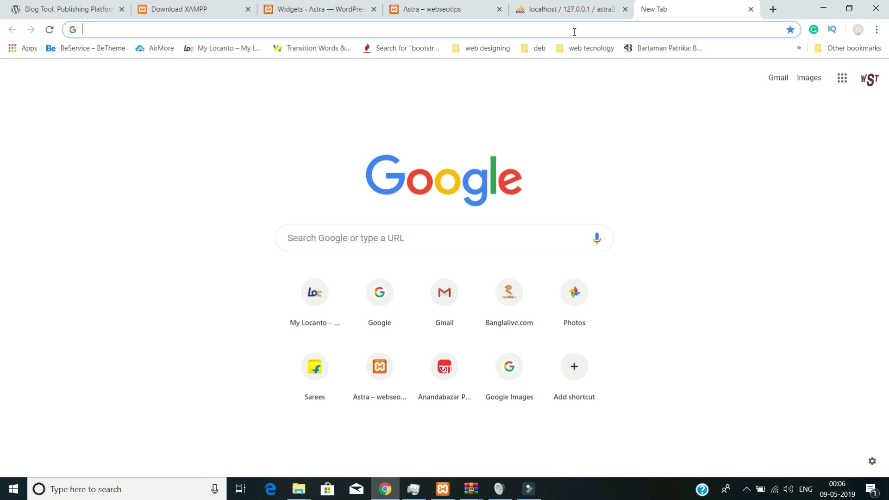
pyautogui.write('loca')
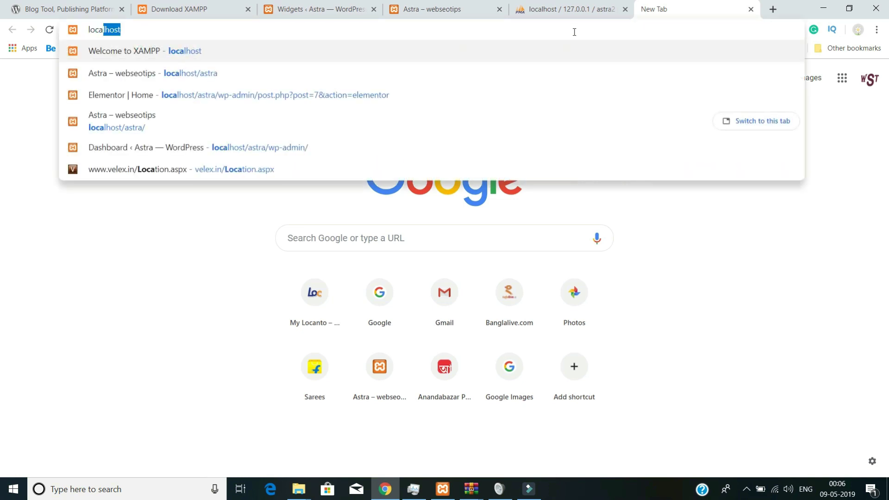
pyautogui.write('l')
pyautogui.write('host')
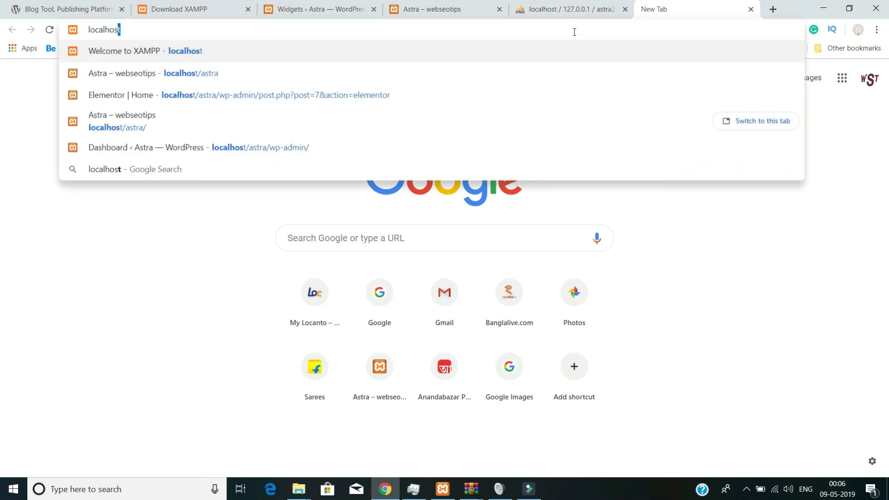
pyautogui.write('/as')
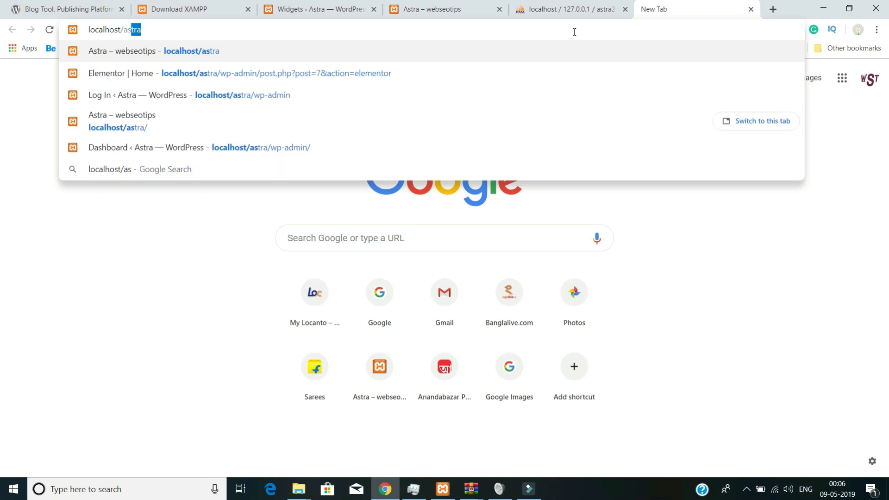
pyautogui.write('tra2')
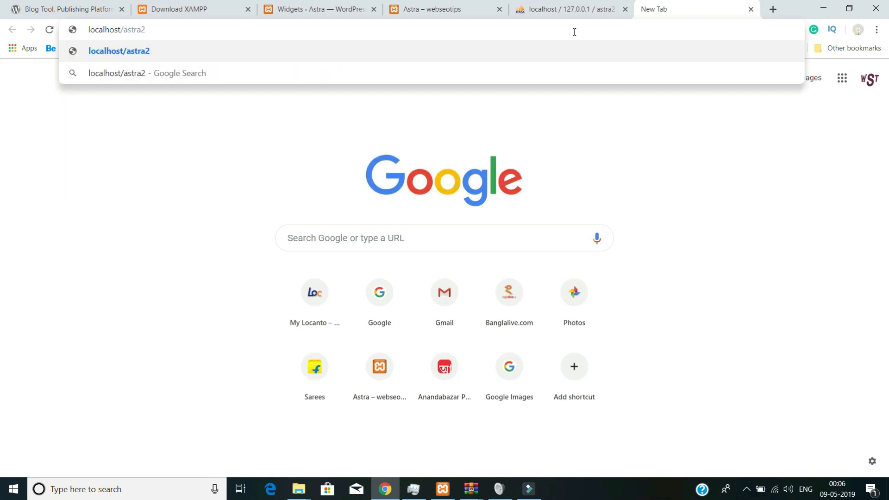
pyautogui.press('Return')
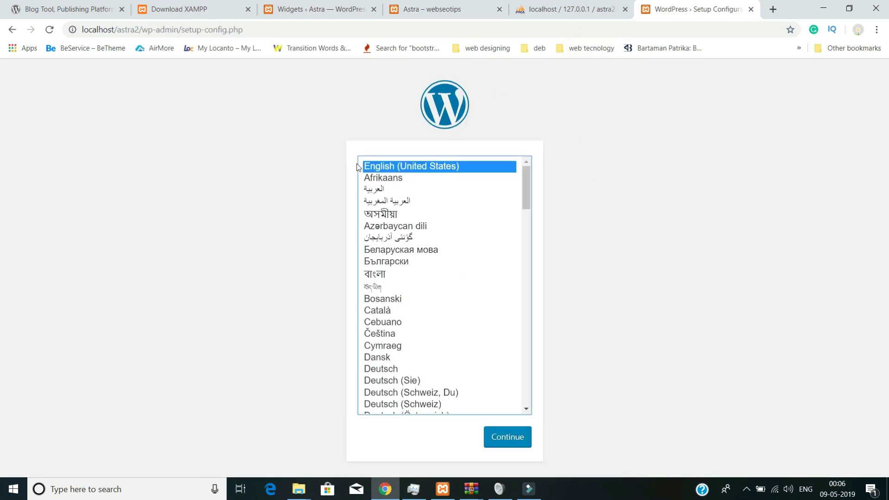
pyautogui.click(512, 442)
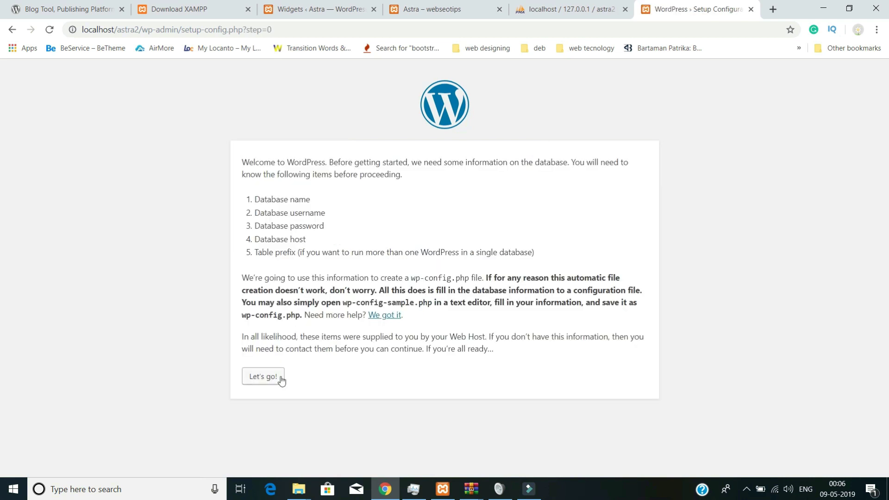
pyautogui.click(281, 377)
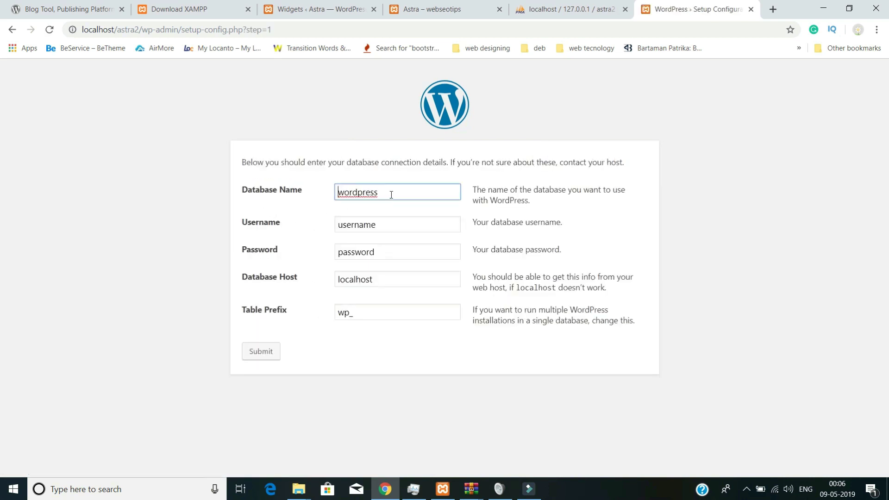
# - Enter database astra2, user root and an empty password, submit, and run the installation
pyautogui.moveTo(391, 194); pyautogui.dragTo(294, 182)
pyautogui.write('astra2')
pyautogui.doubleClick(390, 225)
pyautogui.write('root')
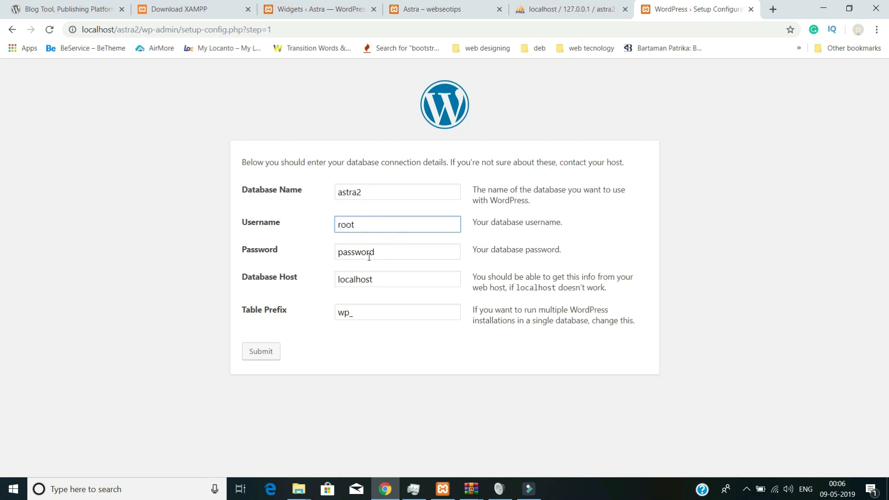
pyautogui.doubleClick(408, 247)
pyautogui.press('BackSpace')
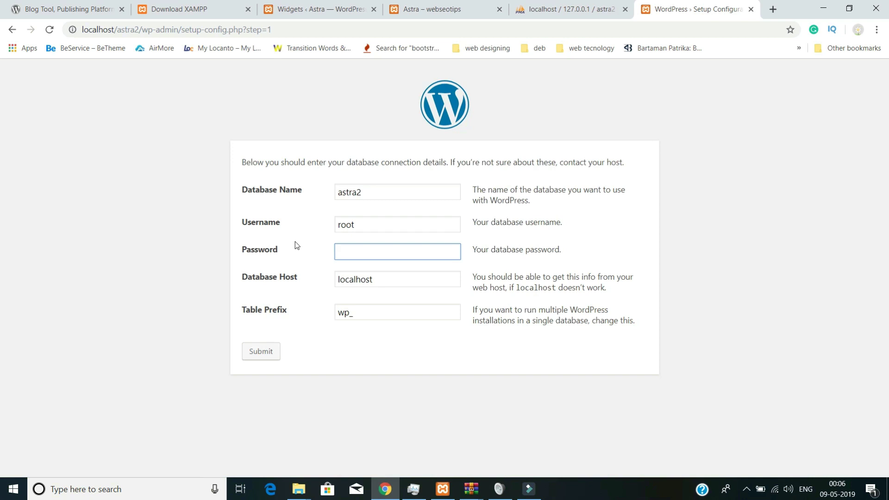
pyautogui.click(267, 355)
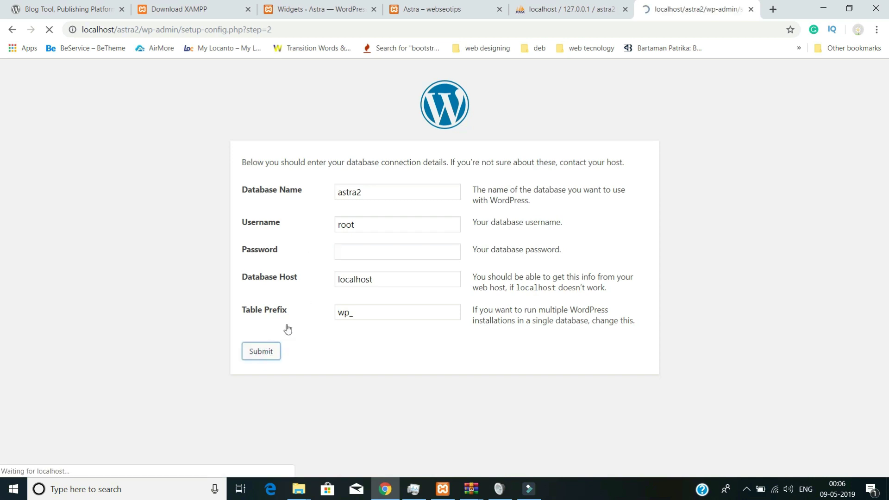
pyautogui.click(279, 208)
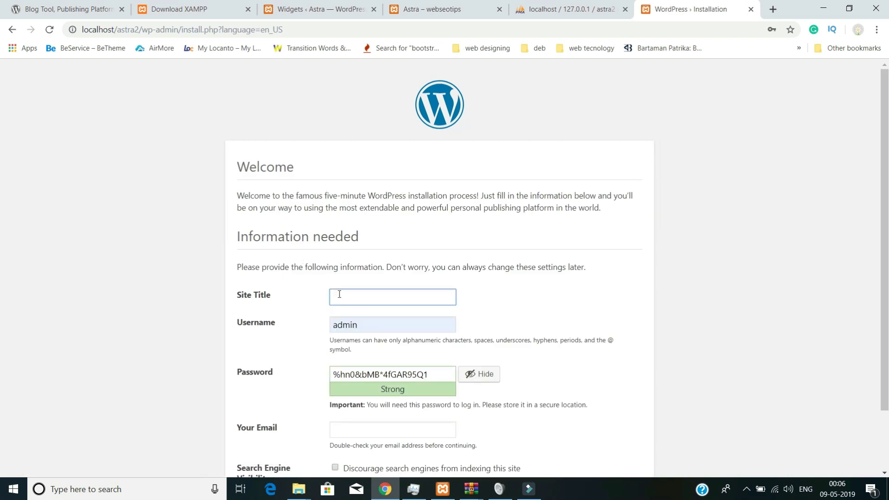
# - Enter Site Title astra2, confirm the weak password, fill in the admin e-mail, and install WordPress
pyautogui.write('as')
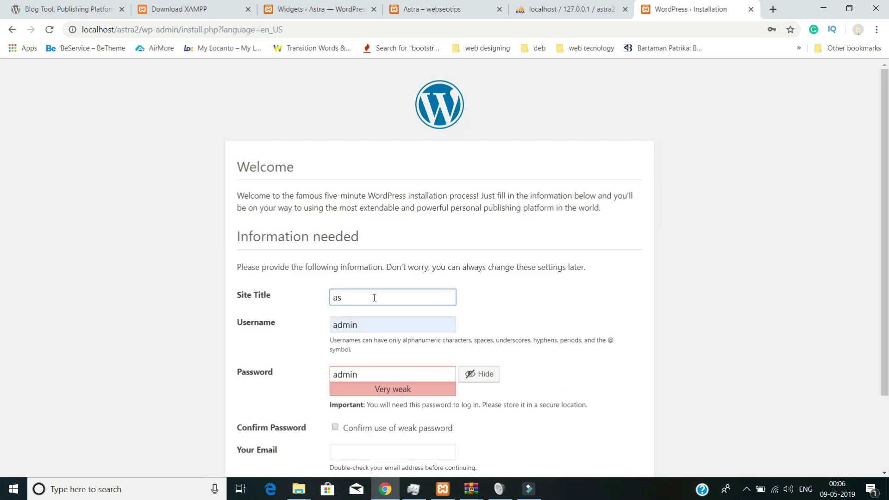
pyautogui.write('tra2')
pyautogui.scroll(-2, 382, 318)
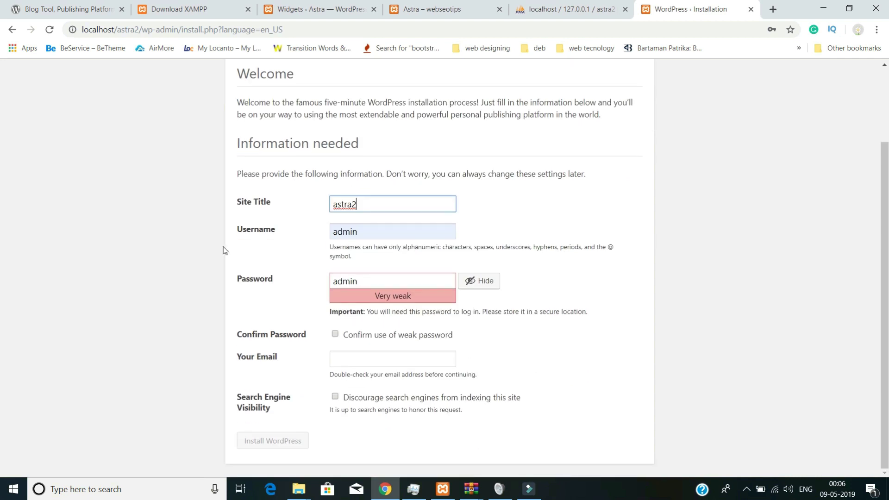
pyautogui.click(338, 336)
pyautogui.click(339, 357)
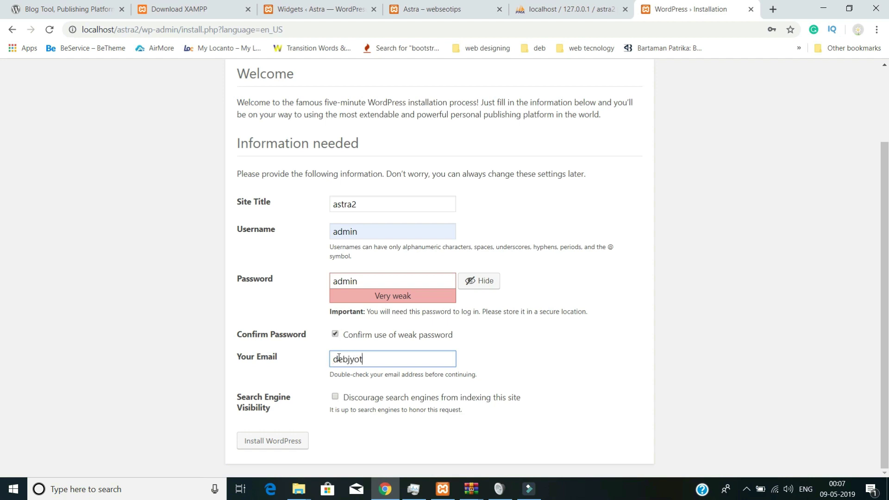
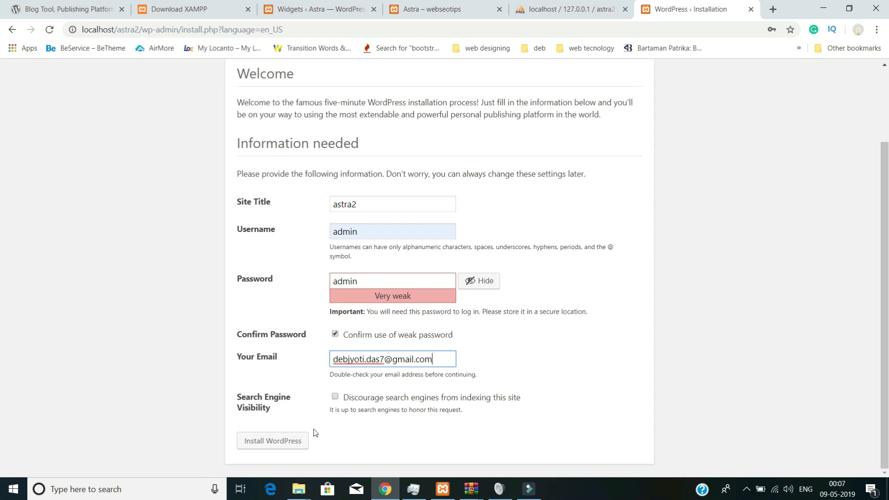
pyautogui.click(294, 441)
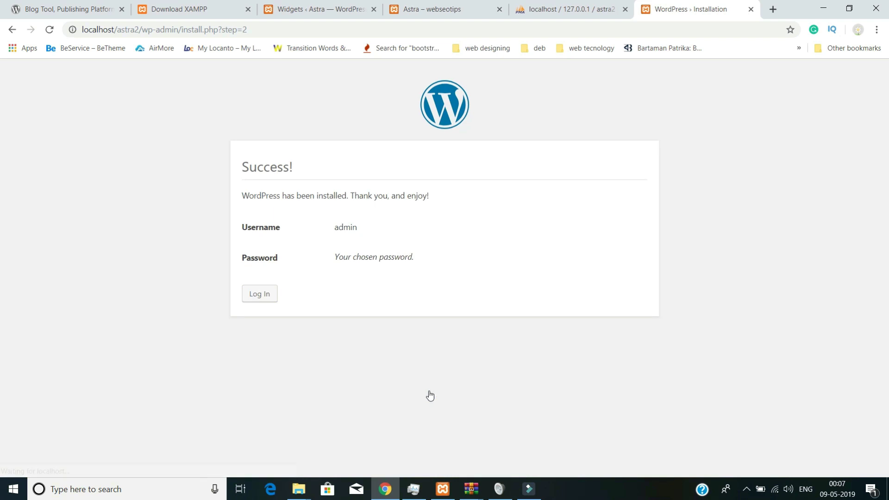
# - Log in to the new astra2 site from the install Success page to reach its Dashboard
pyautogui.click(274, 300)
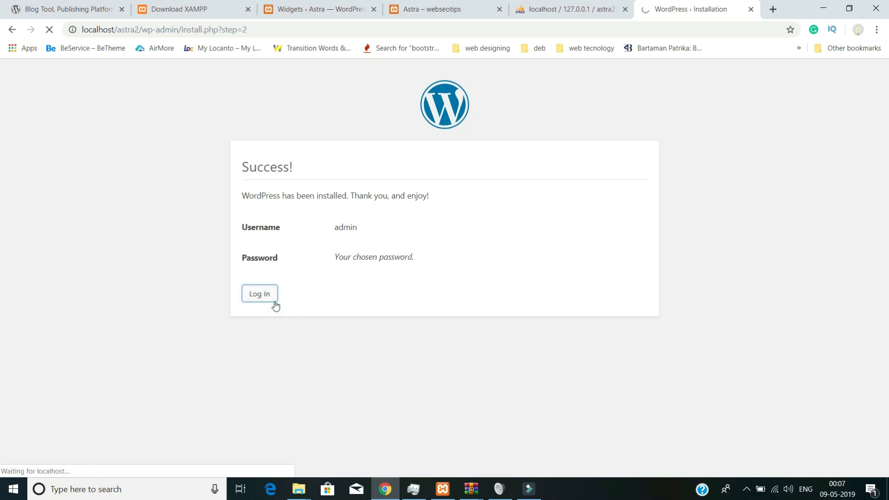
pyautogui.click(507, 315)
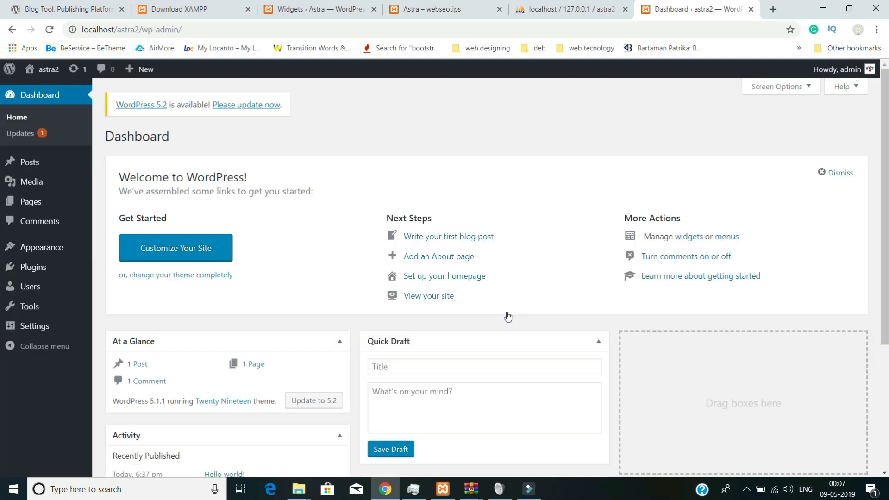
pyautogui.moveTo(34, 252)
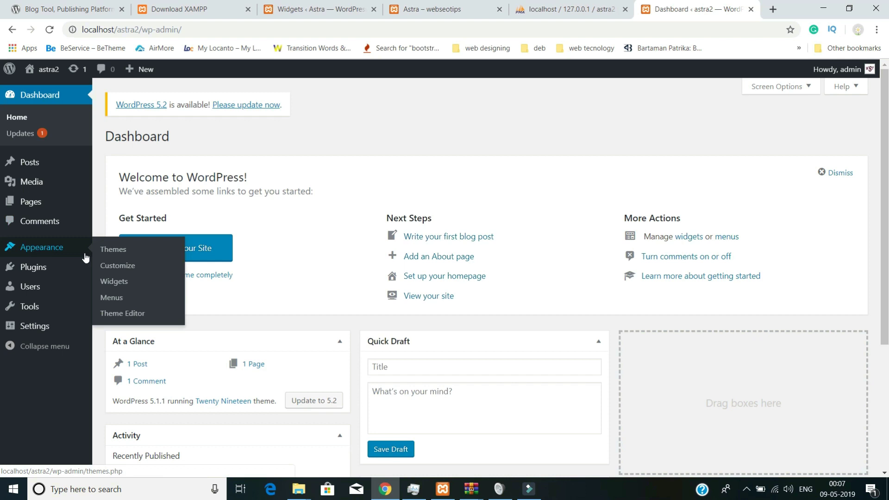
pyautogui.click(116, 252)
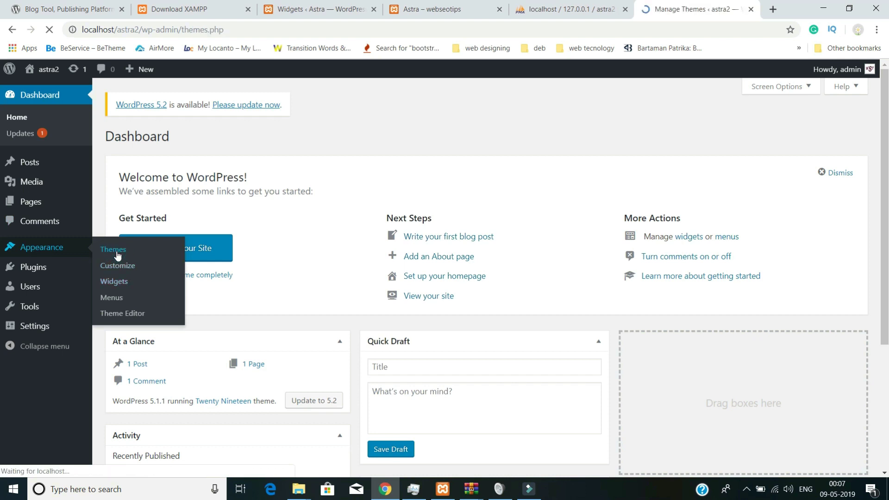
# - Activate the Astra theme from the installed themes list
pyautogui.scroll(-1, 532, 287)
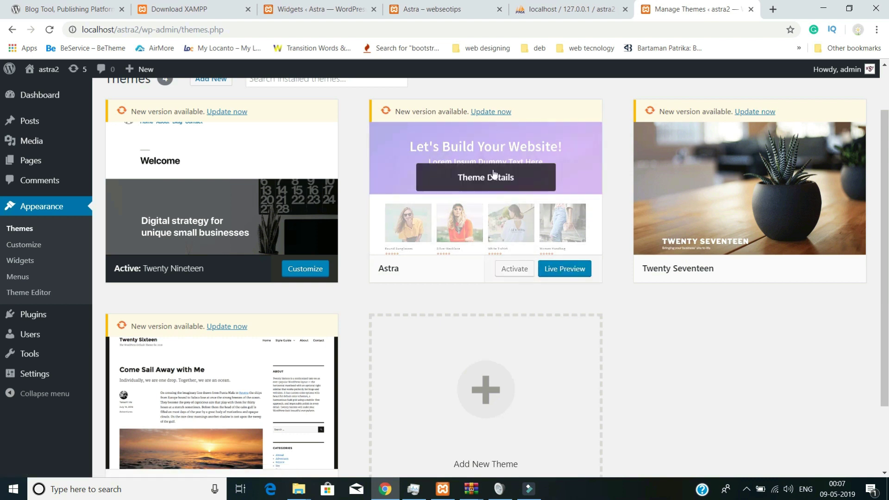
pyautogui.click(511, 273)
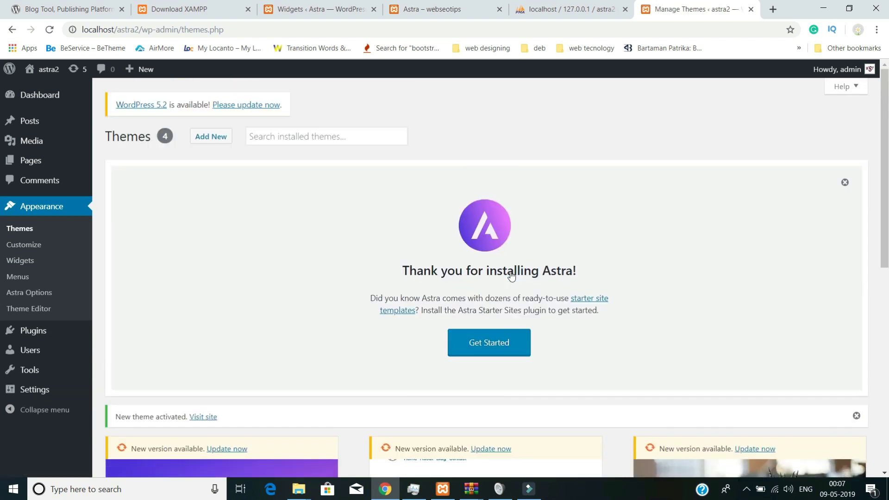
pyautogui.scroll(-3, 511, 276)
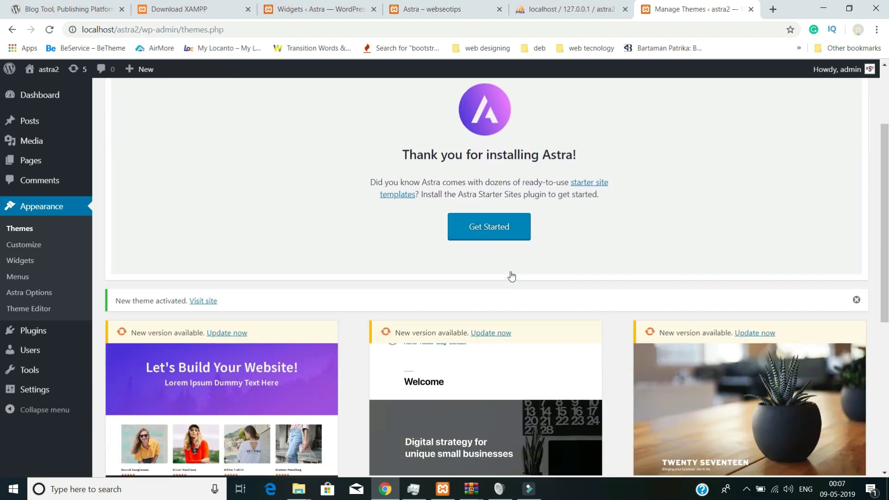
pyautogui.scroll(-8, 511, 276)
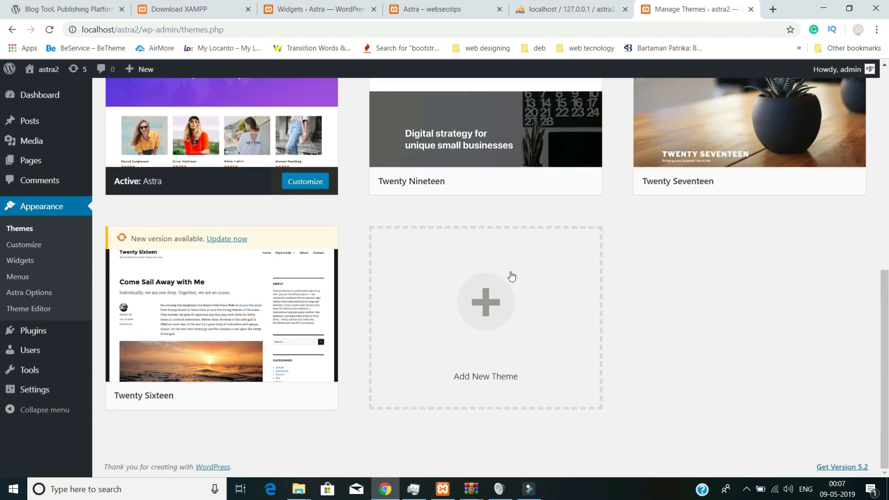
pyautogui.scroll(9, 511, 276)
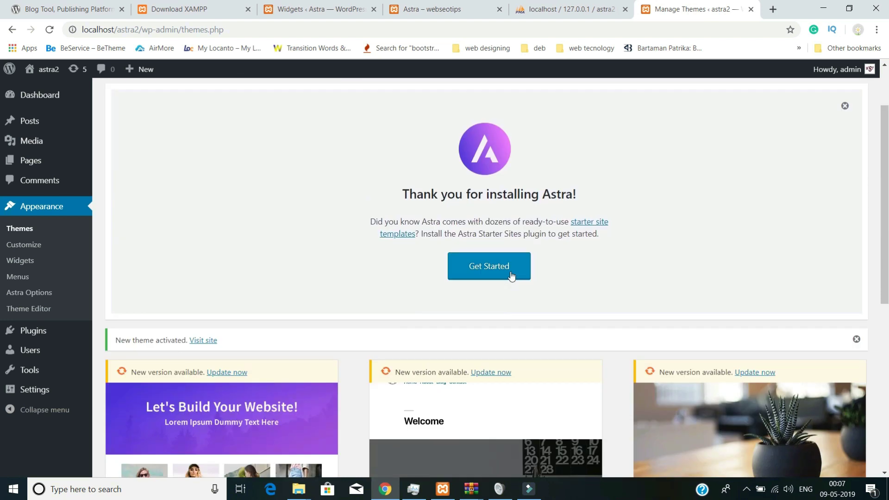
# - Start Astra Starter Sites with Elementor as page builder and browse its 89 ready templates
pyautogui.click(511, 276)
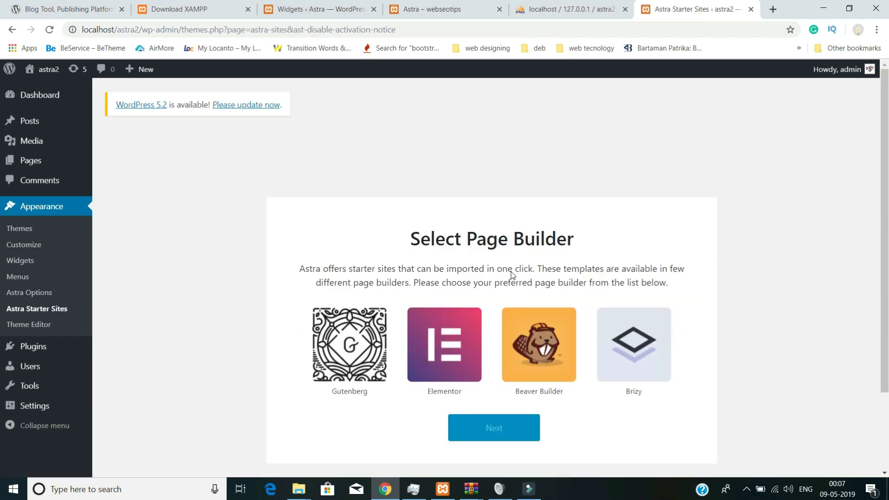
pyautogui.scroll(-2, 511, 274)
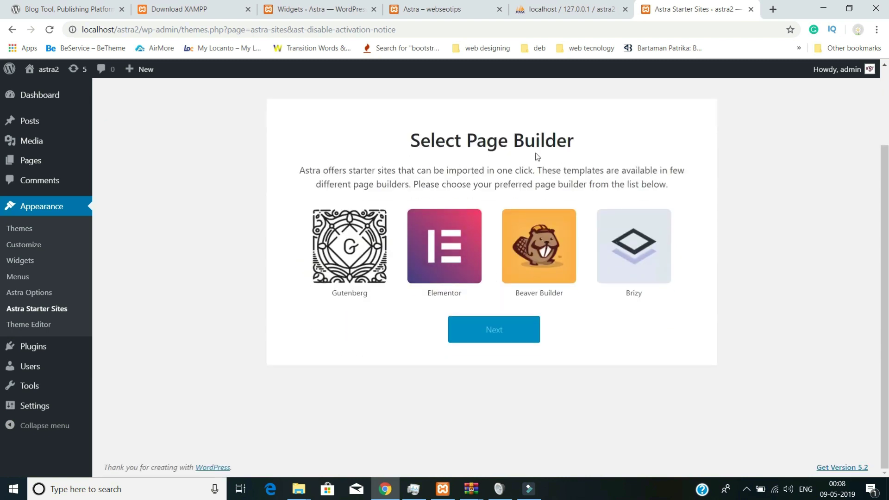
pyautogui.click(454, 255)
pyautogui.click(472, 344)
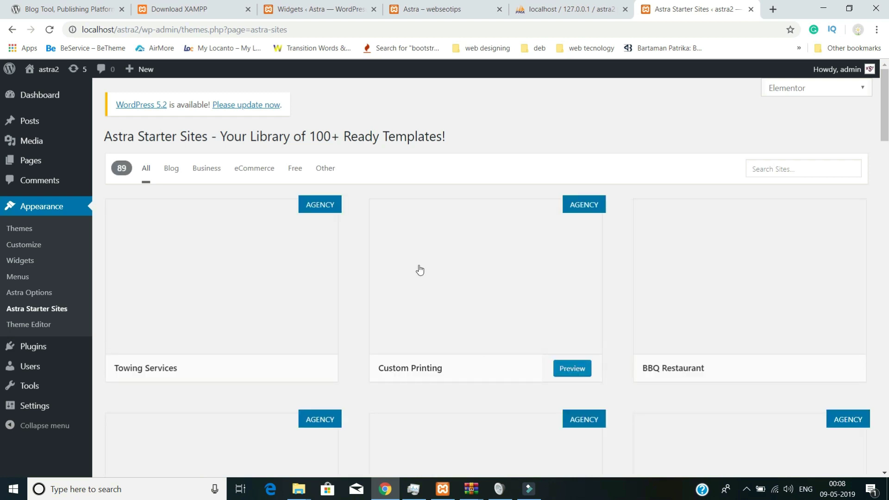
pyautogui.scroll(-14, 350, 292)
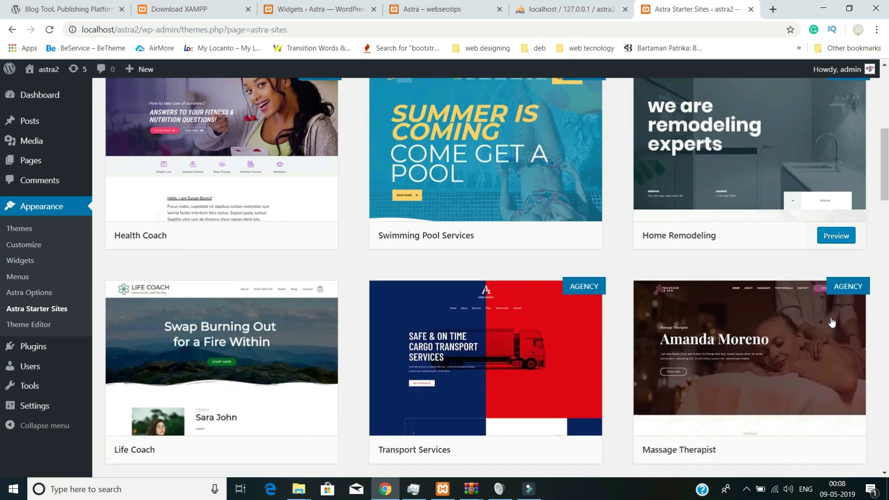
pyautogui.scroll(-14, 349, 292)
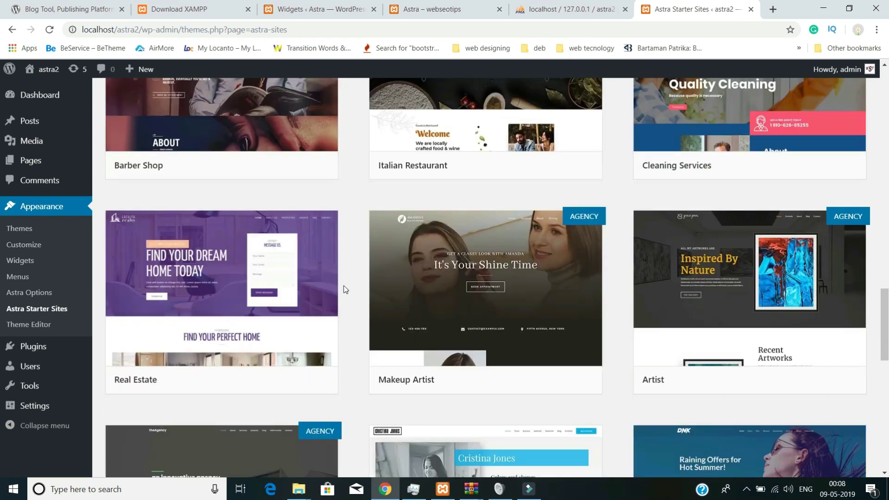
pyautogui.scroll(14, 342, 285)
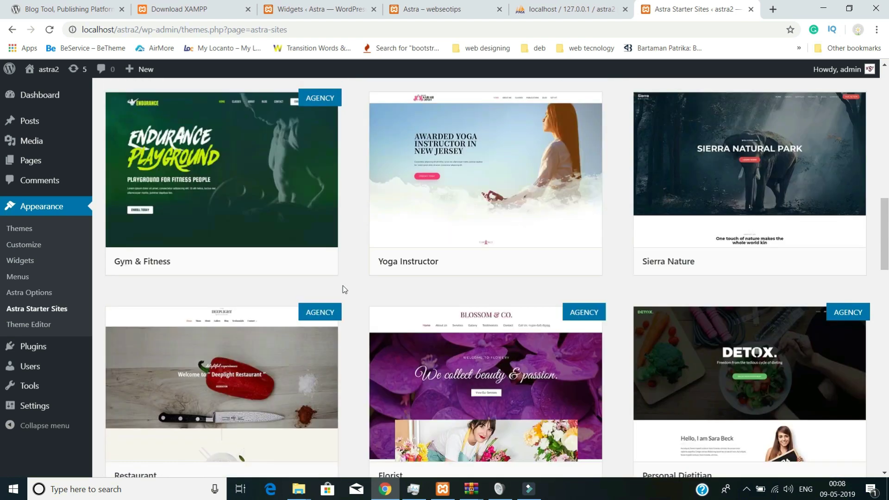
pyautogui.scroll(8, 337, 281)
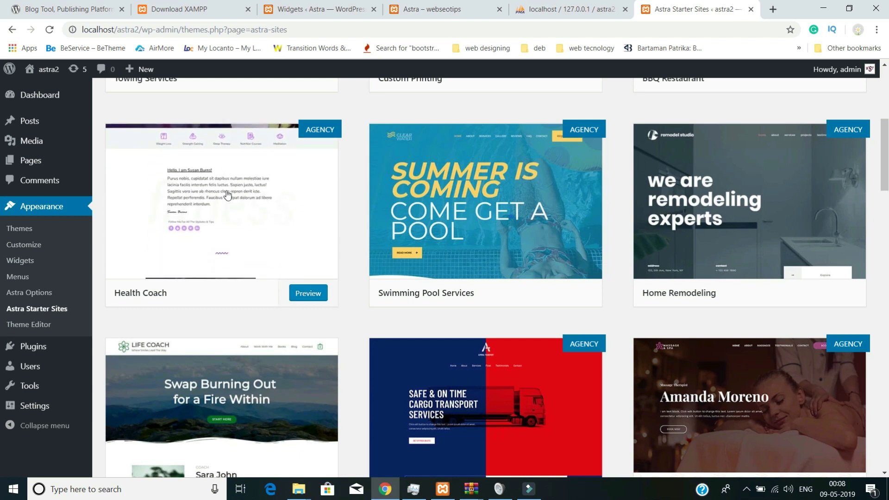
pyautogui.scroll(6, 301, 278)
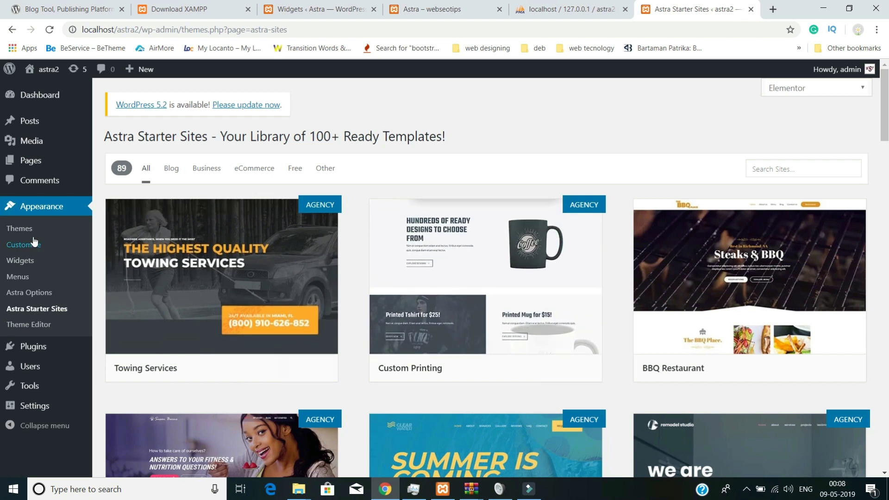
# - Search the plugin directory for Elementor under Plugins > Add New
pyautogui.click(33, 346)
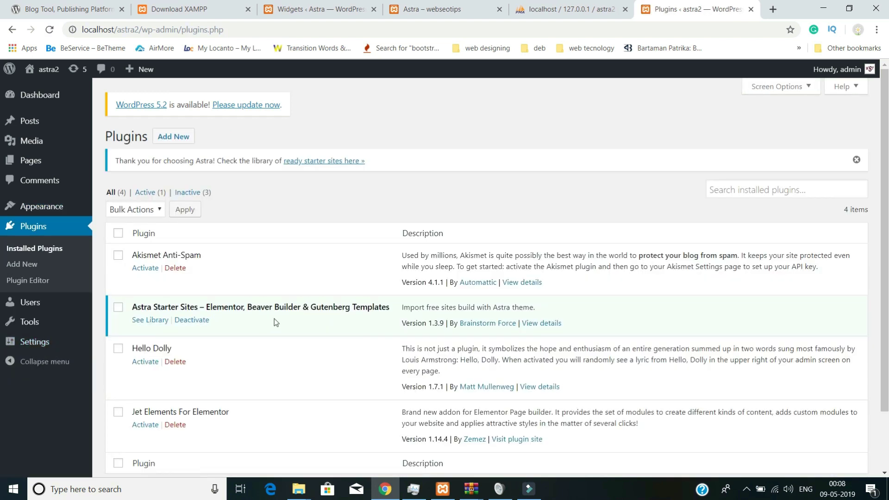
pyautogui.scroll(-2, 274, 321)
pyautogui.scroll(2, 274, 322)
pyautogui.click(169, 143)
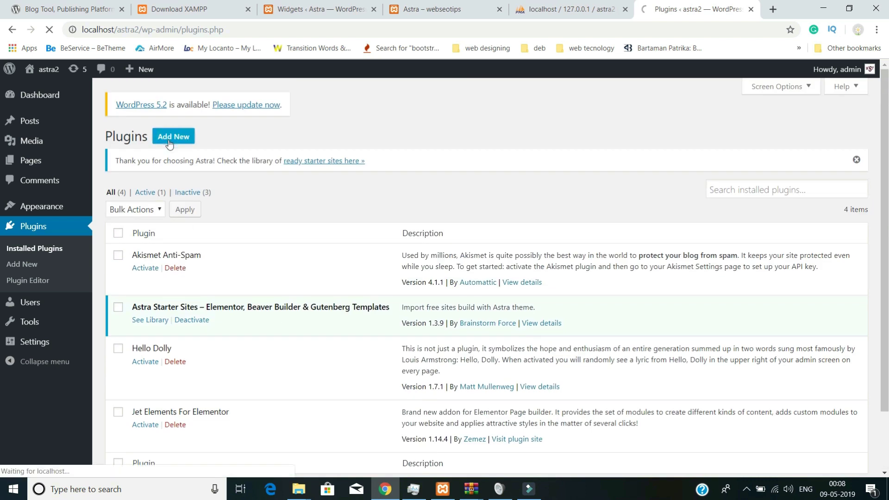
pyautogui.click(733, 168)
pyautogui.write('el')
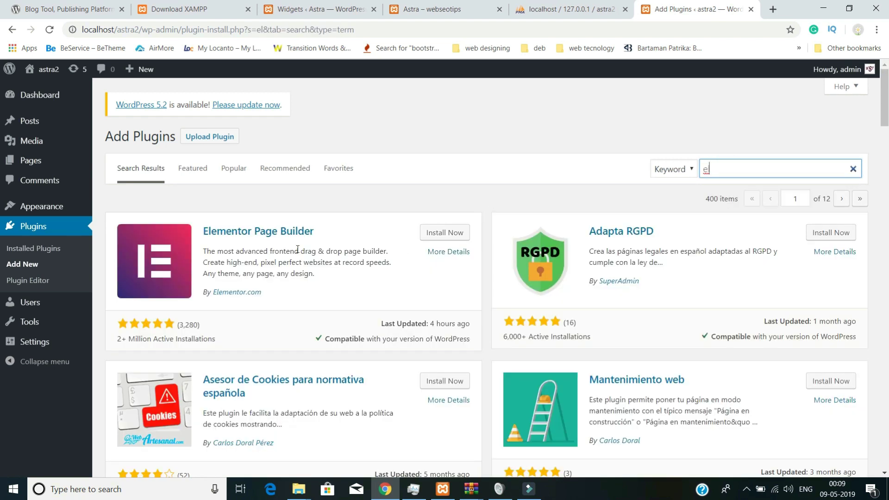
# - Install and activate Elementor Page Builder, landing on its Welcome to Elementor page
pyautogui.click(428, 234)
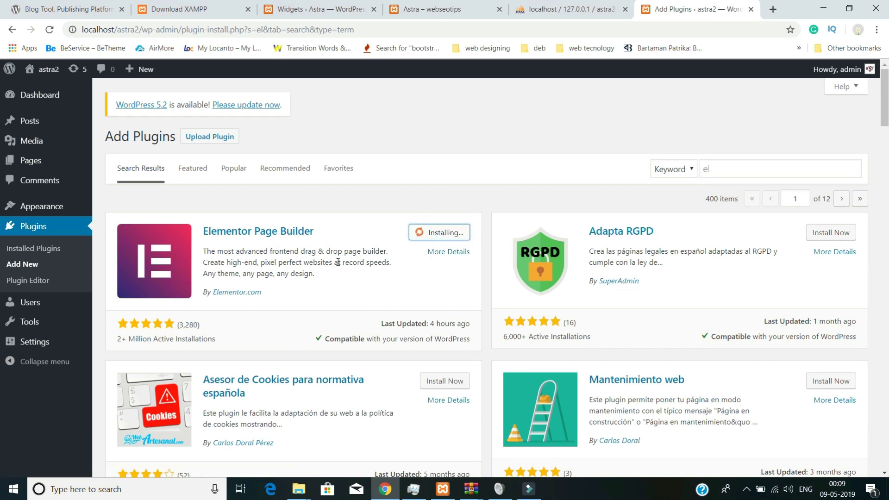
pyautogui.scroll(-1, 407, 293)
pyautogui.scroll(1, 406, 253)
pyautogui.click(448, 235)
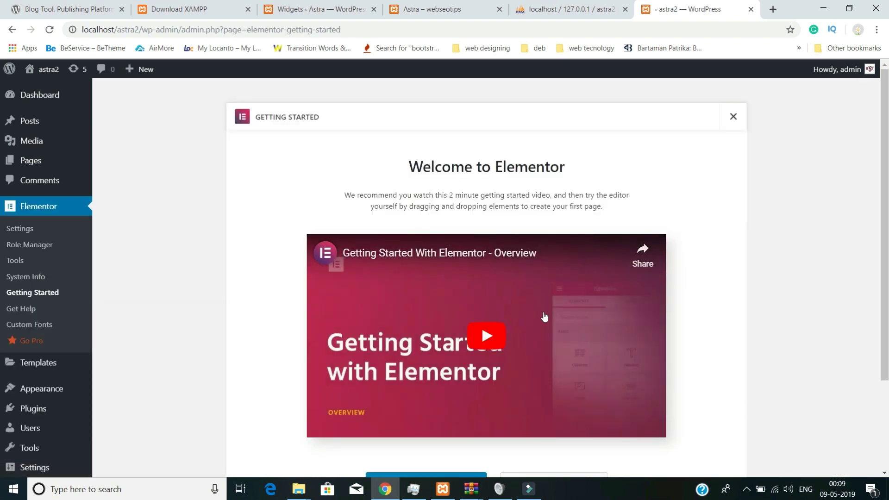
pyautogui.scroll(-3, 544, 317)
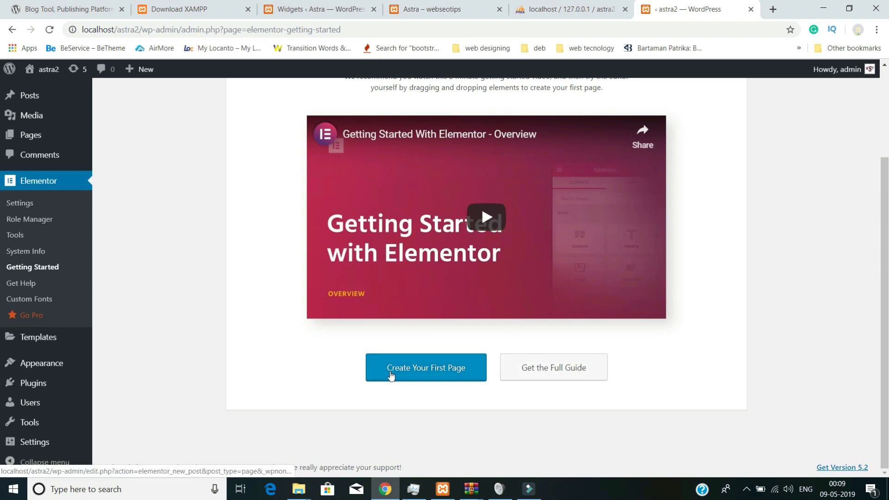
pyautogui.scroll(3, 390, 375)
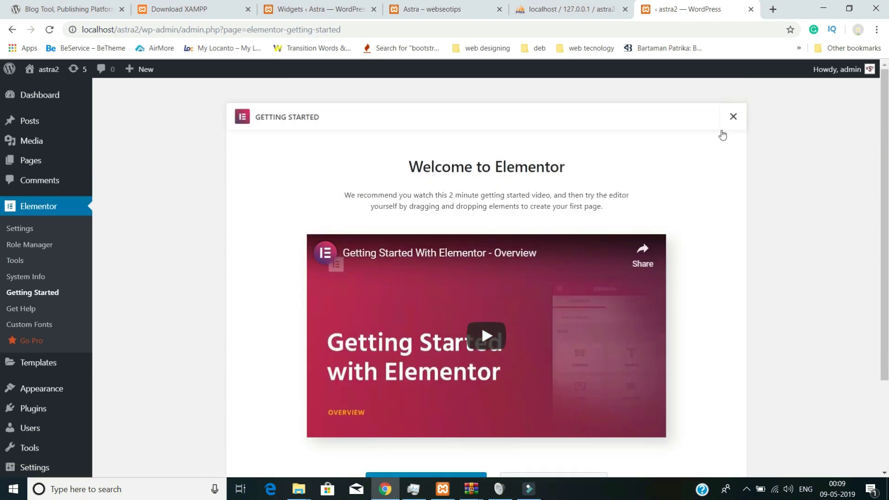
pyautogui.scroll(-3, 591, 366)
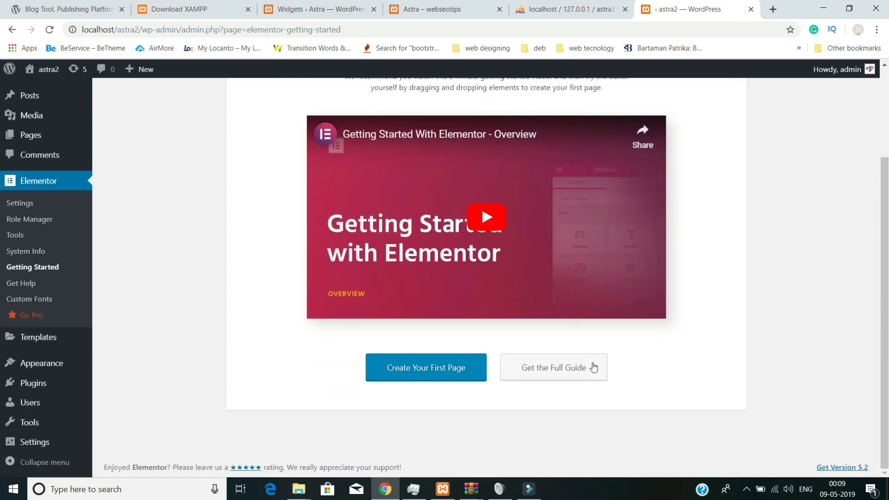
pyautogui.scroll(3, 592, 367)
pyautogui.scroll(-2, 591, 367)
pyautogui.scroll(3, 591, 367)
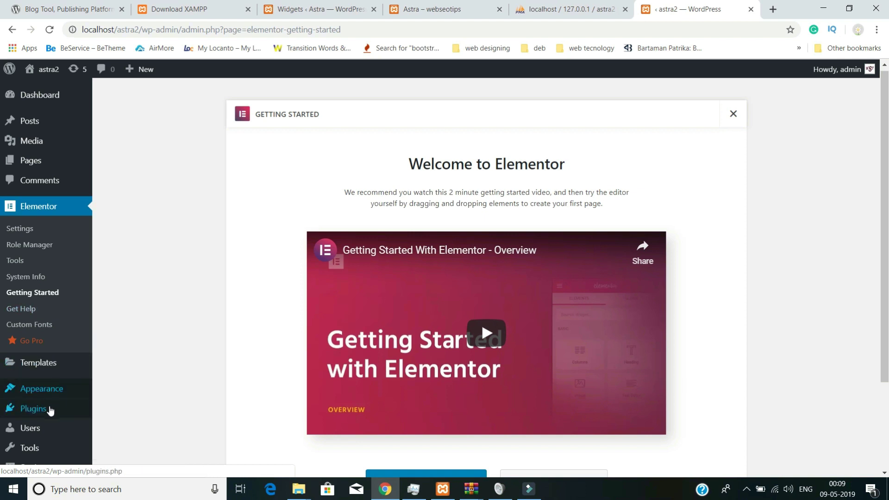
# - Activate Jet Elements For Elementor from the Installed Plugins list
pyautogui.click(50, 410)
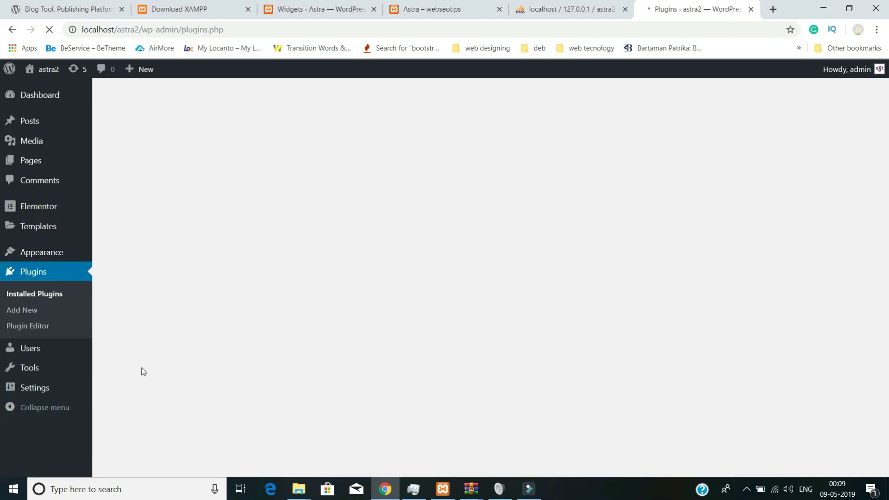
pyautogui.scroll(-1, 326, 315)
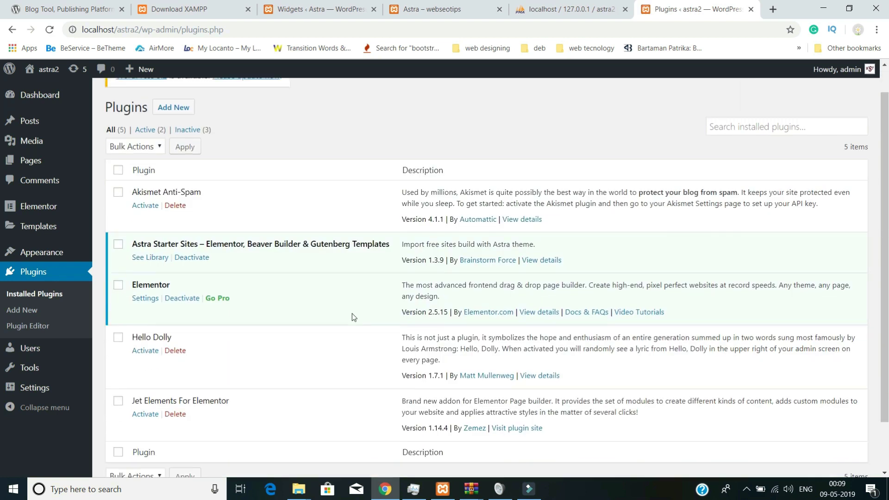
pyautogui.scroll(-2, 354, 316)
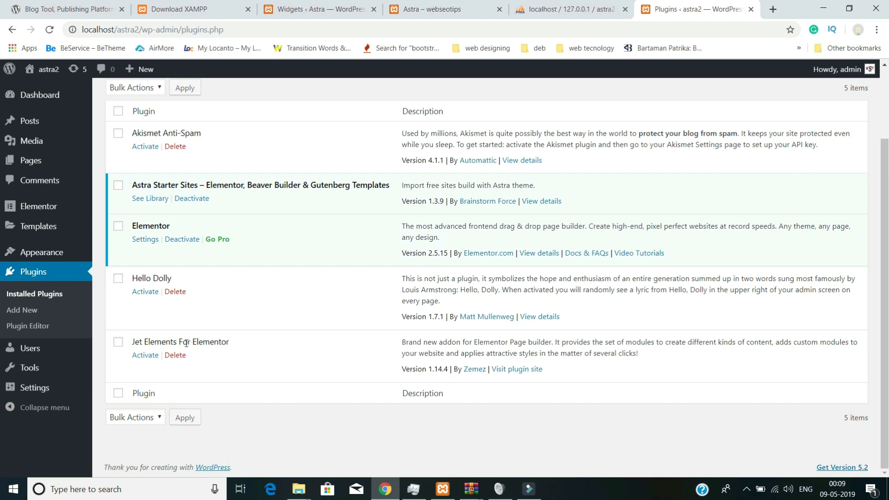
pyautogui.click(144, 355)
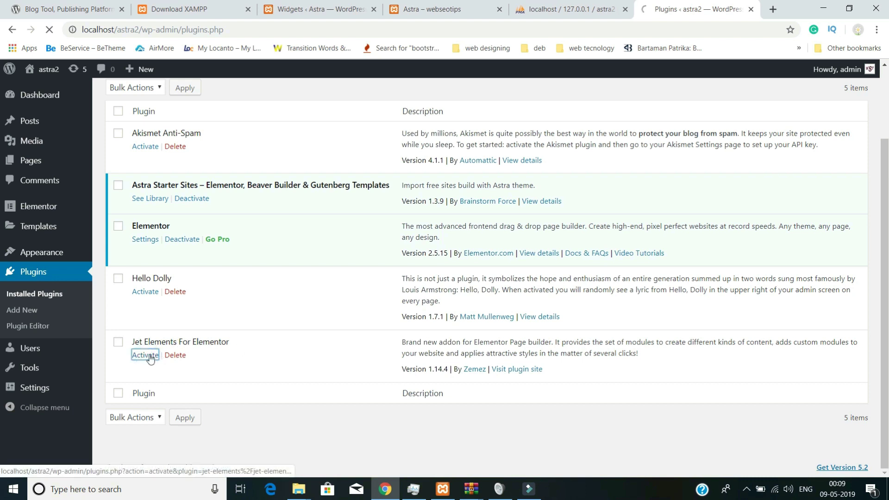
pyautogui.scroll(-2, 232, 340)
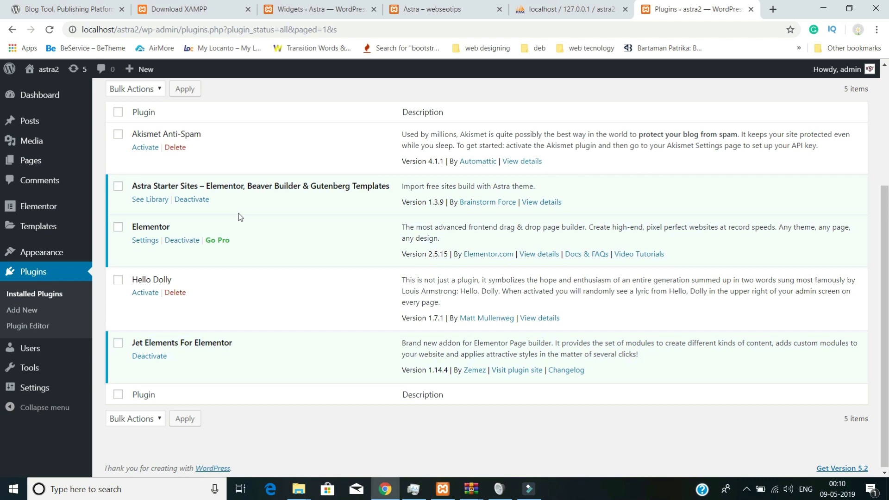
pyautogui.scroll(4, 240, 217)
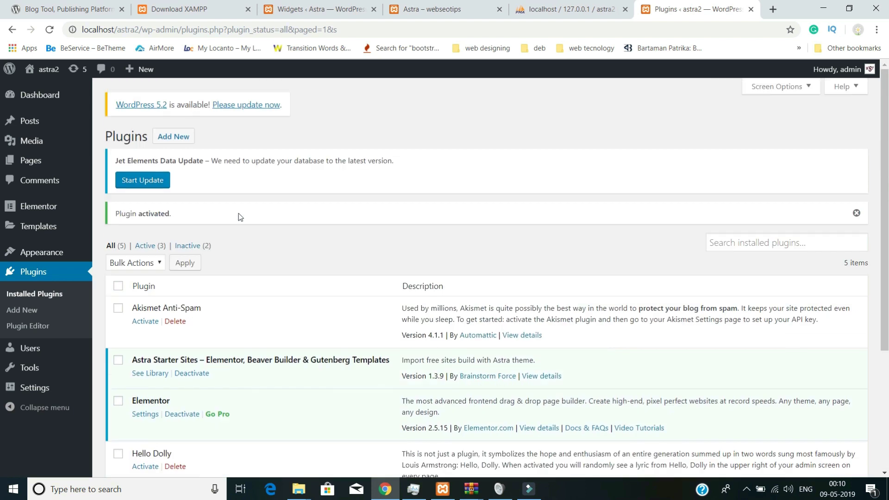
# - Move the default Privacy Policy and Sample Page pages to the trash
pyautogui.click(37, 162)
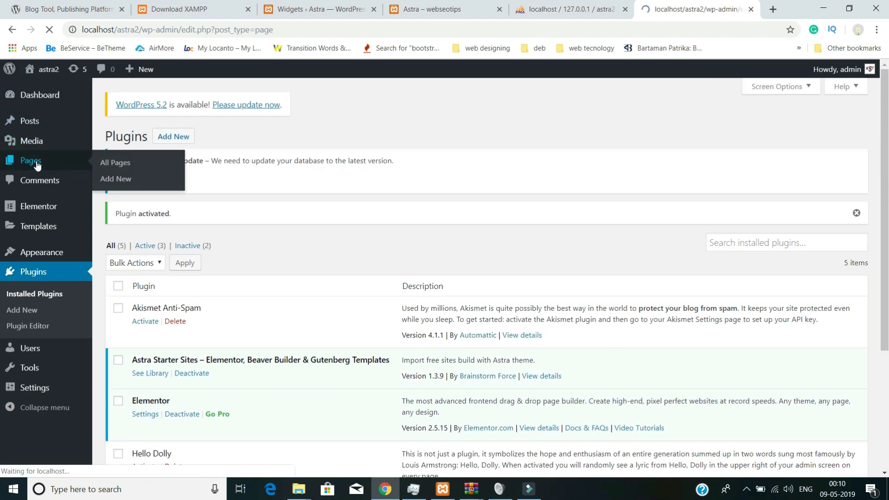
pyautogui.click(116, 276)
pyautogui.click(116, 311)
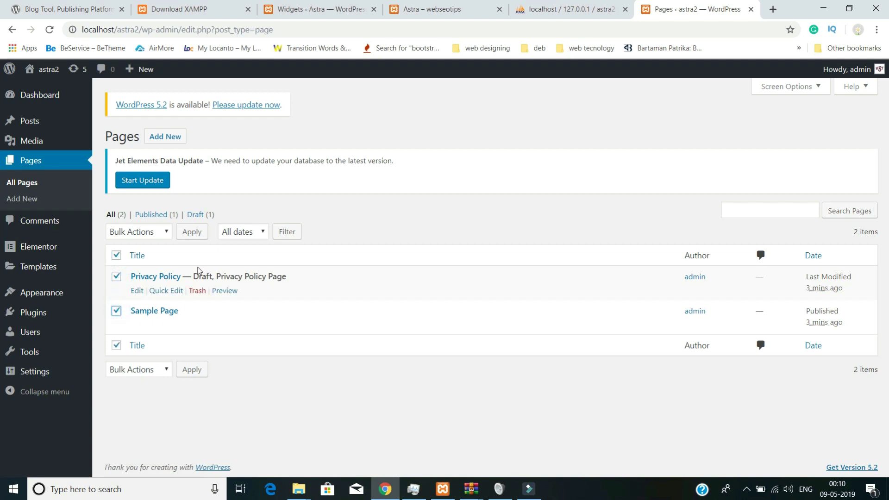
pyautogui.click(142, 232)
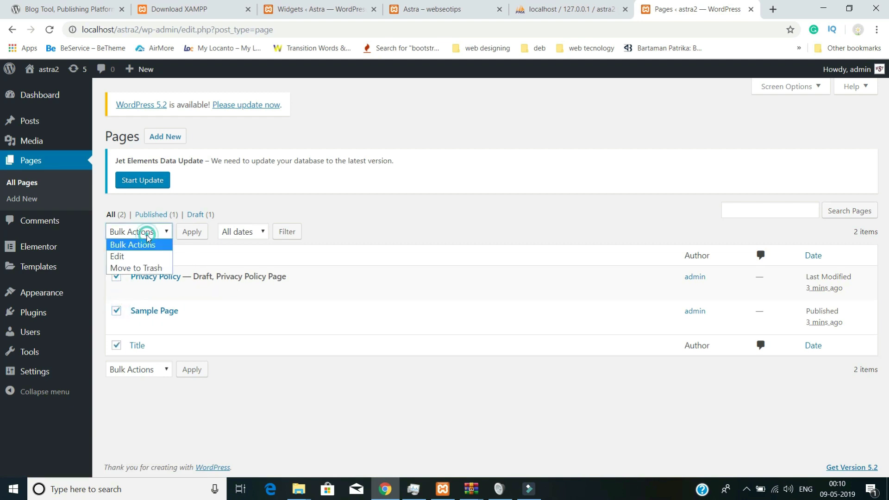
pyautogui.click(148, 270)
pyautogui.click(194, 234)
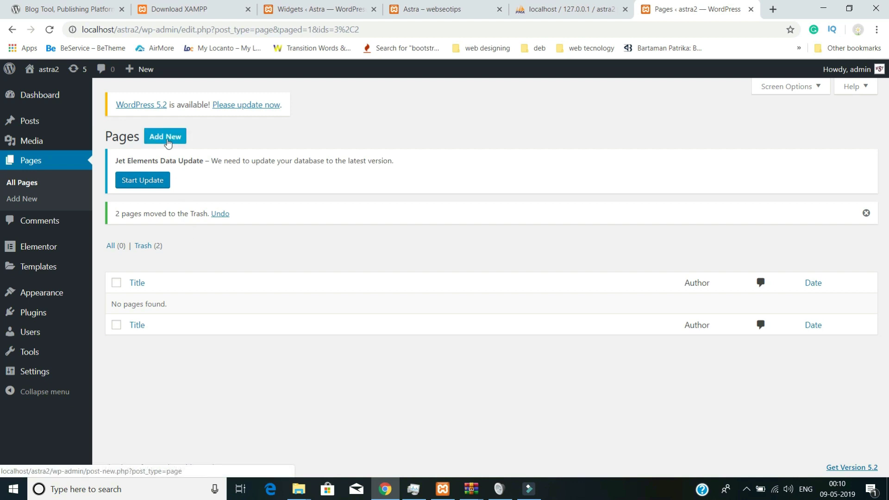
# - Create a new page titled 'Home' and publish it
pyautogui.click(168, 139)
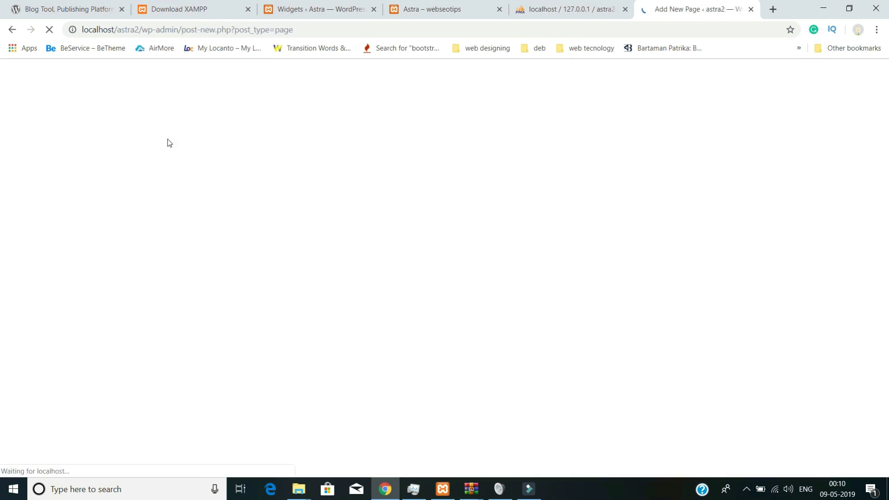
pyautogui.click(187, 190)
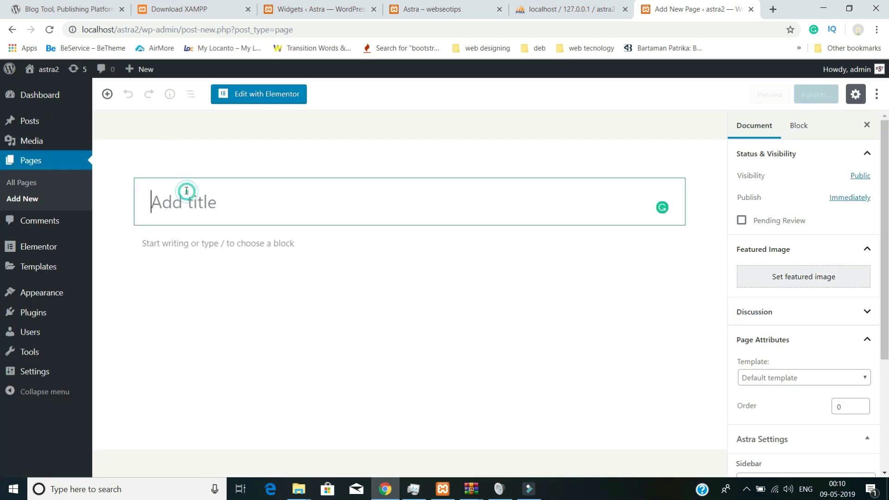
pyautogui.write('Home')
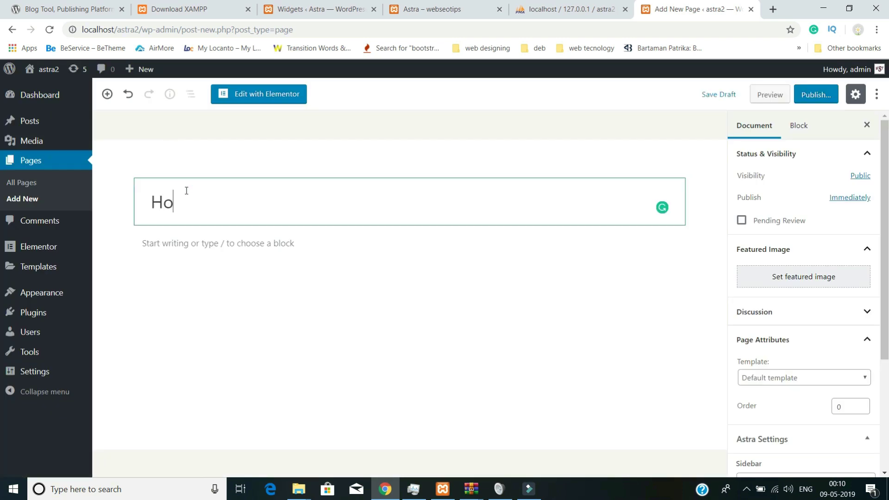
pyautogui.click(808, 94)
pyautogui.click(806, 97)
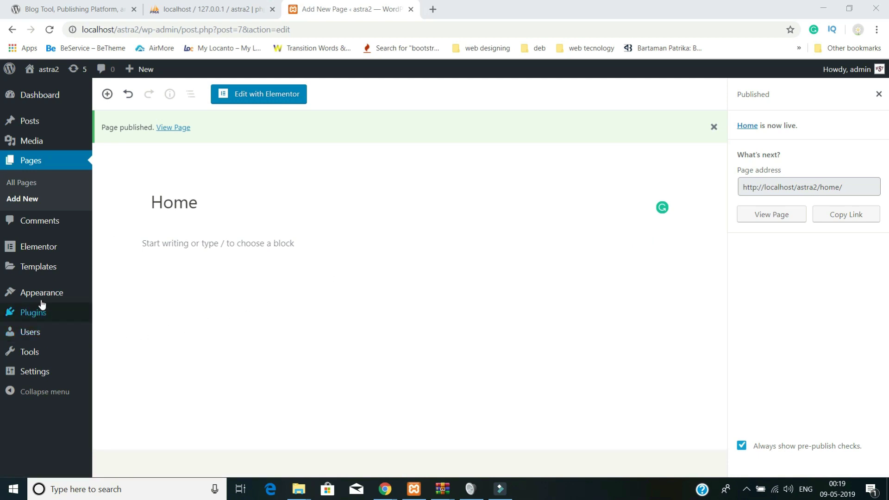
# - Create 'main menu' for the Primary Menu location, auto-adding top-level pages, and save it
pyautogui.moveTo(42, 301)
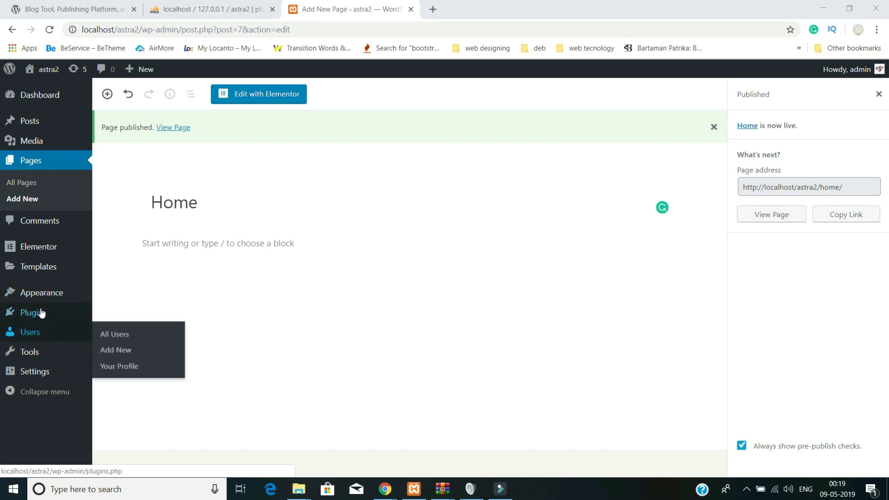
pyautogui.moveTo(34, 319)
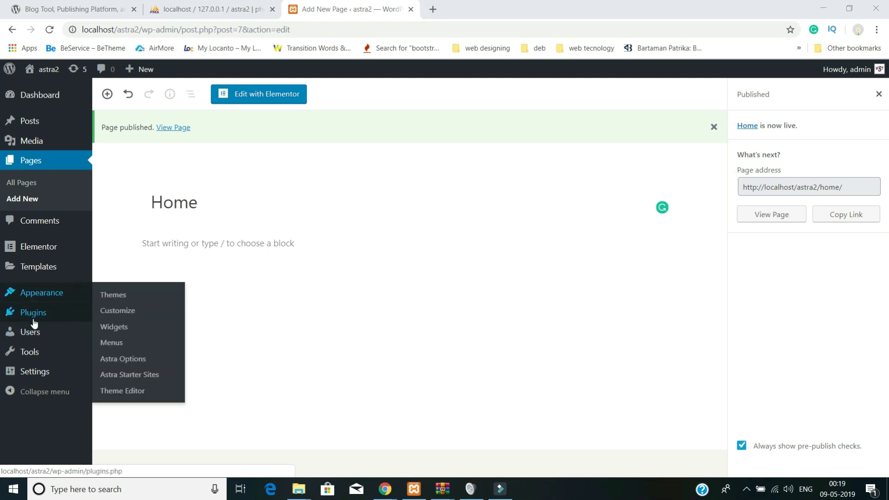
pyautogui.moveTo(75, 304)
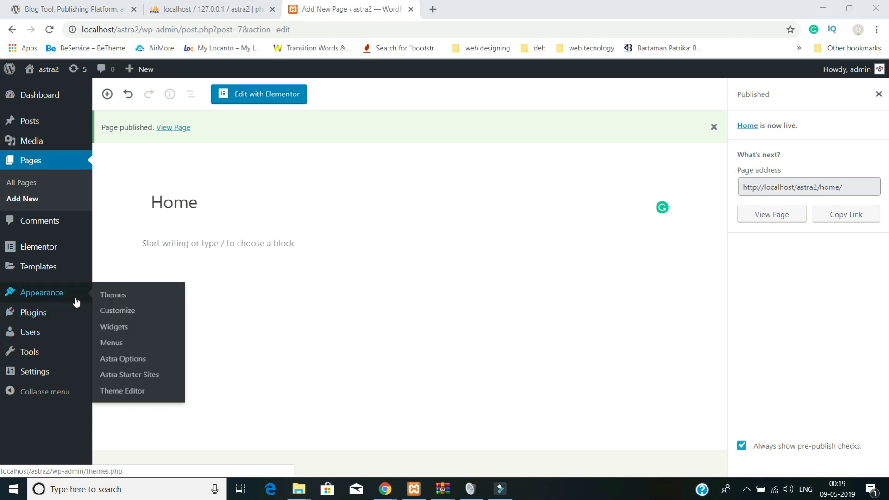
pyautogui.click(111, 342)
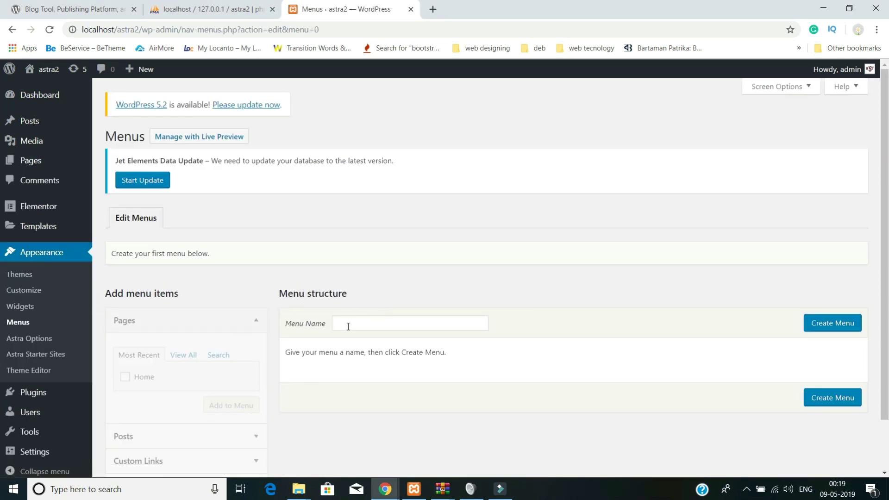
pyautogui.click(348, 326)
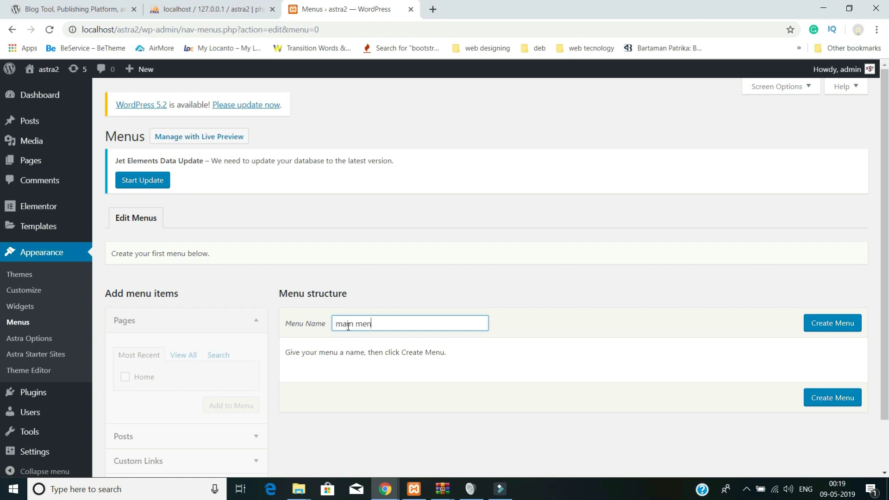
pyautogui.click(846, 323)
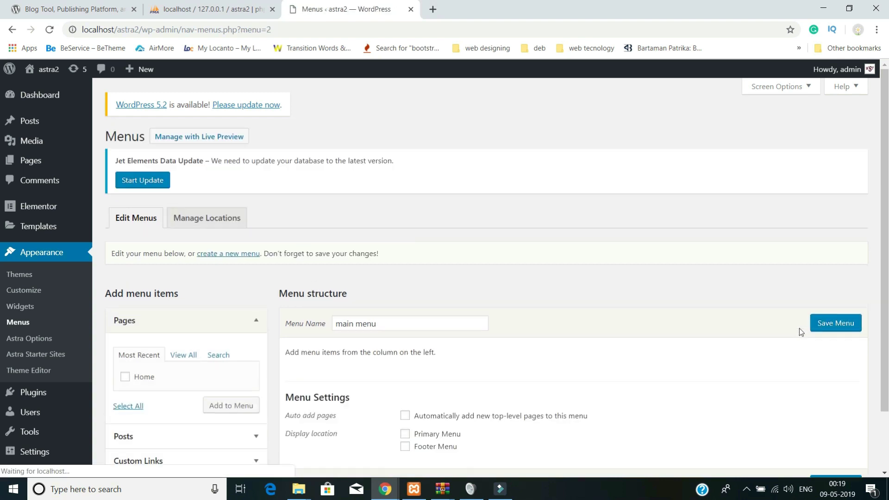
pyautogui.scroll(-2, 699, 340)
pyautogui.click(406, 364)
pyautogui.click(405, 345)
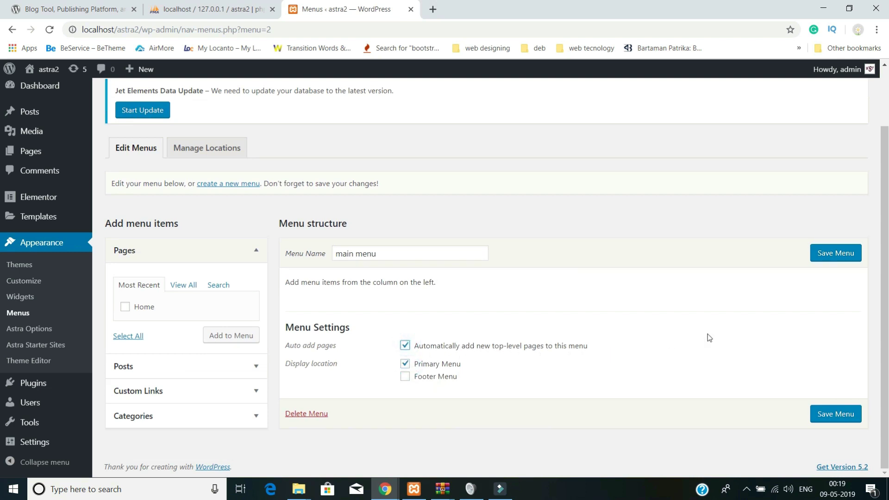
pyautogui.click(814, 255)
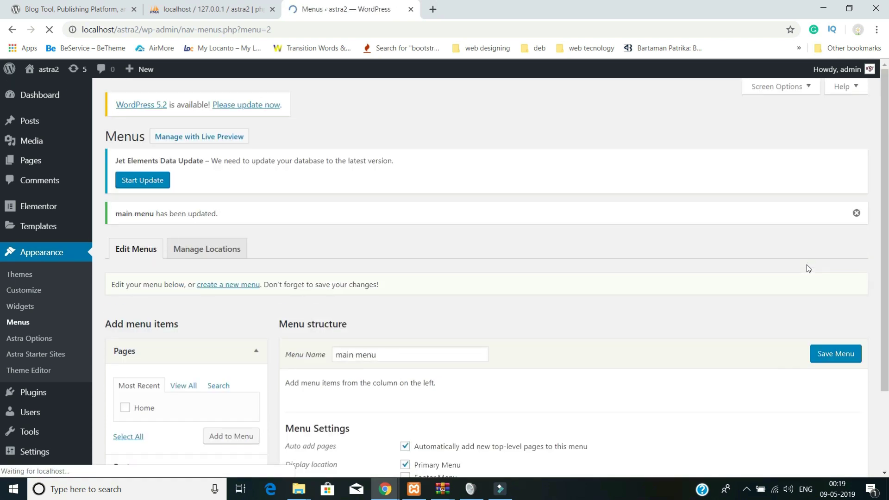
# - Add the Home page to main menu
pyautogui.scroll(-2, 165, 390)
pyautogui.click(125, 307)
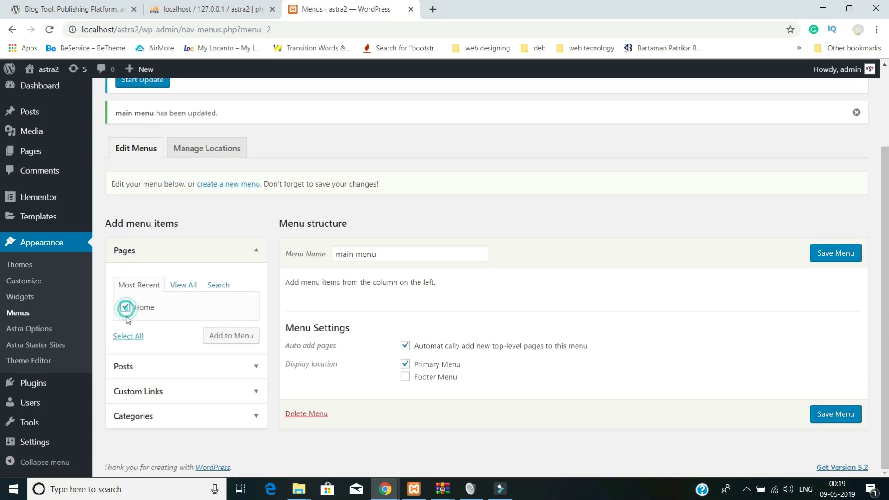
pyautogui.click(224, 340)
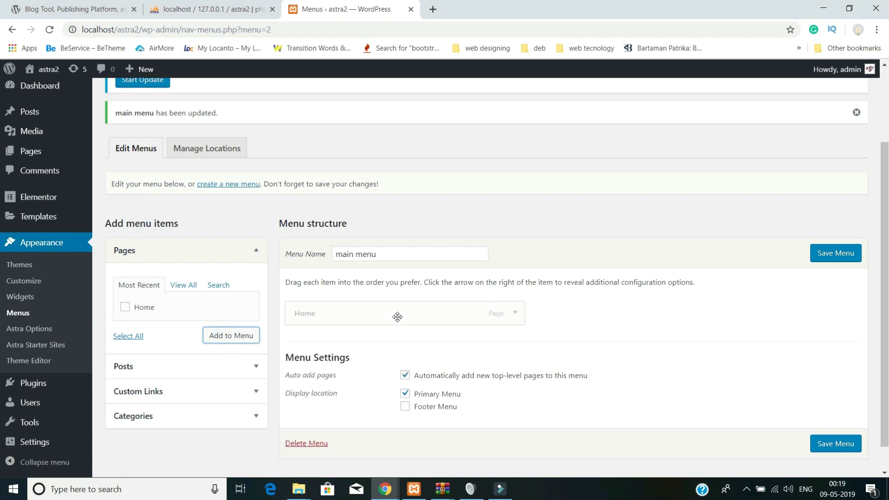
pyautogui.scroll(-1, 185, 412)
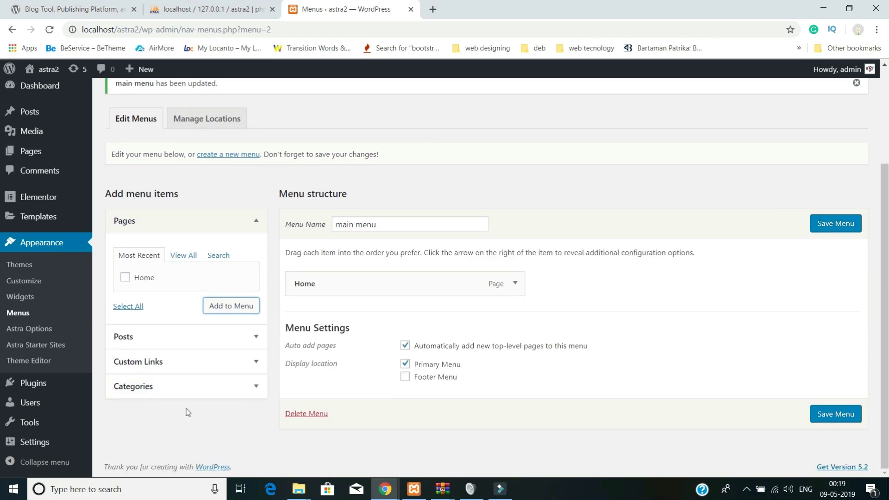
pyautogui.click(227, 366)
# - Add About Us and the other placeholder custom links with URL '#', then save main menu
pyautogui.moveTo(203, 307); pyautogui.dragTo(130, 304)
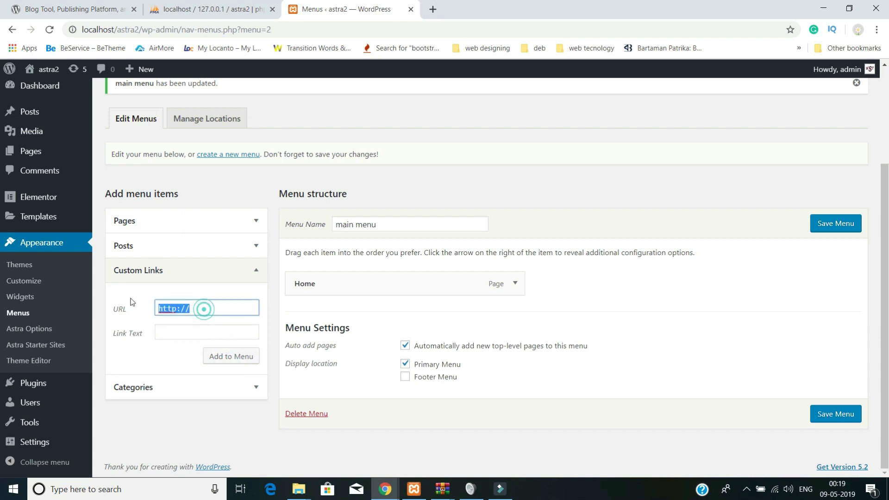
pyautogui.write('#')
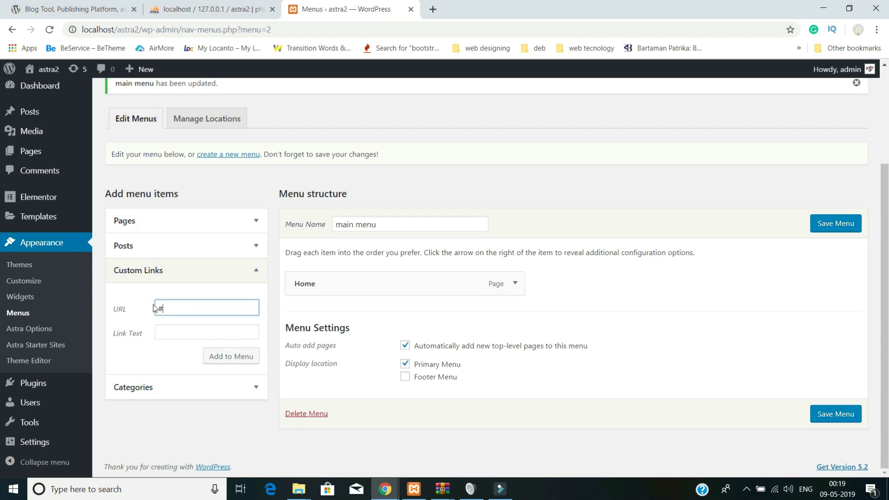
pyautogui.click(167, 331)
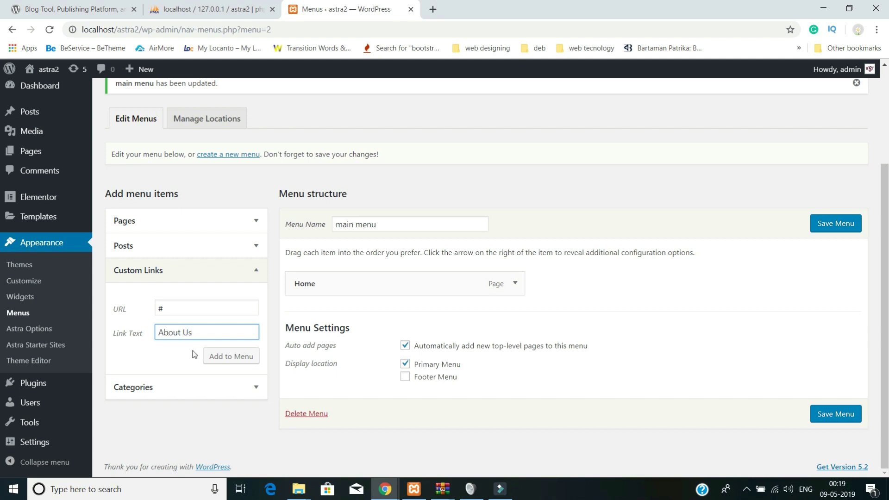
pyautogui.click(213, 356)
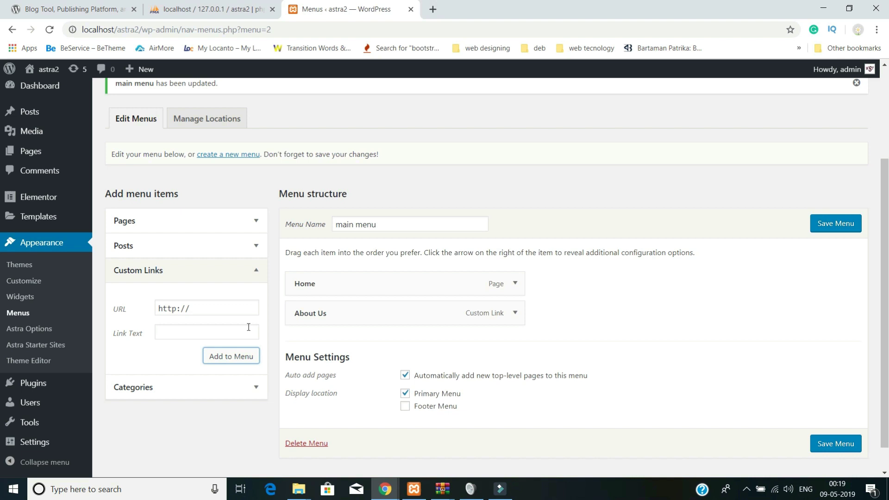
pyautogui.click(203, 306)
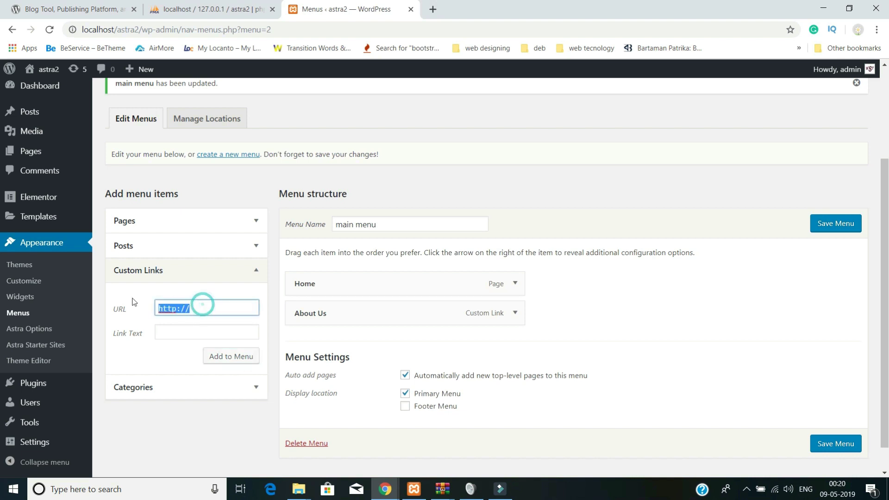
pyautogui.write('#')
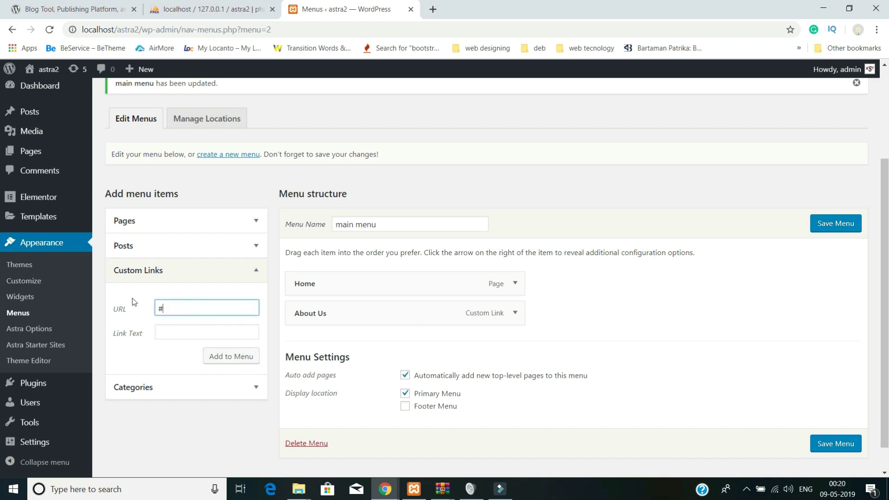
pyautogui.click(178, 329)
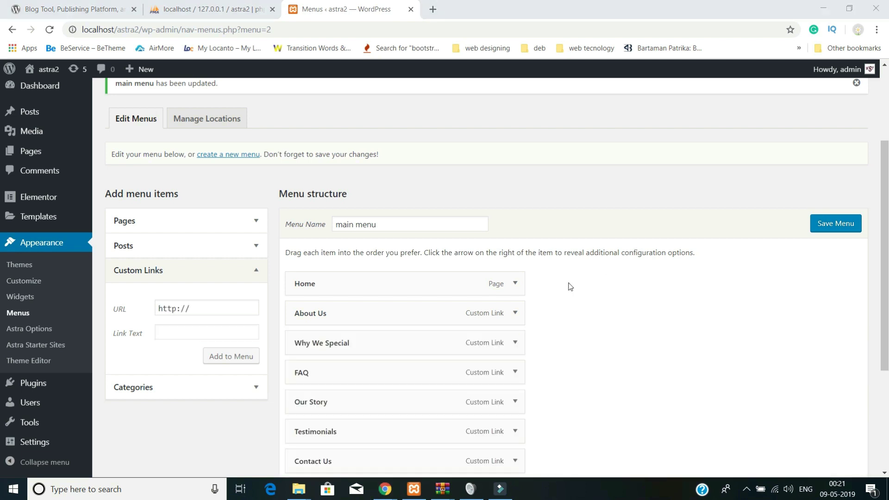
pyautogui.scroll(-3, 569, 288)
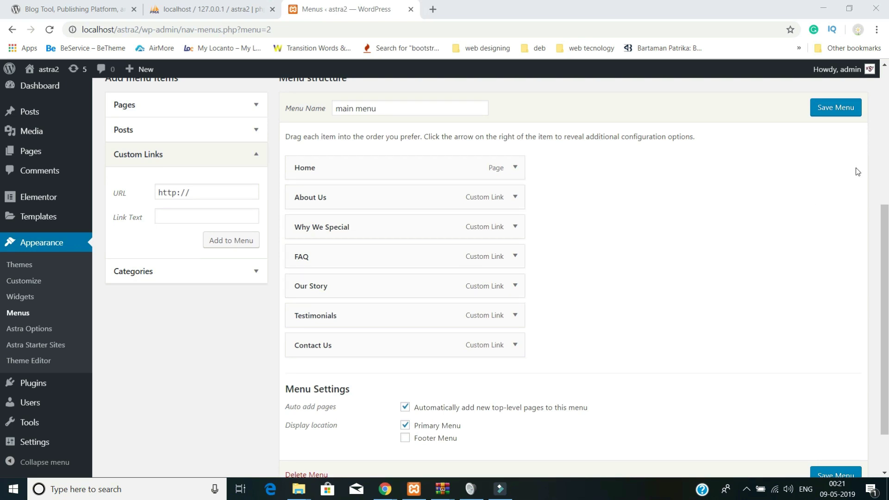
pyautogui.click(836, 112)
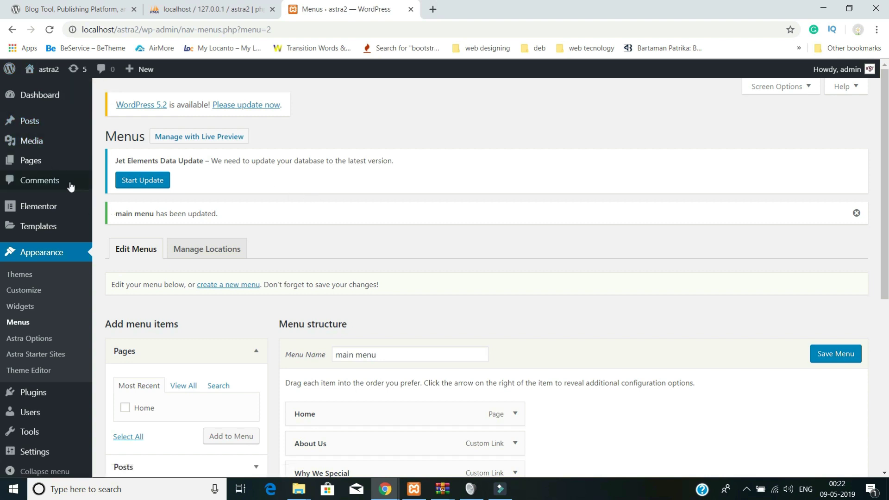
# - Preview the Home page to check its new navigation menu
pyautogui.click(35, 170)
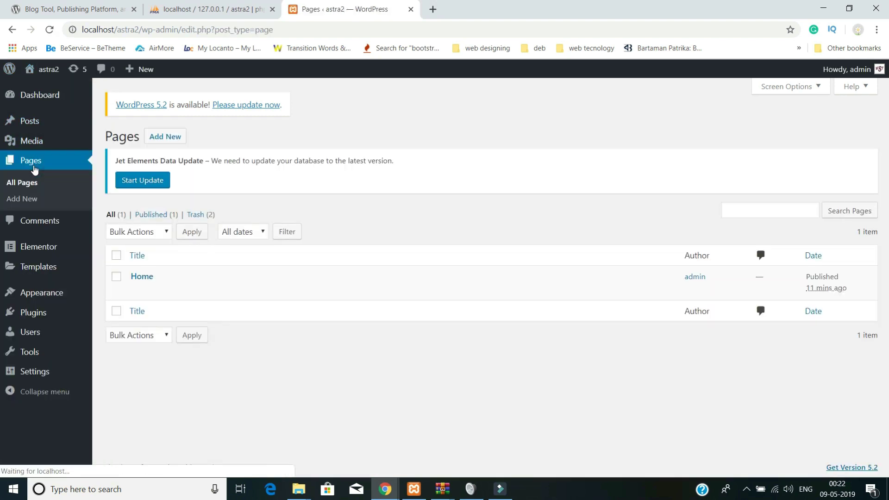
pyautogui.click(141, 277)
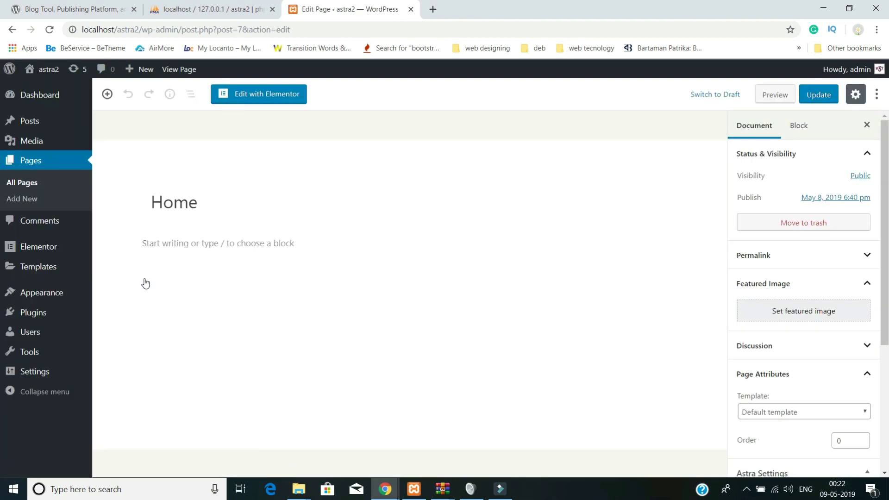
pyautogui.click(775, 95)
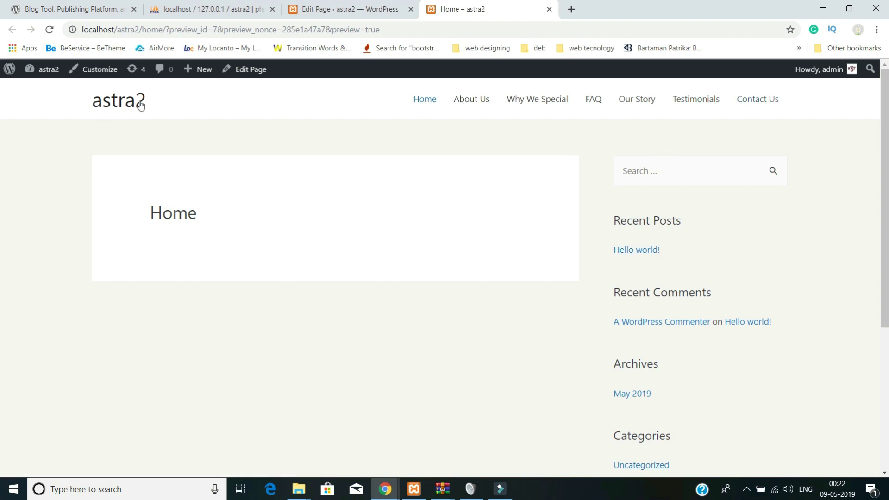
pyautogui.click(301, 16)
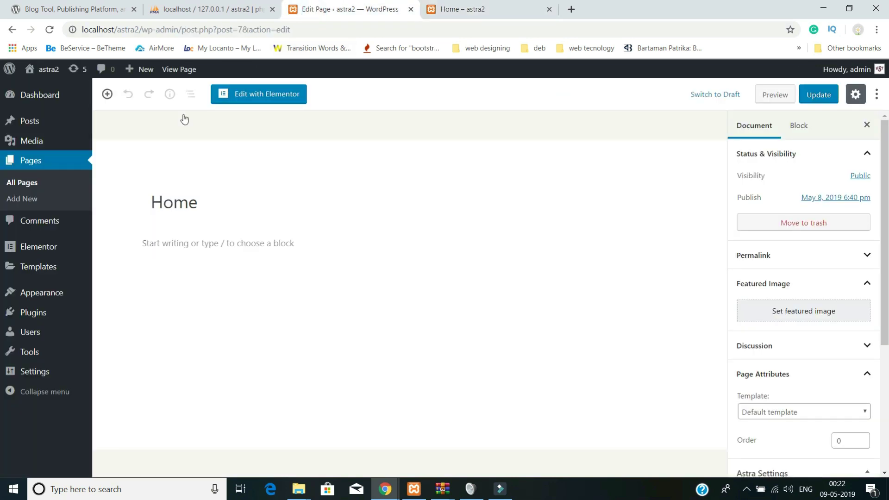
# - Open Astra Options under Appearance
pyautogui.moveTo(48, 250)
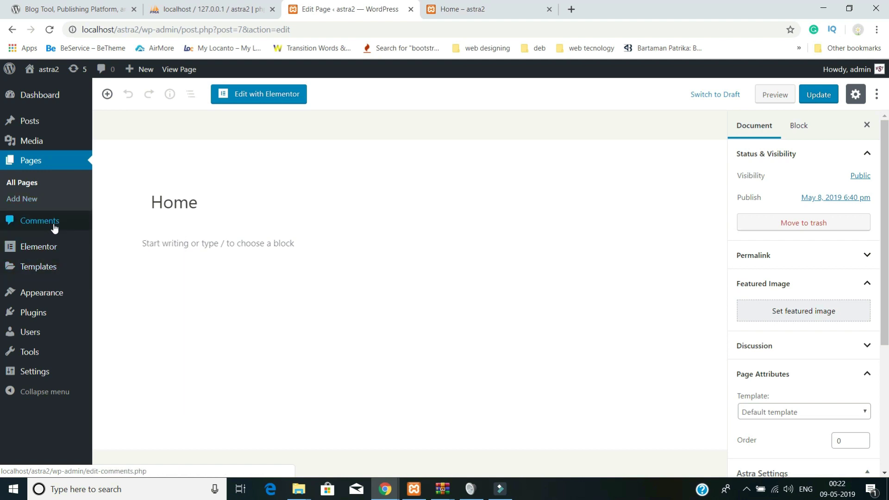
pyautogui.moveTo(49, 292)
pyautogui.click(133, 359)
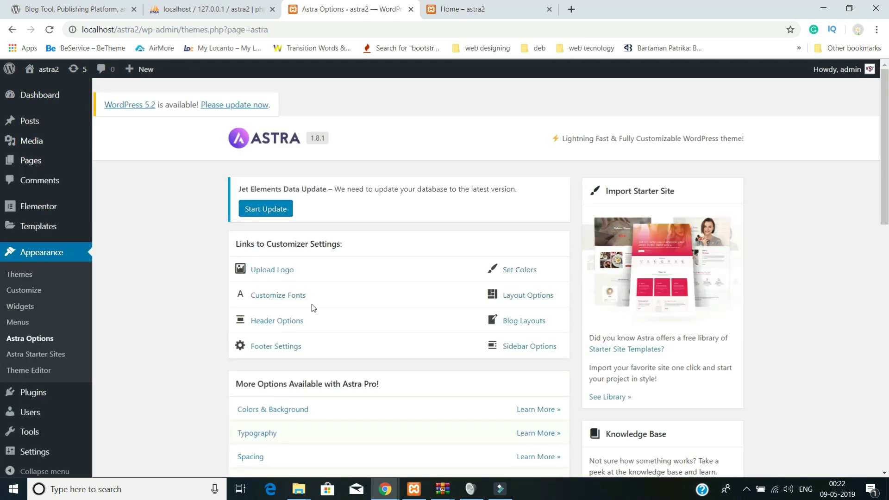
# - Change the site title from astra2 to 'Astra' in Site Identity and publish it
pyautogui.click(271, 272)
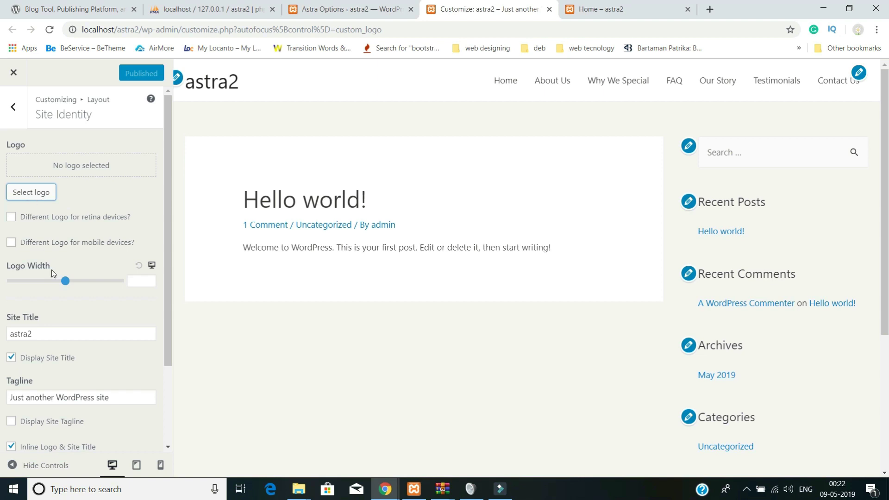
pyautogui.doubleClick(35, 336)
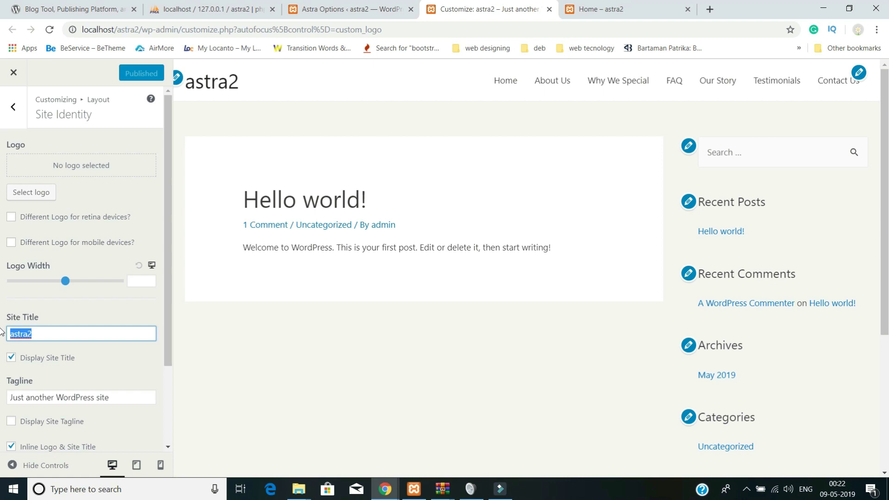
pyautogui.write('A')
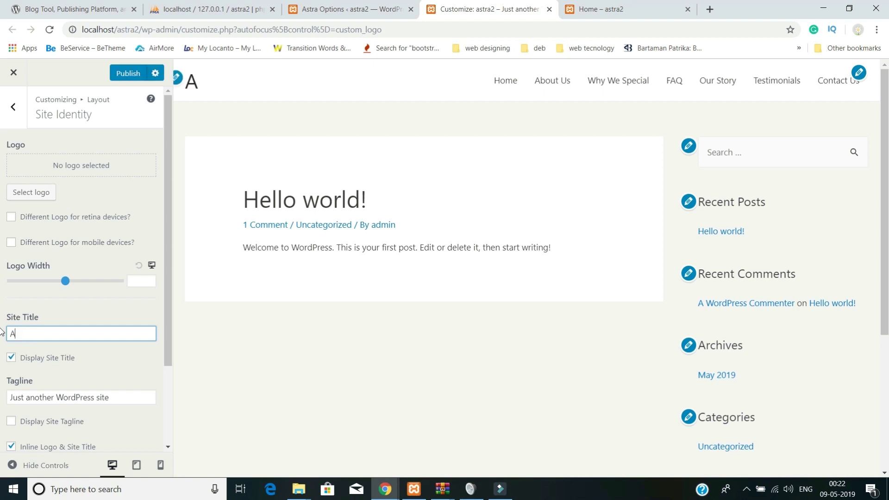
pyautogui.write('stra')
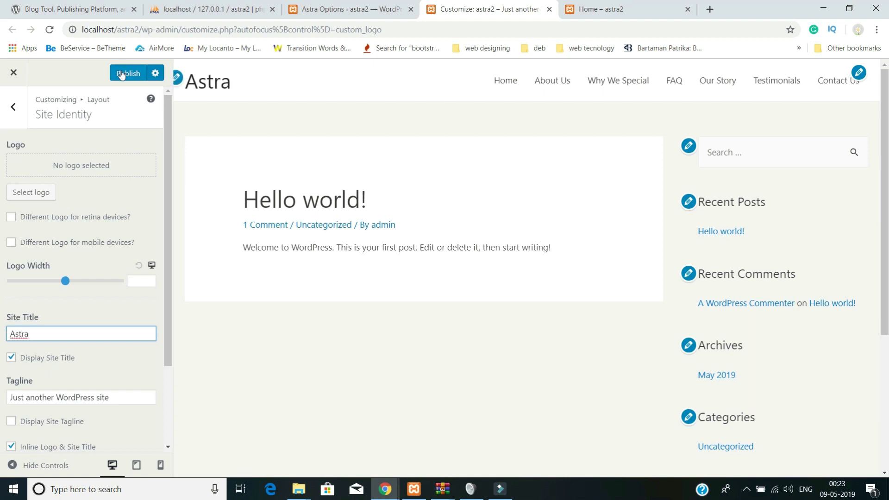
pyautogui.click(121, 74)
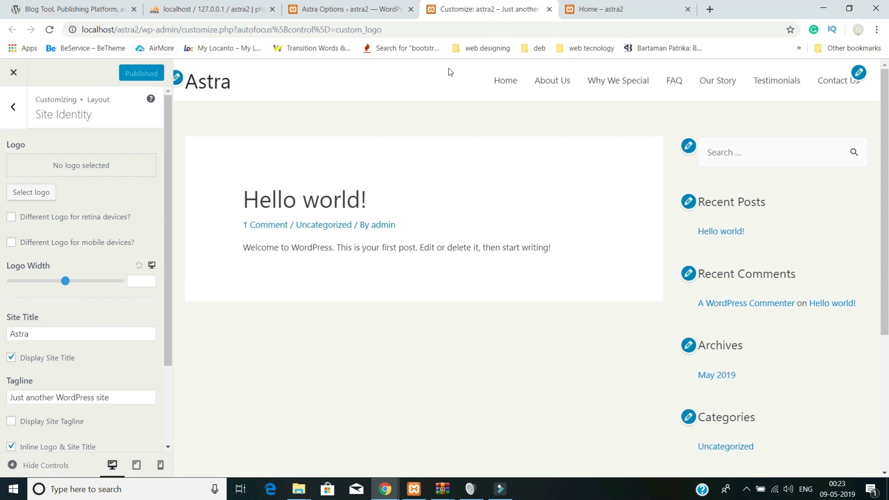
# - Close the customizer, open the Home page from Pages and launch Edit with Elementor
pyautogui.click(549, 9)
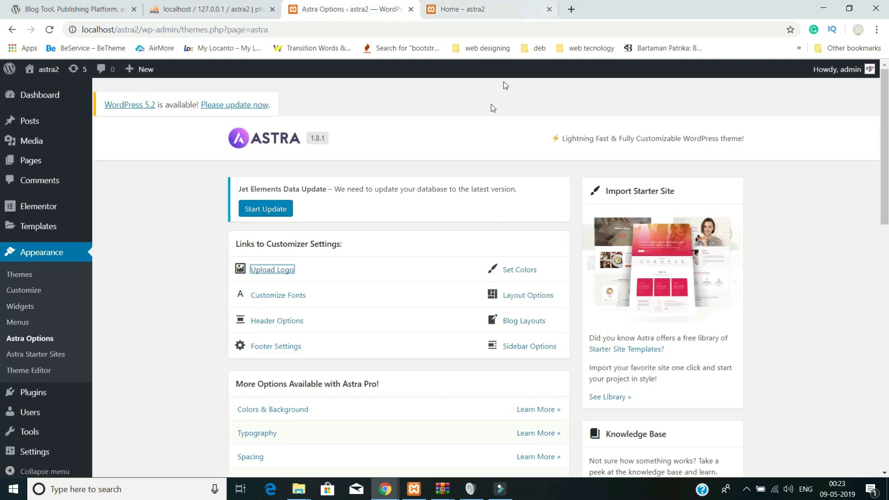
pyautogui.click(37, 162)
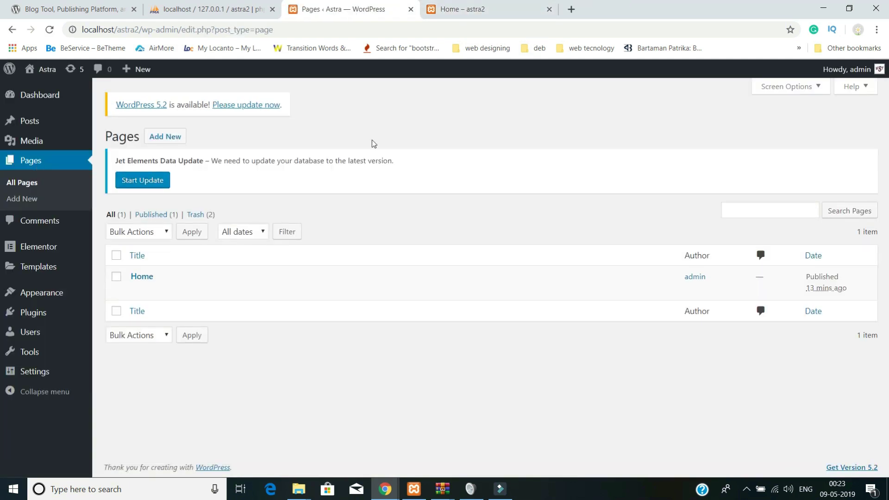
pyautogui.click(491, 18)
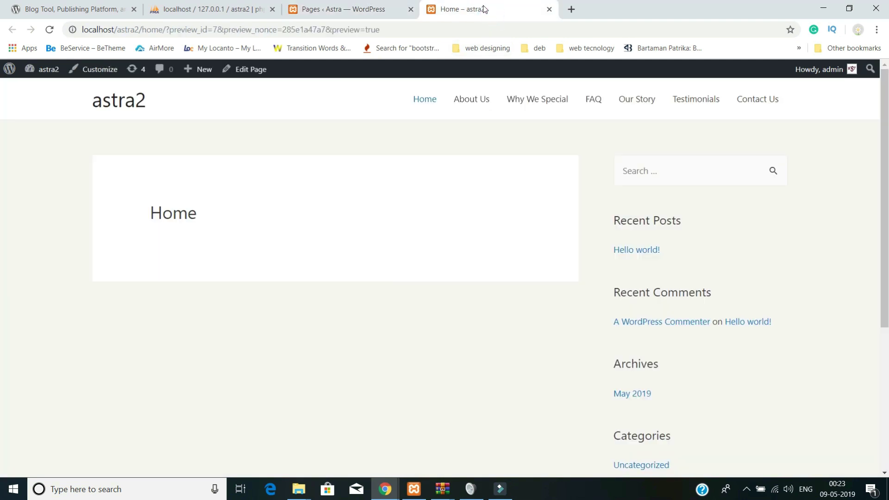
pyautogui.click(320, 9)
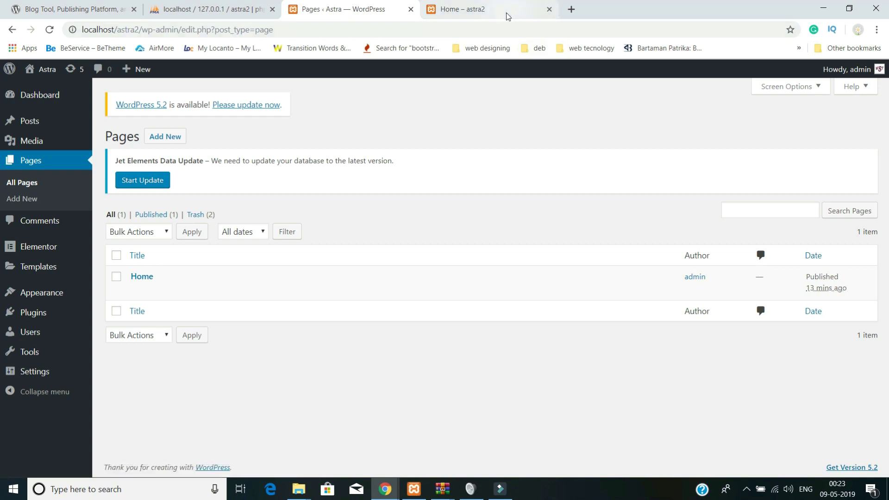
pyautogui.click(506, 13)
pyautogui.click(249, 70)
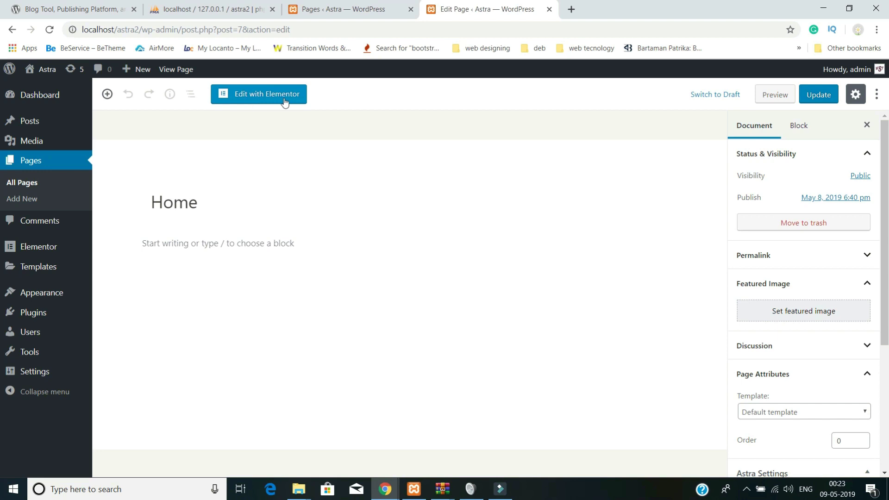
pyautogui.click(267, 99)
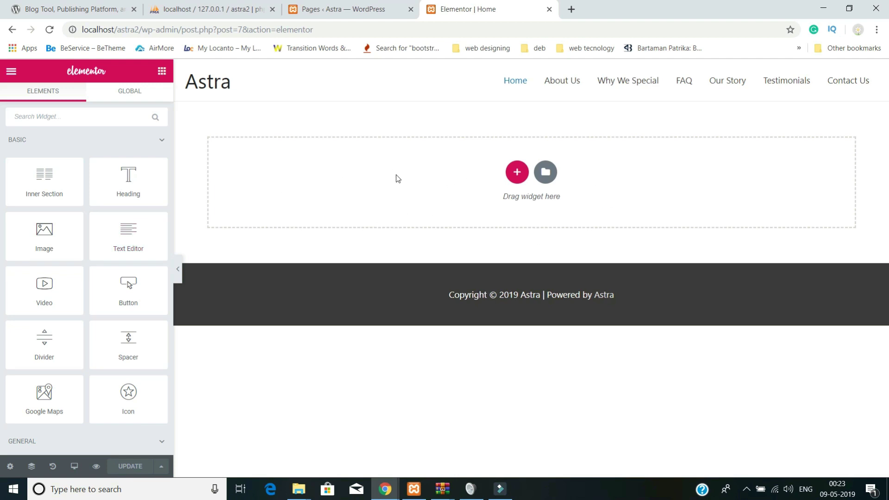
# - Search widgets for 's', drop a Slider onto the Home page, delete Slide #3 and expand Slide #1
pyautogui.click(83, 119)
pyautogui.write('sli')
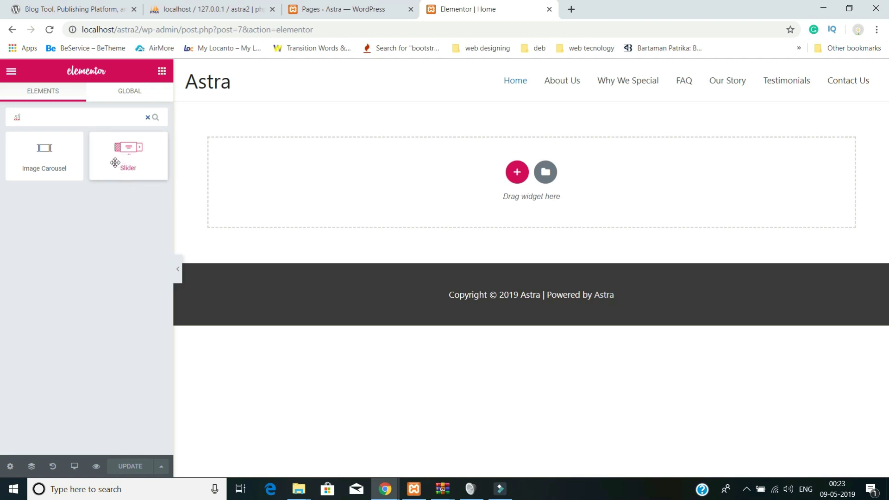
pyautogui.moveTo(115, 162); pyautogui.dragTo(310, 179)
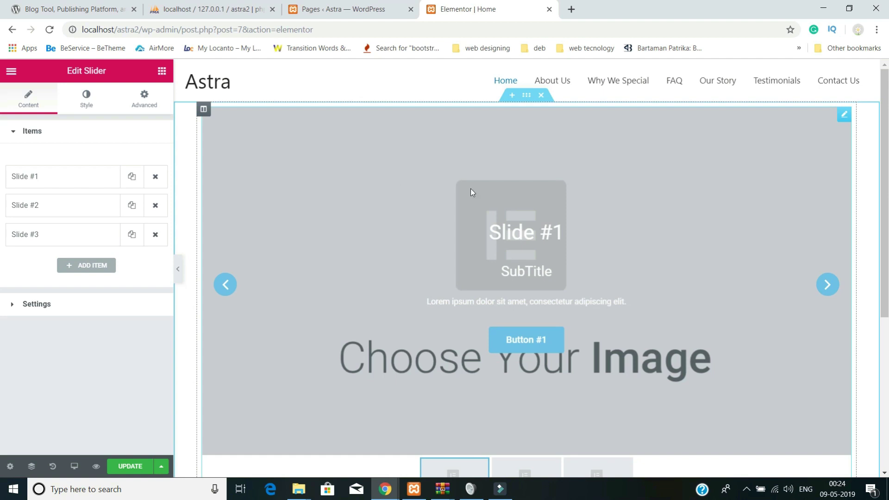
pyautogui.click(155, 235)
pyautogui.click(69, 180)
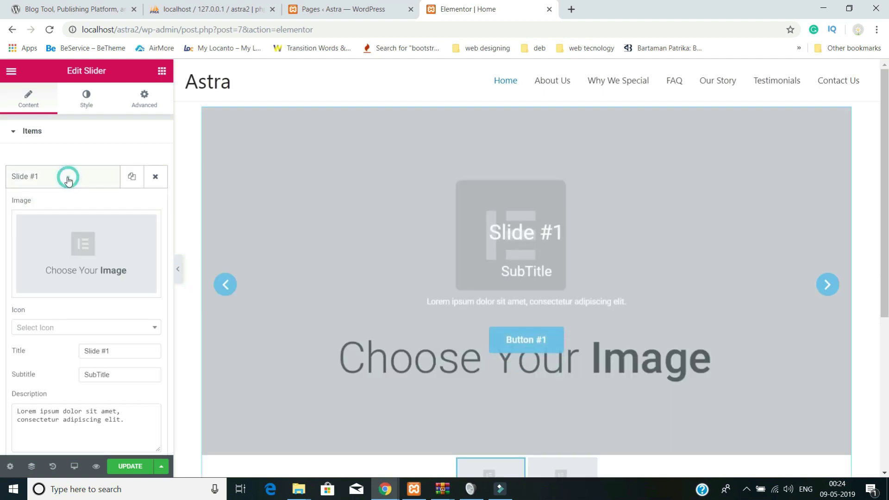
# - Upload the Pictures\website images and set 4k-wallpaper-art-beautiful-325044.jpg (red fish) as Slide #1's image
pyautogui.click(83, 246)
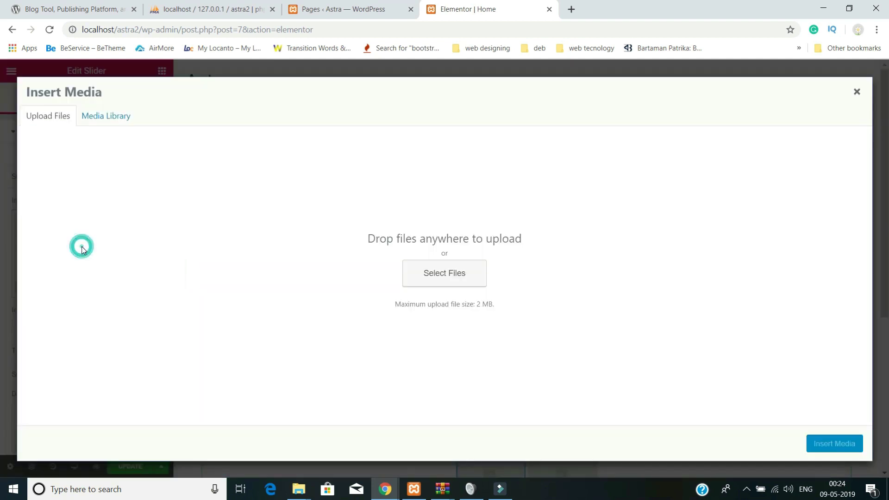
pyautogui.click(440, 274)
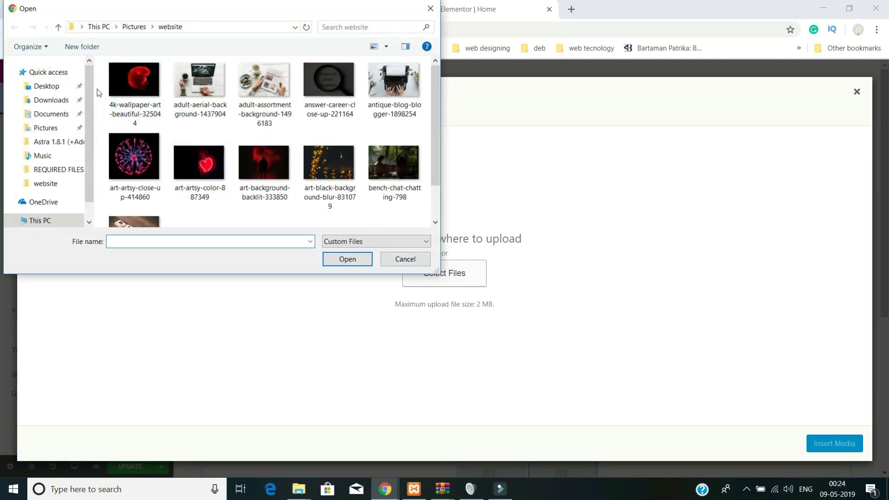
pyautogui.moveTo(102, 92); pyautogui.dragTo(413, 242)
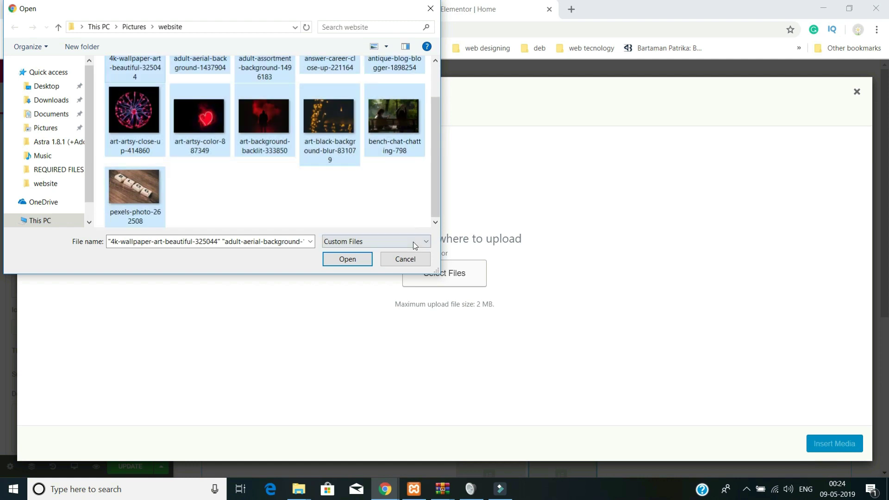
pyautogui.click(338, 261)
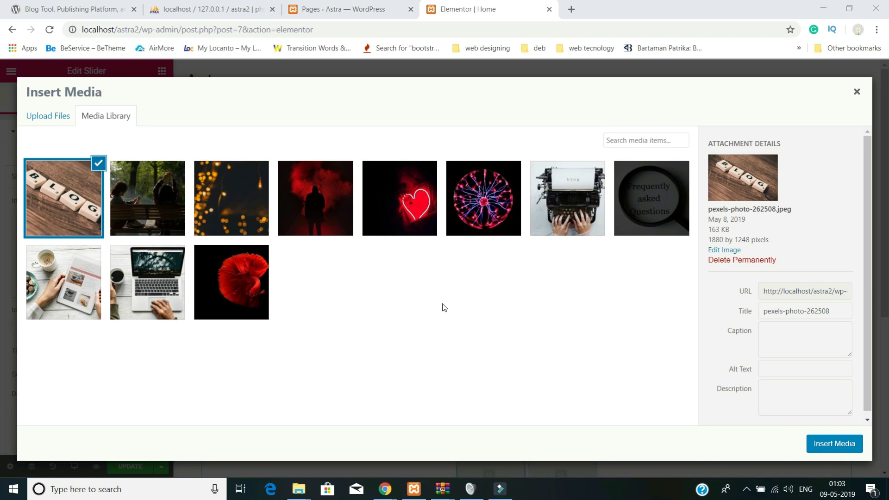
pyautogui.click(253, 291)
pyautogui.click(822, 445)
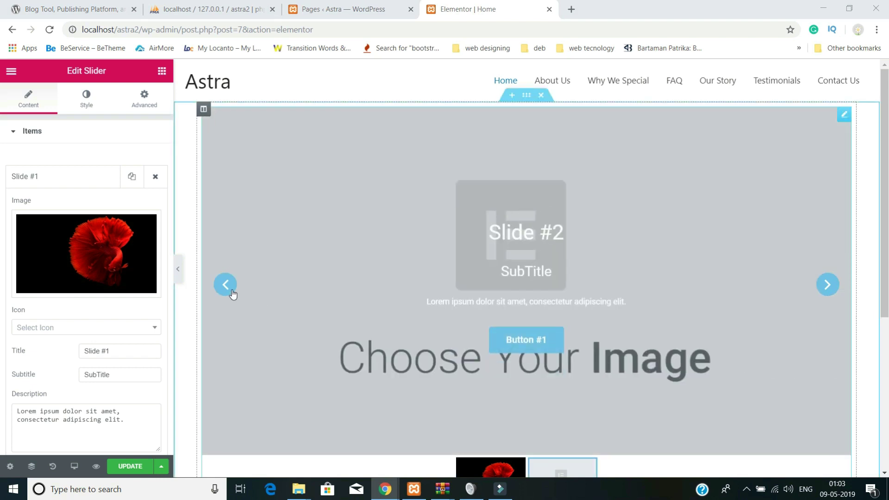
# - Paste 'Best Astra Theme Tutorial Ever' as Slide #1's title and 'Designer beautiful wordpress website in just one hour' as subtitle
pyautogui.click(225, 285)
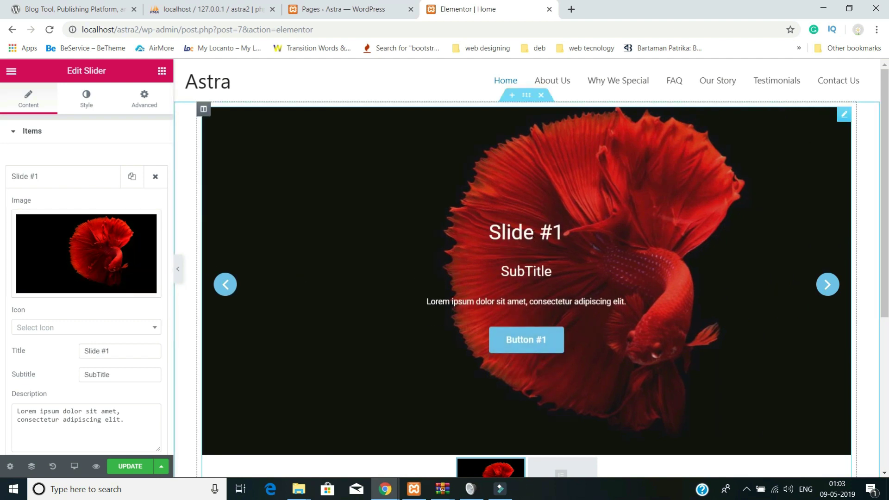
pyautogui.click(53, 177)
pyautogui.click(53, 179)
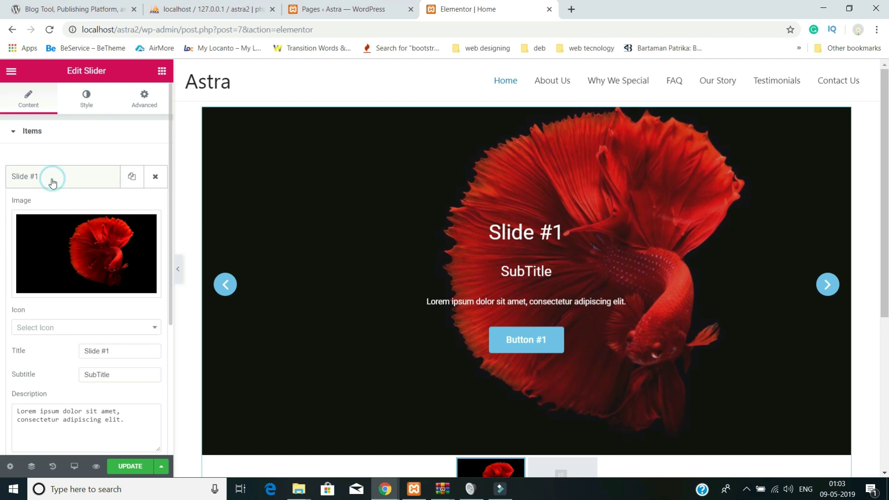
pyautogui.scroll(-2, 104, 251)
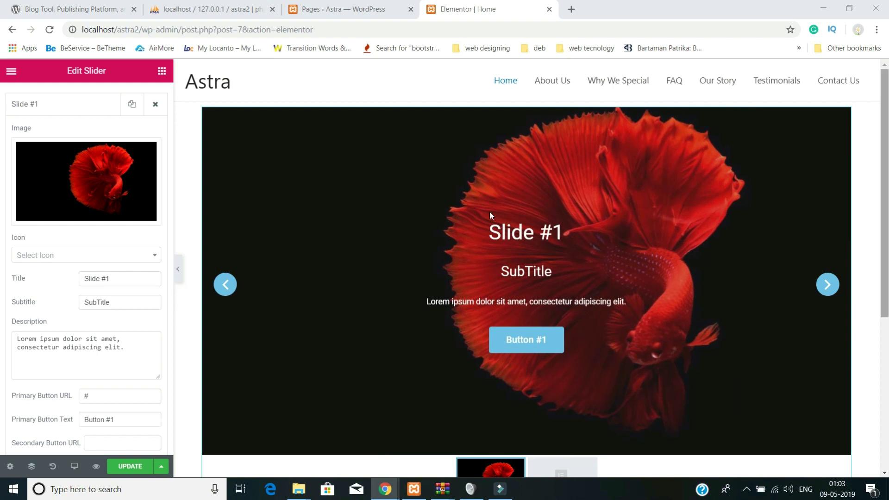
pyautogui.moveTo(112, 273); pyautogui.dragTo(29, 280)
pyautogui.write('Best Astra Theme Tutorial Ever')
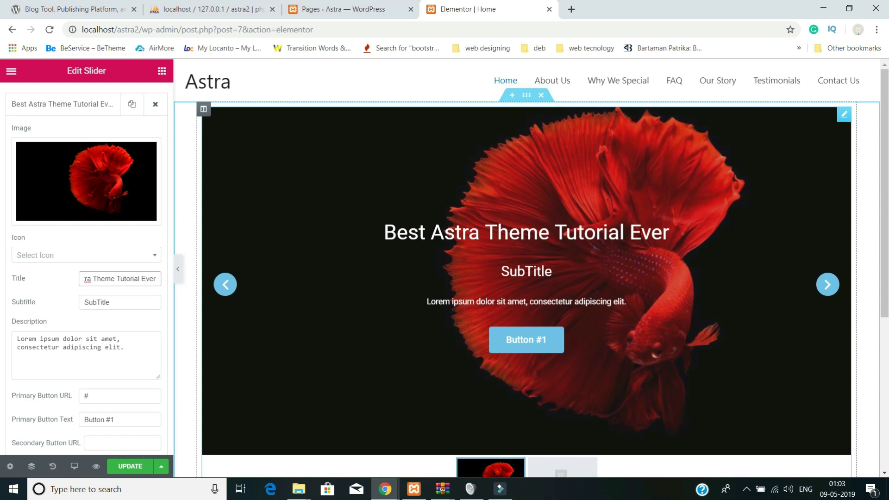
pyautogui.moveTo(110, 303); pyautogui.dragTo(67, 304)
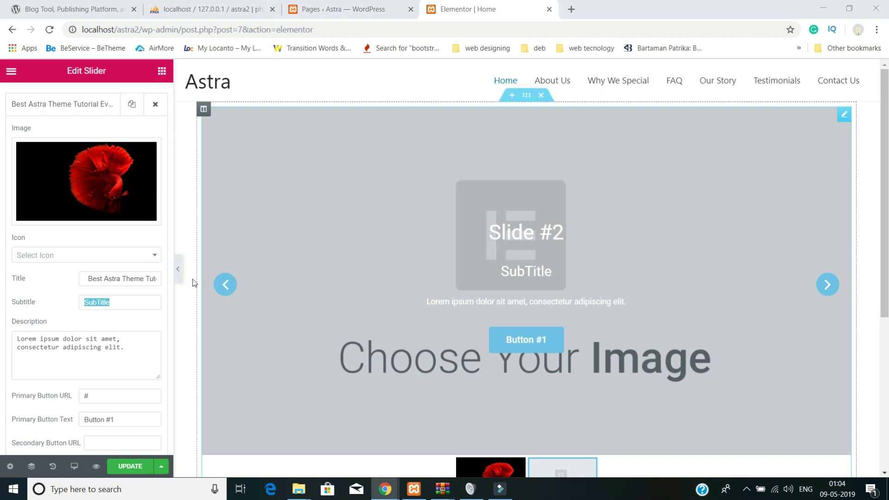
pyautogui.doubleClick(118, 301)
pyautogui.write('Designer beautiful wordpress website in just one hour')
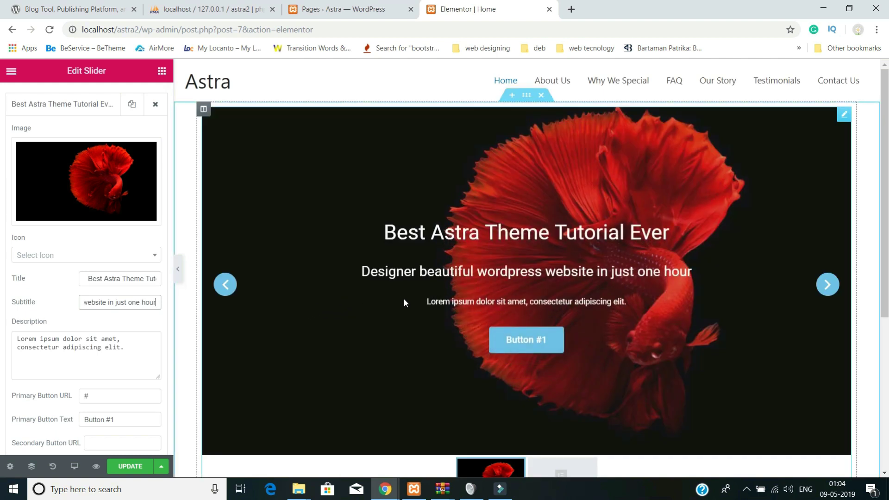
# - Delete Slide #1's description and change its primary button text to KNOW MORE
pyautogui.tripleClick(132, 352)
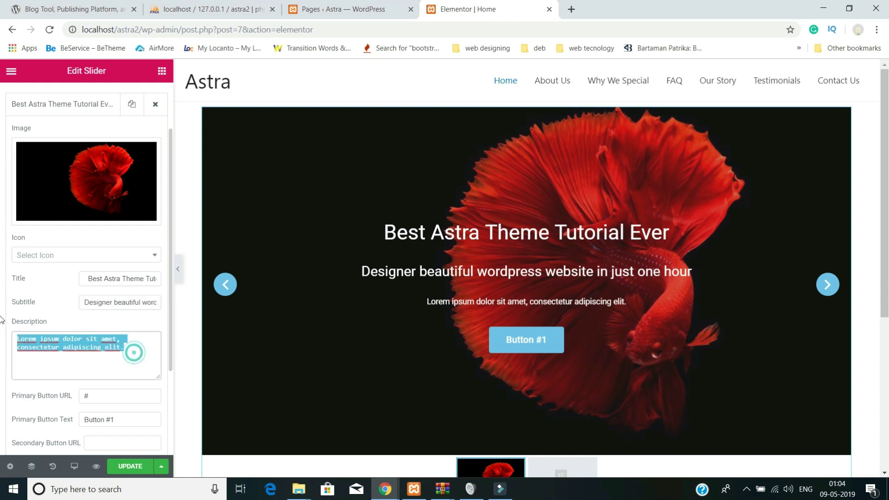
pyautogui.press('BackSpace')
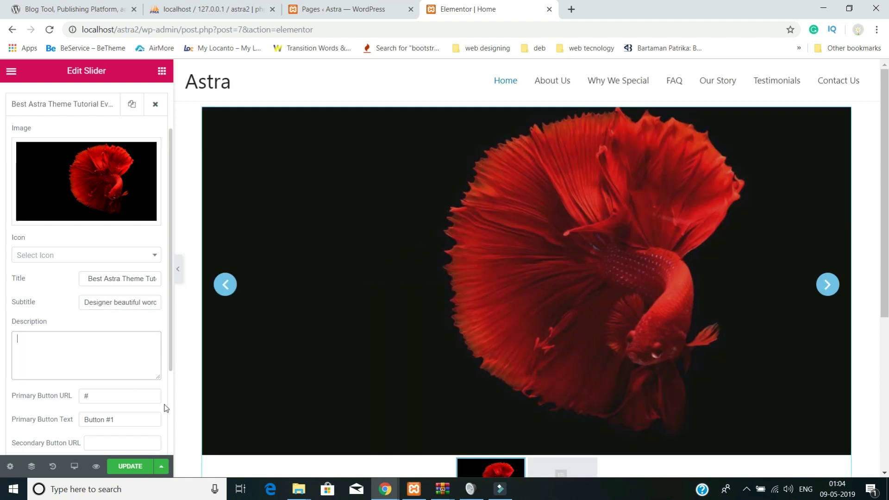
pyautogui.scroll(-3, 2, 320)
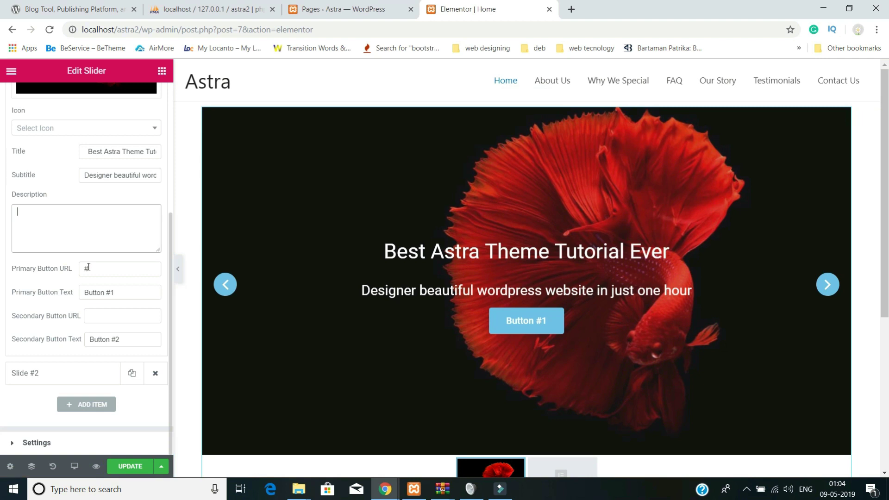
pyautogui.tripleClick(120, 287)
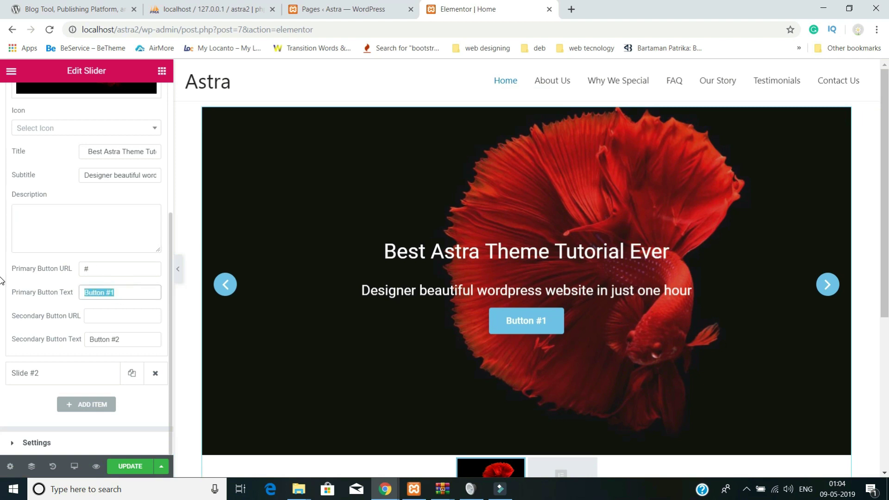
pyautogui.write('KNOW MORE')
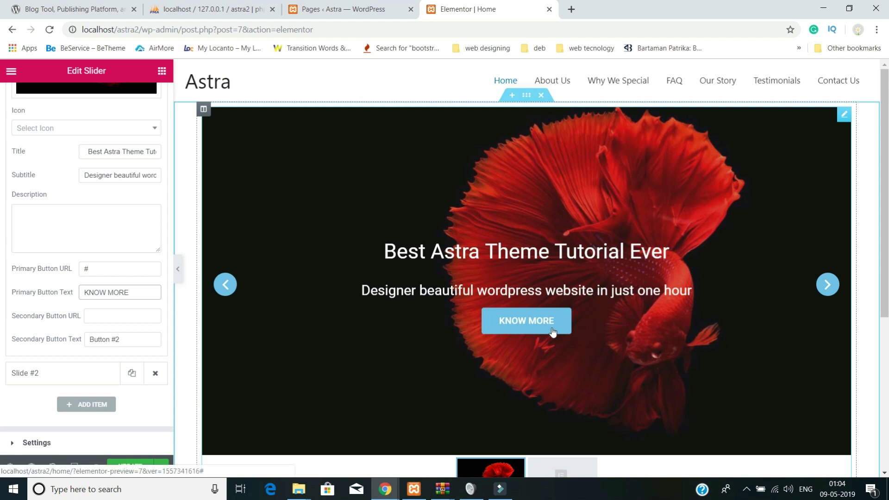
# - Clear the secondary button link so Button #2 is hidden, then preview the next slide
pyautogui.click(88, 314)
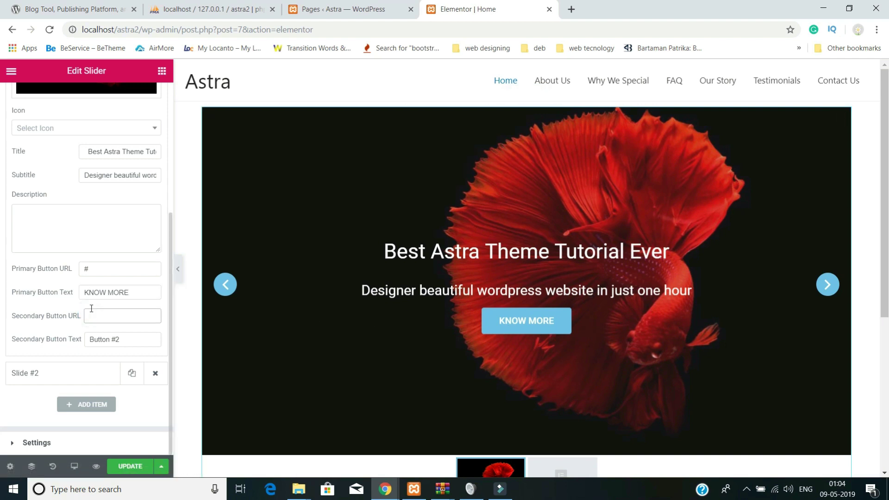
pyautogui.write('#')
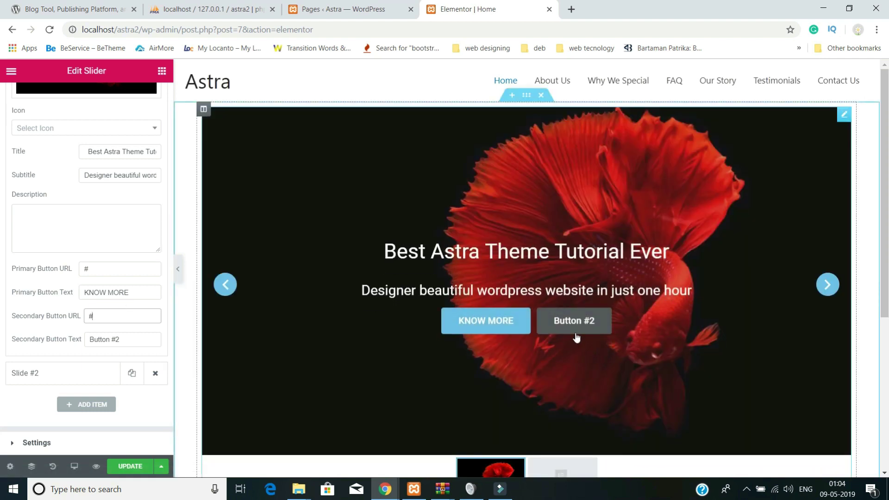
pyautogui.moveTo(106, 319); pyautogui.dragTo(74, 317)
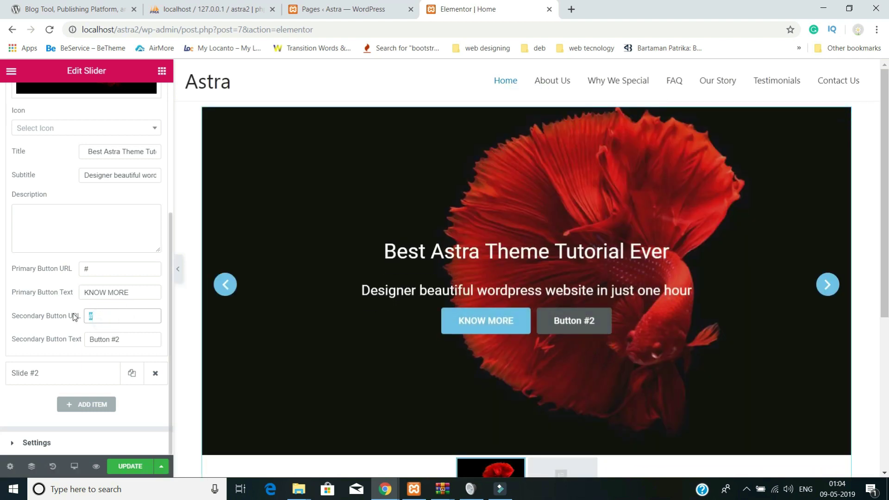
pyautogui.press('BackSpace')
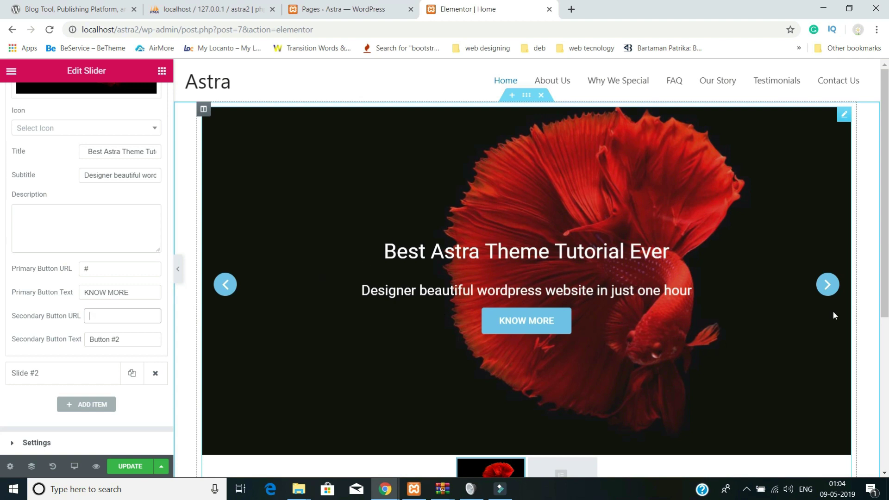
pyautogui.click(833, 290)
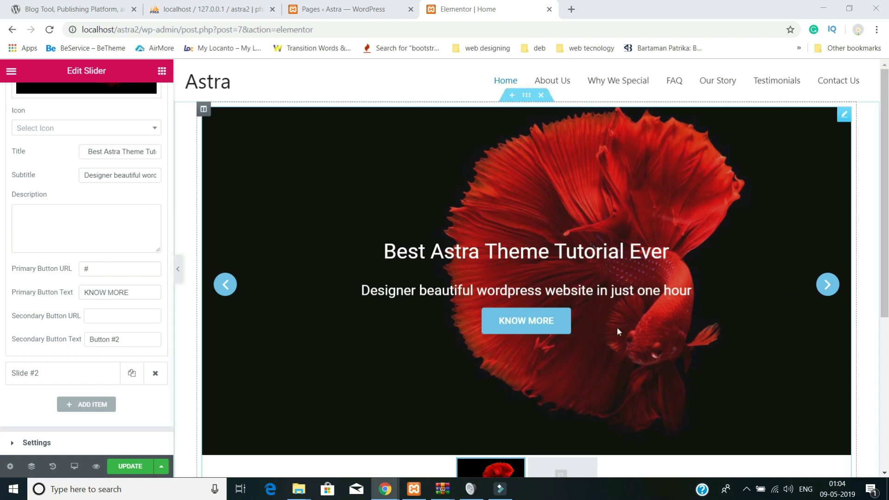
pyautogui.scroll(4, 103, 330)
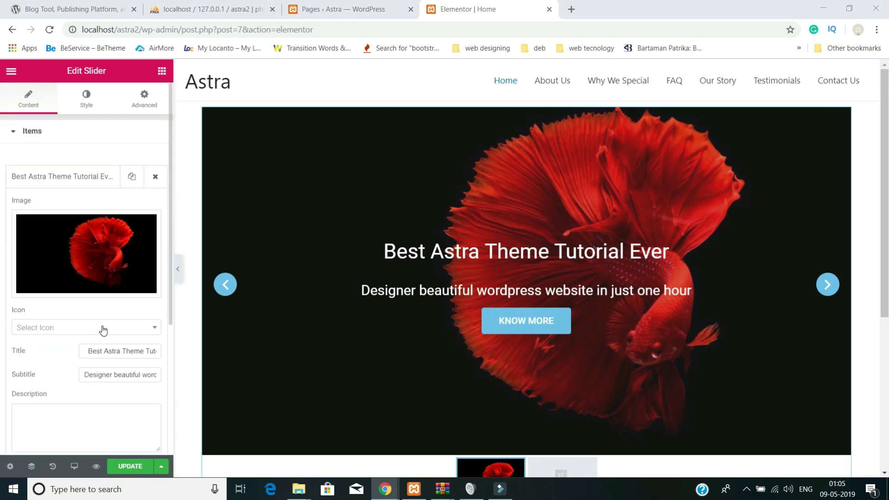
# - Set the glowing red neon heart image from the media library as Slide #2's picture
pyautogui.click(15, 132)
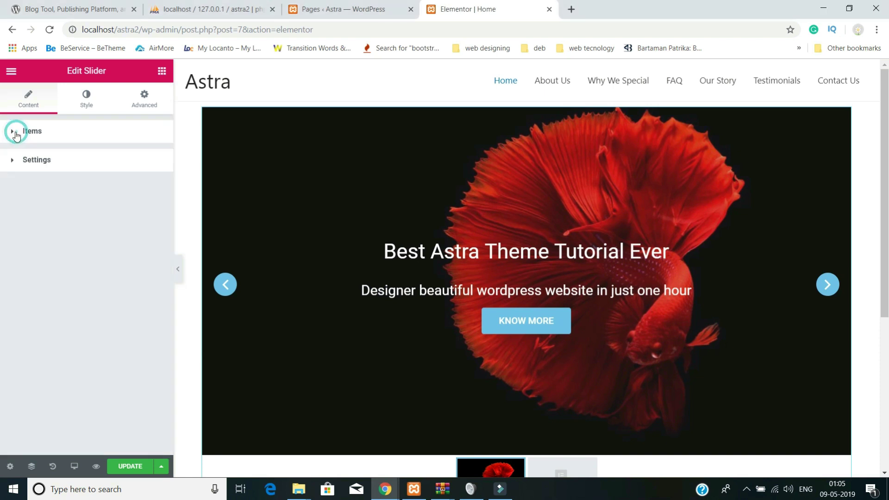
pyautogui.click(16, 133)
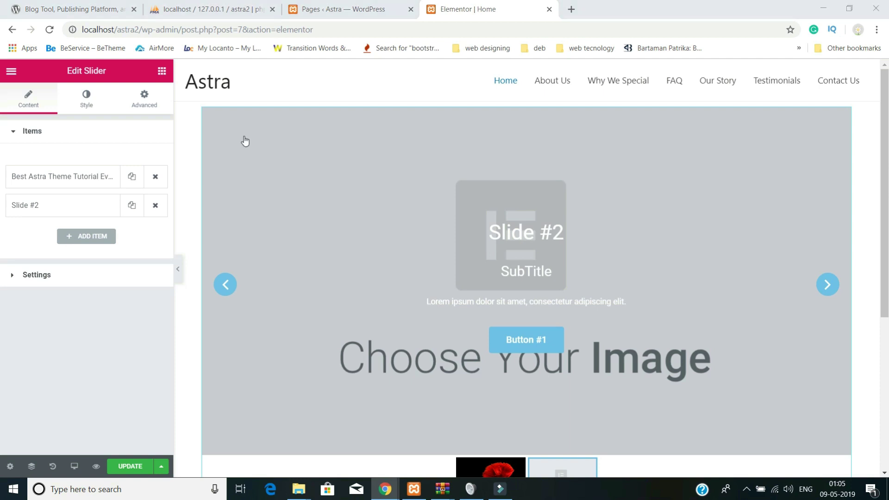
pyautogui.click(43, 209)
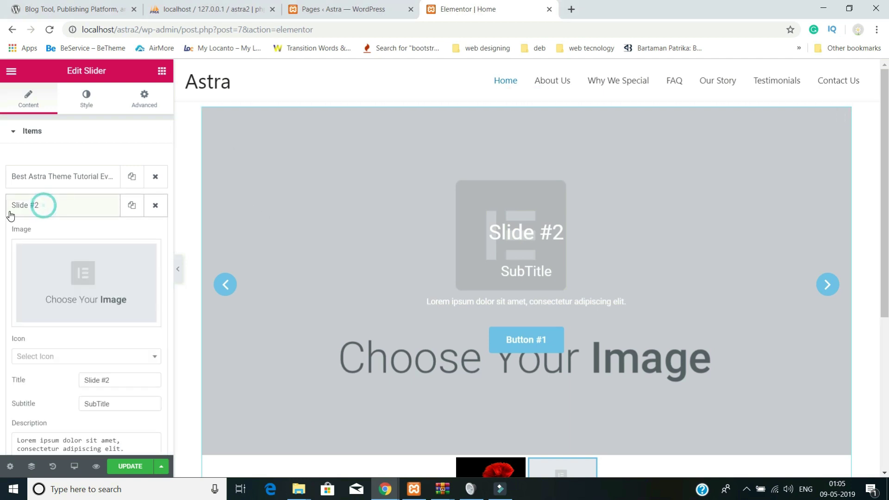
pyautogui.click(84, 280)
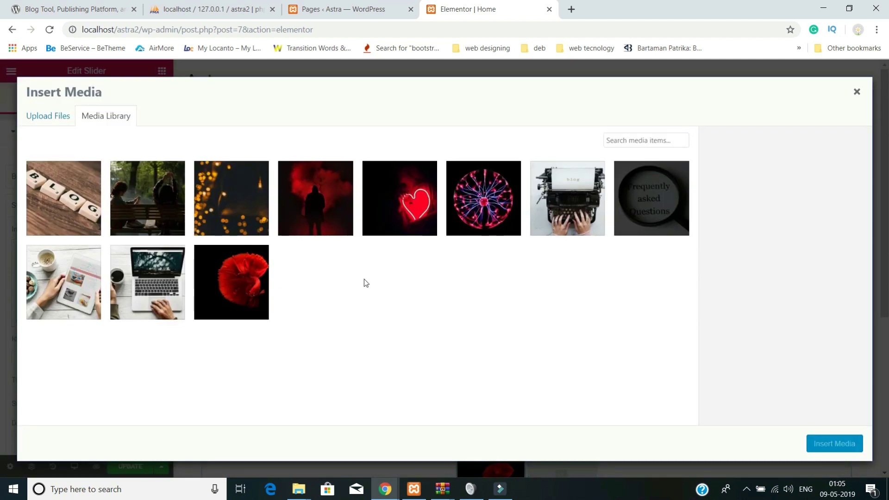
pyautogui.click(399, 202)
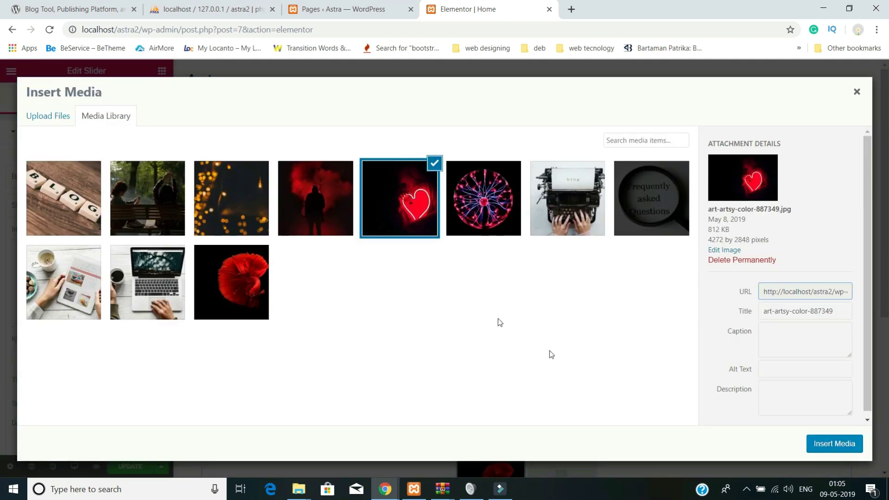
pyautogui.click(832, 444)
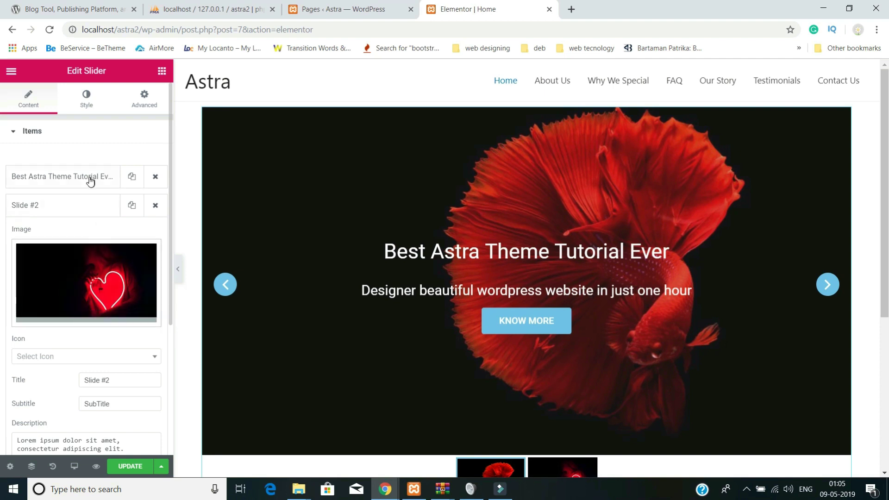
# - Replace Slide #2's title with 'BEST ELEMENTOR TUTORIAL EVER'
pyautogui.moveTo(65, 280)
pyautogui.scroll(-3, 107, 298)
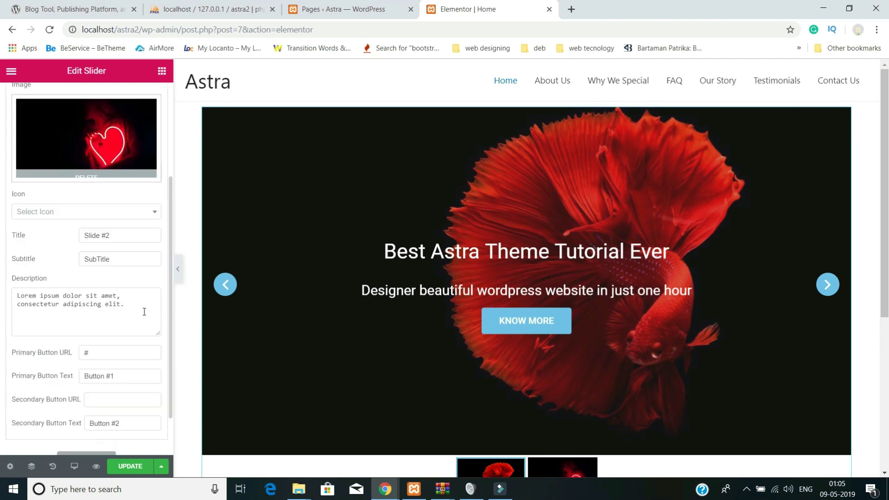
pyautogui.tripleClick(119, 239)
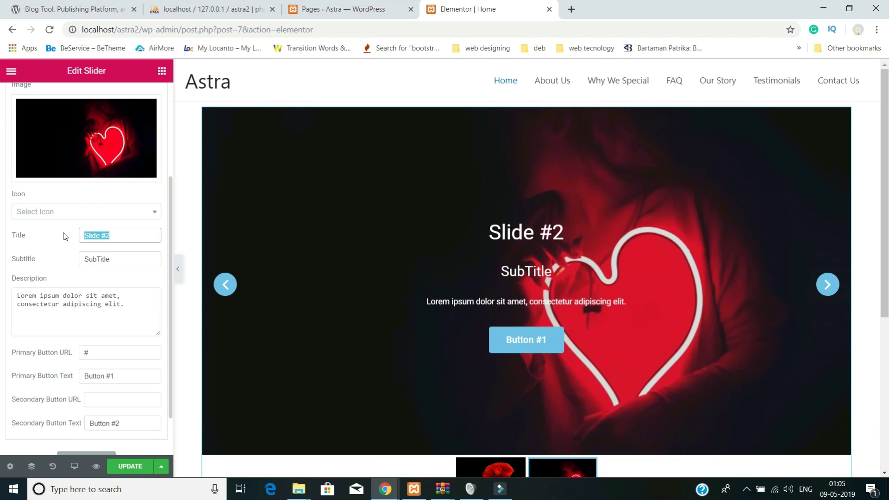
pyautogui.write('BES')
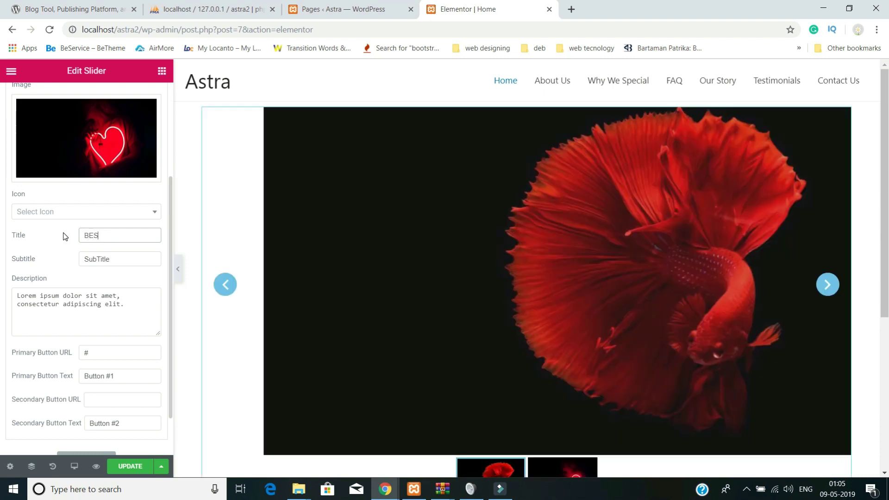
pyautogui.write('T')
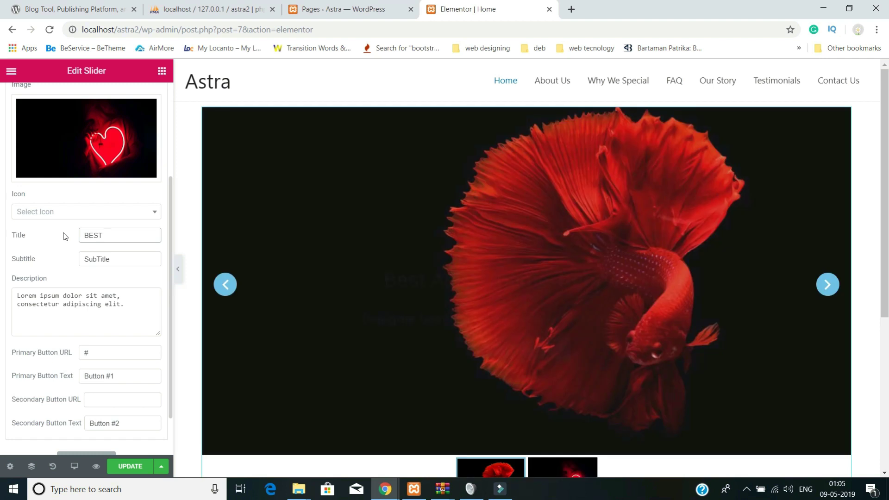
pyautogui.write(' ELEM')
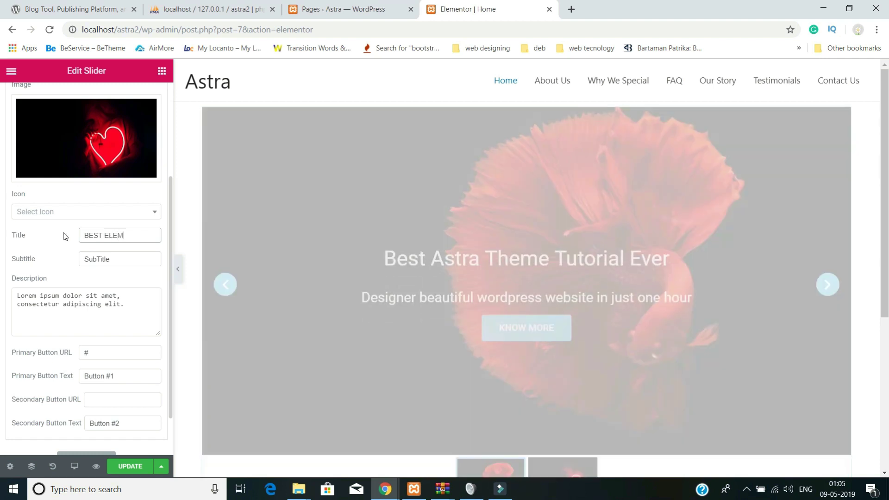
pyautogui.write('ENT')
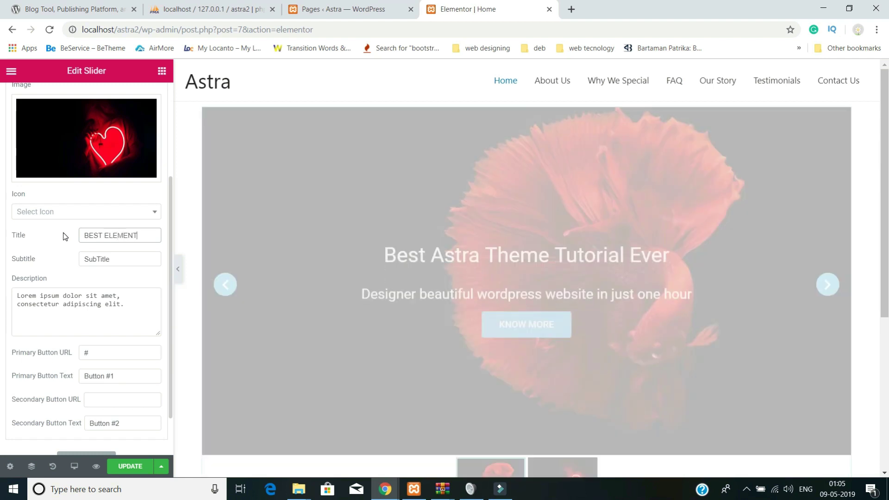
pyautogui.write('OR TUTORIAL E')
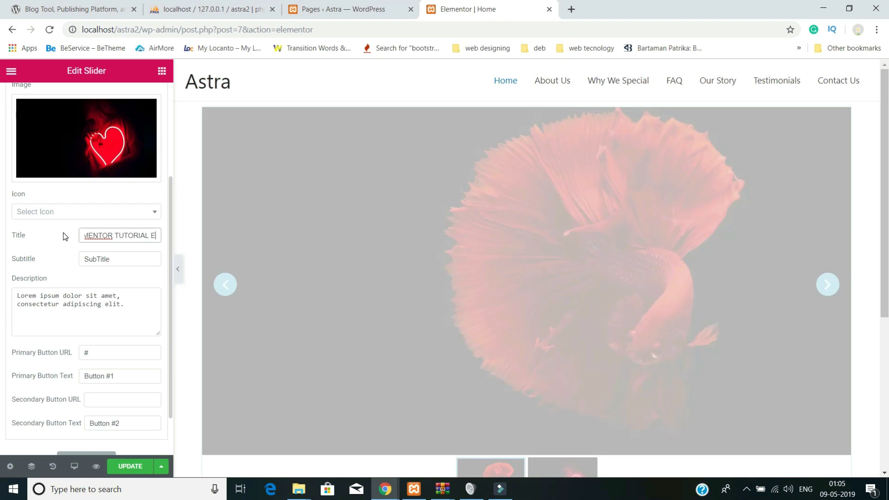
pyautogui.write('VER')
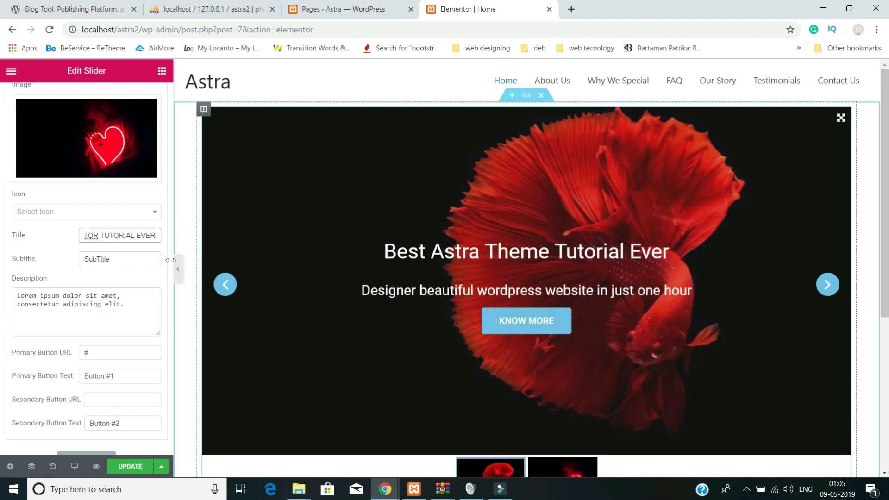
# - Advance the slider preview, put the slider back in its section, and show the heart slide
pyautogui.click(826, 290)
pyautogui.moveTo(827, 292); pyautogui.dragTo(495, 233)
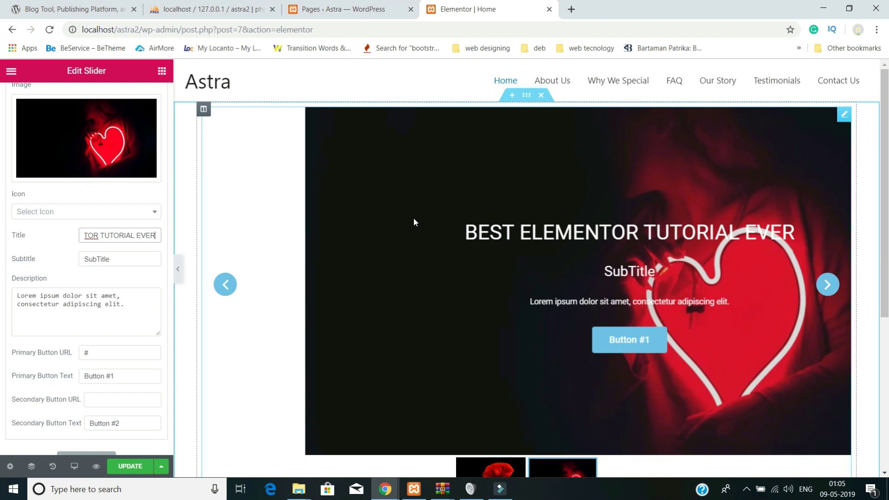
pyautogui.moveTo(354, 213); pyautogui.dragTo(353, 213)
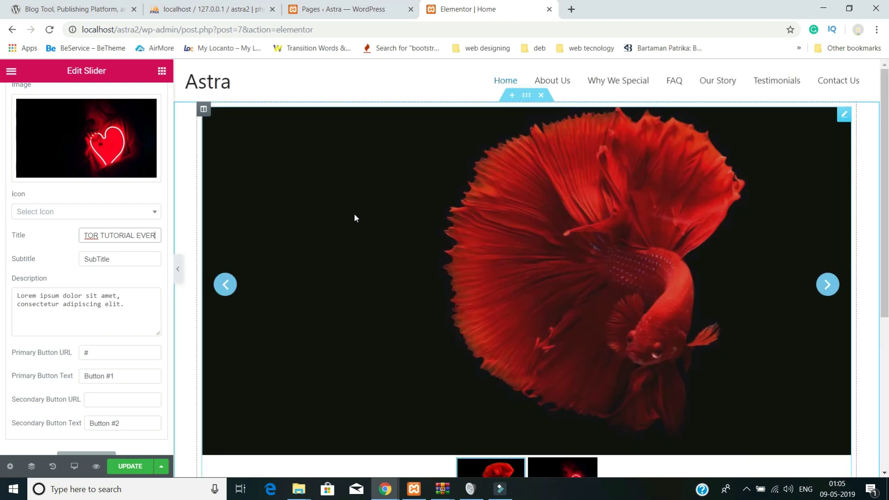
pyautogui.click(825, 296)
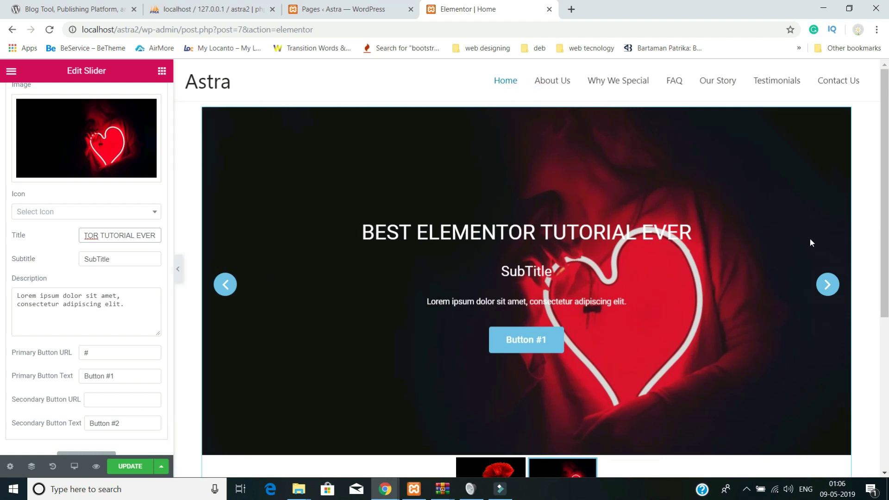
# - In a new tab, search Google for LOREM and open the lipsum.com result
pyautogui.click(571, 9)
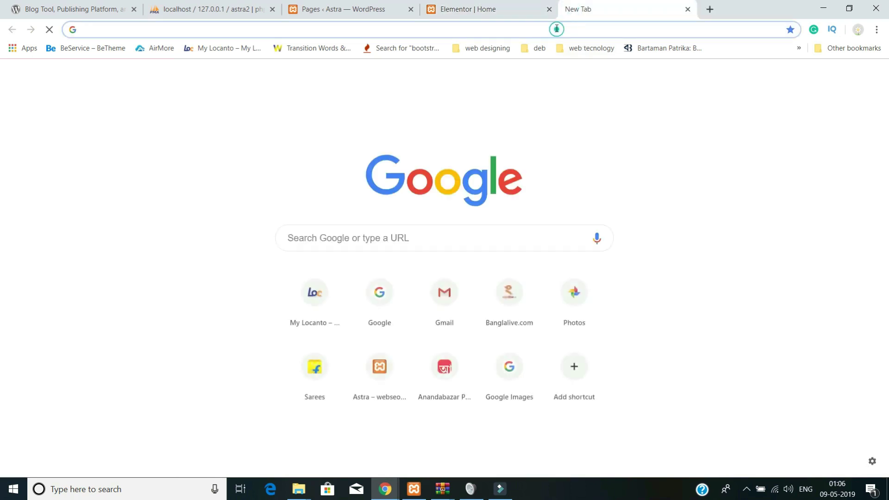
pyautogui.write('LOR')
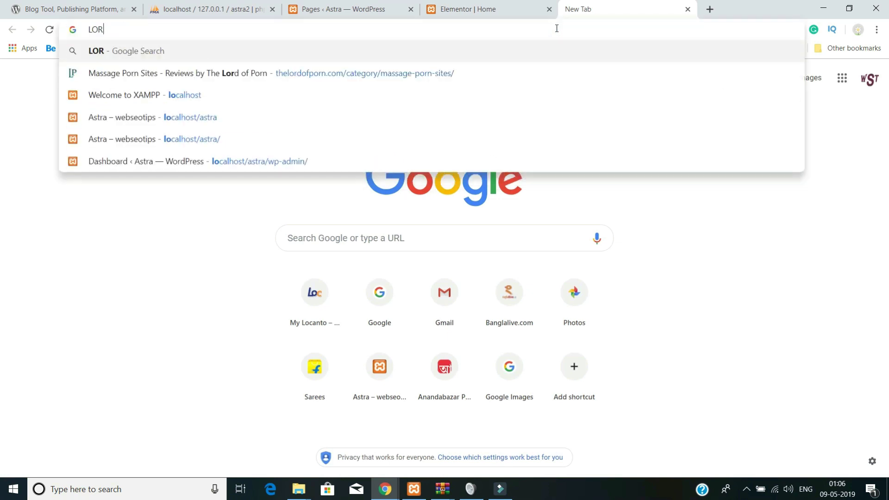
pyautogui.write('EM')
pyautogui.press('Return')
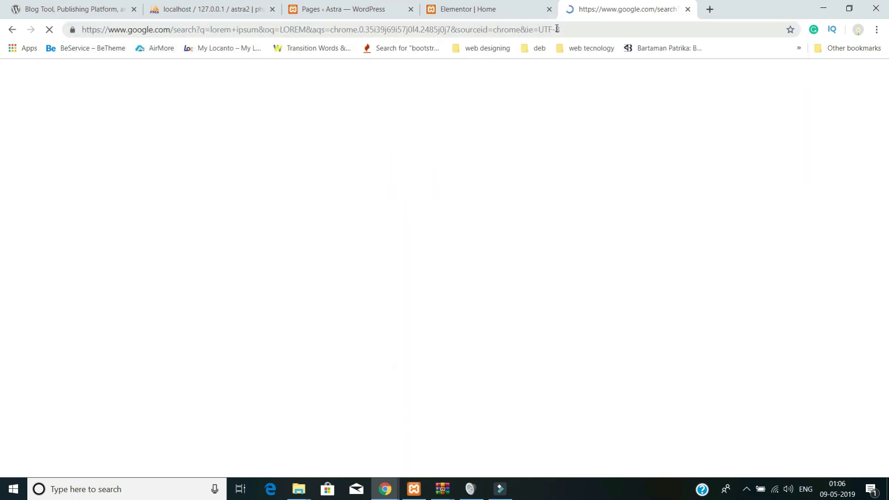
pyautogui.click(223, 166)
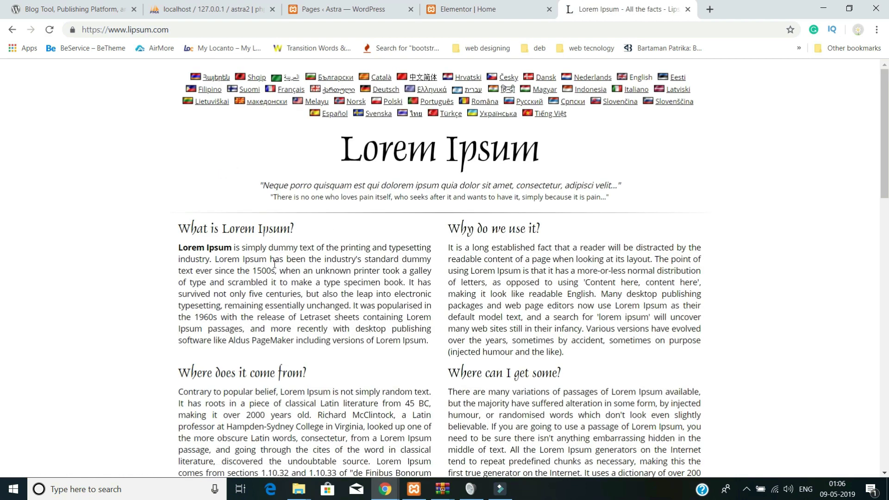
# - Generate Lorem Ipsum paragraphs on lipsum.com and select the first sentence before returning to Elementor
pyautogui.moveTo(302, 257); pyautogui.dragTo(188, 250)
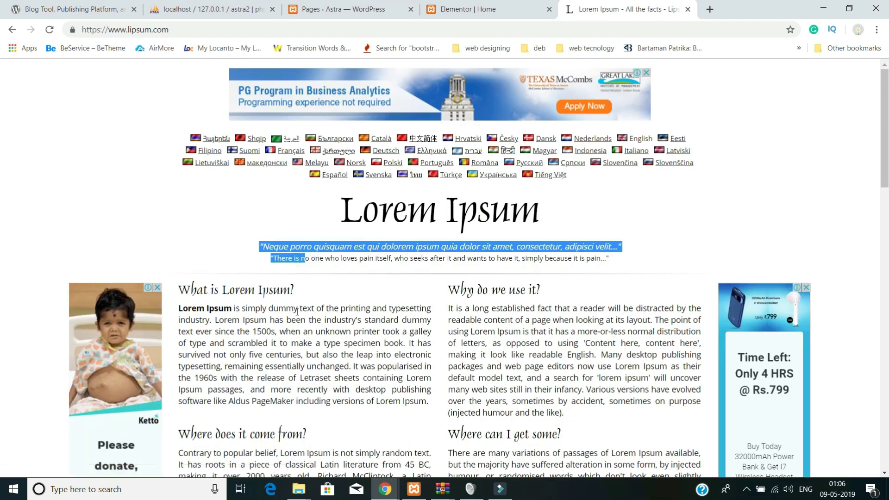
pyautogui.scroll(-2, 305, 309)
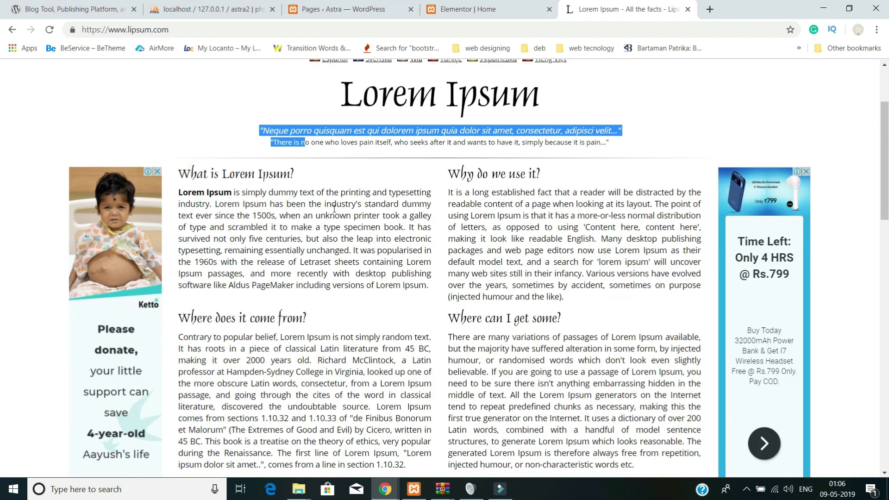
pyautogui.scroll(-6, 591, 356)
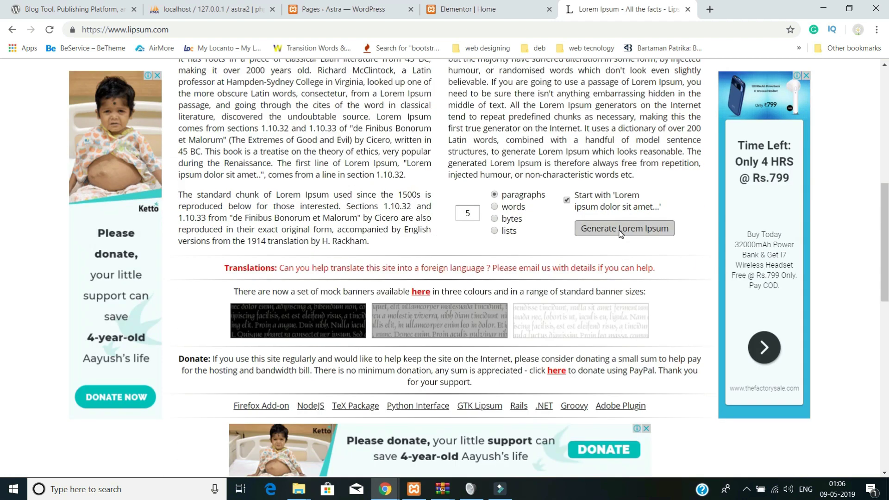
pyautogui.click(616, 233)
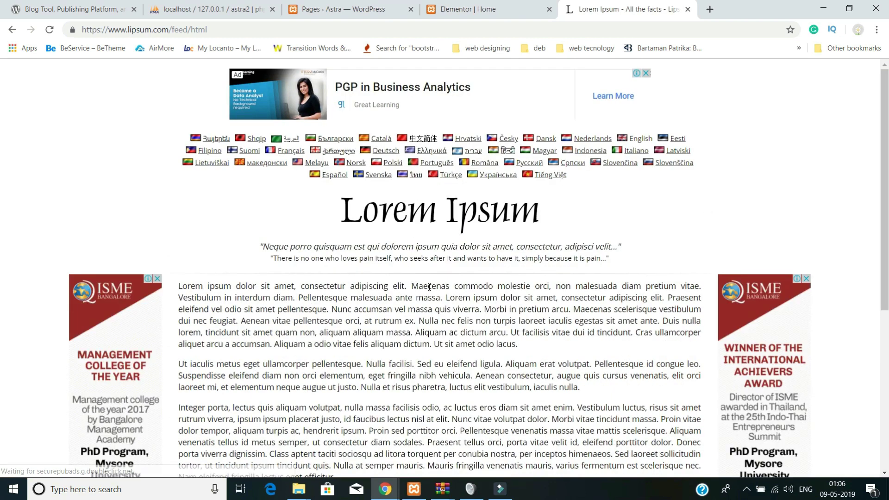
pyautogui.moveTo(408, 286); pyautogui.dragTo(173, 288)
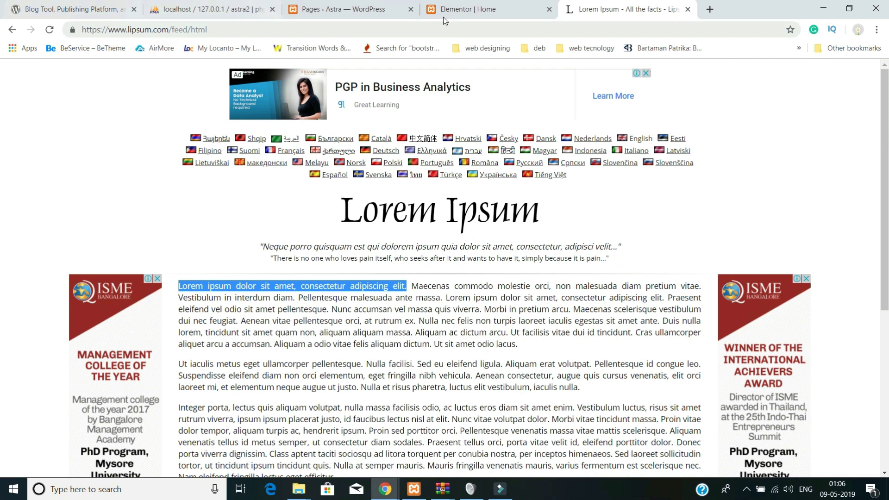
pyautogui.click(481, 11)
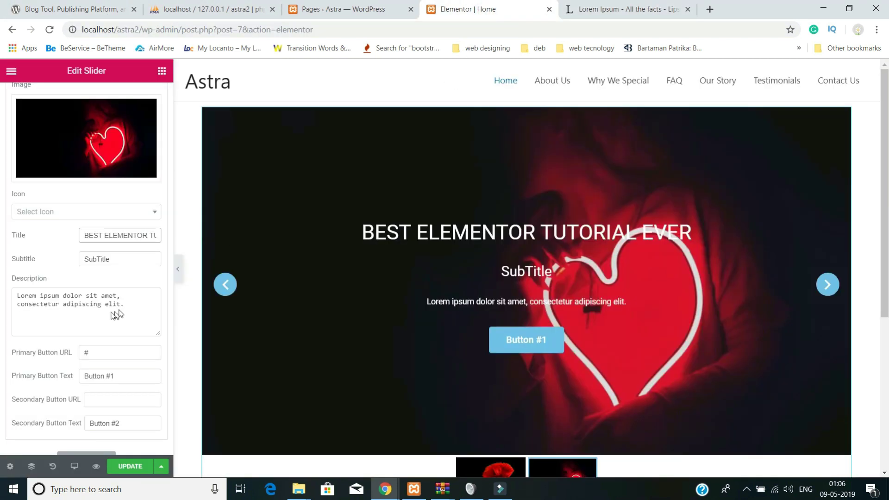
# - Paste the one-hour website line into Slide #2's subtitle and clear its description
pyautogui.hotkey('ctrl', 'a')
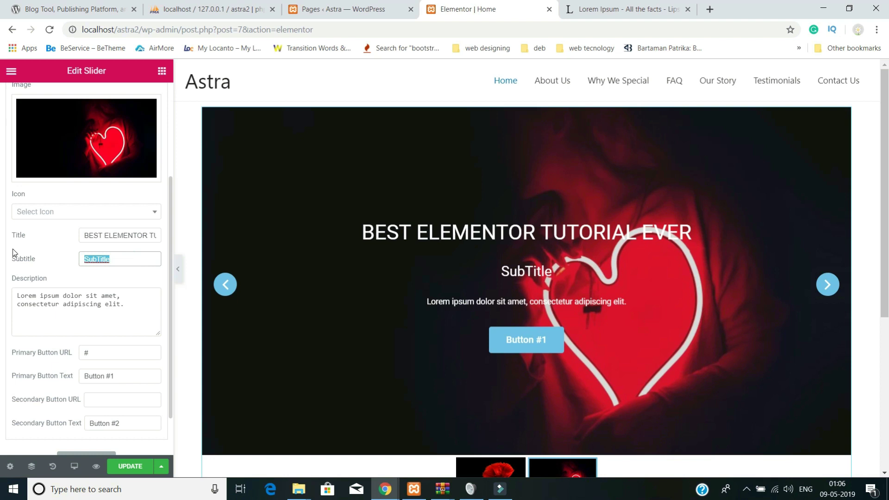
pyautogui.hotkey('ctrl', 'v')
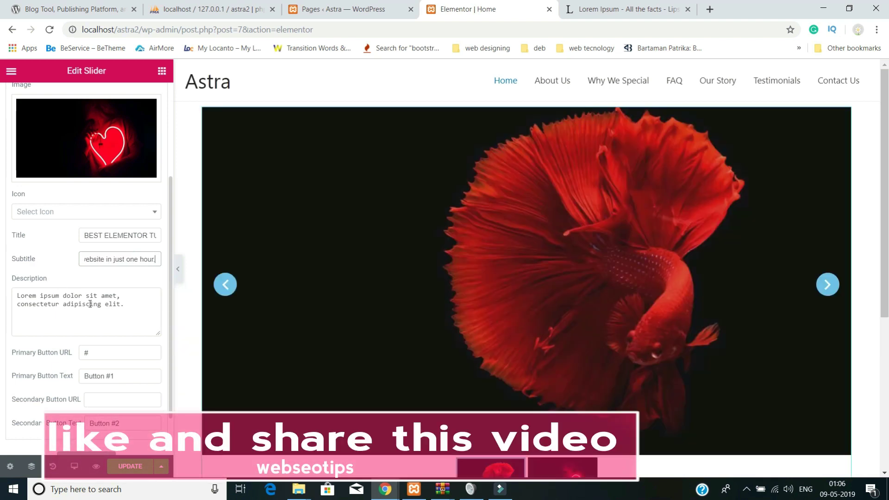
pyautogui.tripleClick(134, 302)
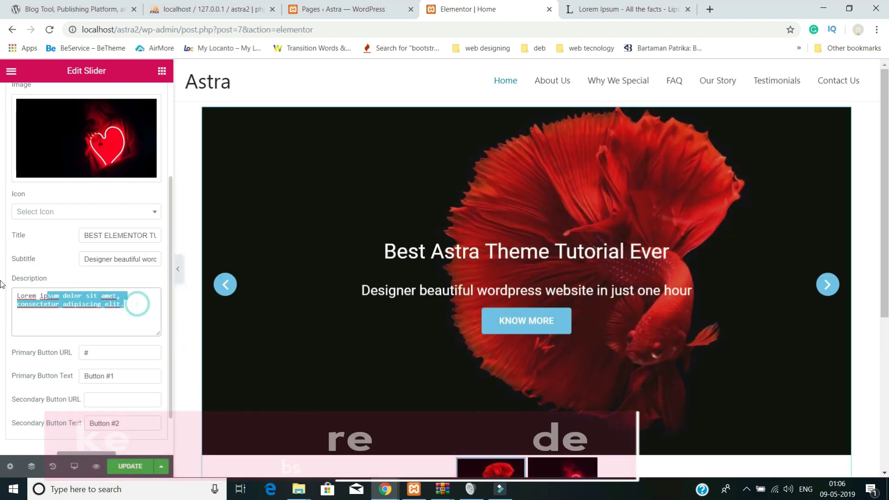
pyautogui.press('BackSpace')
# - Change Slide #2's primary button text from Button #1 to ABOUT US and reselect the slider
pyautogui.scroll(-1, 39, 311)
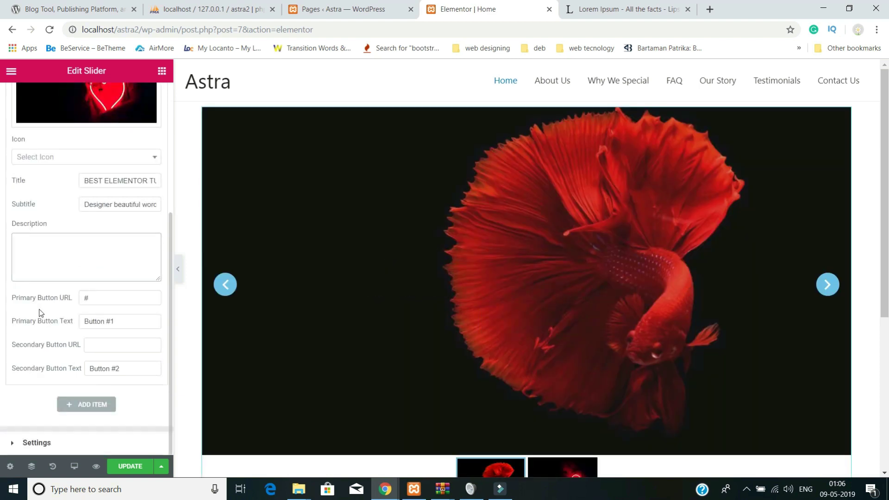
pyautogui.click(132, 324)
pyautogui.hotkey('ctrl', 'a')
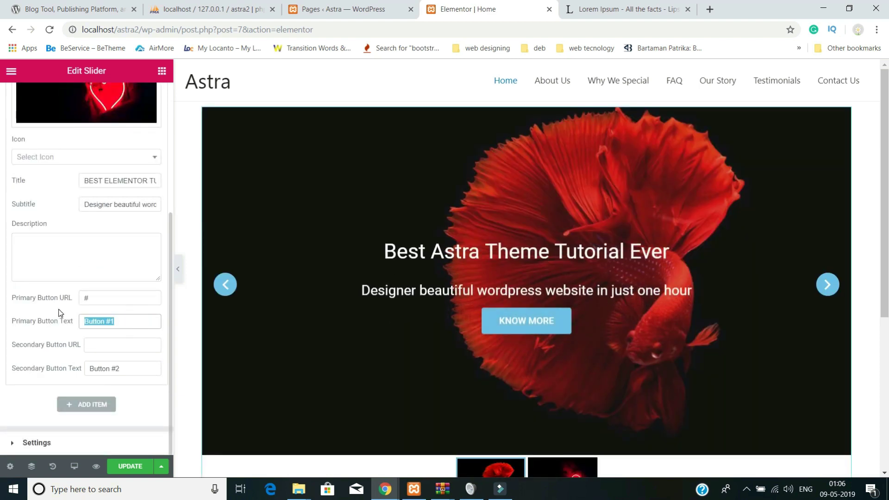
pyautogui.write('ABO')
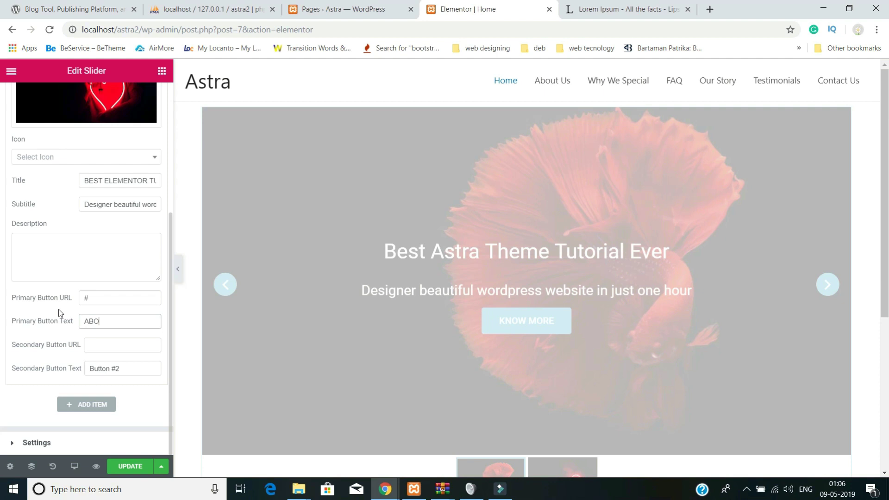
pyautogui.write('UT US')
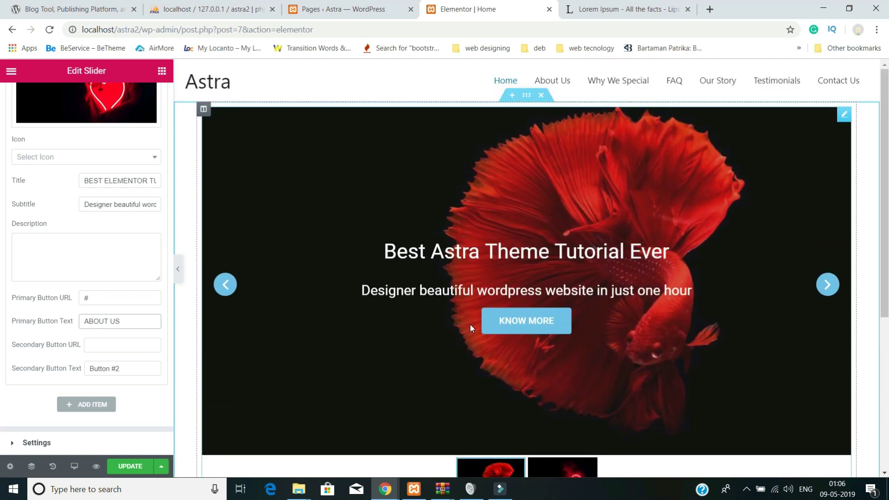
pyautogui.scroll(-4, 521, 380)
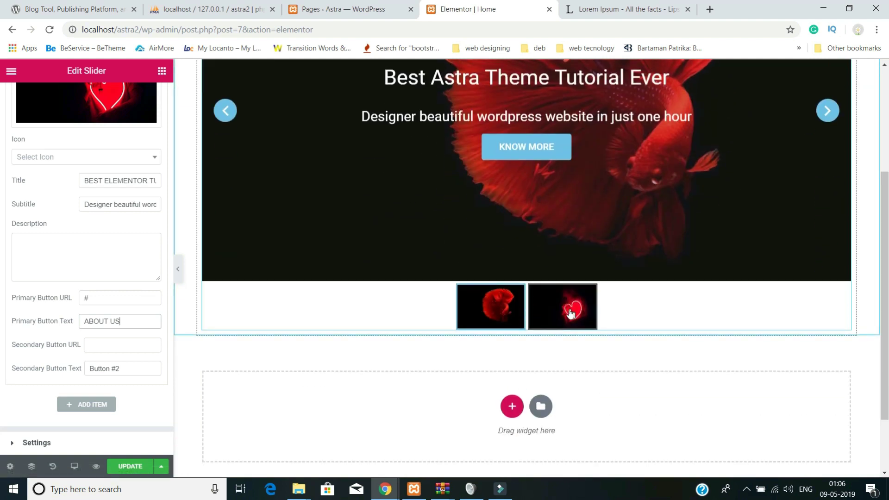
pyautogui.scroll(4, 439, 328)
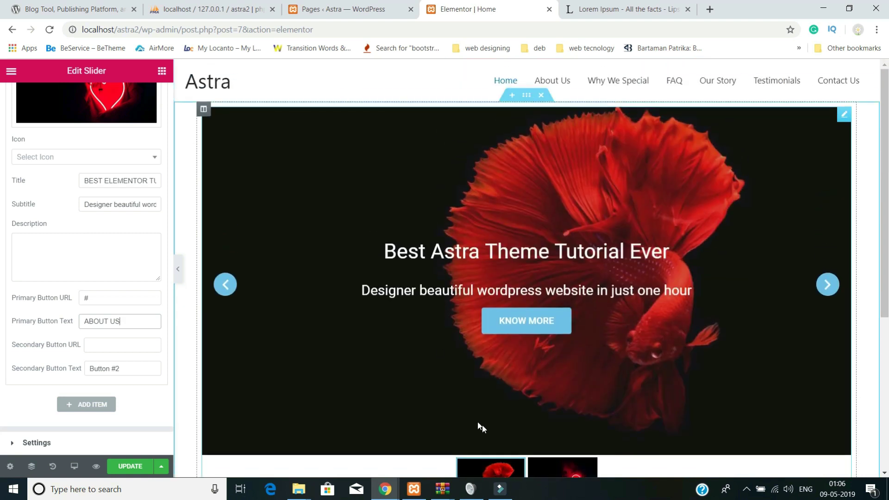
pyautogui.click(385, 370)
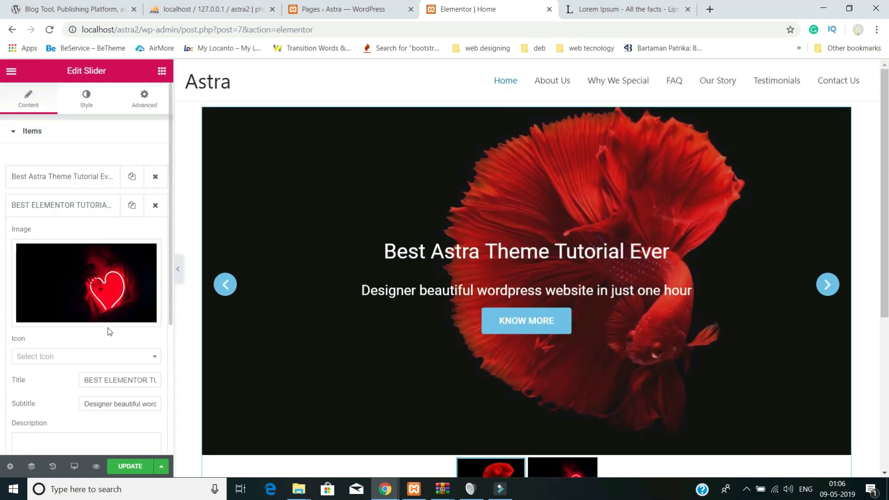
# - Browse the slider's Style, Advanced and thumbnail options, then expand Settings on the Content tab
pyautogui.click(88, 96)
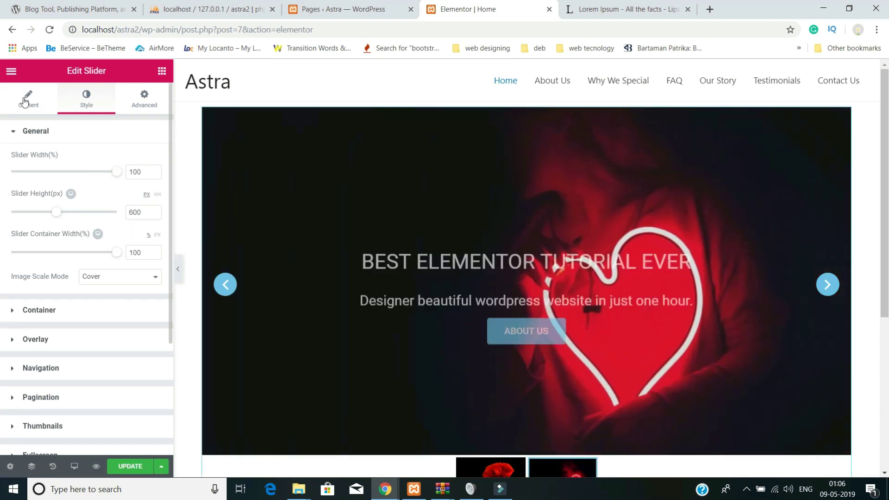
pyautogui.click(28, 98)
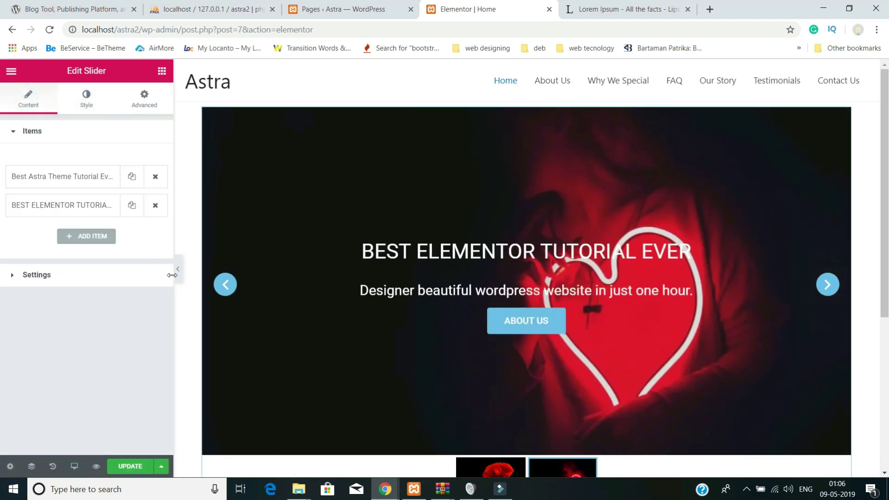
pyautogui.click(150, 106)
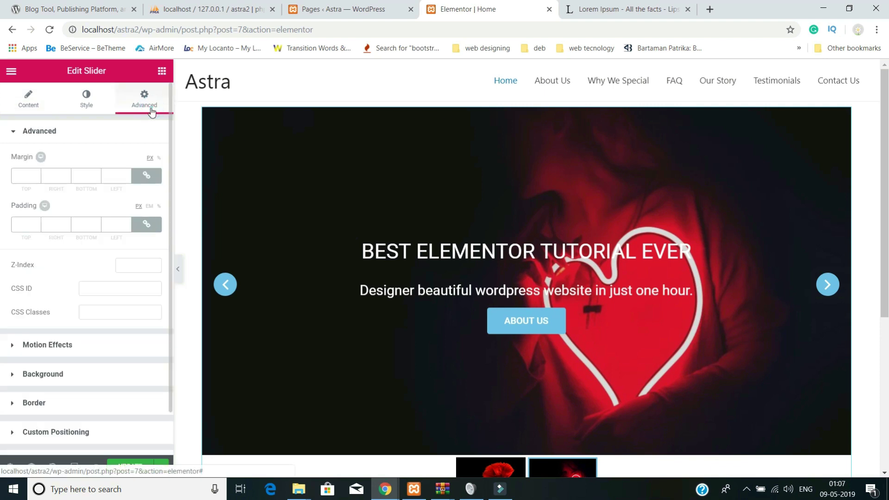
pyautogui.click(90, 98)
pyautogui.scroll(-3, 139, 200)
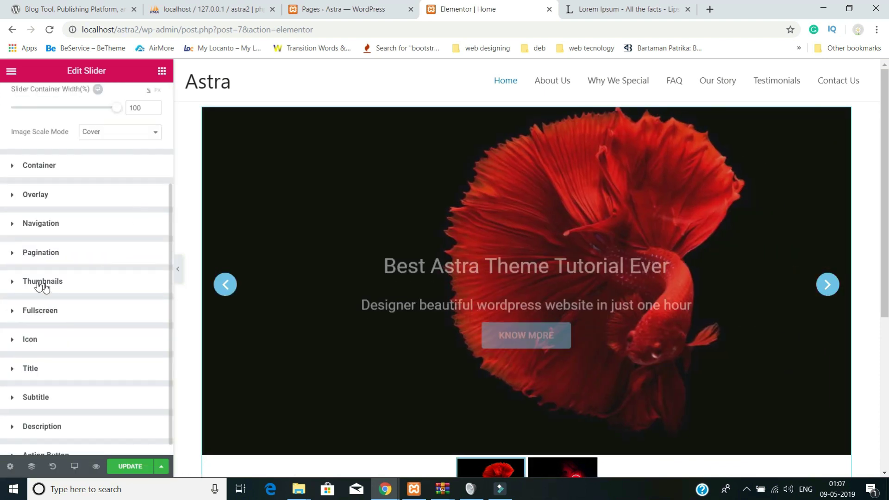
pyautogui.click(17, 281)
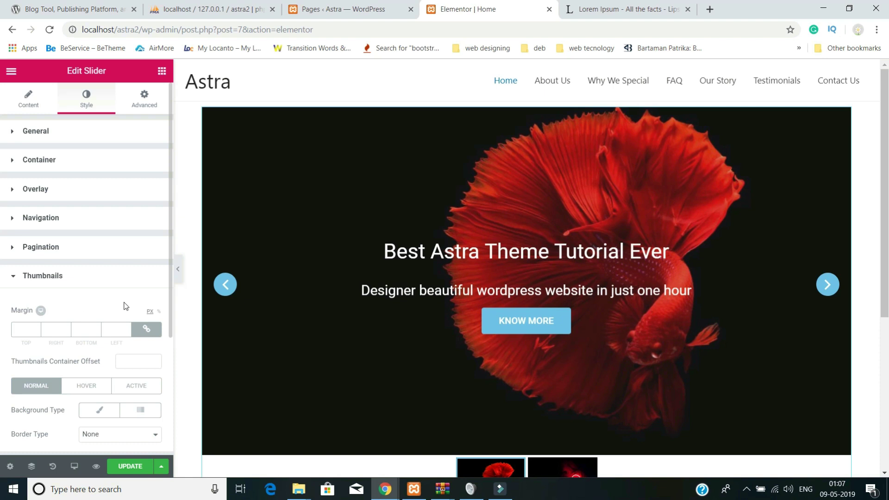
pyautogui.scroll(-3, 129, 337)
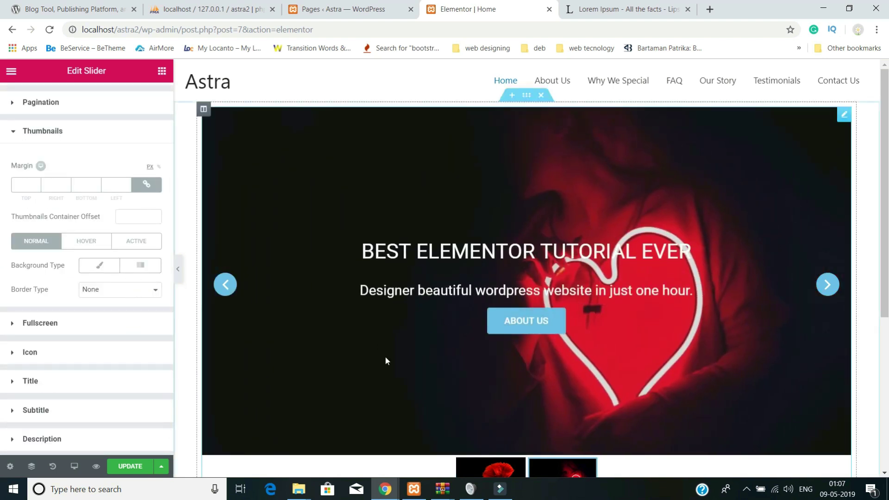
pyautogui.scroll(-4, 385, 360)
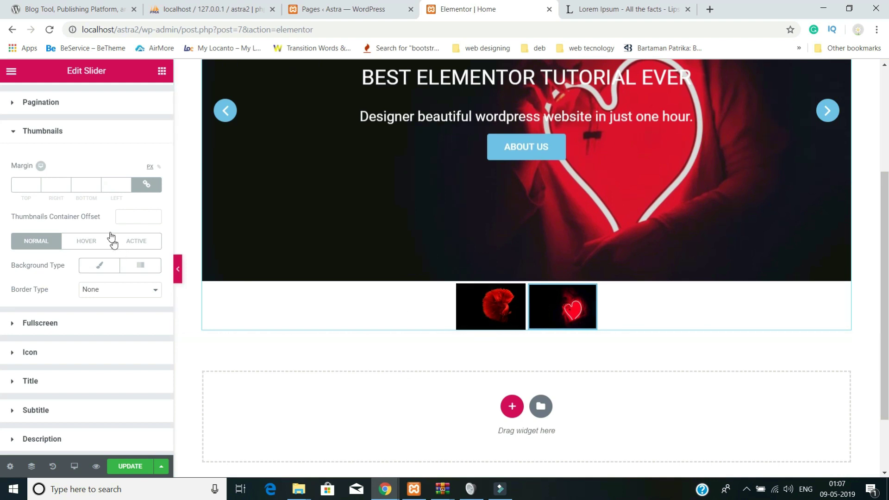
pyautogui.scroll(3, 100, 266)
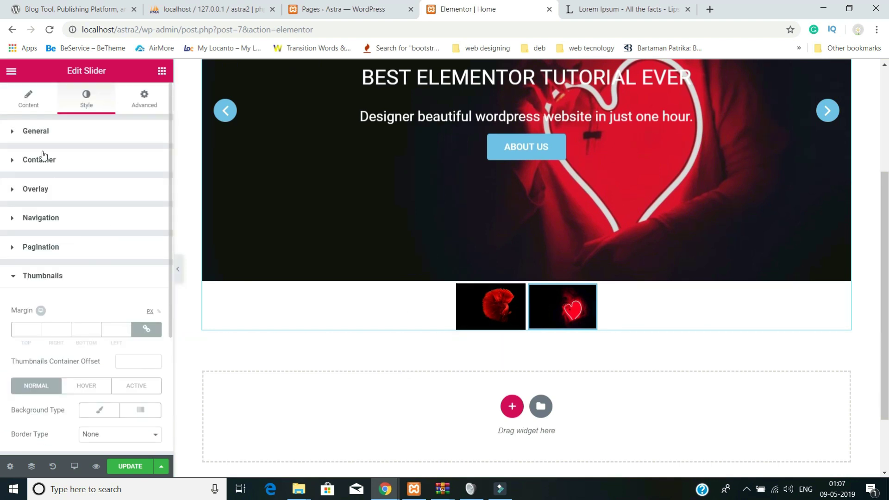
pyautogui.click(22, 91)
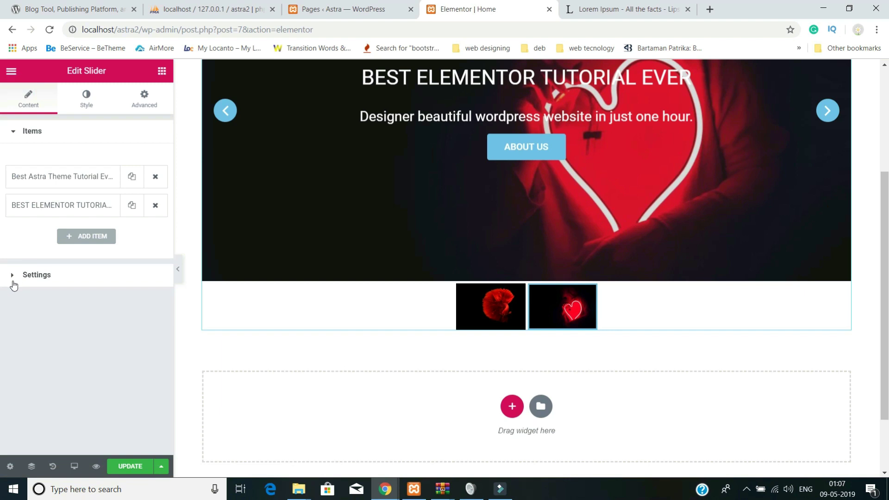
pyautogui.click(13, 279)
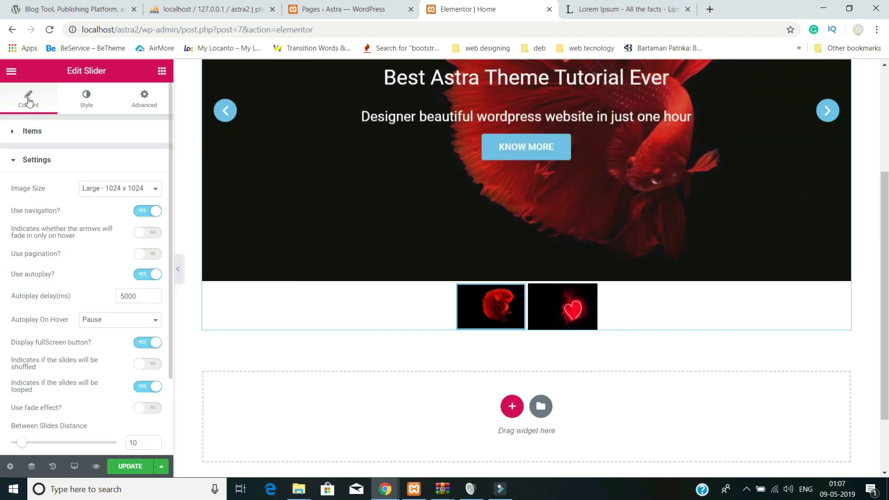
# - In the slider's general settings, set 'Display fullScreen button?' and 'Display thumbnails?' to NO
pyautogui.click(26, 133)
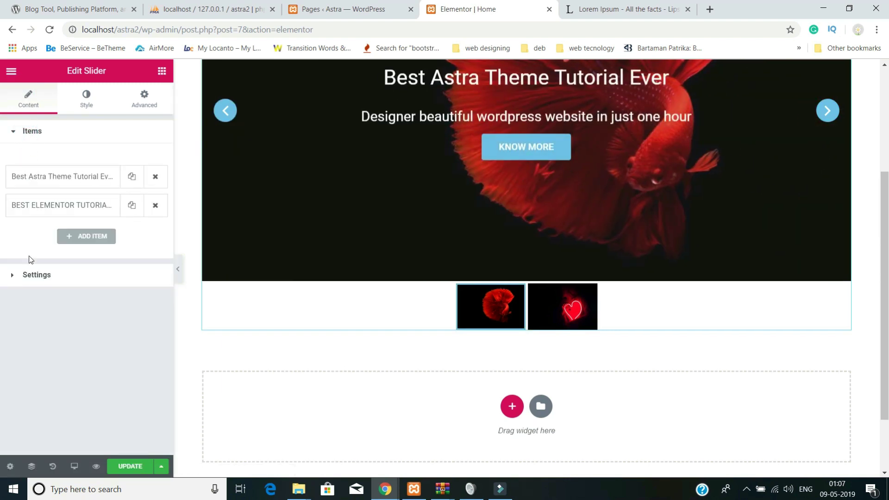
pyautogui.click(20, 277)
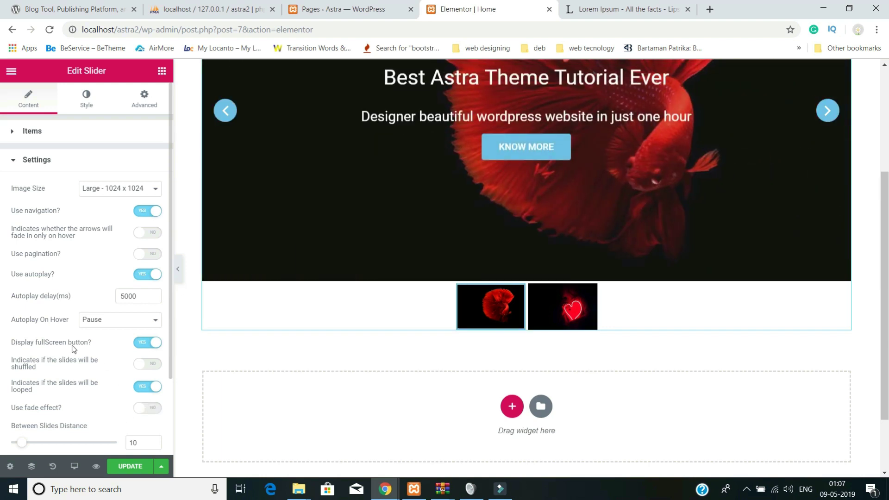
pyautogui.scroll(4, 745, 262)
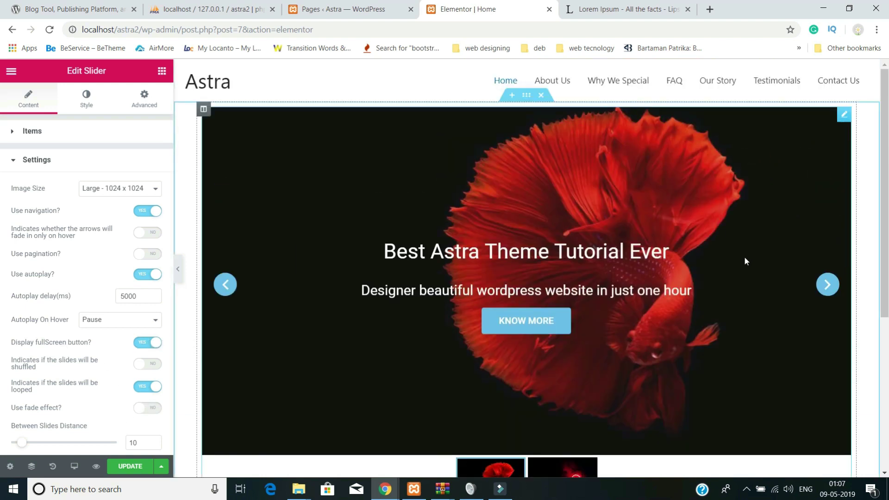
pyautogui.scroll(-2, 82, 364)
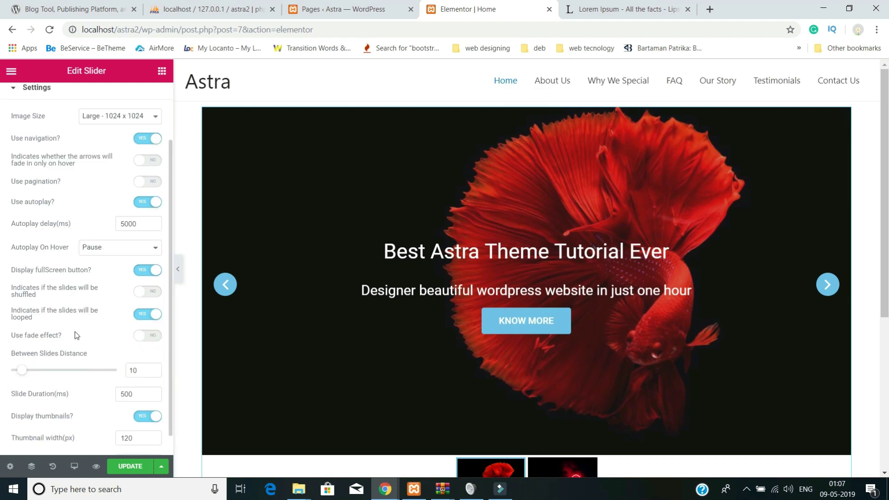
pyautogui.click(141, 272)
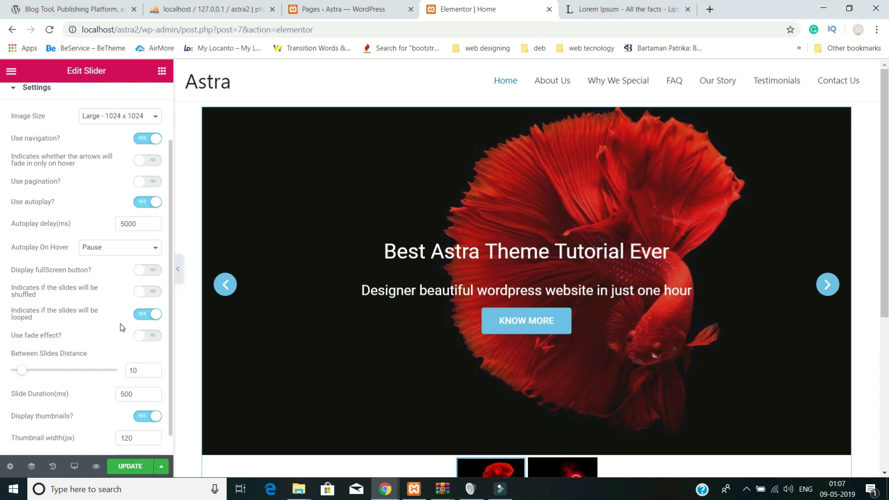
pyautogui.click(145, 421)
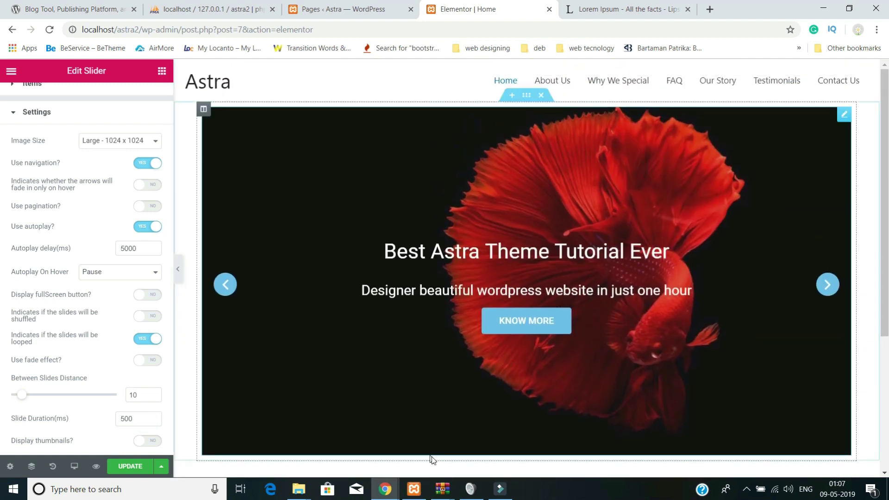
pyautogui.scroll(1, 80, 252)
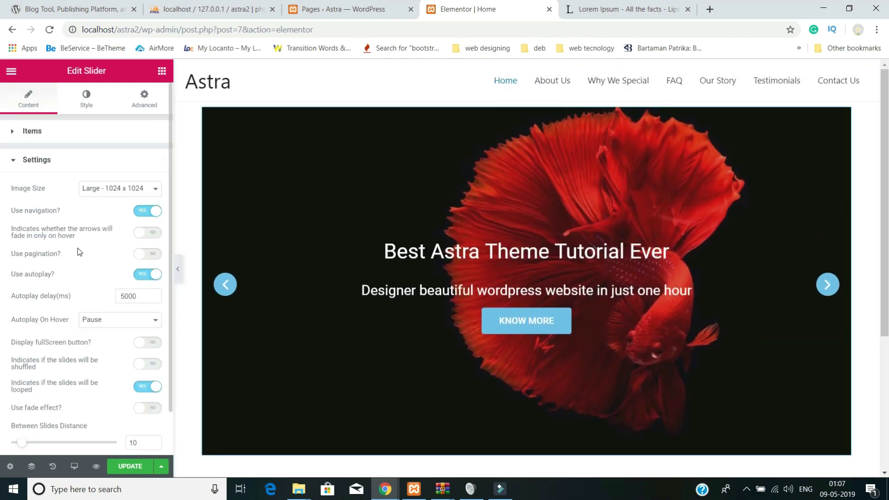
# - Change the slider's Style height from 600 to 650 px and preview the next slide
pyautogui.click(85, 102)
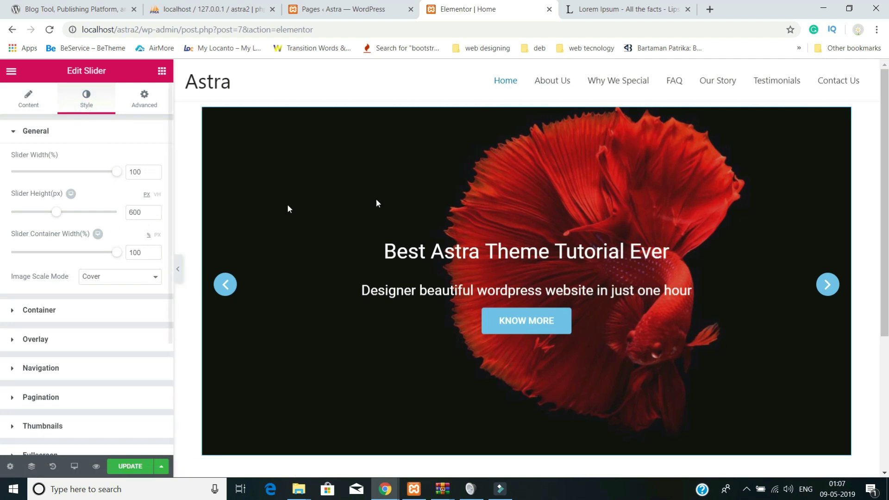
pyautogui.click(135, 213)
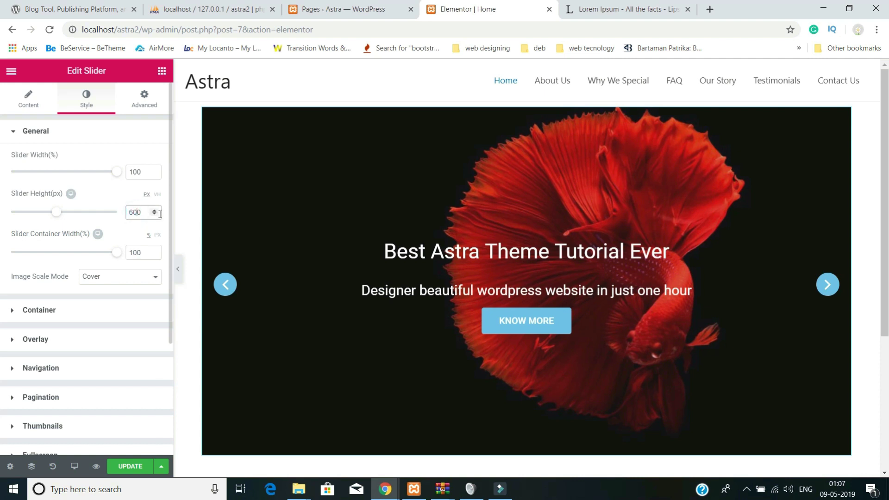
pyautogui.press('BackSpace')
pyautogui.write('5')
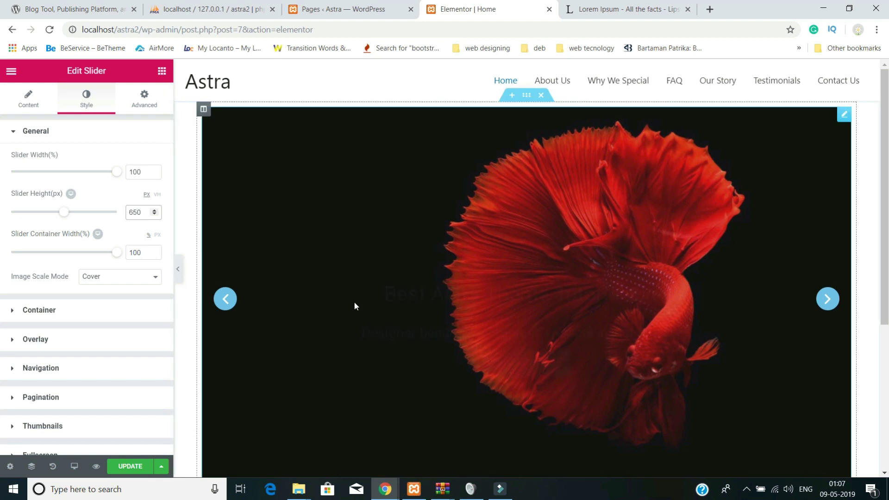
pyautogui.scroll(-3, 463, 332)
pyautogui.scroll(3, 463, 332)
pyautogui.click(819, 304)
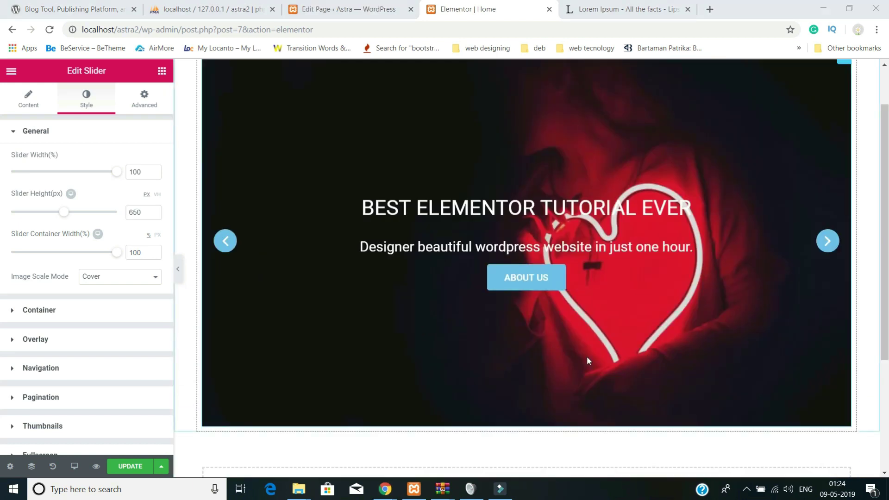
pyautogui.scroll(2, 586, 356)
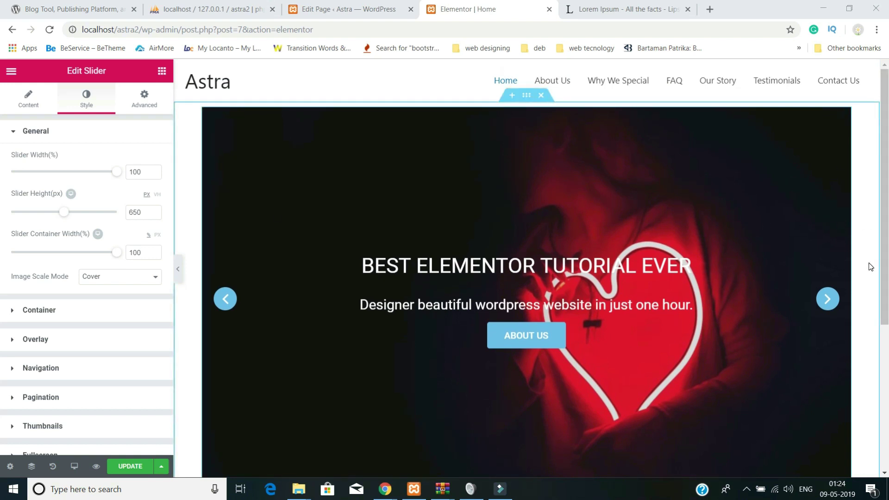
# - Select the slider's section, set its margin and padding to 0, and show its Layout settings
pyautogui.click(177, 270)
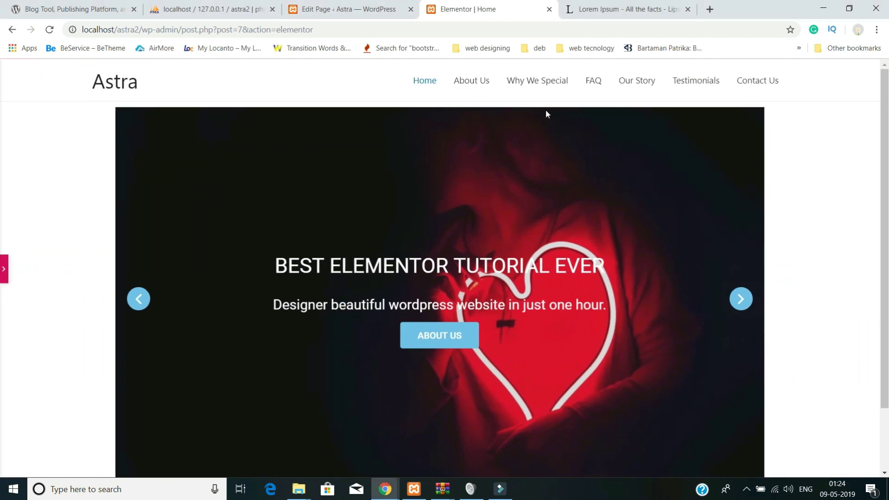
pyautogui.click(3, 271)
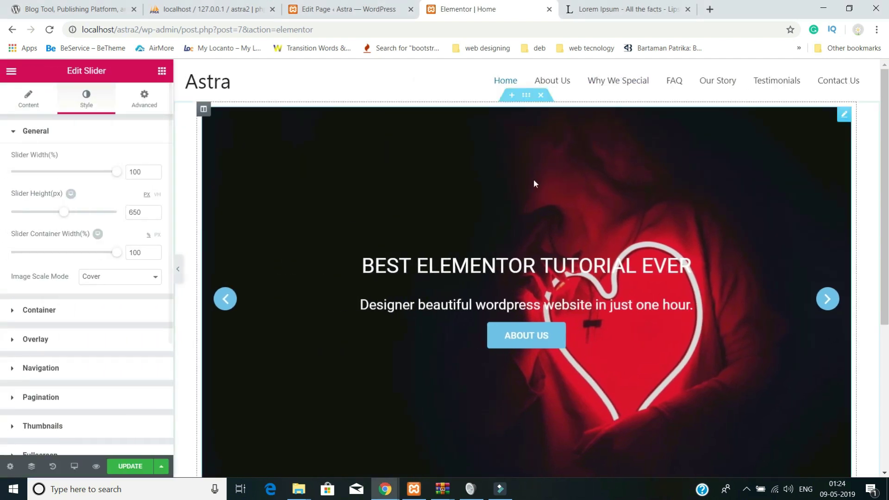
pyautogui.click(527, 98)
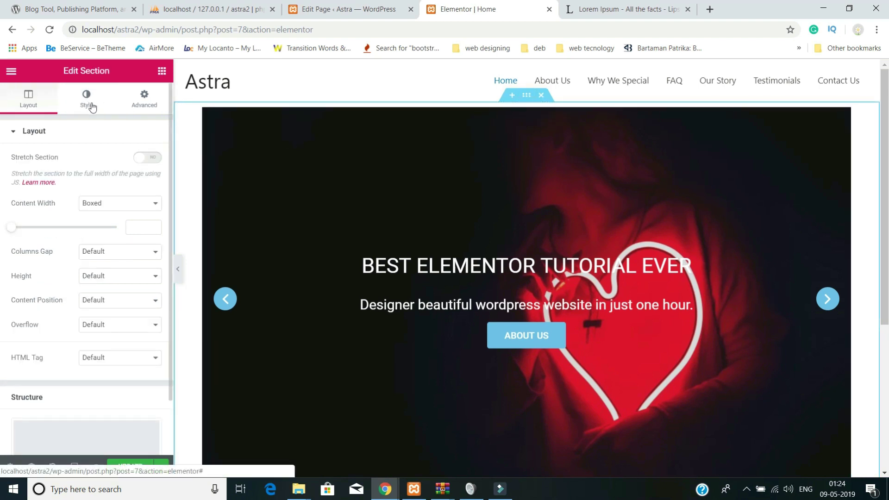
pyautogui.click(145, 98)
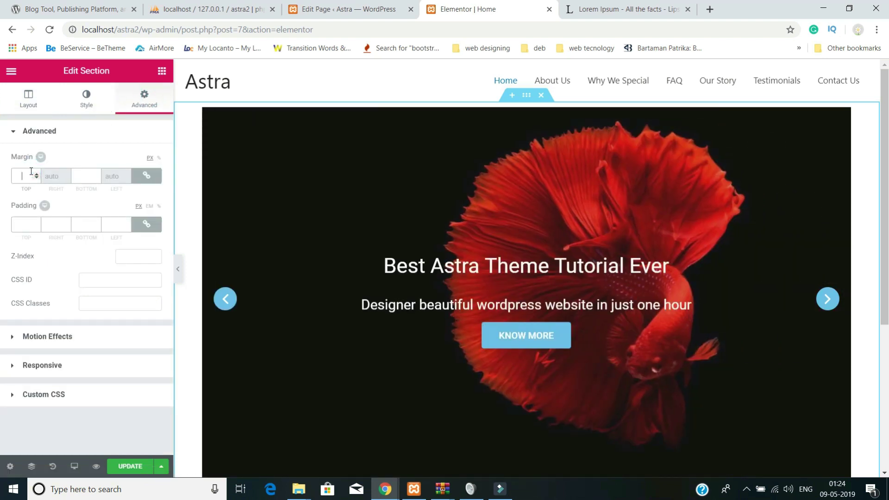
pyautogui.click(21, 224)
pyautogui.write('0')
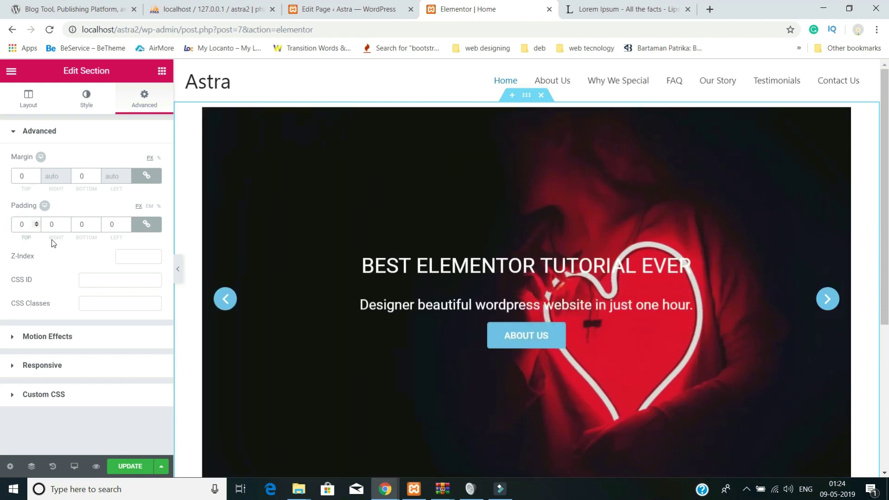
pyautogui.click(88, 98)
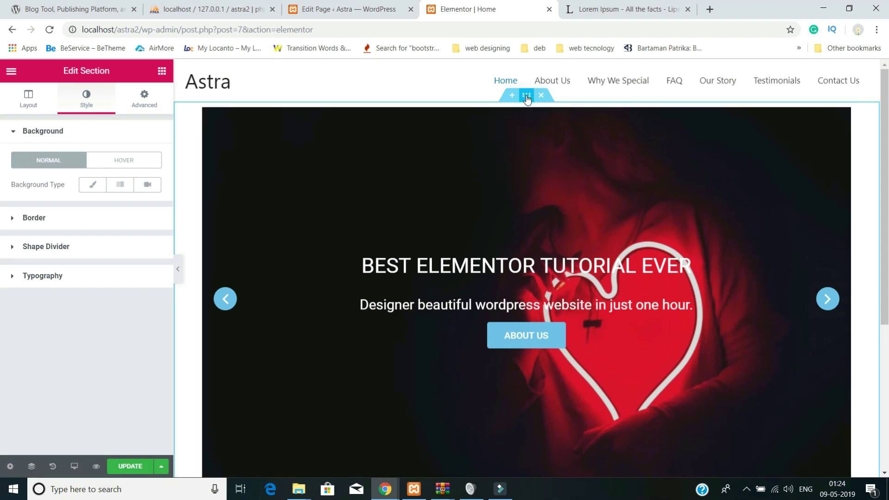
pyautogui.click(29, 106)
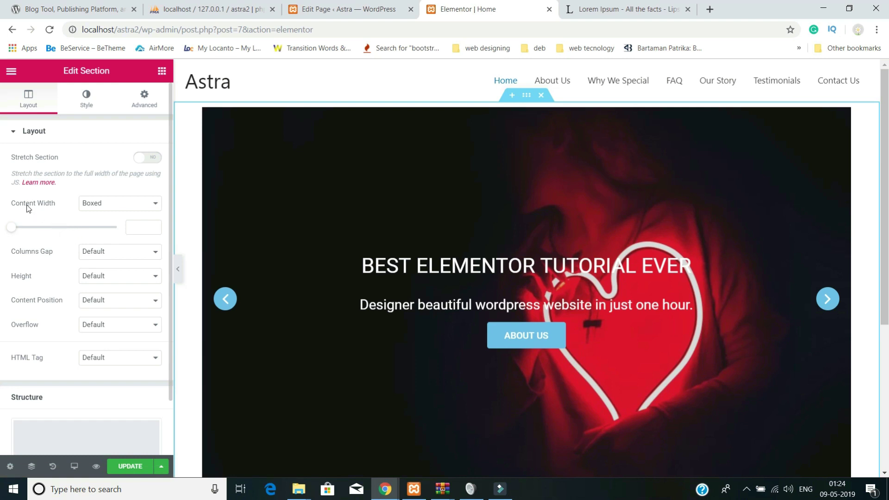
# - Set the slider section's Content Width to Full Width instead of Boxed
pyautogui.click(94, 207)
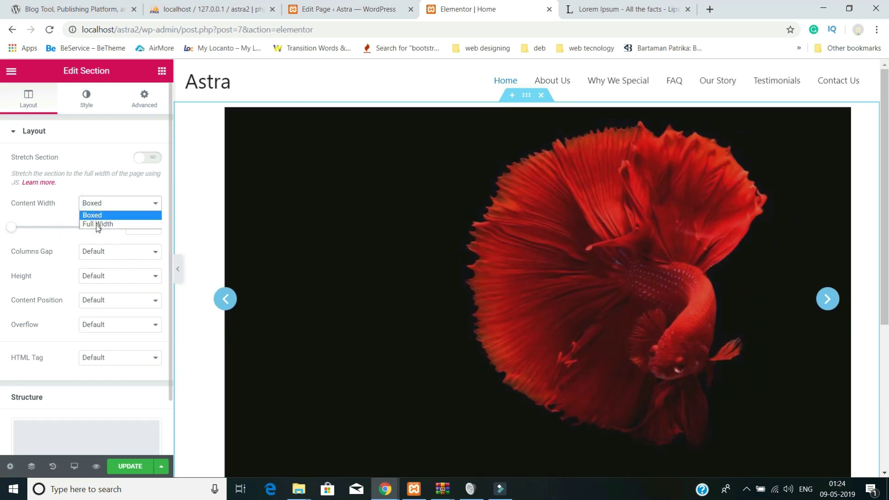
pyautogui.click(96, 226)
pyautogui.scroll(-2, 398, 307)
pyautogui.scroll(2, 398, 307)
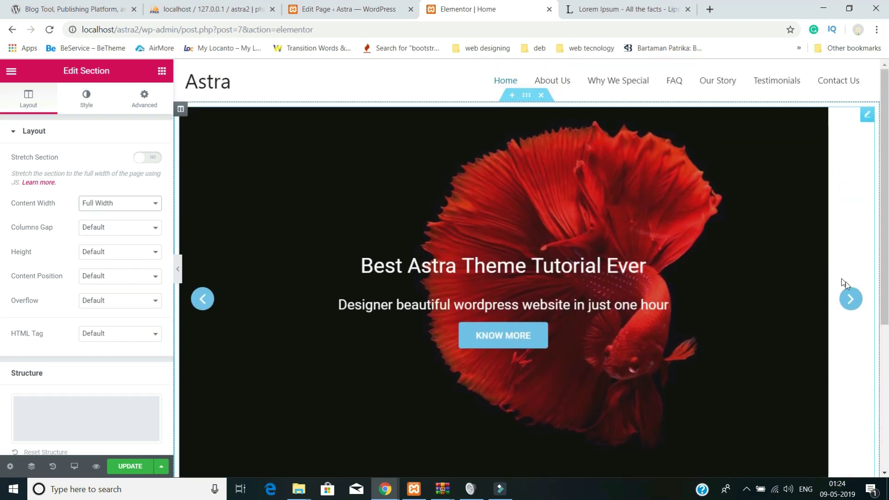
# - Select the slider, save the page with Update, and reload the browser
pyautogui.click(852, 301)
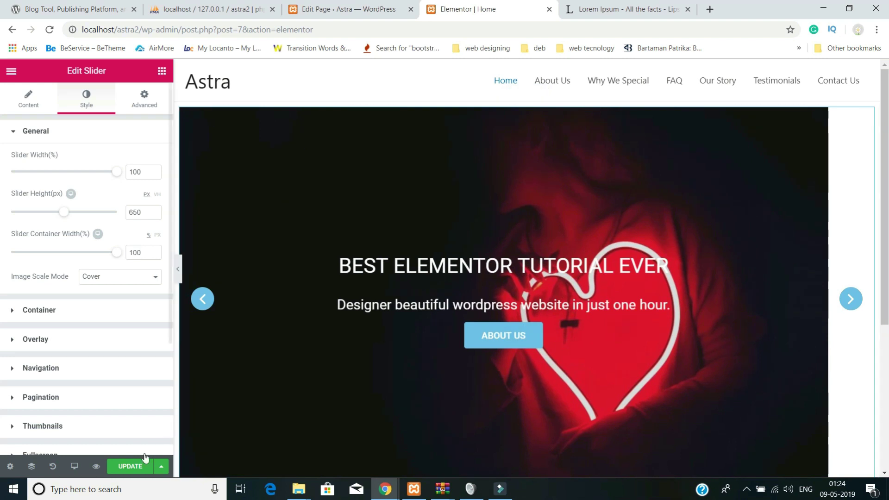
pyautogui.click(130, 466)
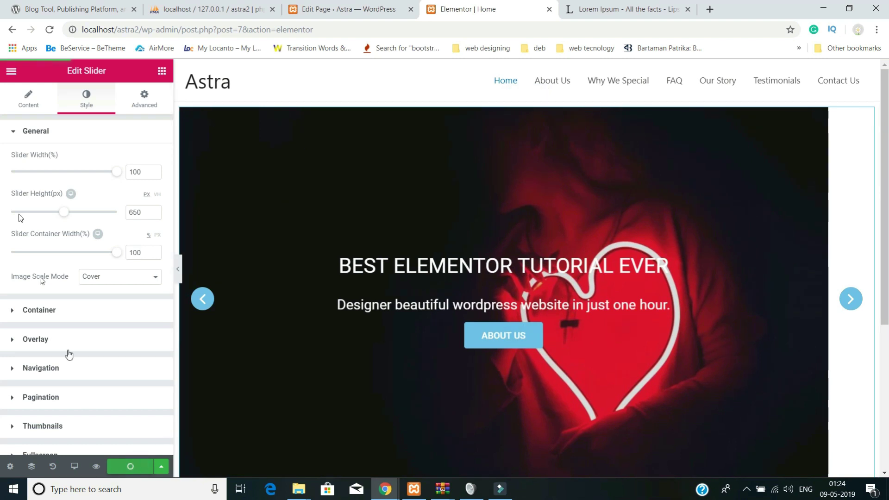
pyautogui.click(50, 31)
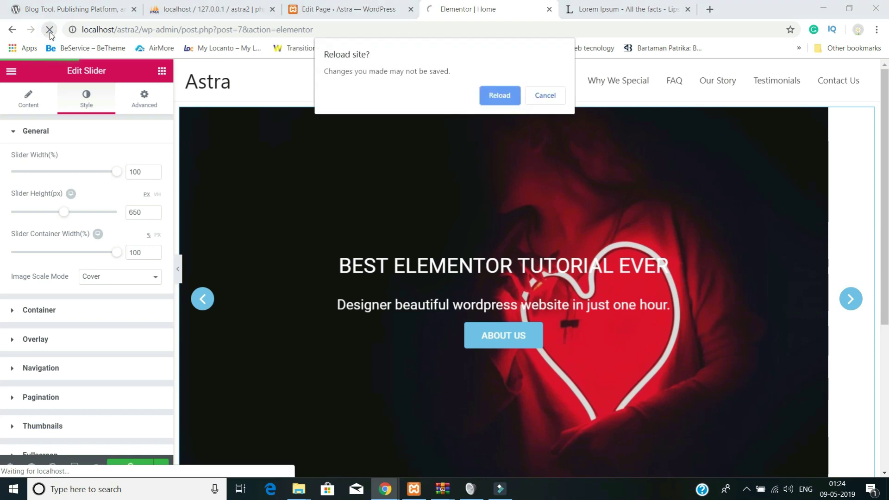
# - Confirm the reload and preview the full-width slider, advancing it two slides
pyautogui.click(500, 96)
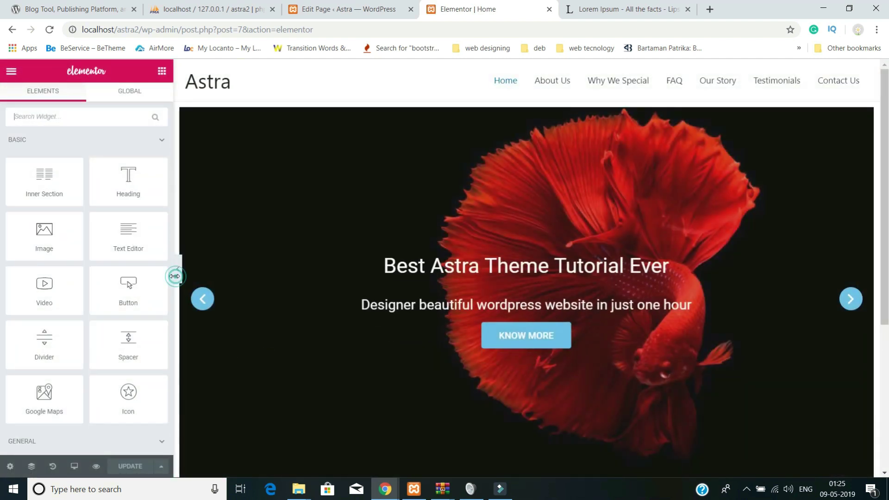
pyautogui.click(178, 269)
pyautogui.scroll(-2, 237, 321)
pyautogui.scroll(2, 452, 357)
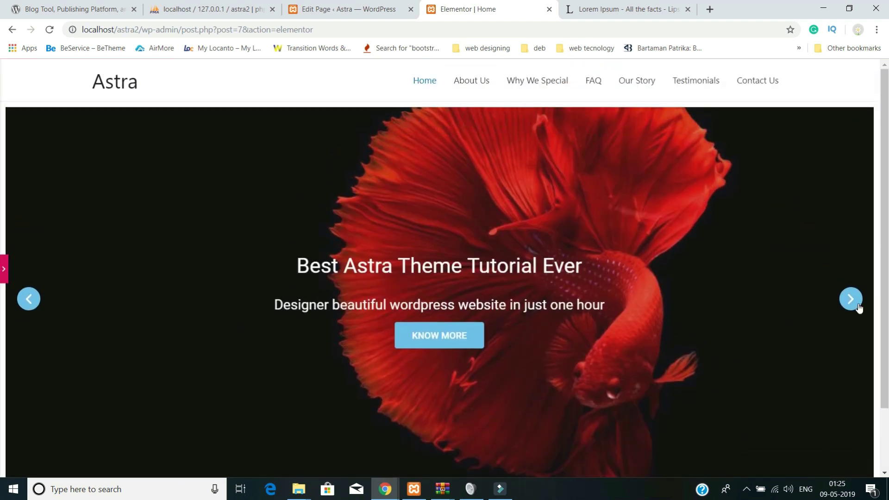
pyautogui.click(858, 306)
pyautogui.click(859, 307)
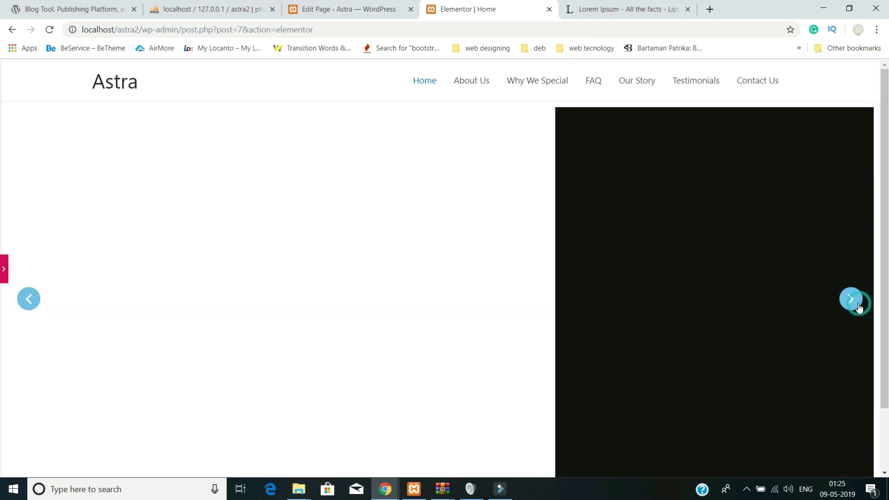
# - Bring back the editing panel and scroll down to the empty widget drop area
pyautogui.click(4, 268)
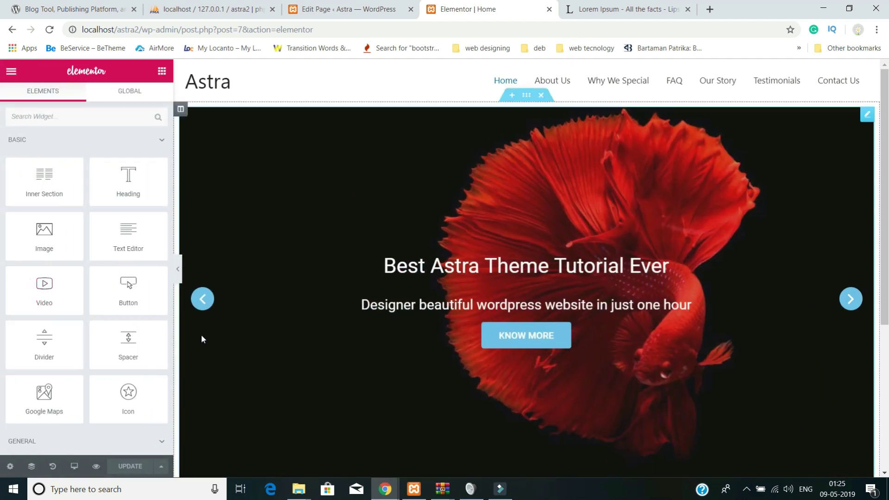
pyautogui.scroll(-2, 204, 337)
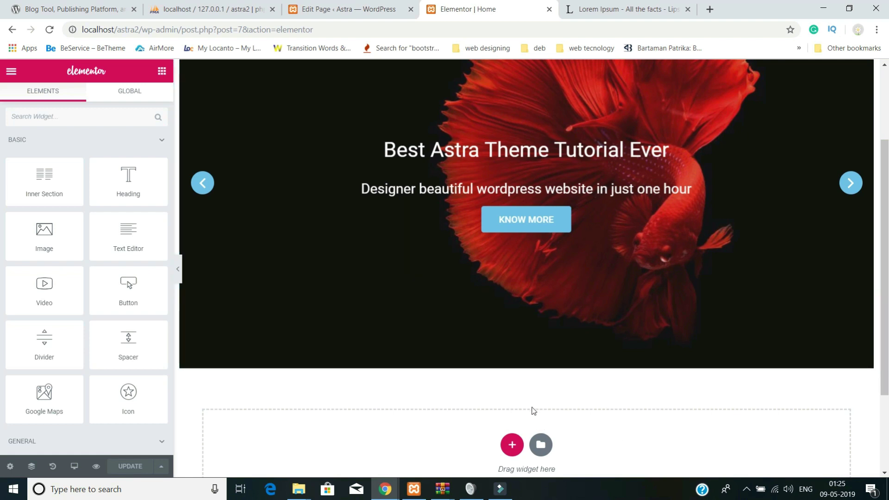
pyautogui.click(523, 497)
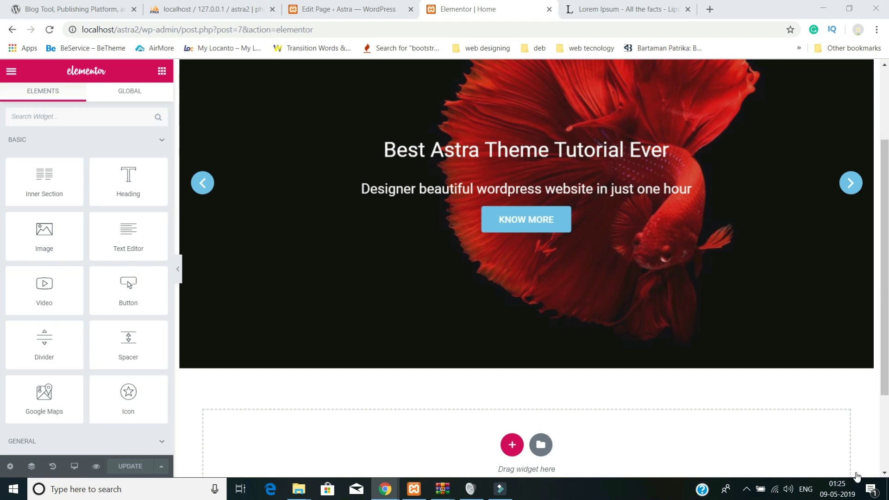
pyautogui.scroll(-3, 530, 414)
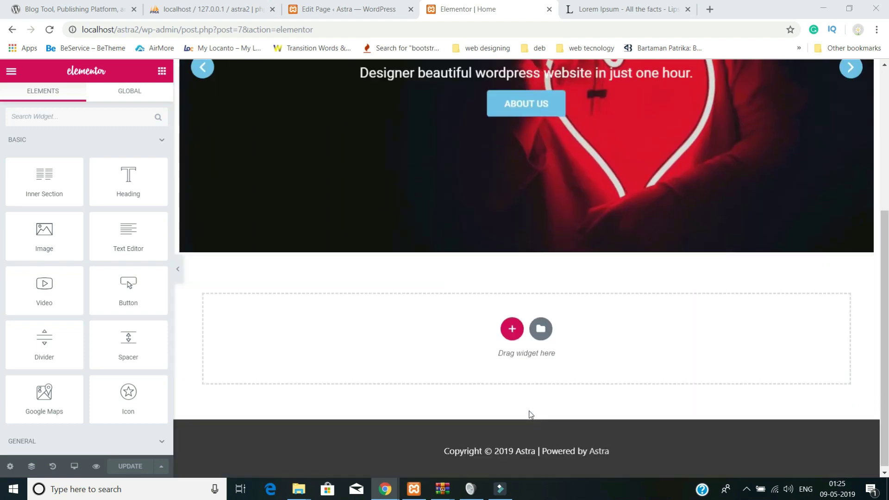
# - Add a two-column 66/33 section below the slider and show its Style settings
pyautogui.click(512, 330)
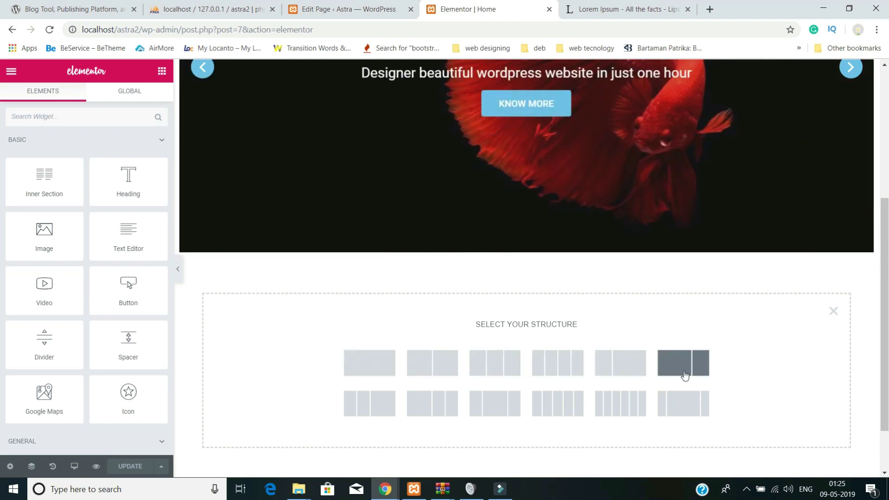
pyautogui.click(685, 373)
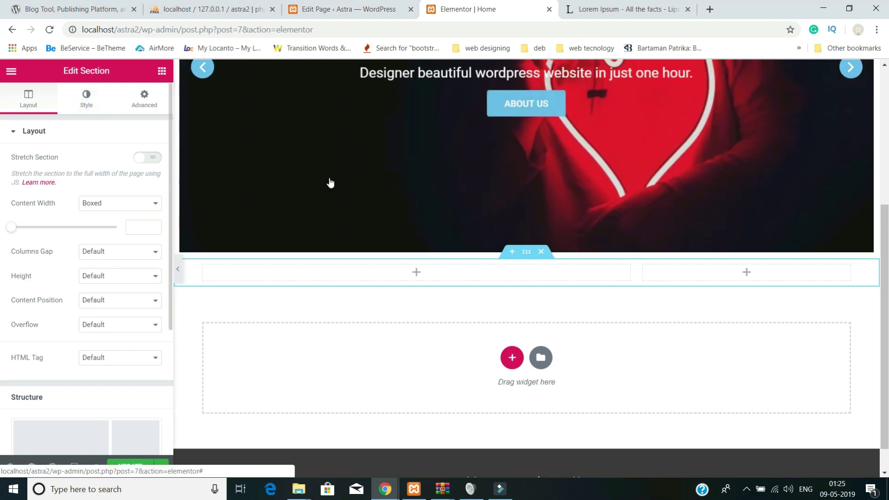
pyautogui.click(86, 98)
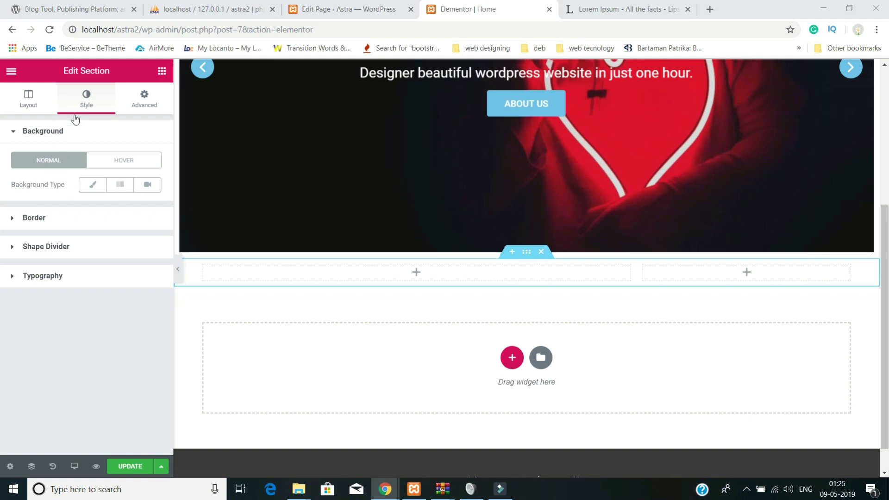
pyautogui.click(28, 97)
pyautogui.click(83, 99)
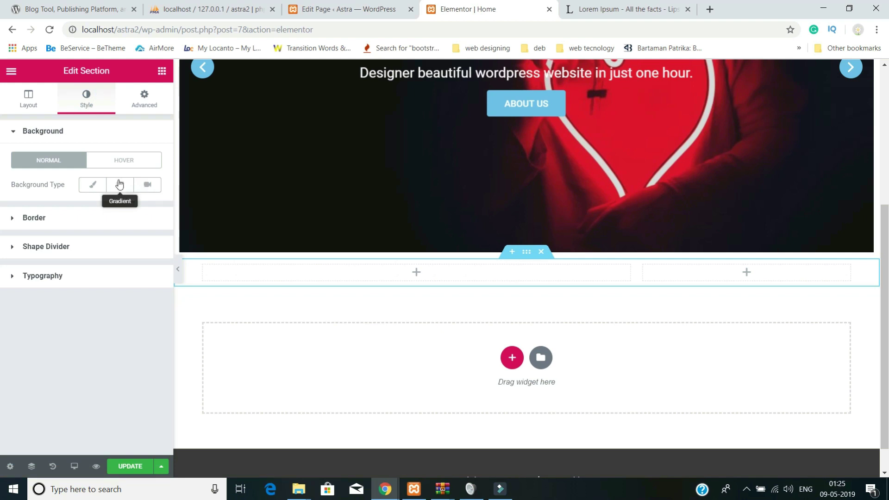
# - Give the new section a classic background colour of #ff003f
pyautogui.click(92, 185)
pyautogui.click(138, 211)
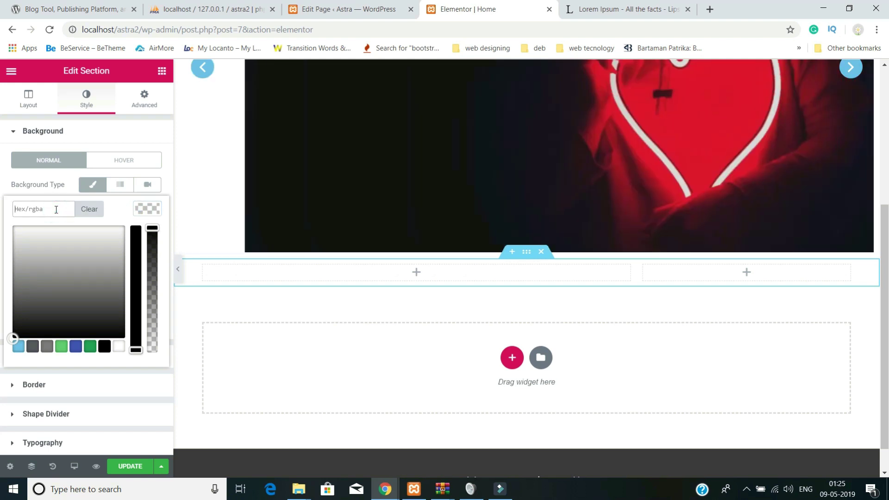
pyautogui.rightClick(56, 210)
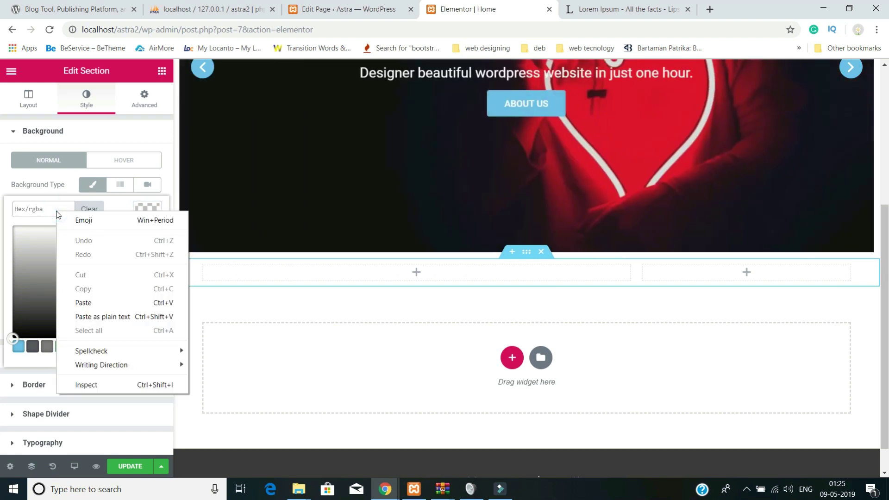
pyautogui.click(85, 302)
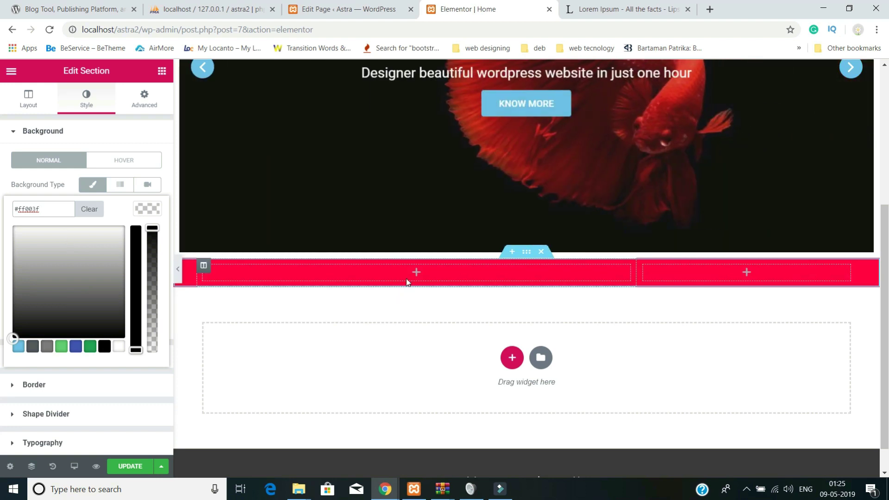
# - Drag the Jet Elements Animated Text widget into the left column and select its Before and After Text
pyautogui.click(418, 272)
pyautogui.scroll(-9, 139, 268)
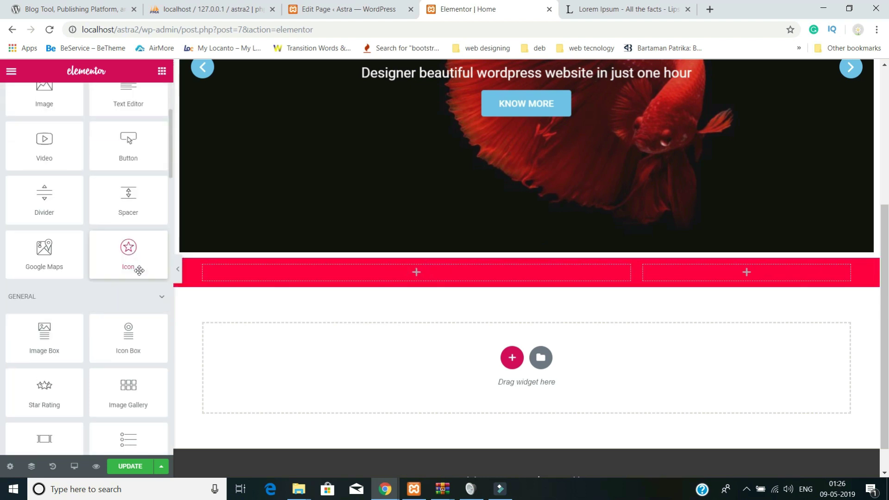
pyautogui.scroll(-5, 139, 273)
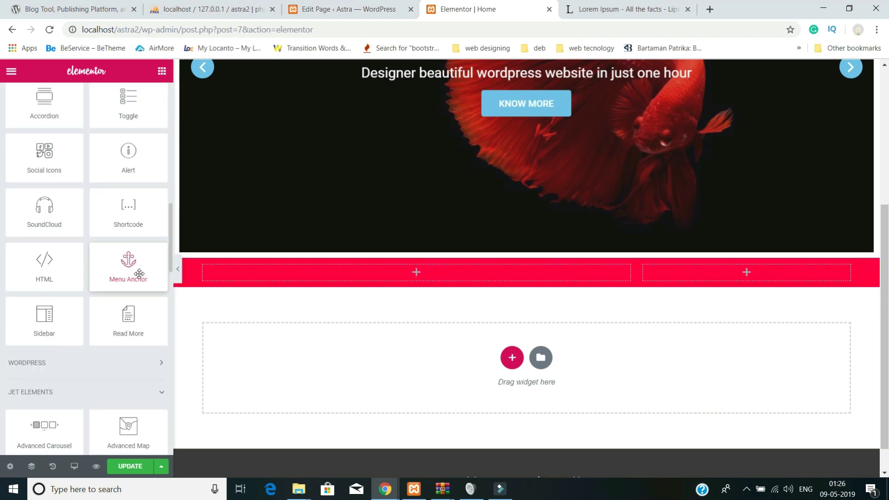
pyautogui.scroll(-5, 139, 273)
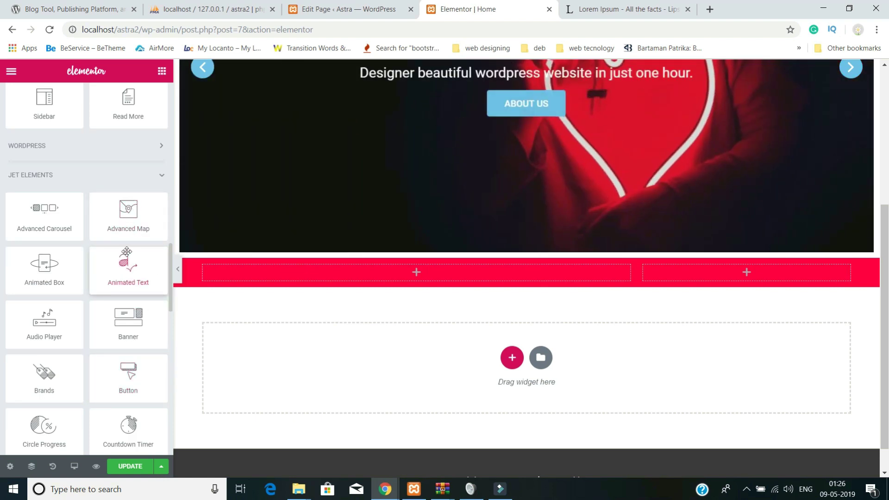
pyautogui.moveTo(124, 276); pyautogui.dragTo(246, 271)
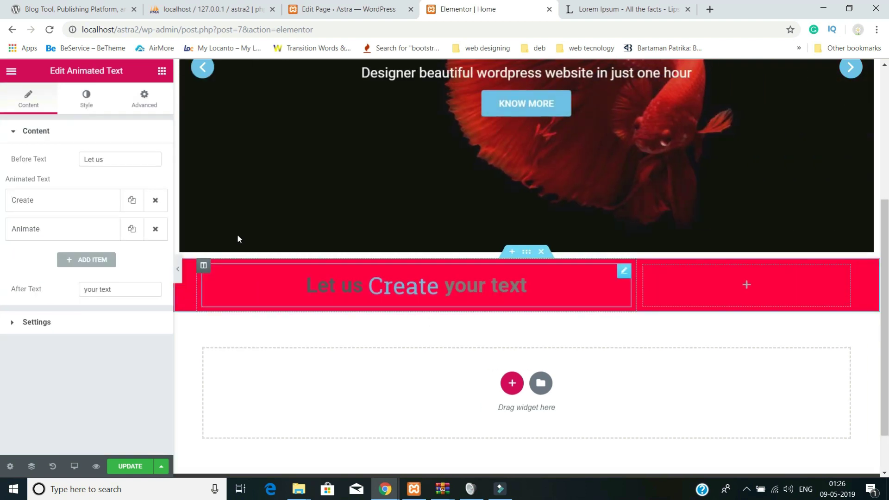
pyautogui.moveTo(108, 158); pyautogui.dragTo(45, 155)
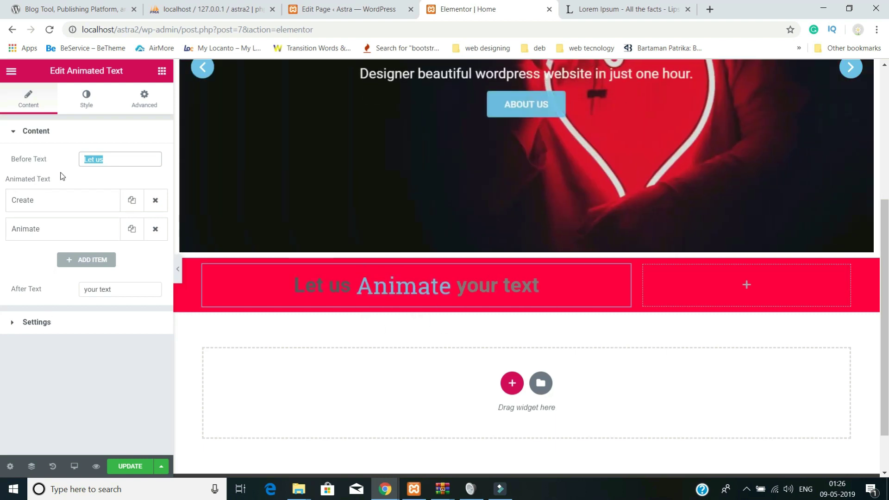
pyautogui.moveTo(114, 290); pyautogui.dragTo(85, 289)
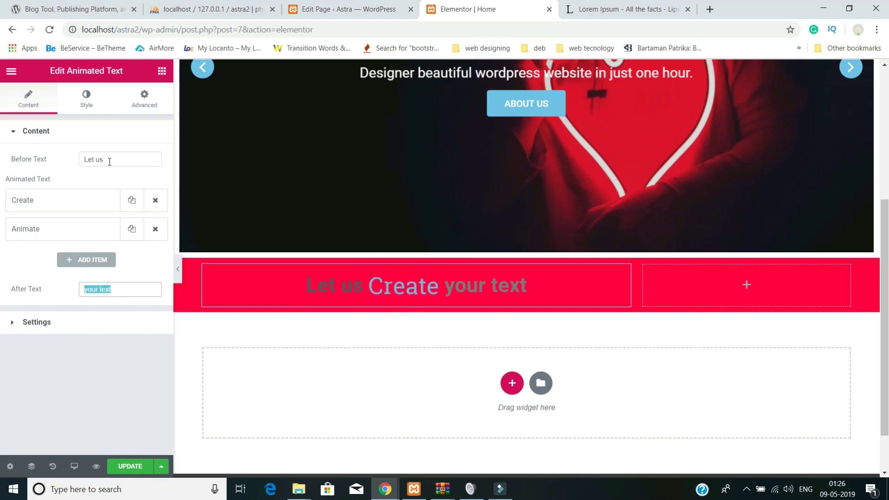
pyautogui.moveTo(109, 162); pyautogui.dragTo(83, 160)
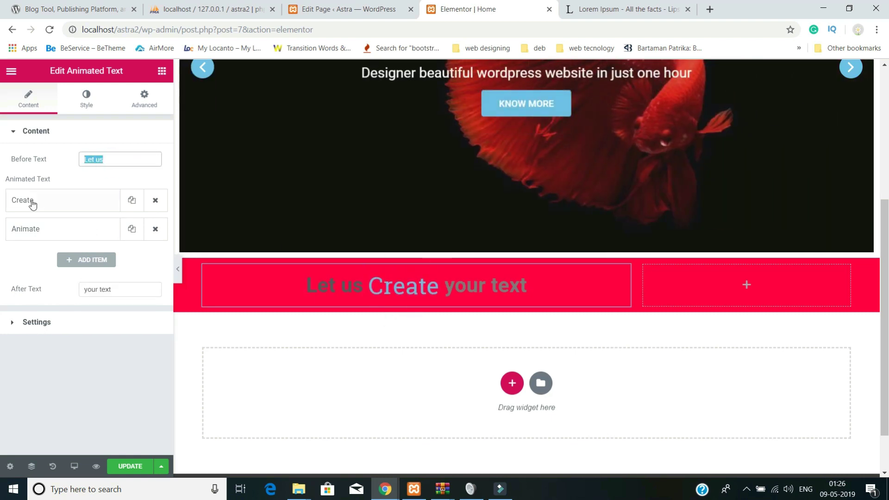
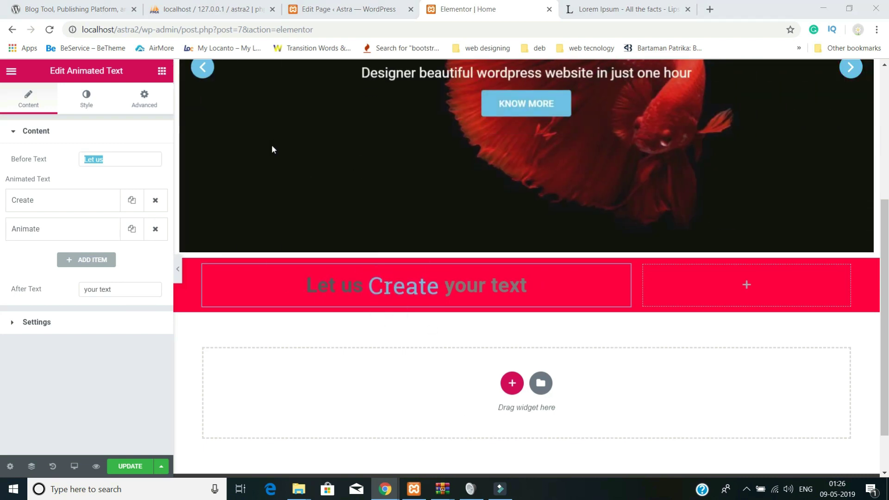
# - Change the fixed headline text to 'We are expert in' before and 'Services' after
pyautogui.click(109, 156)
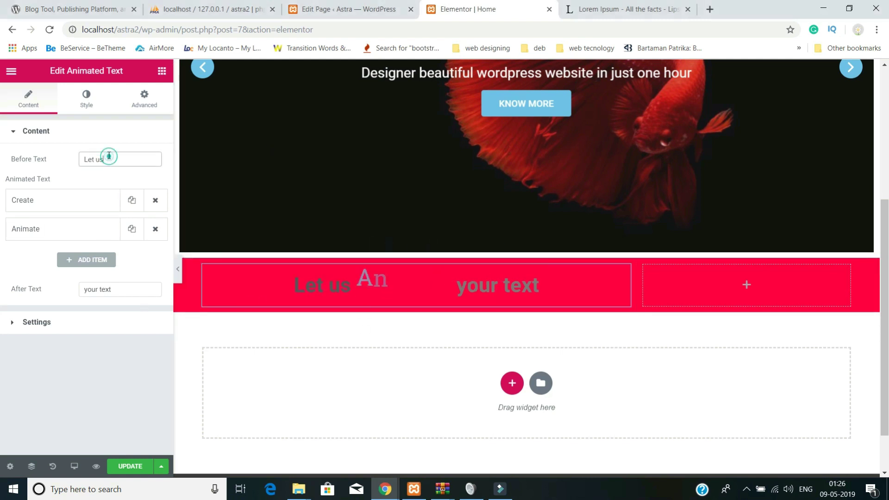
pyautogui.moveTo(109, 157); pyautogui.dragTo(68, 145)
pyautogui.write('We are expert in')
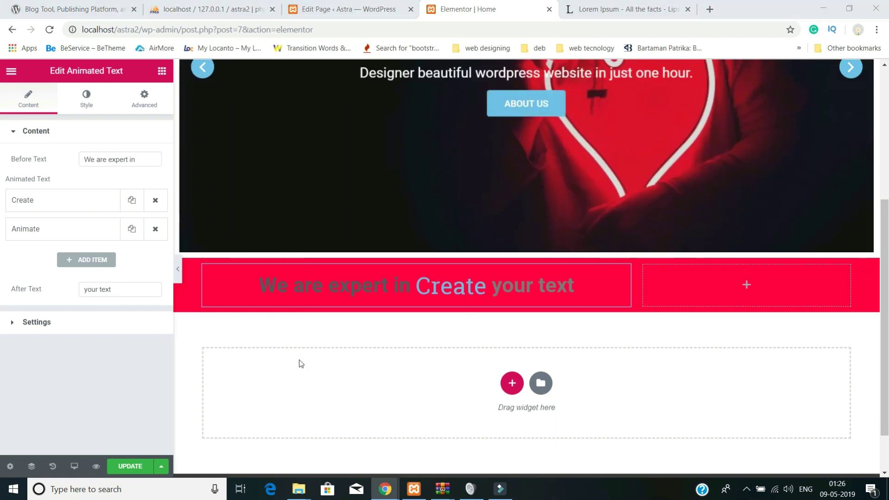
pyautogui.tripleClick(114, 287)
pyautogui.write('Services')
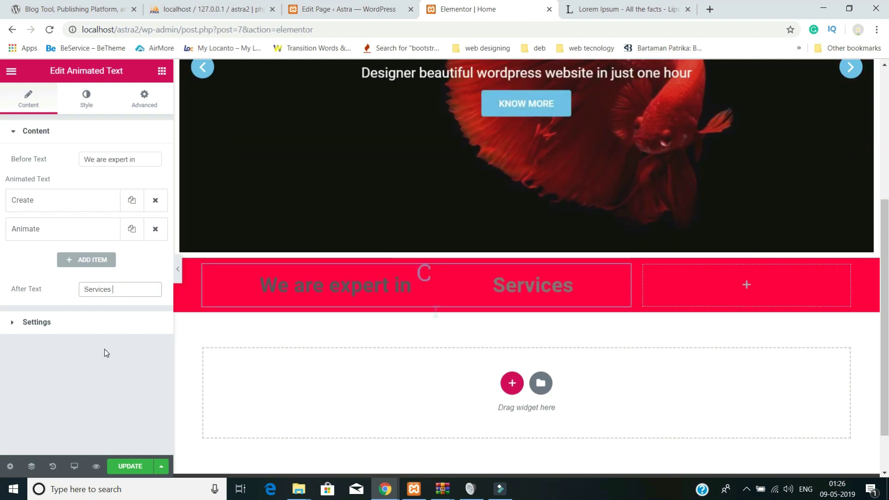
# - Rename the rotating words to SEO and WORDPRESS and add a third, WEB DESIGNING
pyautogui.click(56, 209)
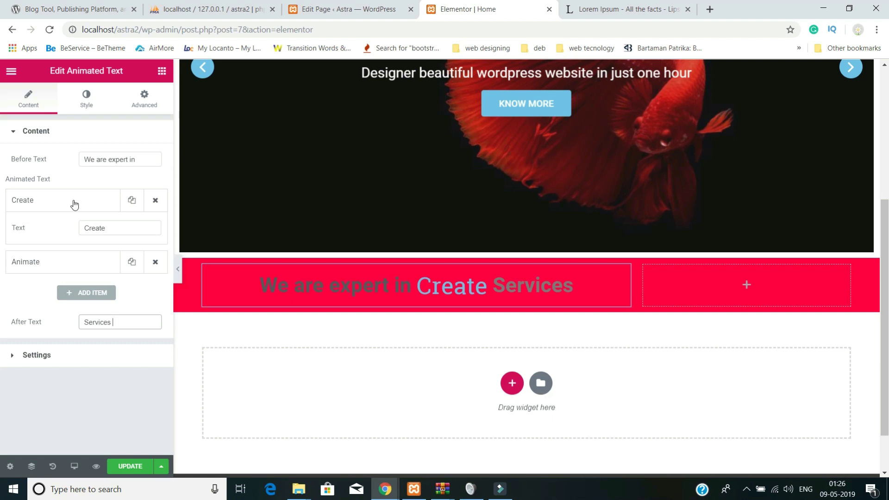
pyautogui.moveTo(115, 228); pyautogui.dragTo(79, 229)
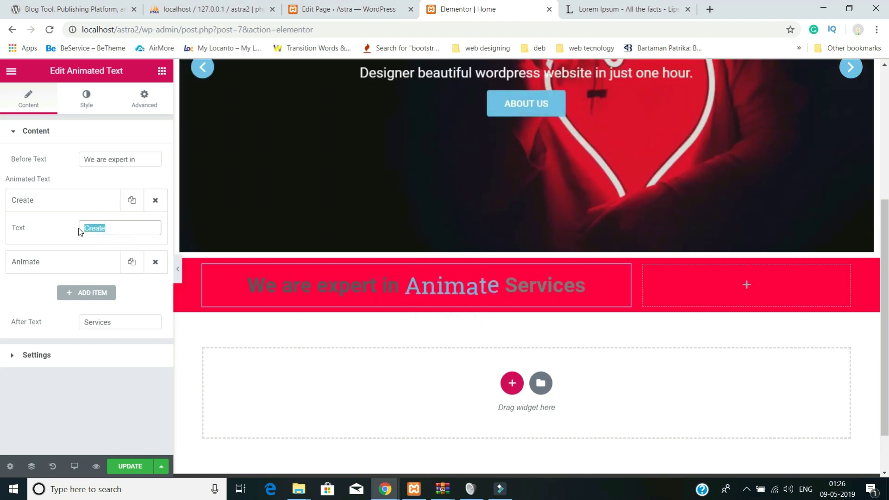
pyautogui.write('se')
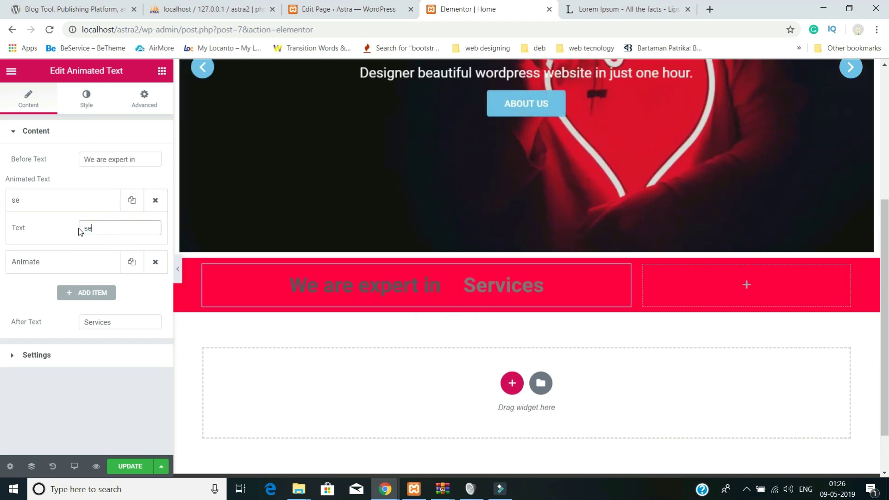
pyautogui.write('o')
pyautogui.press('BackSpace')
pyautogui.press('BackSpace')
pyautogui.press('BackSpace')
pyautogui.write('SEO')
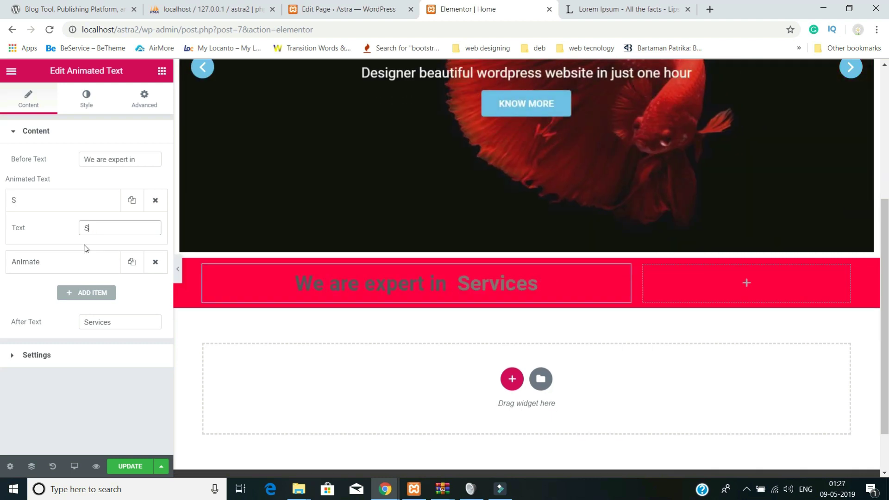
pyautogui.click(67, 264)
pyautogui.click(121, 255)
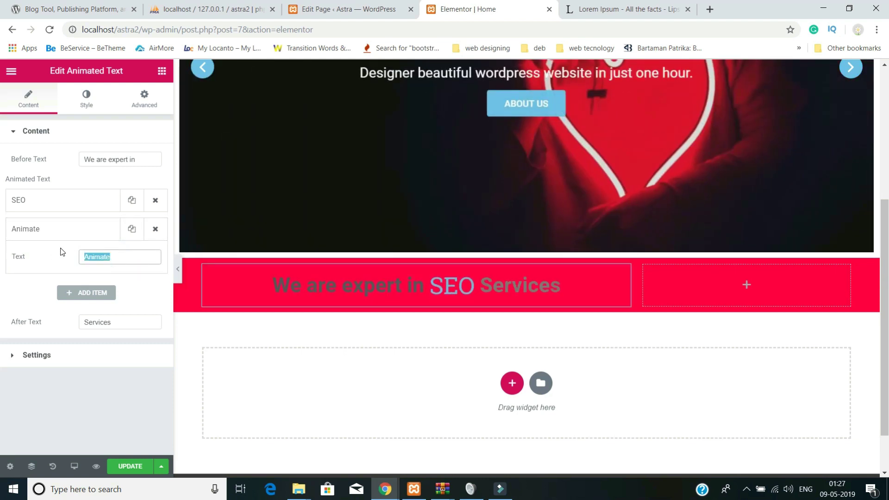
pyautogui.write('WO')
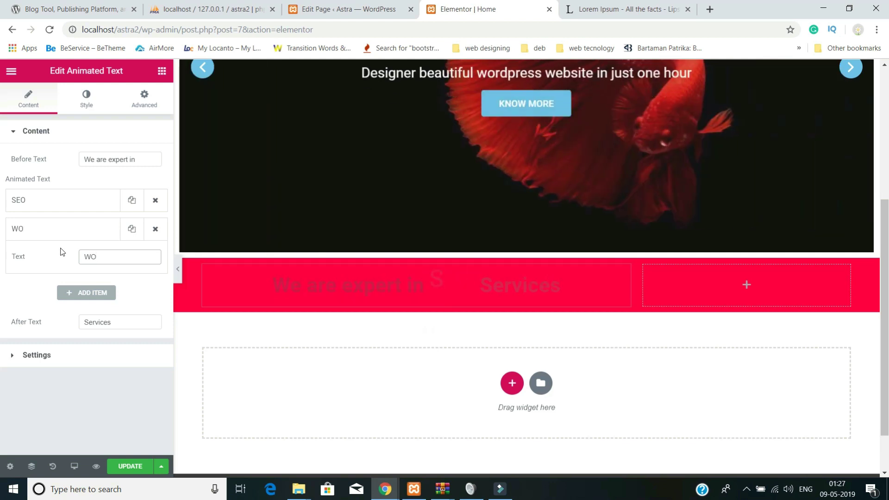
pyautogui.write('RDPRESS')
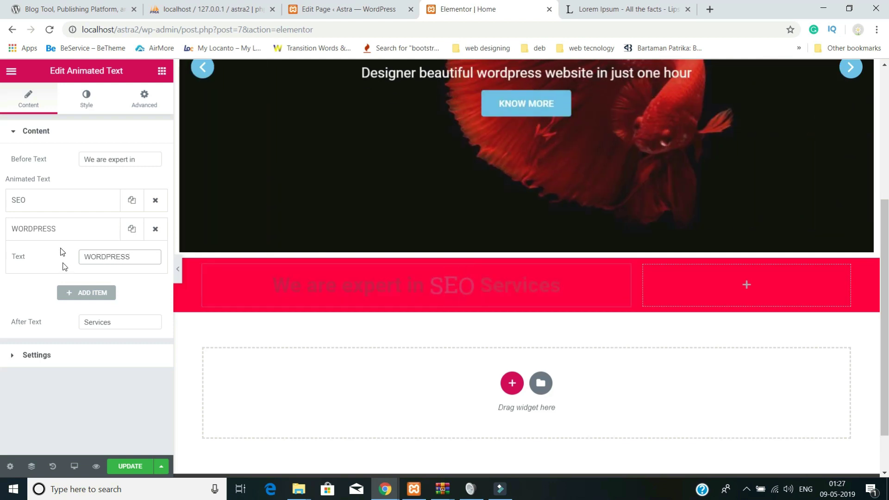
pyautogui.click(86, 293)
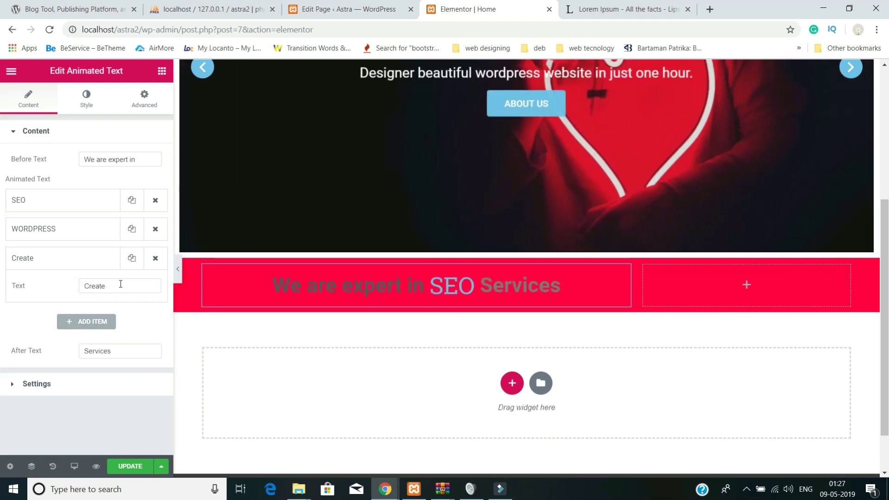
pyautogui.hotkey('ctrl', 'a')
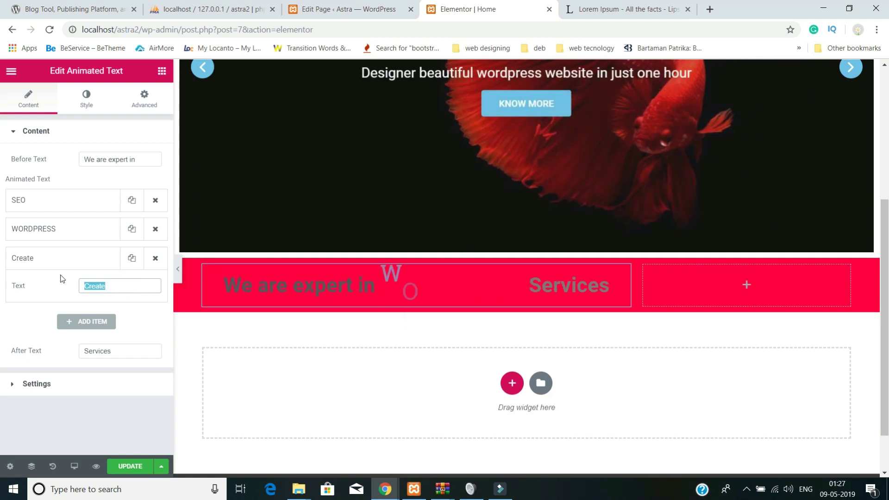
pyautogui.write('WEB DESIG')
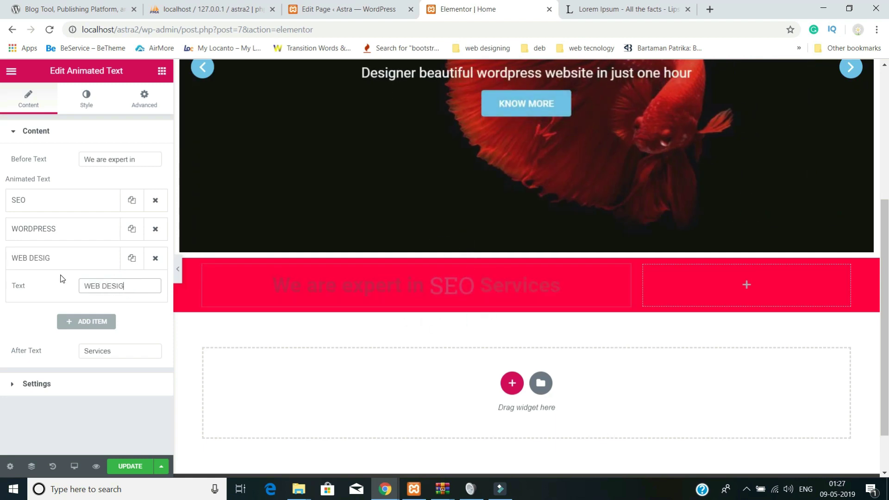
pyautogui.write('NING')
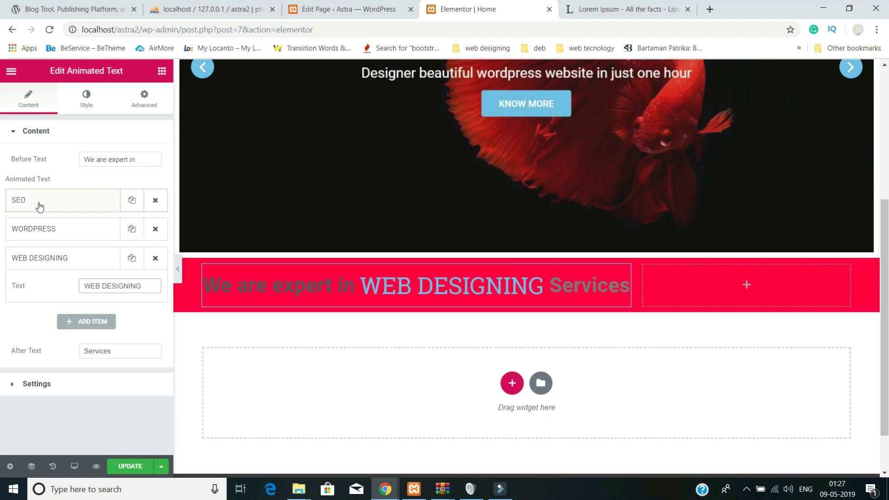
# - Colour the headline's Before Text and After Text white
pyautogui.click(87, 106)
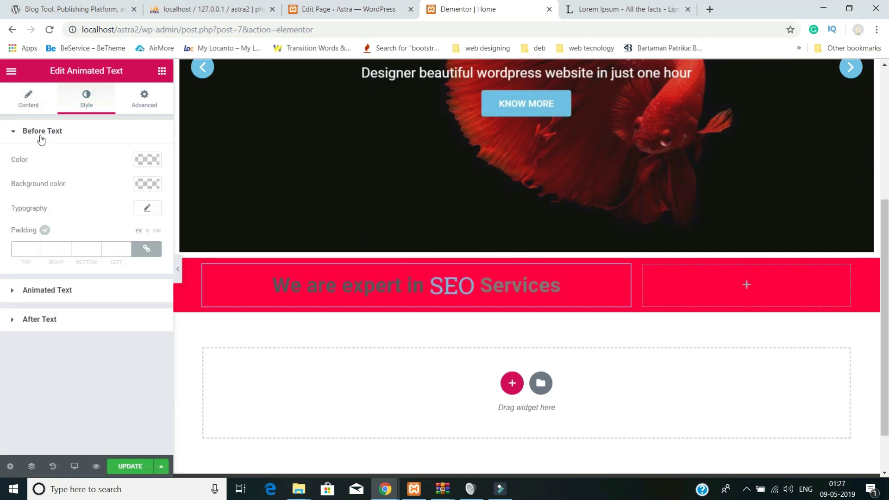
pyautogui.click(147, 159)
pyautogui.moveTo(102, 189); pyautogui.dragTo(4, 163)
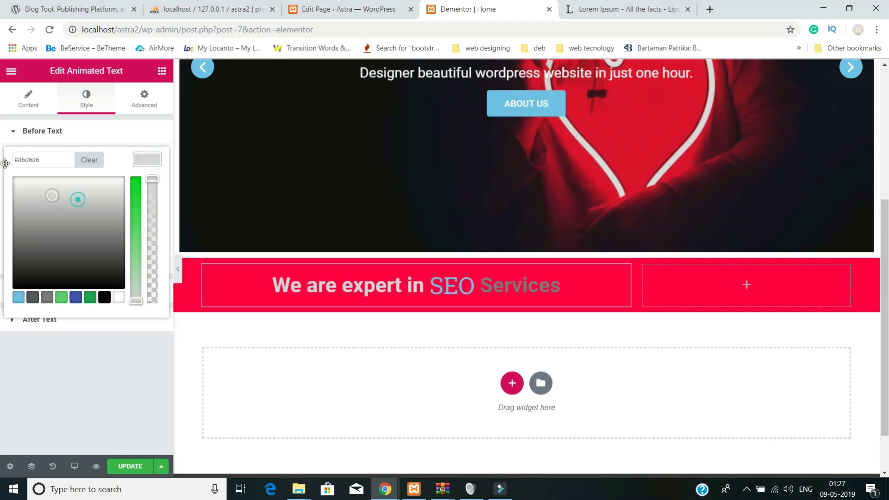
pyautogui.click(2, 164)
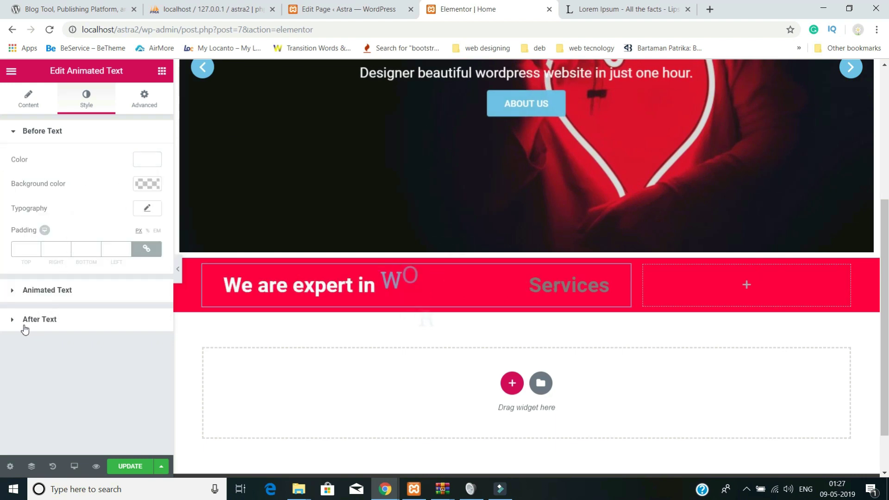
pyautogui.click(23, 320)
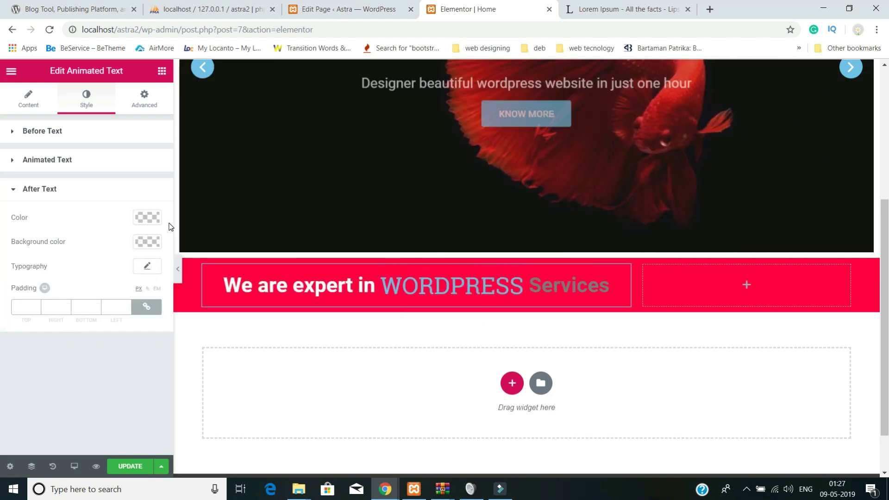
pyautogui.click(147, 217)
pyautogui.moveTo(67, 264); pyautogui.dragTo(5, 226)
pyautogui.click(1, 229)
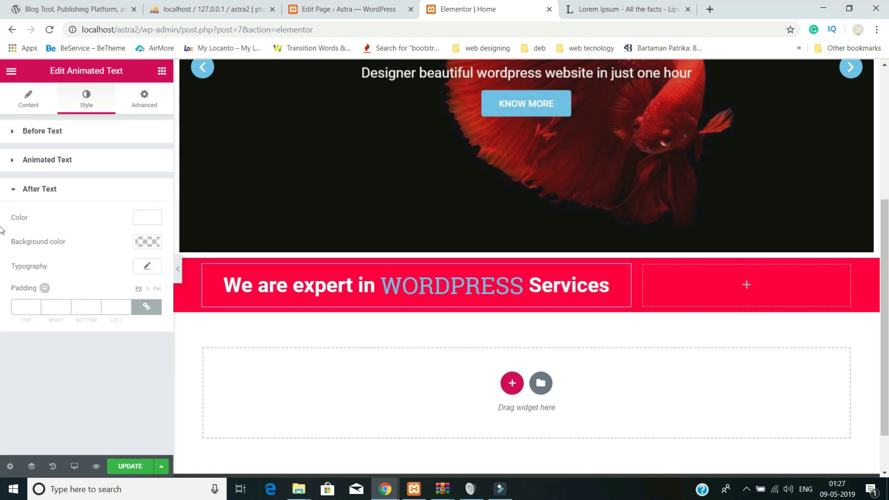
# - Make the rotating words light aqua (#77f9ea)
pyautogui.click(73, 166)
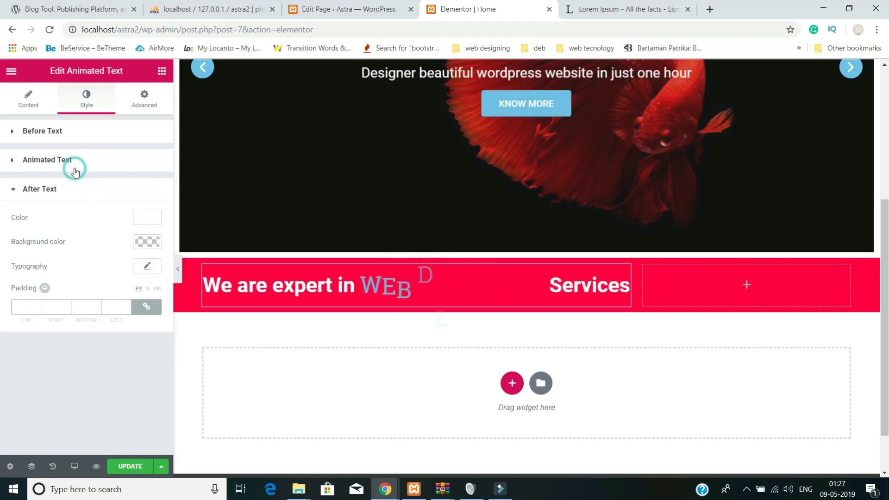
pyautogui.click(148, 190)
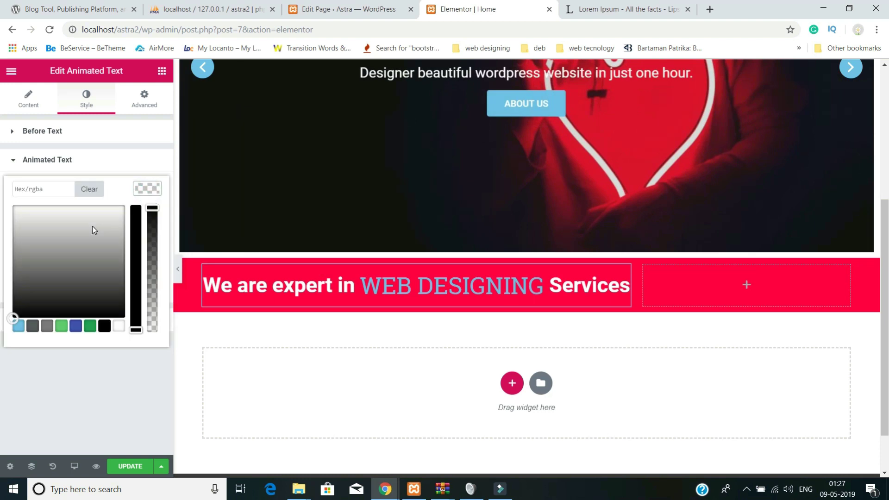
pyautogui.click(19, 325)
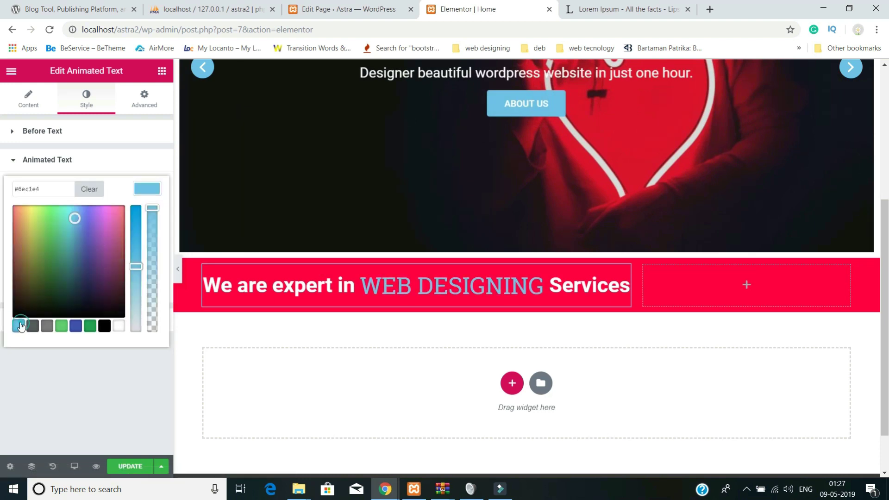
pyautogui.click(66, 207)
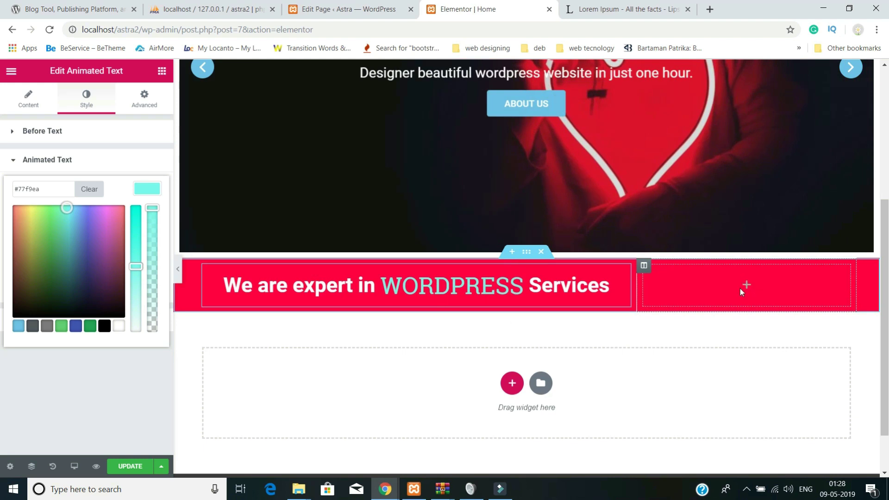
pyautogui.click(744, 286)
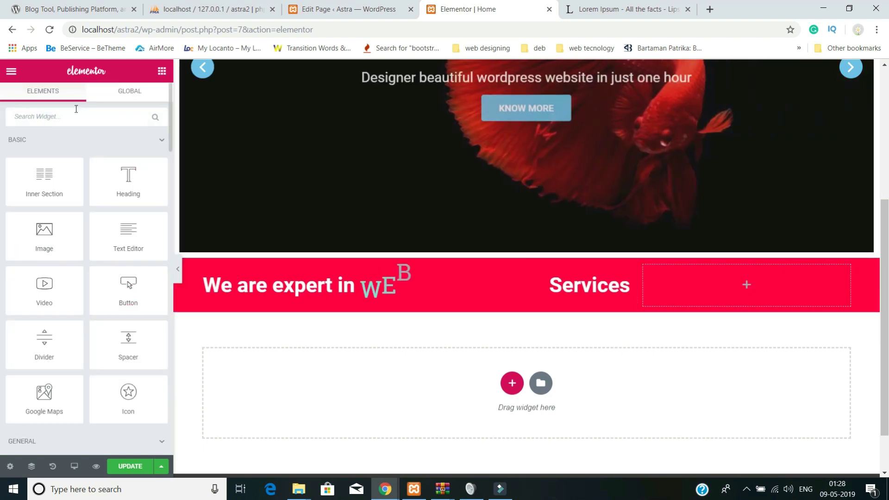
# - Add an extra-large, centred Button widget to the empty right column
pyautogui.click(76, 112)
pyautogui.write('BU')
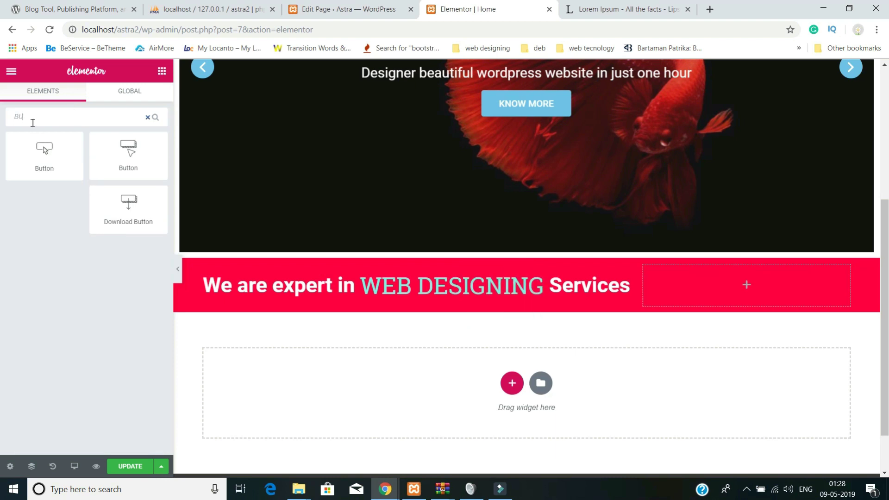
pyautogui.moveTo(34, 161); pyautogui.dragTo(710, 290)
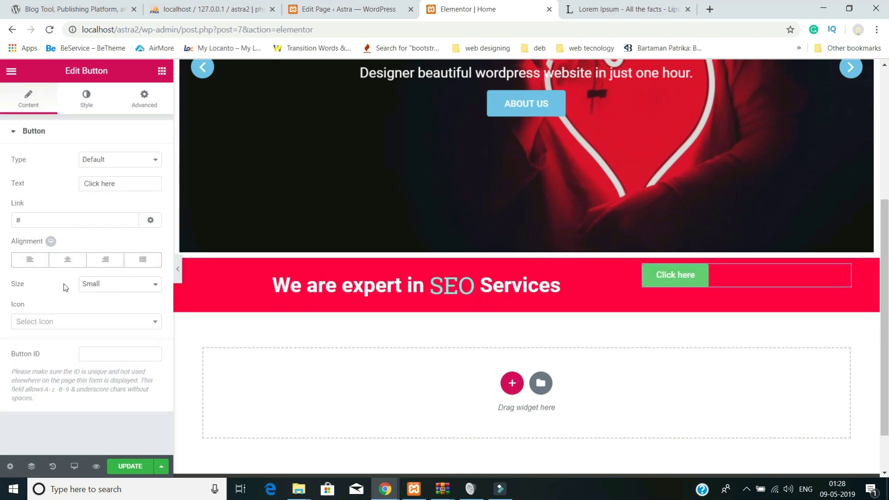
pyautogui.click(111, 287)
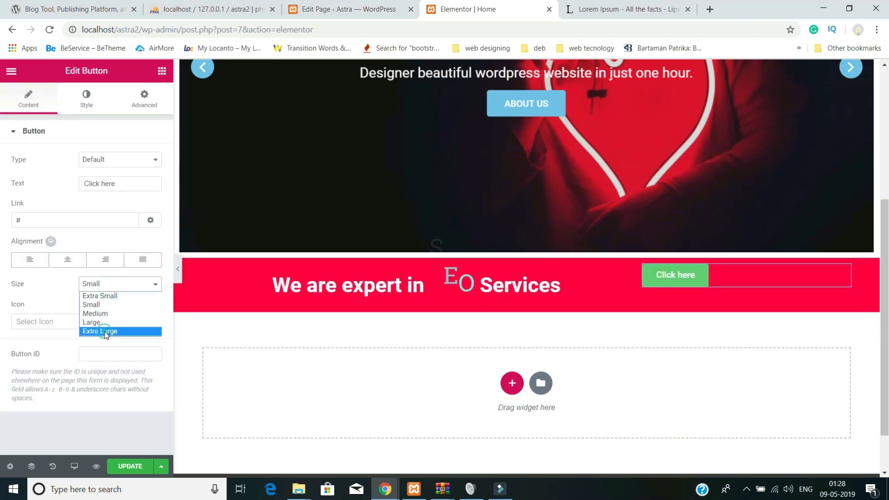
pyautogui.click(106, 331)
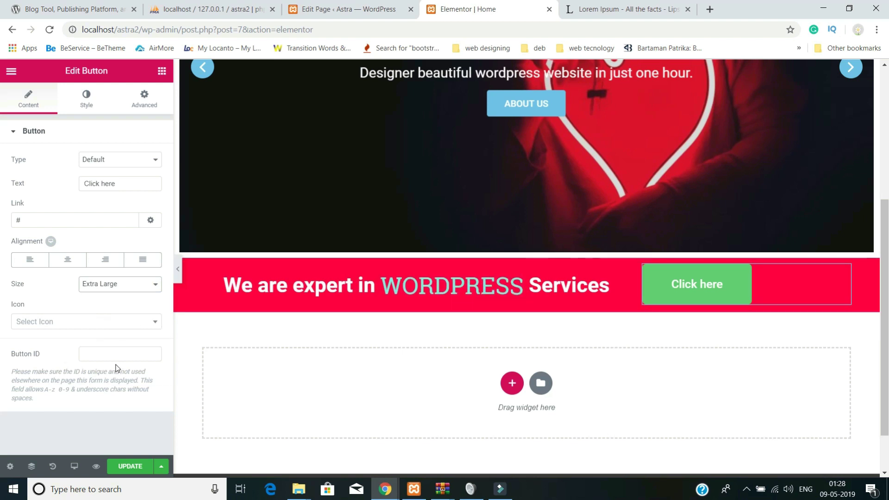
pyautogui.click(68, 261)
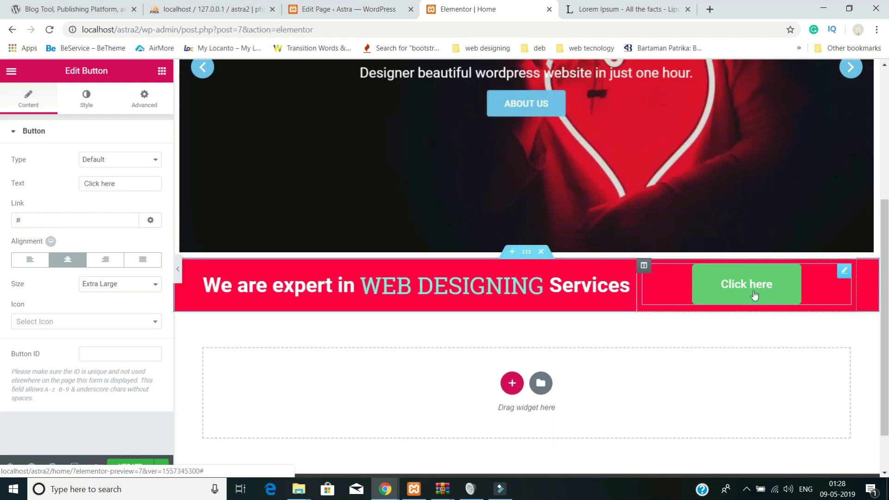
# - Set the button type to Info and its label to CONTACT US
pyautogui.click(102, 160)
pyautogui.click(100, 181)
pyautogui.click(103, 159)
pyautogui.click(103, 198)
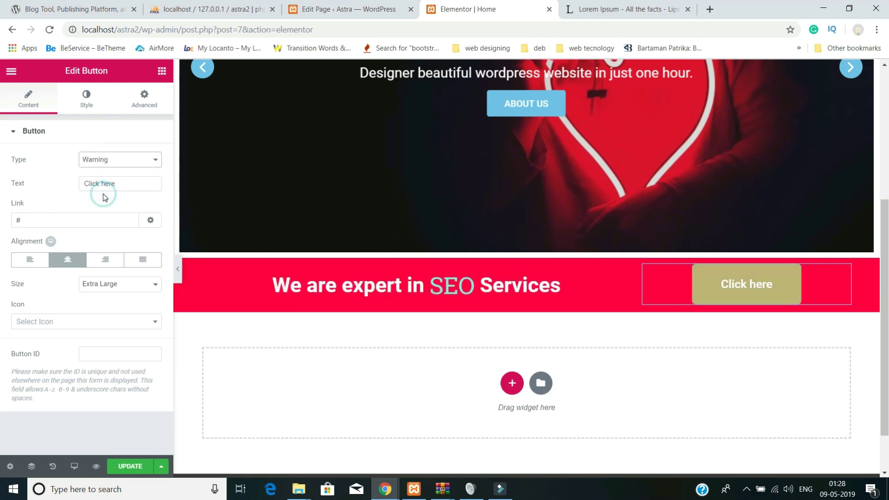
pyautogui.click(106, 162)
pyautogui.click(104, 206)
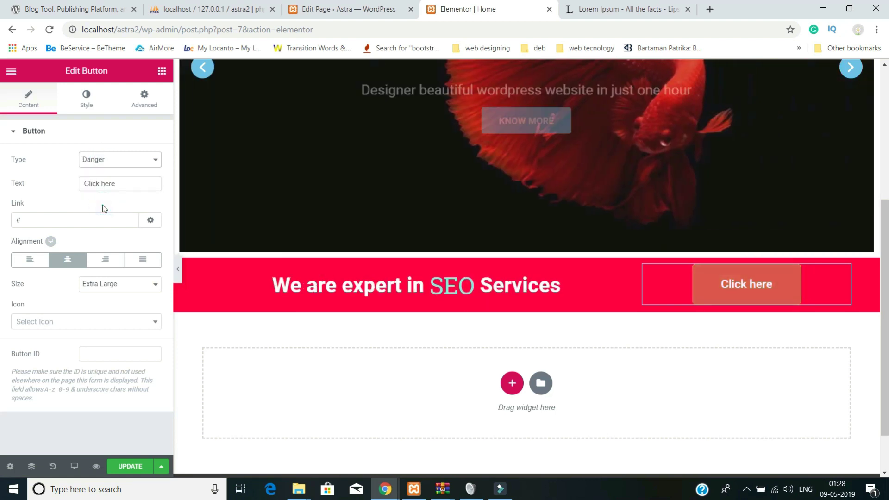
pyautogui.click(117, 162)
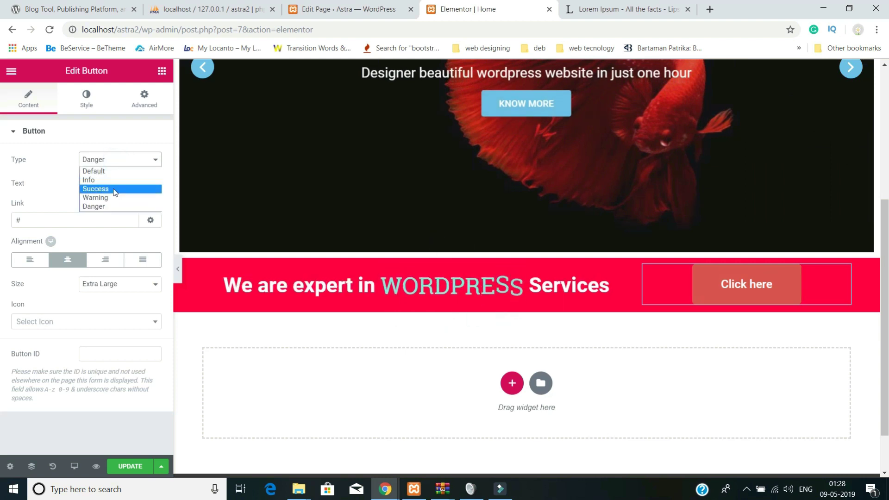
pyautogui.click(113, 188)
pyautogui.click(115, 162)
pyautogui.click(110, 180)
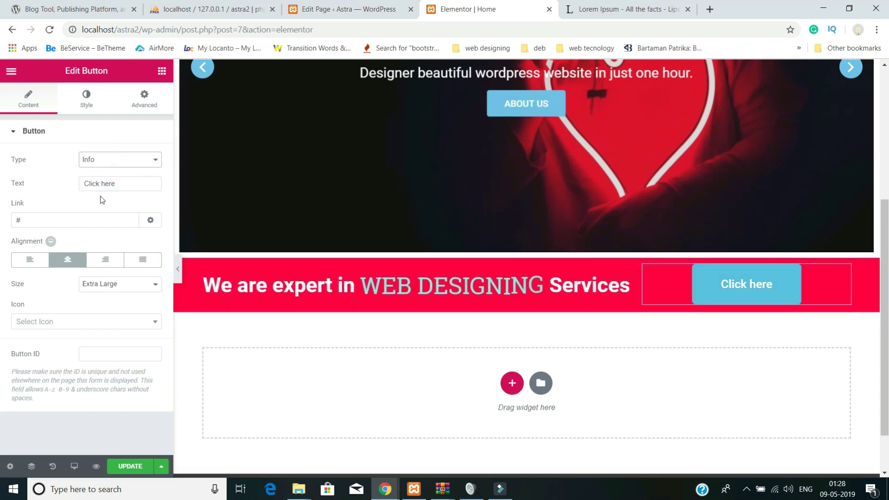
pyautogui.moveTo(125, 185); pyautogui.dragTo(63, 173)
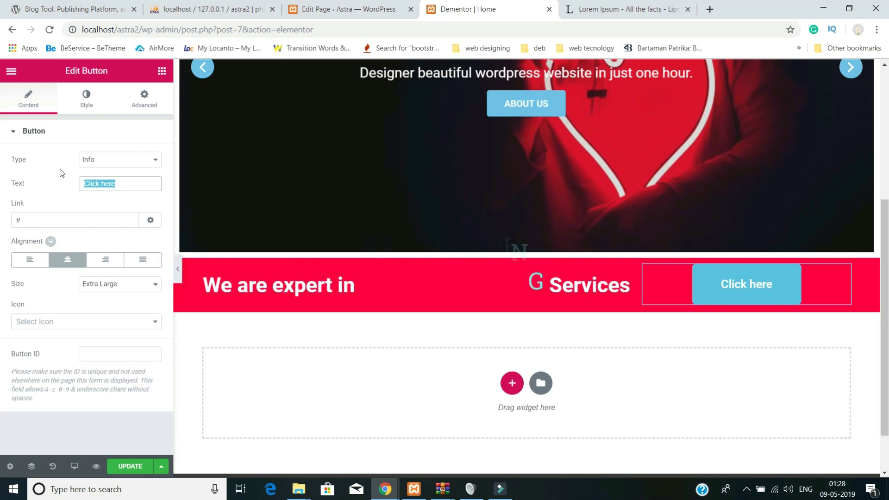
pyautogui.write('CONTACT US')
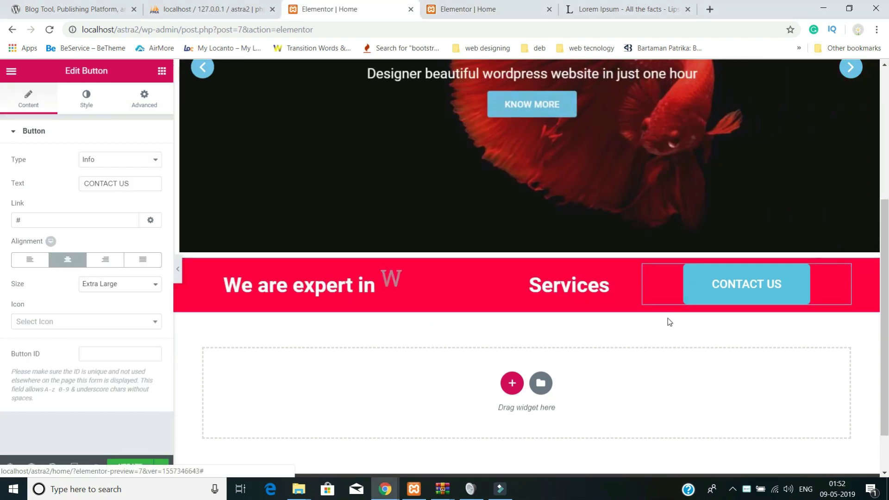
# - Preview the page full width with the editing panel hidden
pyautogui.scroll(1, 668, 318)
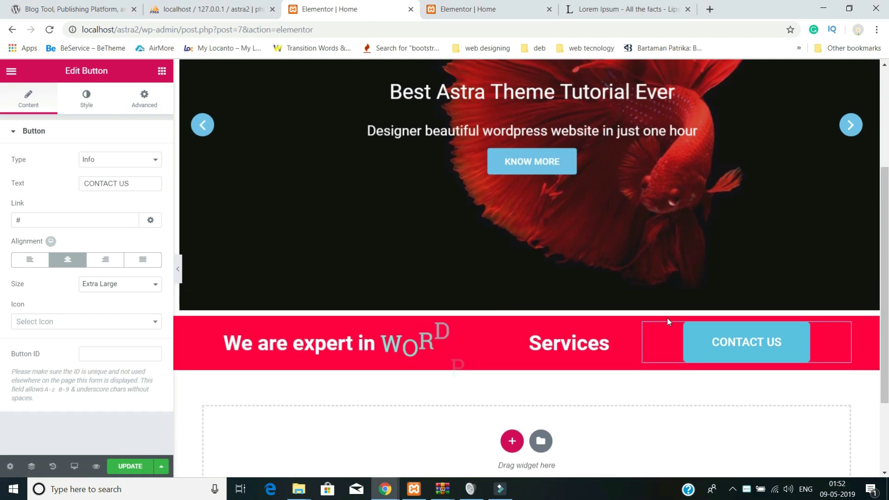
pyautogui.scroll(2, 566, 315)
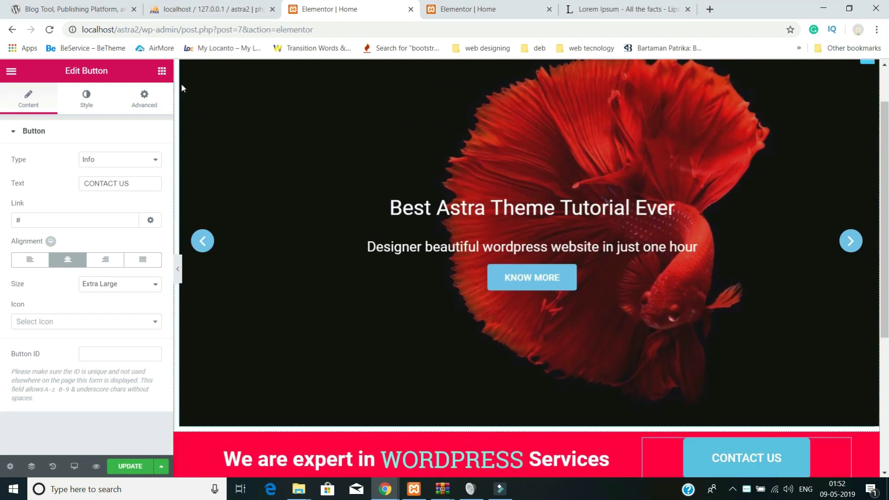
pyautogui.scroll(1, 197, 132)
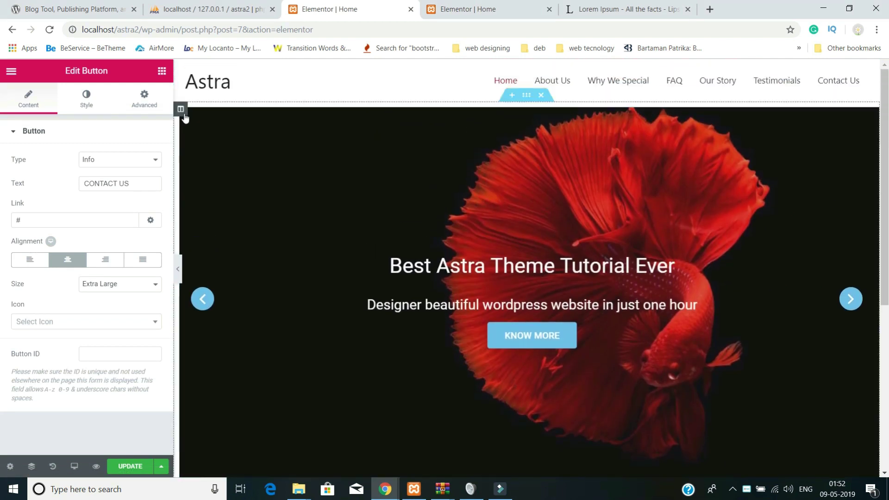
pyautogui.click(177, 272)
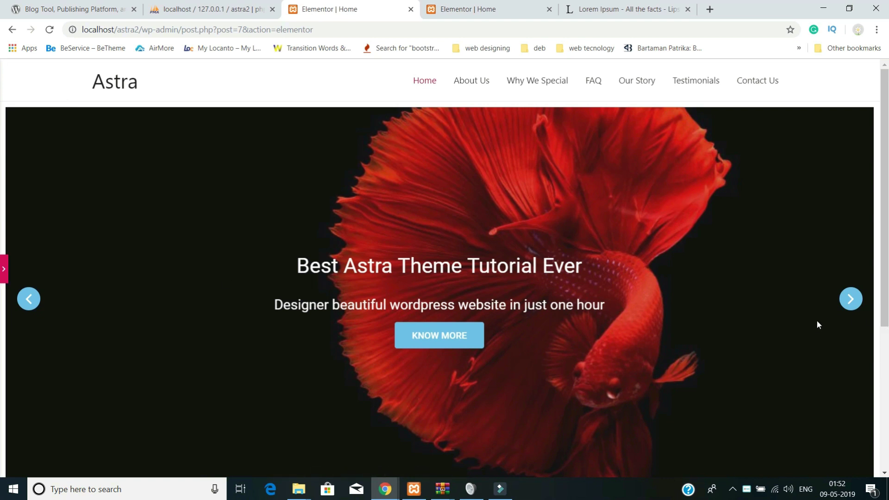
pyautogui.scroll(-3, 814, 322)
pyautogui.scroll(3, 654, 229)
pyautogui.click(3, 270)
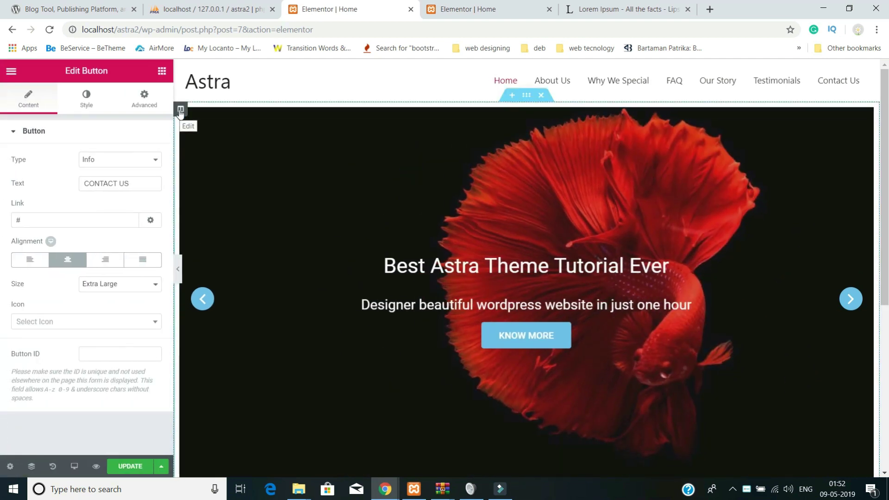
# - Set the hero slider column's padding to 0 on all sides and preview the result
pyautogui.click(181, 110)
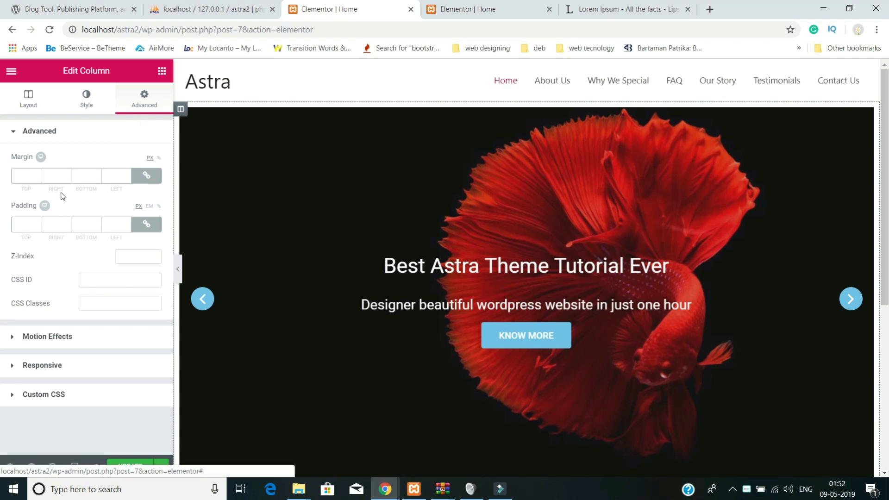
pyautogui.write('0')
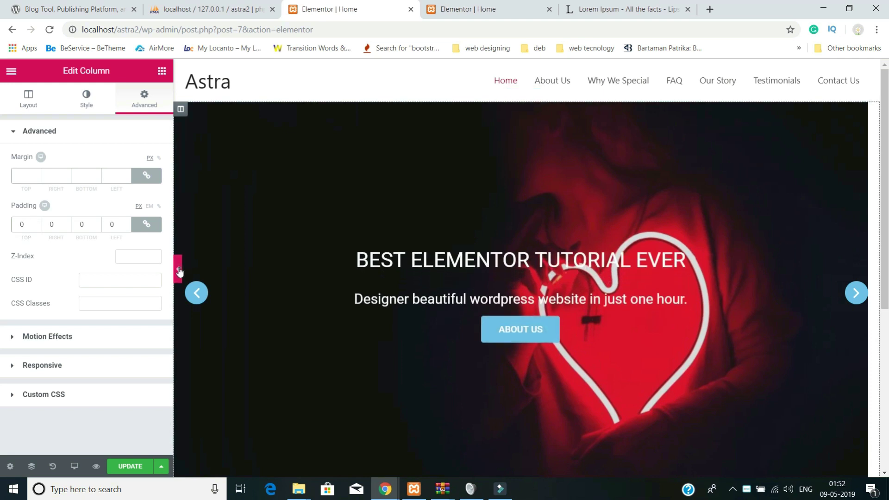
pyautogui.click(178, 268)
pyautogui.scroll(-3, 162, 333)
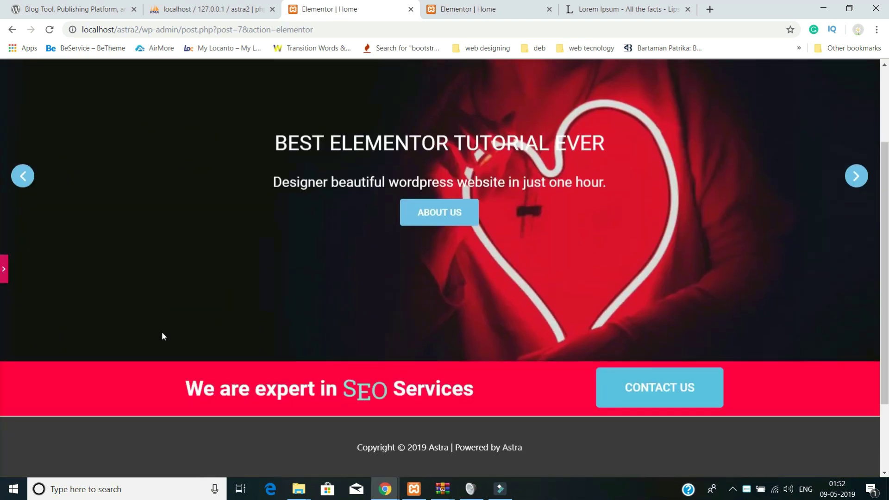
pyautogui.scroll(3, 162, 333)
pyautogui.scroll(-1, 42, 293)
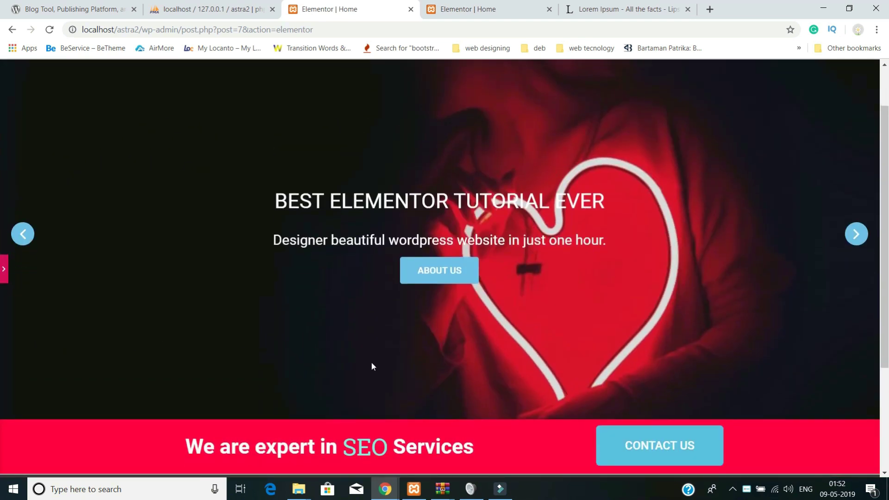
pyautogui.scroll(-1, 387, 399)
pyautogui.scroll(2, 463, 403)
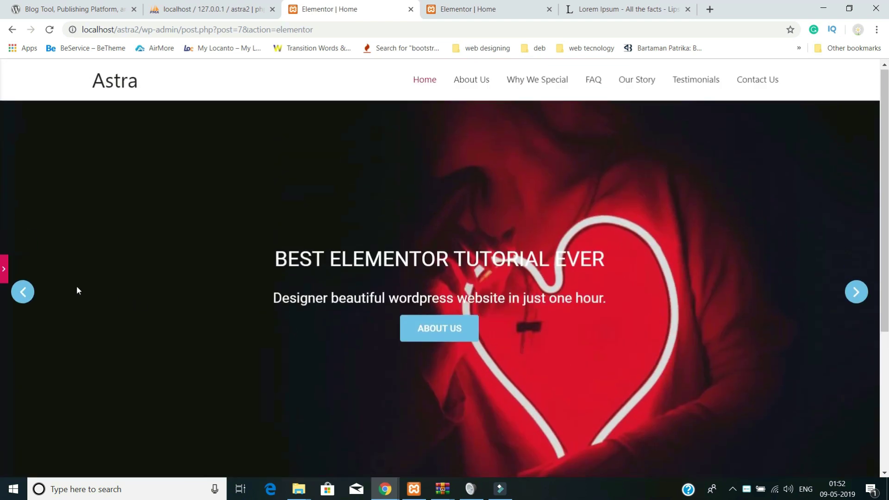
pyautogui.click(4, 270)
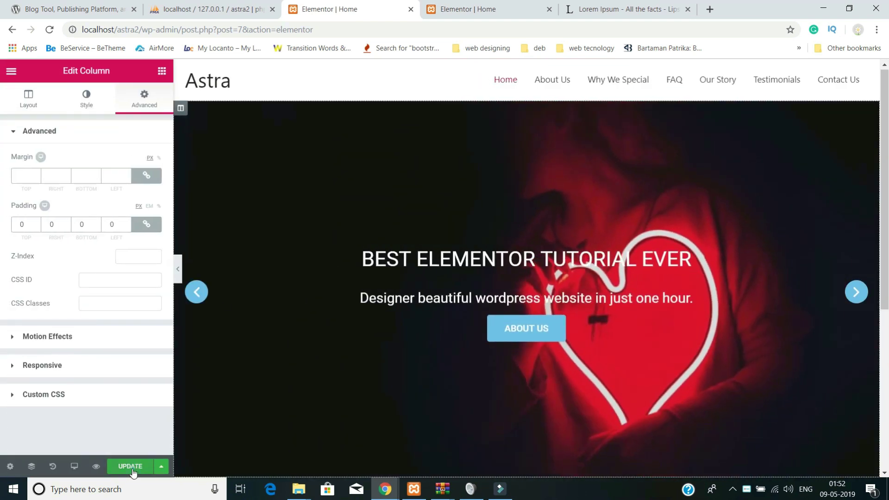
pyautogui.scroll(-3, 387, 399)
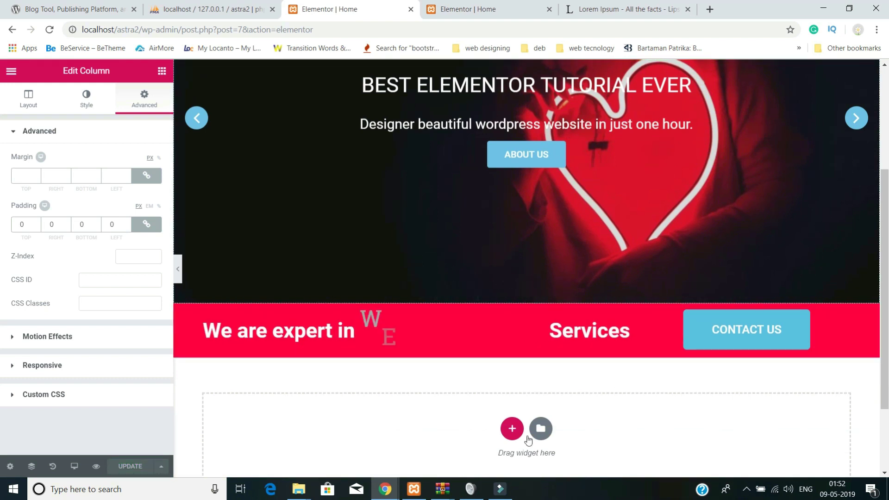
# - Add a one-column section below the red banner holding a centre-aligned 'About Us' Heading widget
pyautogui.click(513, 430)
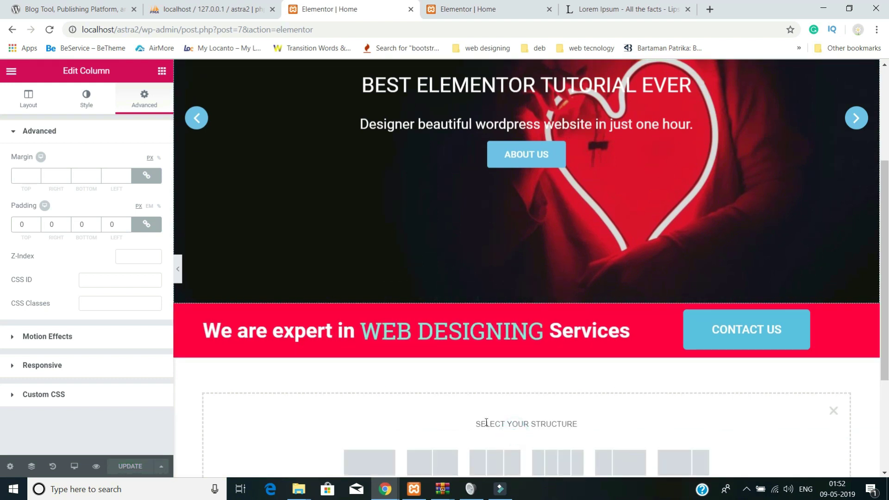
pyautogui.scroll(-3, 486, 422)
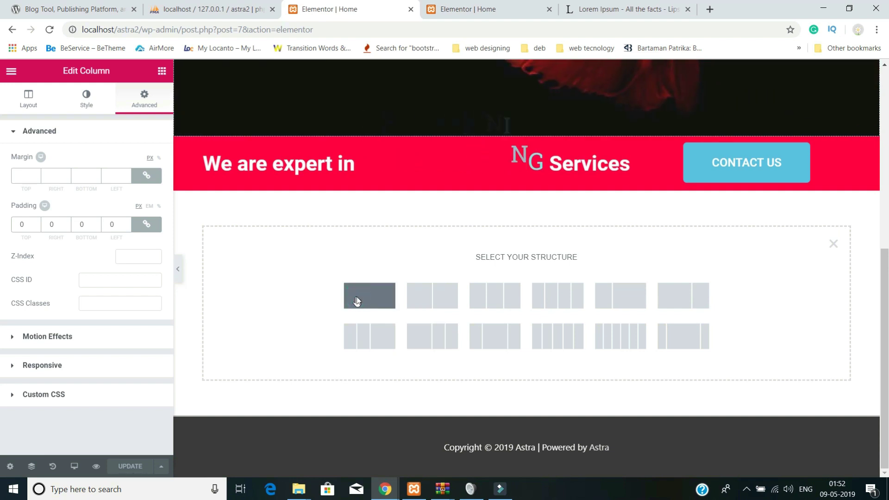
pyautogui.click(356, 300)
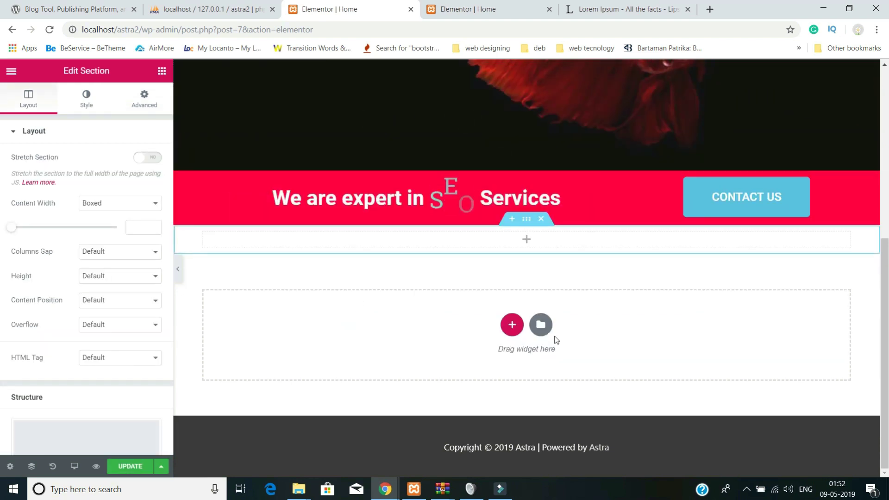
pyautogui.click(527, 240)
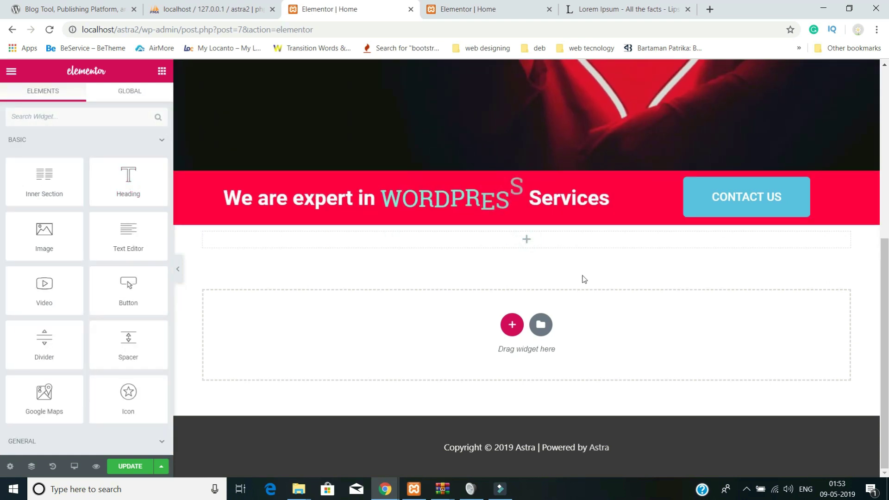
pyautogui.moveTo(128, 177); pyautogui.dragTo(493, 243)
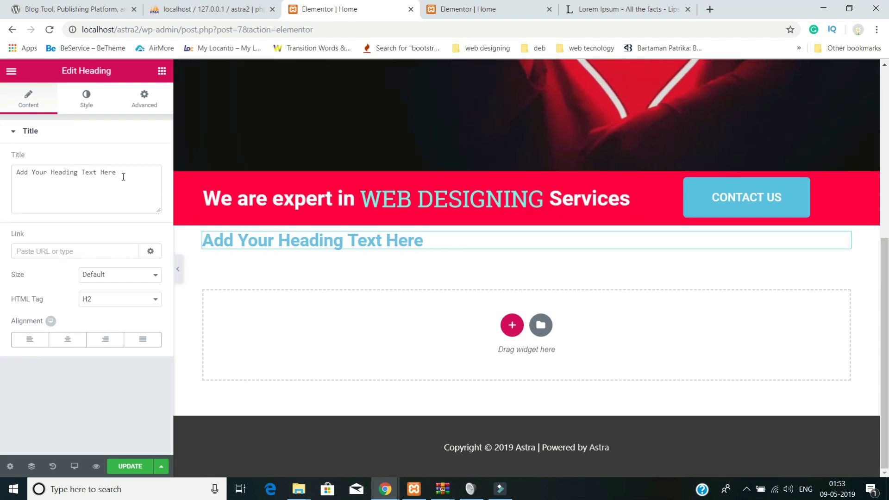
pyautogui.moveTo(42, 161); pyautogui.dragTo(1, 155)
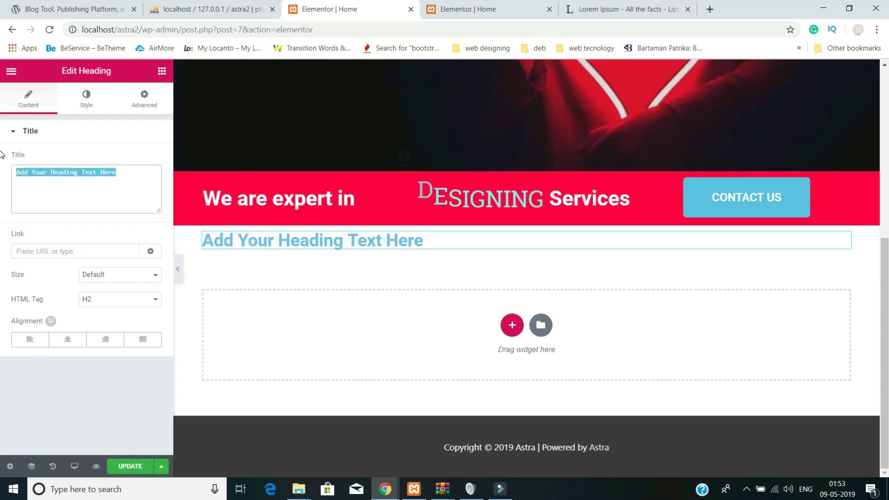
pyautogui.write('Abou')
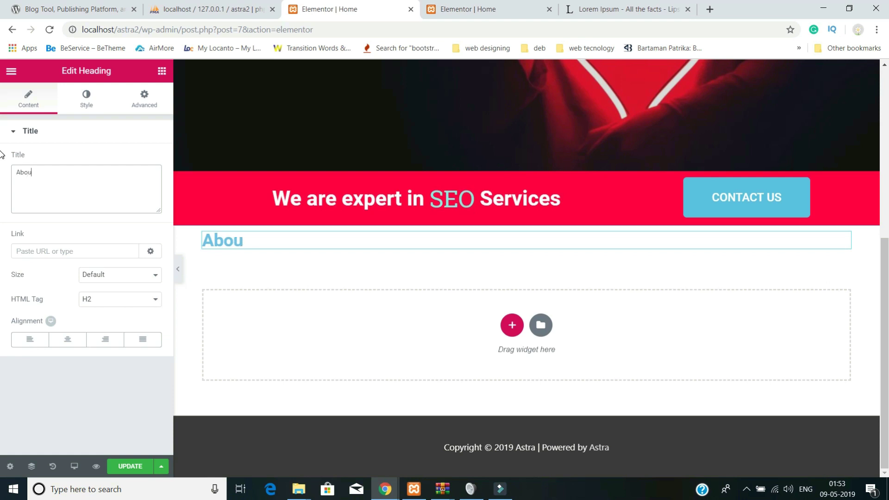
pyautogui.write('t Us')
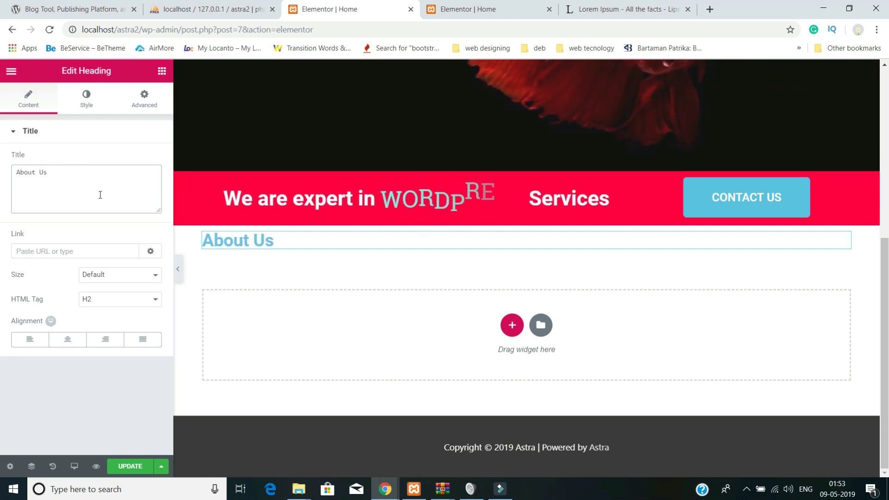
pyautogui.click(73, 341)
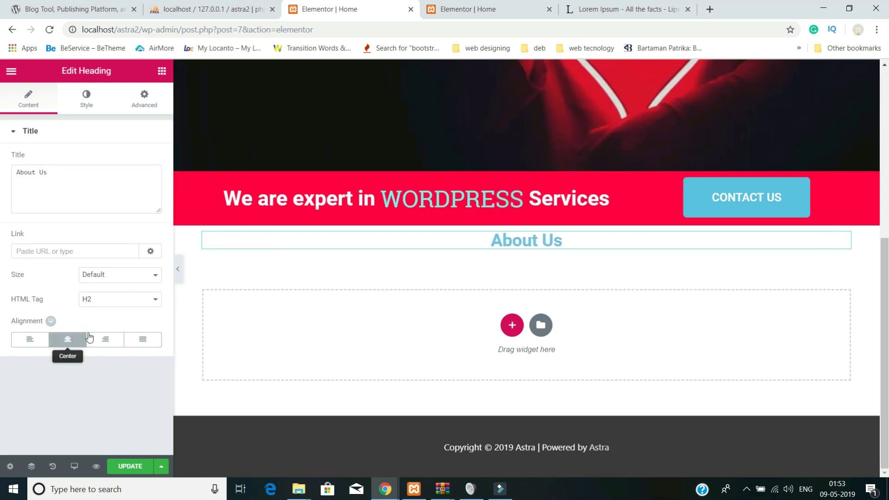
# - Colour the About Us heading pink (#ff0745)
pyautogui.click(88, 99)
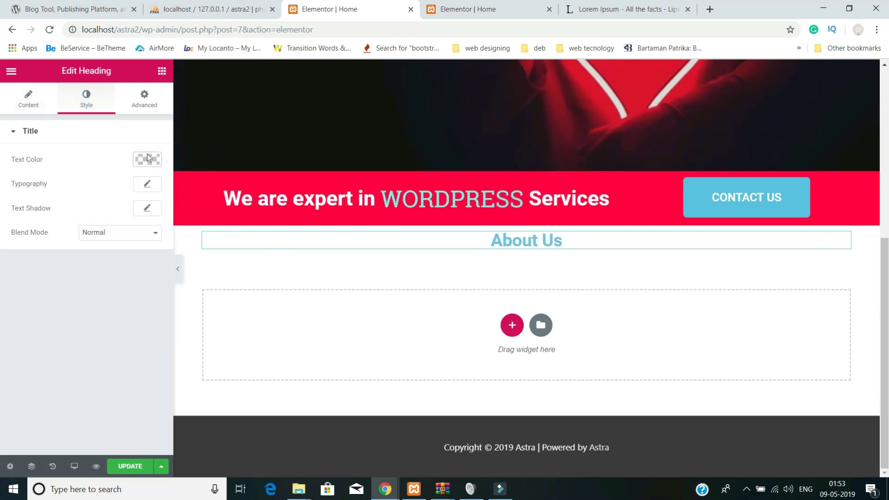
pyautogui.click(147, 157)
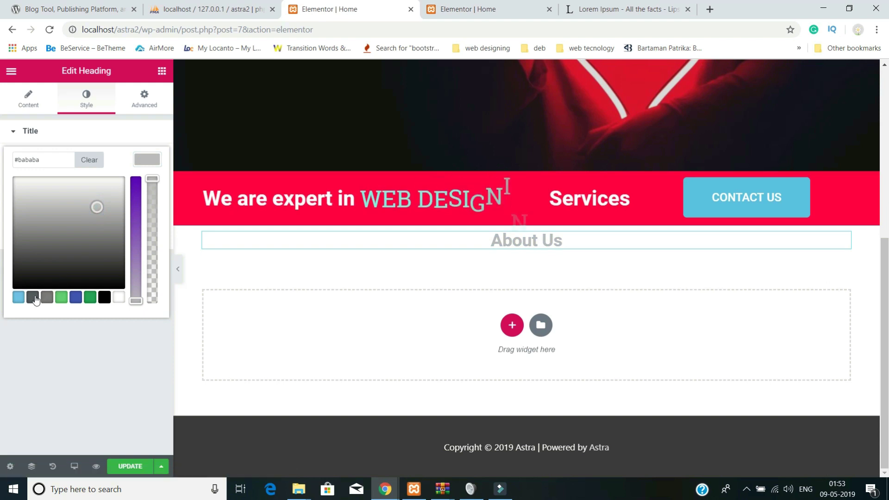
pyautogui.click(61, 297)
pyautogui.moveTo(79, 285)
pyautogui.mouseDown()
pyautogui.moveTo(121, 205)
pyautogui.moveTo(126, 162)
pyautogui.mouseUp()
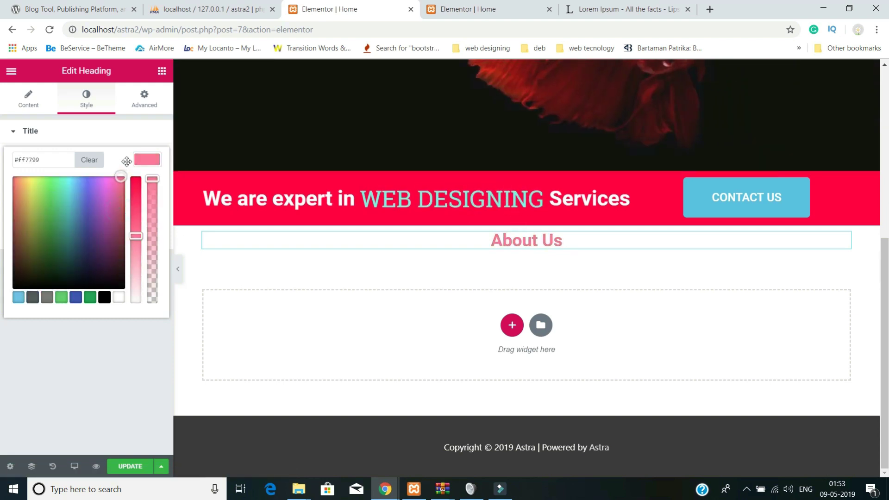
pyautogui.moveTo(132, 237); pyautogui.dragTo(139, 171)
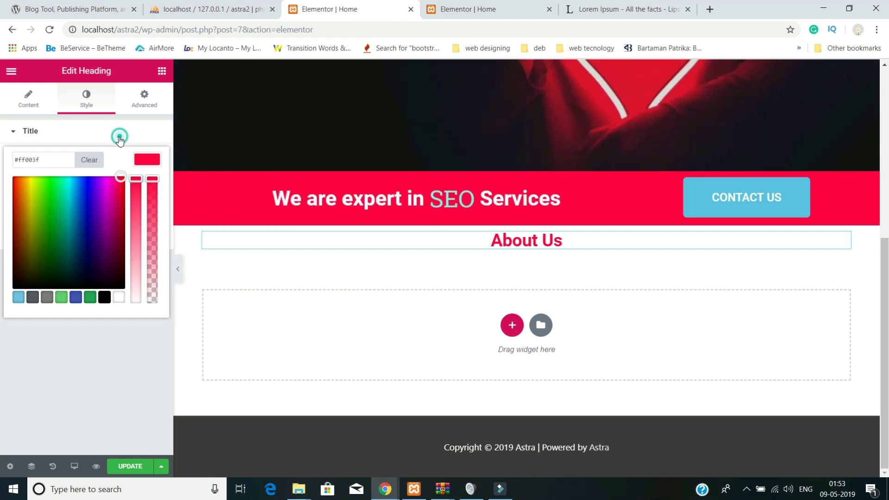
pyautogui.click(120, 142)
# - Set the heading's font size to 40 and its top margin alone to 40
pyautogui.click(147, 187)
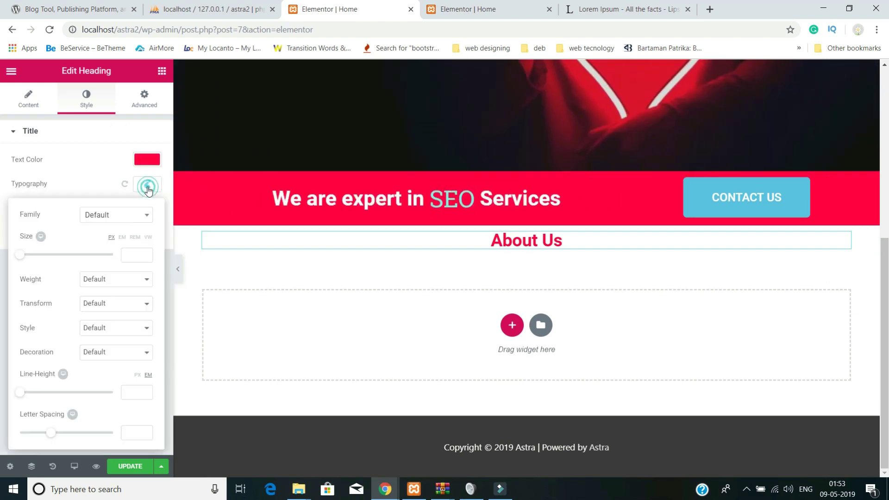
pyautogui.click(129, 254)
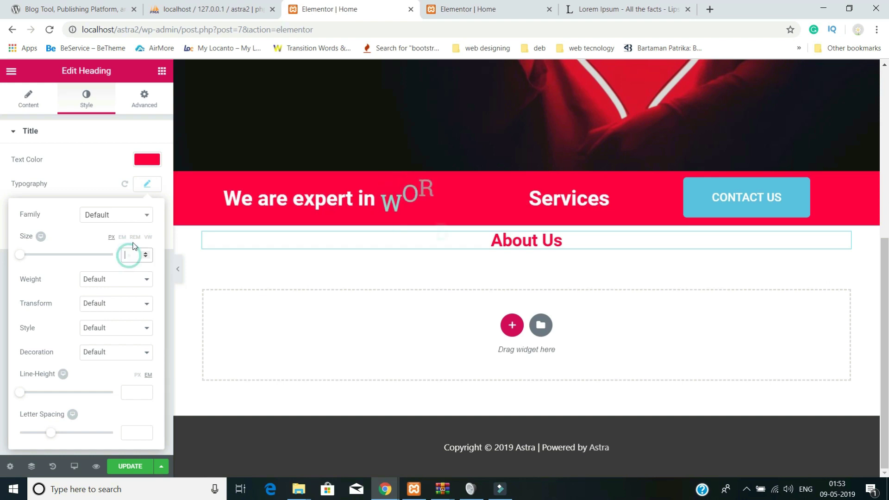
pyautogui.write('40')
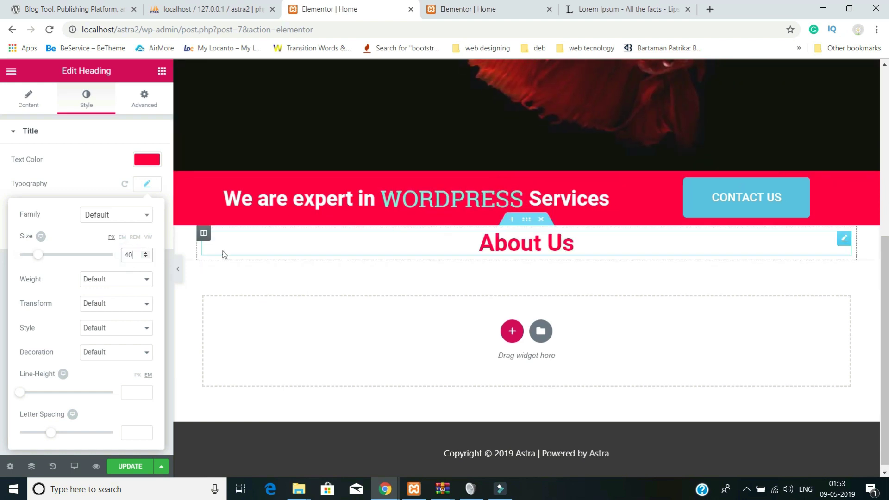
pyautogui.click(149, 106)
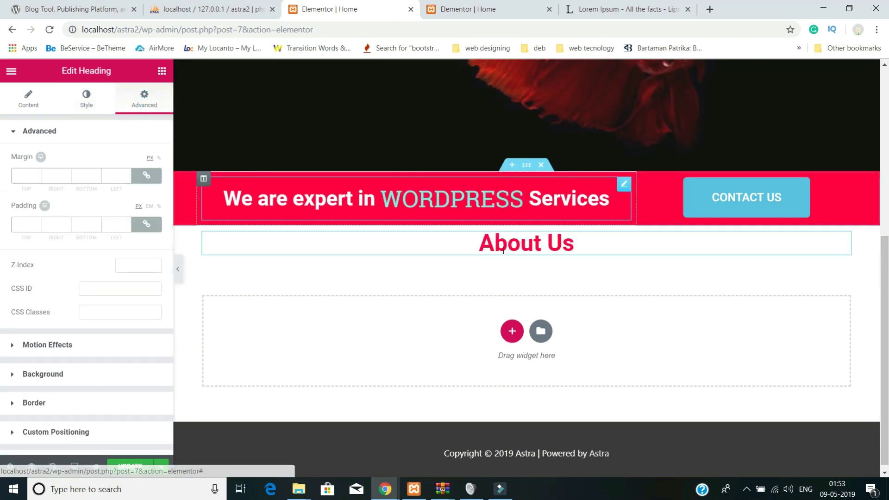
pyautogui.click(27, 179)
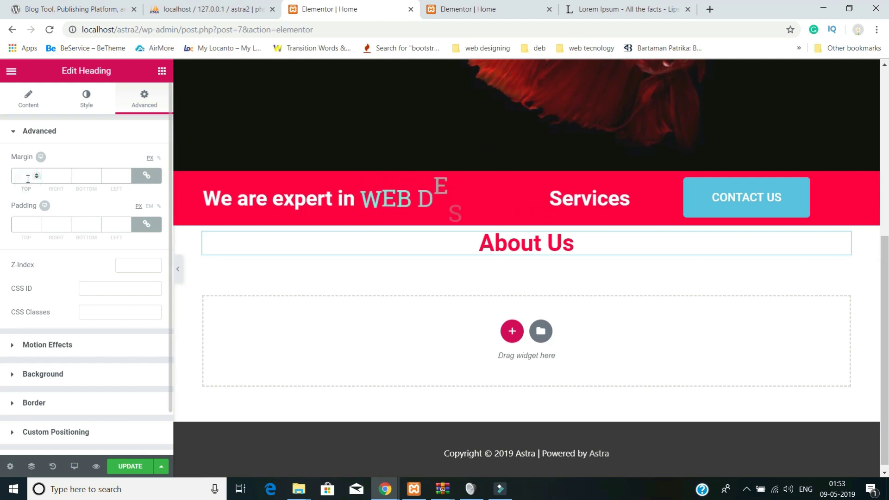
pyautogui.click(143, 176)
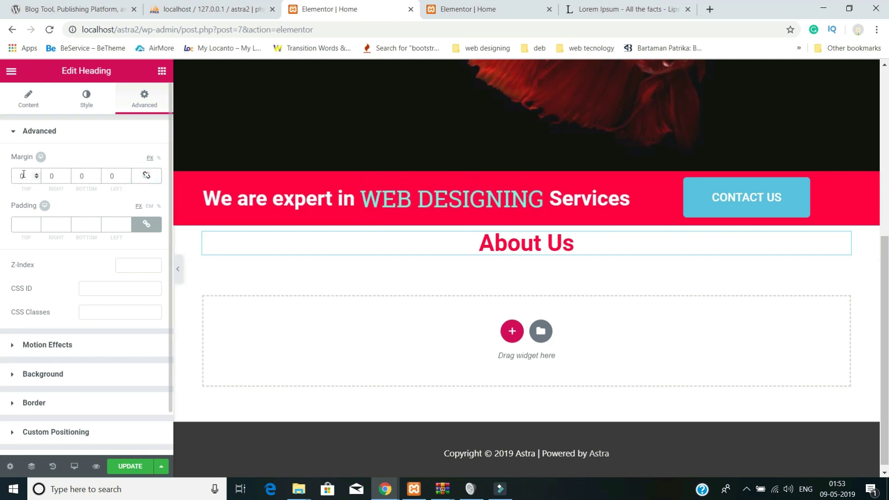
pyautogui.write('40')
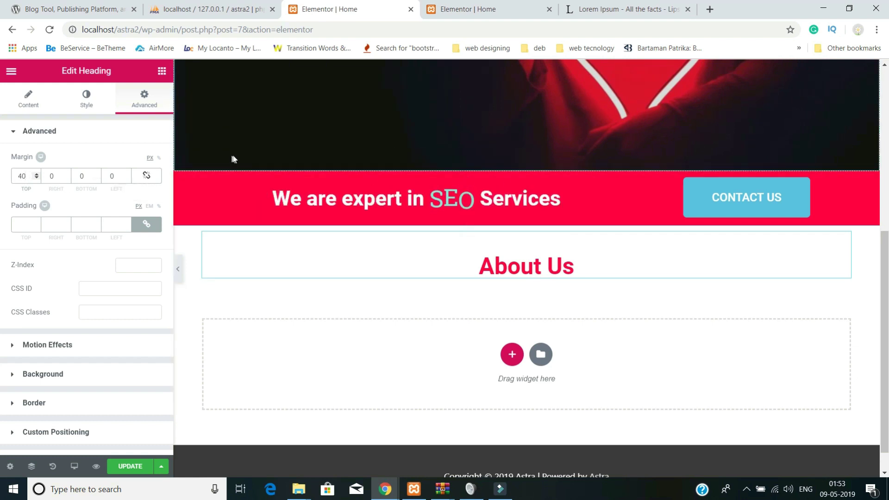
pyautogui.scroll(-1, 481, 324)
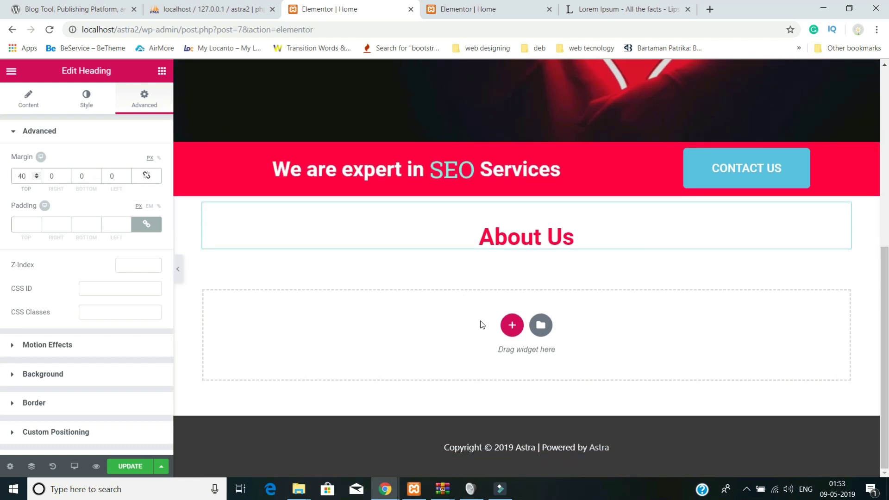
pyautogui.click(511, 327)
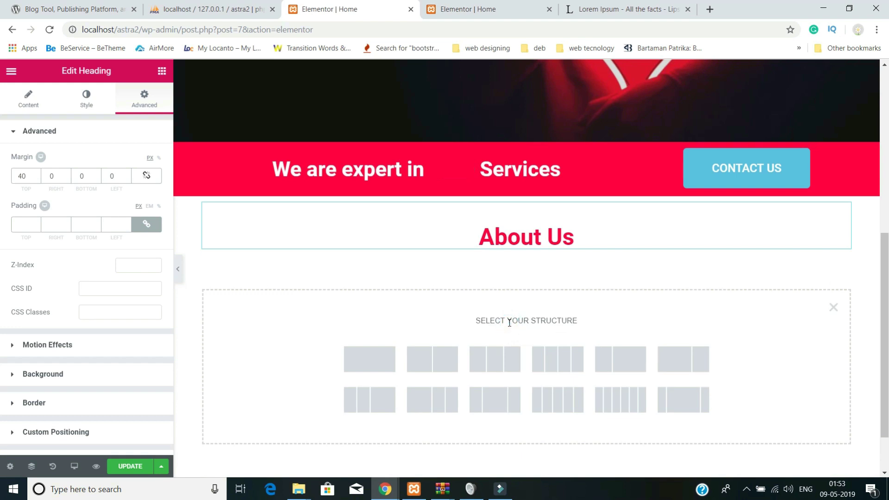
# - Insert a three-column section and place an Icon Box widget in its first column
pyautogui.scroll(-2, 648, 357)
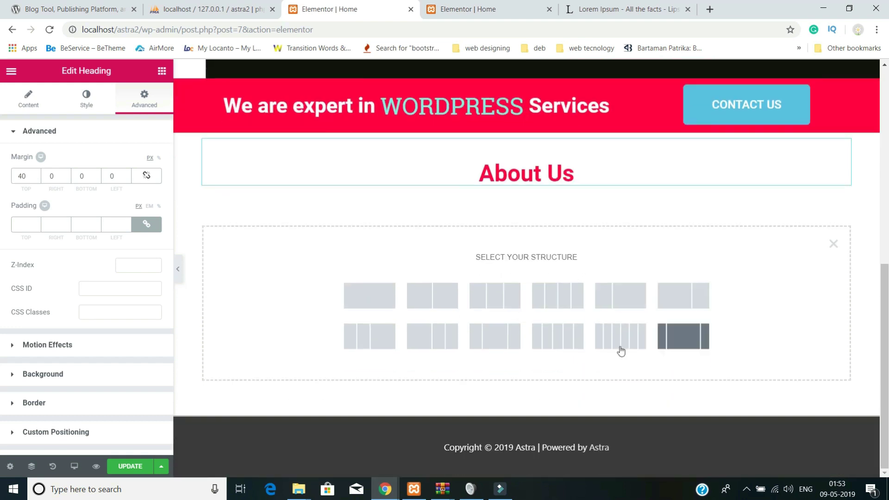
pyautogui.click(491, 306)
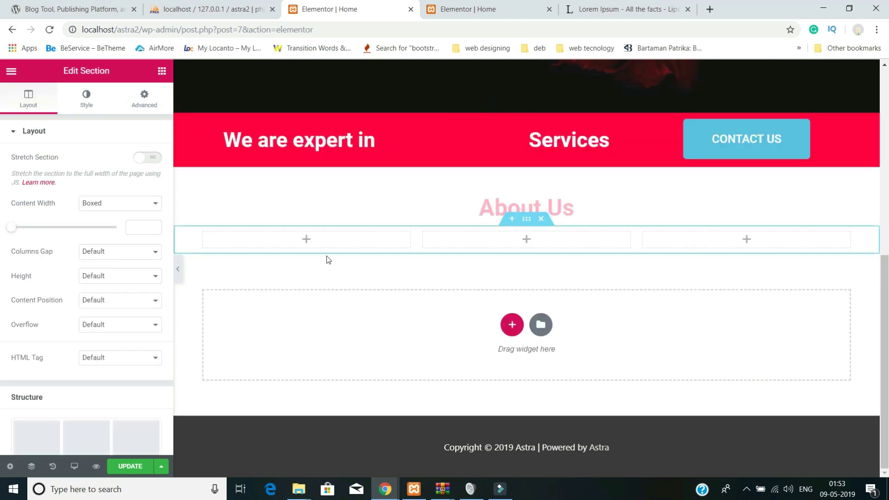
pyautogui.click(307, 240)
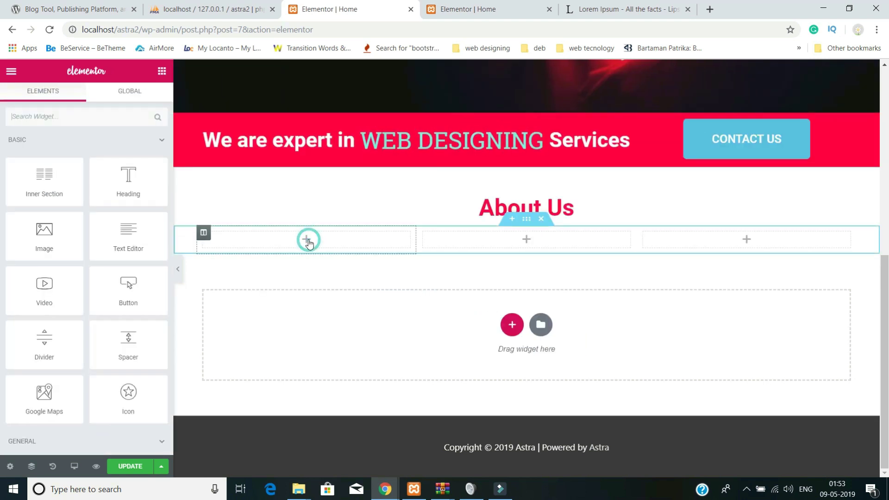
pyautogui.scroll(-2, 136, 233)
pyautogui.scroll(-2, 125, 275)
pyautogui.moveTo(127, 342); pyautogui.dragTo(301, 254)
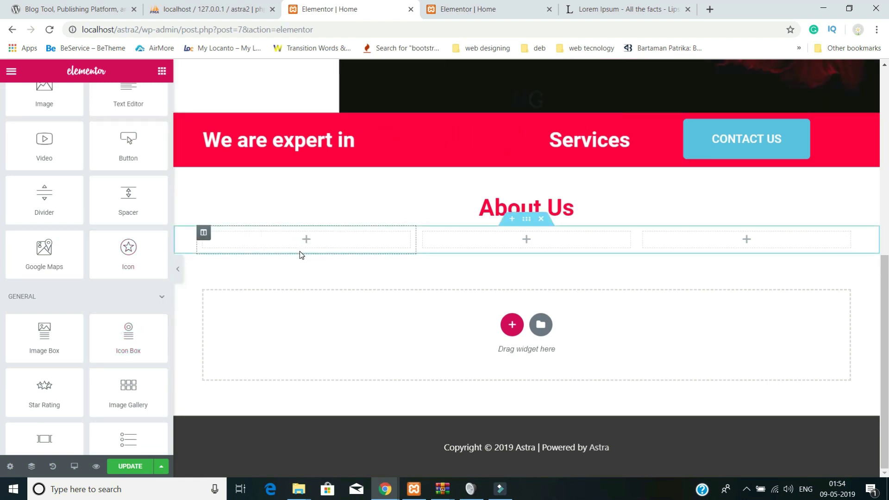
pyautogui.moveTo(128, 336); pyautogui.dragTo(306, 239)
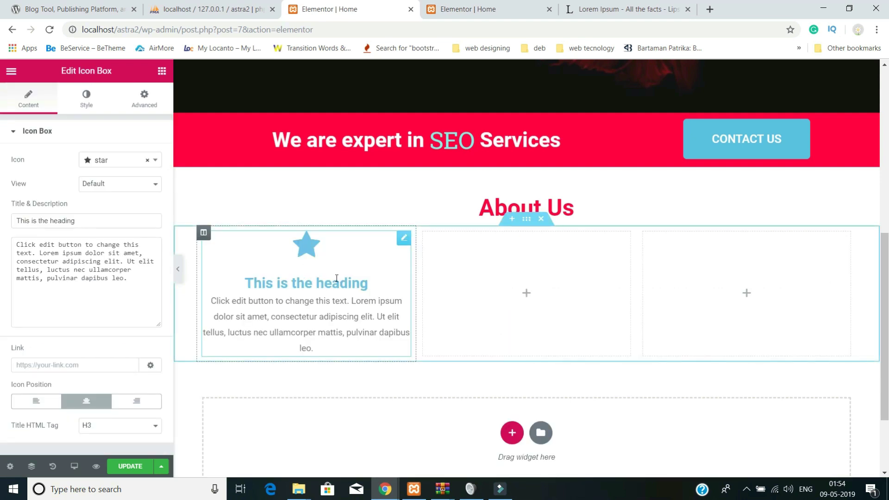
pyautogui.scroll(1, 330, 277)
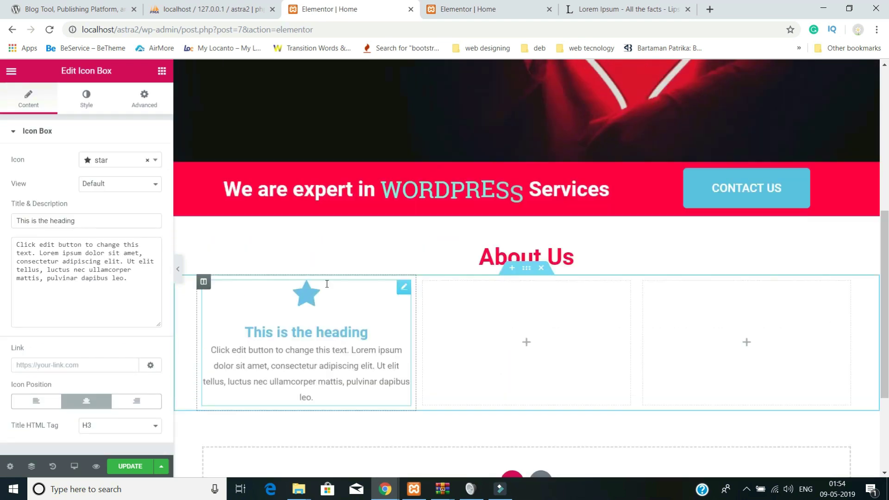
pyautogui.scroll(-2, 410, 421)
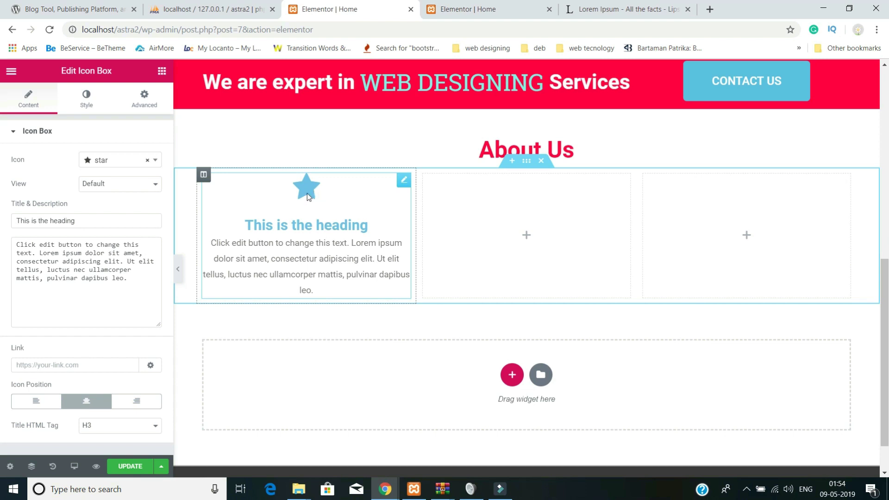
pyautogui.scroll(1, 332, 241)
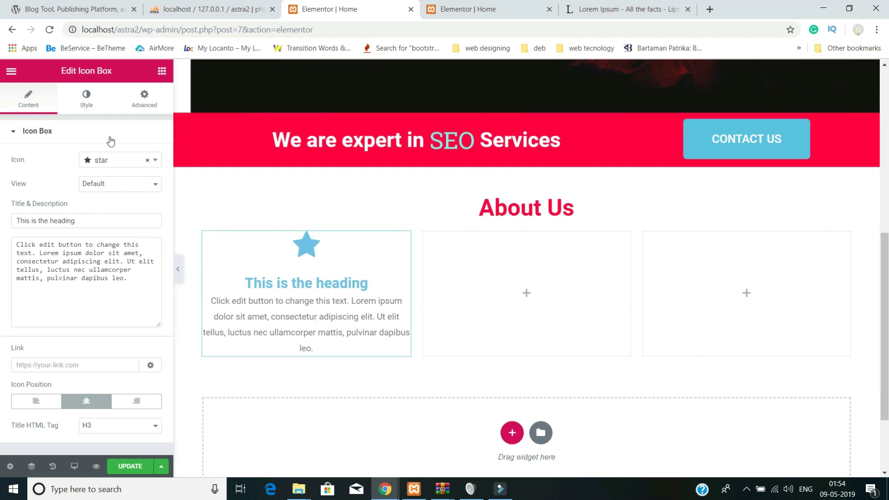
# - Set the star icon's normal primary colour to blue #4054b2
pyautogui.click(86, 99)
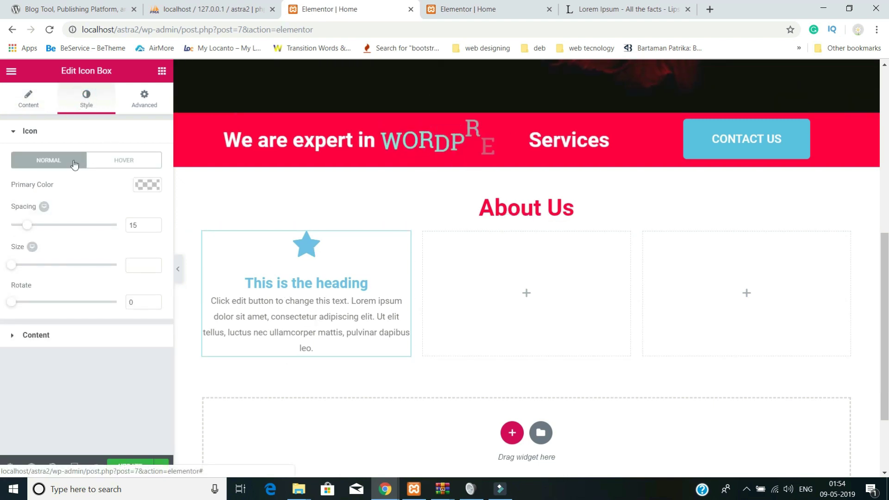
pyautogui.click(151, 191)
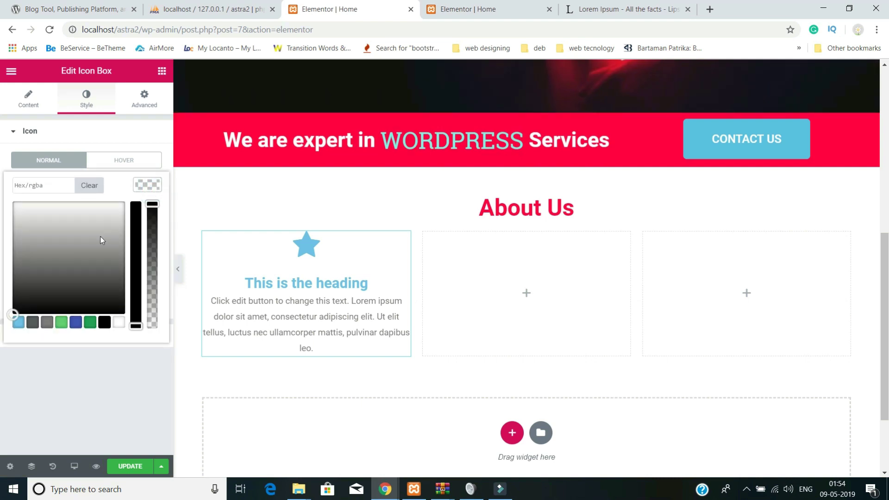
pyautogui.moveTo(100, 236); pyautogui.dragTo(76, 227)
pyautogui.click(70, 323)
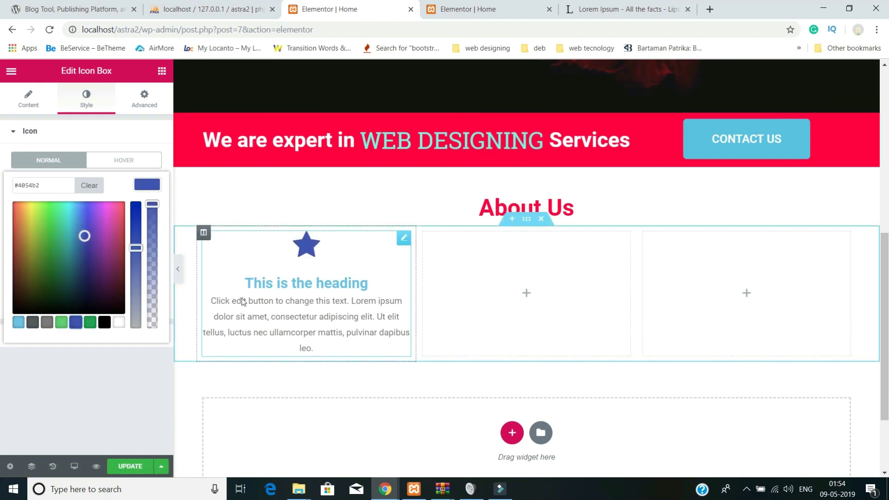
# - Make the star icon turn vivid blue #1d00ff on hover
pyautogui.click(125, 160)
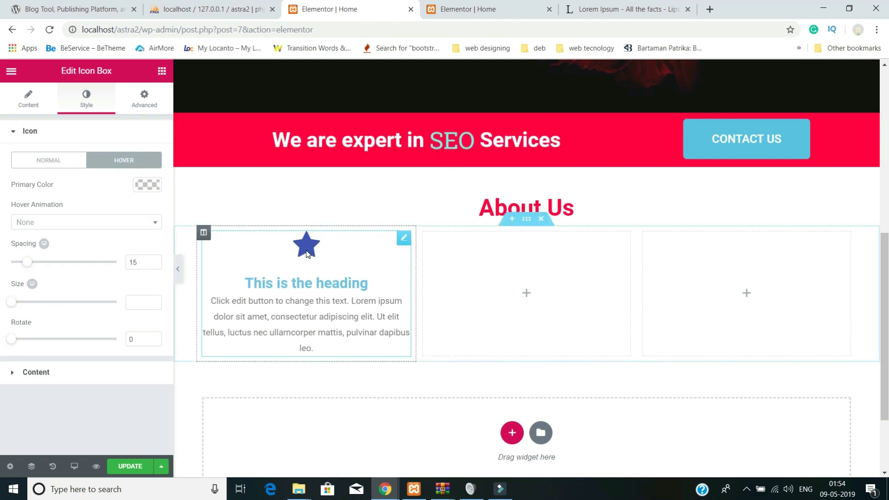
pyautogui.click(148, 185)
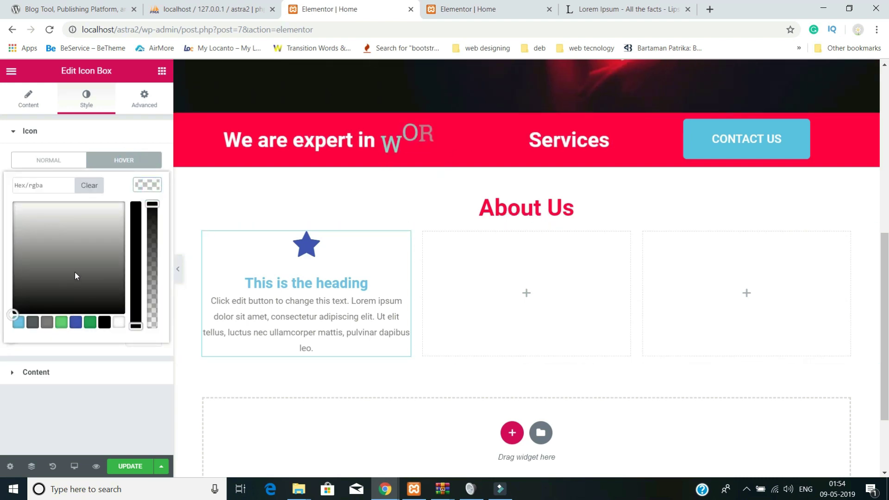
pyautogui.click(73, 271)
pyautogui.click(75, 322)
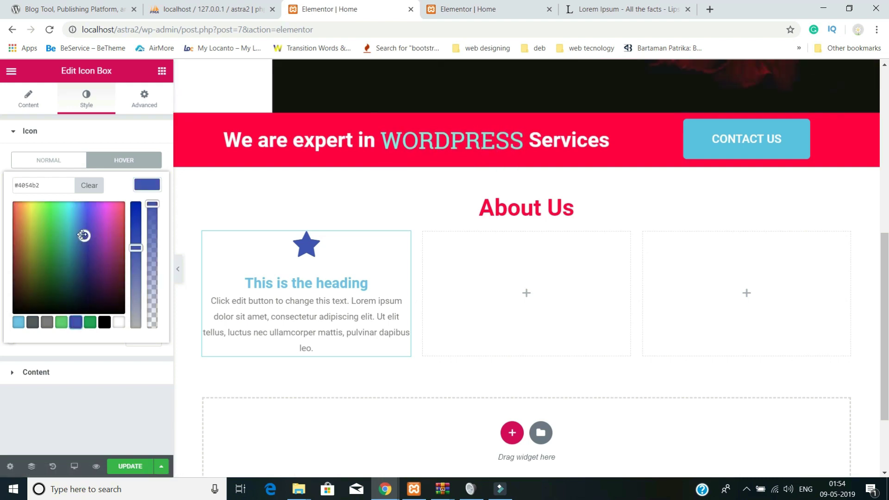
pyautogui.moveTo(85, 236); pyautogui.dragTo(90, 202)
pyautogui.moveTo(136, 245); pyautogui.dragTo(137, 190)
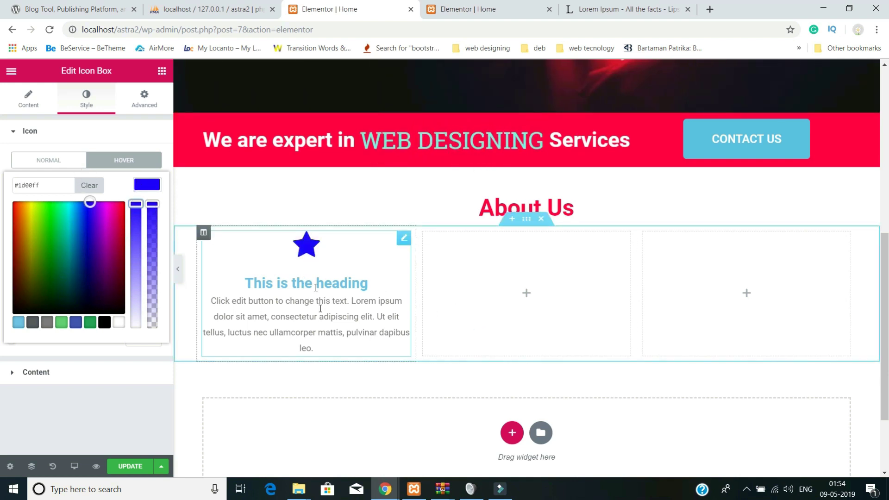
pyautogui.click(20, 376)
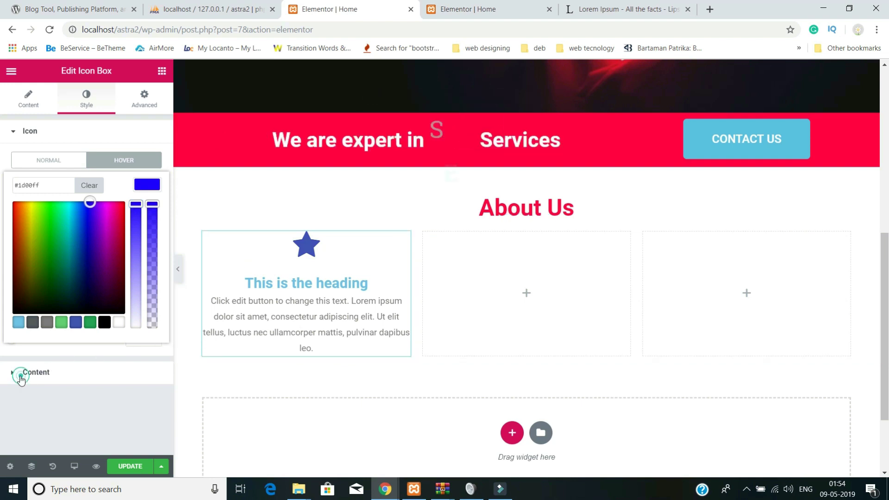
pyautogui.click(67, 383)
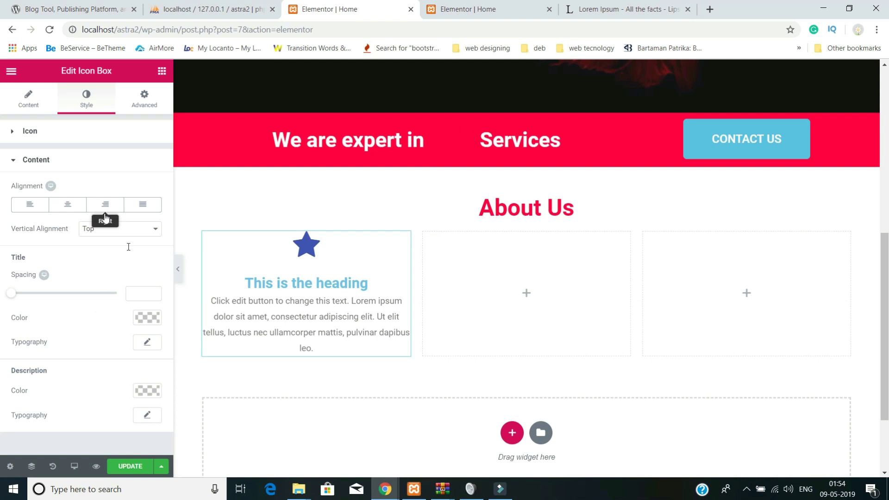
# - Set the icon box title 'This is the heading' to colour #ff003f
pyautogui.scroll(-1, 194, 350)
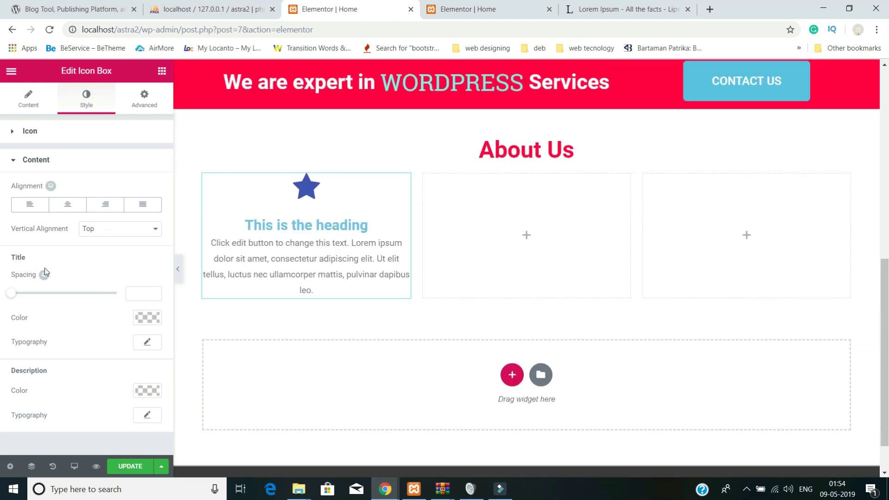
pyautogui.click(143, 318)
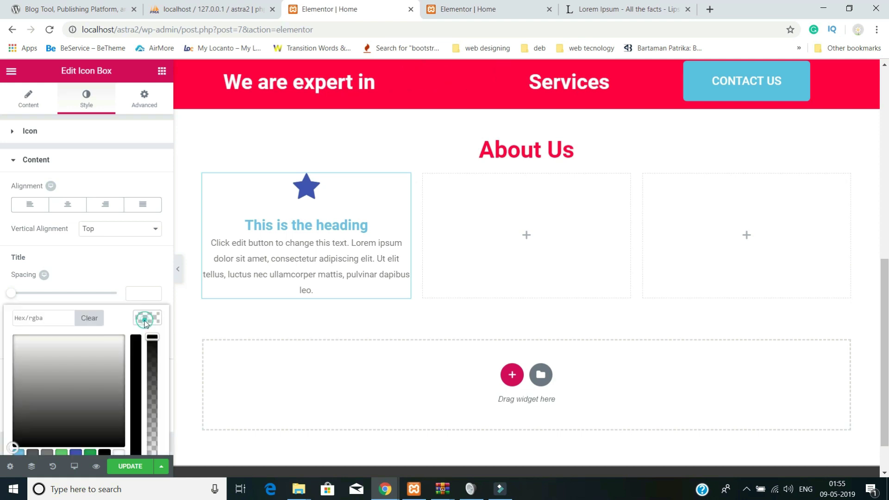
pyautogui.click(95, 359)
pyautogui.click(48, 450)
pyautogui.moveTo(106, 373); pyautogui.dragTo(119, 324)
pyautogui.click(136, 342)
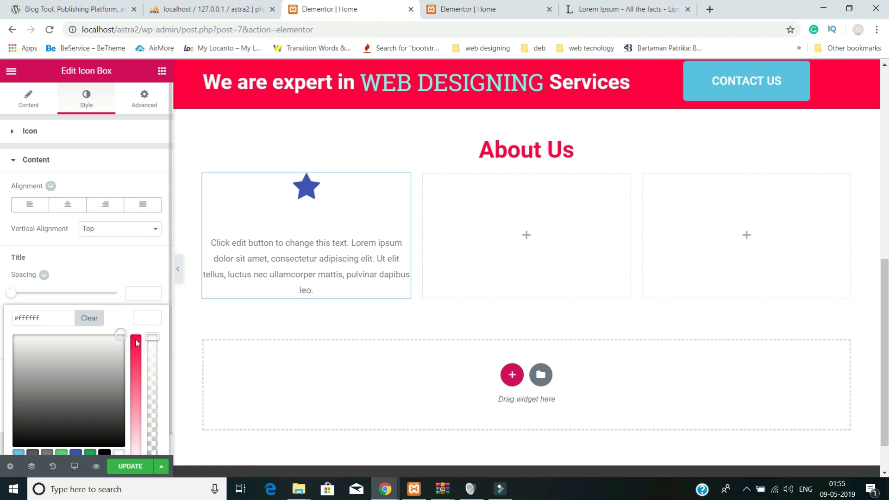
pyautogui.click(119, 350)
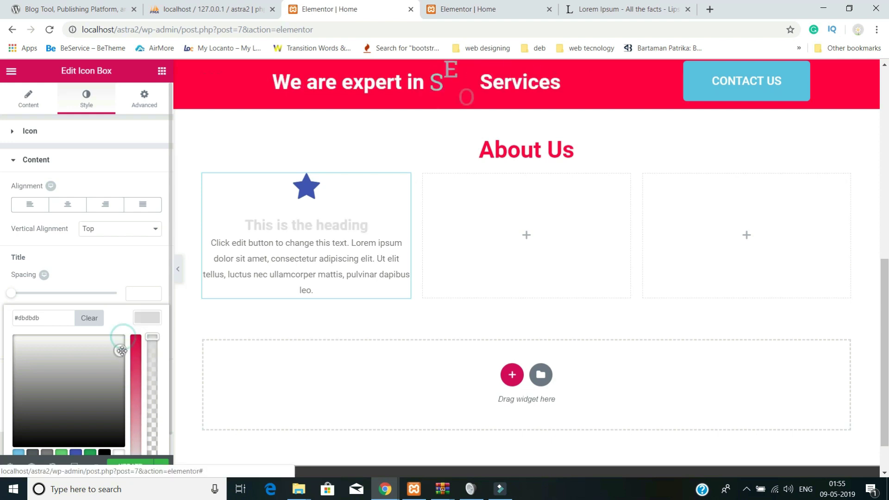
pyautogui.scroll(-1, 135, 396)
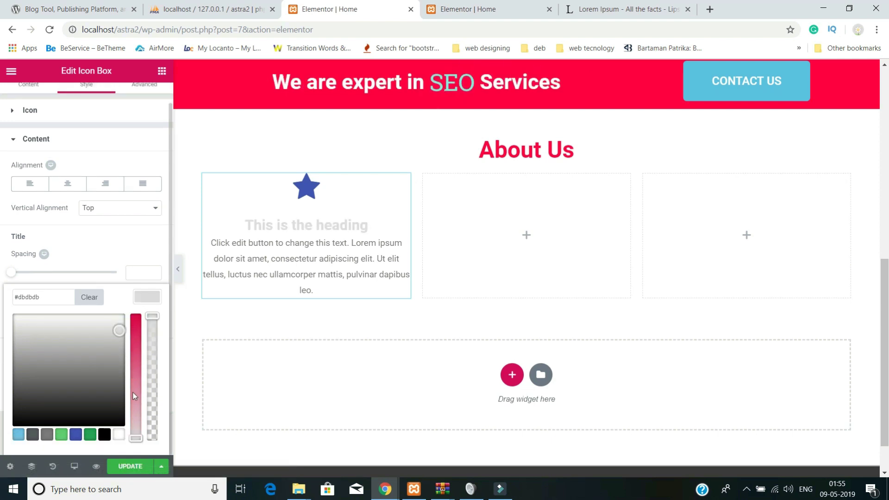
pyautogui.click(135, 437)
pyautogui.click(120, 315)
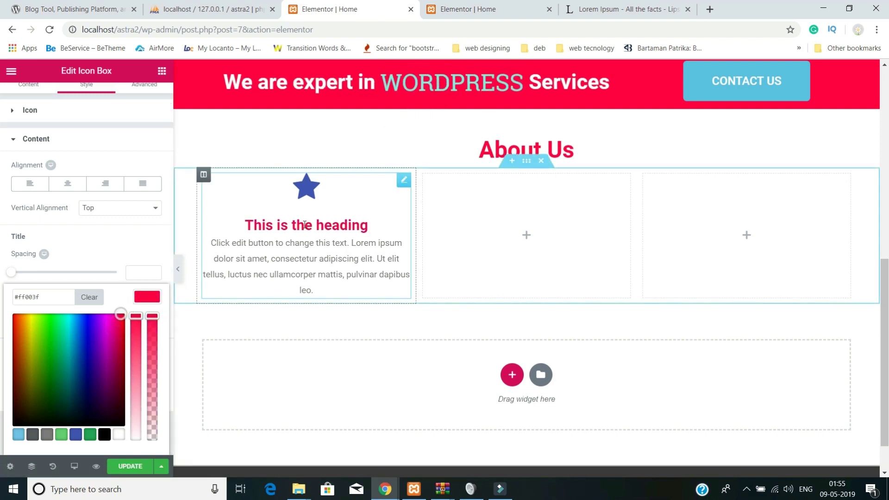
pyautogui.scroll(-1, 223, 298)
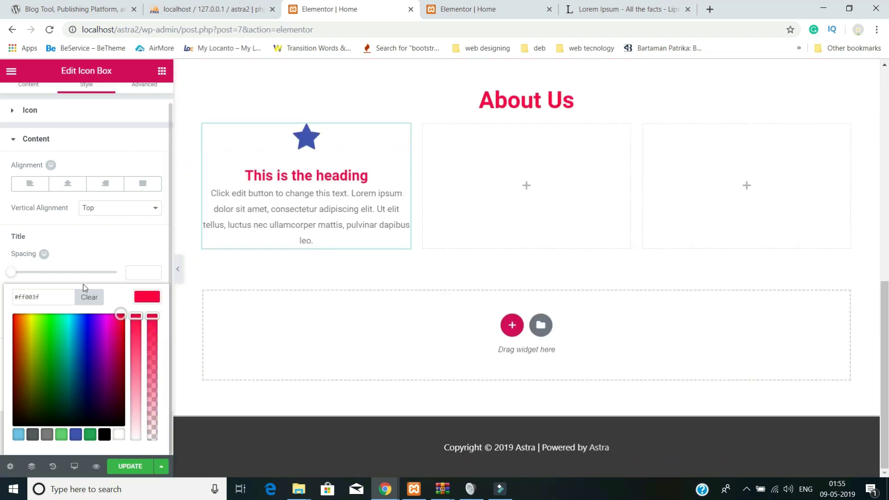
pyautogui.click(124, 247)
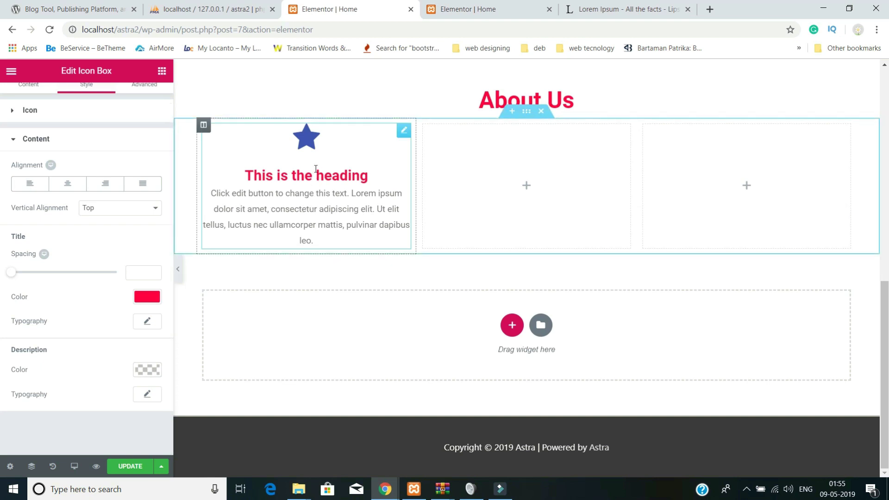
# - Copy the star icon box from its context menu and check its content settings
pyautogui.scroll(1, 346, 220)
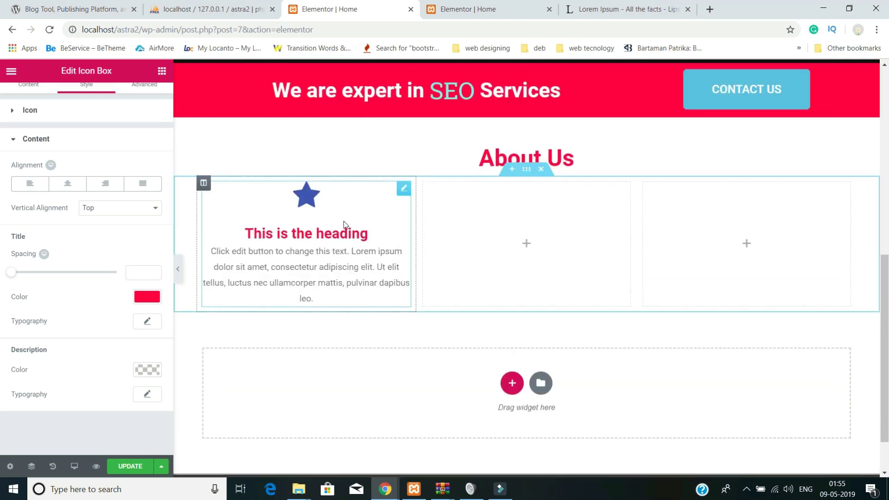
pyautogui.rightClick(343, 221)
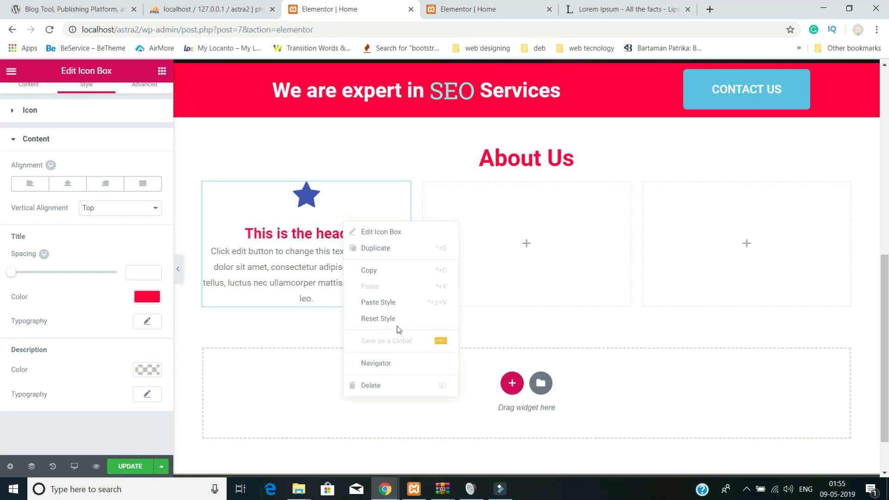
pyautogui.click(387, 274)
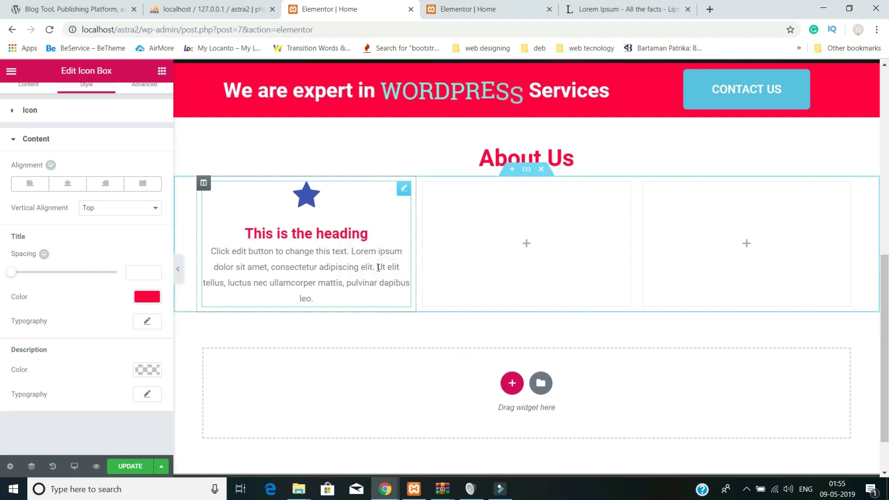
pyautogui.scroll(-1, 378, 273)
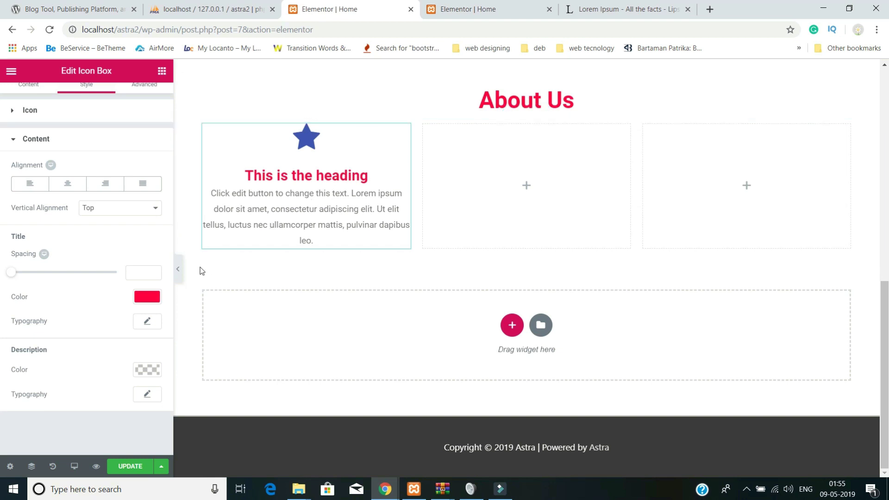
pyautogui.rightClick(332, 186)
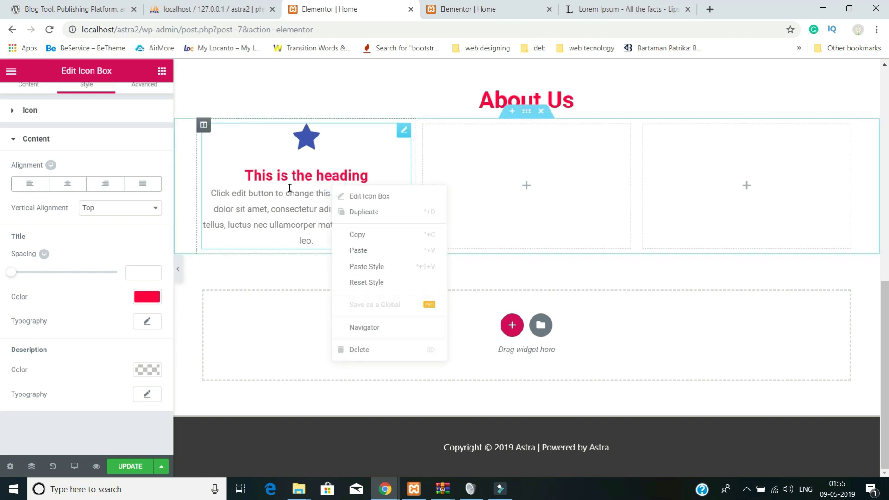
pyautogui.scroll(1, 51, 157)
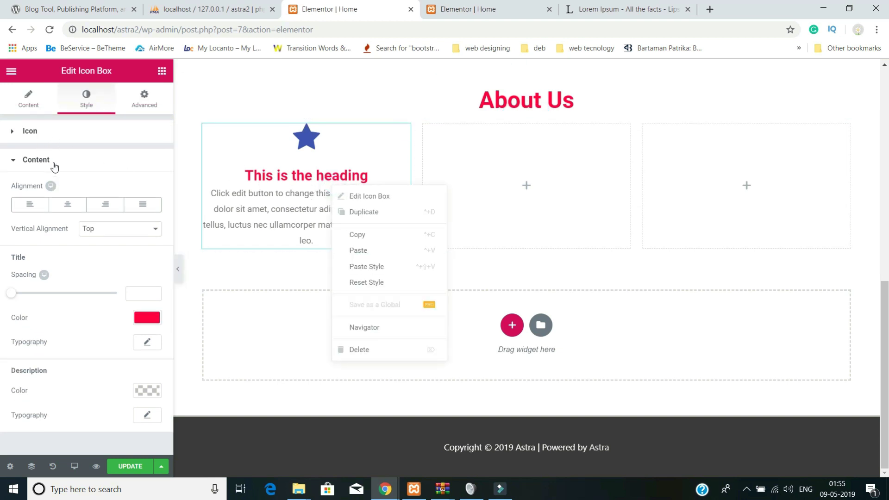
pyautogui.click(24, 105)
pyautogui.rightClick(346, 206)
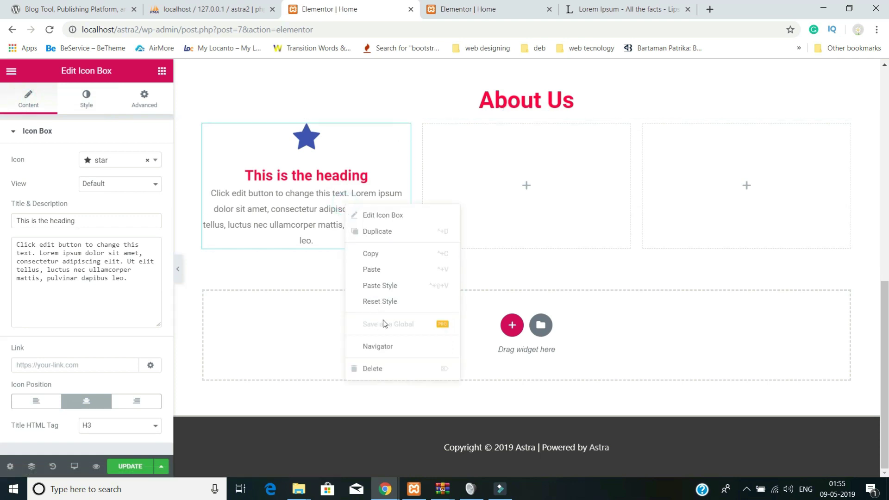
pyautogui.click(377, 253)
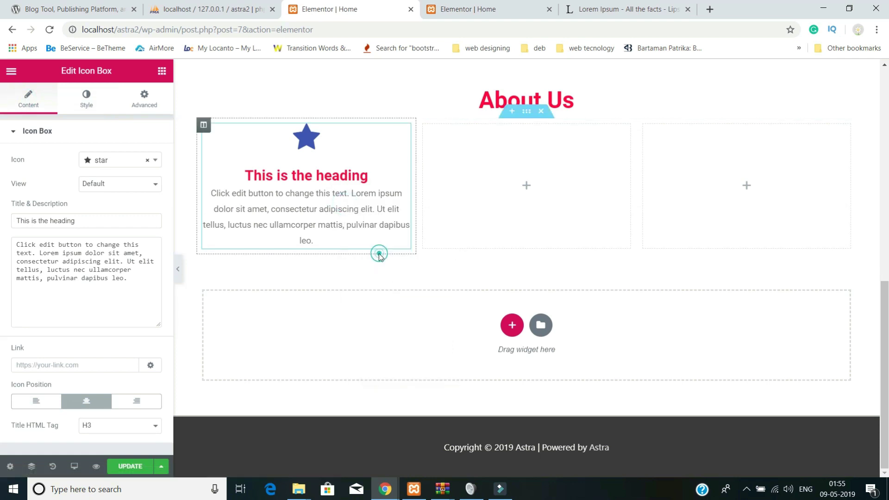
pyautogui.doubleClick(343, 202)
pyautogui.click(261, 151)
pyautogui.moveTo(261, 152); pyautogui.dragTo(462, 227)
# - Duplicate the icon box twice, arranging copies to fill the middle and right columns
pyautogui.rightClick(464, 159)
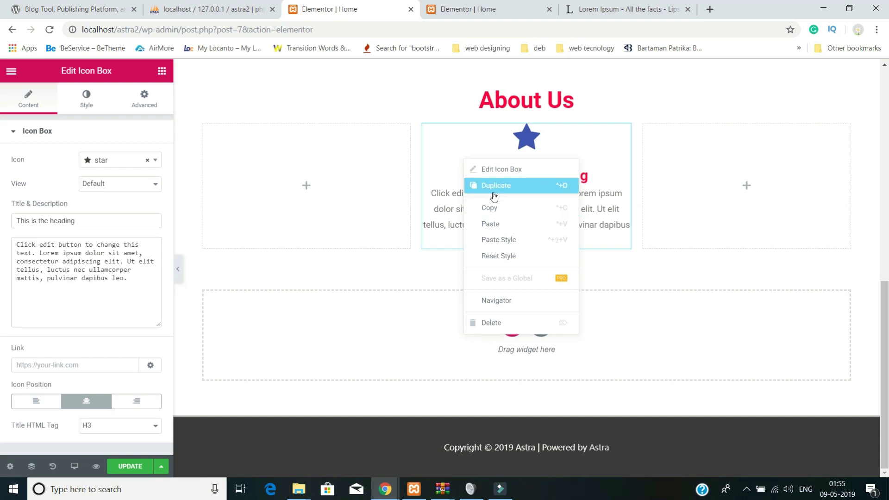
pyautogui.click(494, 190)
pyautogui.moveTo(465, 281); pyautogui.dragTo(315, 176)
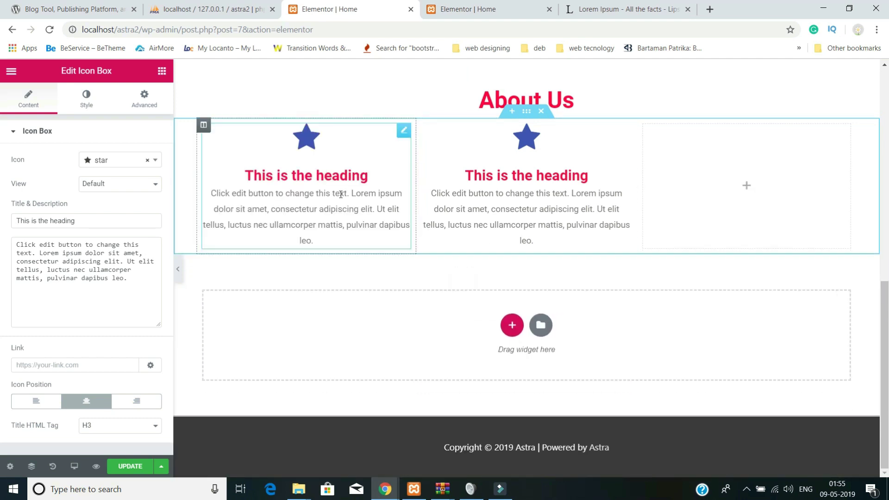
pyautogui.rightClick(508, 176)
pyautogui.click(539, 205)
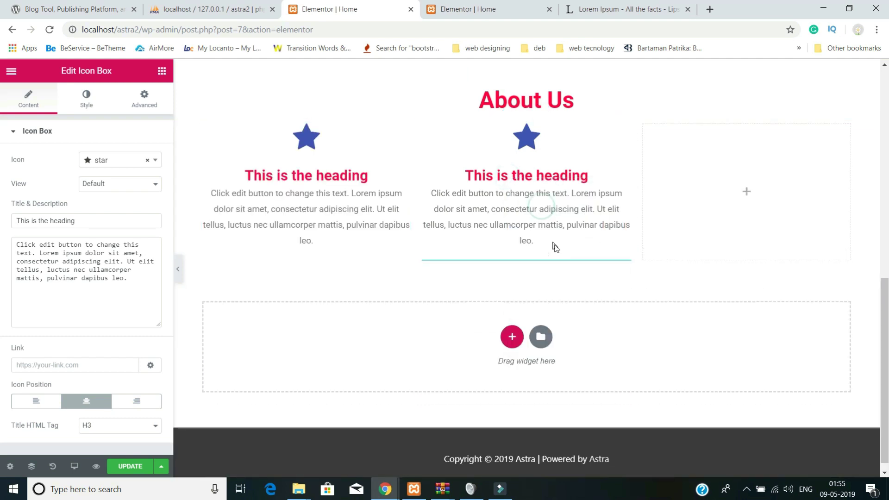
pyautogui.moveTo(570, 272); pyautogui.dragTo(704, 196)
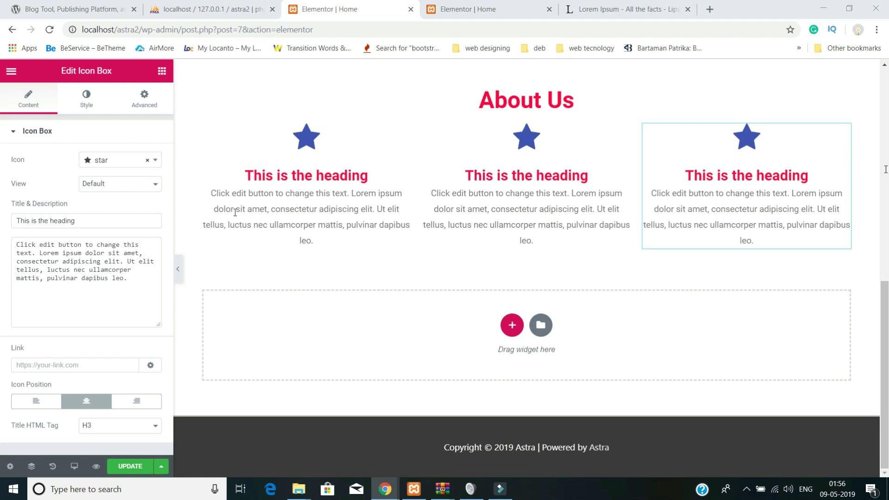
# - Retitle the middle icon box 'Sem Aenean Laoreet Ipsum' and give it the stumbleupon icon
pyautogui.click(504, 192)
pyautogui.tripleClick(82, 225)
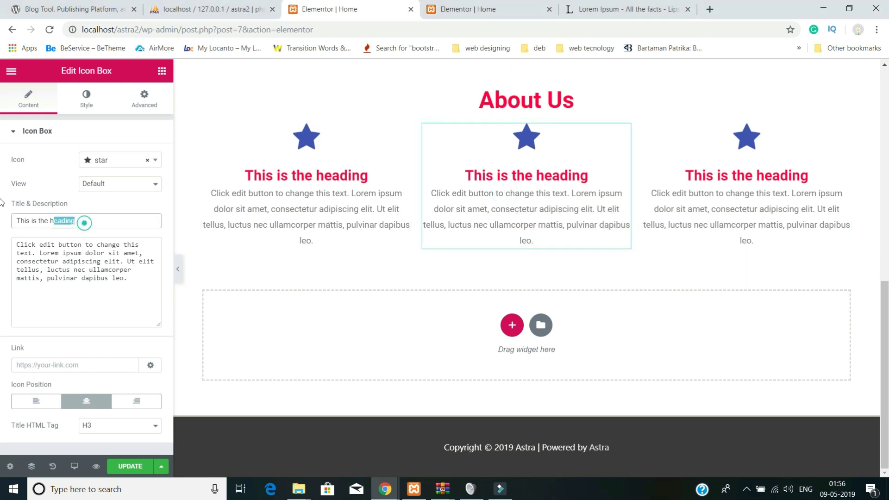
pyautogui.hotkey('ctrl', 'v')
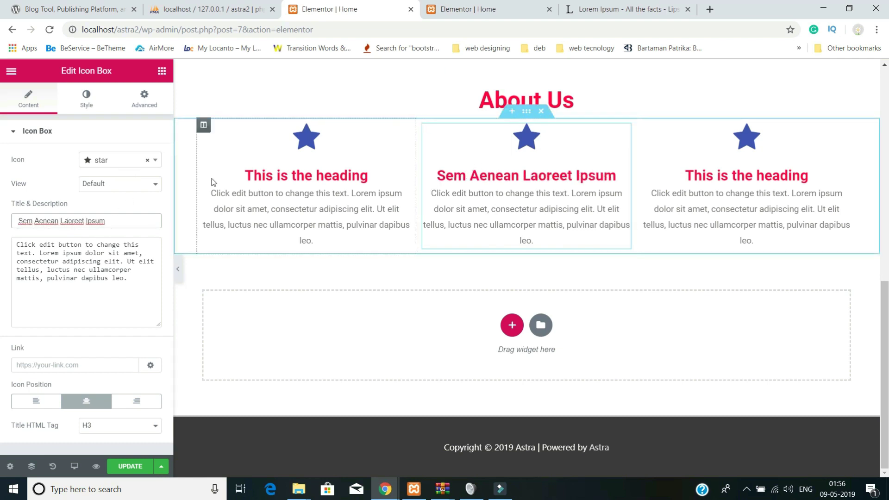
pyautogui.click(118, 160)
pyautogui.scroll(-5, 100, 241)
pyautogui.scroll(-3, 101, 241)
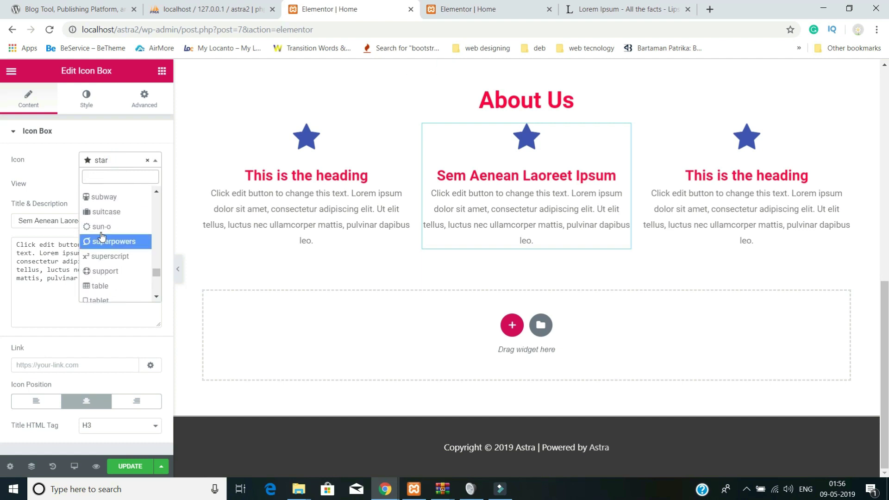
pyautogui.click(101, 200)
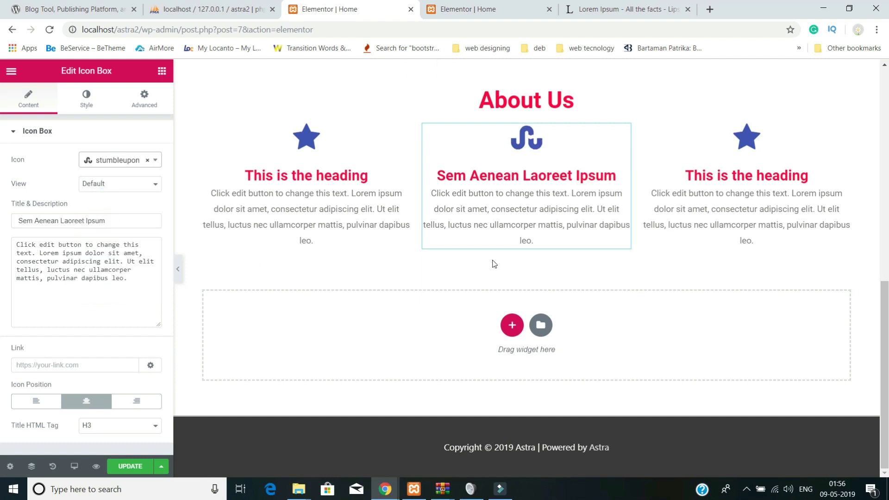
# - Retitle the right icon box 'Lacus Sit Amet Arcu Porta' with the tachometer icon
pyautogui.click(755, 186)
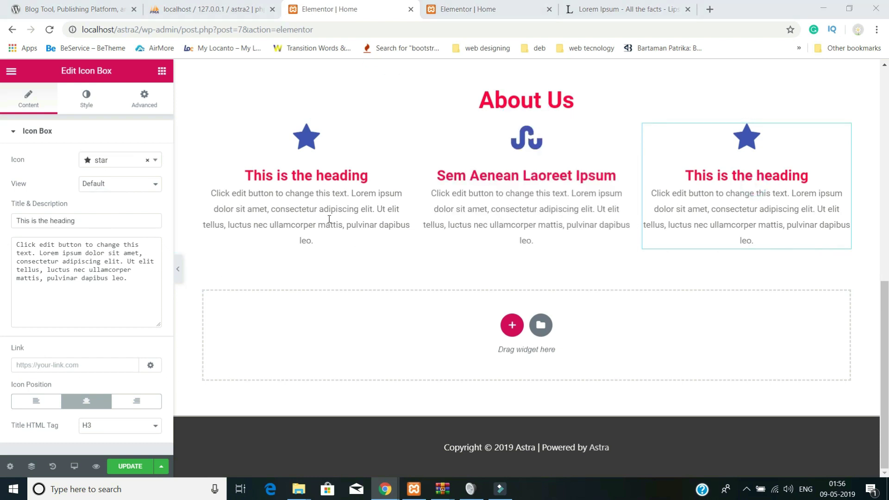
pyautogui.tripleClick(86, 224)
pyautogui.hotkey('ctrl', 'v')
pyautogui.click(103, 162)
pyautogui.scroll(-5, 104, 233)
pyautogui.scroll(-3, 105, 234)
pyautogui.click(112, 257)
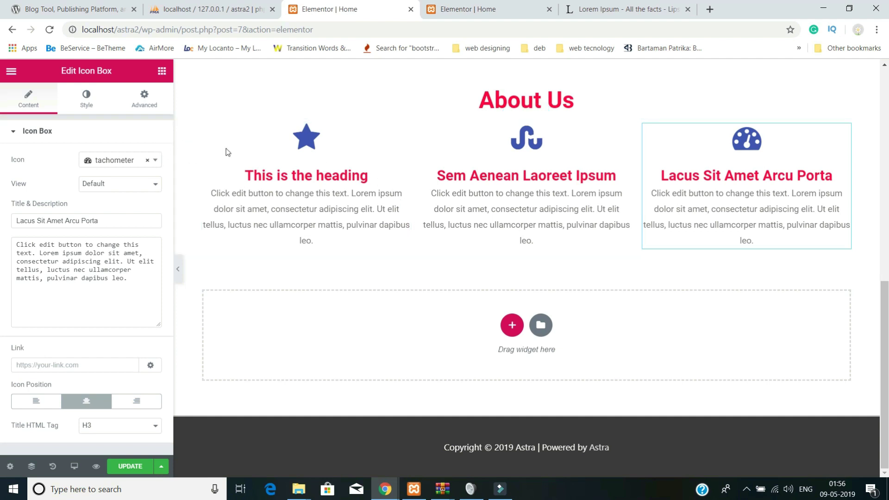
# - Duplicate the three-box About Us section so a copy sits beneath the original
pyautogui.rightClick(181, 163)
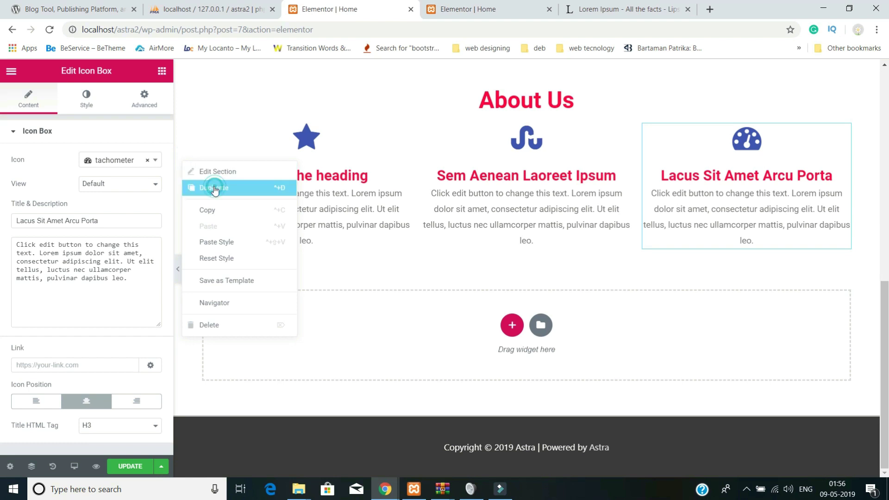
pyautogui.click(214, 188)
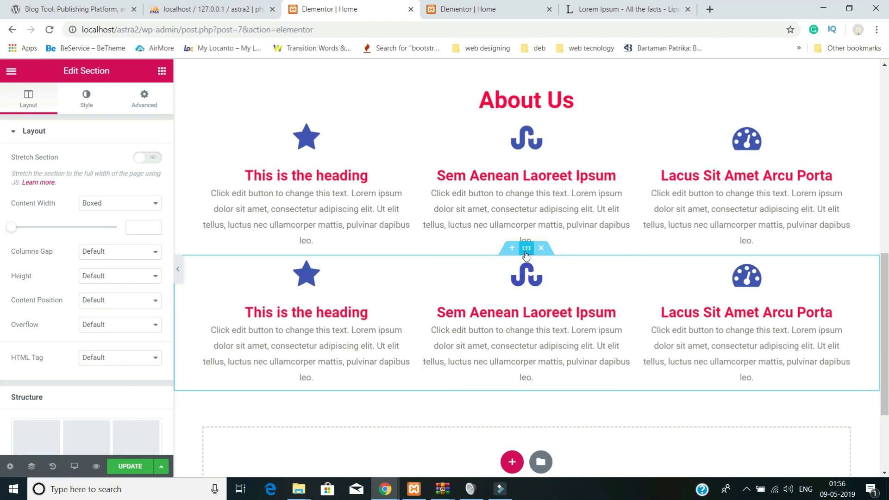
pyautogui.click(145, 104)
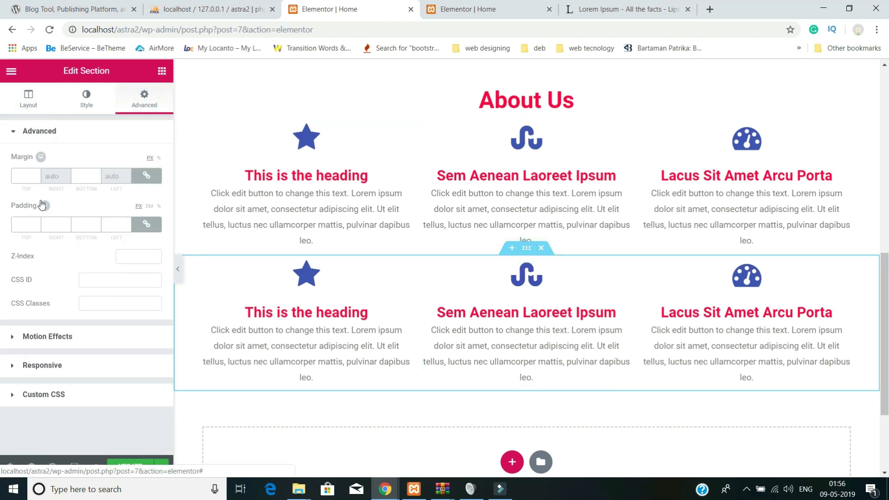
pyautogui.click(21, 224)
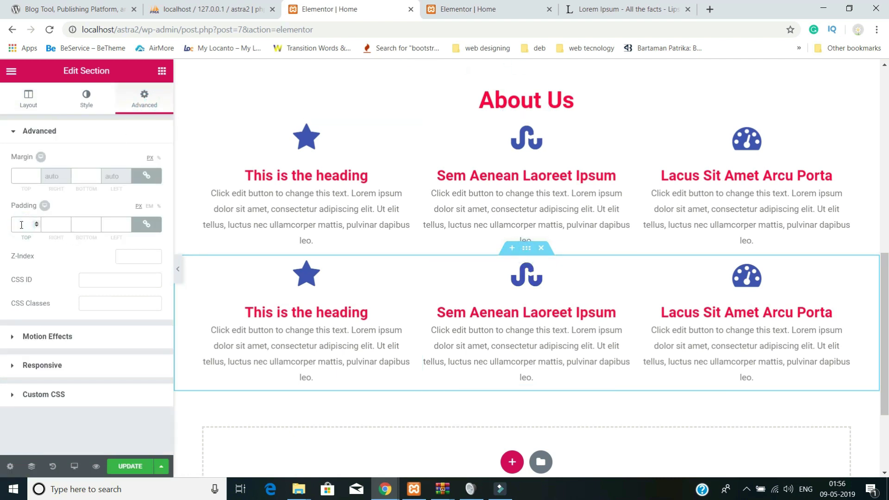
pyautogui.write('1')
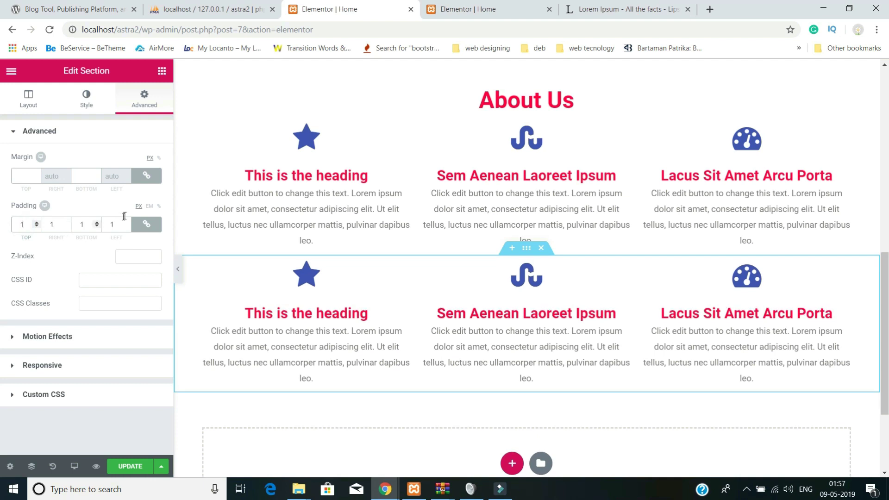
# - Unlink the copy's padding and set it to 10 px top, 0 right, bottom and left
pyautogui.click(147, 224)
pyautogui.moveTo(26, 224); pyautogui.dragTo(3, 220)
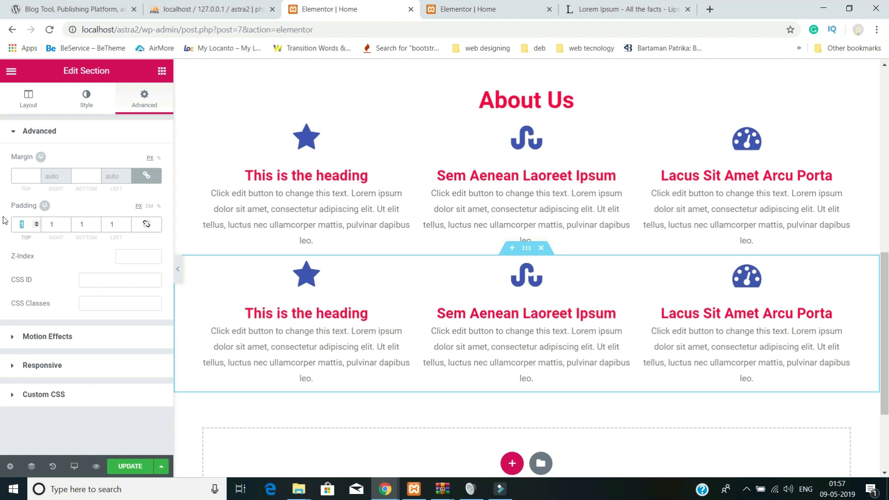
pyautogui.write('10')
pyautogui.doubleClick(59, 224)
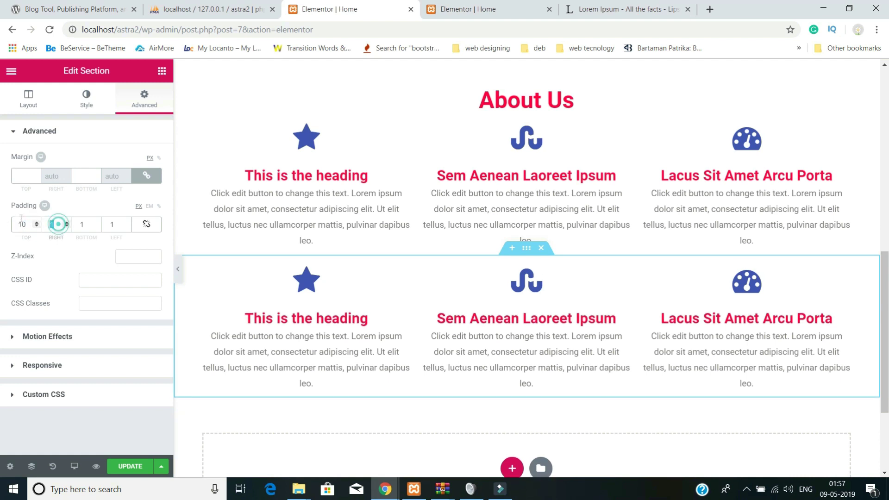
pyautogui.write('0')
pyautogui.click(88, 225)
pyautogui.write('0')
pyautogui.moveTo(117, 223); pyautogui.dragTo(96, 221)
pyautogui.write('0')
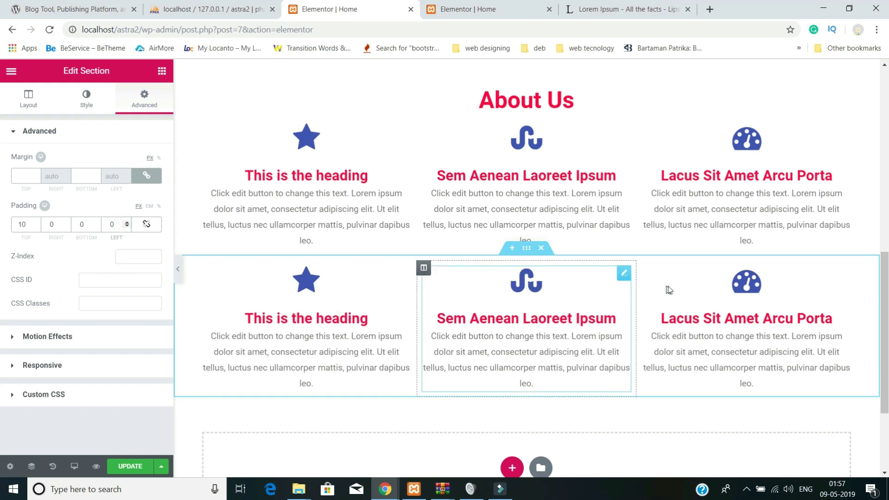
pyautogui.scroll(-1, 599, 246)
pyautogui.scroll(1, 577, 250)
pyautogui.click(343, 312)
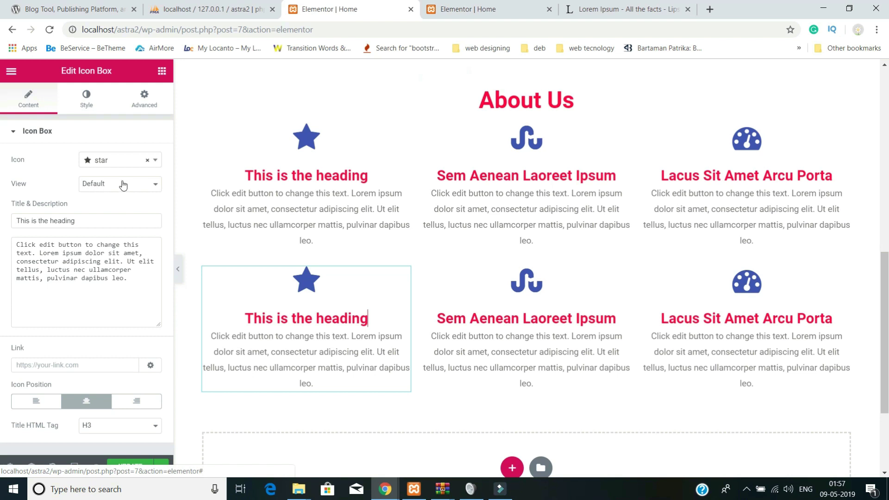
# - Give the lower-left box the thermometer icon and the heading 'Contrary to popular belief'
pyautogui.click(113, 160)
pyautogui.scroll(-10, 120, 246)
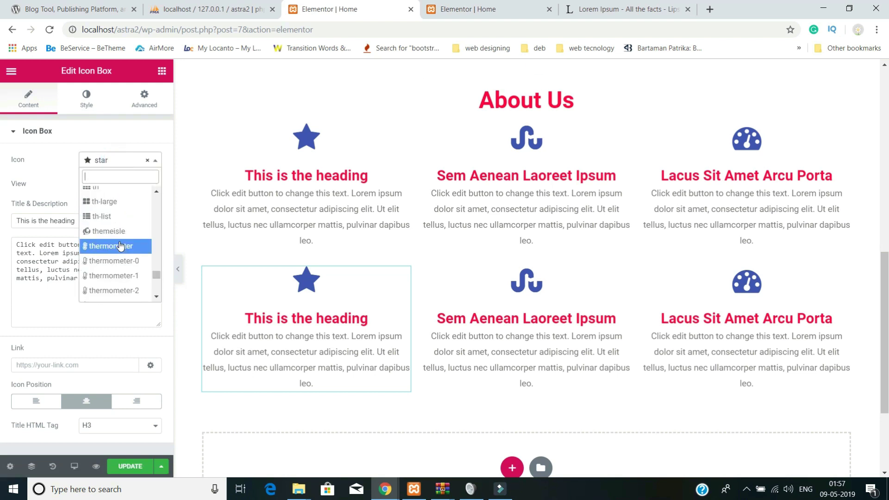
pyautogui.click(113, 247)
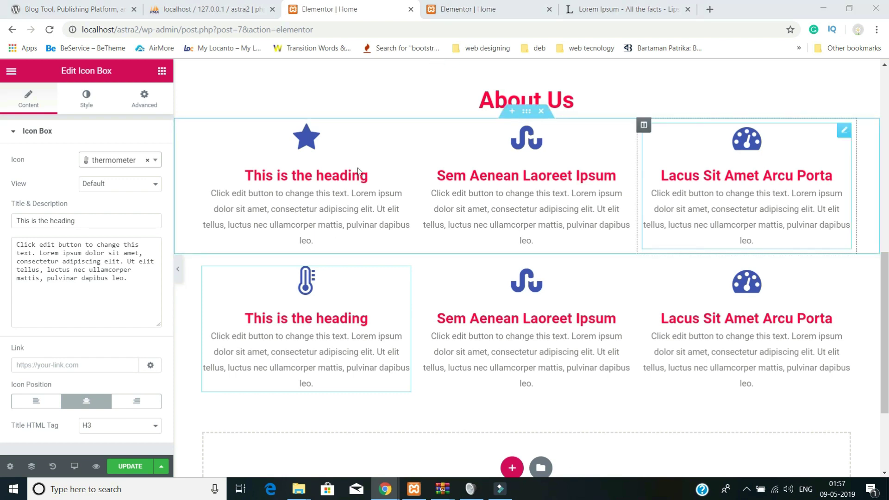
pyautogui.hotkey('ctrl', 'a')
pyautogui.write('Contrary to popular belief')
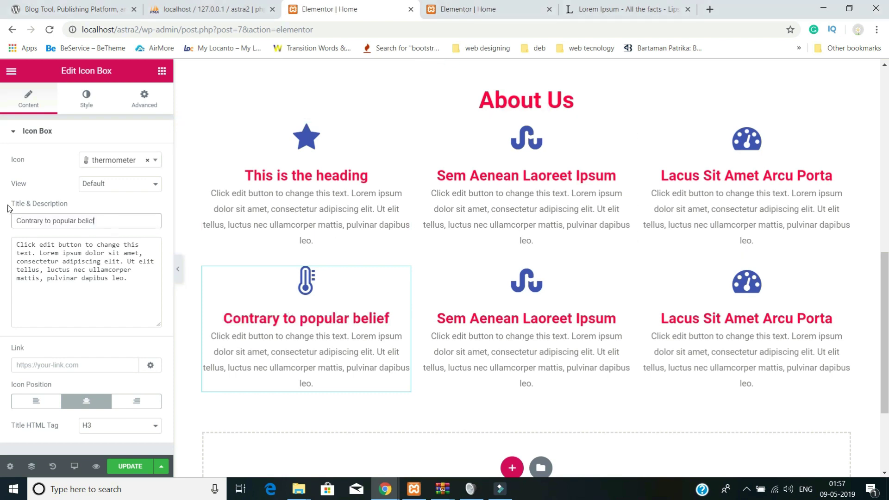
# - Give the lower-middle box the ticket icon and the heading 'Why do we use it?'
pyautogui.click(564, 318)
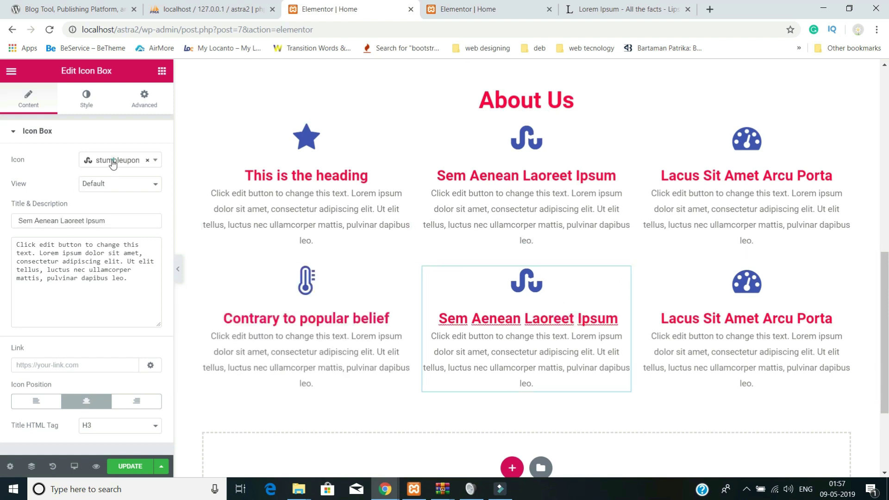
pyautogui.click(121, 162)
pyautogui.scroll(-5, 114, 256)
pyautogui.scroll(-5, 114, 256)
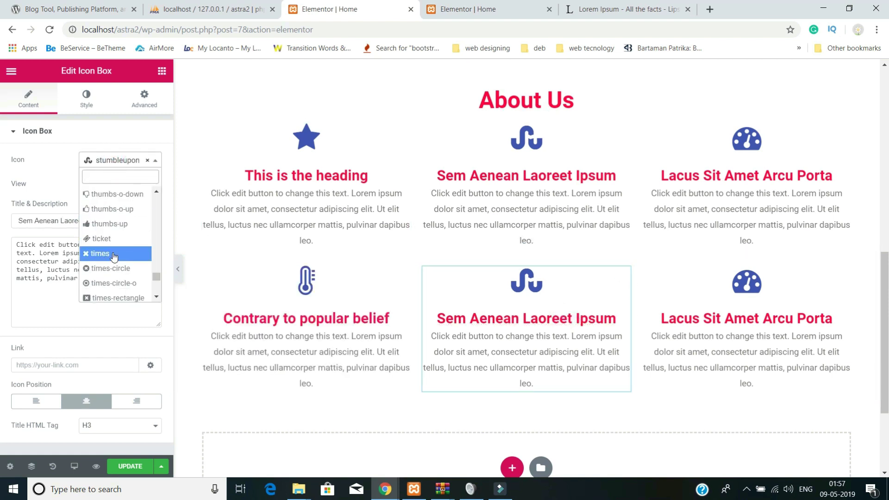
pyautogui.click(109, 239)
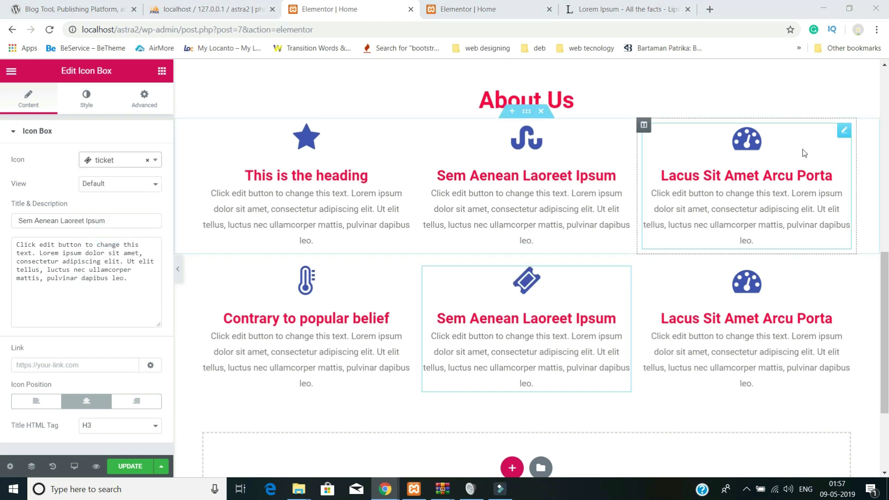
pyautogui.tripleClick(116, 219)
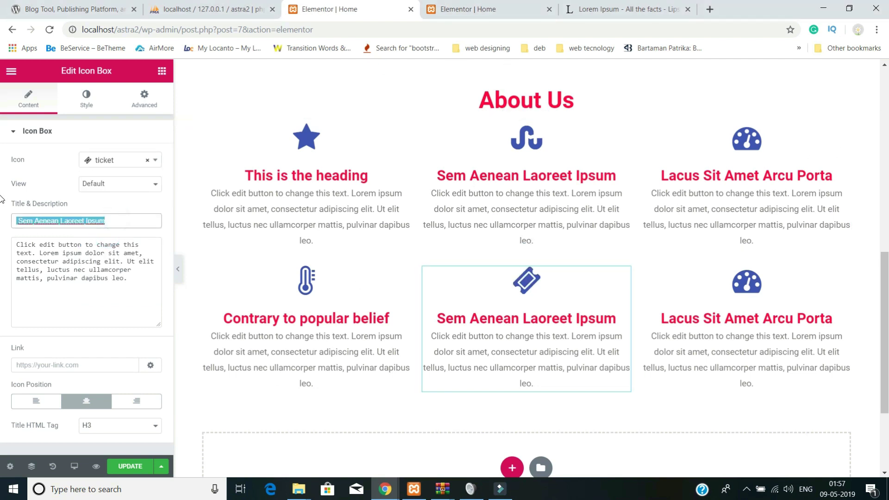
pyautogui.write('Why do we use it?')
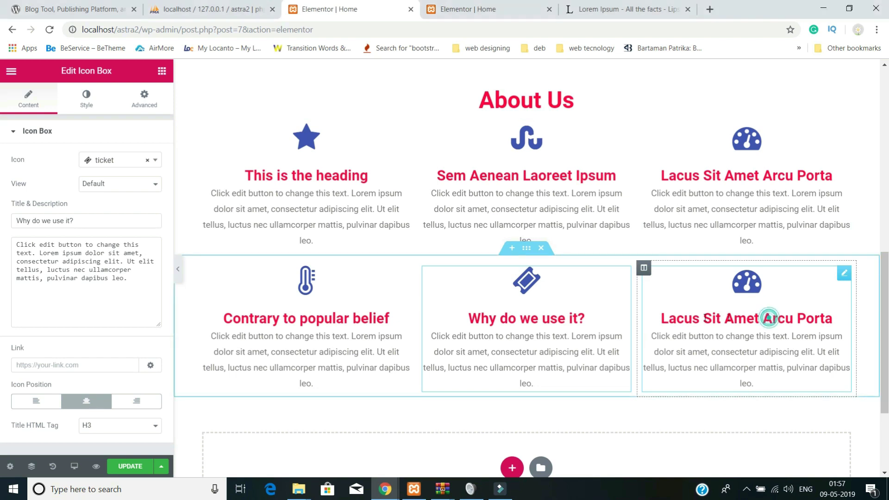
# - Title the last box '24 hour customer care support' and choose the wechat icon via a 'chat' search
pyautogui.click(765, 369)
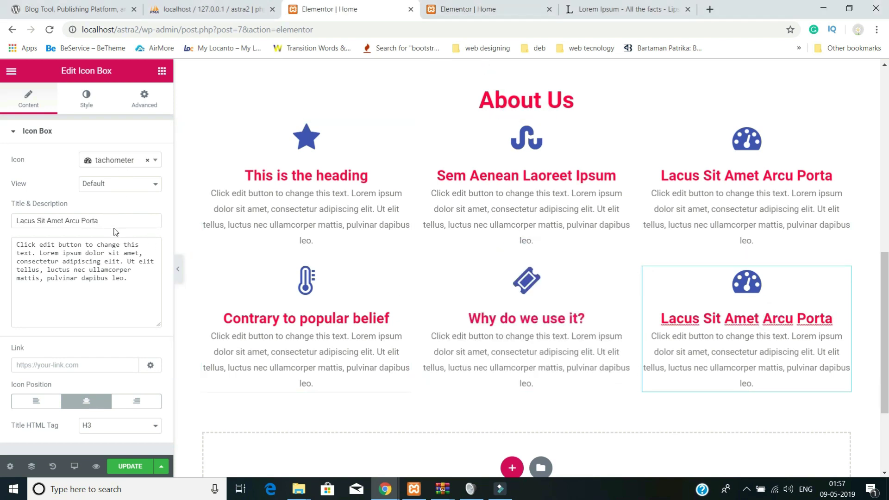
pyautogui.tripleClick(106, 219)
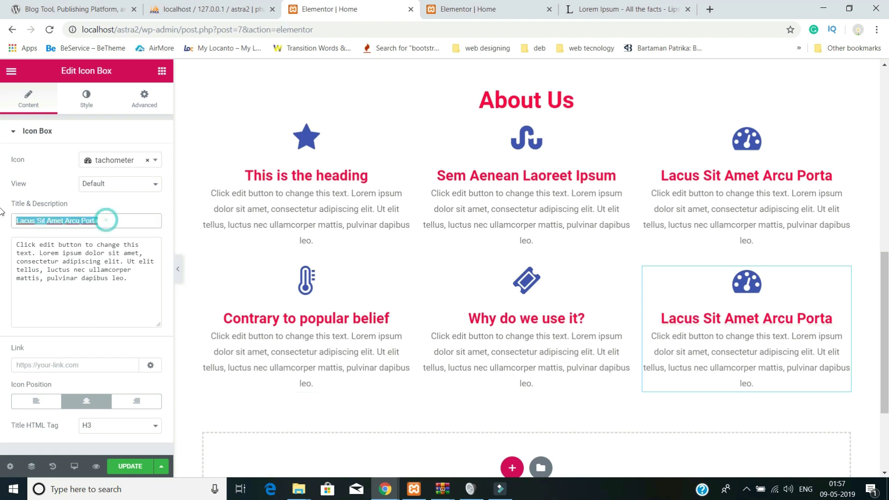
pyautogui.write('24 hour customer care support')
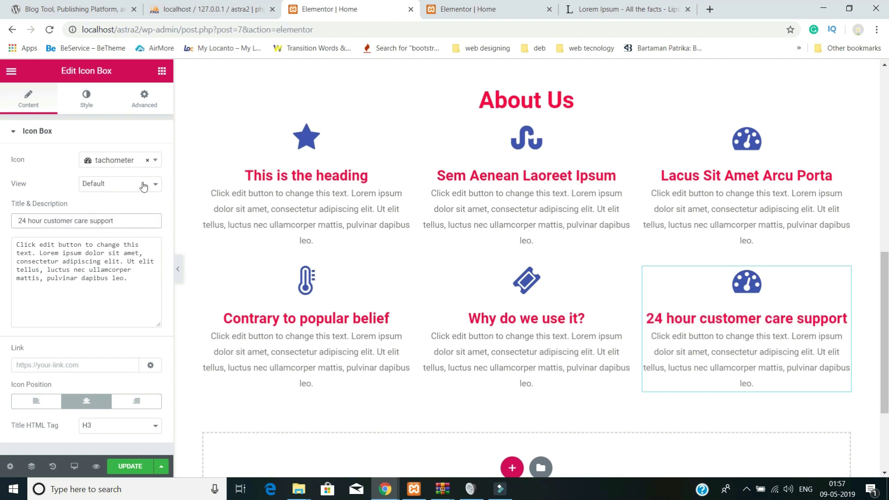
pyautogui.click(124, 163)
pyautogui.scroll(-4, 120, 254)
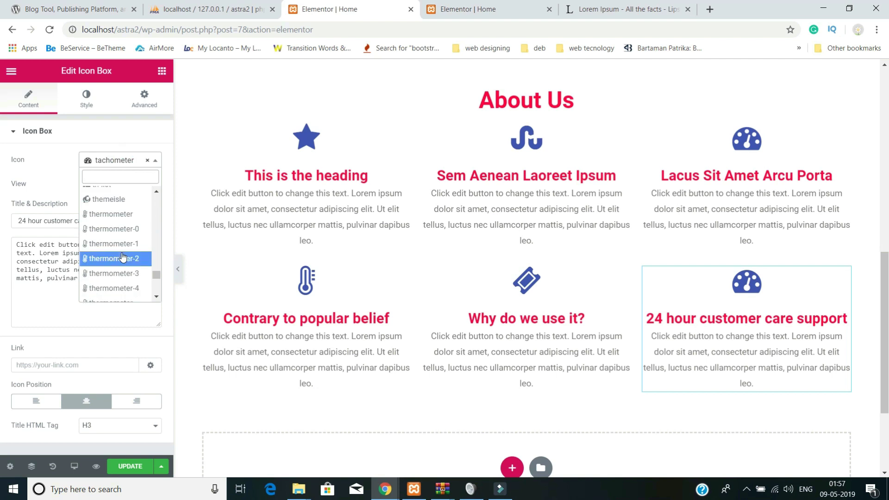
pyautogui.scroll(-10, 121, 256)
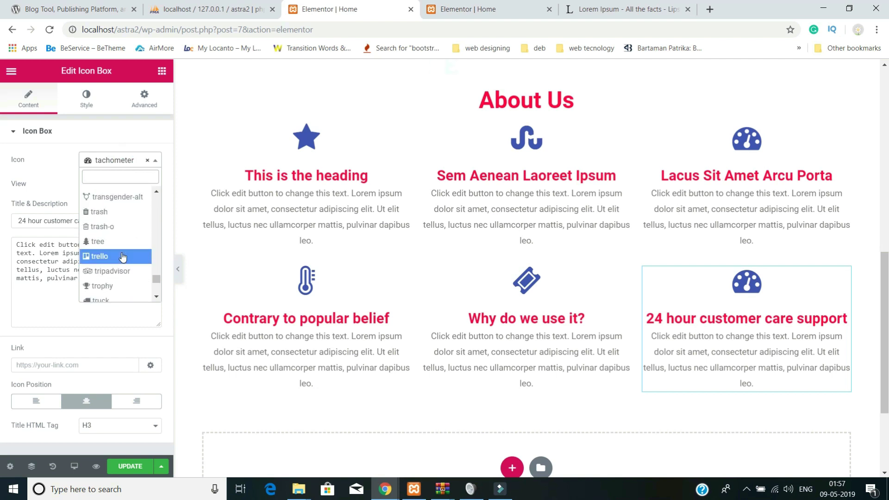
pyautogui.write('cha')
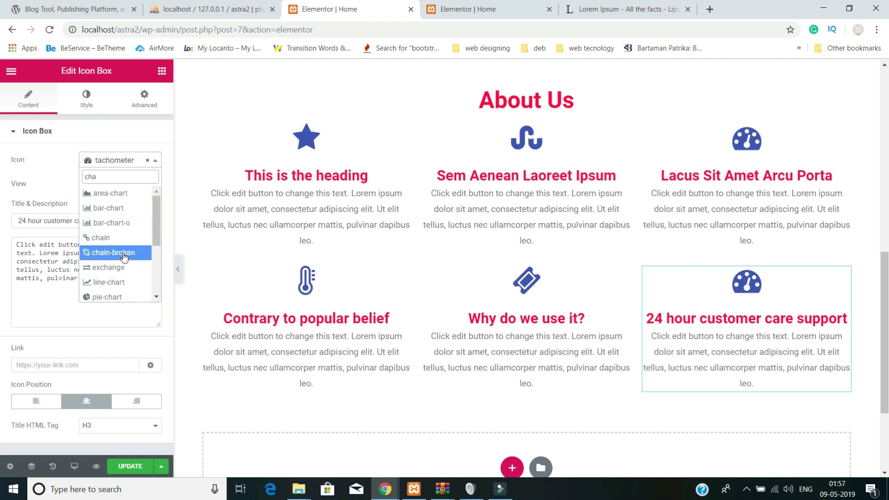
pyautogui.write('t')
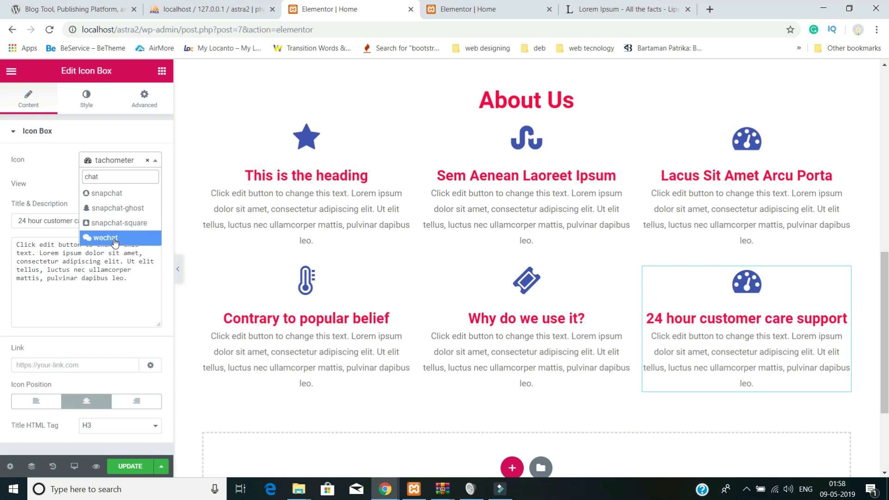
pyautogui.click(115, 238)
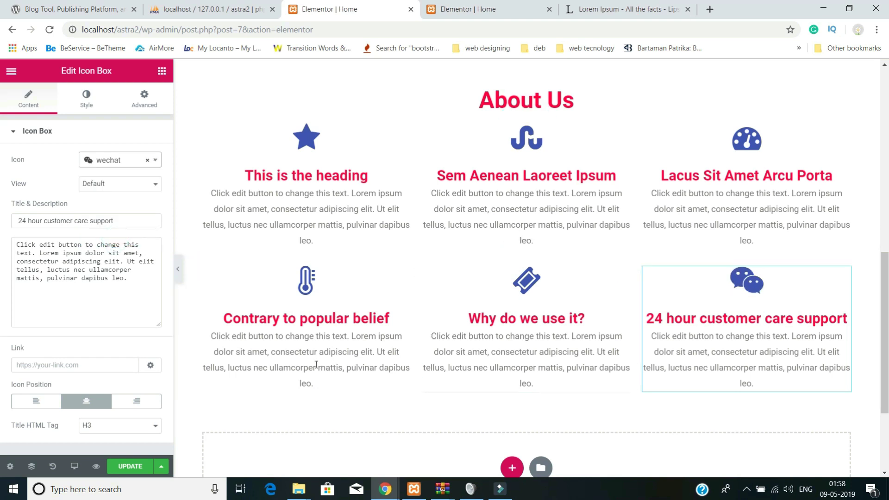
pyautogui.scroll(1, 569, 361)
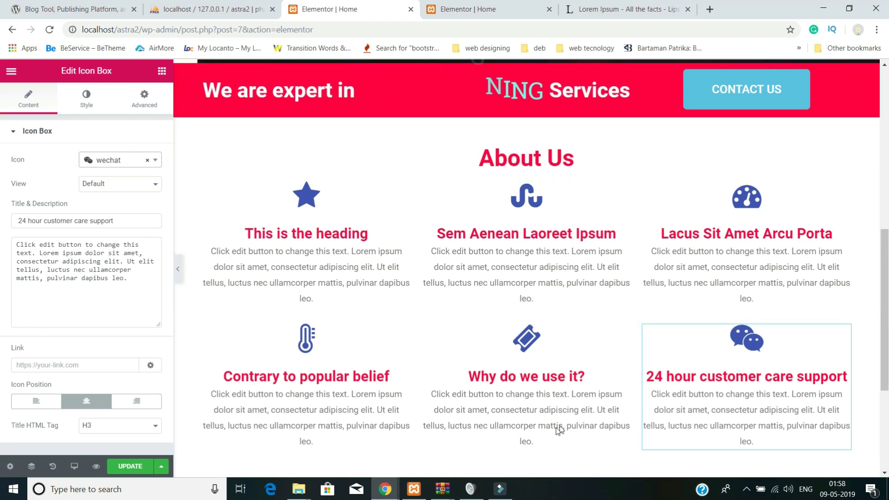
# - Add a two-column section at the page bottom with a classic #000000 black background
pyautogui.scroll(-4, 550, 389)
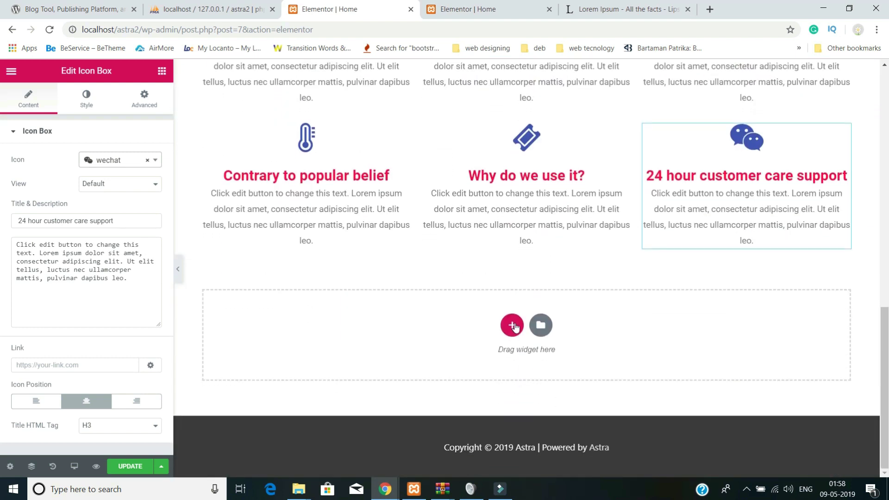
pyautogui.click(512, 326)
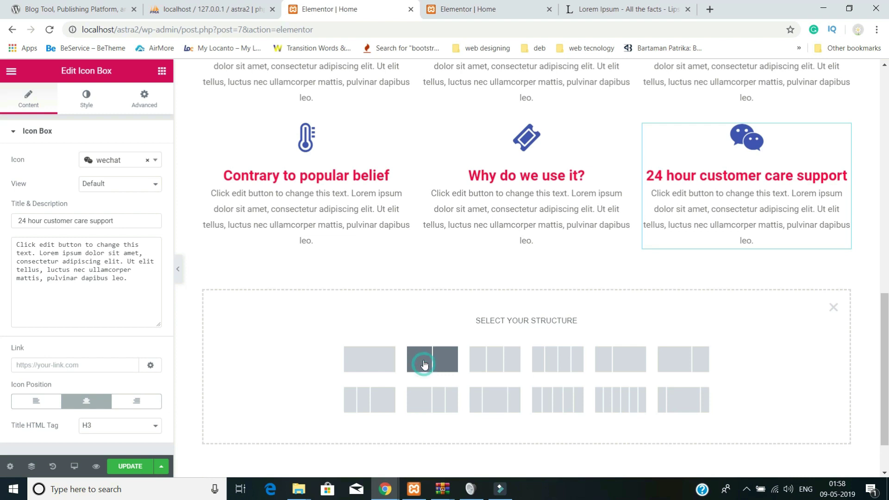
pyautogui.click(423, 368)
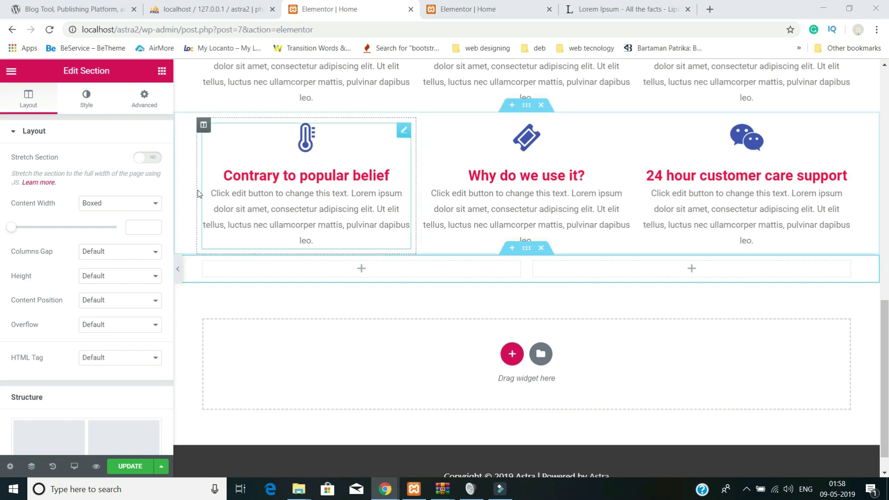
pyautogui.click(86, 98)
pyautogui.click(93, 185)
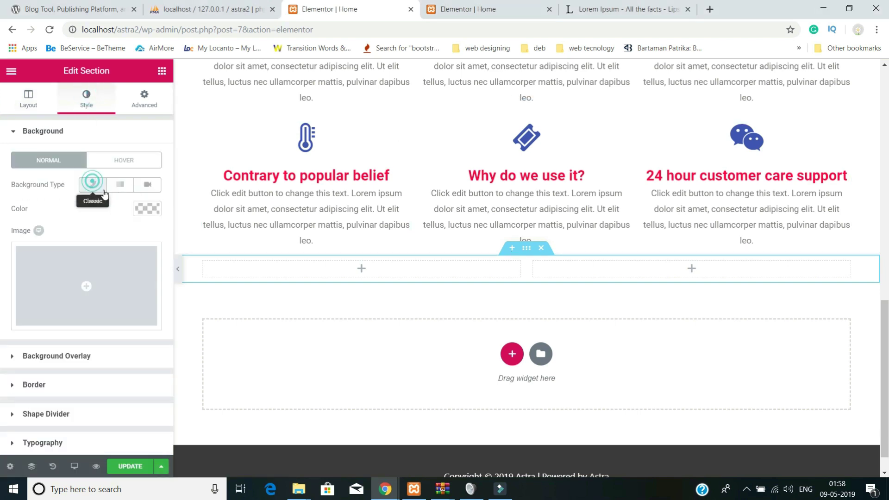
pyautogui.click(54, 211)
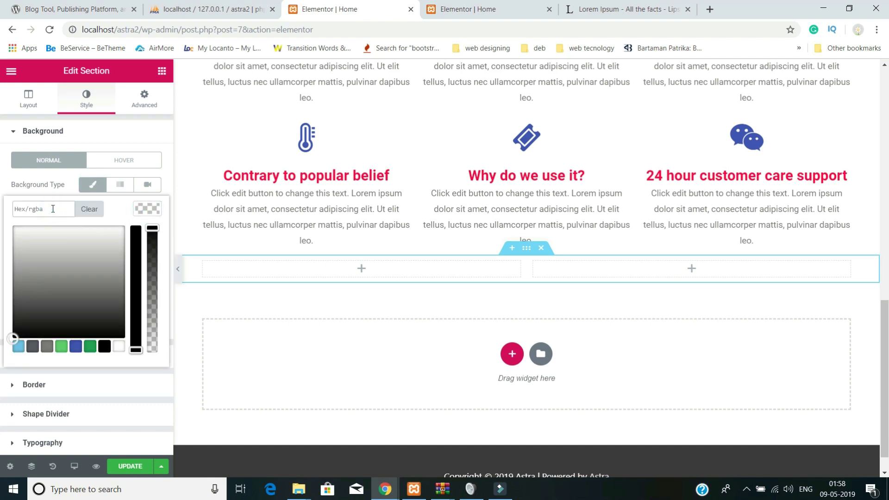
pyautogui.write('#000000')
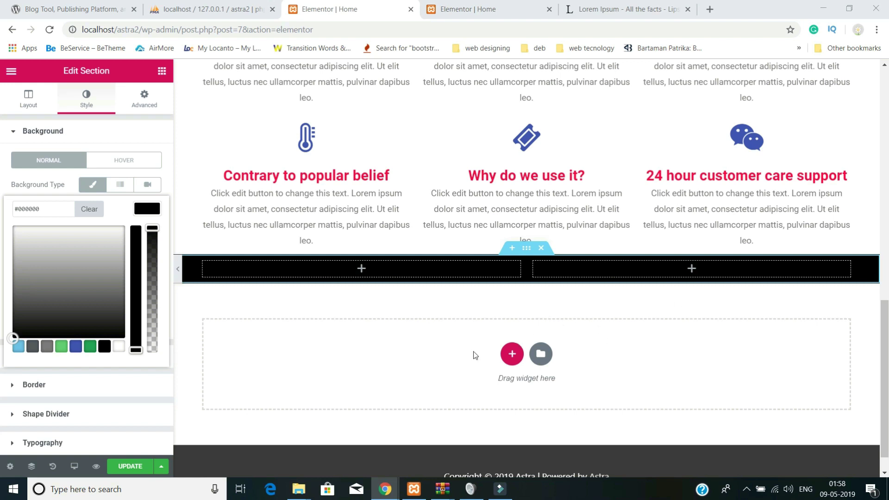
pyautogui.click(359, 268)
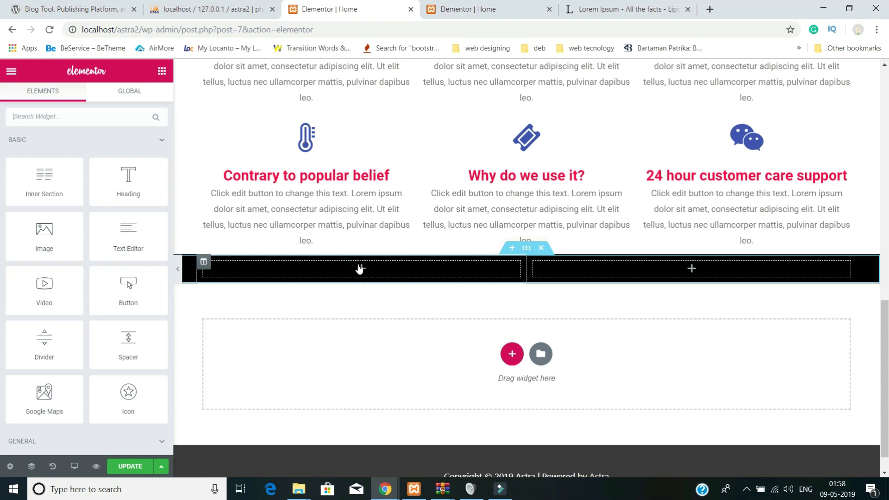
# - Place a white Heading reading 'Lorem ipsum dolor sit amet.' in the black section's left column
pyautogui.click(131, 188)
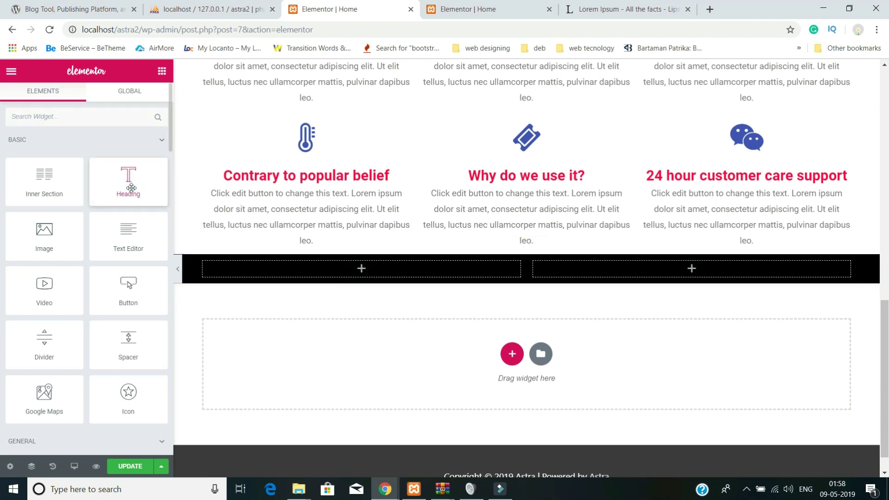
pyautogui.moveTo(131, 188); pyautogui.dragTo(344, 269)
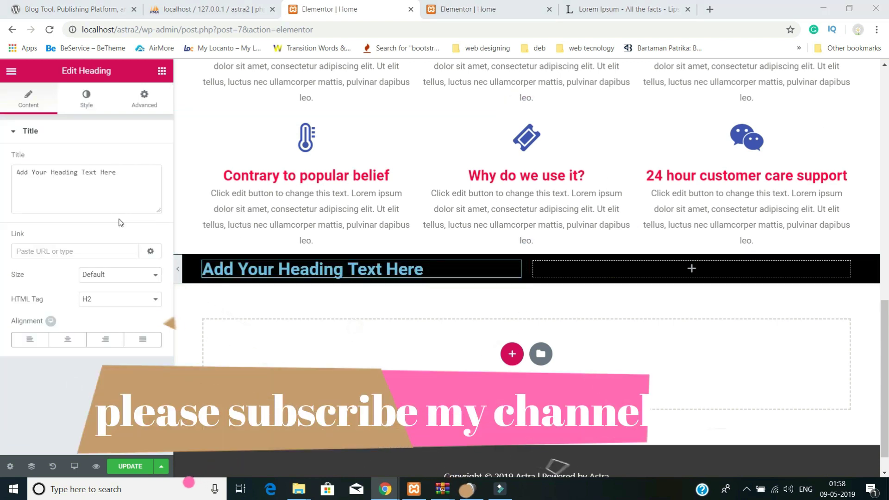
pyautogui.tripleClick(109, 173)
pyautogui.write('Lorem ipsum dolor sit amet.')
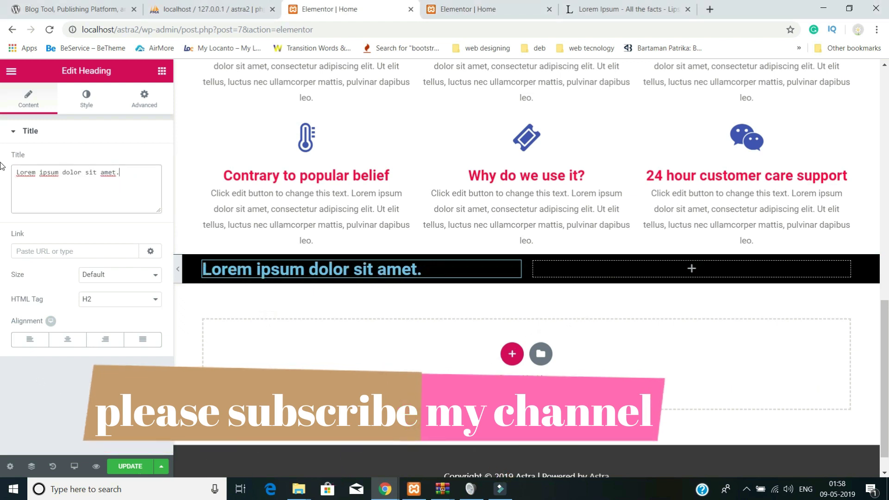
pyautogui.click(86, 99)
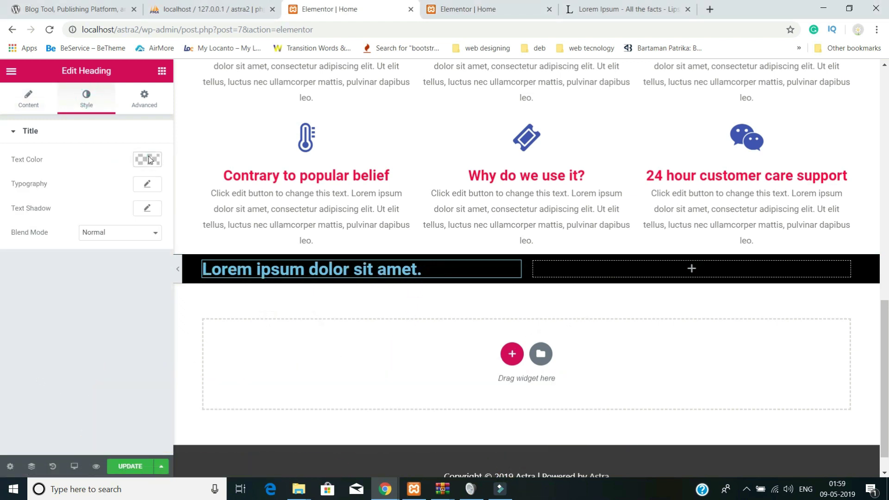
pyautogui.click(148, 160)
pyautogui.click(79, 211)
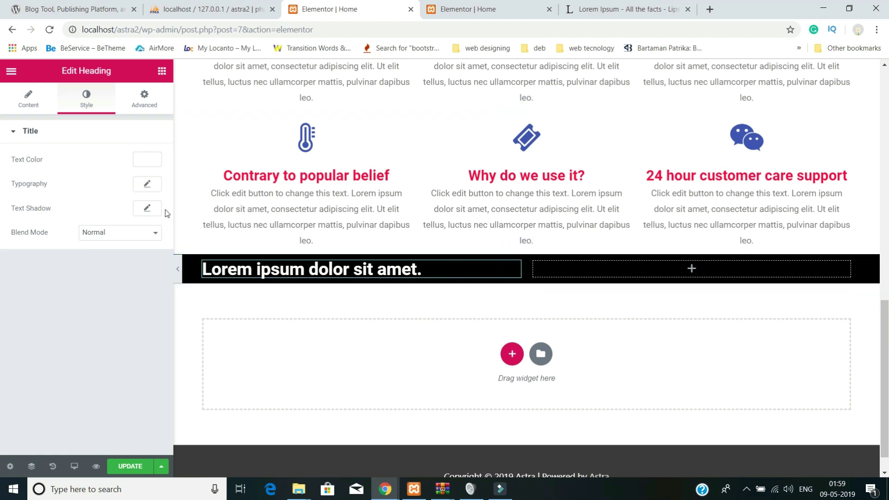
pyautogui.click(10, 72)
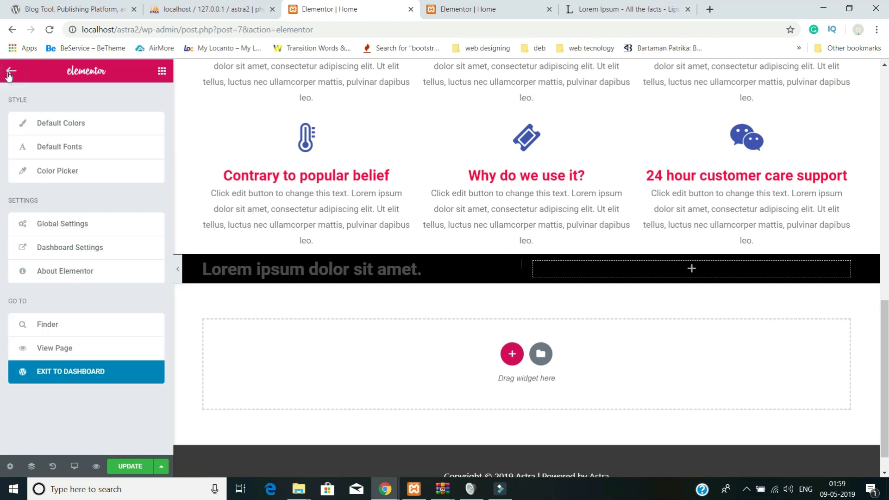
pyautogui.click(9, 73)
# - Add a text paragraph under the heading and make its text white
pyautogui.moveTo(133, 232); pyautogui.dragTo(278, 282)
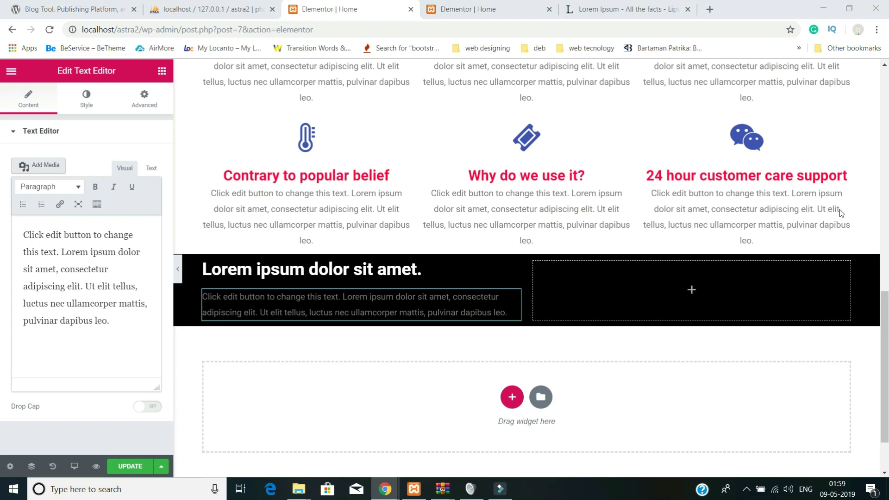
pyautogui.moveTo(119, 320); pyautogui.dragTo(2, 221)
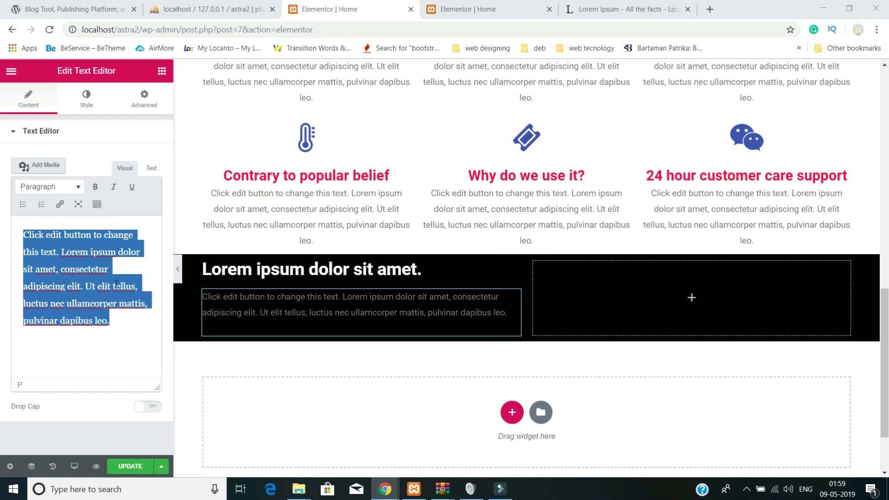
pyautogui.click(93, 106)
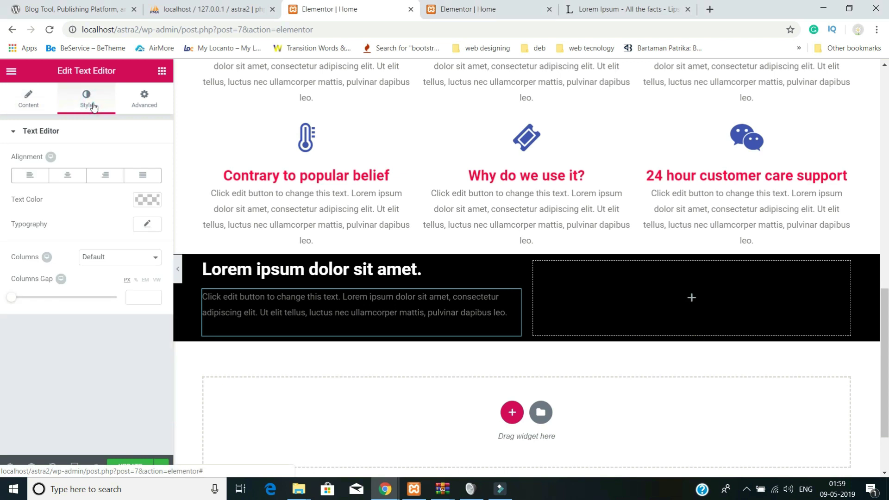
pyautogui.click(146, 200)
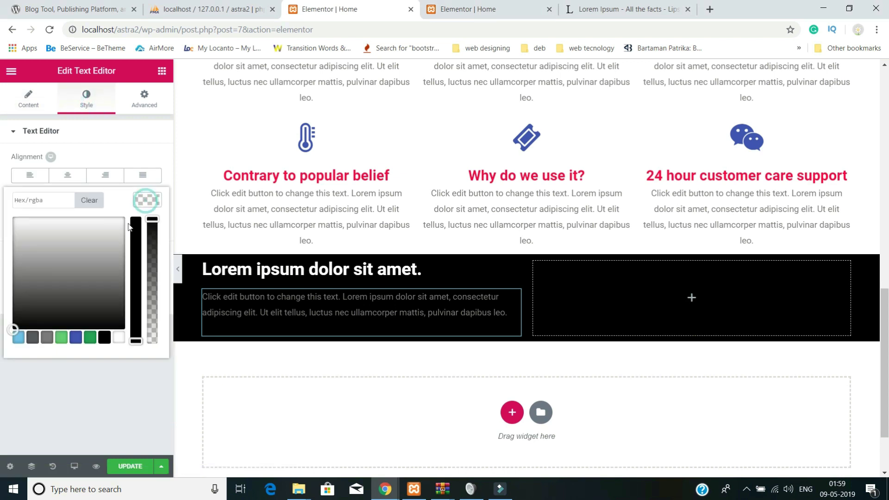
pyautogui.click(80, 250)
pyautogui.click(1, 171)
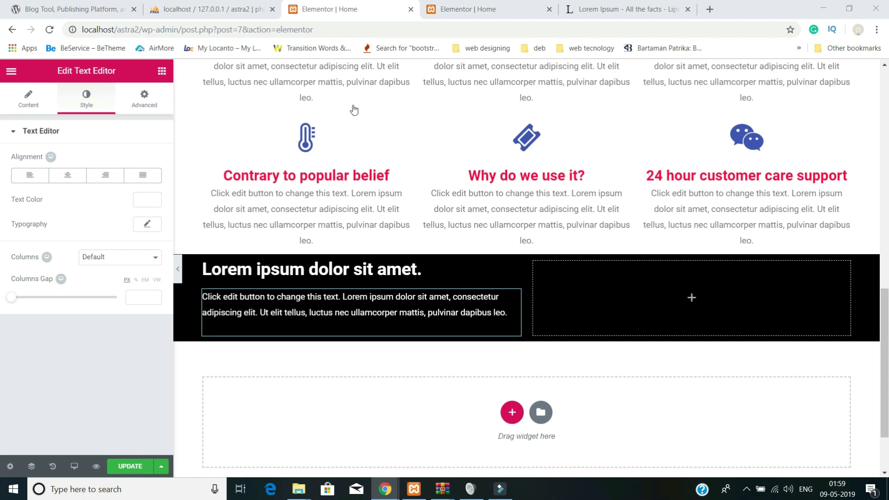
# - Unlink the paragraph's padding and set it to 10 top, 50 right, 10 bottom, 0 left px
pyautogui.click(141, 100)
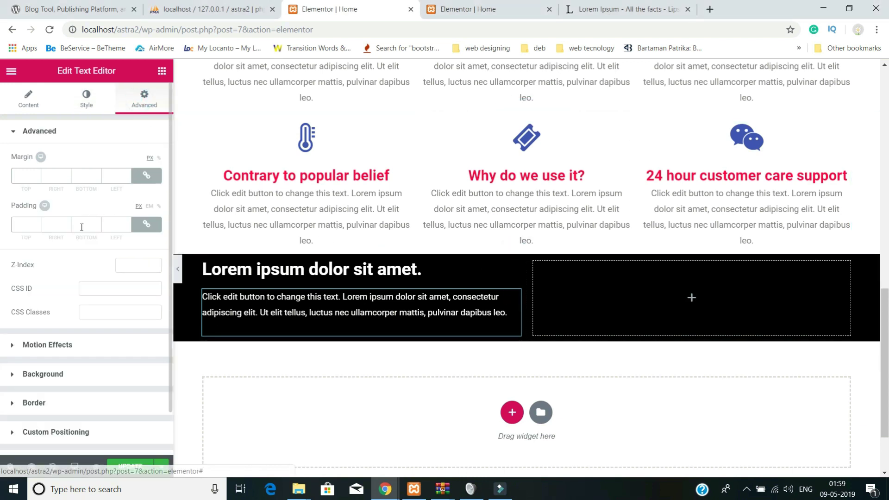
pyautogui.click(147, 224)
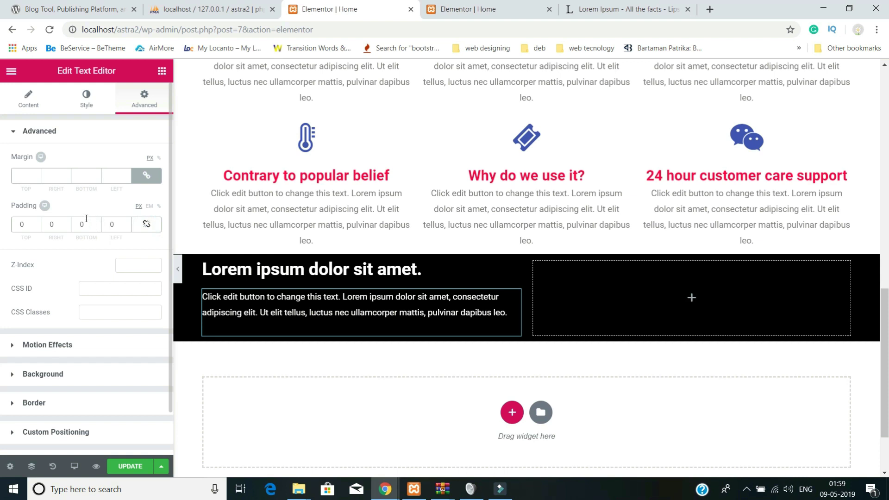
pyautogui.doubleClick(116, 224)
pyautogui.doubleClick(52, 226)
pyautogui.write('50')
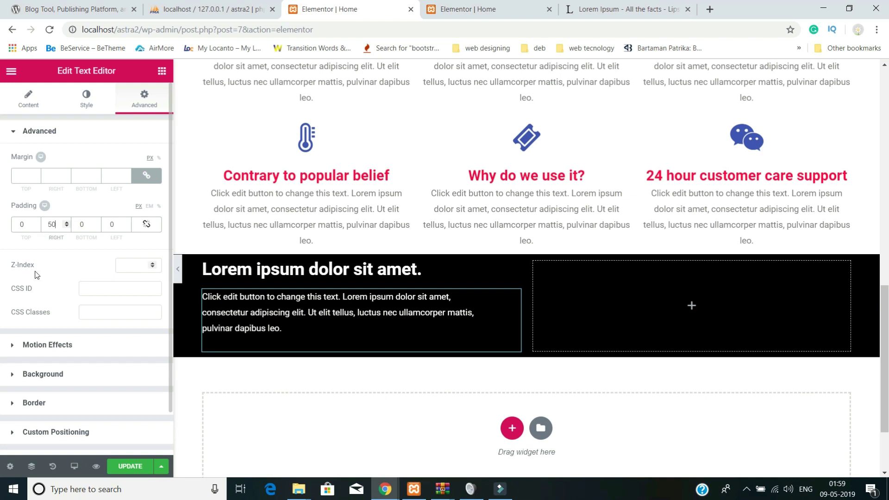
pyautogui.doubleClick(19, 224)
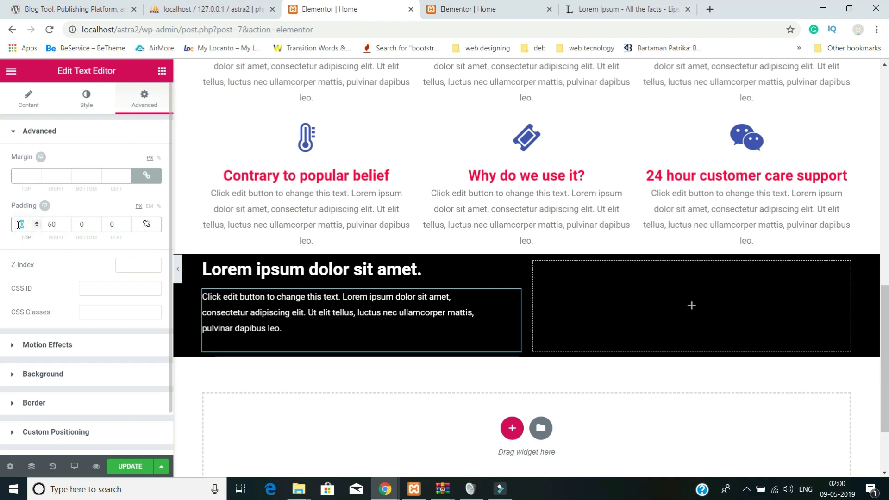
pyautogui.write('10')
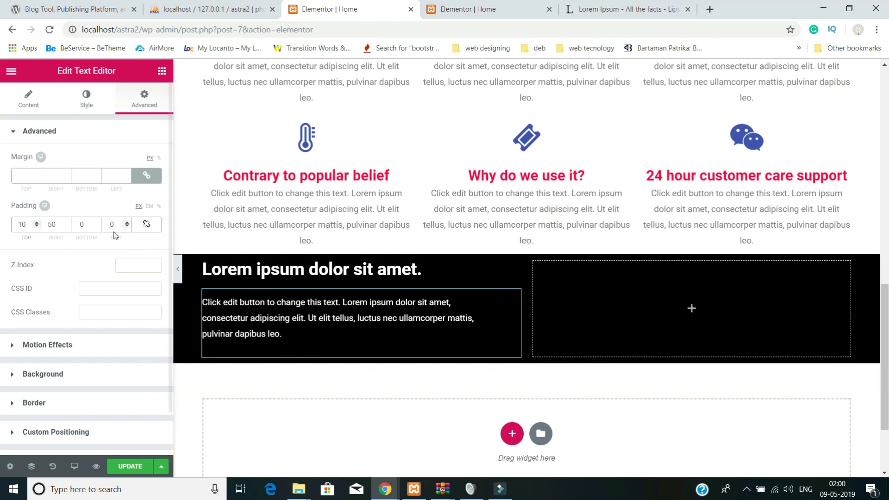
pyautogui.doubleClick(111, 225)
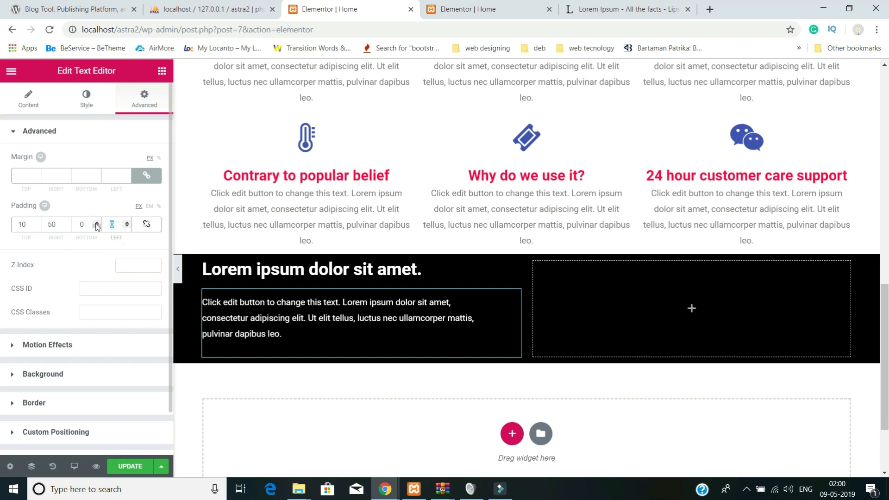
pyautogui.doubleClick(86, 224)
pyautogui.write('10')
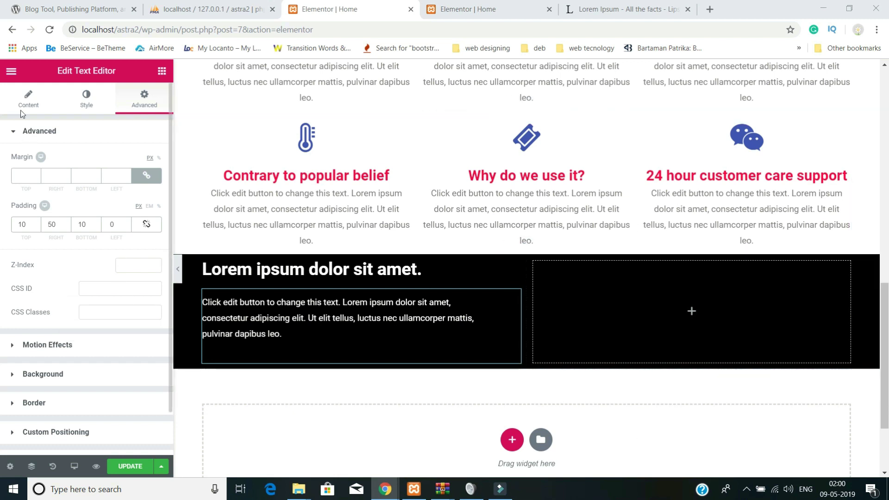
pyautogui.click(27, 98)
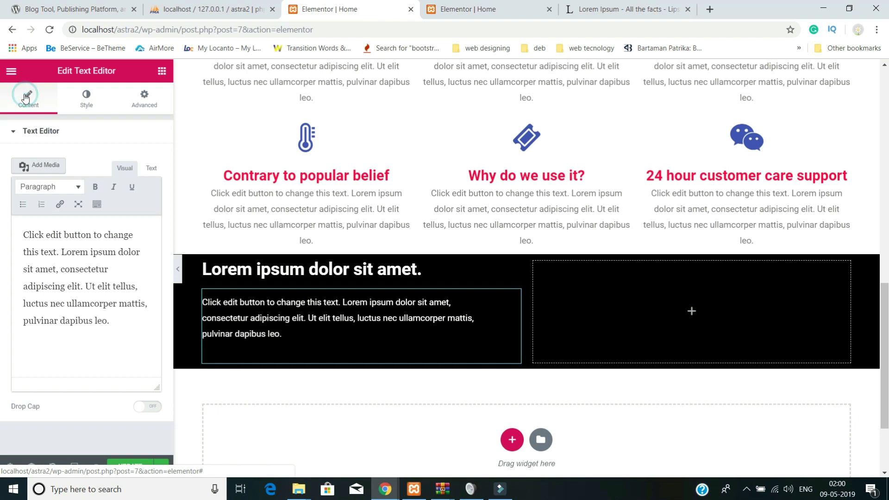
# - Drop an Icon List under the paragraph, delete items 2 and 3, and reword the first item
pyautogui.click(10, 72)
pyautogui.click(10, 73)
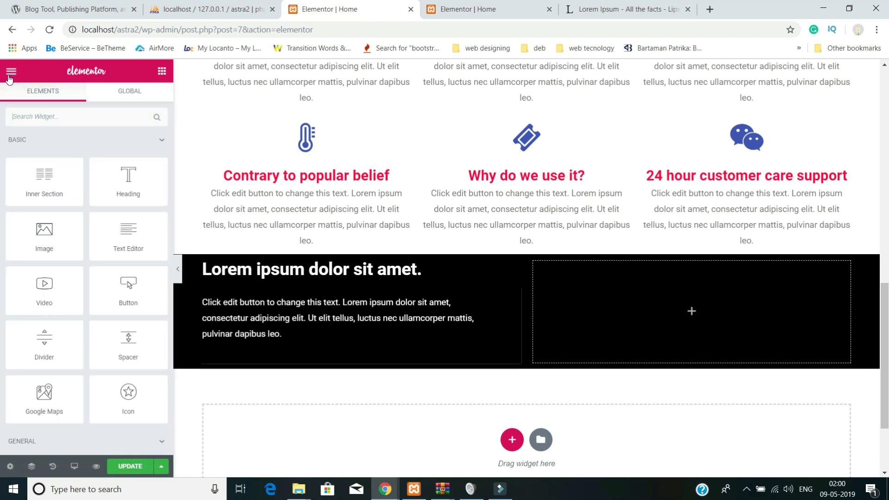
pyautogui.scroll(-3, 131, 309)
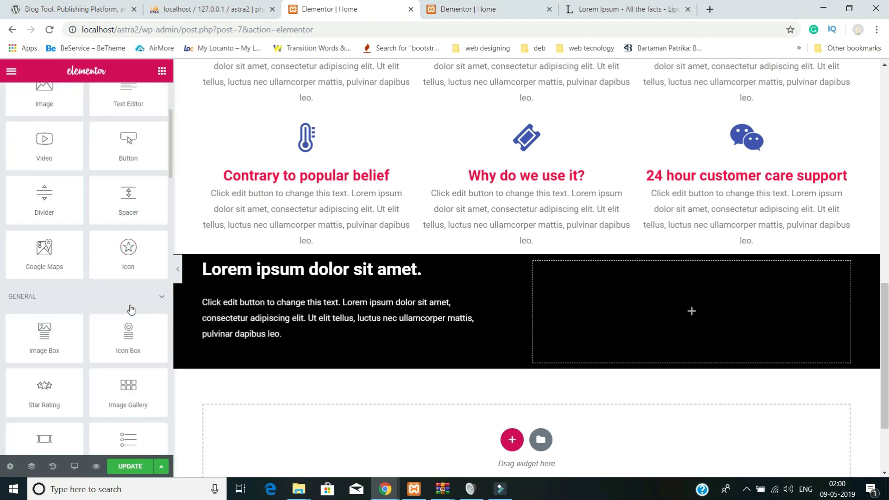
pyautogui.scroll(-2, 130, 310)
pyautogui.moveTo(131, 374); pyautogui.dragTo(243, 359)
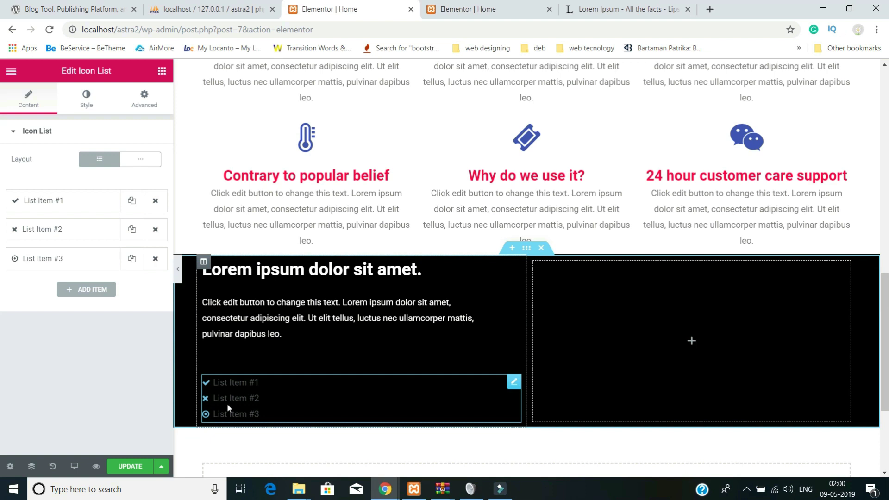
pyautogui.click(240, 399)
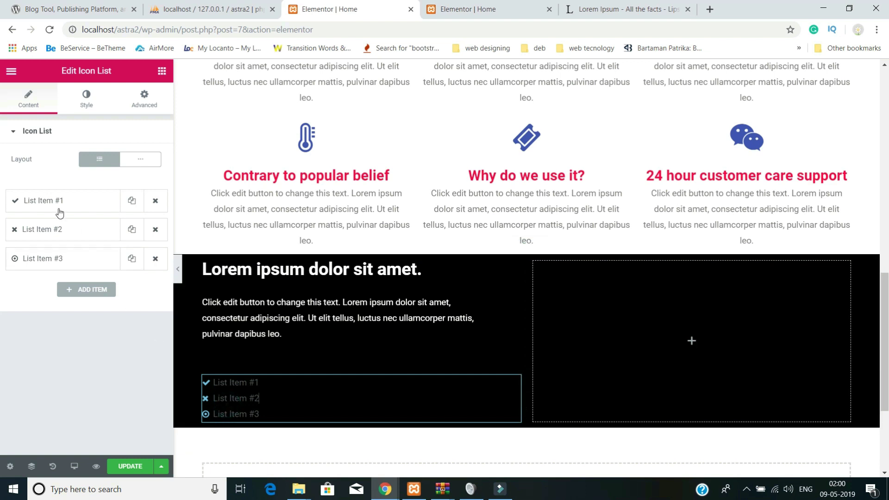
pyautogui.click(156, 230)
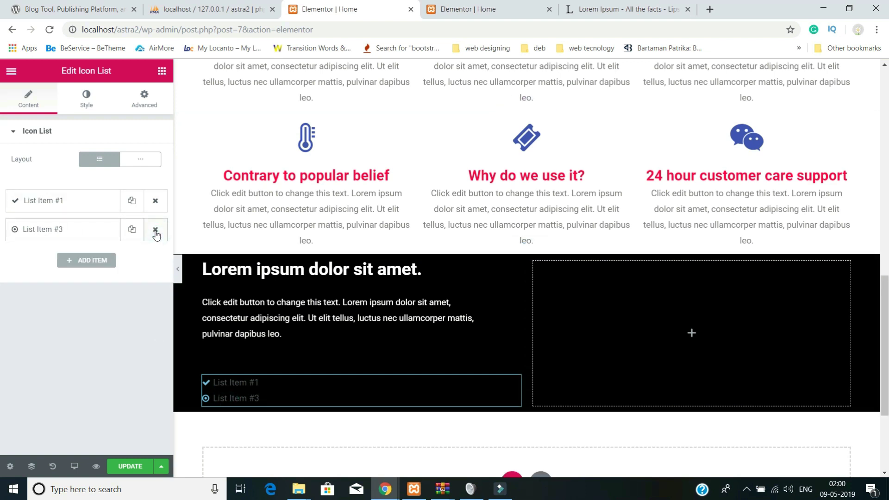
pyautogui.click(156, 231)
pyautogui.click(84, 203)
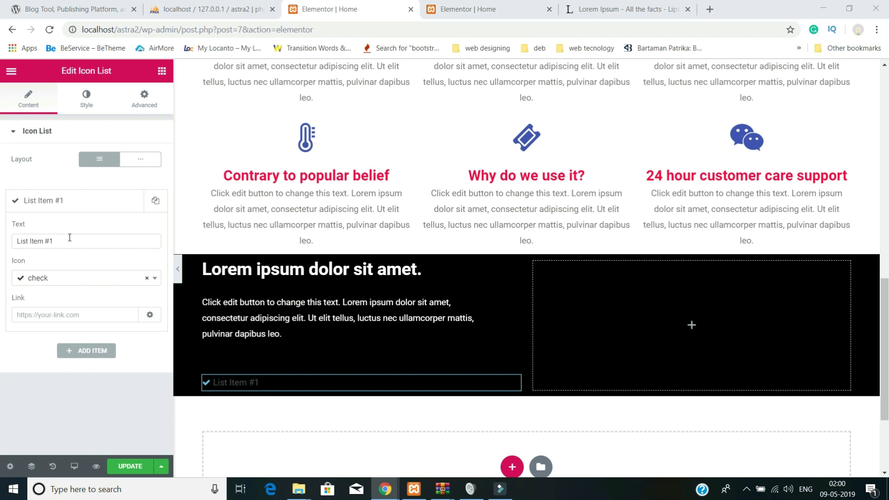
pyautogui.tripleClick(70, 238)
pyautogui.write('Justo lectus faucibus neque a mollis')
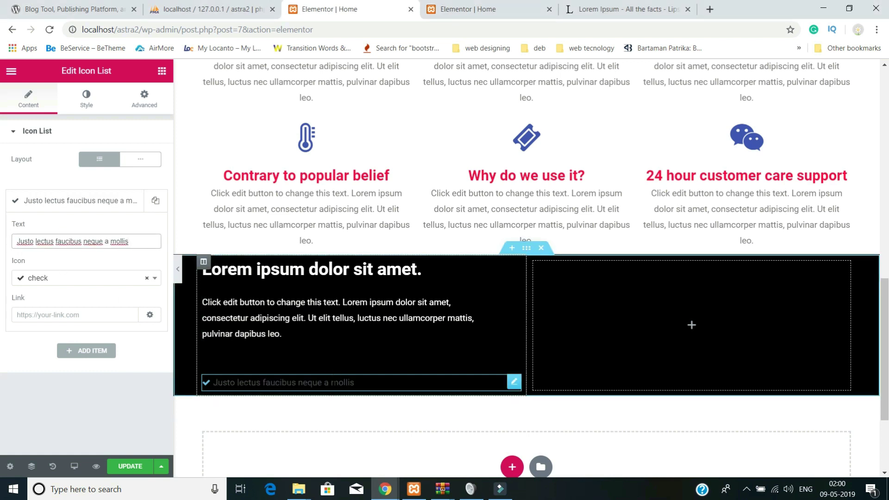
# - Add the second, third and fourth list items with pasted lorem ipsum wording
pyautogui.click(88, 351)
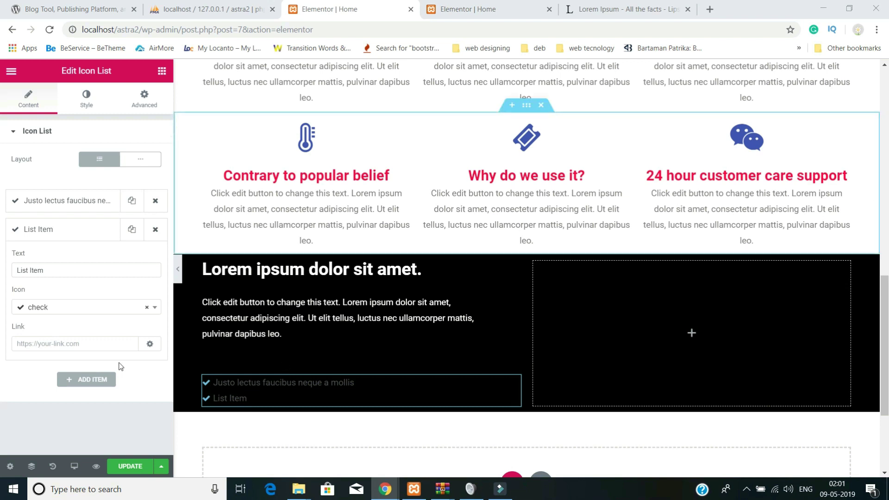
pyautogui.tripleClick(70, 271)
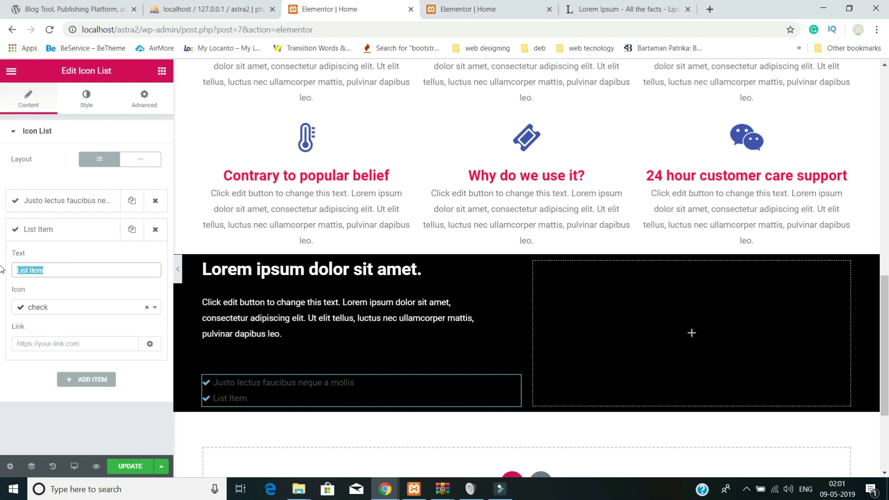
pyautogui.write('Augue arcu at pede mauris ac erat sit')
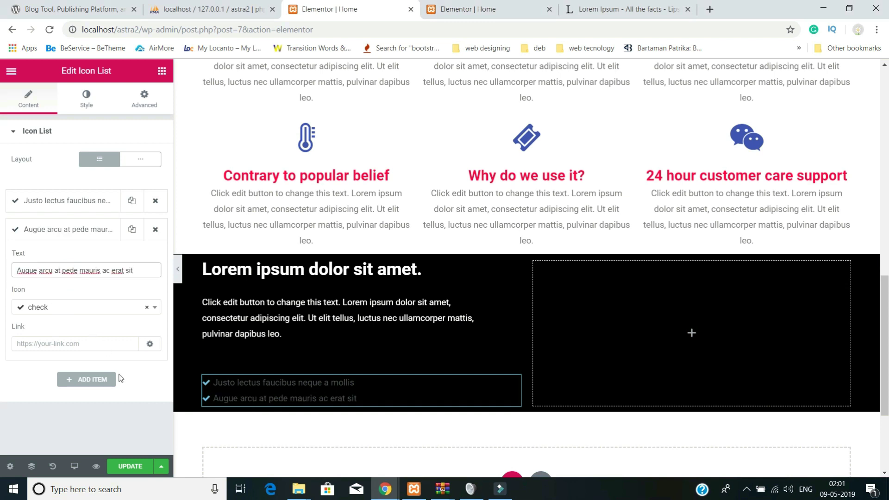
pyautogui.click(100, 380)
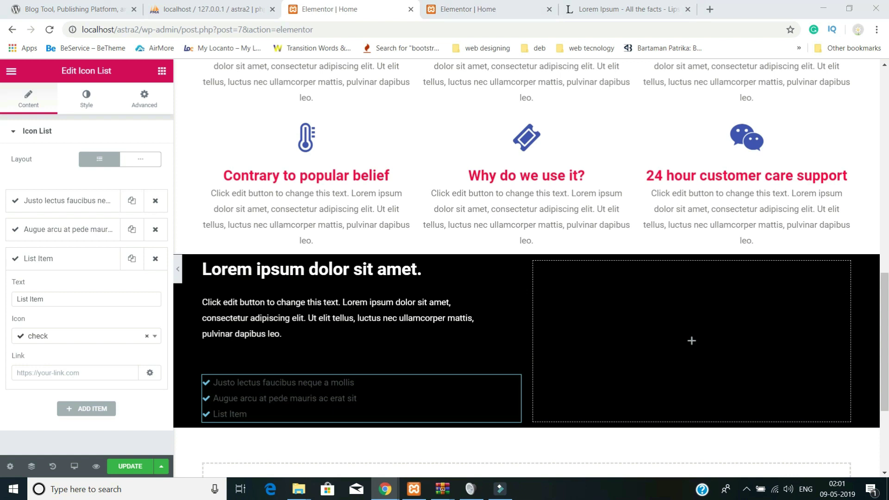
pyautogui.tripleClick(60, 303)
pyautogui.write('Amet eros volutpat mollis pellentesque')
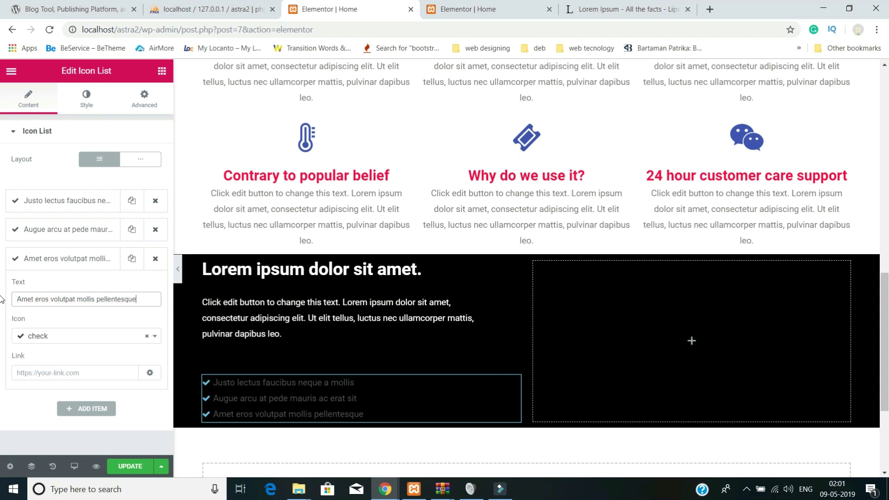
pyautogui.click(93, 408)
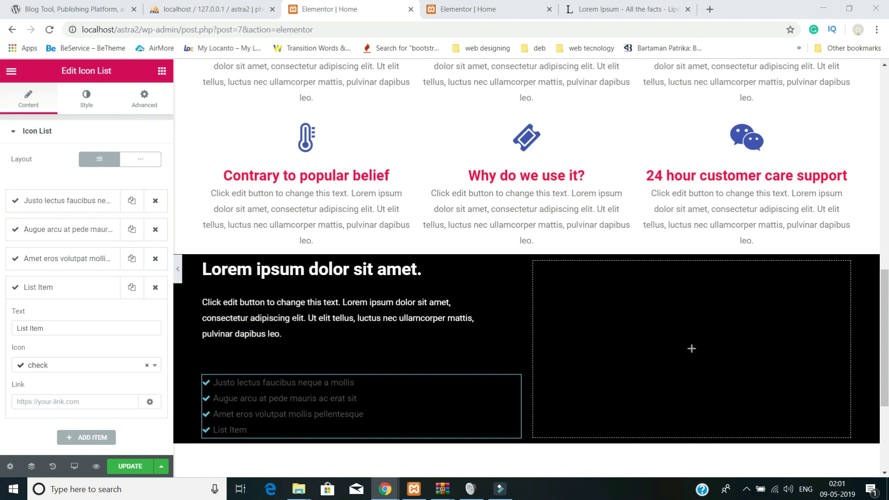
pyautogui.tripleClick(63, 329)
pyautogui.write('Justo suspendisse potenti nam condimentum')
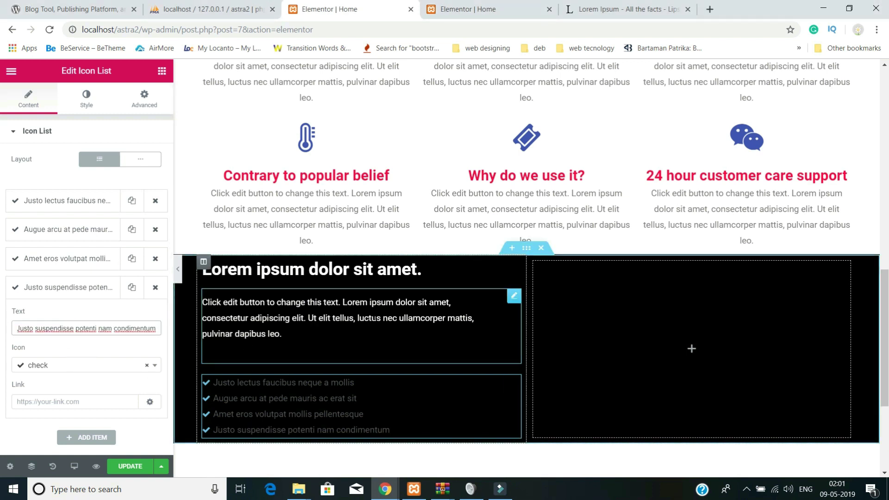
# - Add the fifth and sixth items, ending with 'Nunc molestie at ultrices eu eleifend'
pyautogui.scroll(-1, 374, 318)
pyautogui.click(87, 438)
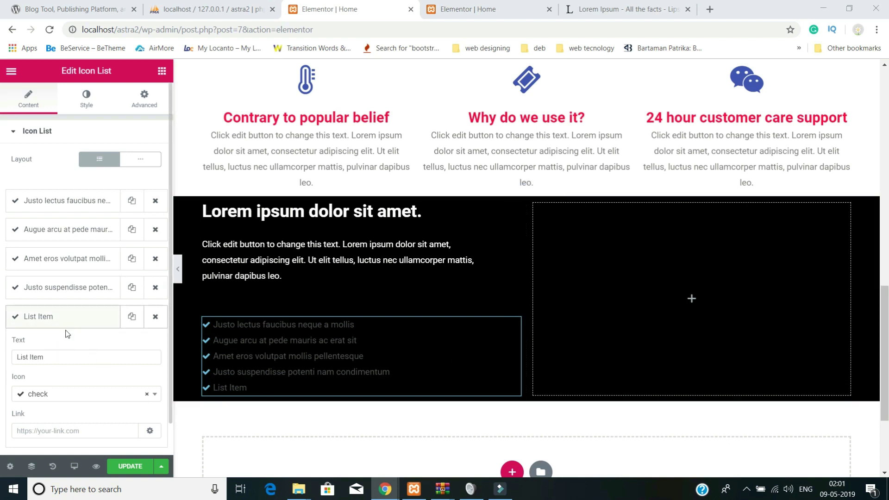
pyautogui.tripleClick(53, 359)
pyautogui.write('Mi id magna aenean vulputate morbi elit')
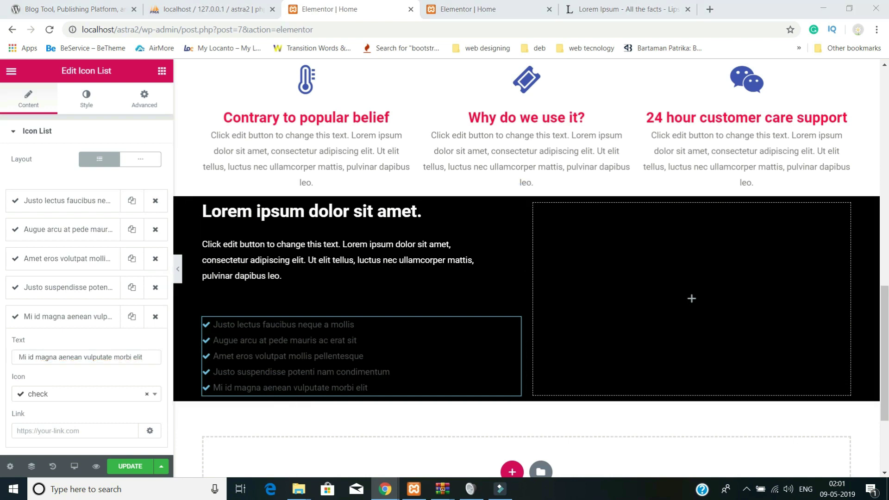
pyautogui.scroll(-1, 87, 417)
pyautogui.click(88, 433)
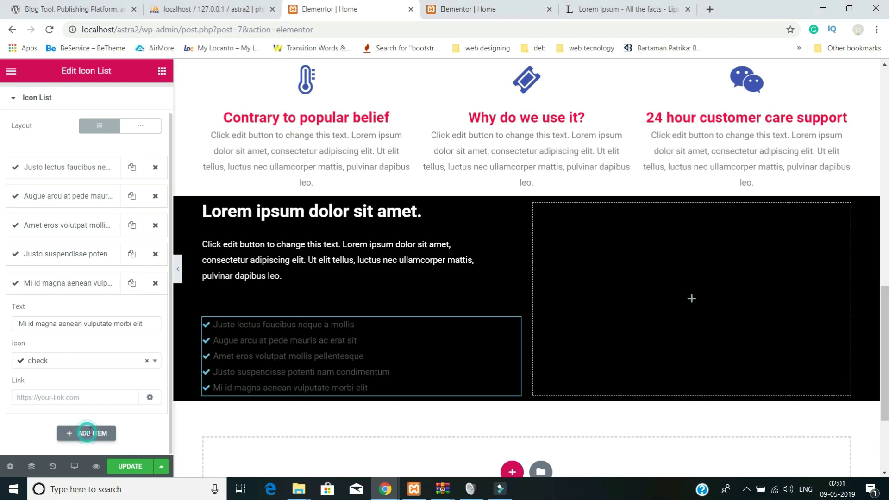
pyautogui.tripleClick(61, 324)
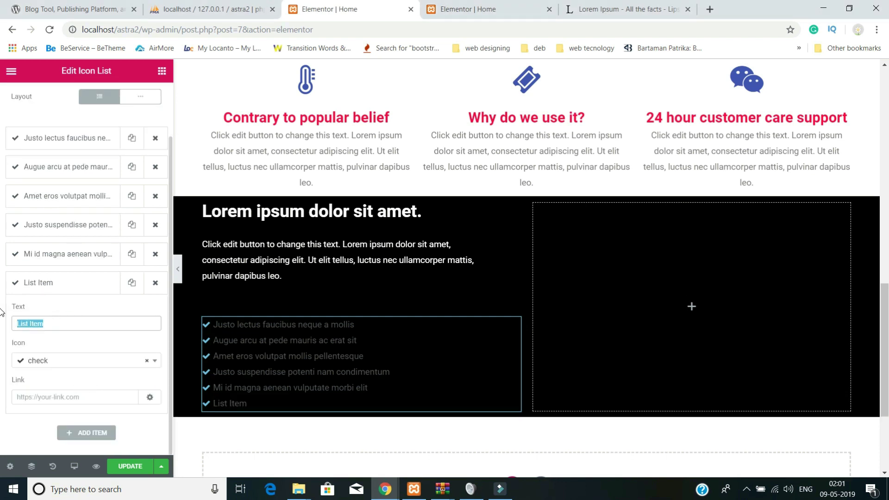
pyautogui.write('Nunc molestie at ultrices eu eleifend')
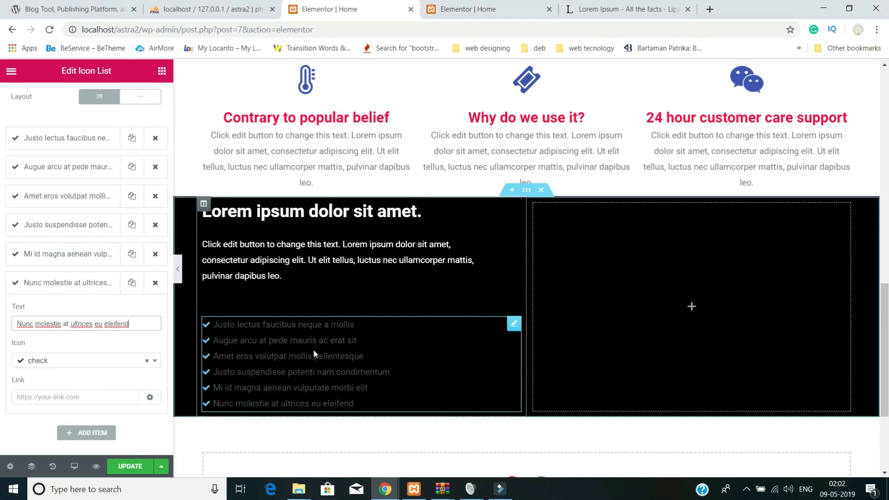
pyautogui.scroll(2, 133, 342)
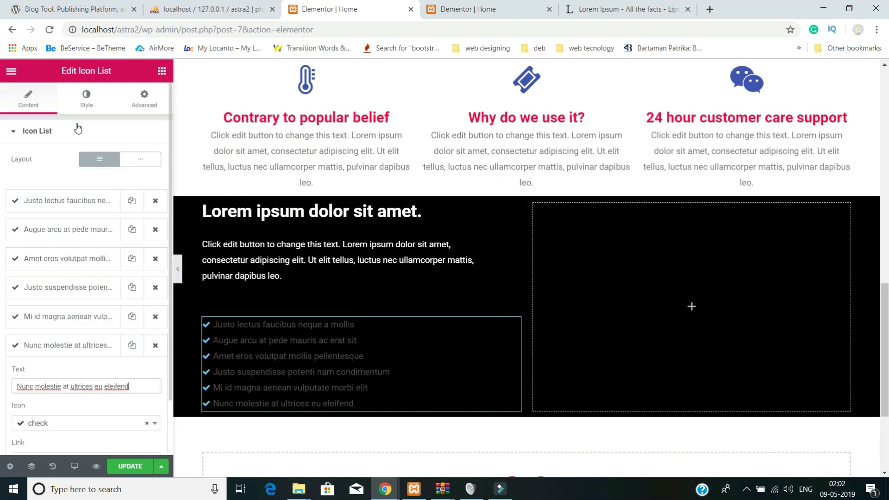
# - Set the icon list's check-mark colour to bright red
pyautogui.click(87, 106)
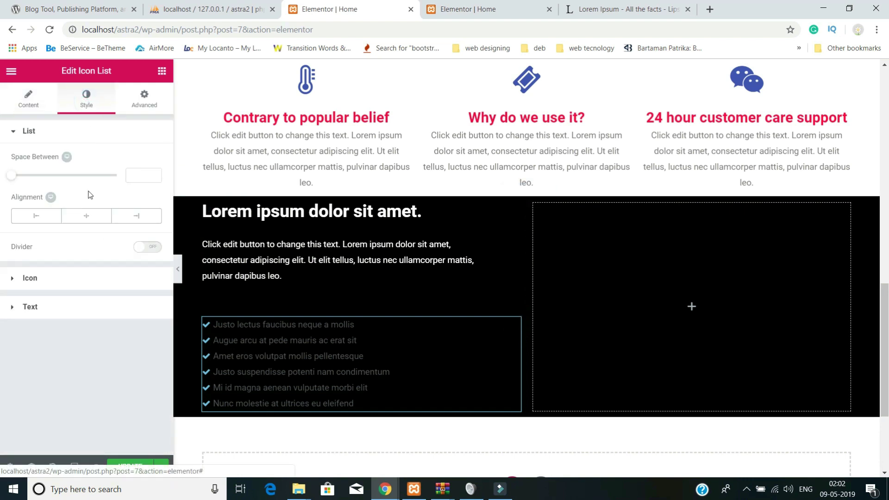
pyautogui.click(30, 278)
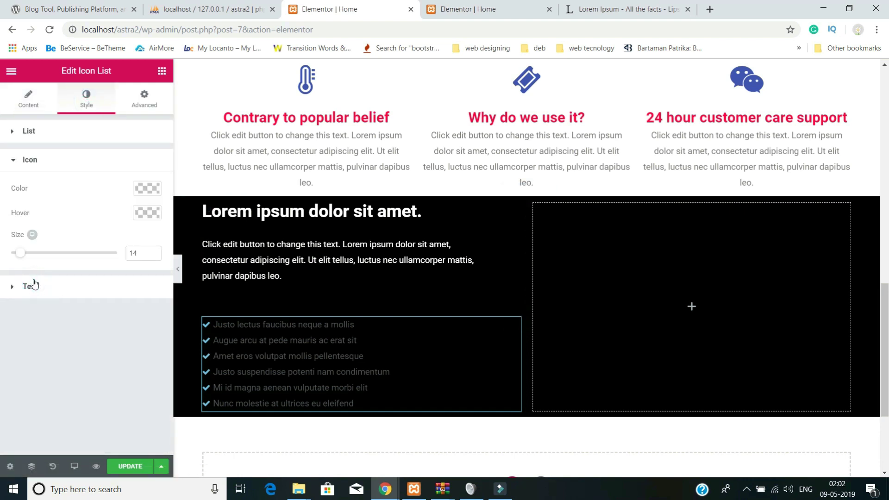
pyautogui.click(148, 193)
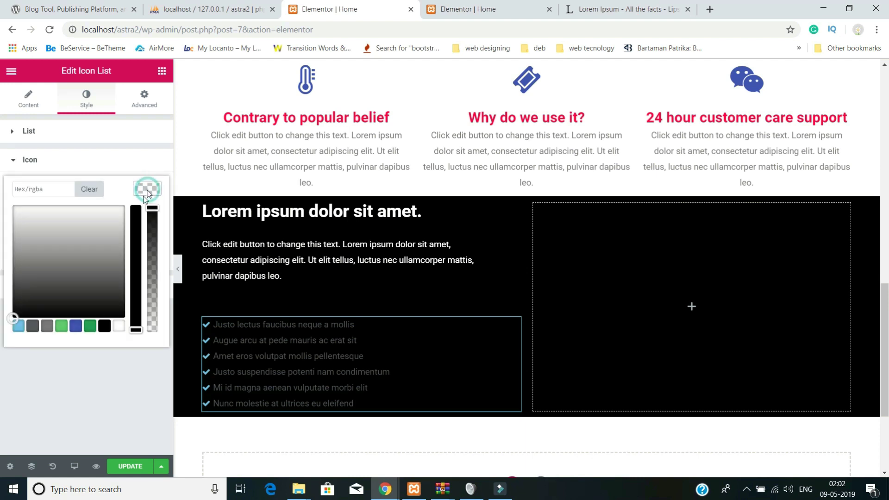
pyautogui.click(61, 325)
pyautogui.press('Escape')
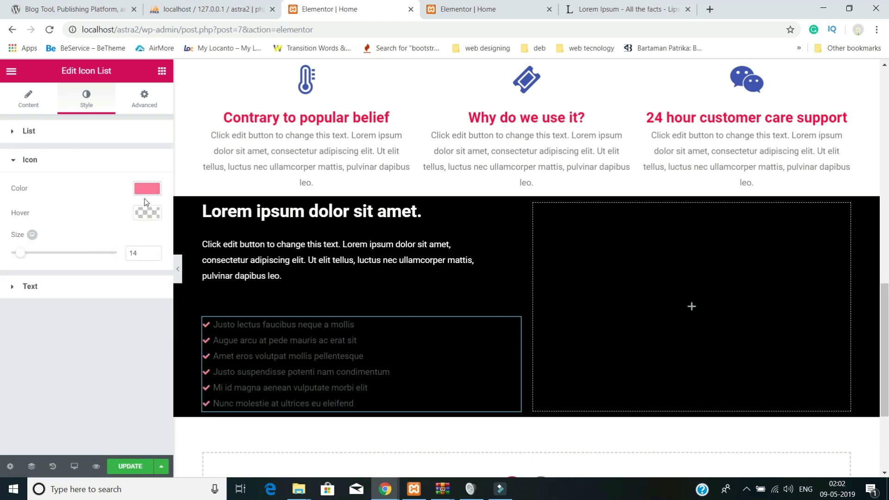
pyautogui.click(147, 197)
pyautogui.moveTo(140, 225); pyautogui.dragTo(143, 201)
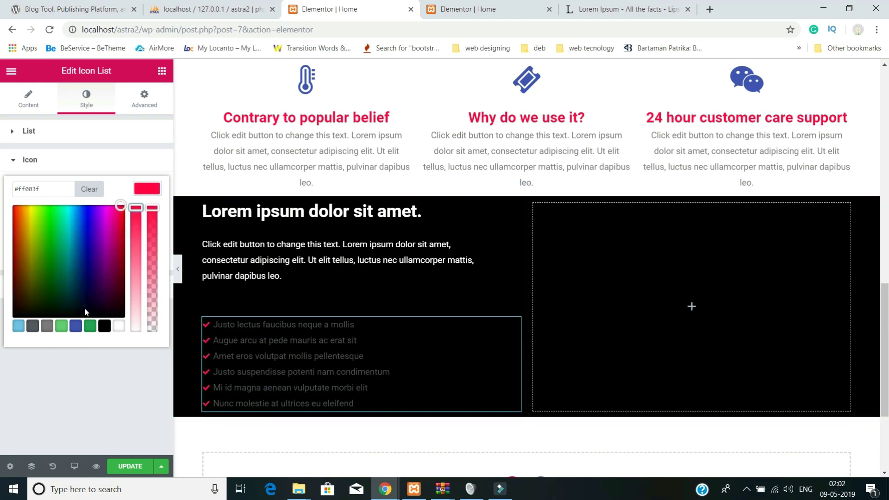
pyautogui.click(115, 168)
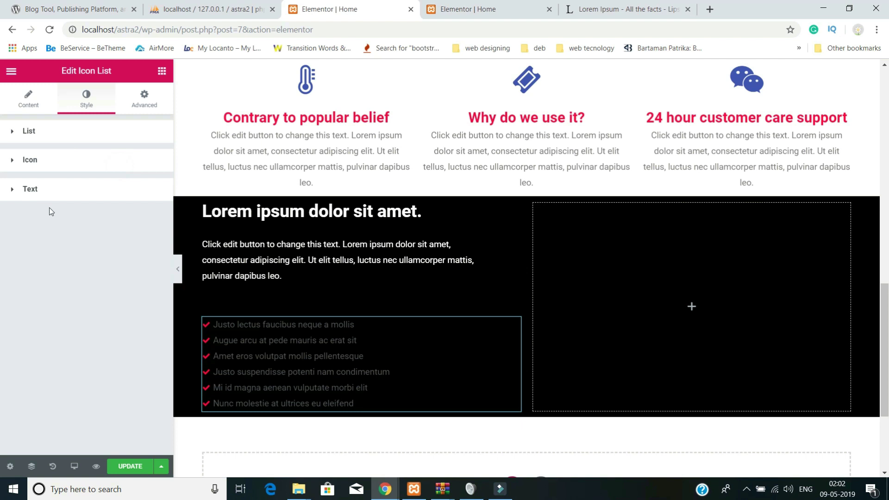
# - Make the list text white with a light grey hover colour, and enlarge the icons to size 30
pyautogui.click(38, 187)
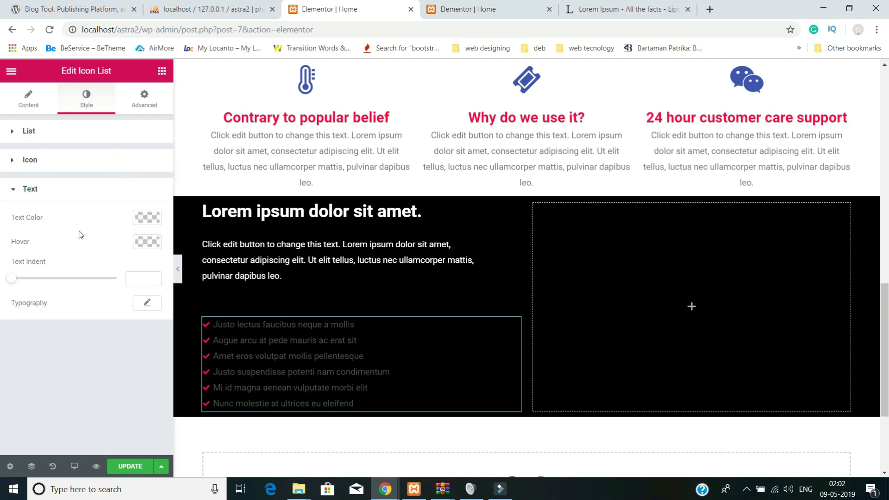
pyautogui.click(146, 217)
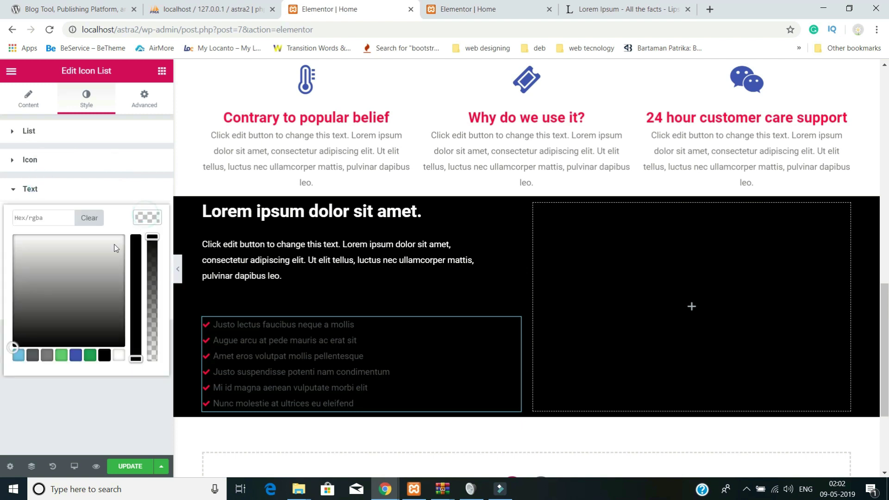
pyautogui.click(117, 247)
pyautogui.click(74, 250)
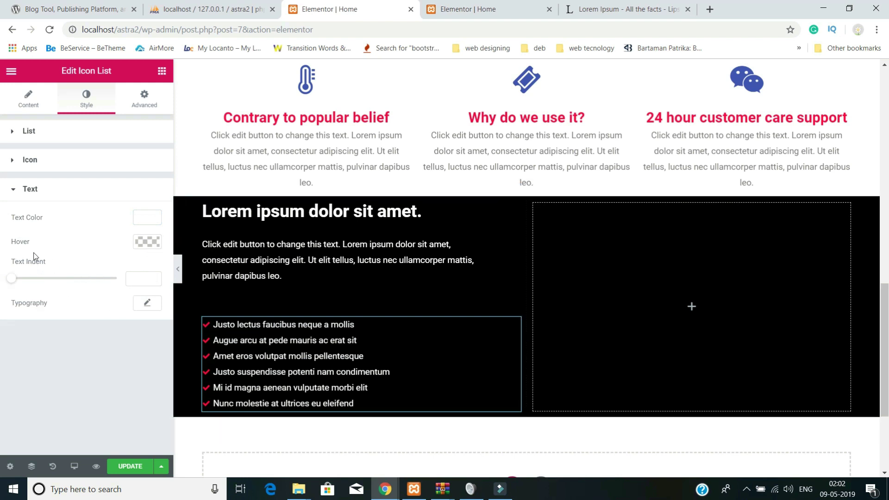
pyautogui.click(154, 248)
pyautogui.moveTo(80, 271); pyautogui.dragTo(4, 282)
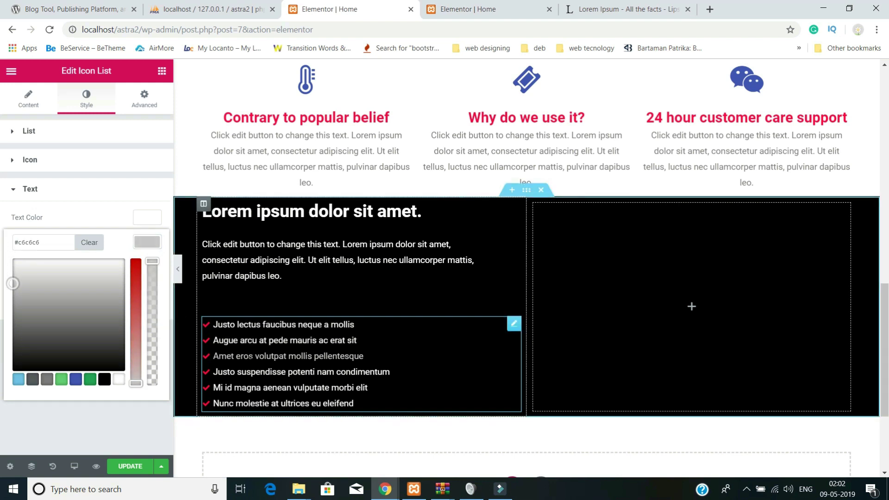
pyautogui.click(17, 191)
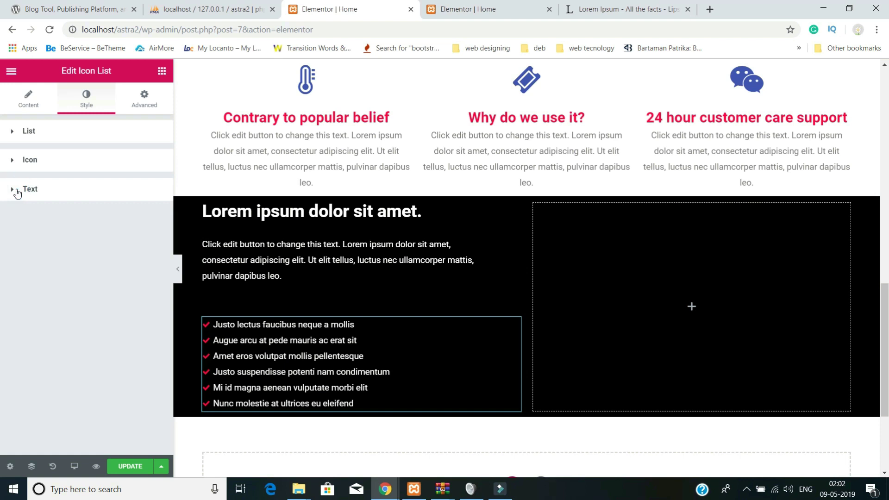
pyautogui.click(26, 161)
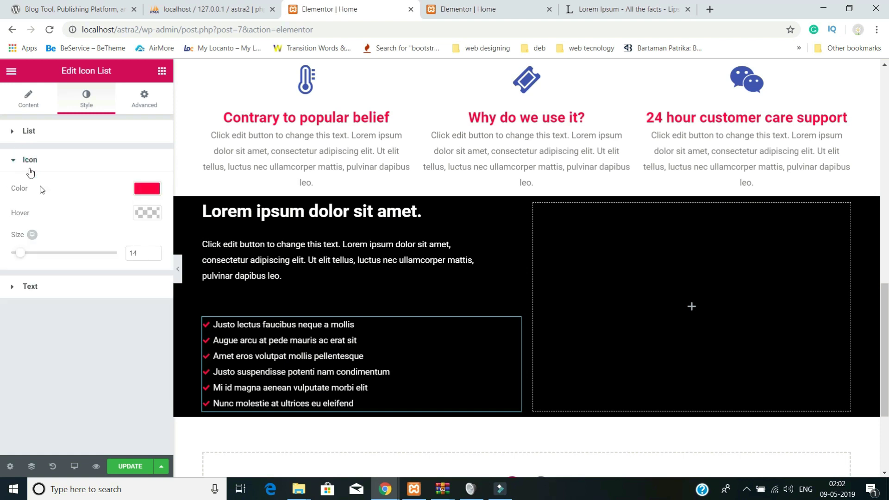
pyautogui.moveTo(24, 258); pyautogui.dragTo(43, 260)
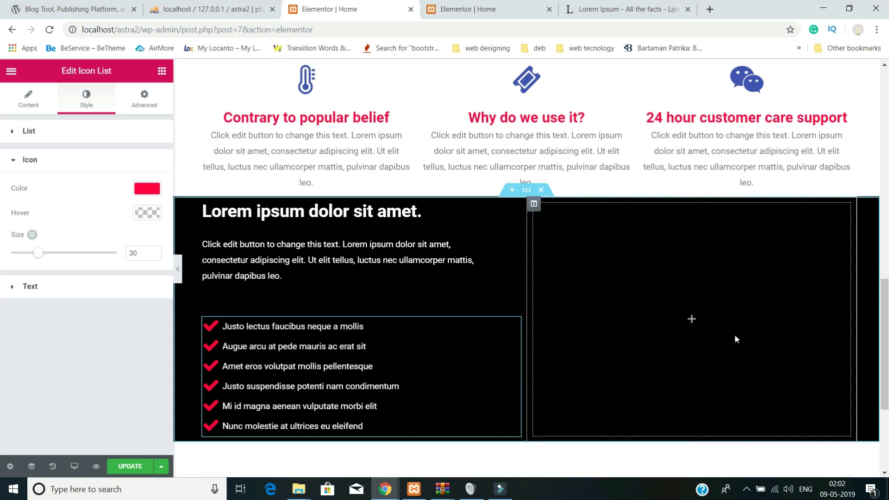
# - Drag an Image widget into the empty right column, choose the plasma-ball photo and centre it
pyautogui.click(691, 321)
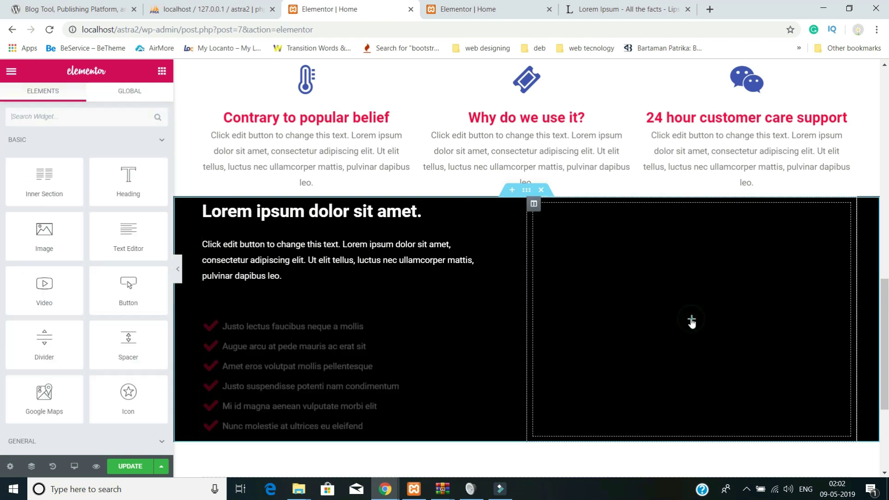
pyautogui.click(70, 116)
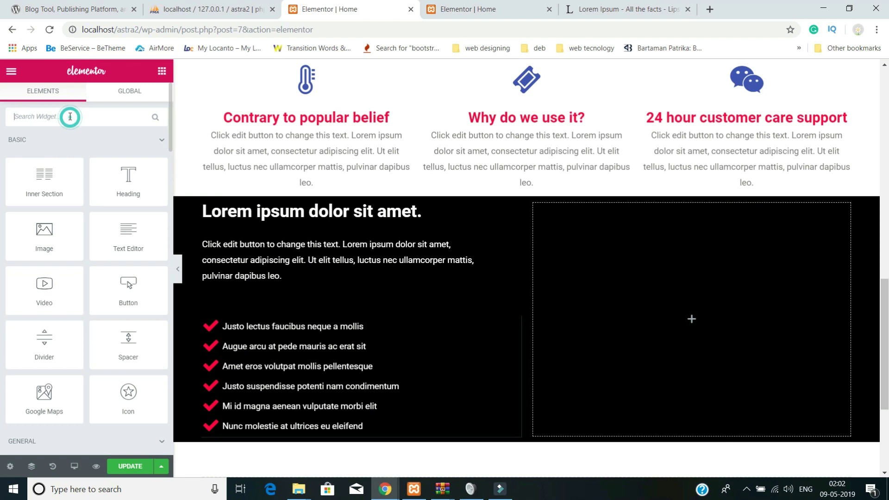
pyautogui.write('im')
pyautogui.moveTo(61, 158); pyautogui.dragTo(647, 307)
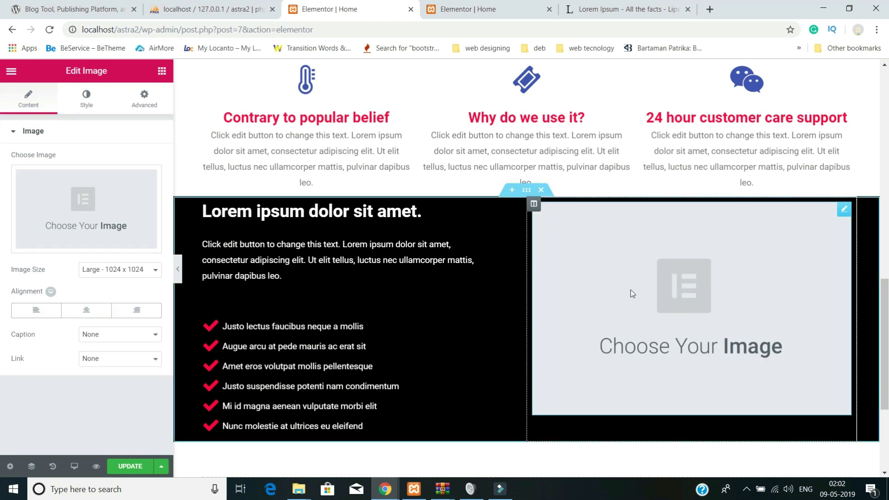
pyautogui.click(94, 207)
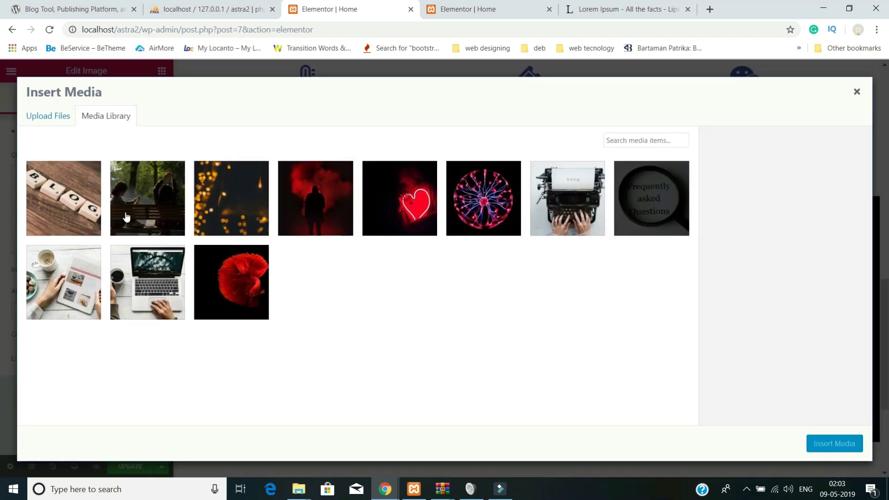
pyautogui.click(488, 221)
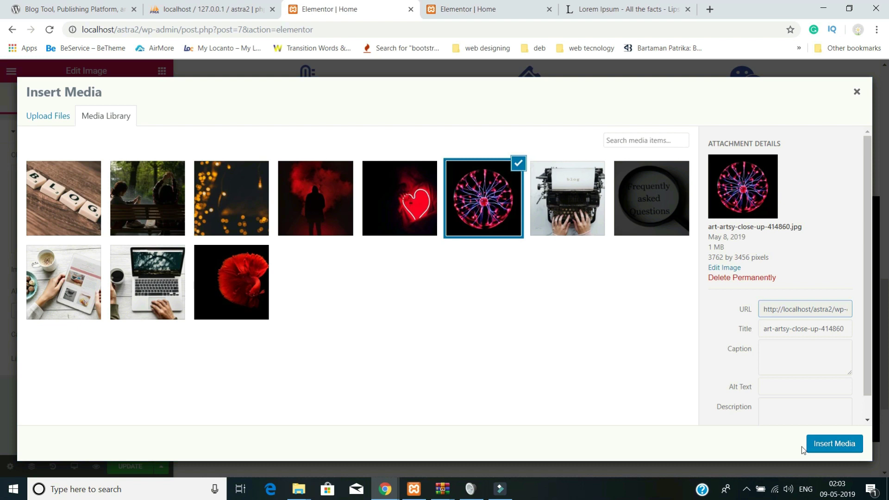
pyautogui.click(816, 443)
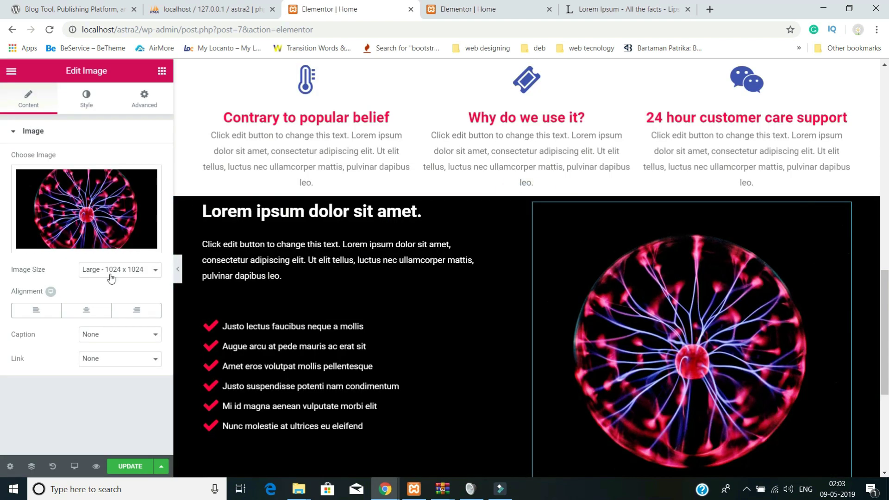
pyautogui.click(87, 310)
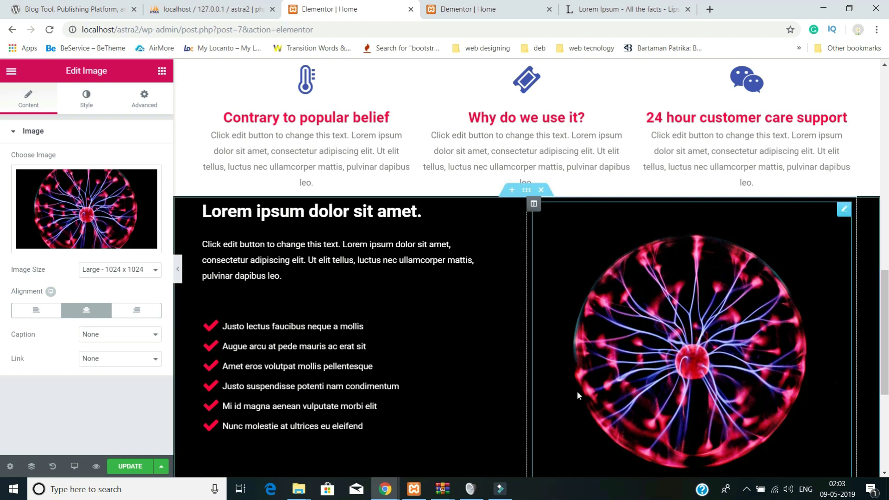
# - Update the page, preview the black section at full width, then restore the editing panel
pyautogui.scroll(-4, 576, 390)
pyautogui.scroll(2, 577, 391)
pyautogui.scroll(-1, 576, 391)
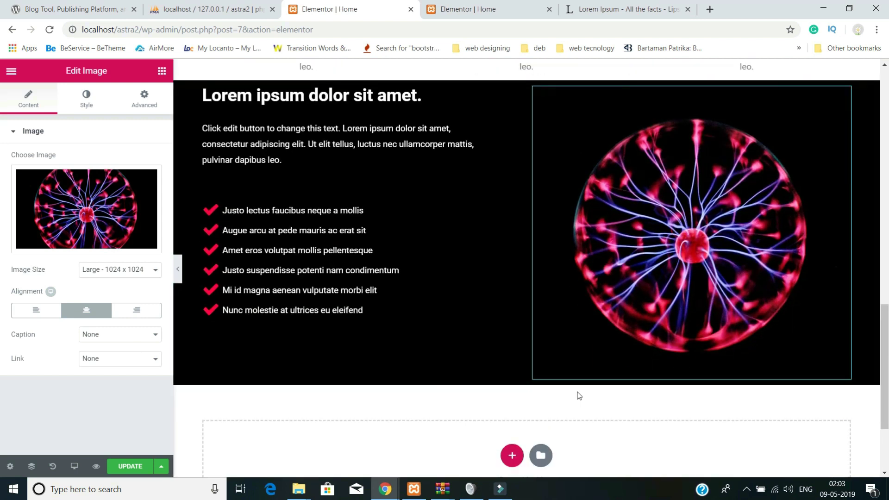
pyautogui.scroll(1, 577, 395)
pyautogui.click(120, 464)
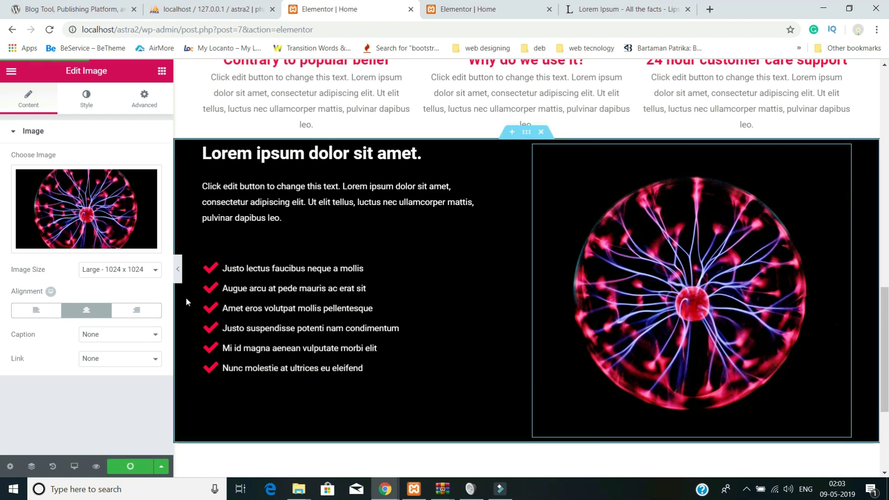
pyautogui.click(178, 268)
pyautogui.scroll(10, 249, 309)
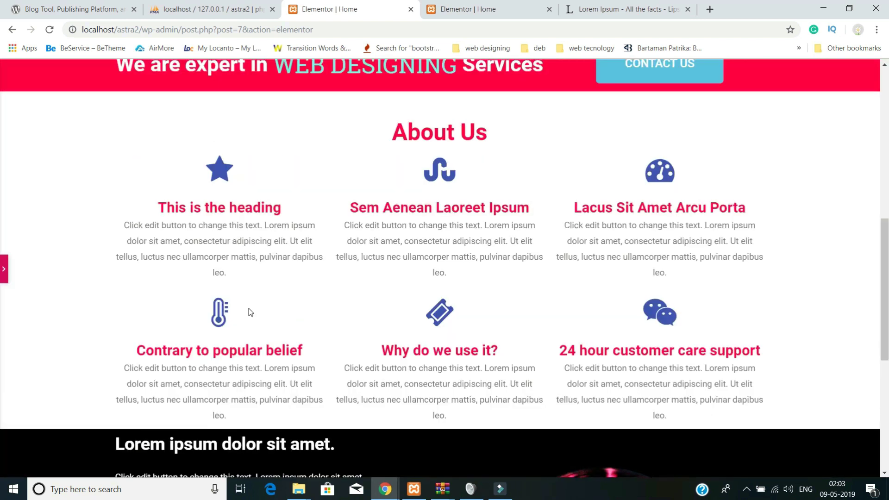
pyautogui.scroll(-4, 249, 310)
pyautogui.scroll(-5, 248, 309)
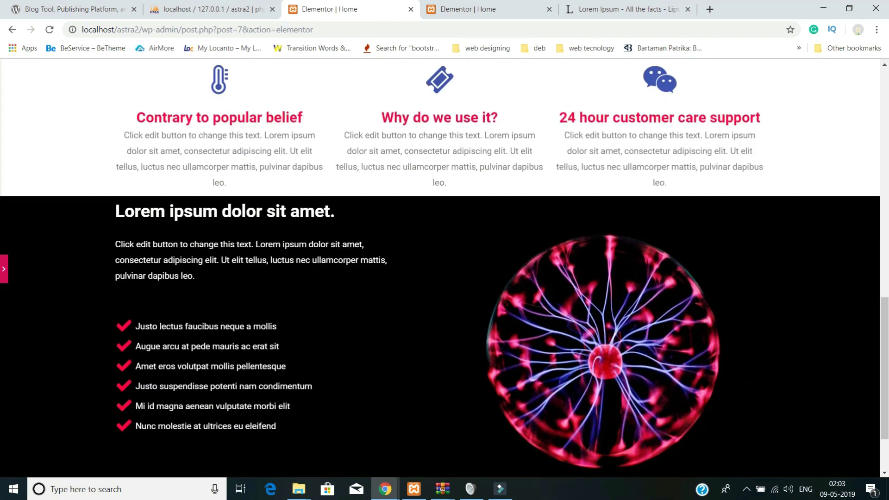
pyautogui.click(4, 269)
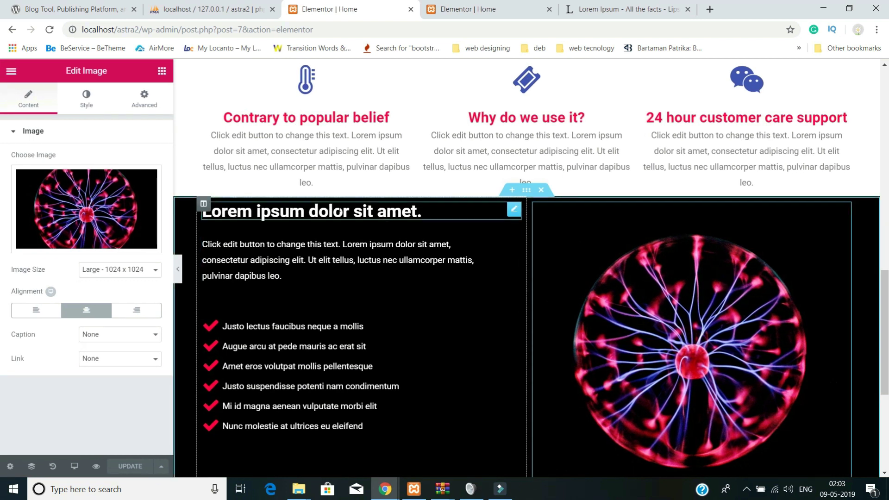
# - Unlink the black section's padding and set its top padding to 40 px
pyautogui.click(527, 191)
pyautogui.click(144, 104)
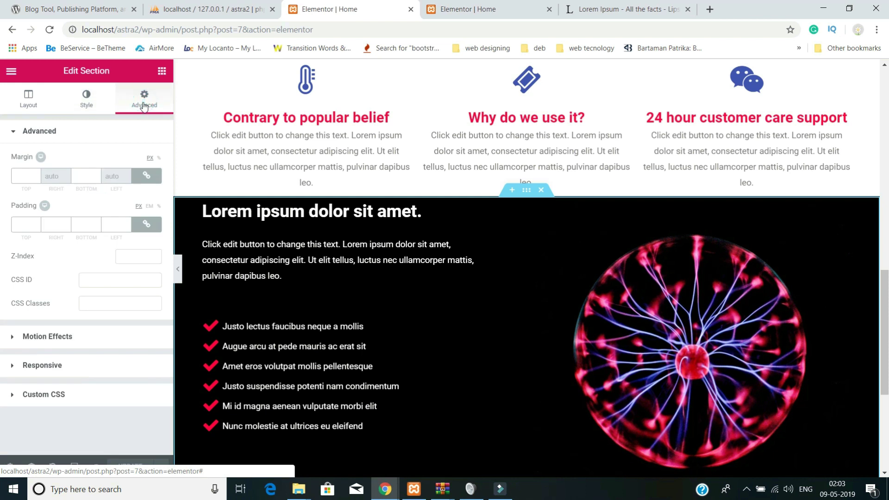
pyautogui.click(147, 224)
pyautogui.click(23, 224)
pyautogui.doubleClick(23, 224)
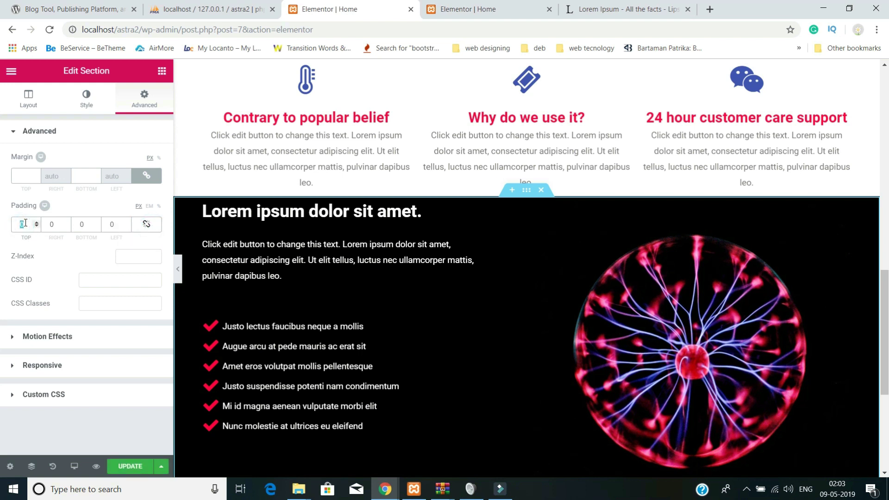
pyautogui.write('40')
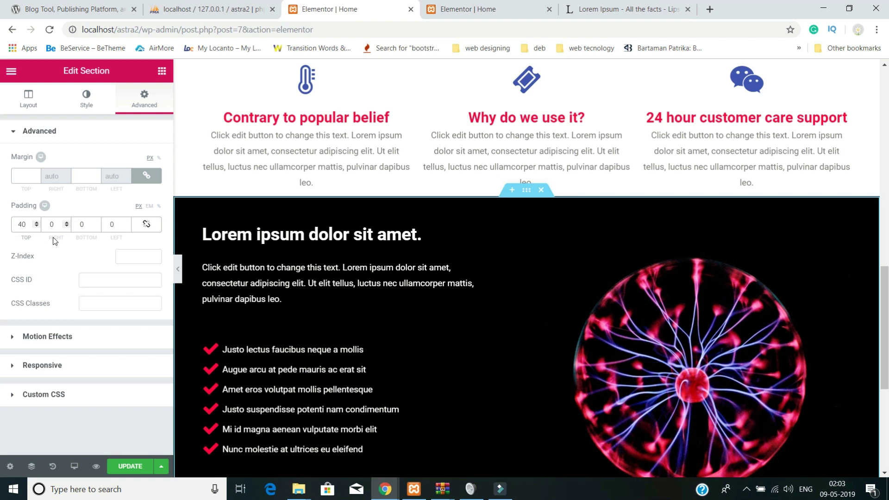
pyautogui.doubleClick(84, 222)
# - Check the section's motion and responsive options, then add a single-column section below it
pyautogui.click(79, 337)
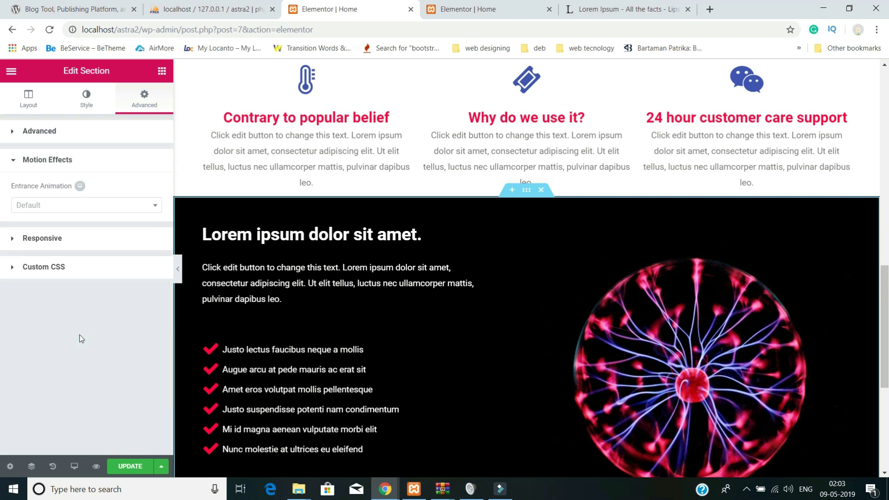
pyautogui.click(30, 238)
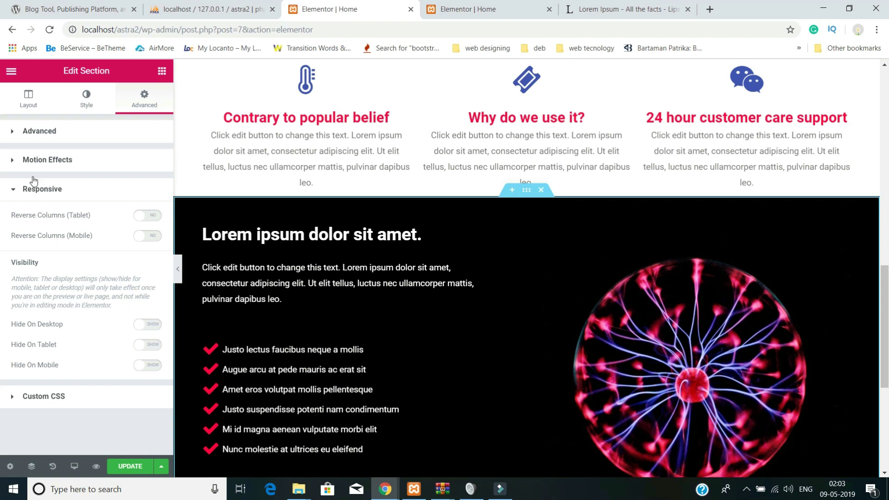
pyautogui.scroll(-5, 496, 358)
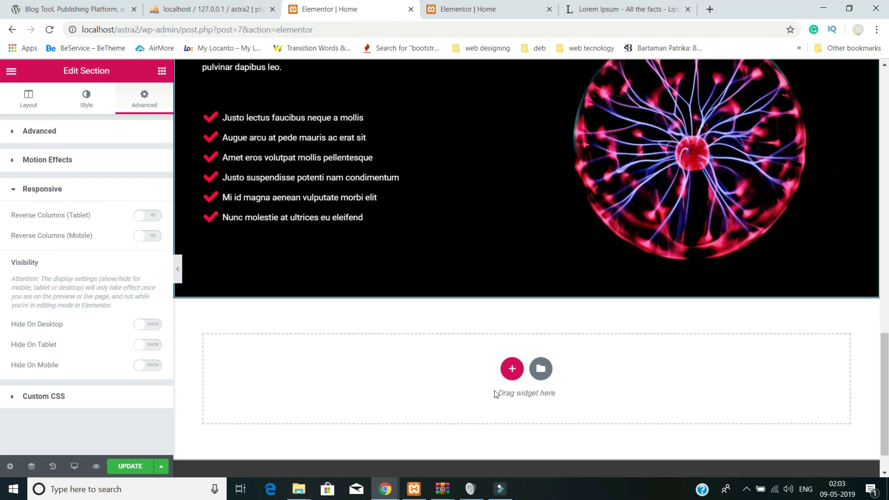
pyautogui.click(512, 371)
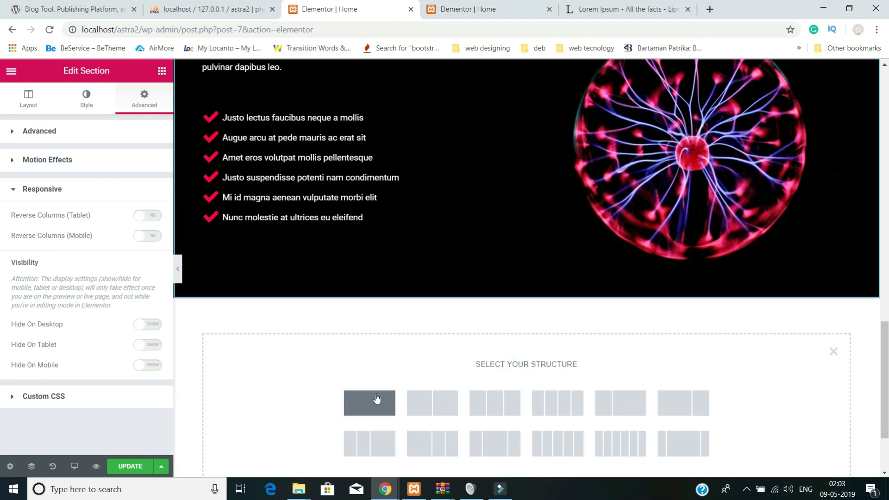
pyautogui.click(369, 411)
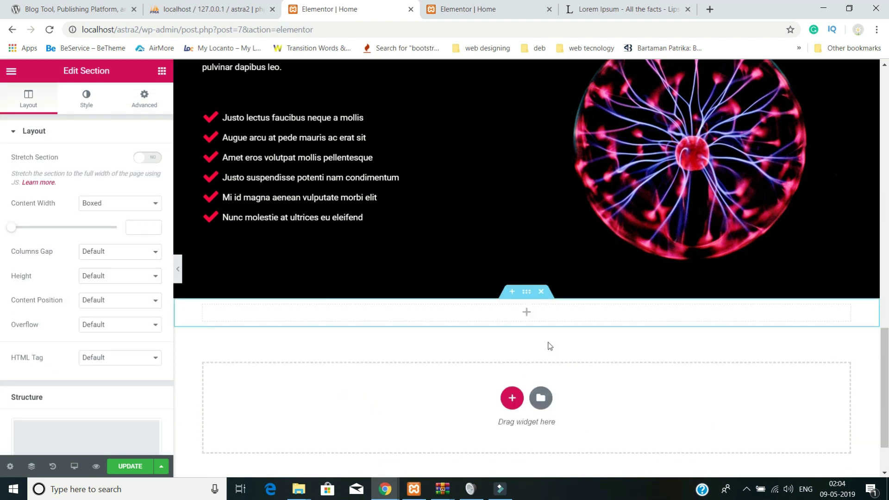
# - Place a centred heading reading 'Why We Special' in the new section
pyautogui.click(528, 313)
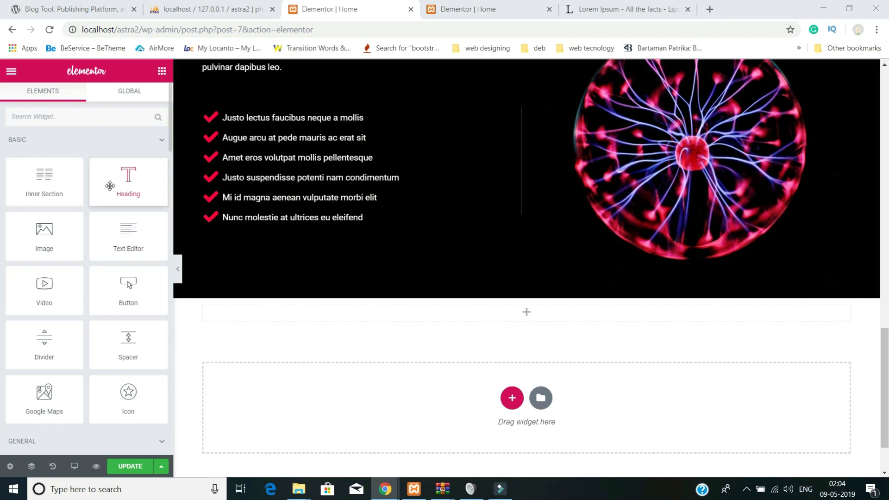
pyautogui.moveTo(126, 187); pyautogui.dragTo(509, 312)
pyautogui.moveTo(126, 176); pyautogui.dragTo(3, 144)
pyautogui.write('Why We Special')
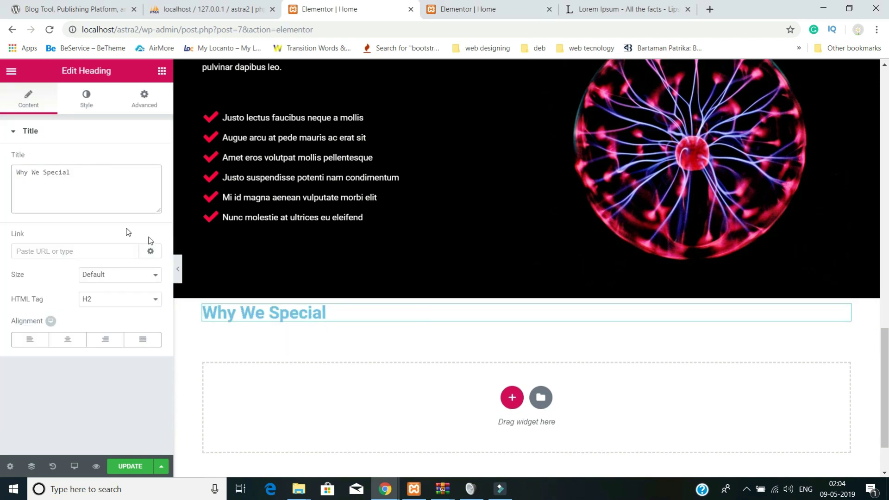
pyautogui.click(67, 339)
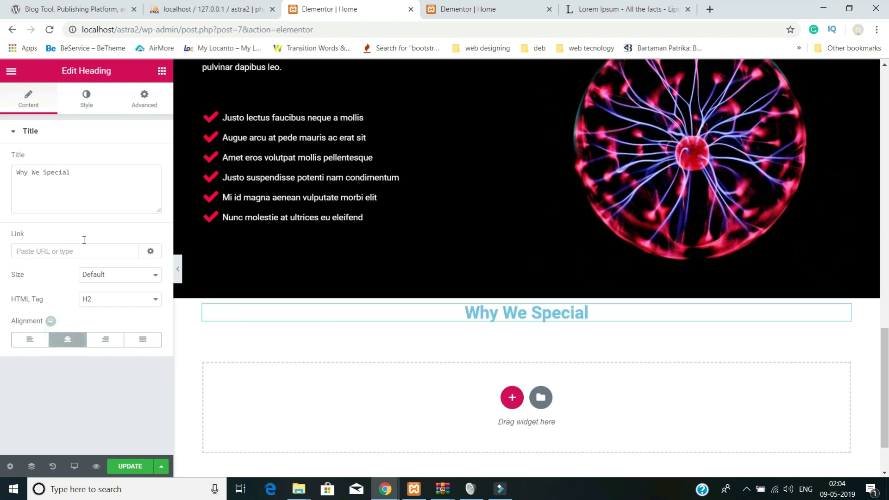
# - Unlink the heading's margins and give it a 40 px top margin
pyautogui.click(83, 98)
pyautogui.click(145, 98)
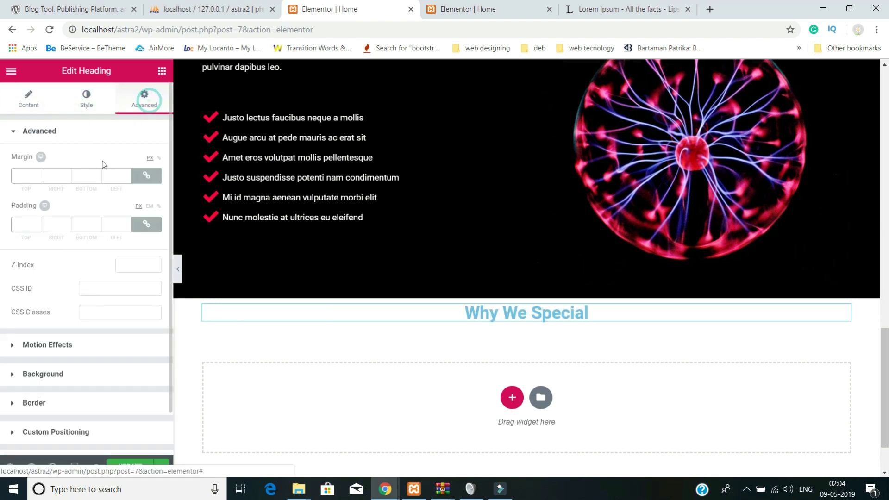
pyautogui.click(24, 177)
pyautogui.click(143, 176)
pyautogui.doubleClick(21, 176)
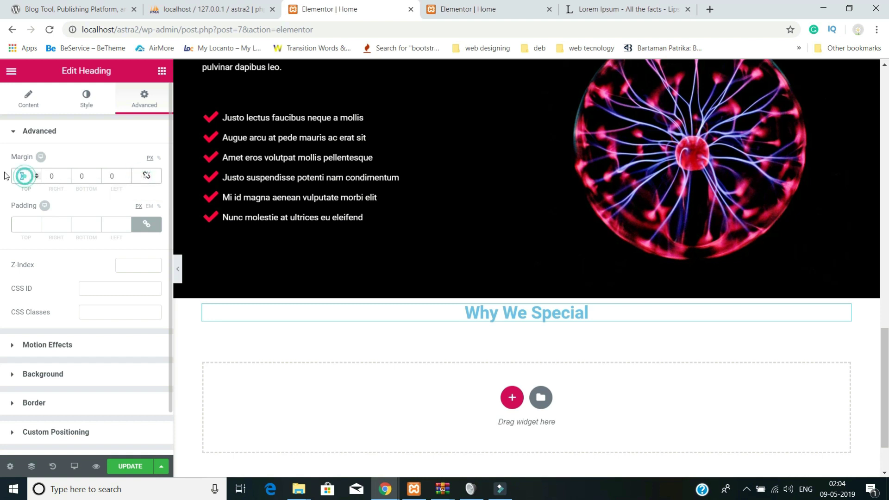
pyautogui.write('40')
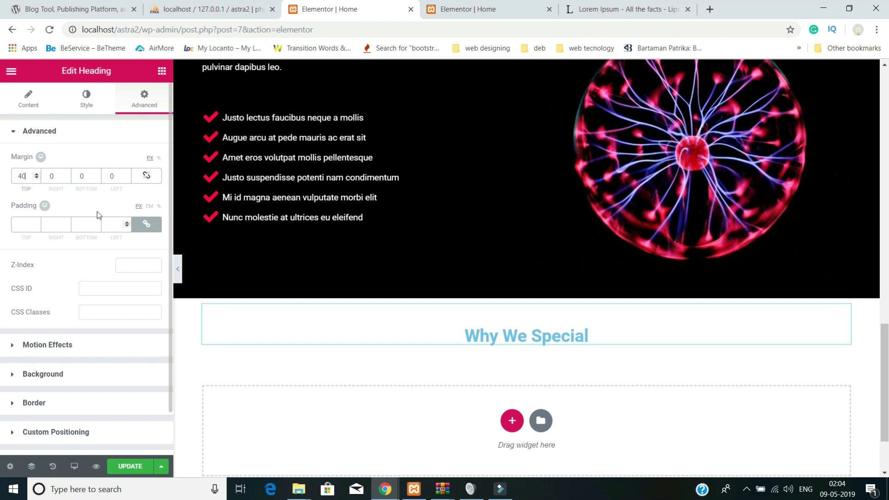
pyautogui.click(79, 109)
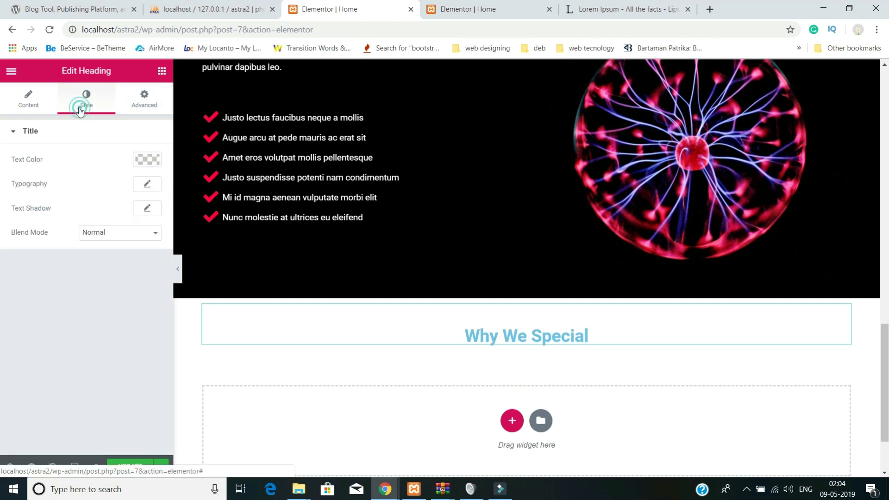
# - Colour the 'Why We Special' heading a vivid red-pink (#ff003f)
pyautogui.click(150, 167)
pyautogui.click(103, 214)
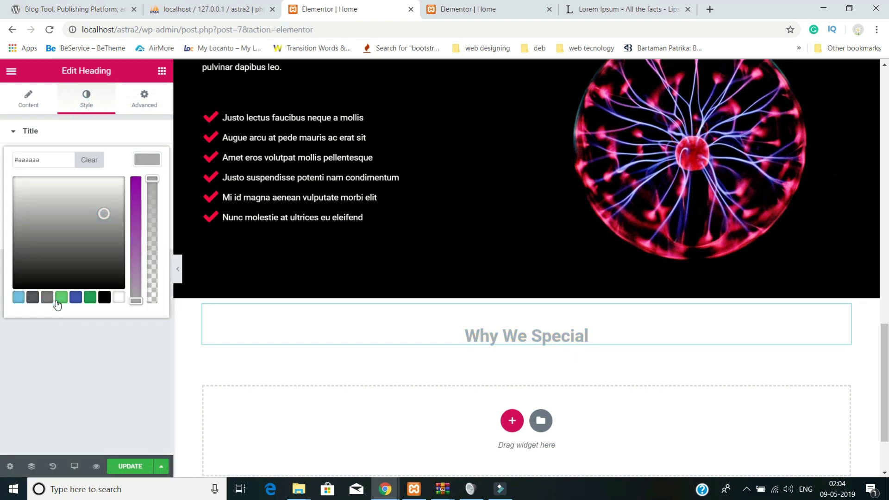
pyautogui.click(61, 296)
pyautogui.click(120, 177)
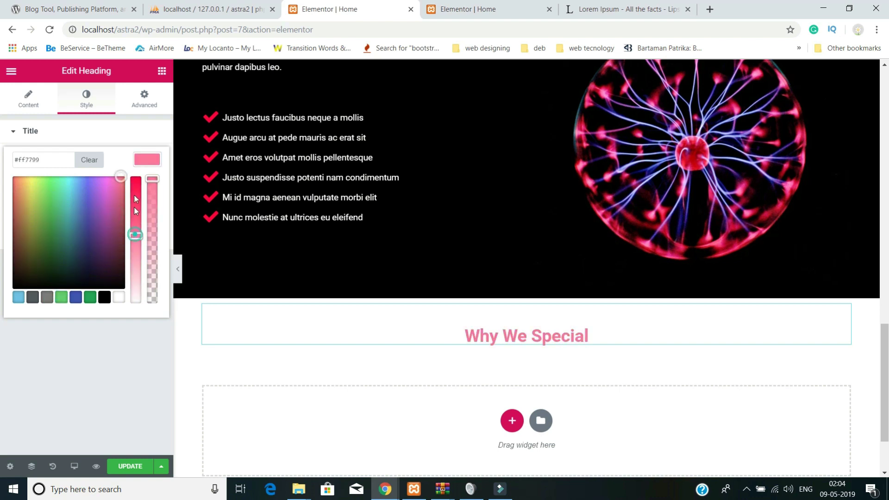
pyautogui.moveTo(135, 205); pyautogui.dragTo(137, 157)
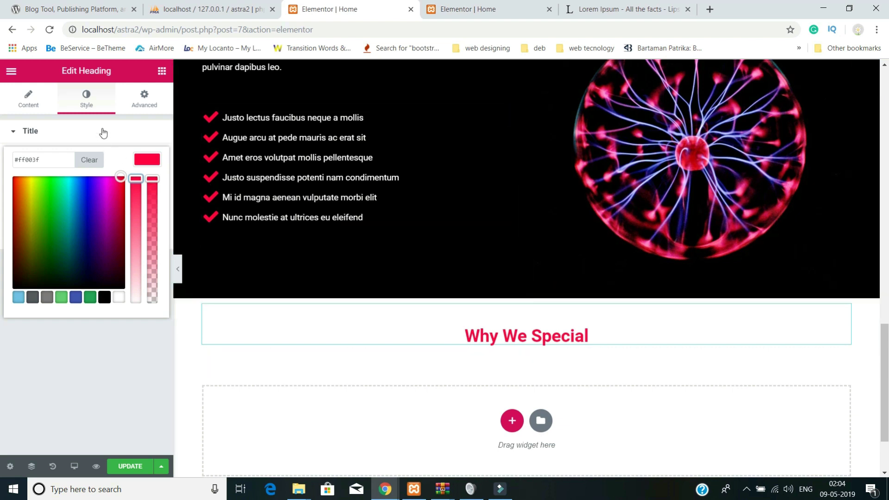
pyautogui.click(87, 96)
# - Set the heading's typography size to 40 px and update the page
pyautogui.click(147, 184)
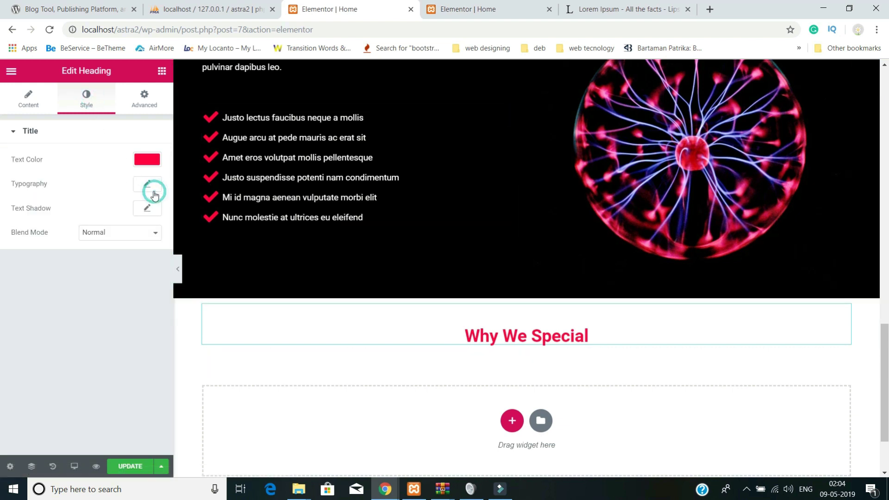
pyautogui.click(133, 254)
pyautogui.write('40')
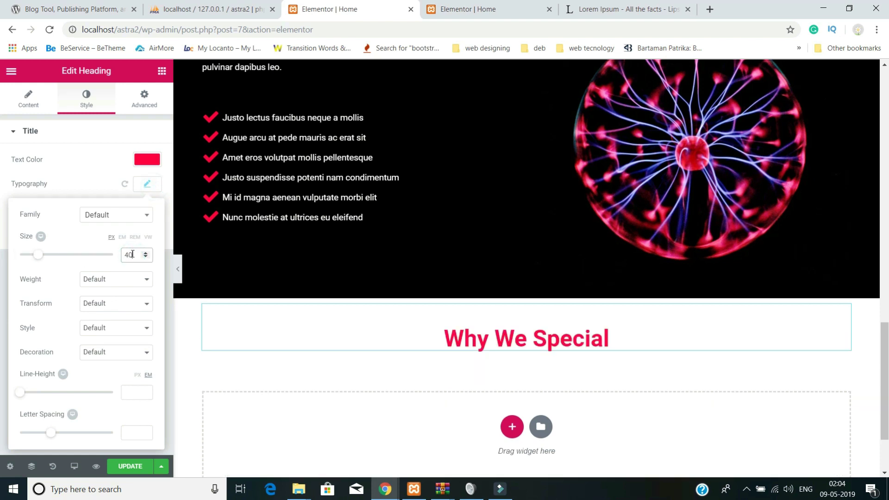
pyautogui.click(131, 466)
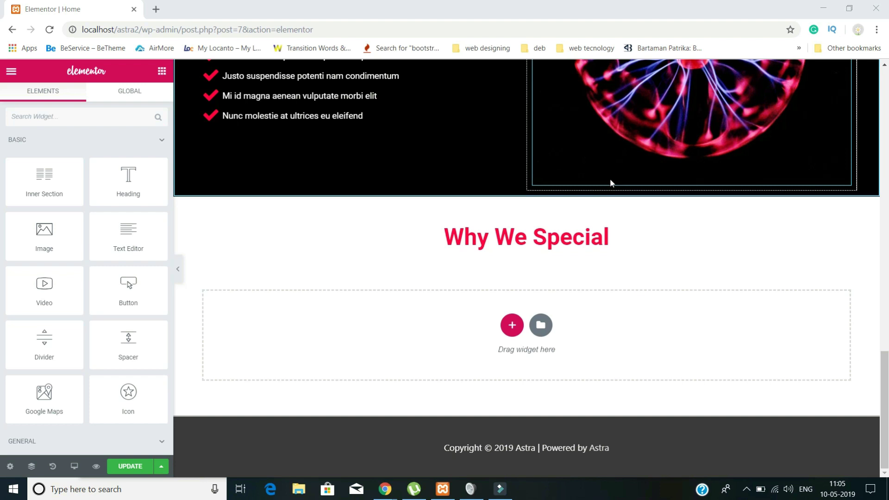
# - Insert a three-column structure under the heading and open the widget list for its first column
pyautogui.click(513, 324)
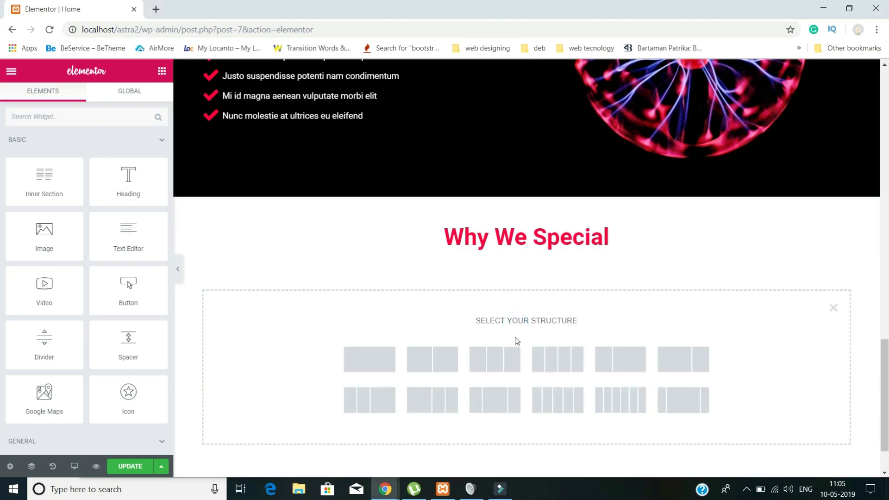
pyautogui.click(511, 360)
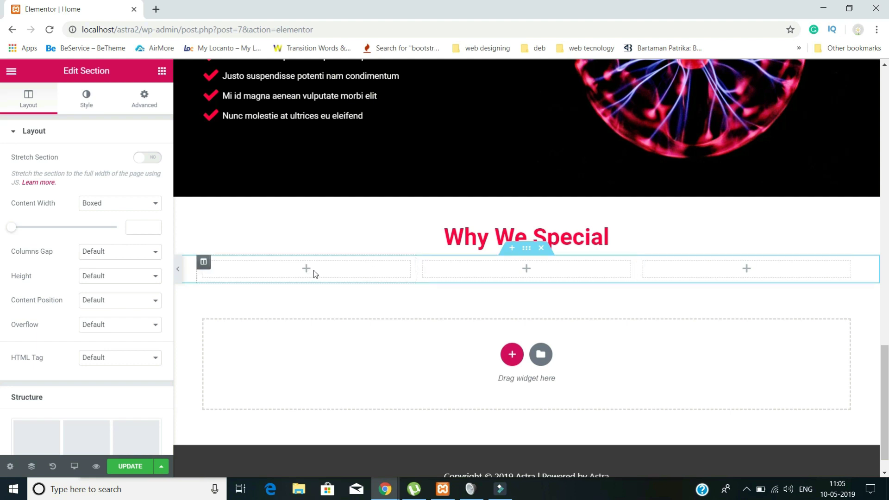
pyautogui.click(306, 270)
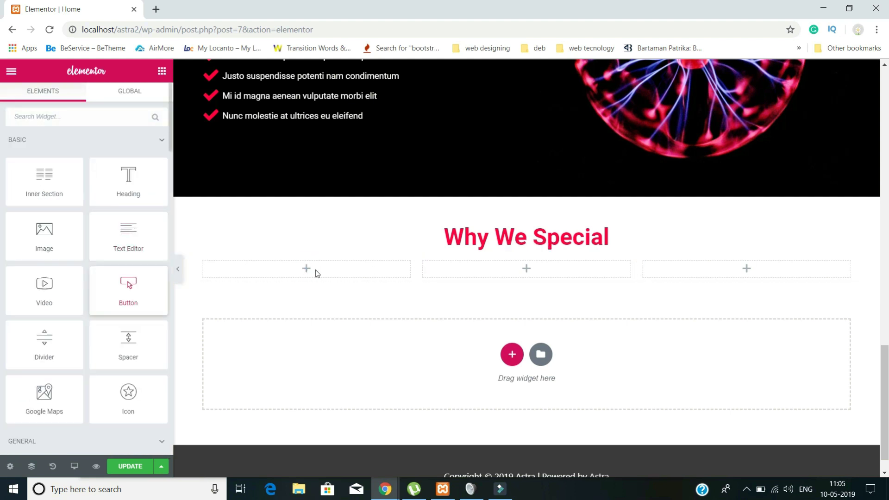
pyautogui.scroll(-10, 139, 287)
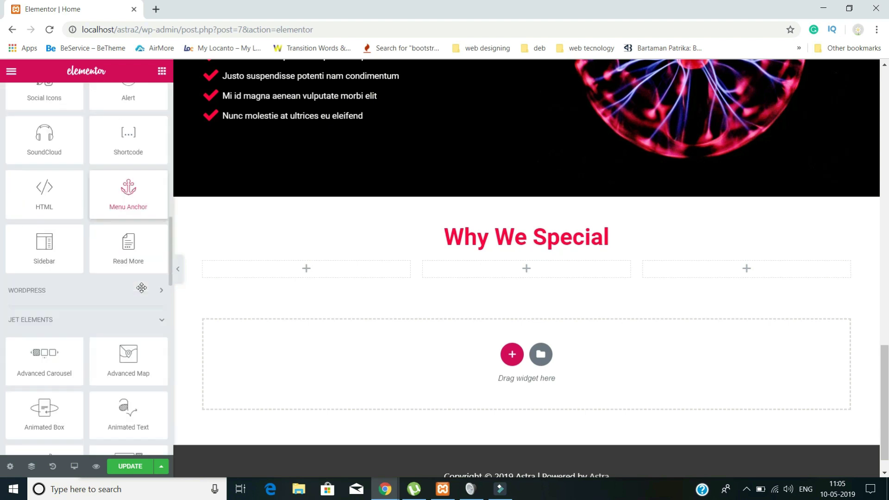
pyautogui.scroll(-5, 72, 284)
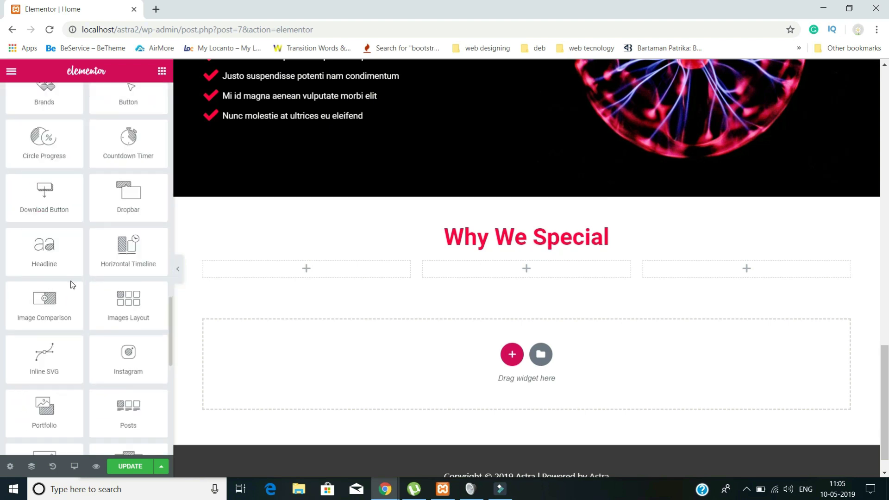
pyautogui.scroll(6, 69, 279)
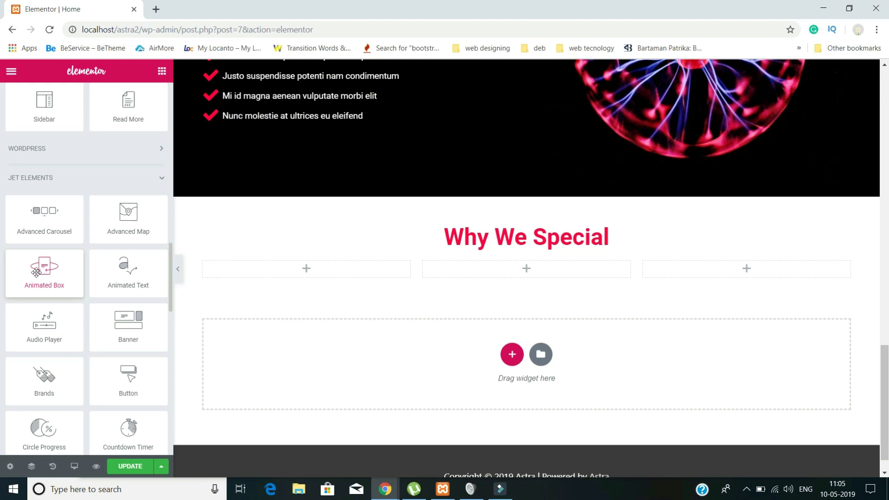
# - Place an Animated Box flip box in column one and give it the leaf icon
pyautogui.moveTo(48, 283); pyautogui.dragTo(302, 277)
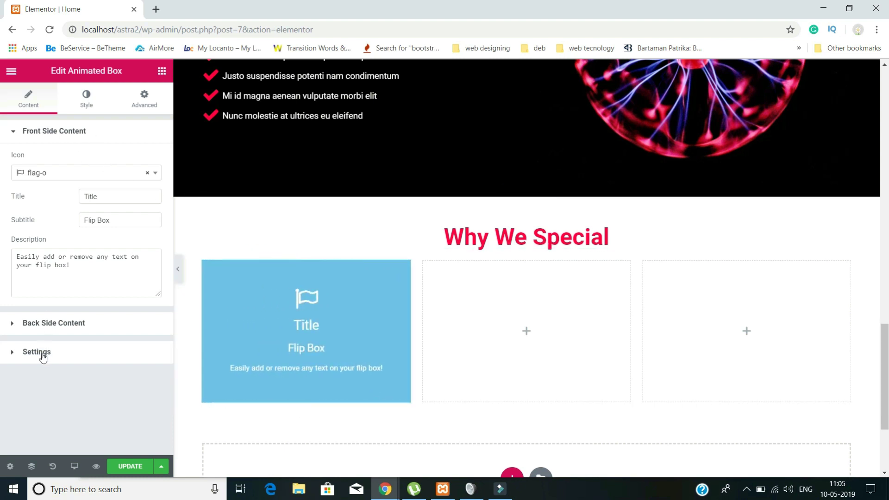
pyautogui.click(55, 174)
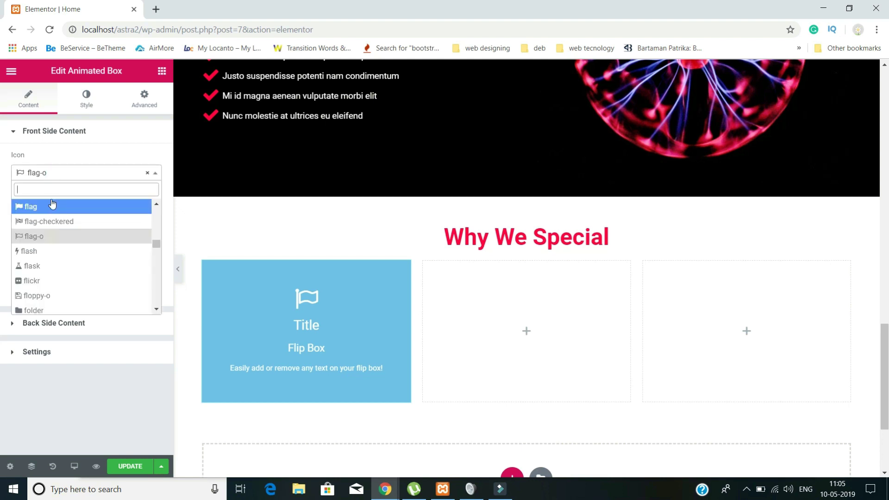
pyautogui.write('lea')
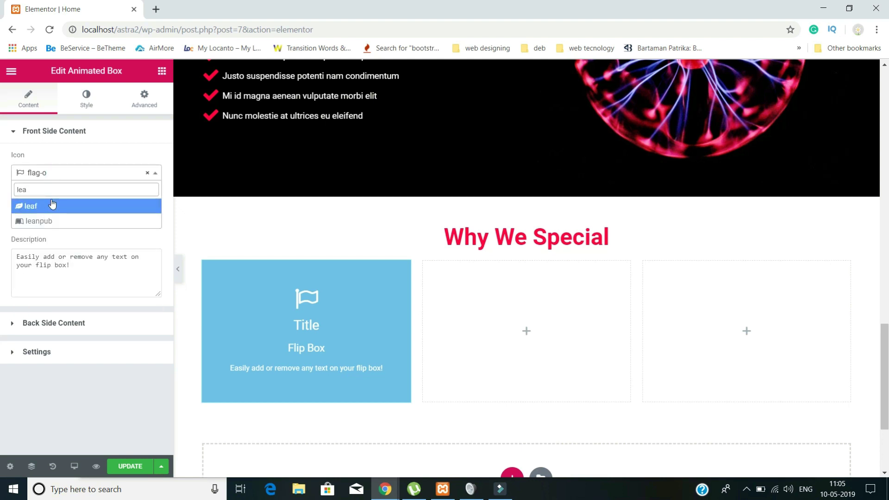
pyautogui.click(52, 206)
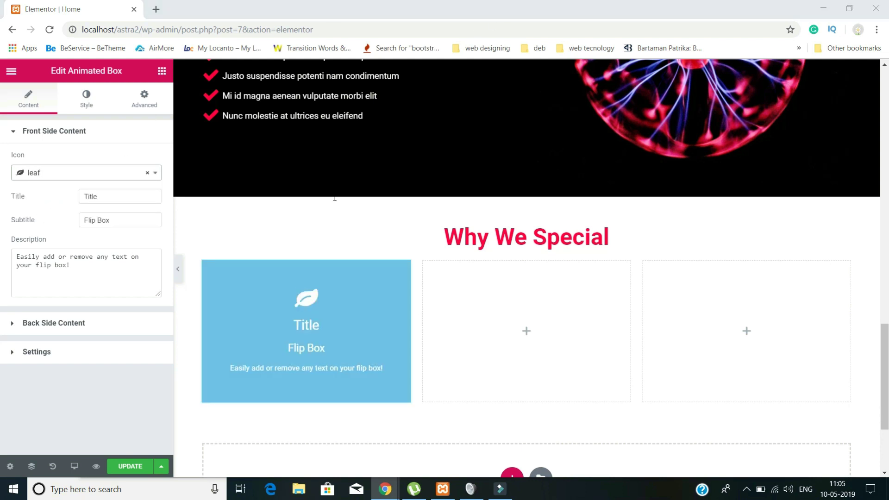
# - Set the front title 'Scelerisque Integer Ac', subtitle 'Hover me to know more', and clear the description
pyautogui.doubleClick(109, 198)
pyautogui.write('Scelerisque Integer Ac')
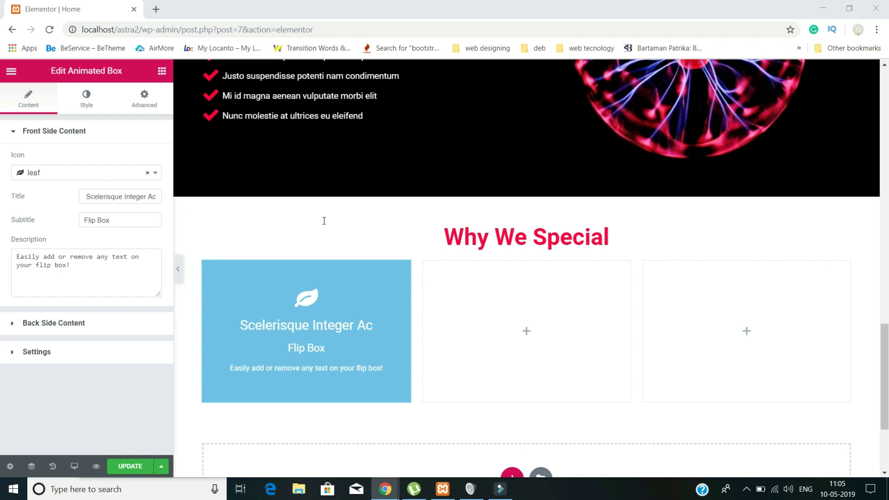
pyautogui.tripleClick(118, 220)
pyautogui.write('Hover me to know more')
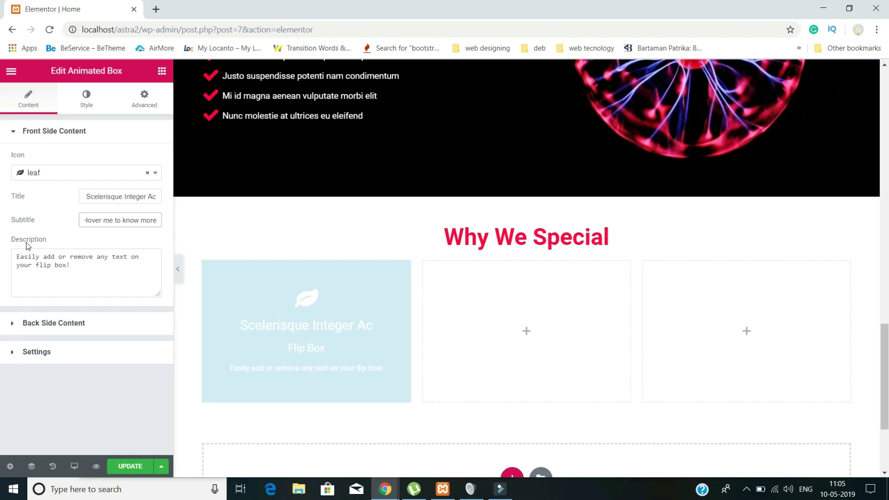
pyautogui.tripleClick(82, 270)
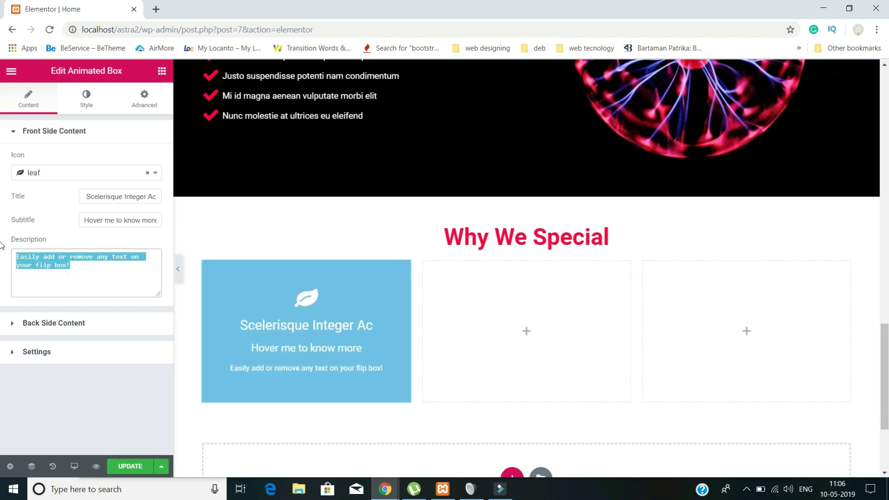
pyautogui.press('BackSpace')
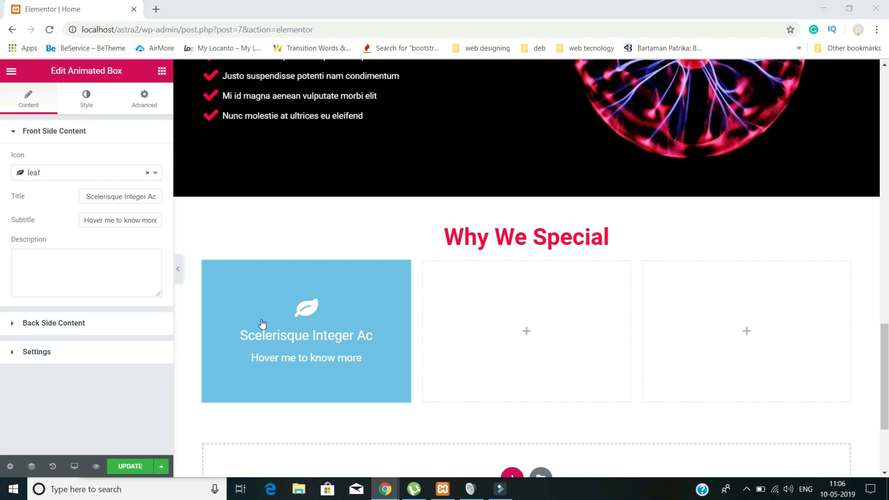
# - Give the back side the title 'Scelerisque Integer Ac', a Latin description and a 'know more' button label
pyautogui.click(54, 323)
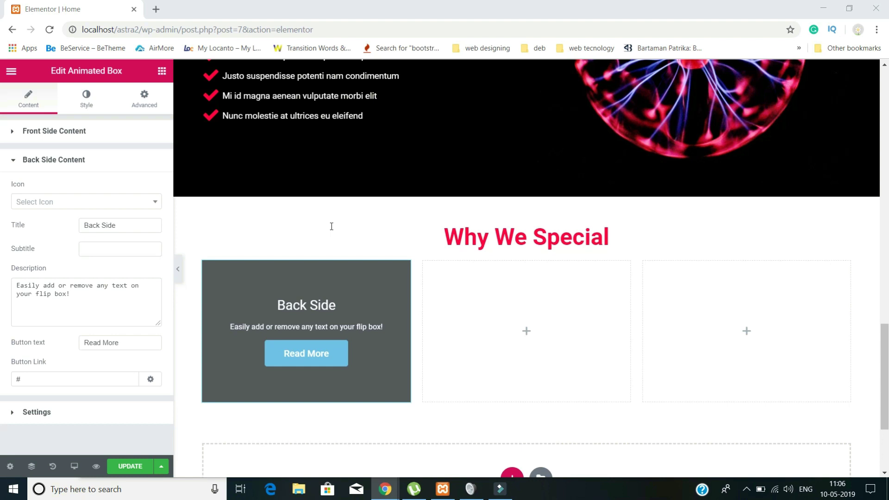
pyautogui.tripleClick(103, 226)
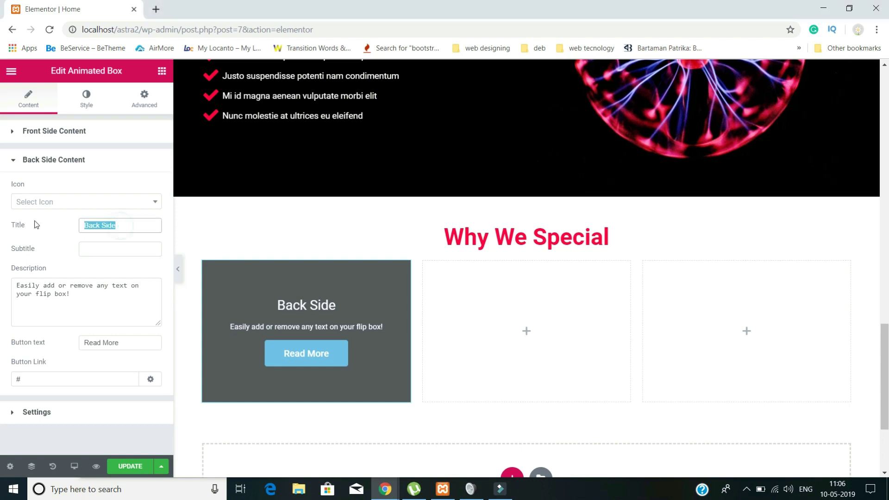
pyautogui.write('Scelerisque Integer Ac')
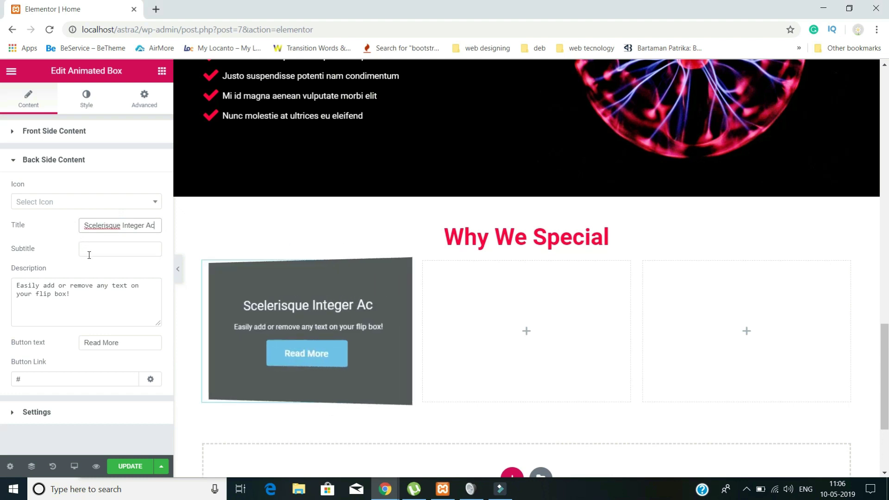
pyautogui.click(322, 301)
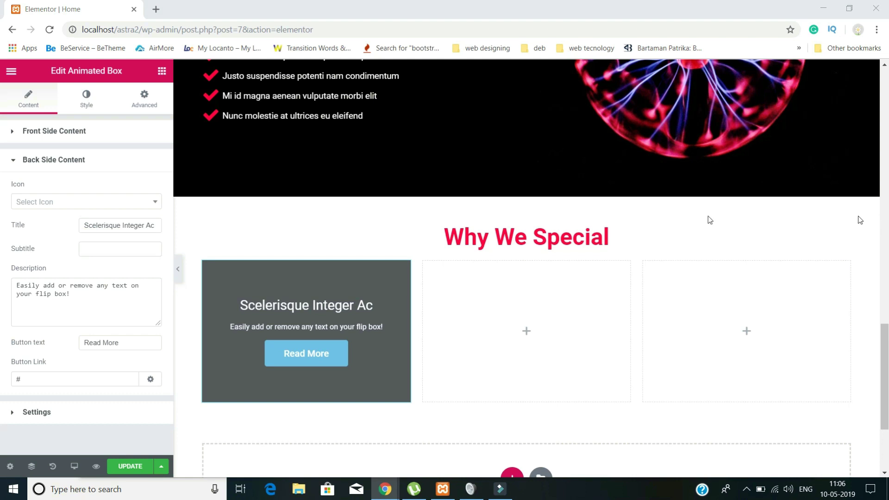
pyautogui.tripleClick(99, 304)
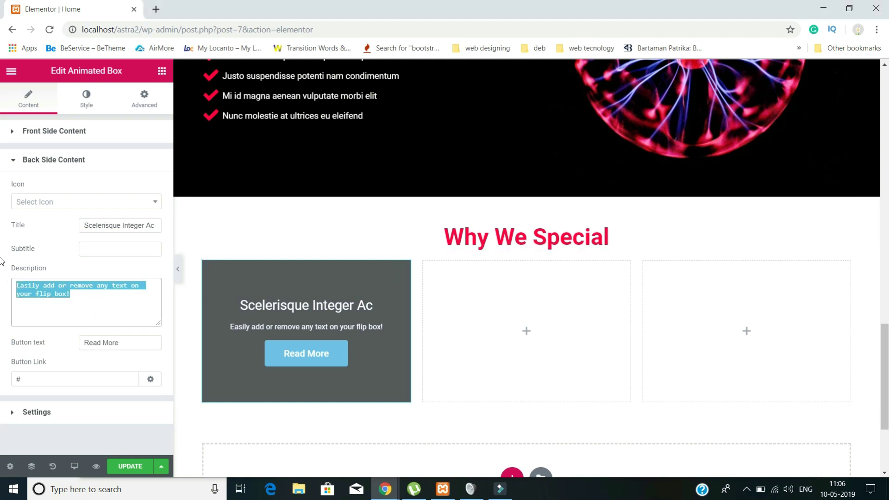
pyautogui.write('Ac consequat vulputate mauris orci pretium eros ac tincidunt lectus lacus quis libero vivamus ligula augue sagittis vel molestie.')
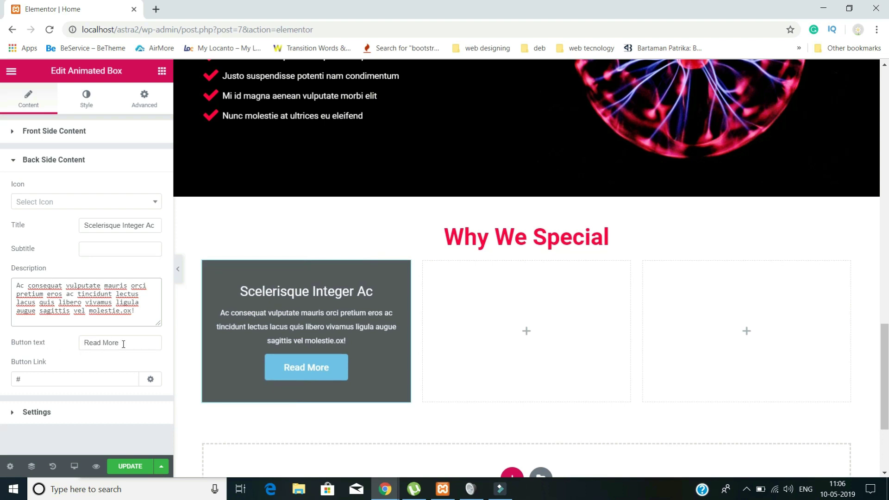
pyautogui.moveTo(126, 343); pyautogui.dragTo(52, 335)
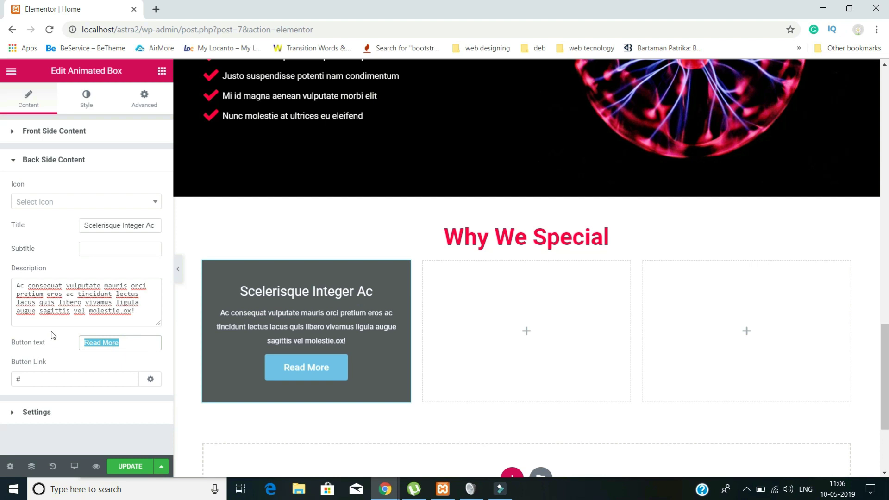
pyautogui.write('know')
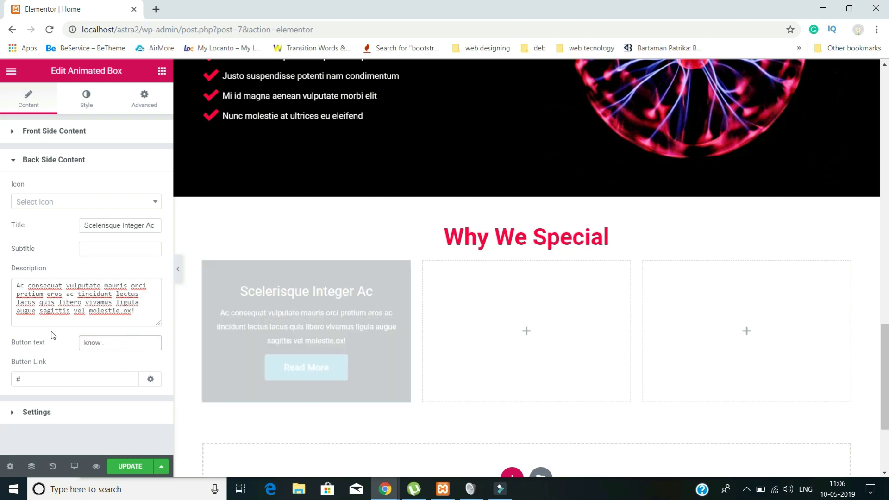
pyautogui.write(' more')
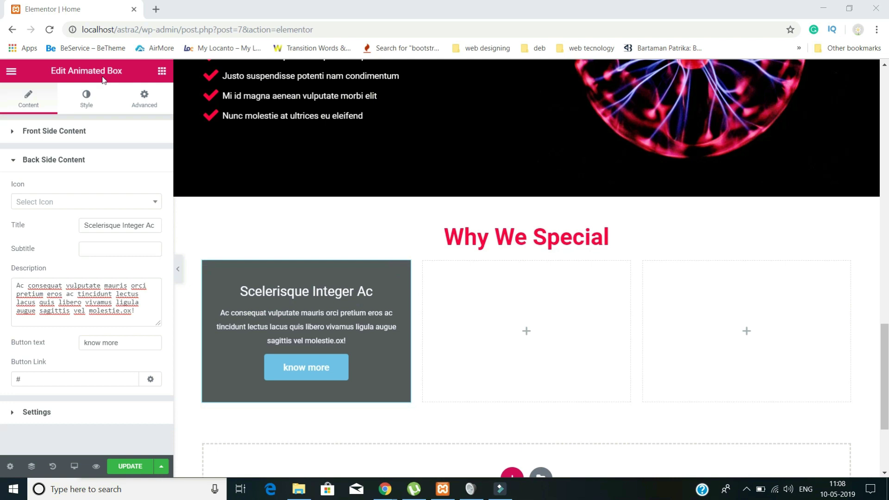
pyautogui.click(87, 106)
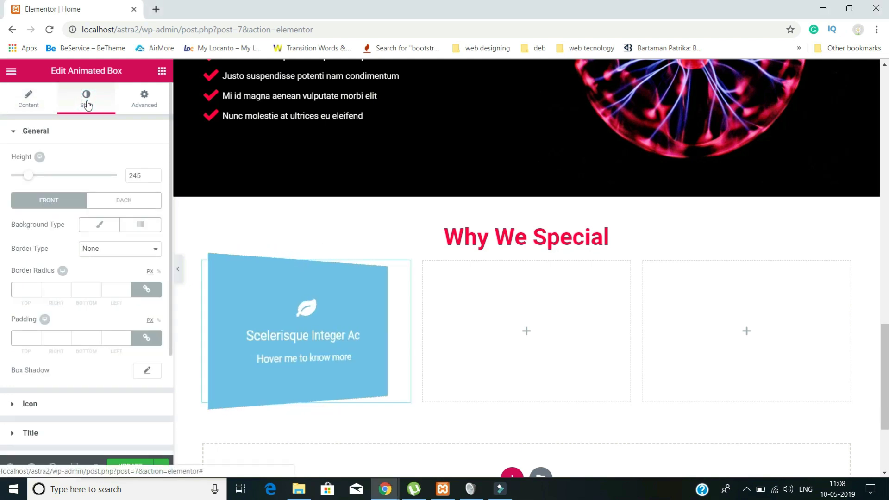
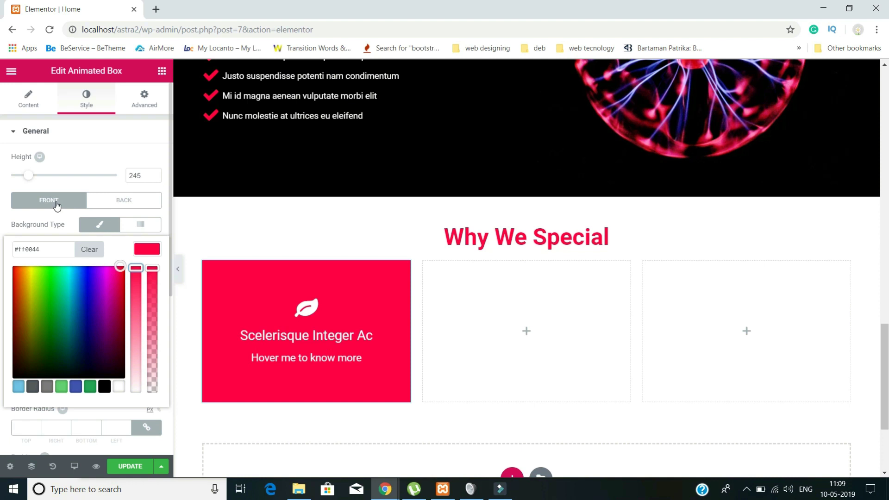
# - Give the first animated box's back side a classic pink #ff2b60 background, then return to Front
pyautogui.click(112, 206)
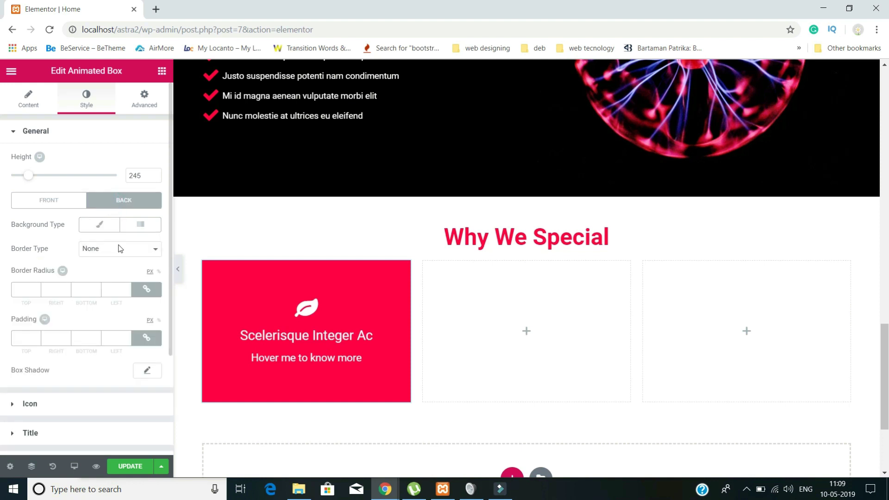
pyautogui.click(100, 224)
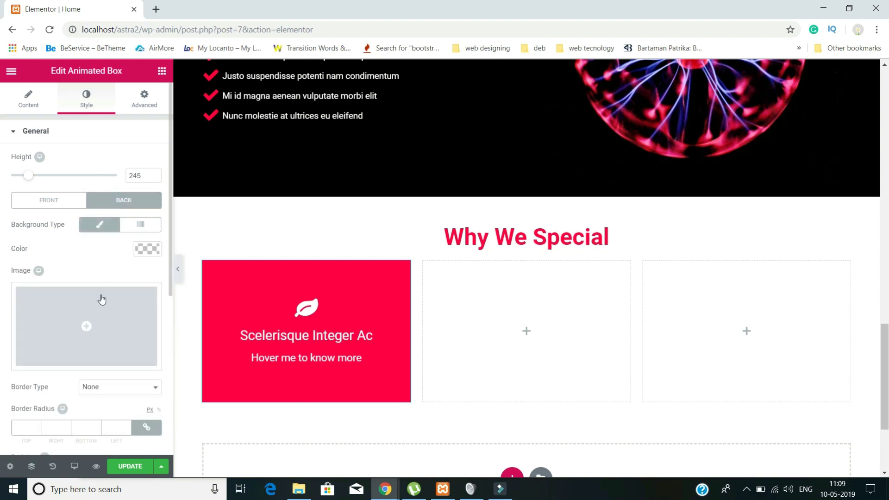
pyautogui.click(144, 249)
pyautogui.click(75, 386)
pyautogui.moveTo(88, 331); pyautogui.dragTo(126, 260)
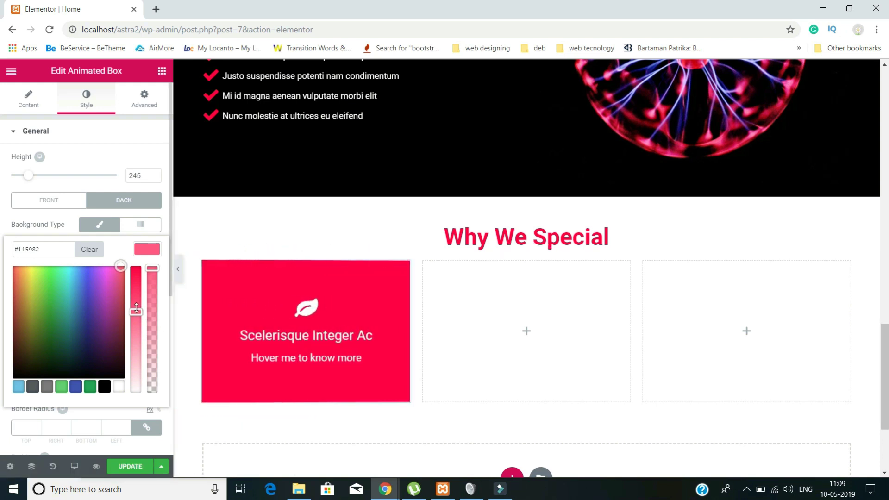
pyautogui.moveTo(137, 308); pyautogui.dragTo(135, 289)
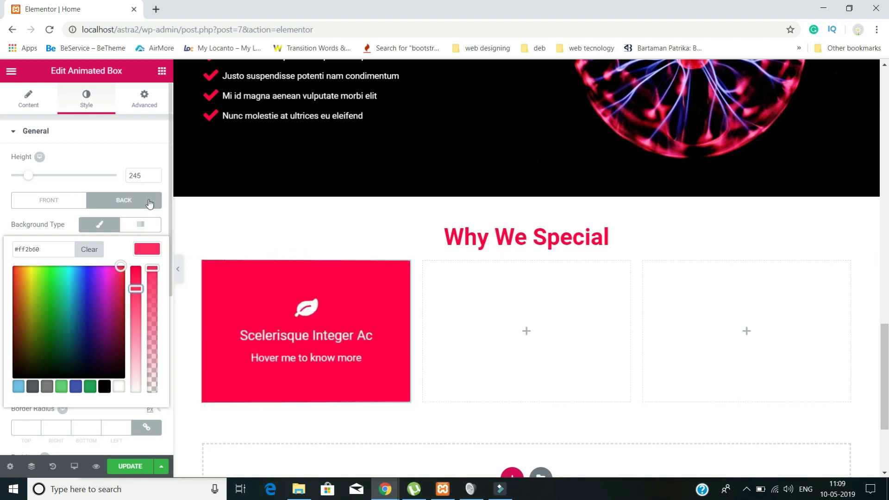
pyautogui.click(60, 201)
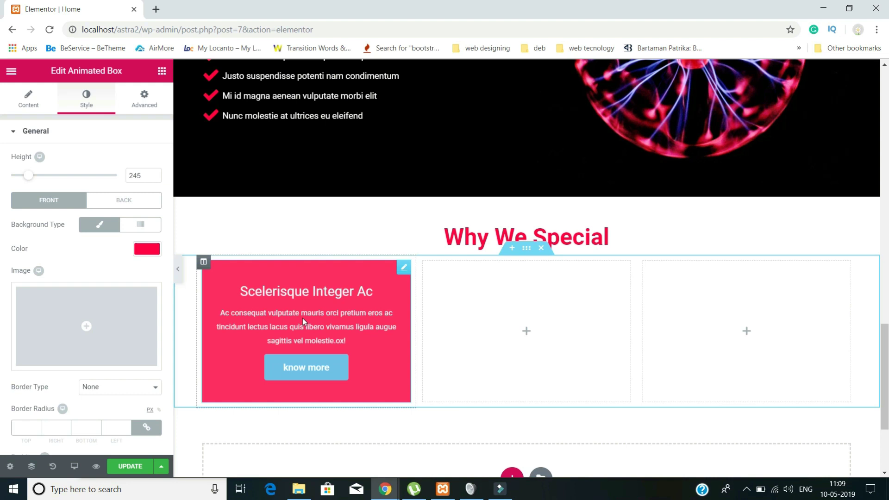
# - Duplicate the animated box into the empty second and third columns
pyautogui.rightClick(302, 318)
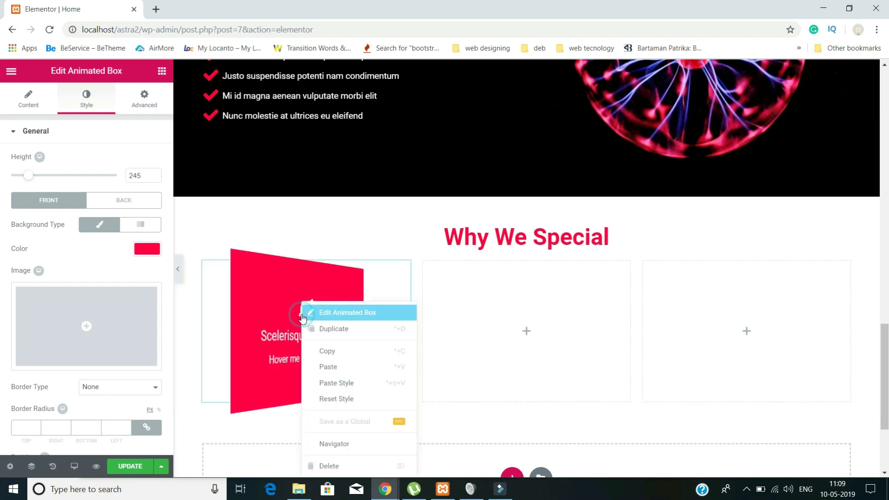
pyautogui.click(341, 333)
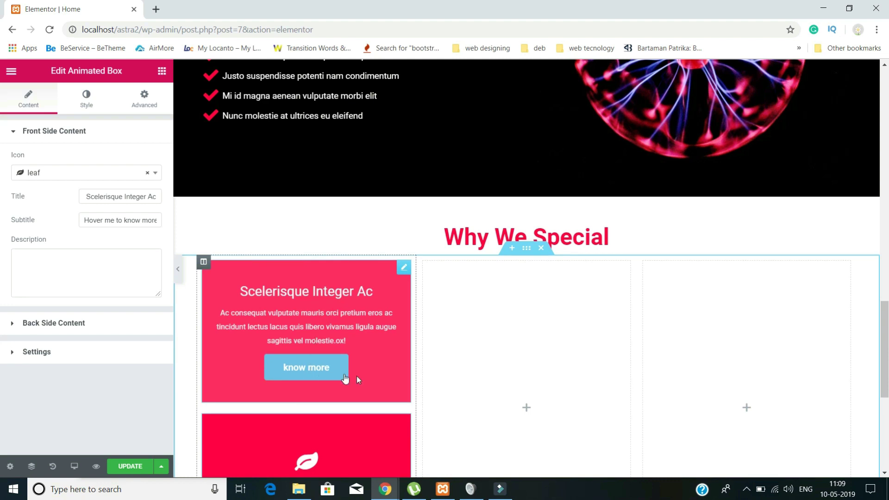
pyautogui.moveTo(386, 371); pyautogui.dragTo(498, 361)
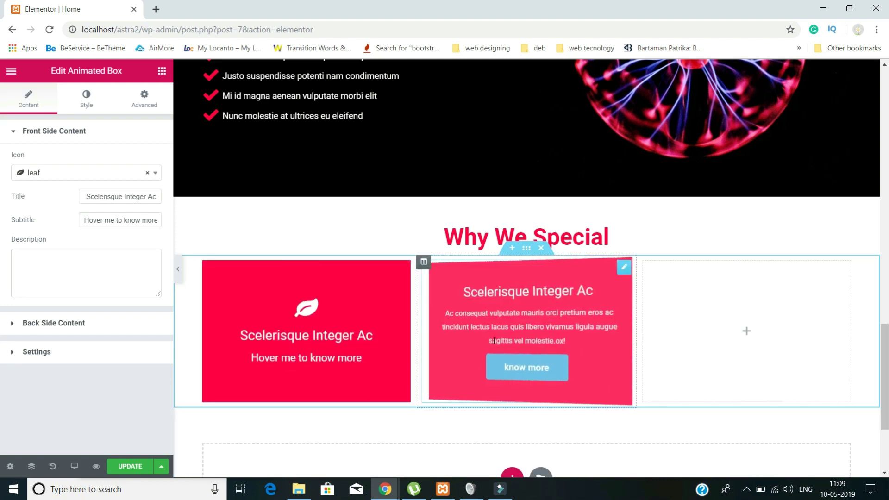
pyautogui.rightClick(499, 348)
pyautogui.click(521, 329)
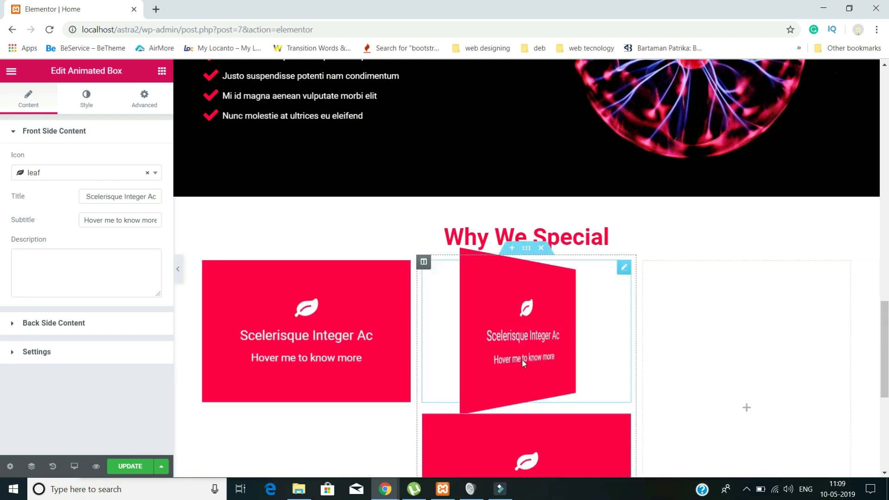
pyautogui.moveTo(527, 445); pyautogui.dragTo(724, 334)
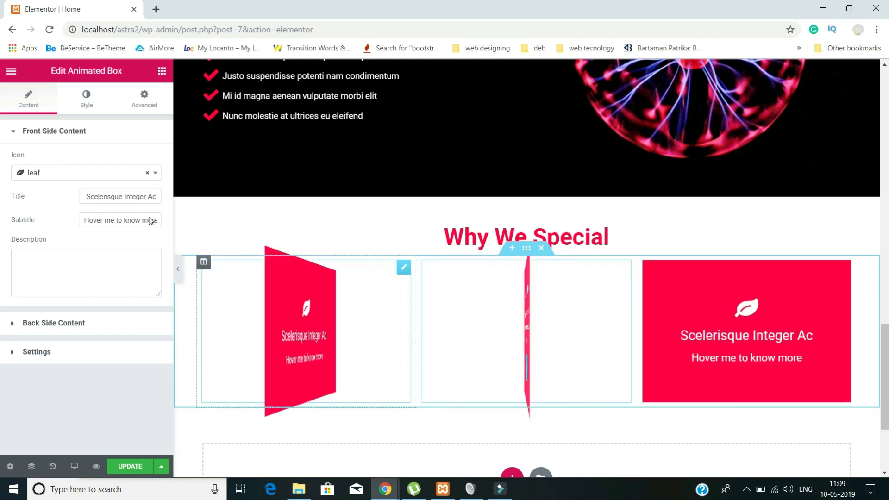
# - Give the middle box the gavel (legal) icon and the title 'Elit Suspendisse Erat'
pyautogui.click(72, 173)
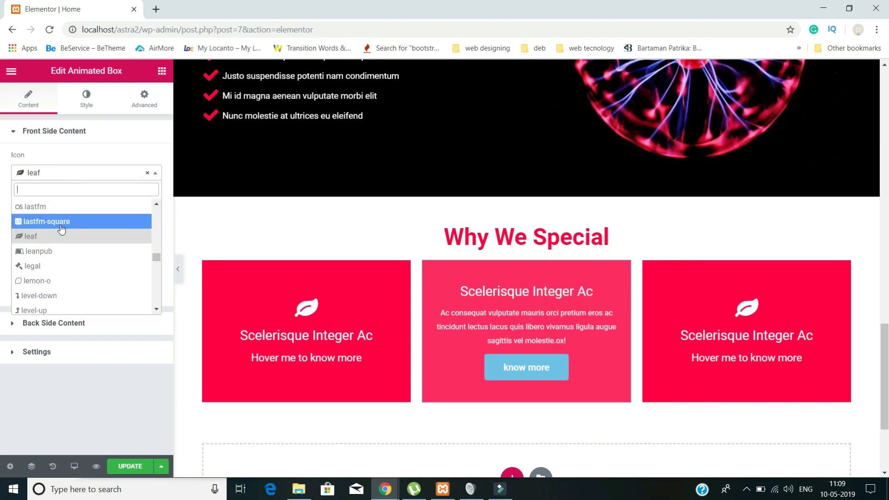
pyautogui.click(55, 266)
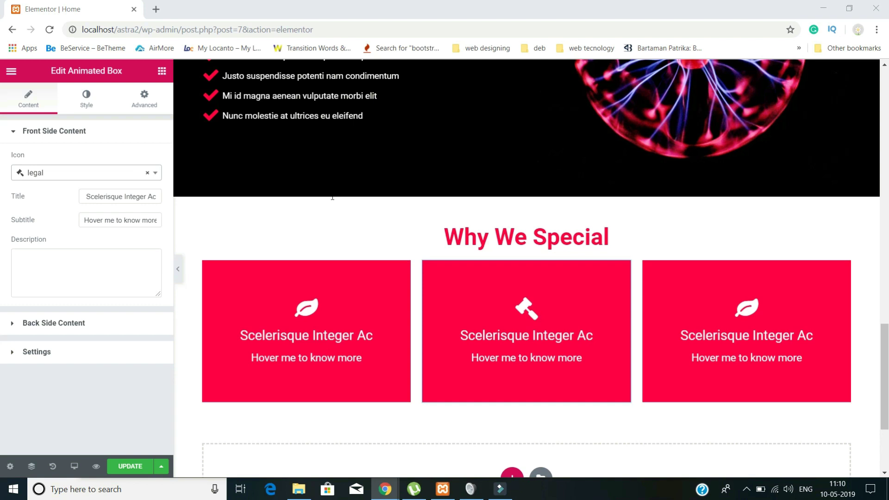
pyautogui.tripleClick(99, 197)
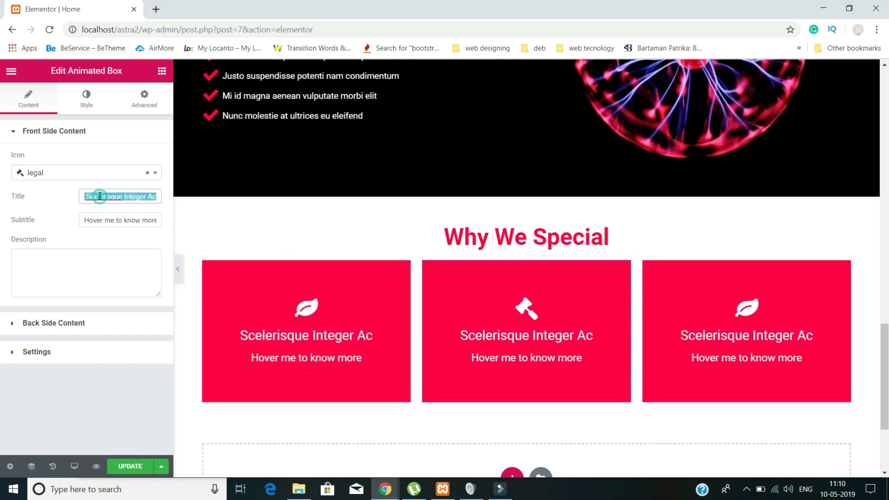
pyautogui.write('Elit Suspendisse Erat')
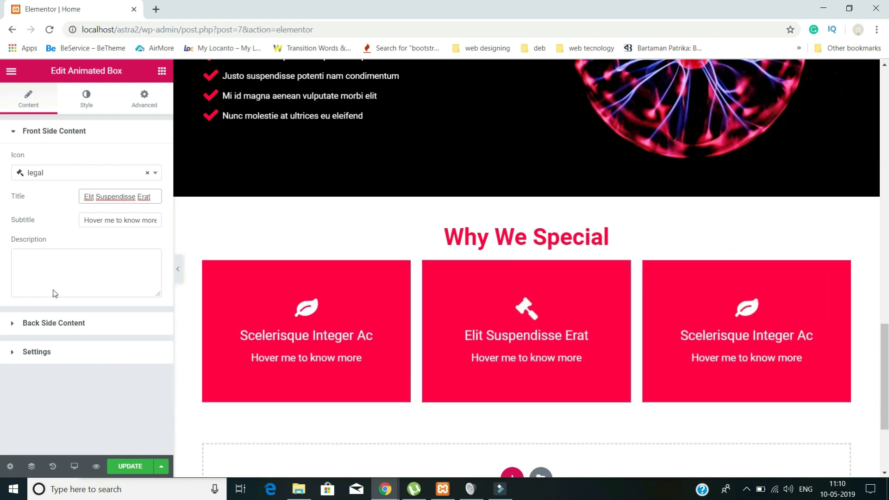
# - Give the third animated box the microchip icon, found by searching 'mic'
pyautogui.click(113, 259)
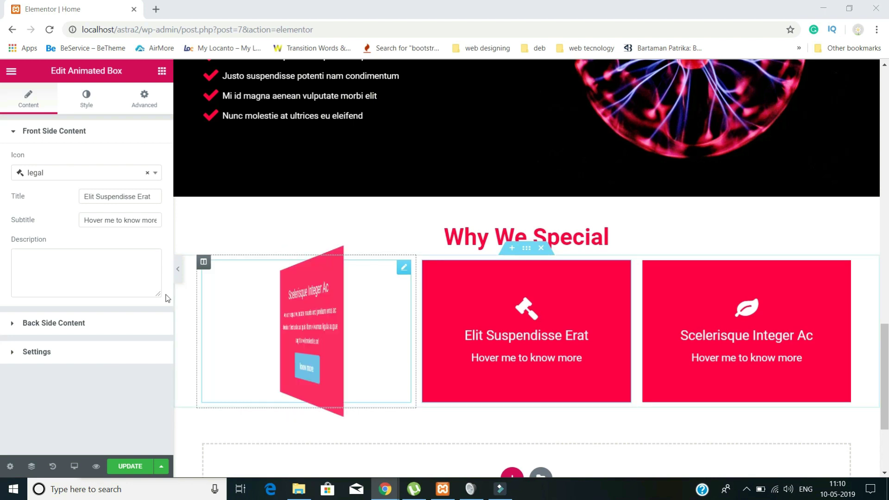
pyautogui.click(75, 175)
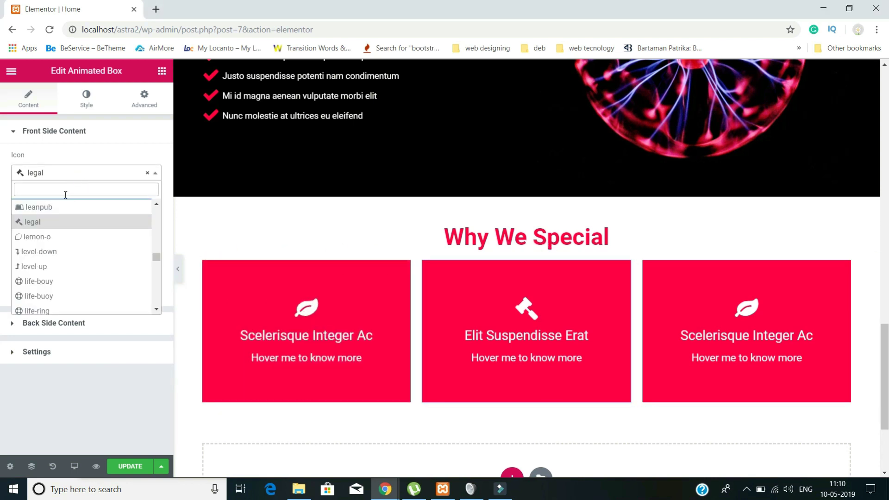
pyautogui.click(306, 308)
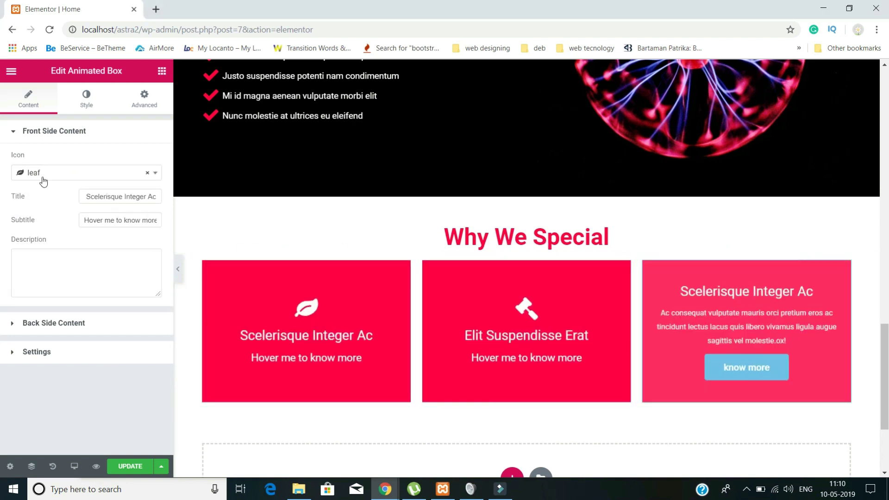
pyautogui.click(43, 173)
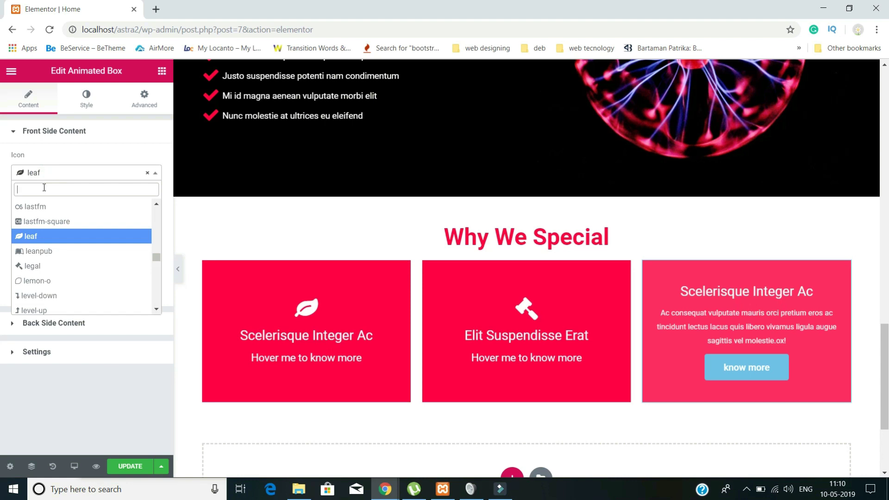
pyautogui.write('micro')
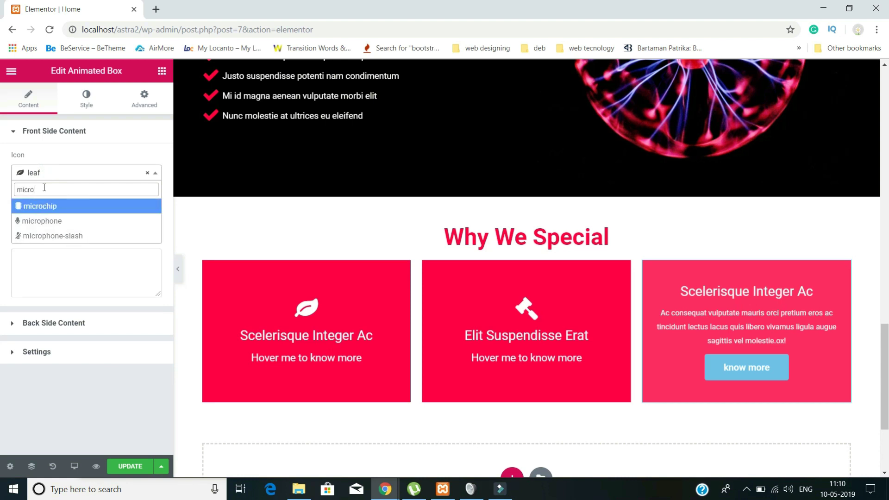
pyautogui.click(44, 206)
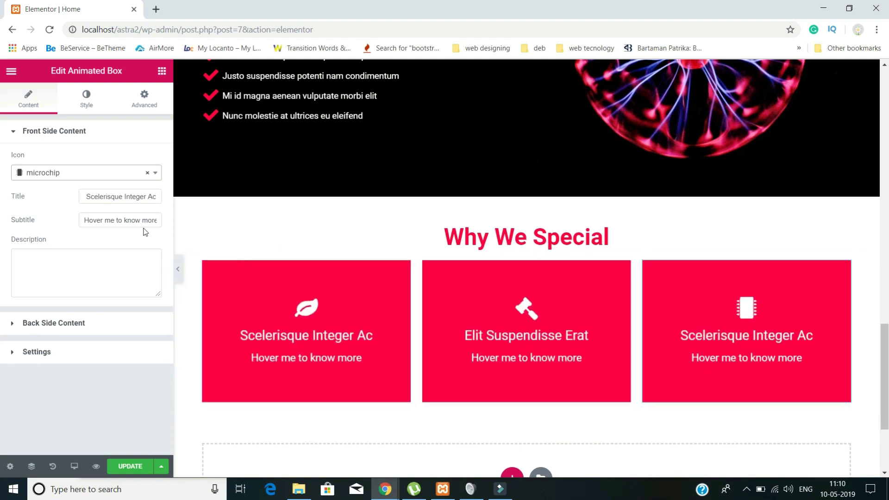
# - Retitle the third box 'Proin Tincidunt Venenatis'
pyautogui.doubleClick(127, 199)
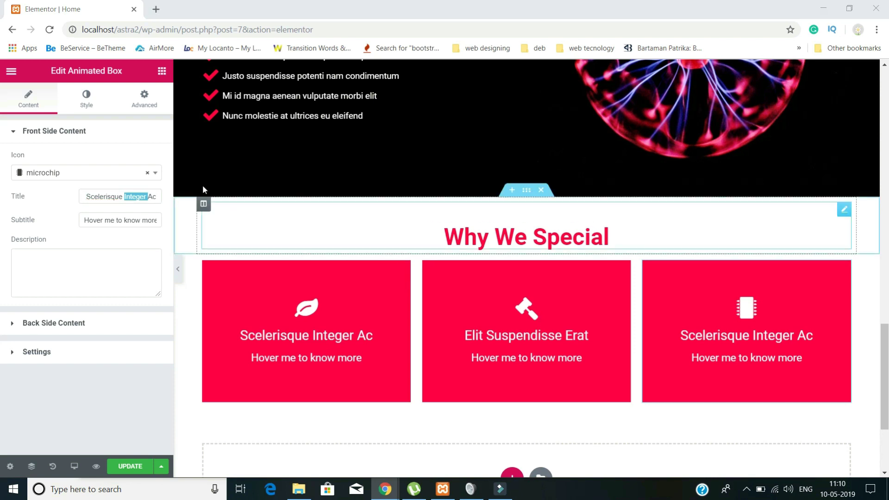
pyautogui.doubleClick(109, 192)
pyautogui.tripleClick(110, 192)
pyautogui.write('Proin Tincidunt Venenatis')
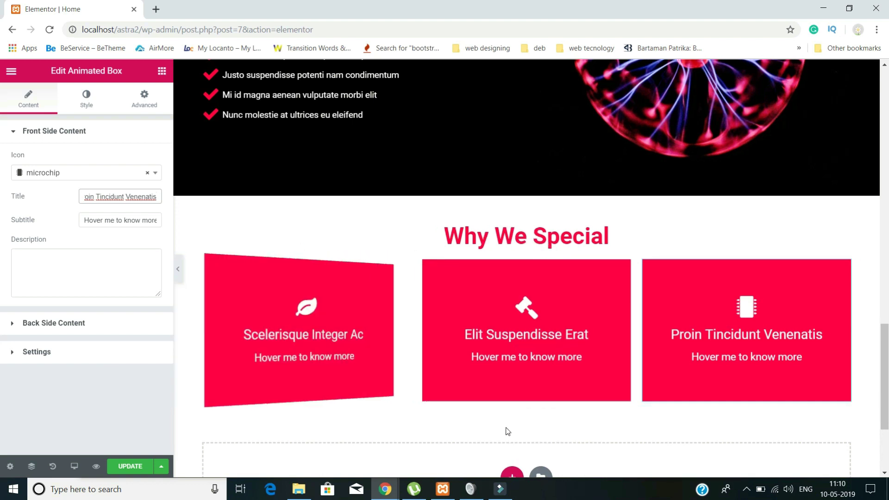
pyautogui.scroll(-3, 507, 431)
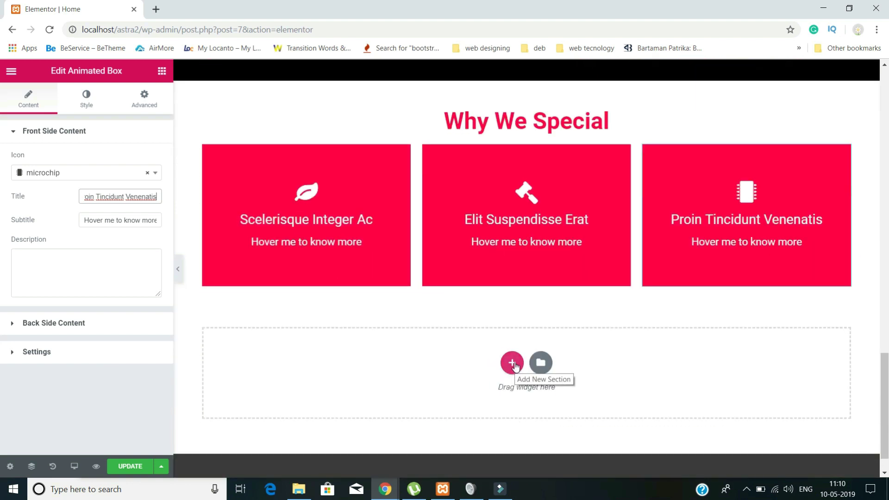
# - Add a one-column section with a centred 'Frequently Asked Questions' heading below the boxes
pyautogui.click(513, 364)
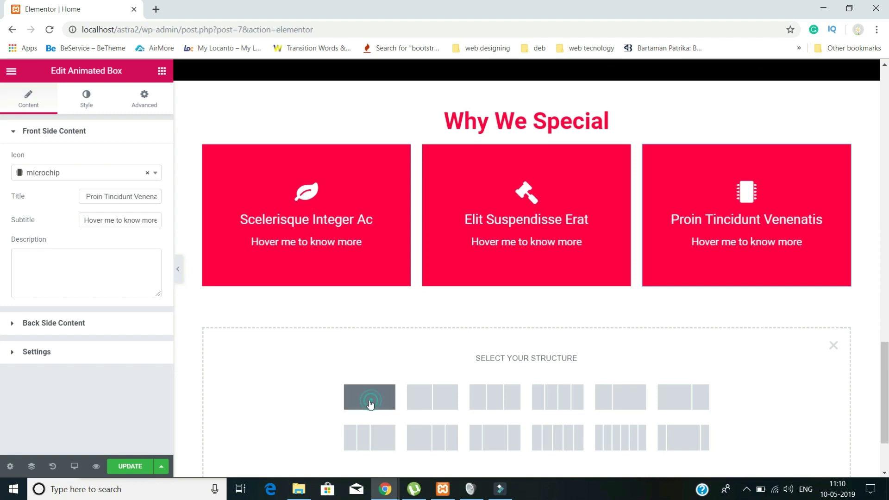
pyautogui.click(369, 402)
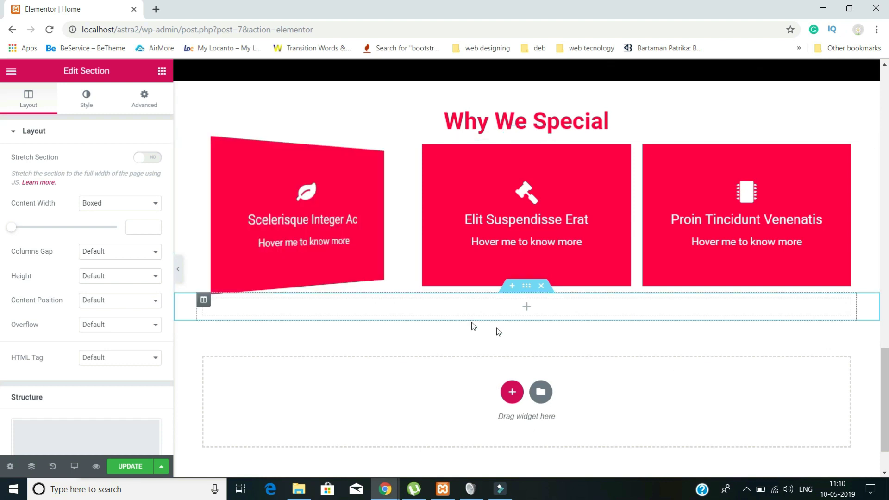
pyautogui.click(526, 309)
pyautogui.moveTo(133, 184); pyautogui.dragTo(445, 313)
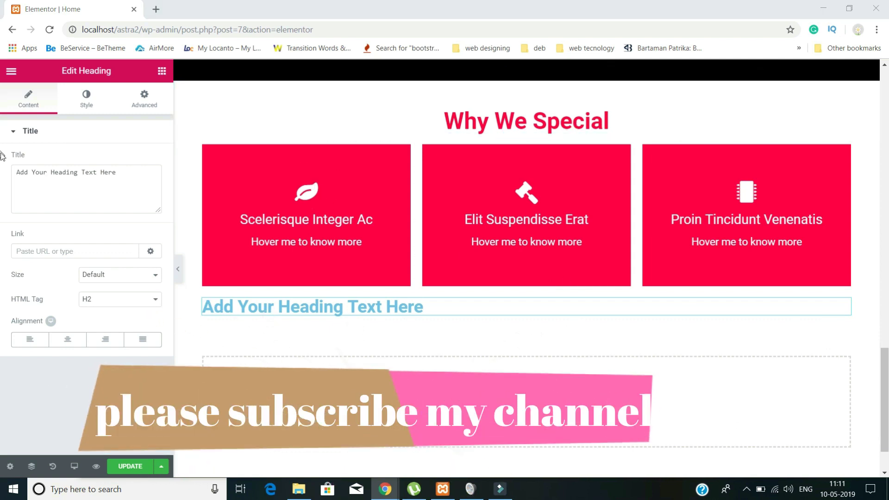
pyautogui.tripleClick(137, 175)
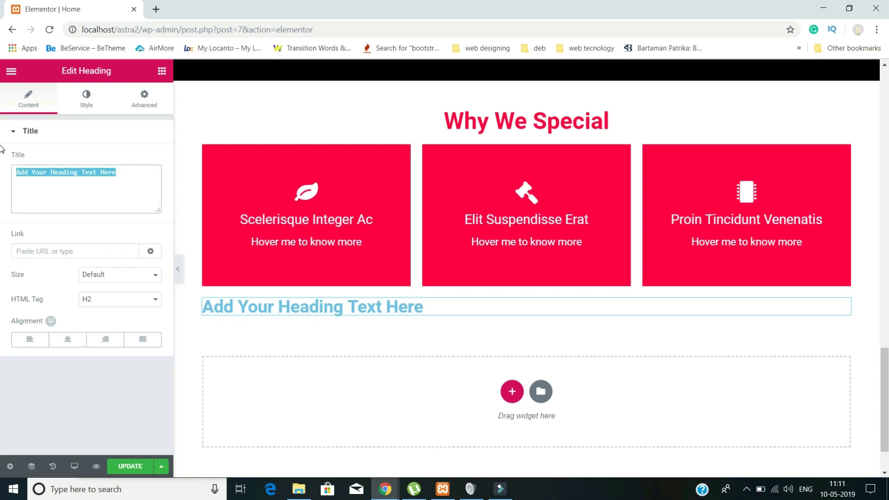
pyautogui.write('Frequently Asked Questions')
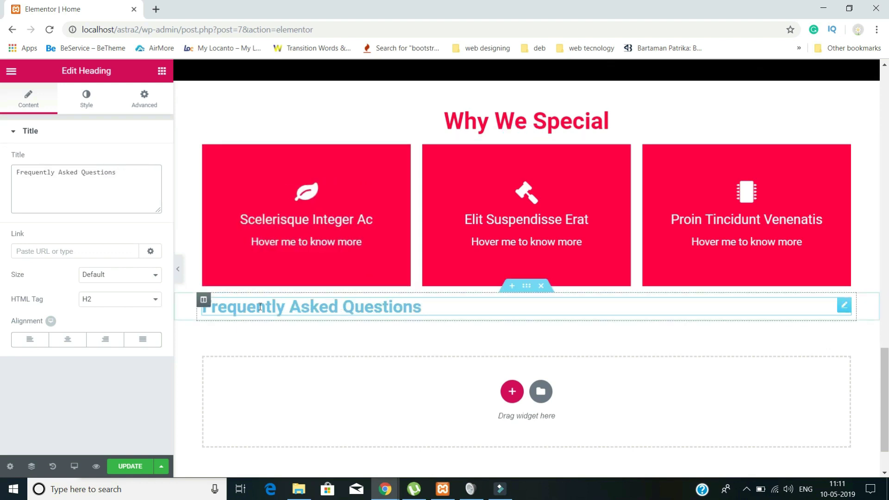
pyautogui.click(69, 341)
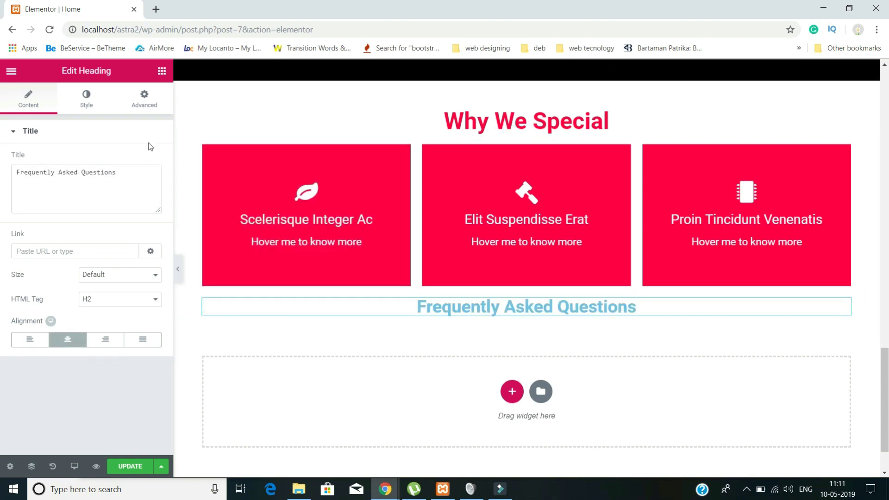
# - Unlink the heading's padding and set top padding to 40, other sides 0
pyautogui.click(144, 100)
pyautogui.click(21, 175)
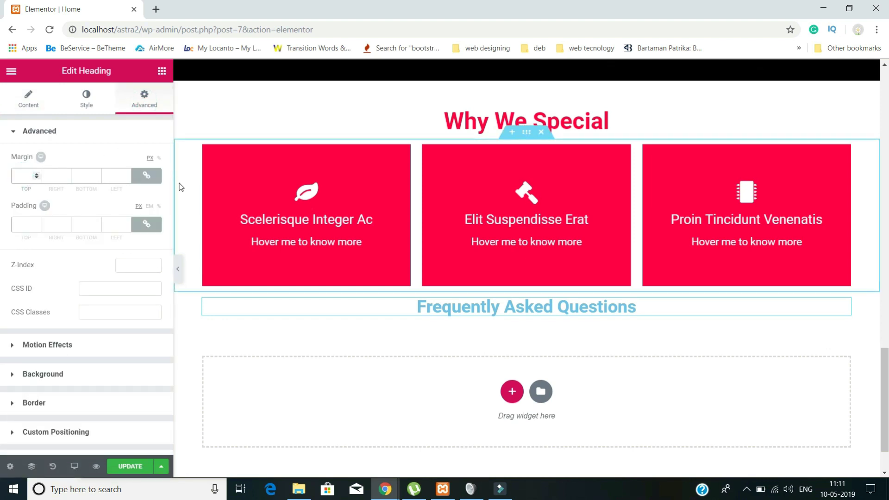
pyautogui.click(25, 224)
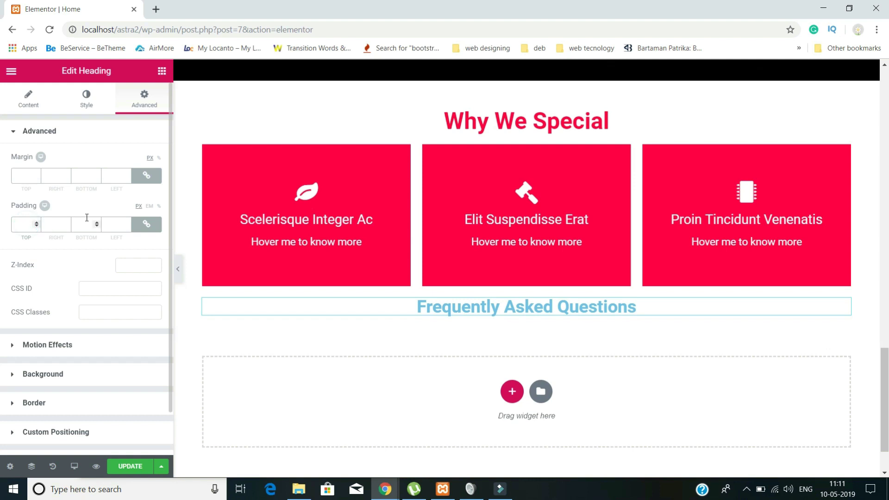
pyautogui.write('40')
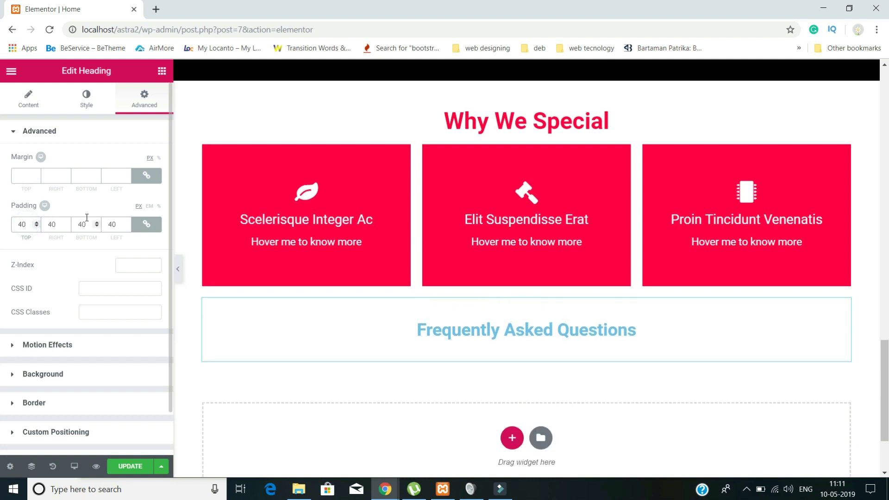
pyautogui.press('BackSpace')
pyautogui.press('BackSpace')
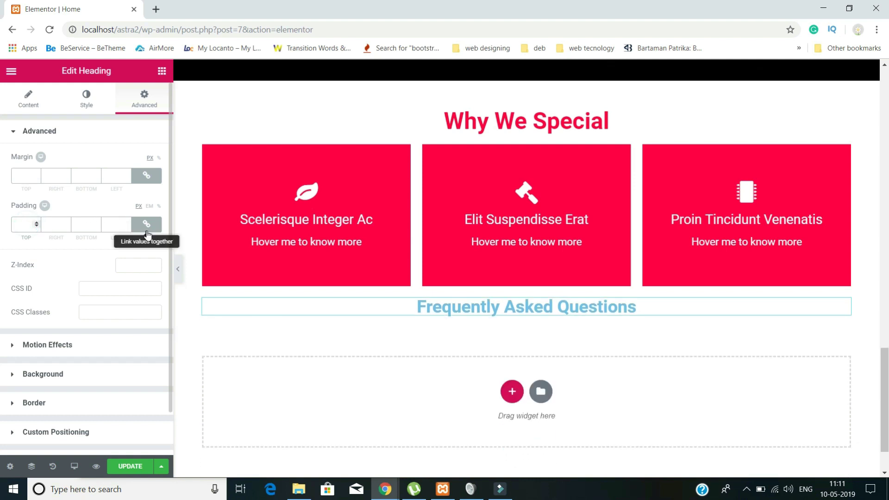
pyautogui.click(147, 226)
pyautogui.moveTo(25, 224); pyautogui.dragTo(6, 220)
pyautogui.write('40')
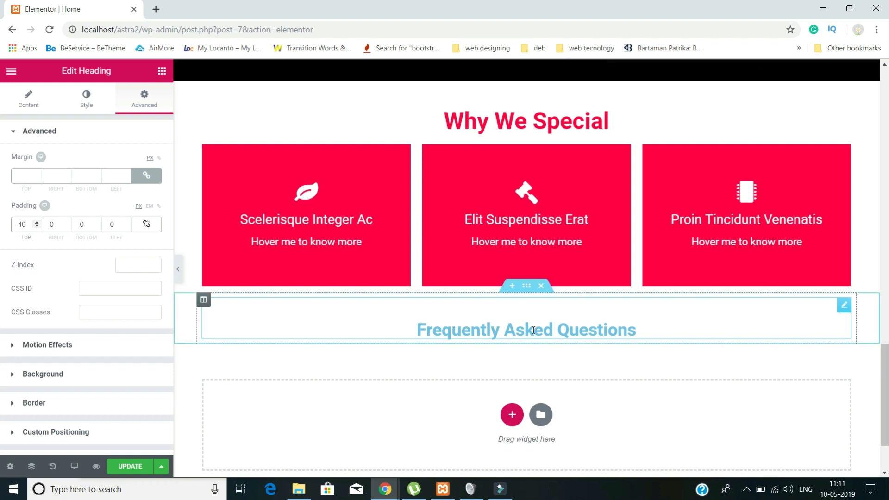
# - Set the red-smoke silhouette photo as the FAQ section's classic background image
pyautogui.click(526, 286)
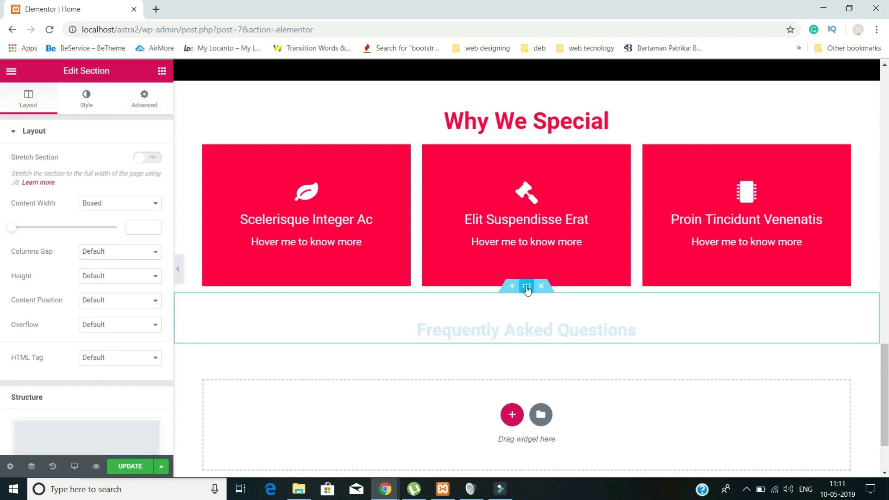
pyautogui.click(91, 97)
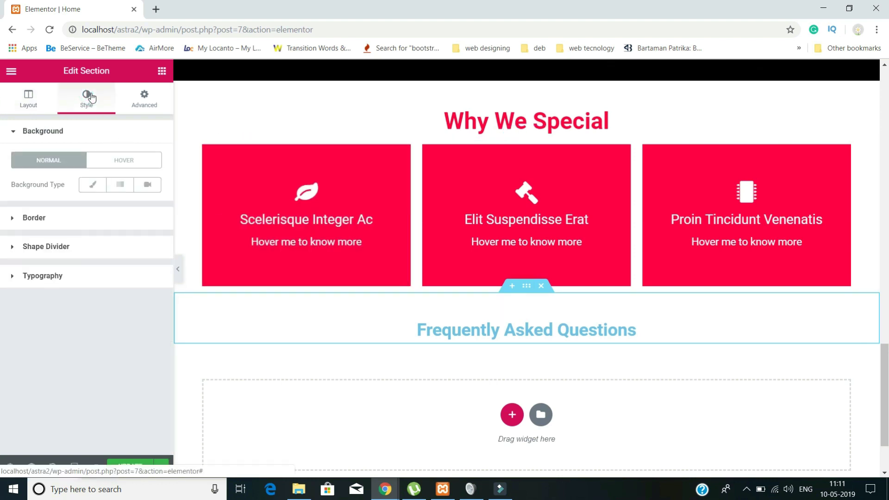
pyautogui.click(96, 185)
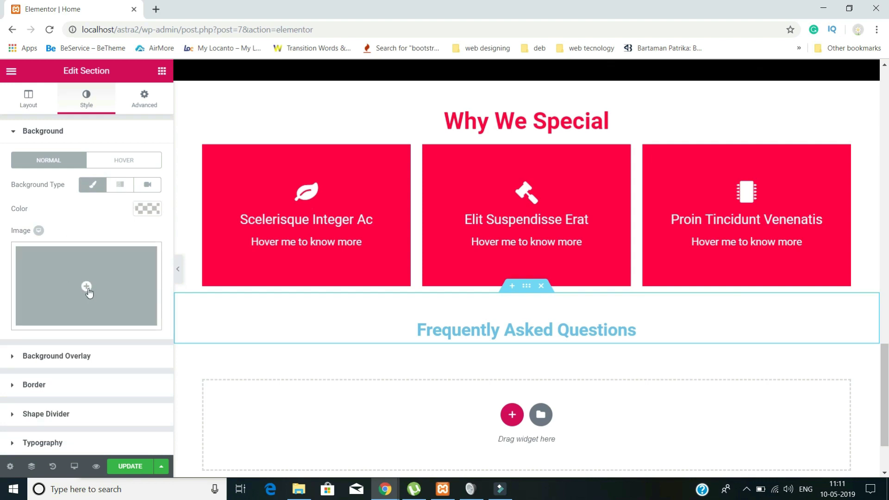
pyautogui.click(88, 289)
pyautogui.click(327, 220)
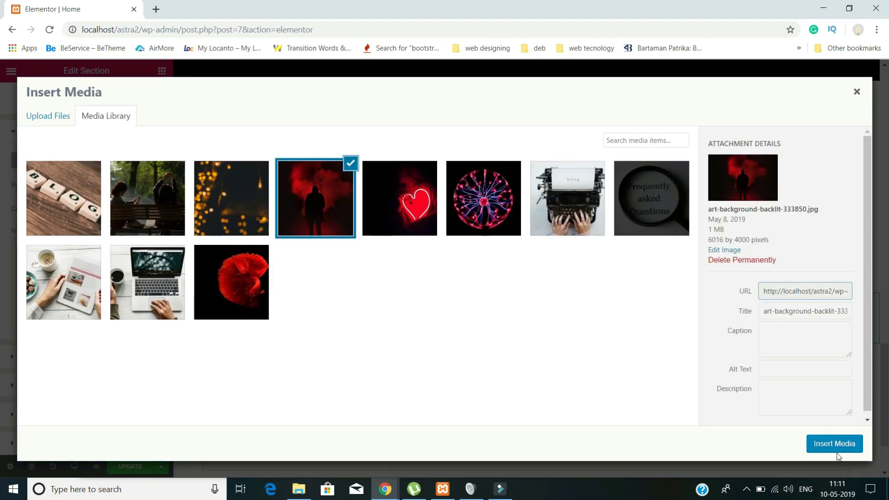
pyautogui.click(835, 445)
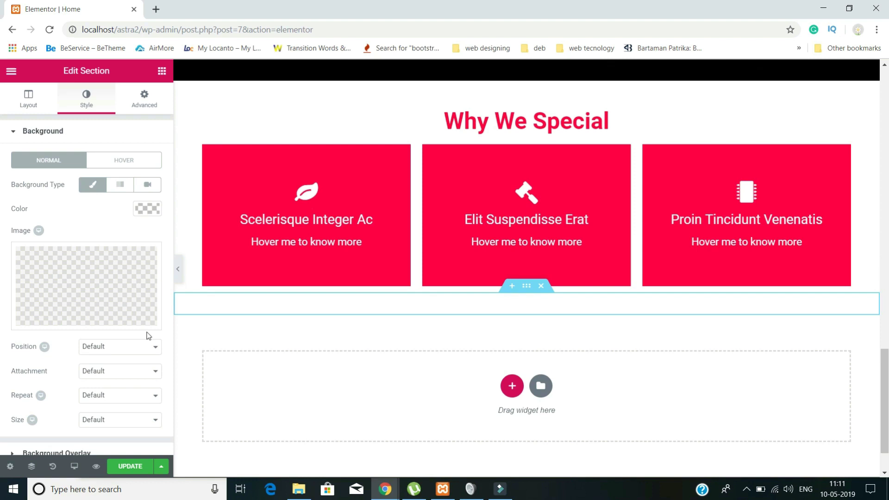
# - Set the background to No-repeat, Center Center position and Cover size
pyautogui.scroll(-2, 70, 352)
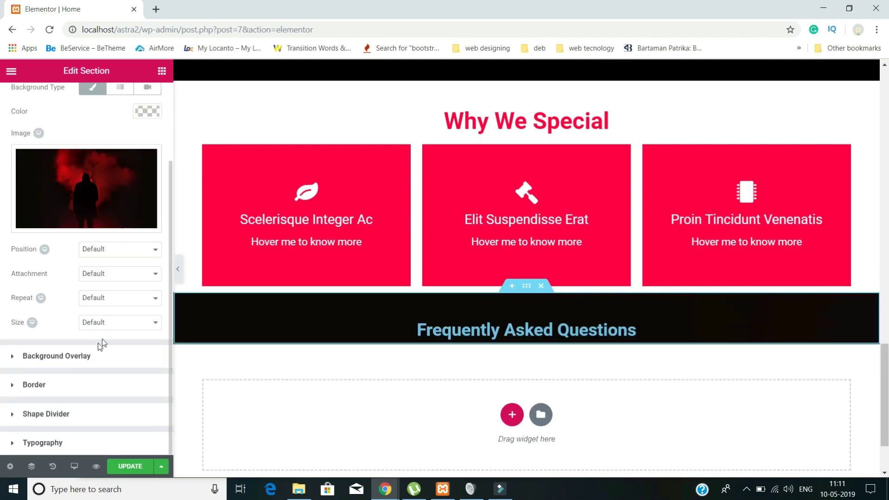
pyautogui.click(110, 301)
pyautogui.click(111, 319)
pyautogui.click(114, 250)
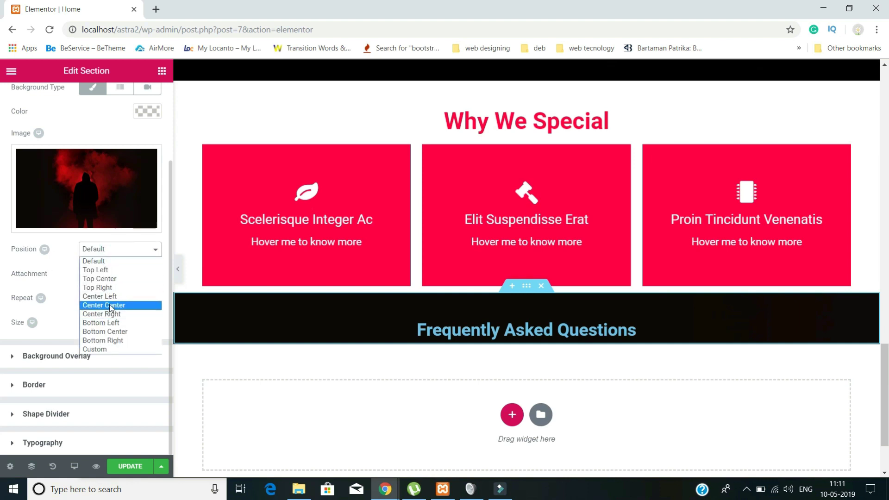
pyautogui.click(95, 304)
pyautogui.click(103, 327)
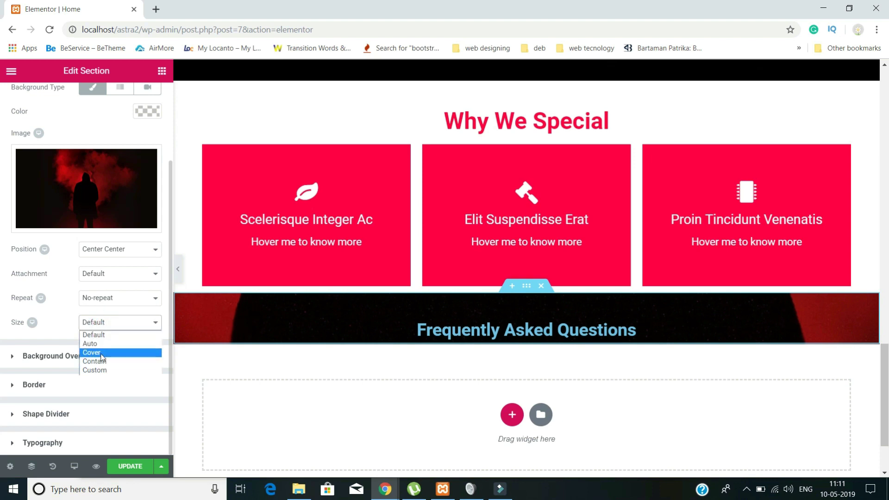
pyautogui.click(101, 353)
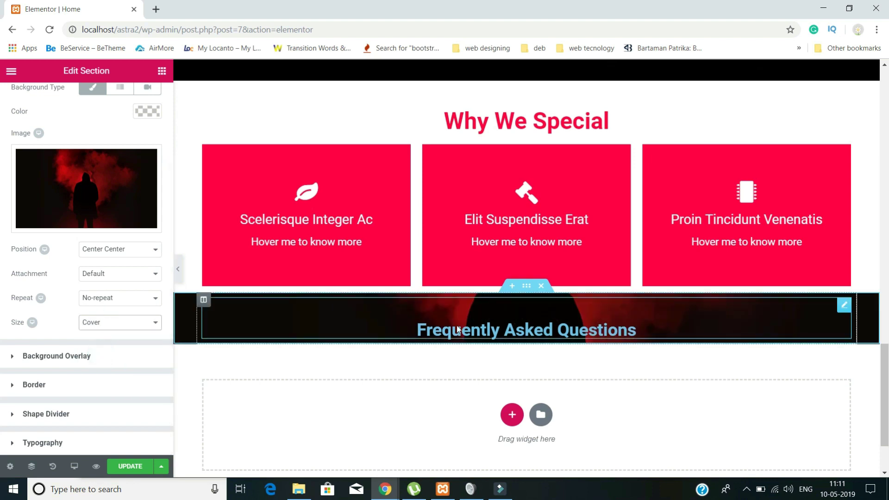
pyautogui.scroll(3, 89, 293)
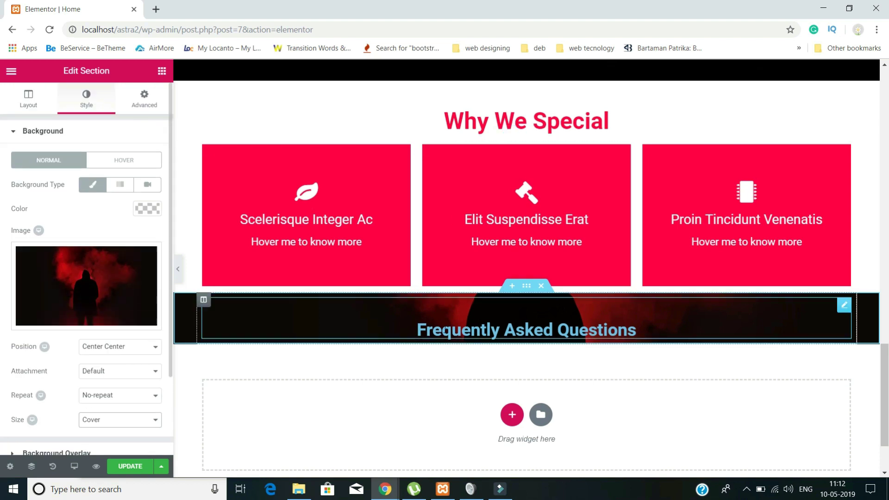
# - Make the FAQ heading's text colour white #ffffff
pyautogui.click(444, 332)
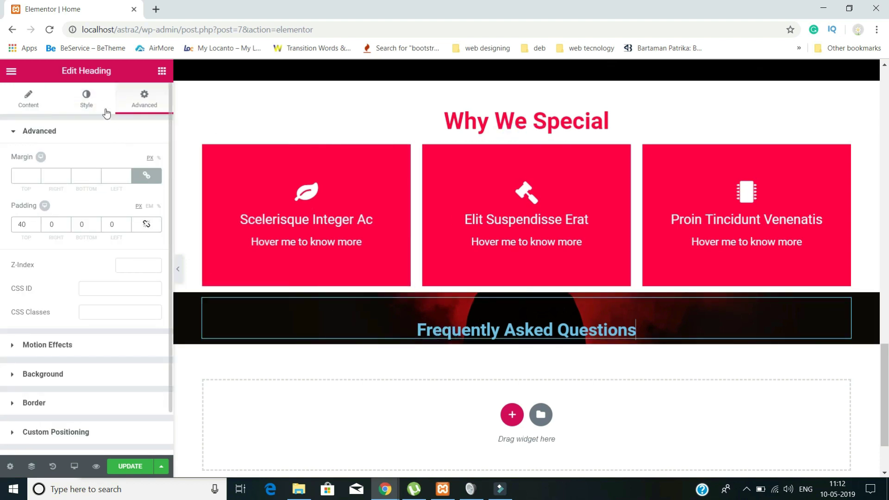
pyautogui.click(91, 105)
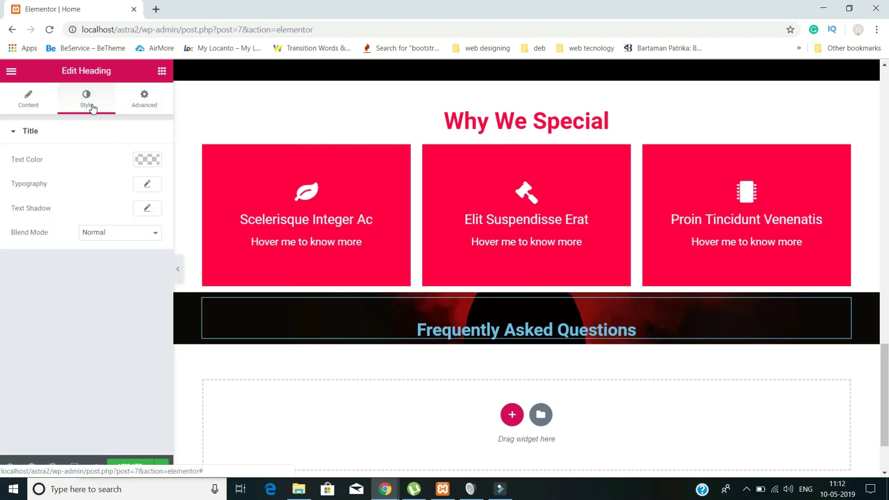
pyautogui.click(148, 159)
pyautogui.moveTo(111, 191); pyautogui.dragTo(5, 161)
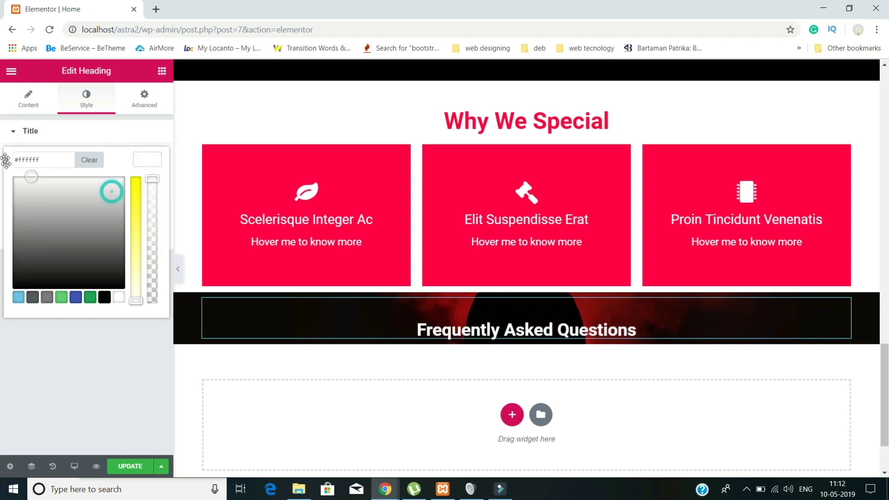
# - Drop an Inner Section widget below the FAQ heading, creating two empty columns
pyautogui.click(5, 131)
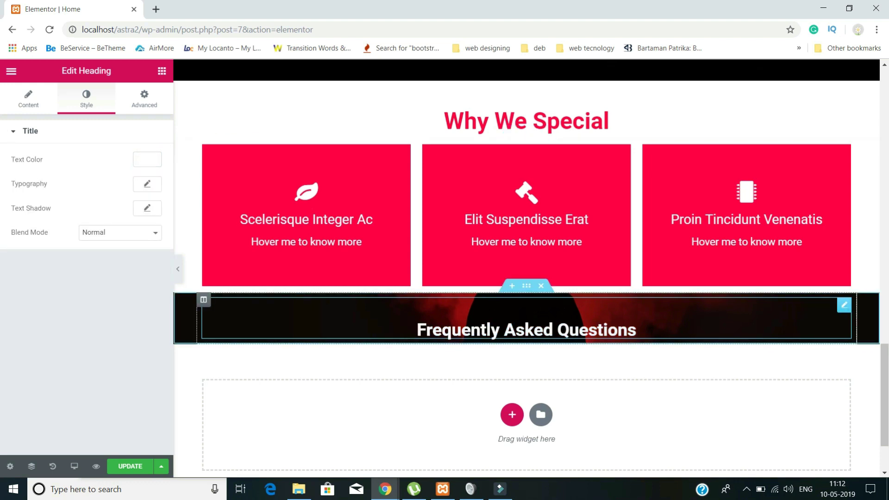
pyautogui.click(13, 76)
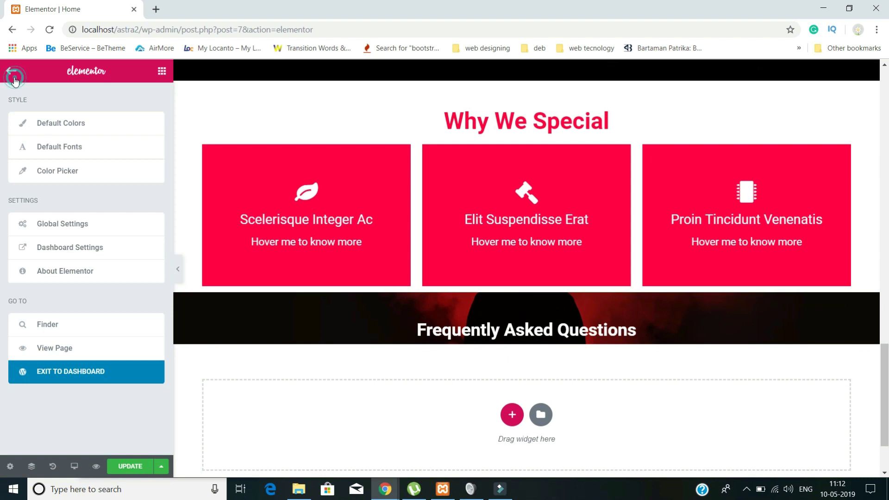
pyautogui.click(14, 78)
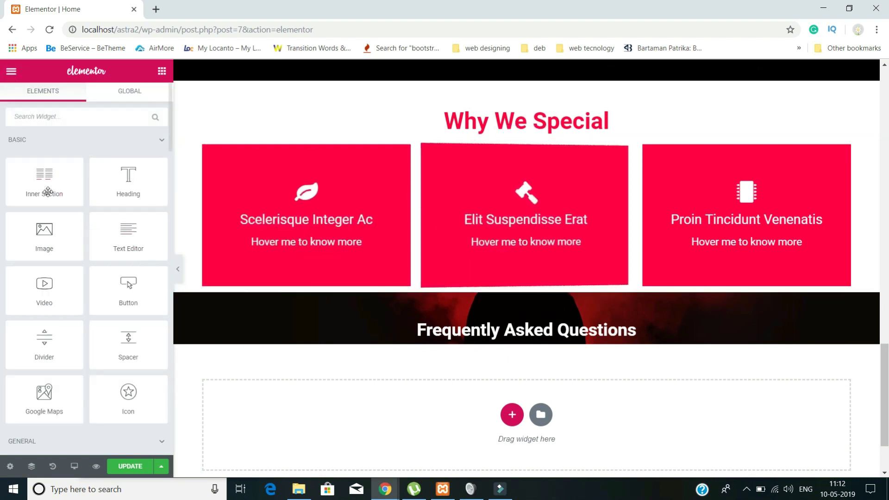
pyautogui.moveTo(49, 185); pyautogui.dragTo(468, 334)
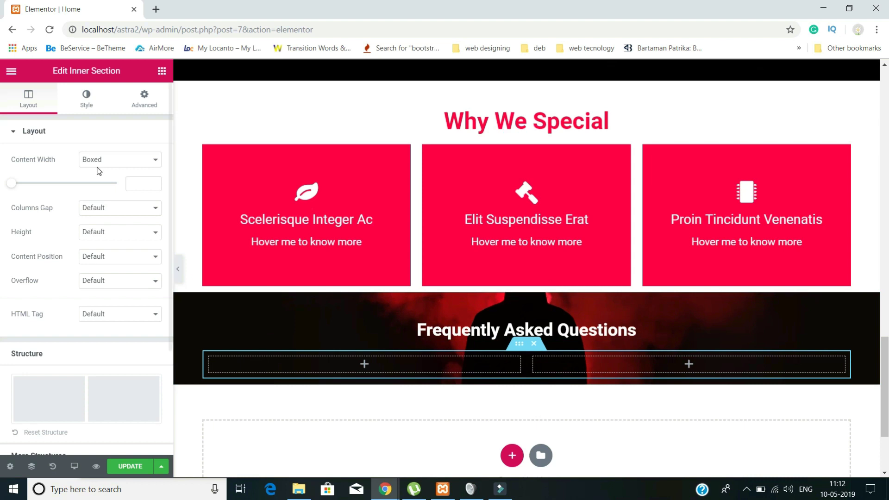
pyautogui.click(364, 365)
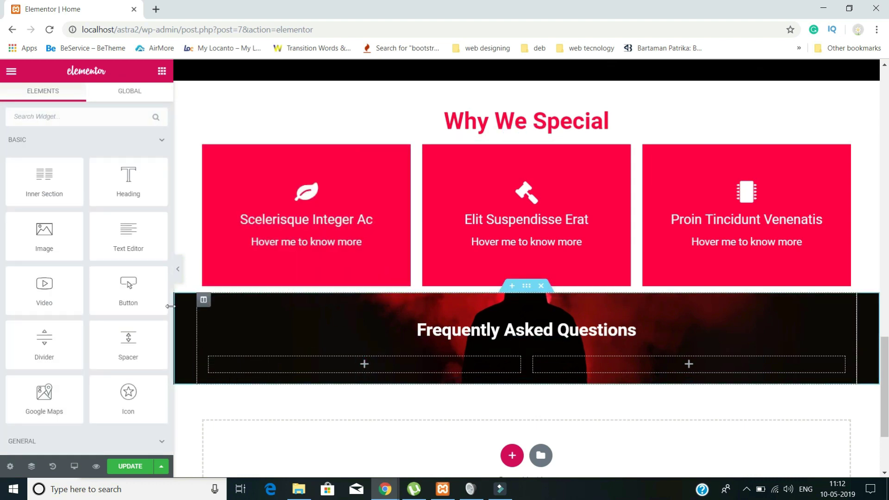
# - Drag a Toggle widget from the General group into the inner section's left column
pyautogui.scroll(-3, 134, 293)
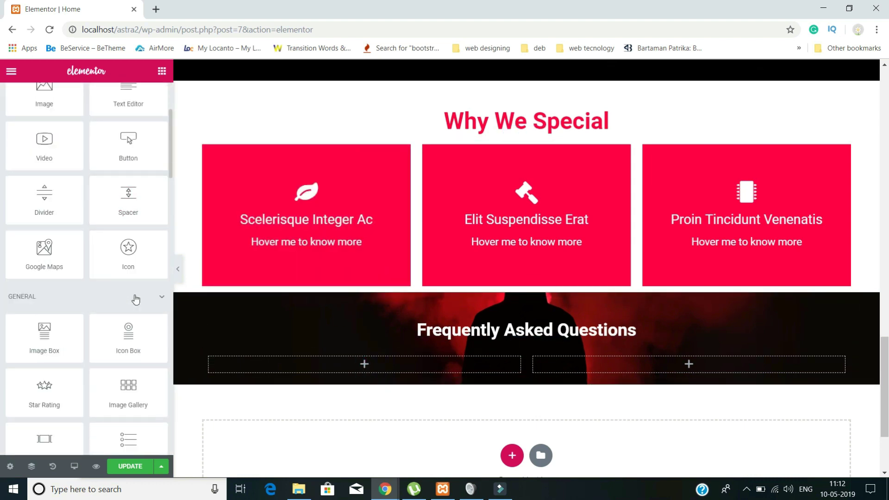
pyautogui.scroll(-2, 136, 300)
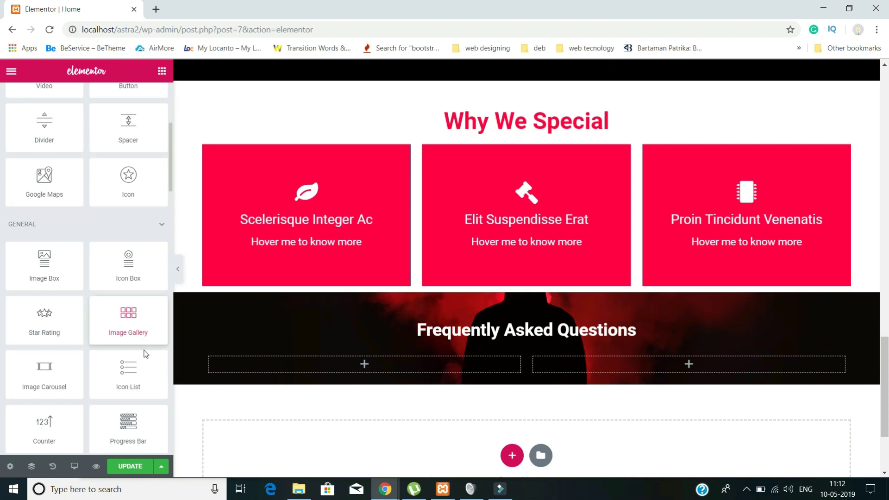
pyautogui.scroll(3, 144, 352)
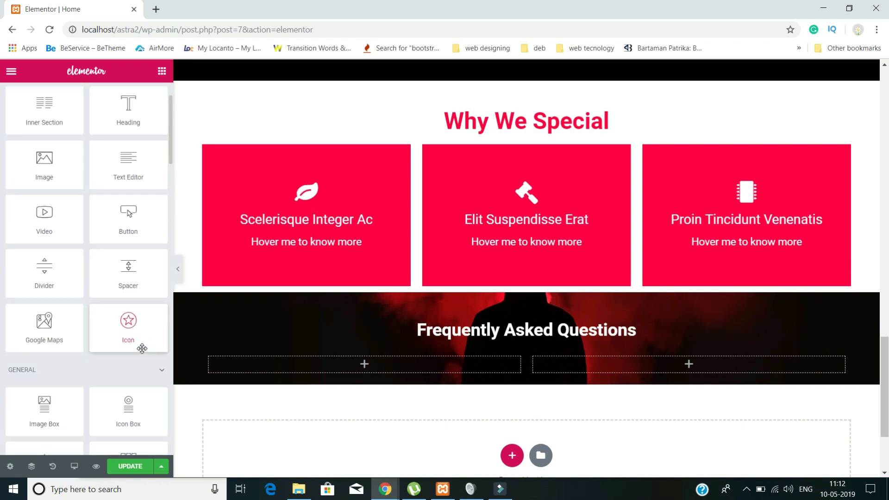
pyautogui.scroll(-3, 124, 330)
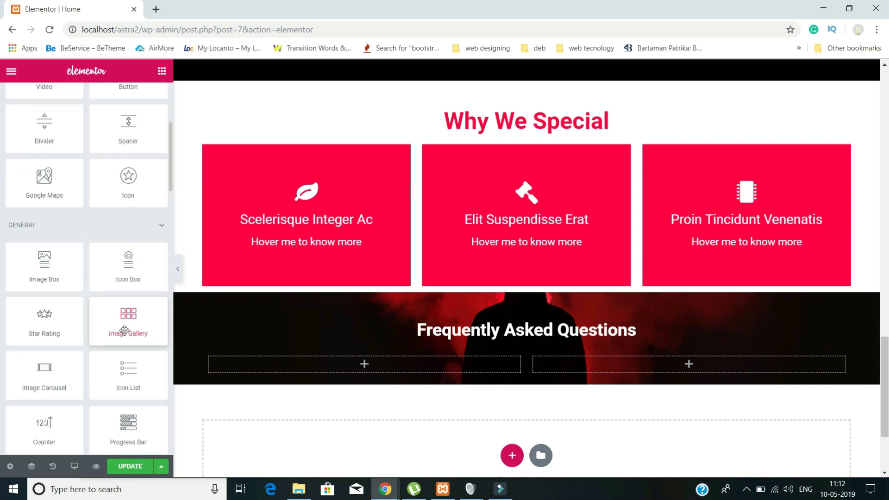
pyautogui.scroll(-1, 133, 315)
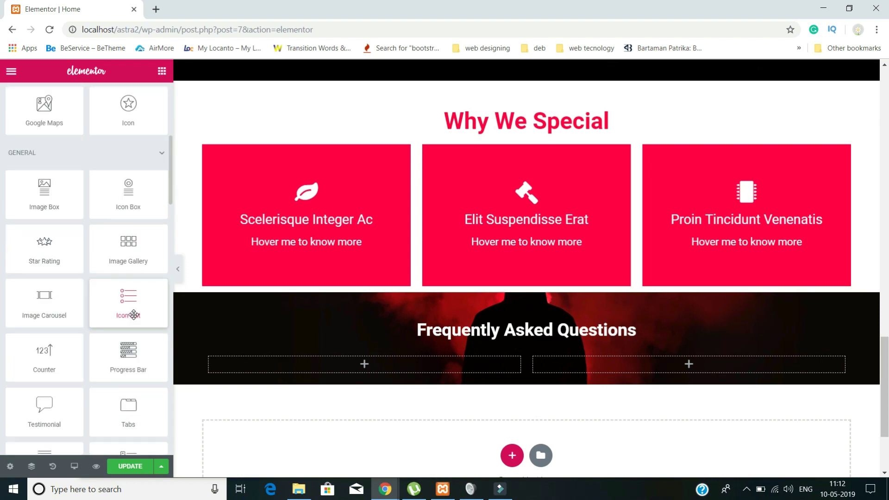
pyautogui.scroll(-1, 133, 315)
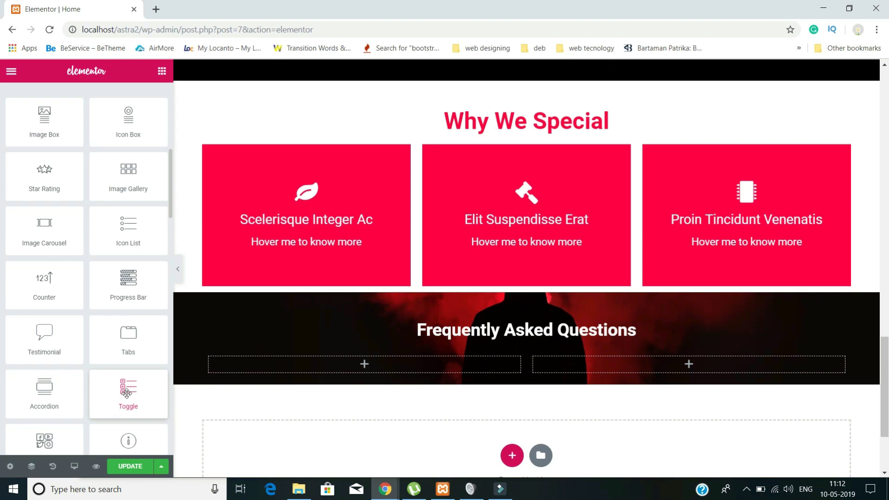
pyautogui.moveTo(134, 401); pyautogui.dragTo(297, 365)
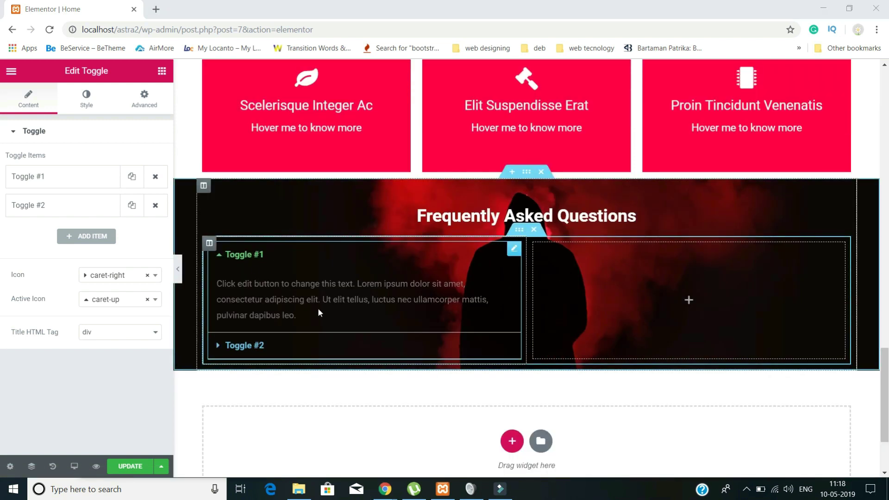
# - Rename the first toggle item to 'Dolor semper massa nam'
pyautogui.click(248, 254)
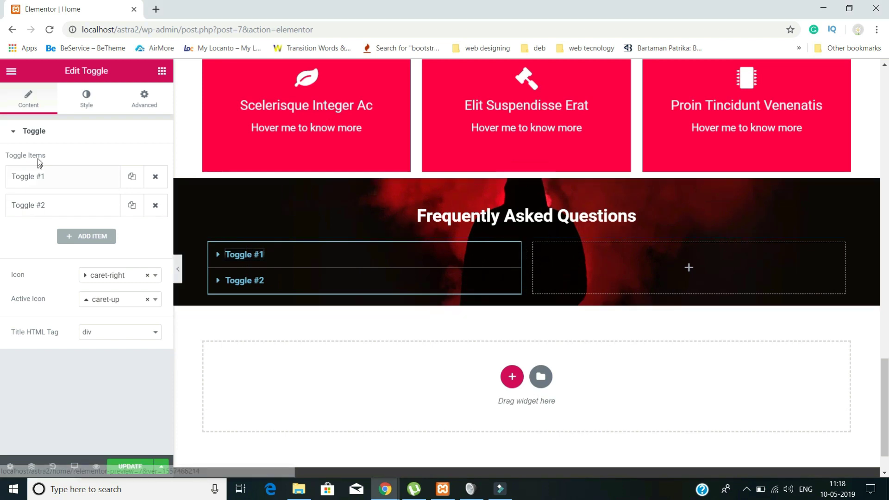
pyautogui.click(58, 180)
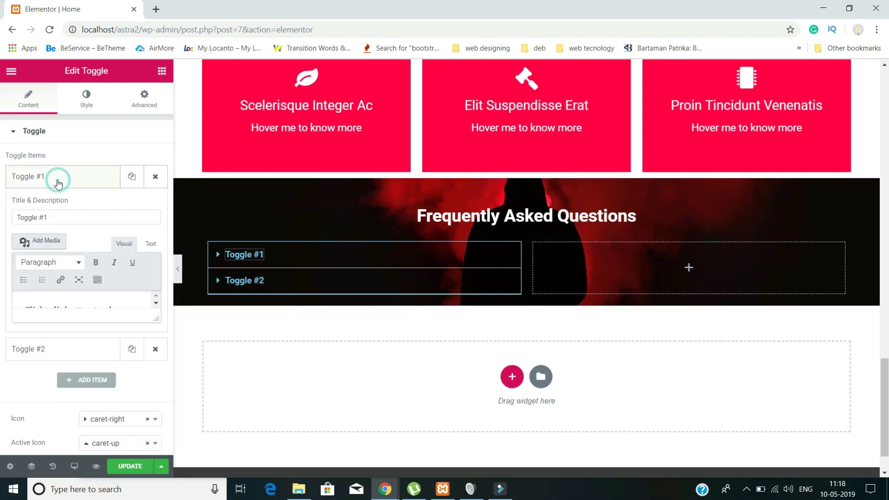
pyautogui.tripleClick(62, 218)
pyautogui.write('h')
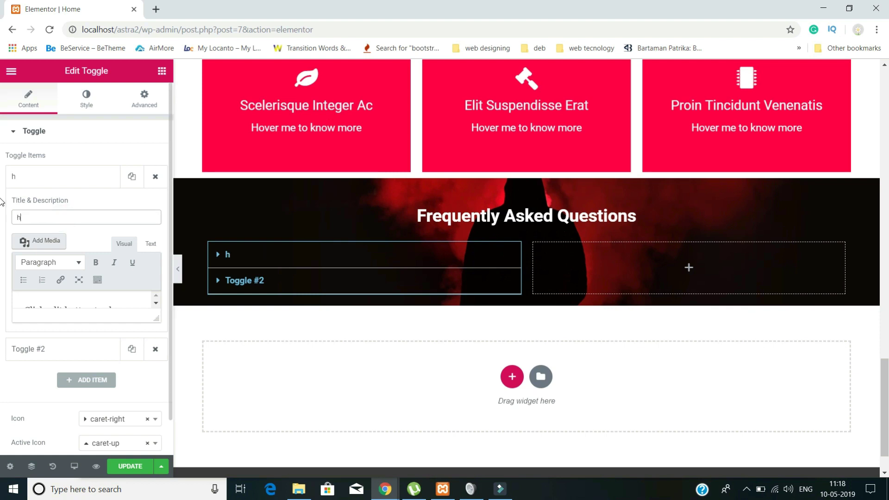
pyautogui.write('eading no 1')
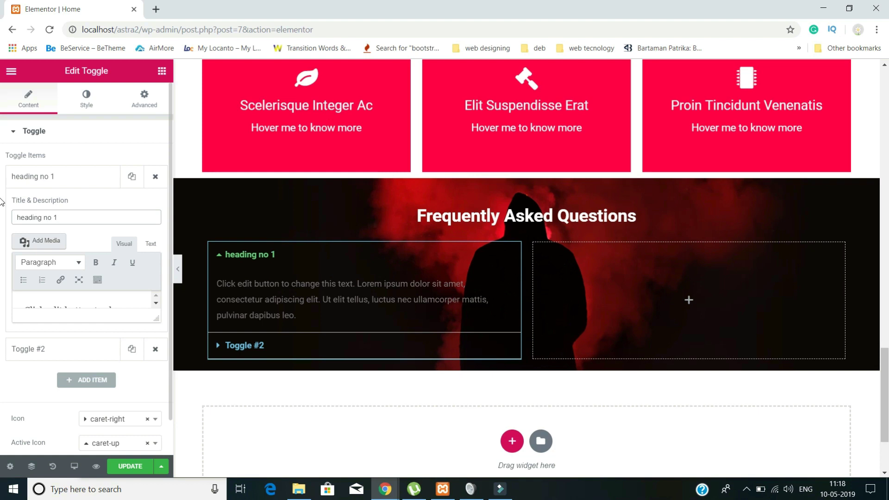
pyautogui.moveTo(12, 215); pyautogui.dragTo(3, 219)
pyautogui.write('H')
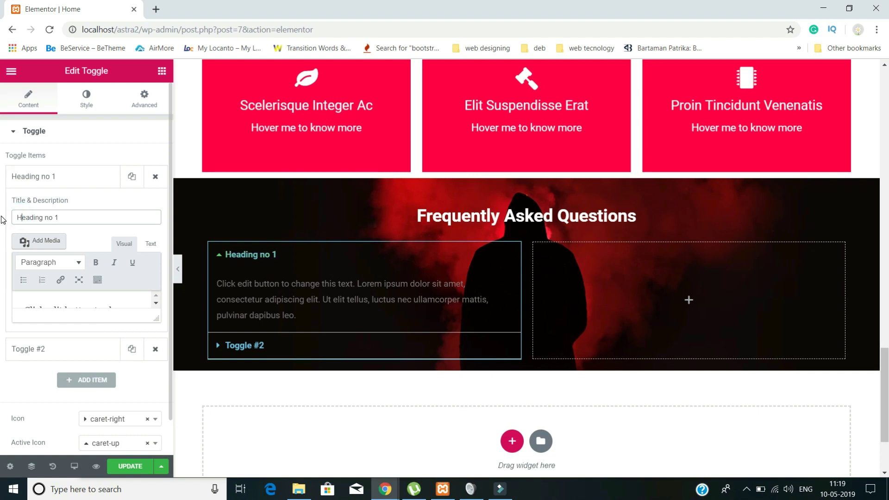
pyautogui.click(258, 351)
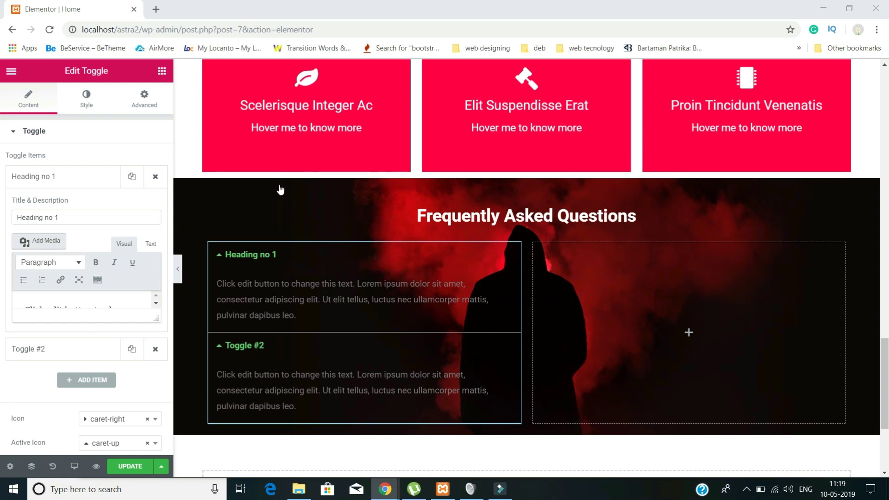
pyautogui.click(64, 178)
pyautogui.click(61, 176)
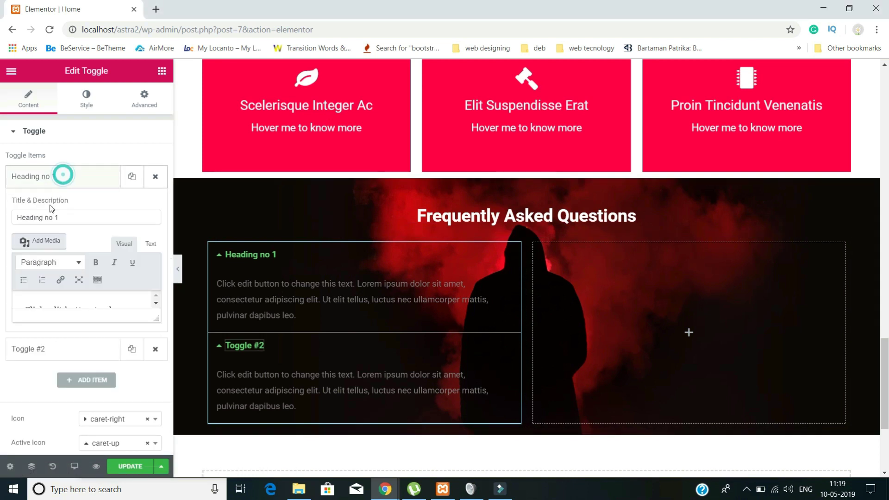
pyautogui.tripleClick(74, 221)
pyautogui.write('Dolor semper massa nam')
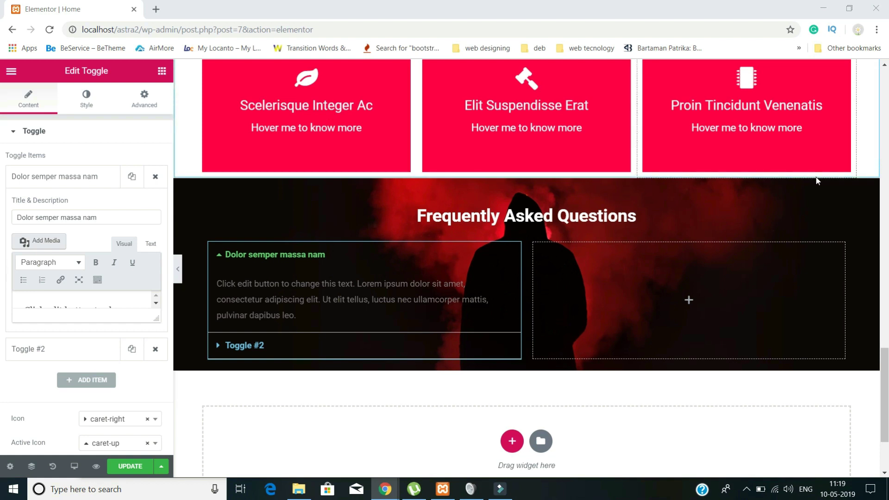
# - Rename the second toggle item to 'Quis ullamcorper sit amet'
pyautogui.click(247, 353)
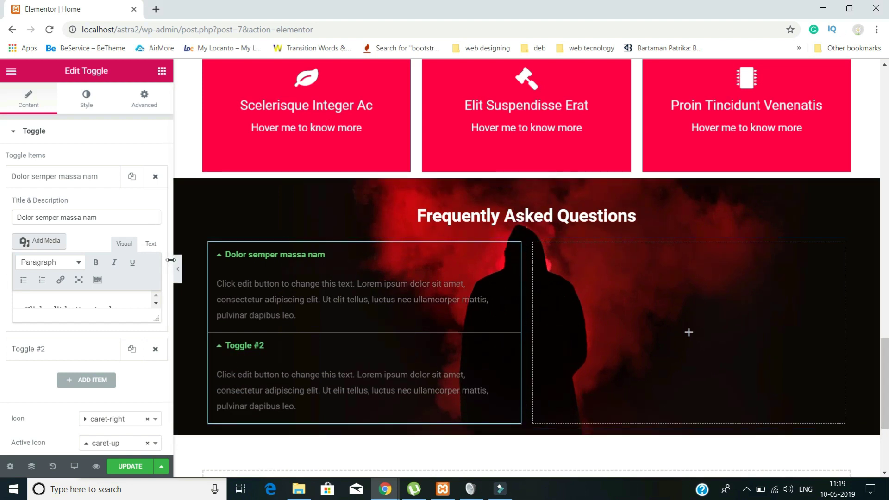
pyautogui.scroll(-1, 92, 287)
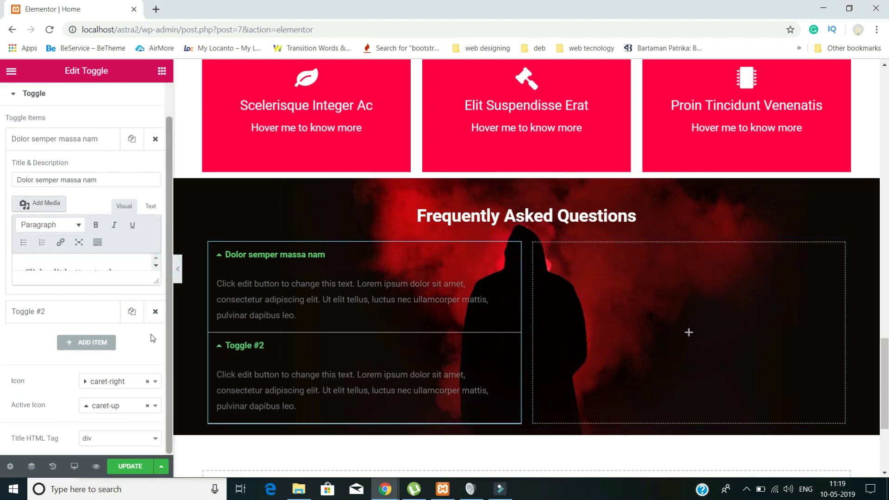
pyautogui.click(35, 314)
pyautogui.tripleClick(66, 210)
pyautogui.write('Quis ullamcorper sit amet')
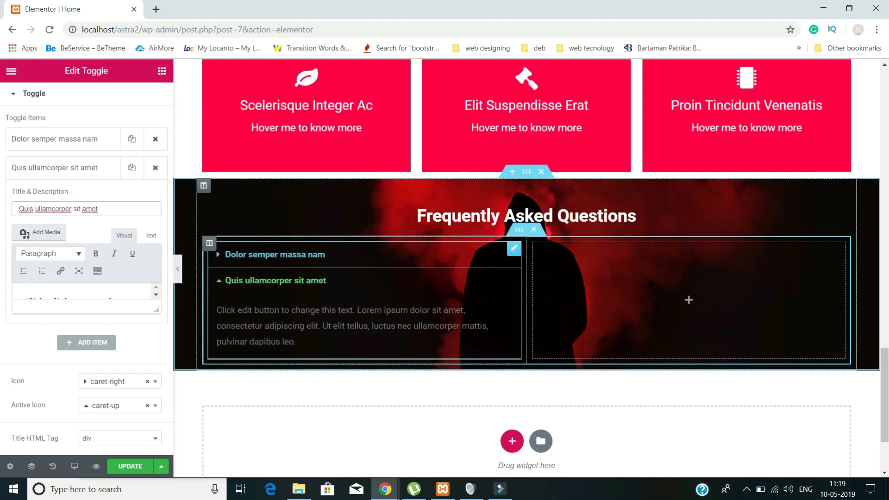
pyautogui.scroll(-1, 366, 361)
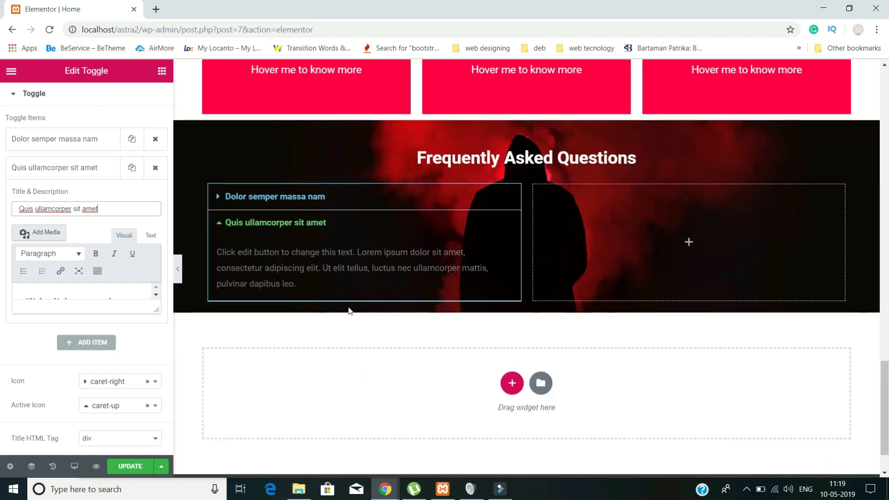
# - Add a third toggle item 'Scelerisque in interdum' with a lorem ipsum answer
pyautogui.click(89, 349)
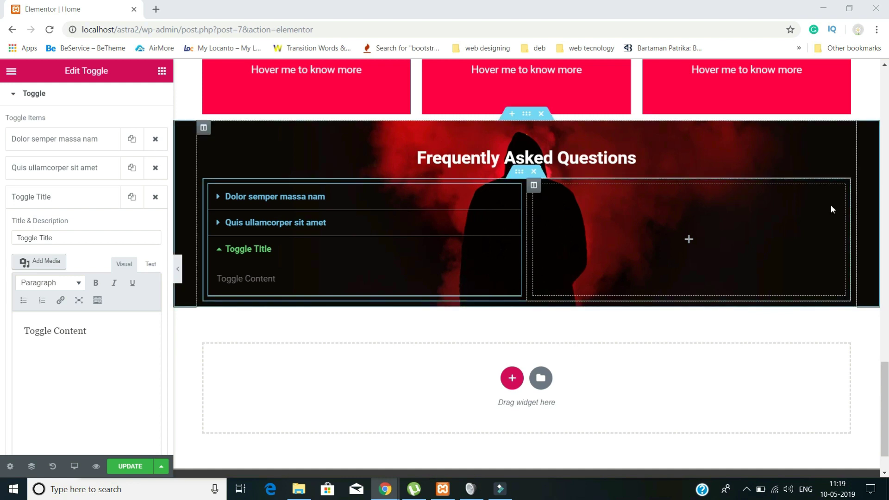
pyautogui.tripleClick(66, 237)
pyautogui.write('Scelerisque in interdum')
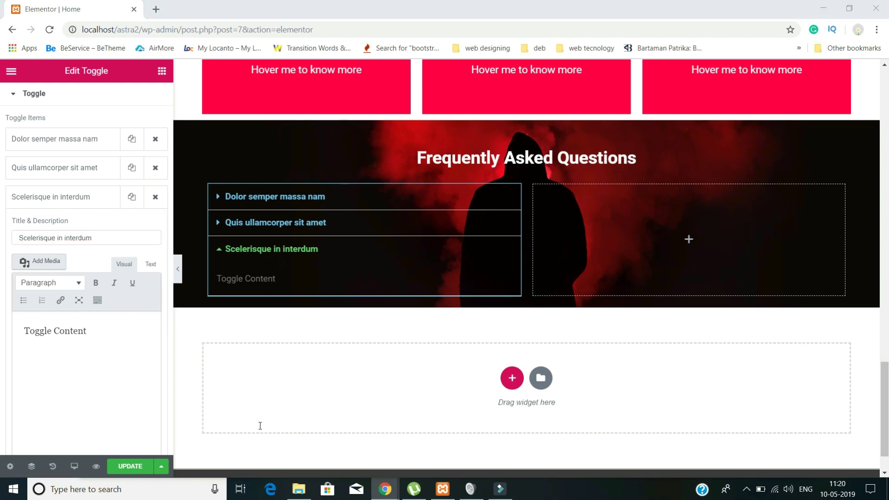
pyautogui.moveTo(110, 331); pyautogui.dragTo(19, 330)
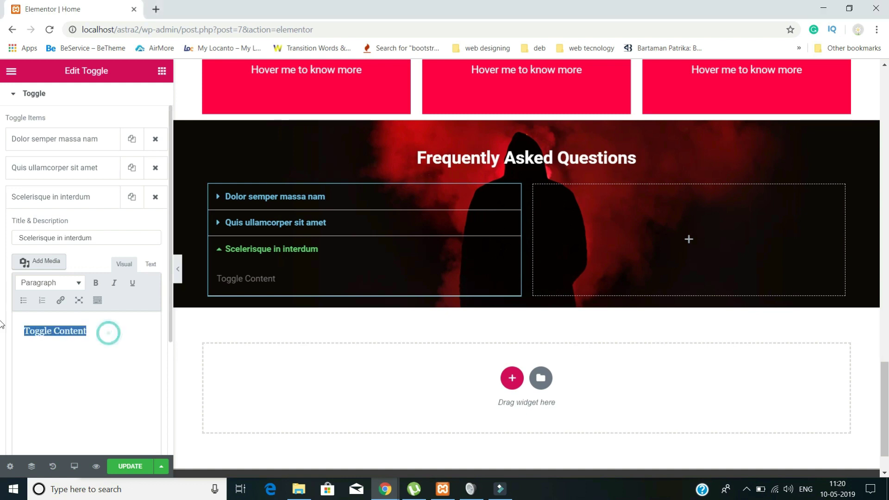
pyautogui.hotkey('ctrl', 'v')
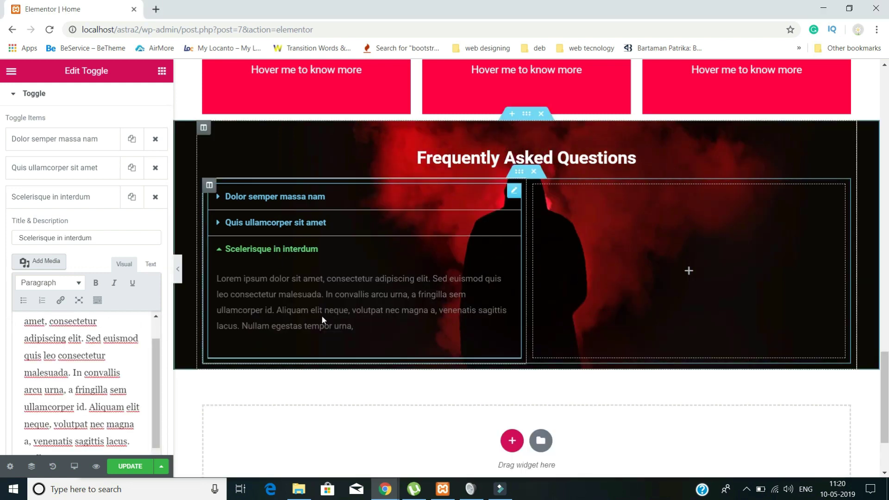
pyautogui.scroll(-1, 324, 319)
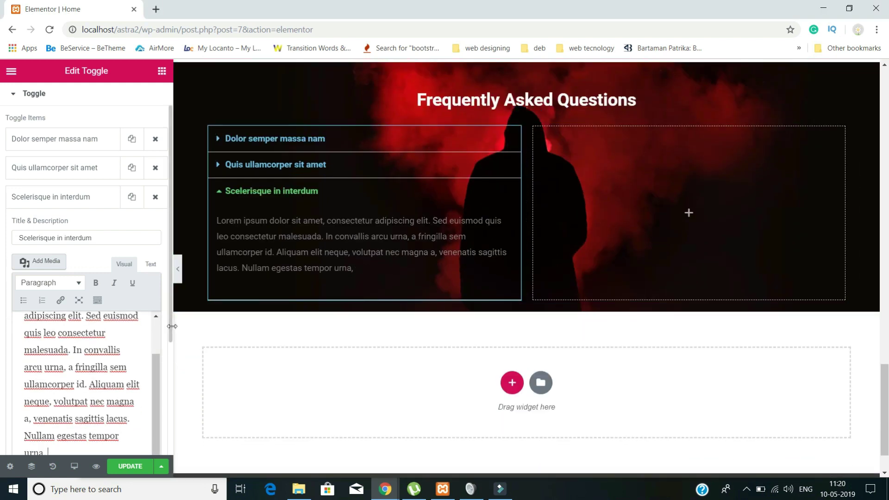
pyautogui.scroll(-3, 170, 337)
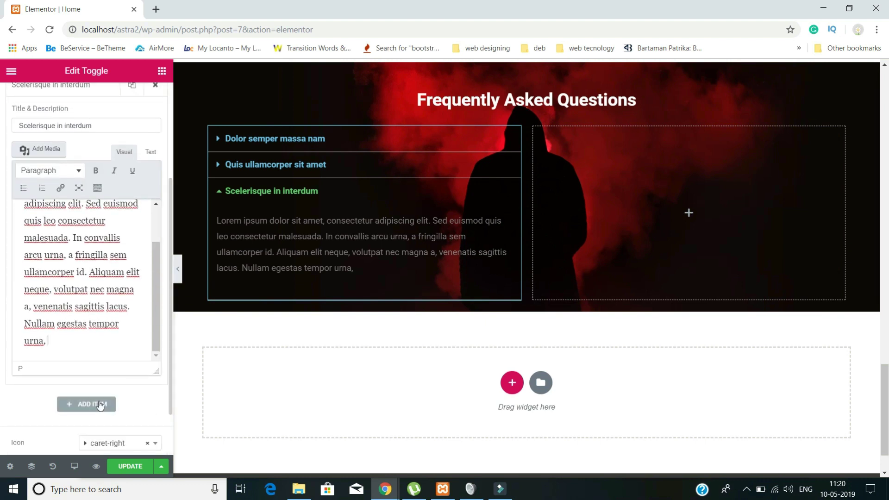
# - Add a fourth toggle item 'Sollicitudin volutpat' with a lorem ipsum answer
pyautogui.click(86, 403)
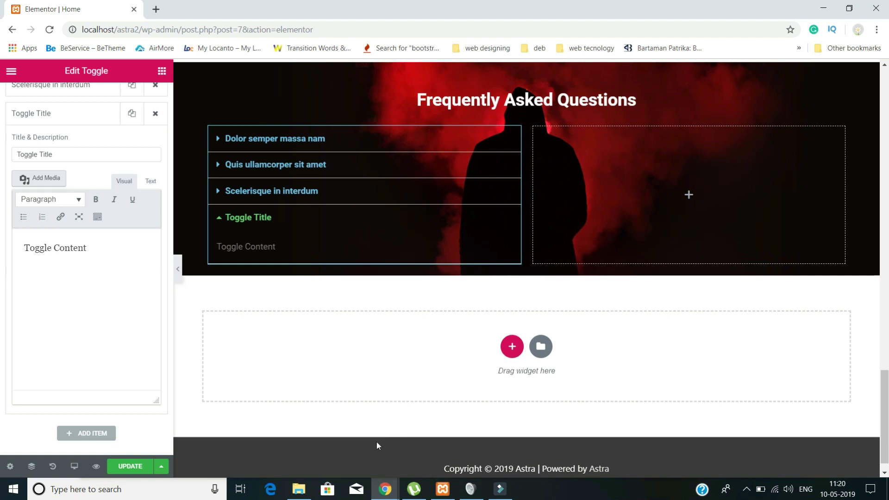
pyautogui.click(288, 445)
pyautogui.tripleClick(69, 153)
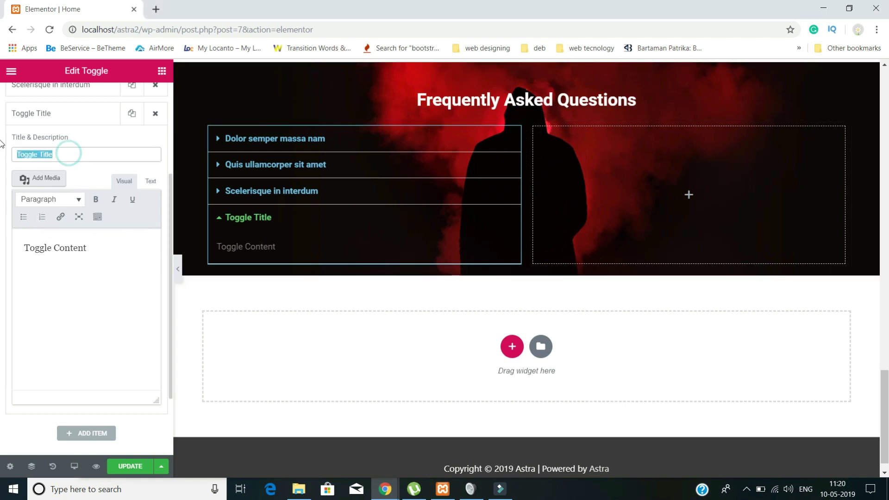
pyautogui.write('Sollicitudin volutpat')
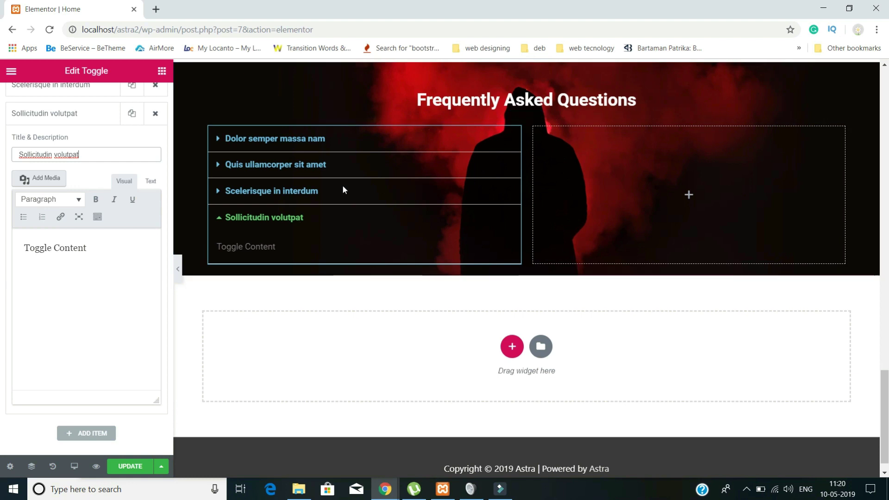
pyautogui.click(283, 314)
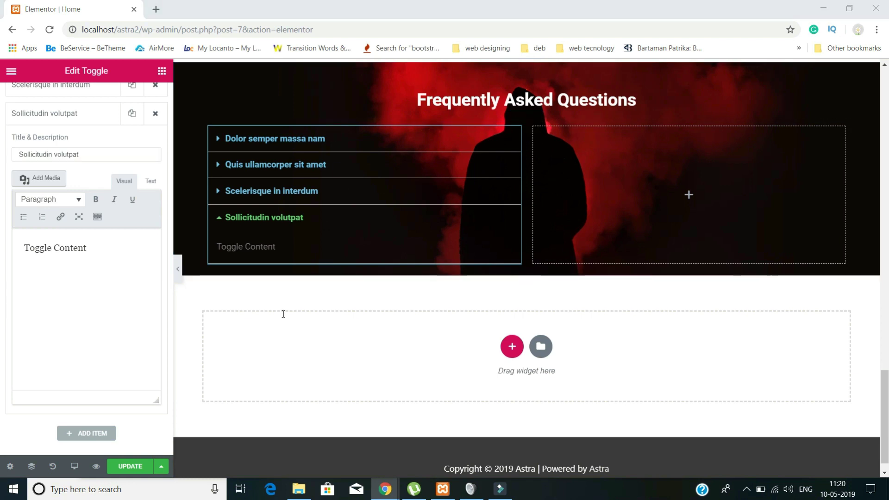
pyautogui.click(85, 332)
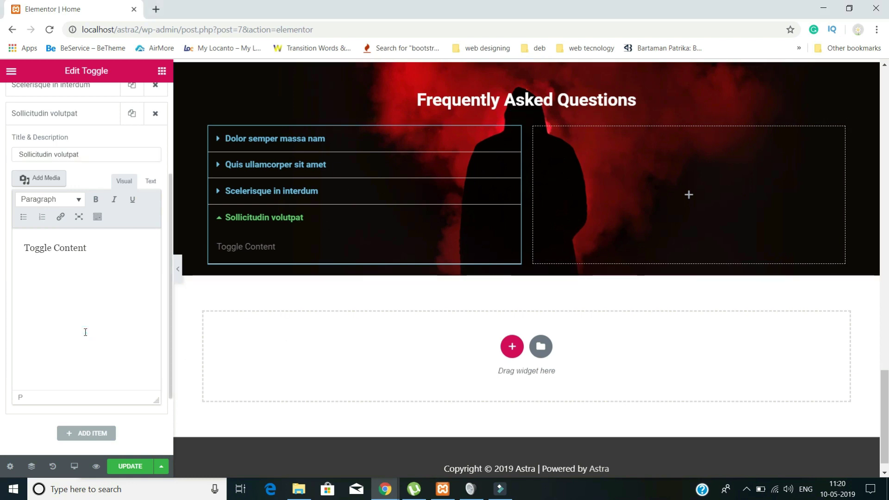
pyautogui.hotkey('ctrl', 'a')
pyautogui.write('Lorem ipsum dolor sit amet, consectetur adipiscing elit. Sed euismod quis leo consectetur malesuada. In convallis arcu urna, a fringilla sem ullamcorper id. Aliquam elit neque, volutpat nec magna a, venenatis sagittis lacus. Nullam egestas tempor urna,')
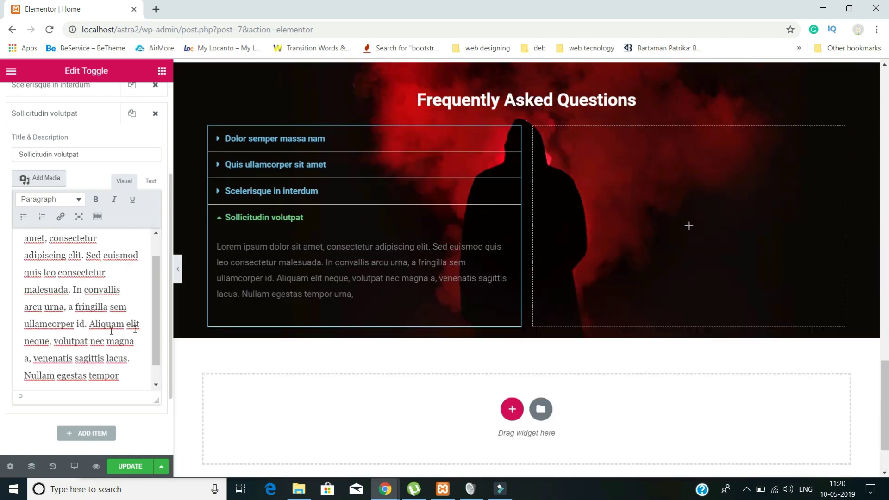
pyautogui.click(222, 224)
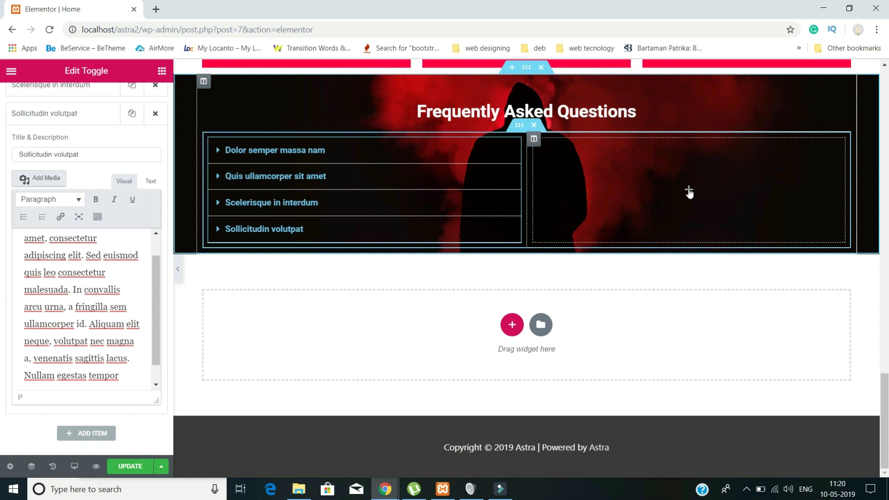
pyautogui.rightClick(404, 155)
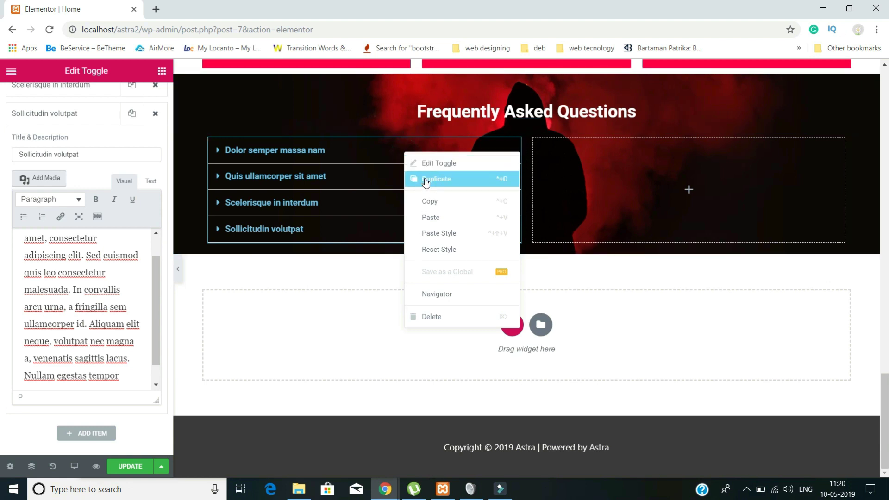
pyautogui.click(430, 201)
pyautogui.rightClick(590, 183)
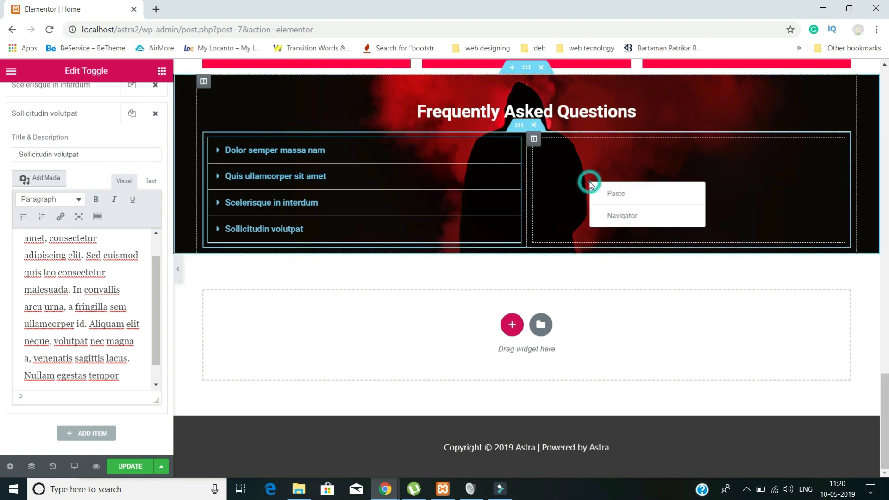
pyautogui.click(609, 204)
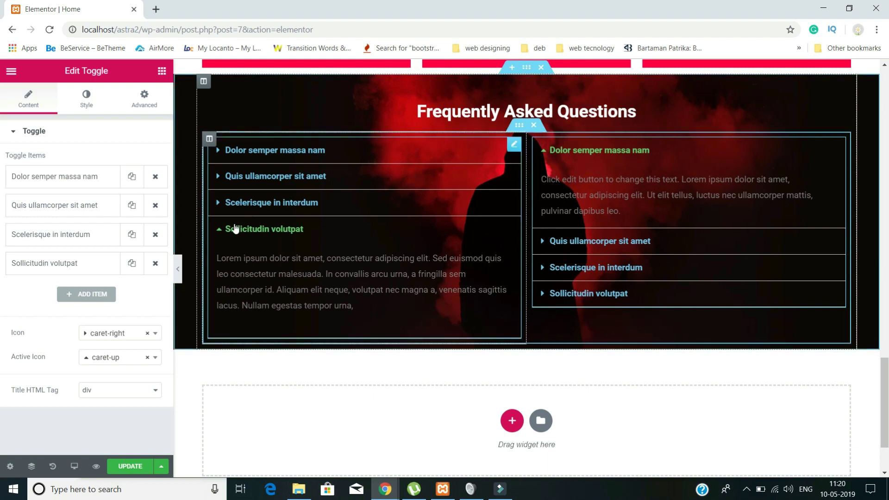
pyautogui.click(218, 237)
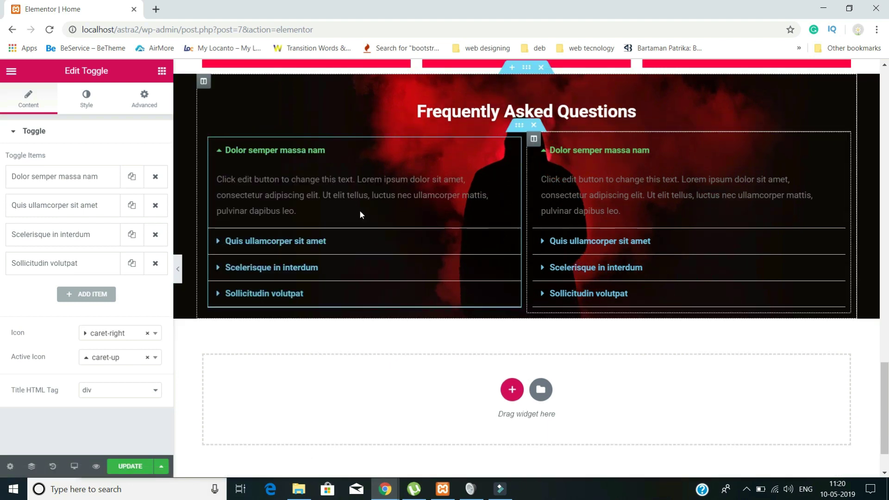
pyautogui.click(221, 153)
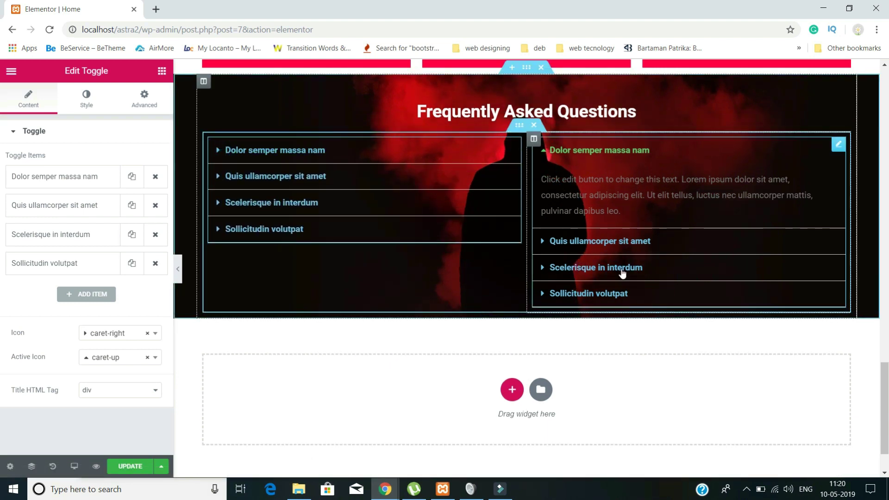
pyautogui.click(540, 153)
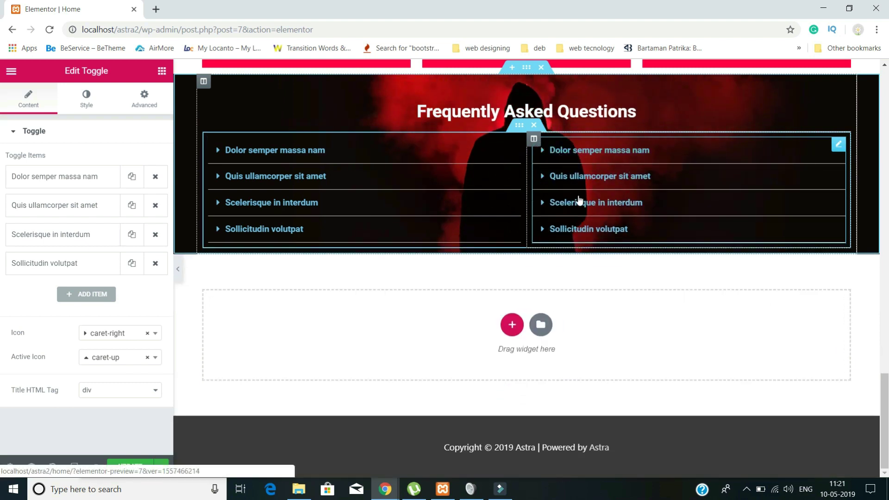
# - Enlarge the right toggle's question title typography size
pyautogui.click(86, 102)
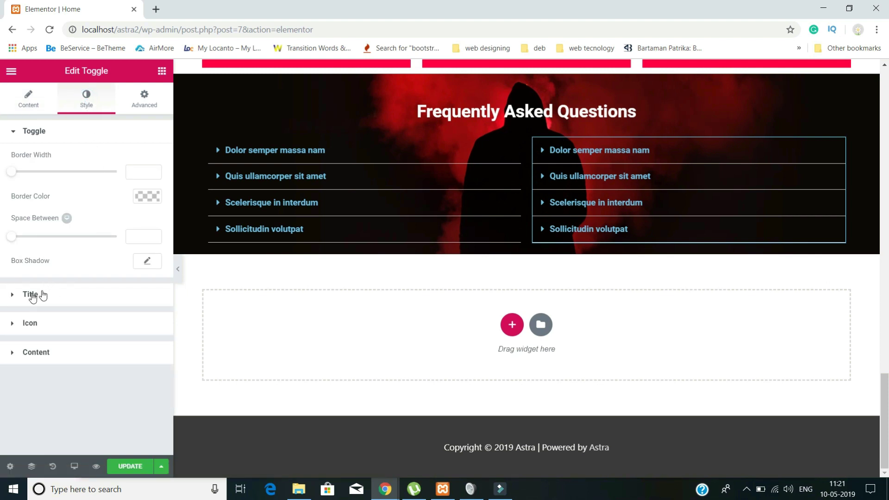
pyautogui.click(16, 295)
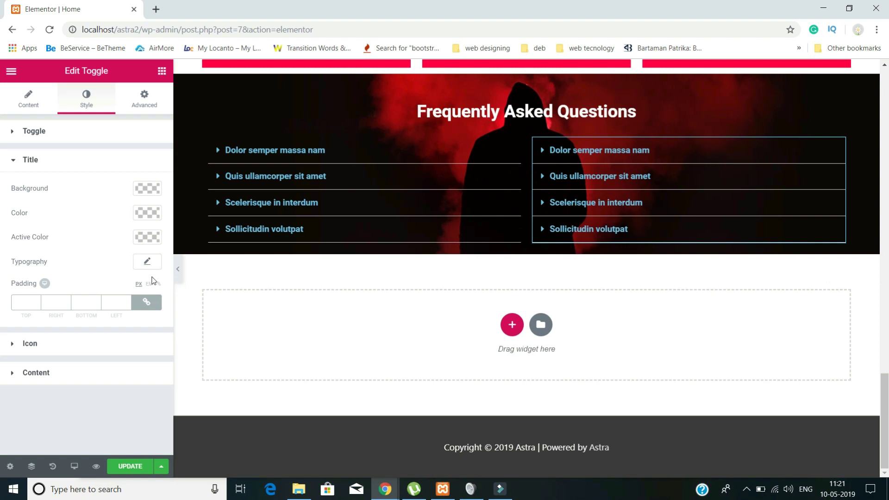
pyautogui.click(146, 261)
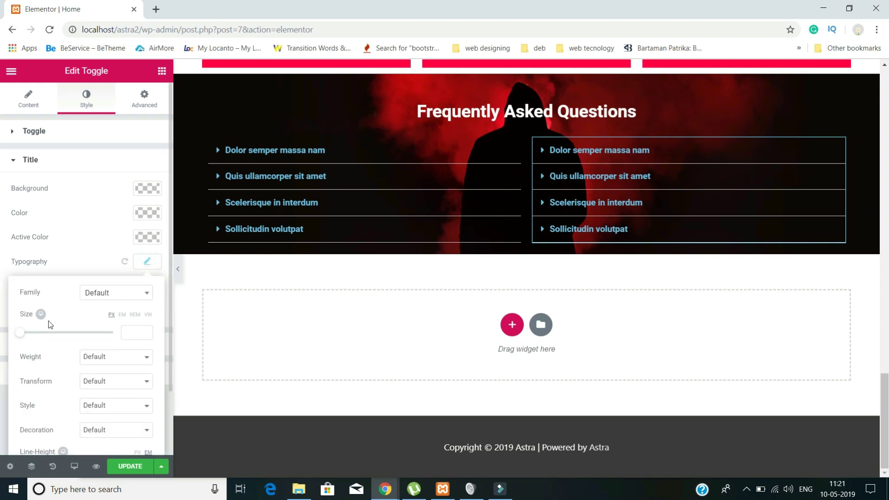
pyautogui.moveTo(20, 336); pyautogui.dragTo(31, 338)
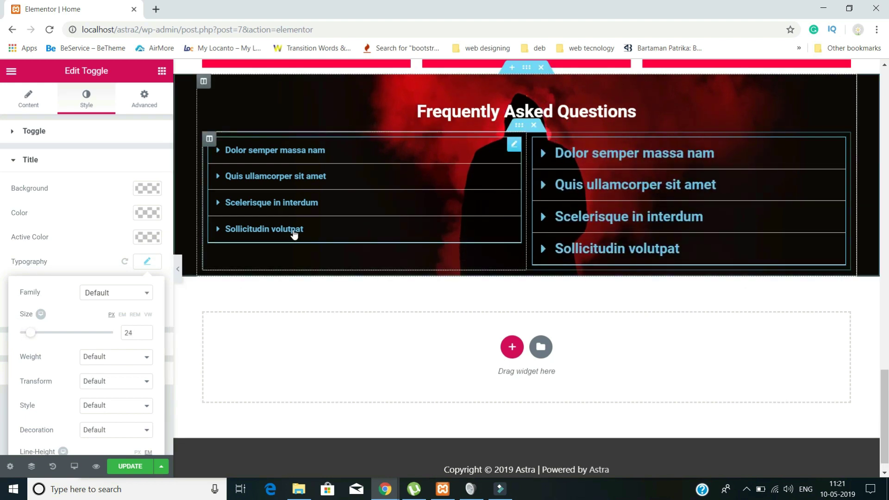
# - Set the left toggle's title typography size to 24 and its title colour to white
pyautogui.click(302, 234)
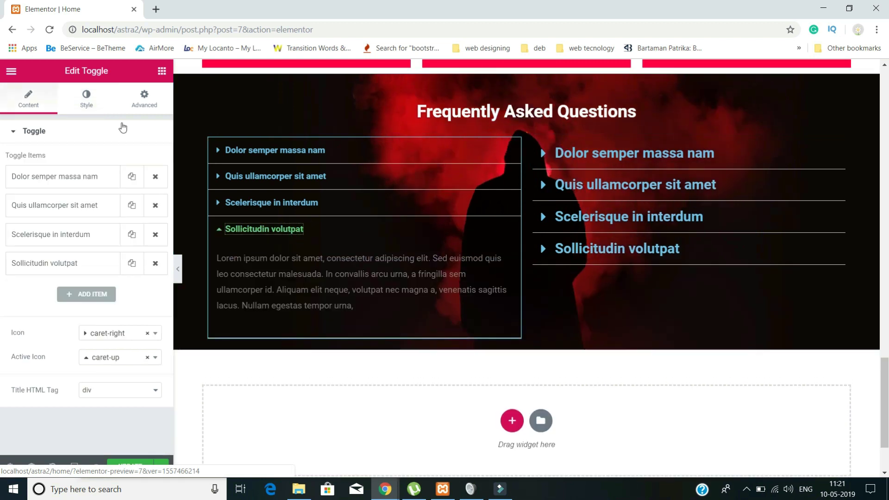
pyautogui.click(87, 99)
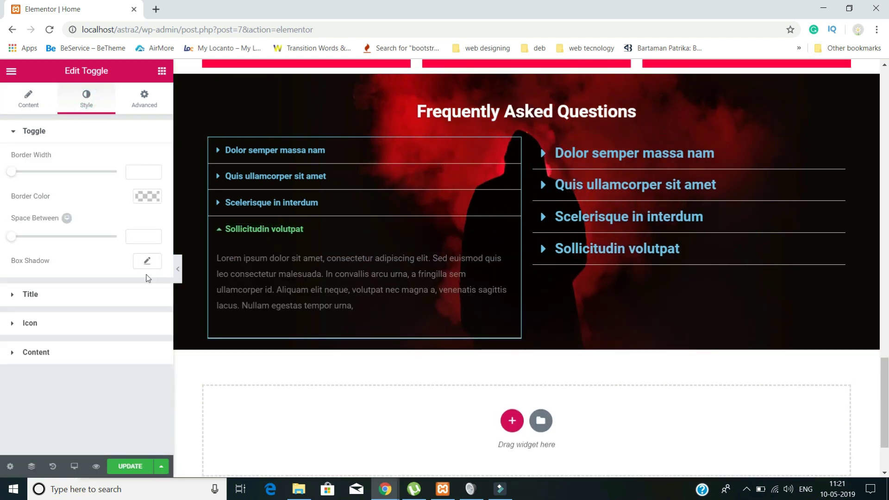
pyautogui.click(95, 294)
pyautogui.click(148, 262)
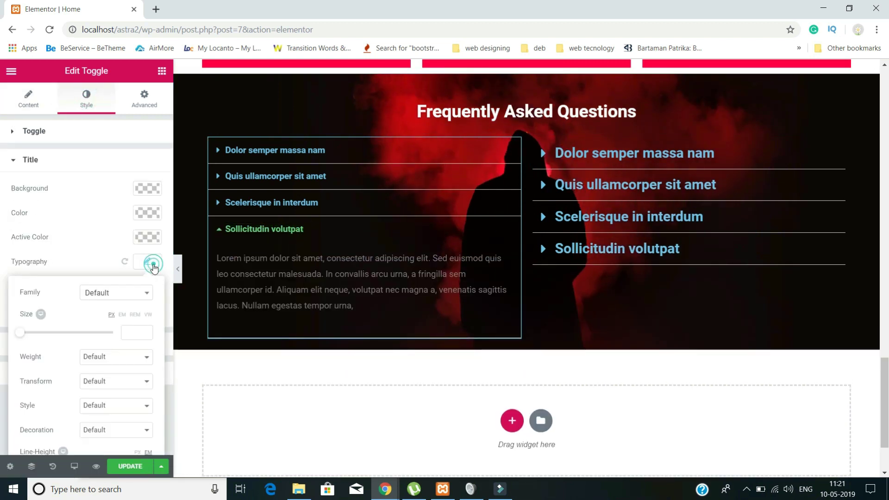
pyautogui.click(134, 329)
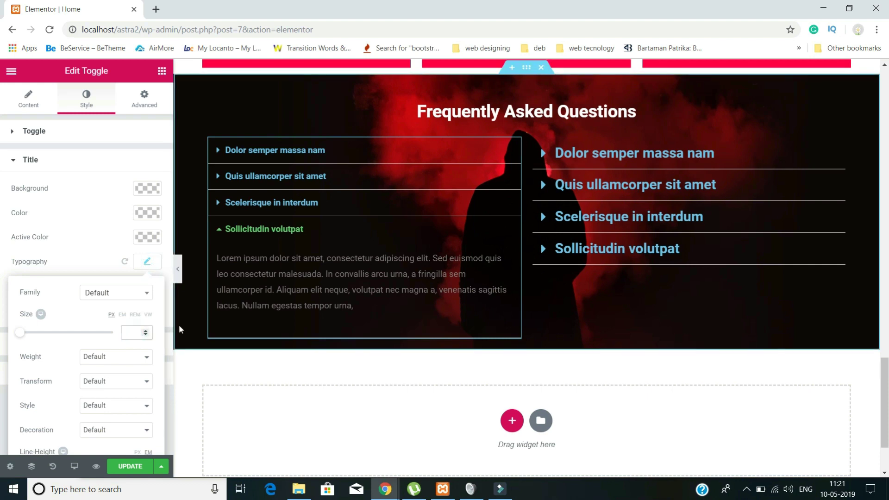
pyautogui.write('24')
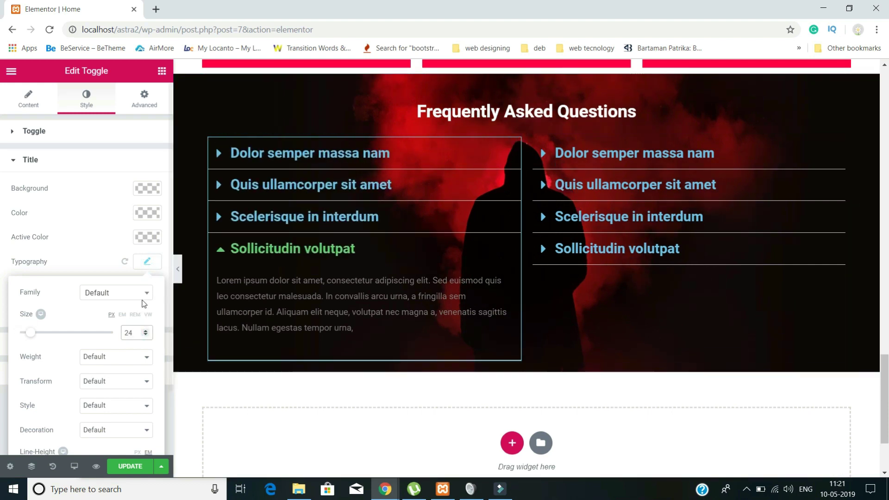
pyautogui.click(147, 213)
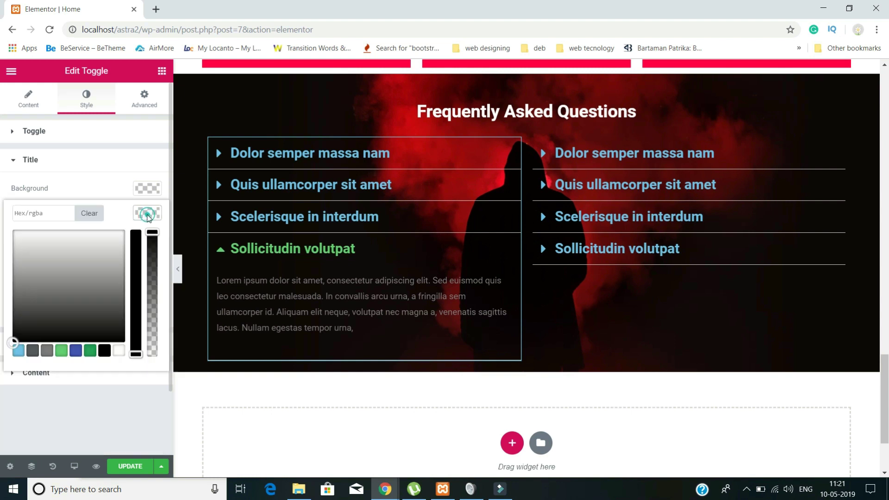
pyautogui.click(5, 198)
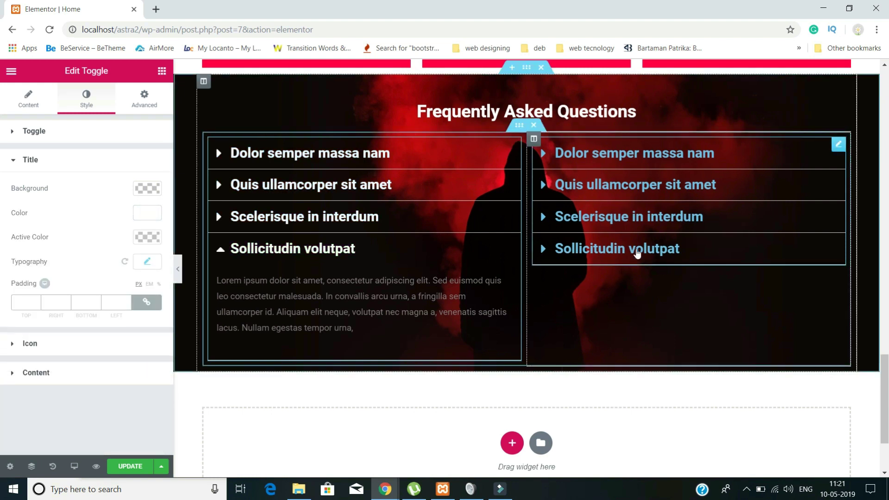
# - Make the right toggle's question titles white as well
pyautogui.click(635, 248)
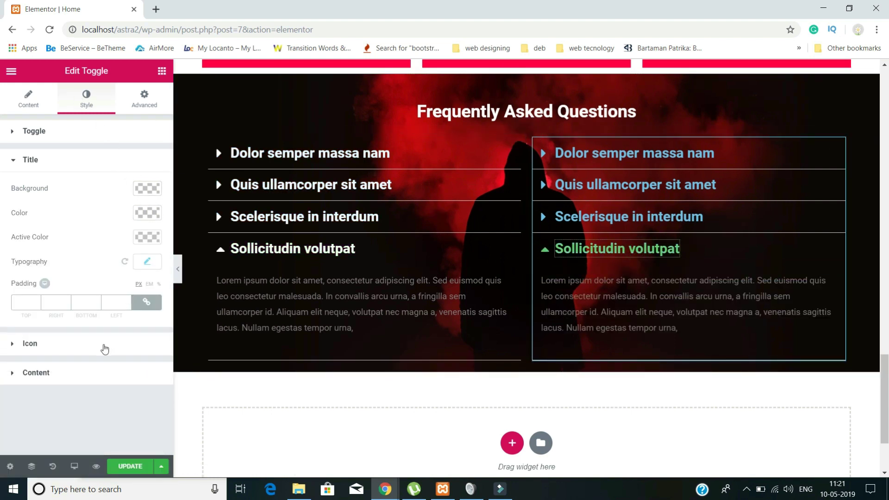
pyautogui.click(153, 214)
pyautogui.click(64, 250)
pyautogui.click(1, 216)
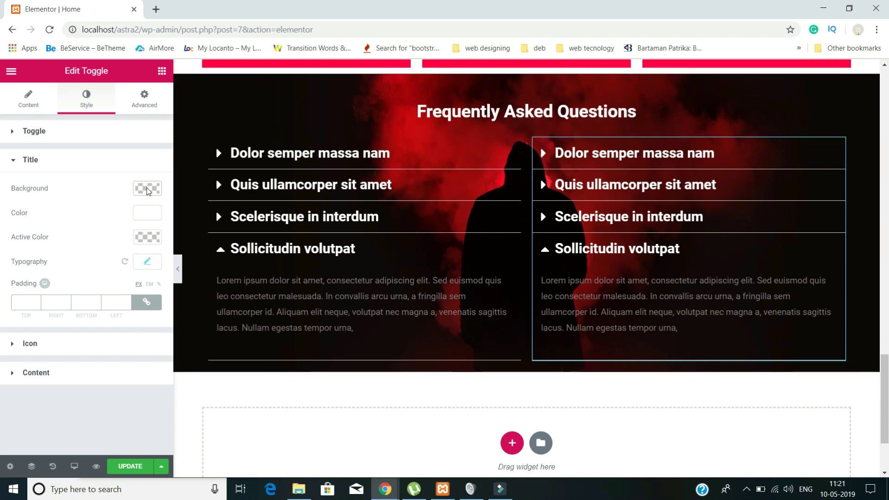
# - Adjust the right toggle's title colour in the picker until it reaches light pink #ff7295
pyautogui.click(157, 214)
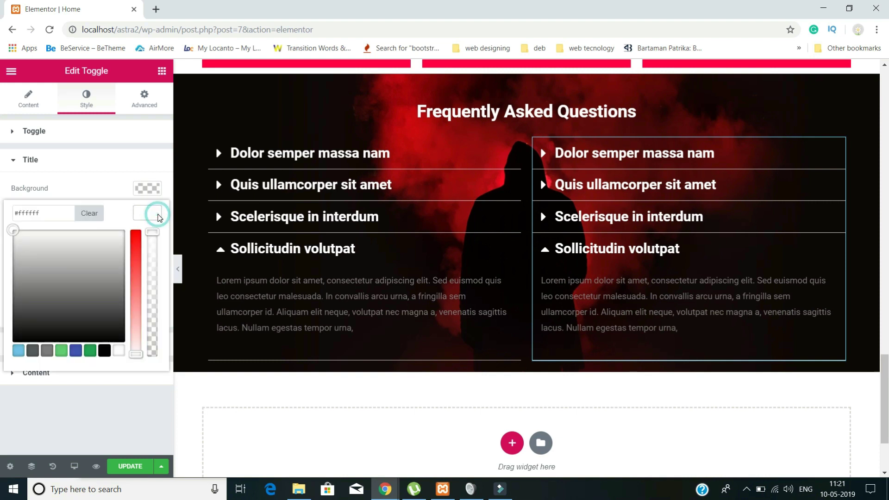
pyautogui.click(86, 246)
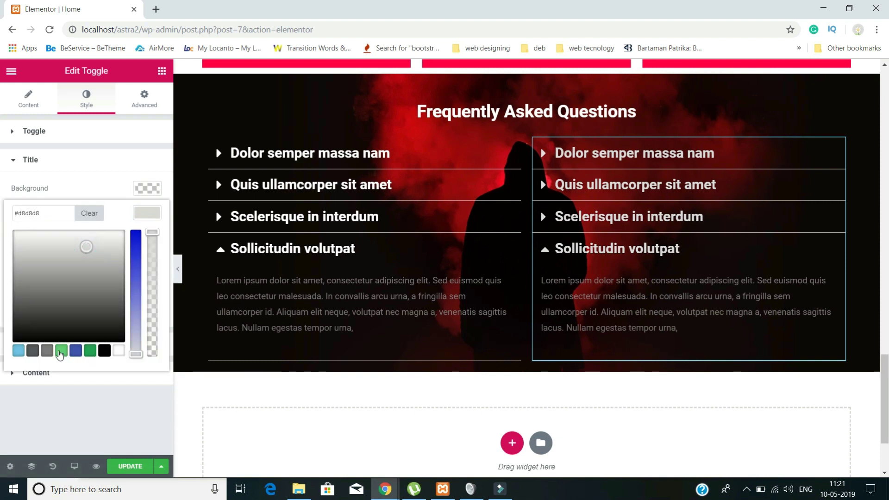
pyautogui.click(62, 351)
pyautogui.moveTo(110, 283); pyautogui.dragTo(137, 214)
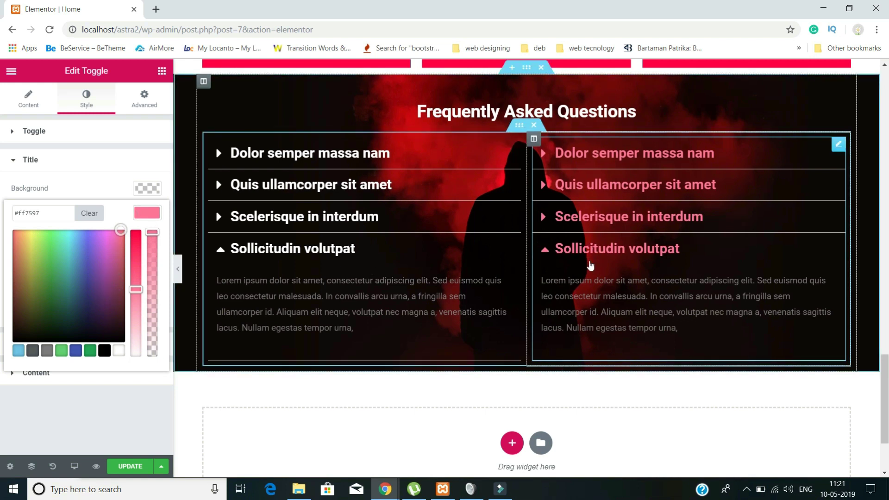
pyautogui.moveTo(135, 289); pyautogui.dragTo(138, 215)
pyautogui.moveTo(137, 228); pyautogui.dragTo(59, 257)
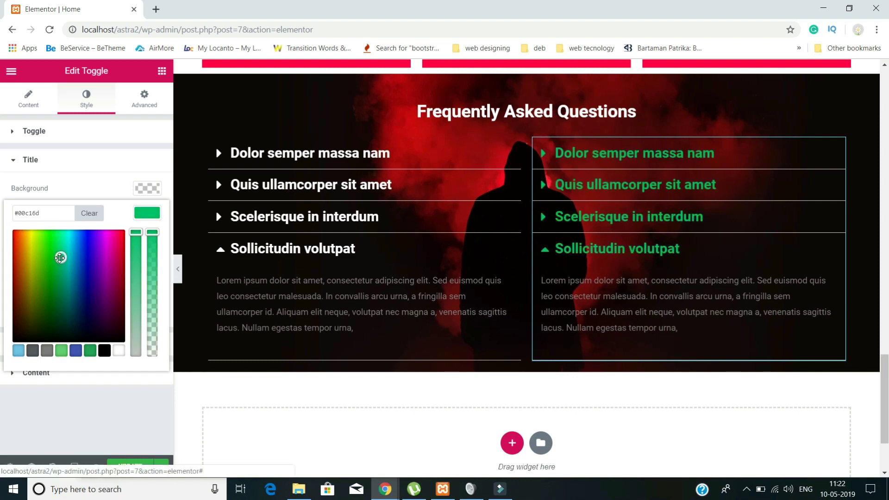
pyautogui.moveTo(60, 253); pyautogui.dragTo(120, 230)
pyautogui.click(138, 198)
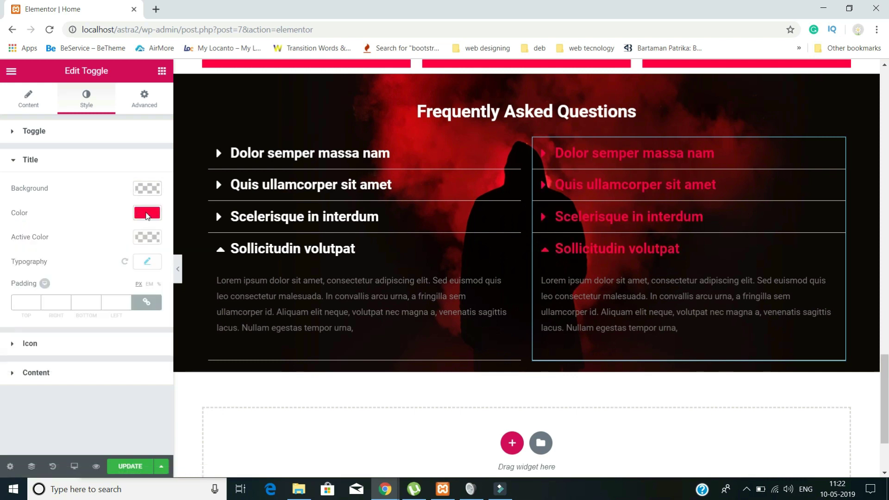
pyautogui.click(147, 214)
pyautogui.moveTo(137, 247); pyautogui.dragTo(135, 286)
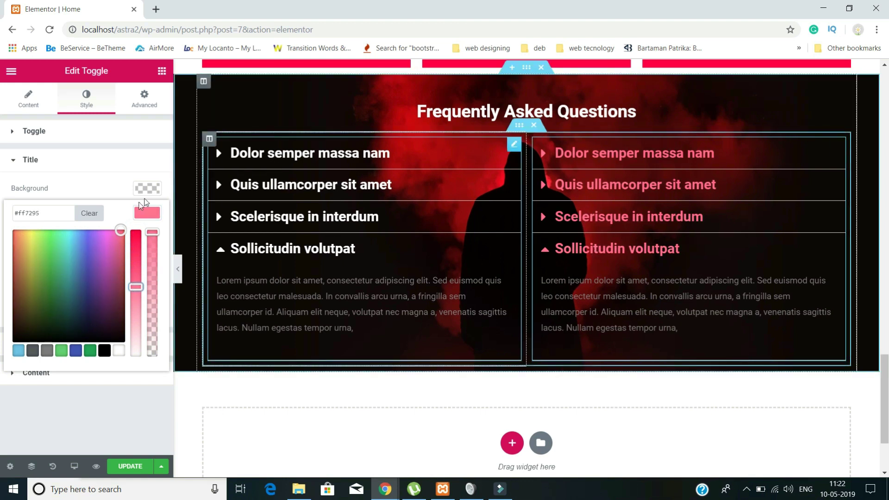
pyautogui.click(1, 209)
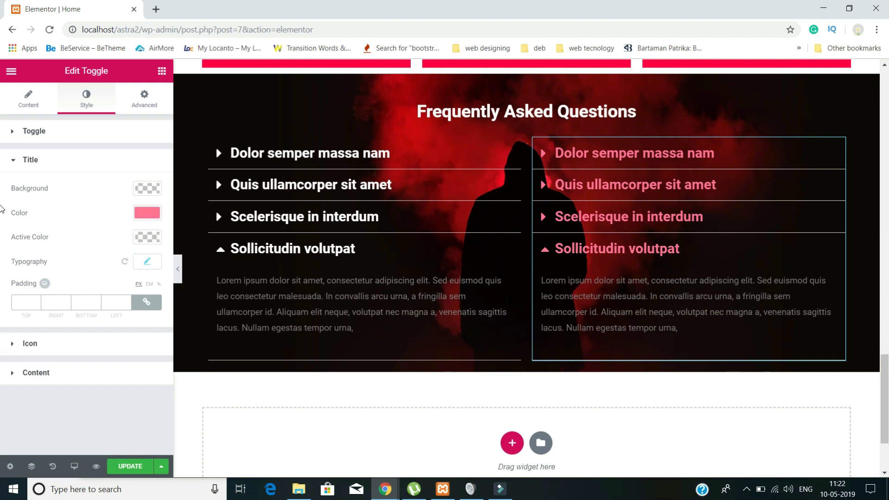
# - Select the left FAQ toggle and try pasting a new title colour, then undo it
pyautogui.click(317, 183)
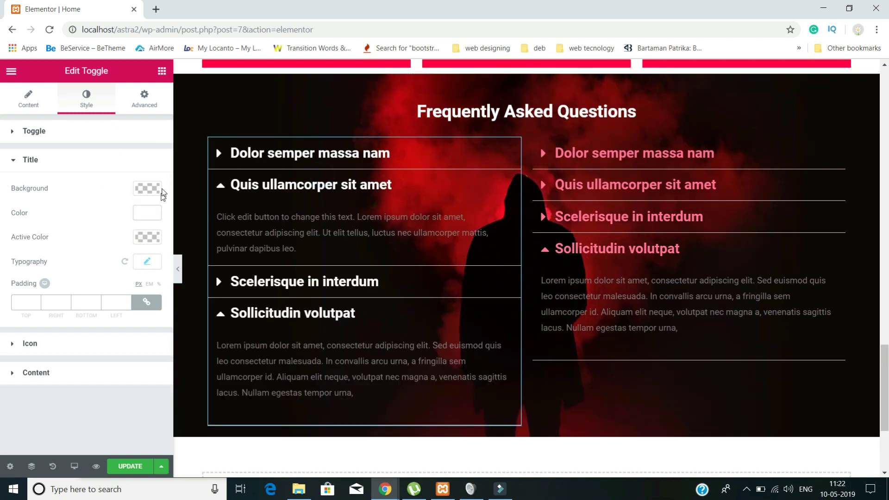
pyautogui.click(147, 213)
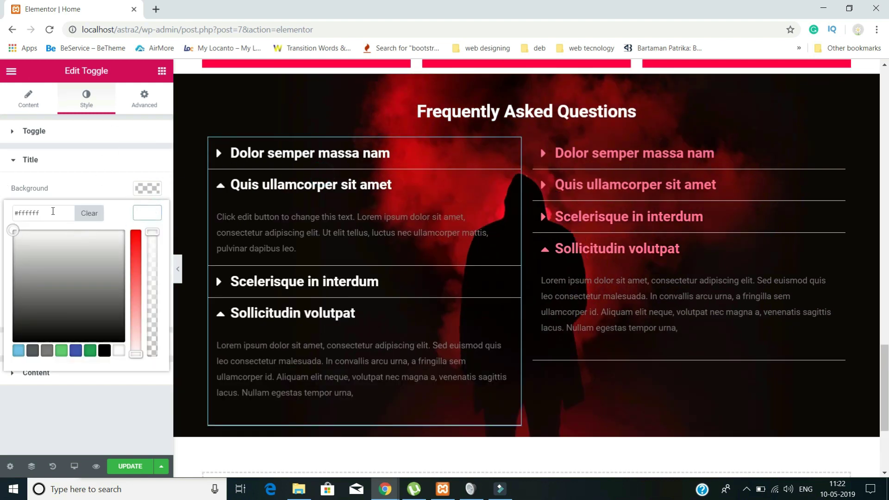
pyautogui.tripleClick(52, 210)
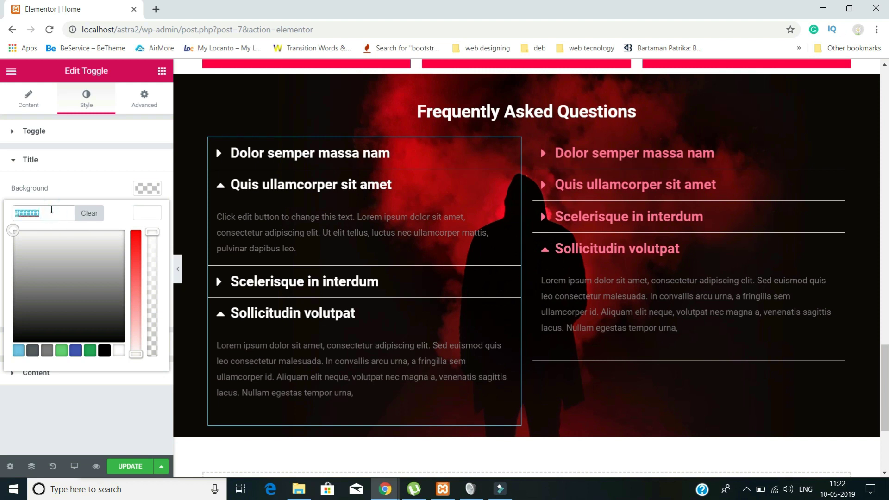
pyautogui.hotkey('ctrl', 'v')
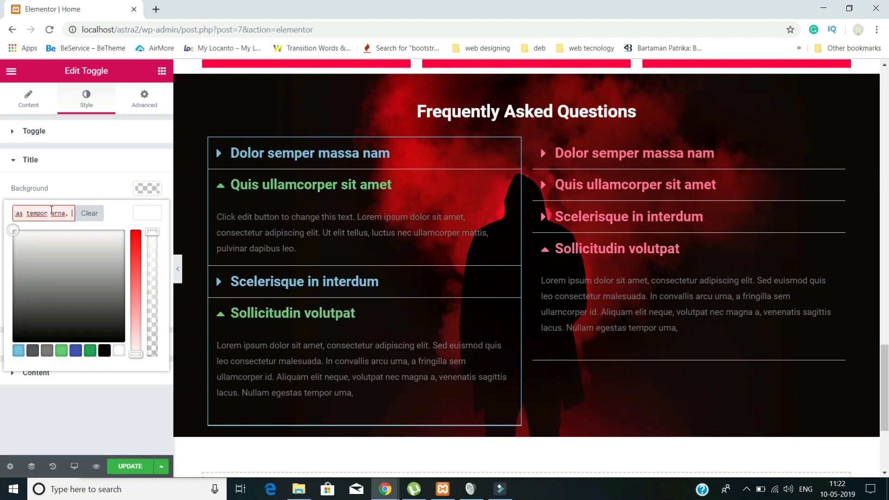
pyautogui.hotkey('ctrl', 'z')
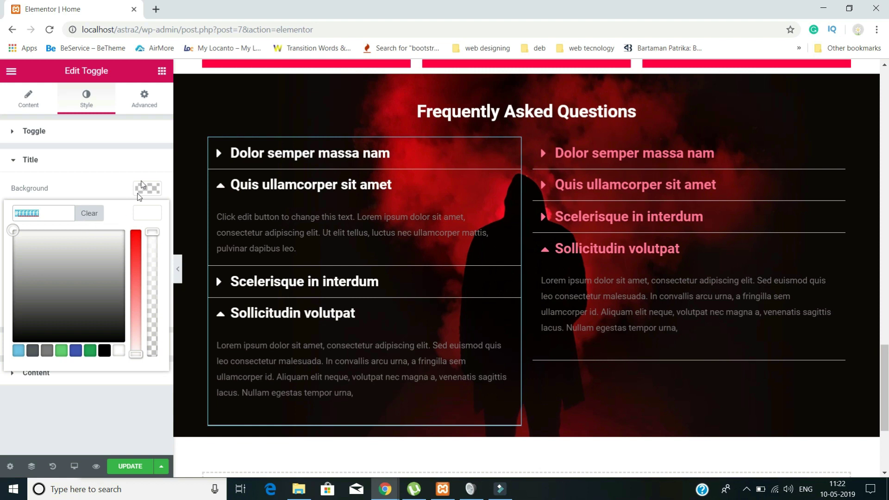
# - Copy the pink #ff7295 hex value from the right toggle's title colour
pyautogui.click(620, 218)
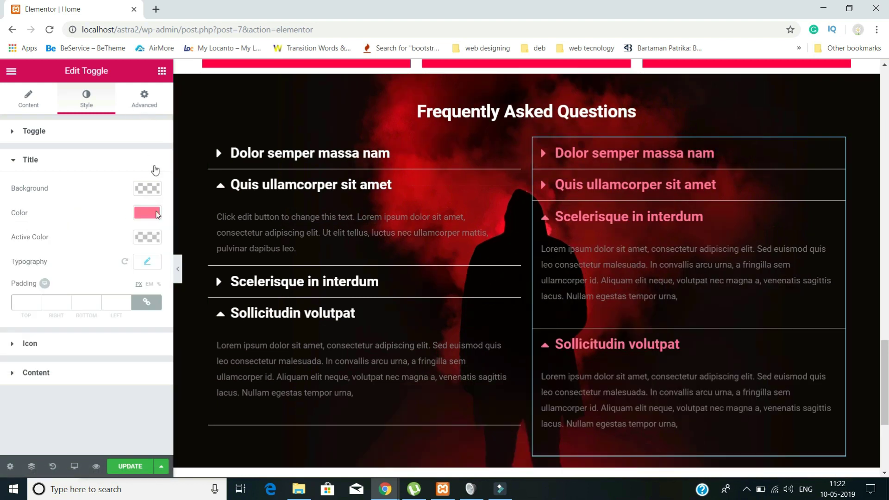
pyautogui.click(148, 214)
pyautogui.click(1, 204)
pyautogui.click(148, 221)
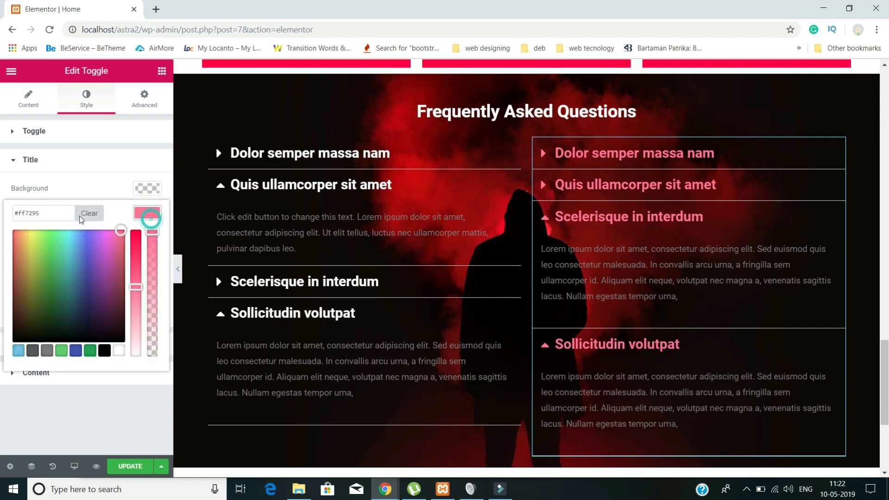
pyautogui.moveTo(47, 212); pyautogui.dragTo(2, 210)
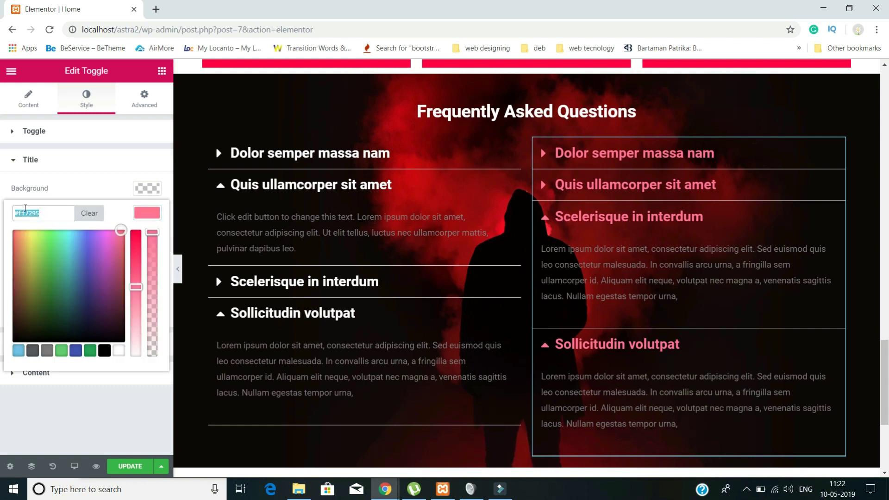
pyautogui.rightClick(25, 210)
pyautogui.click(60, 256)
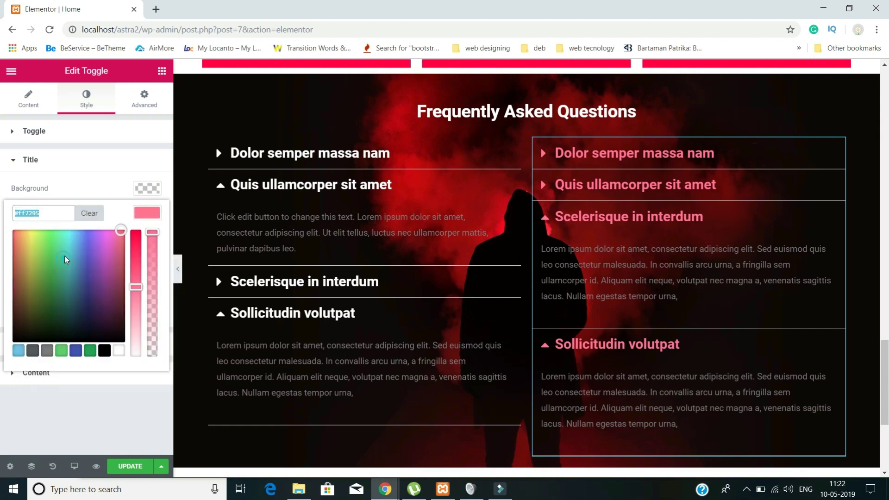
# - Paste #ff7295 into the left toggle's title colour, replacing white
pyautogui.click(297, 193)
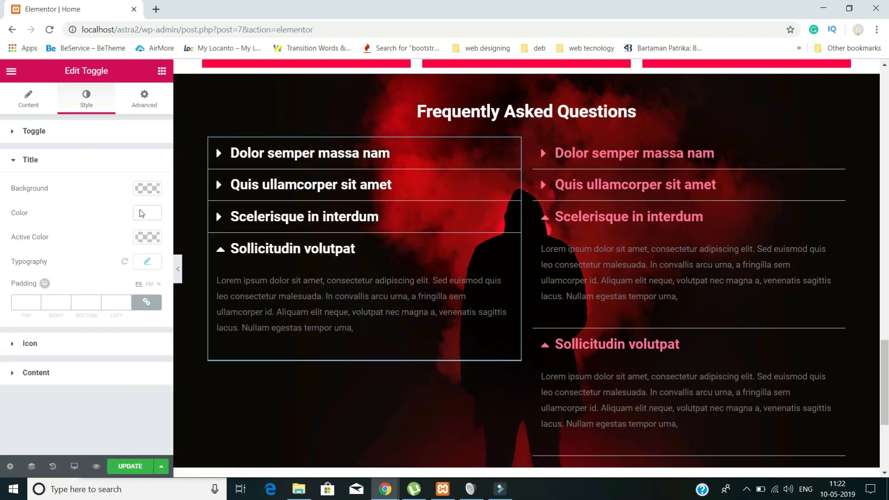
pyautogui.click(142, 213)
pyautogui.click(49, 214)
pyautogui.click(148, 214)
pyautogui.moveTo(69, 213); pyautogui.dragTo(5, 209)
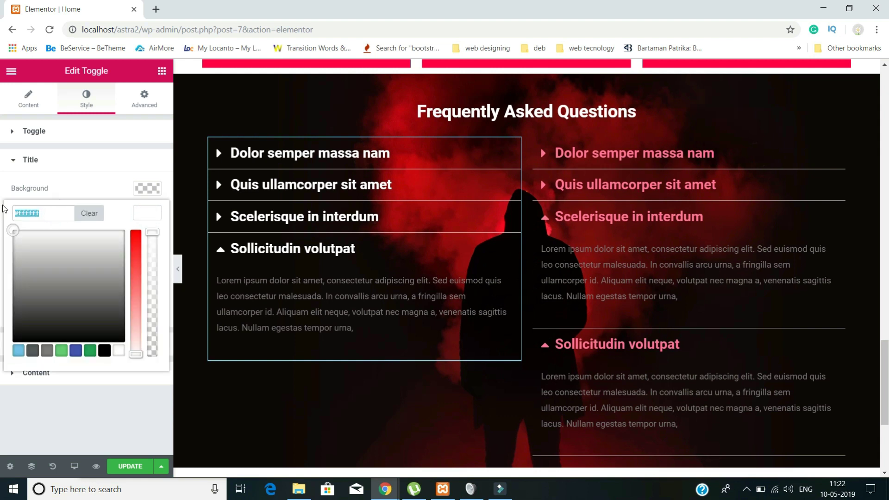
pyautogui.hotkey('ctrl', 'v')
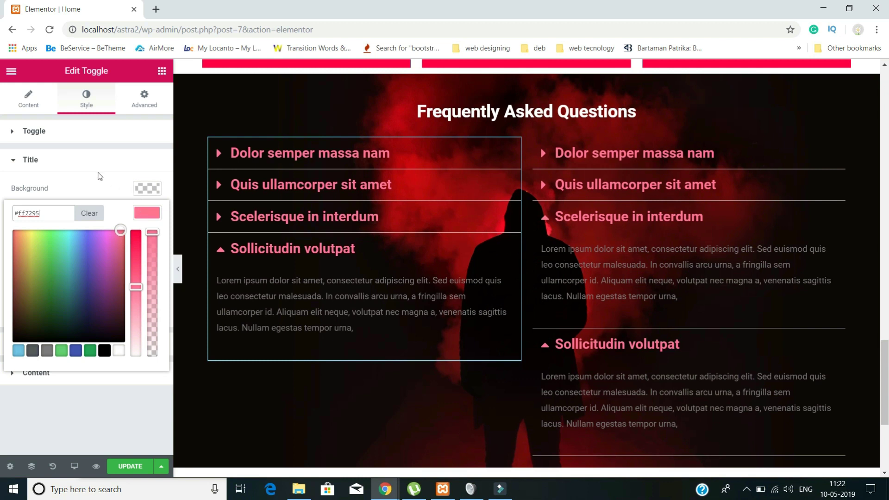
pyautogui.click(92, 160)
pyautogui.click(47, 162)
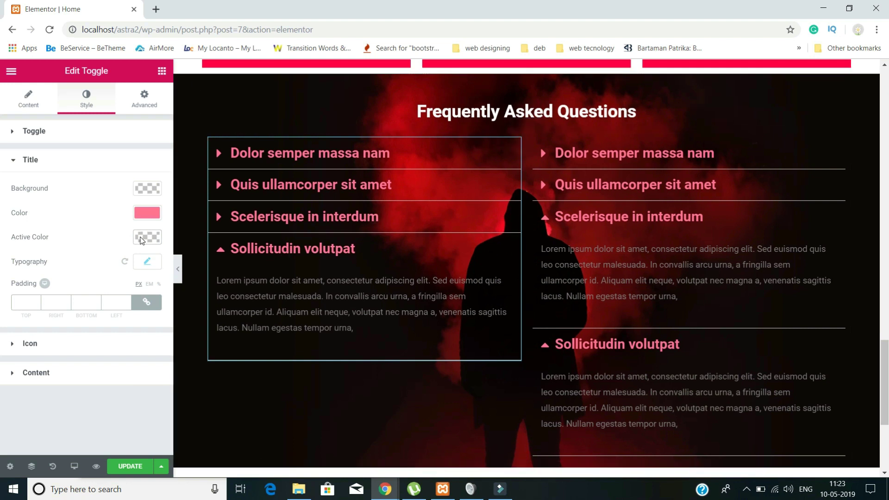
# - Set the left toggle's title Active Color to red #ff0044
pyautogui.click(143, 238)
pyautogui.click(94, 274)
pyautogui.click(76, 375)
pyautogui.moveTo(94, 297); pyautogui.dragTo(121, 253)
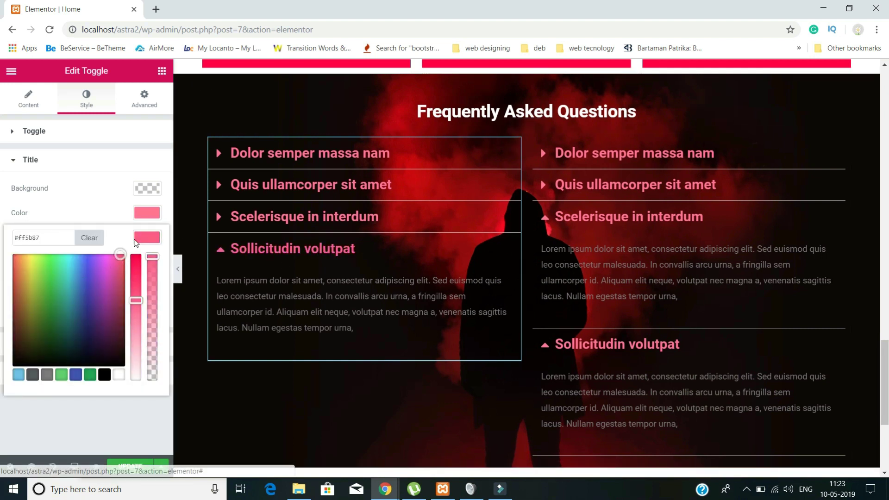
pyautogui.moveTo(136, 302); pyautogui.dragTo(136, 256)
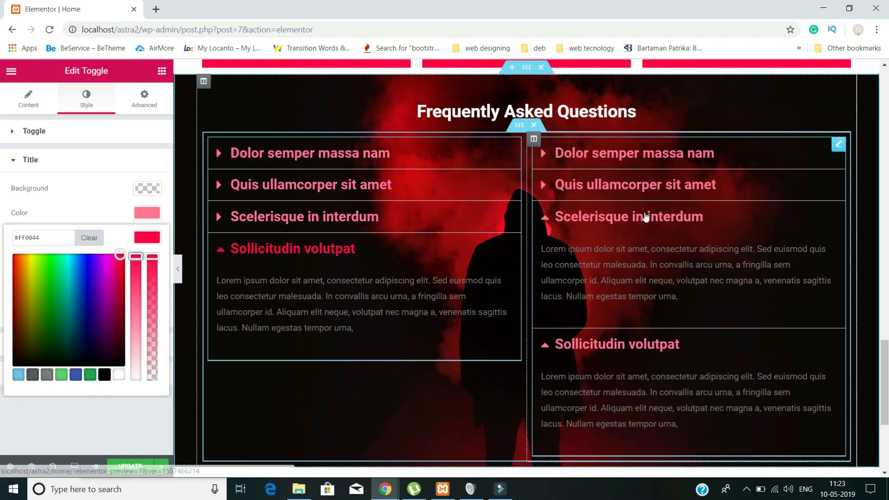
# - Set the right toggle's title Active Color to #ff0044 as well
pyautogui.click(594, 151)
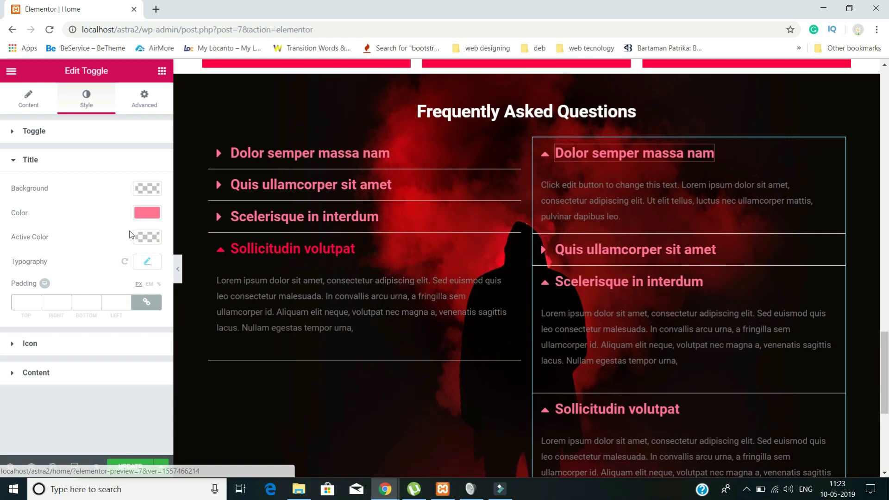
pyautogui.click(147, 238)
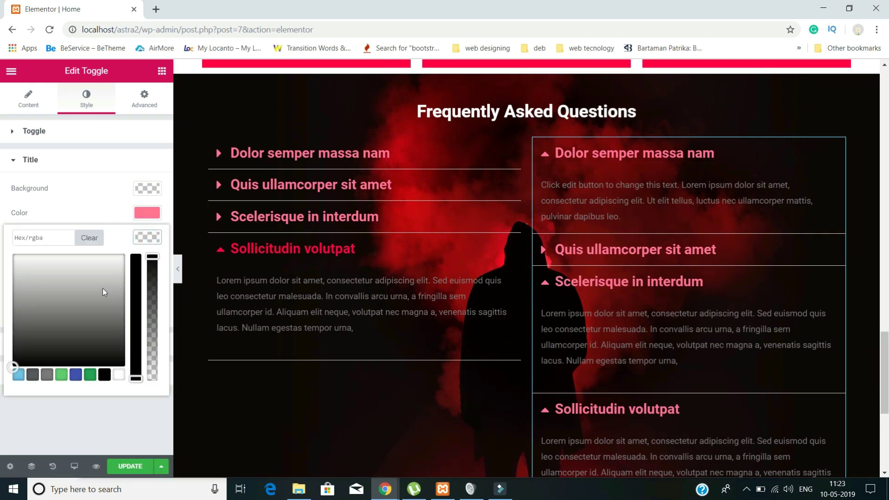
pyautogui.click(74, 376)
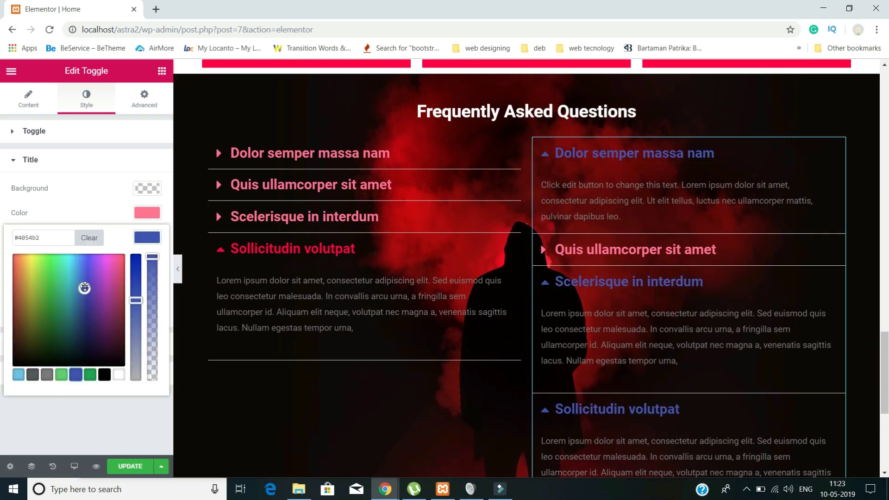
pyautogui.moveTo(84, 287); pyautogui.dragTo(120, 254)
pyautogui.moveTo(135, 300); pyautogui.dragTo(140, 247)
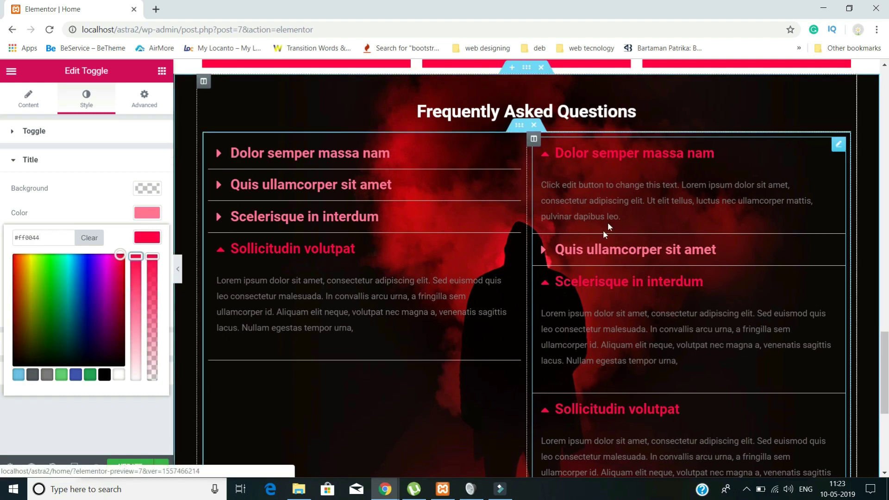
# - Expand and collapse questions in both columns to check the red active titles
pyautogui.click(328, 186)
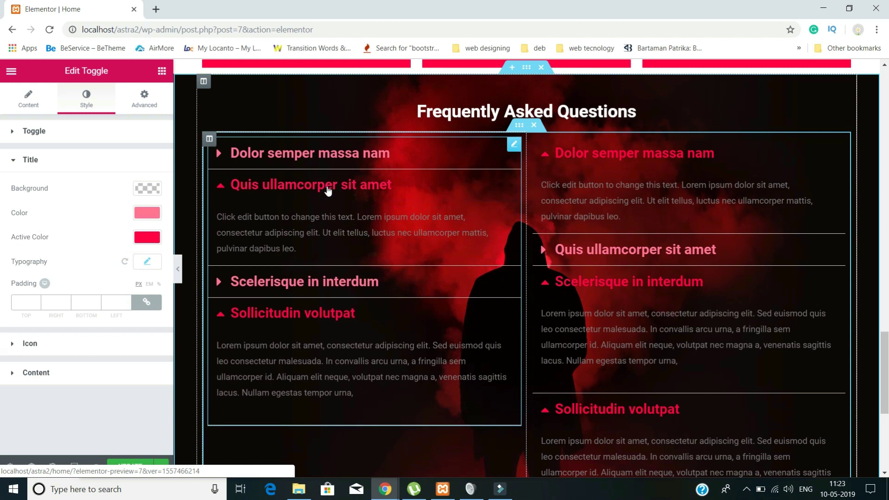
pyautogui.click(227, 314)
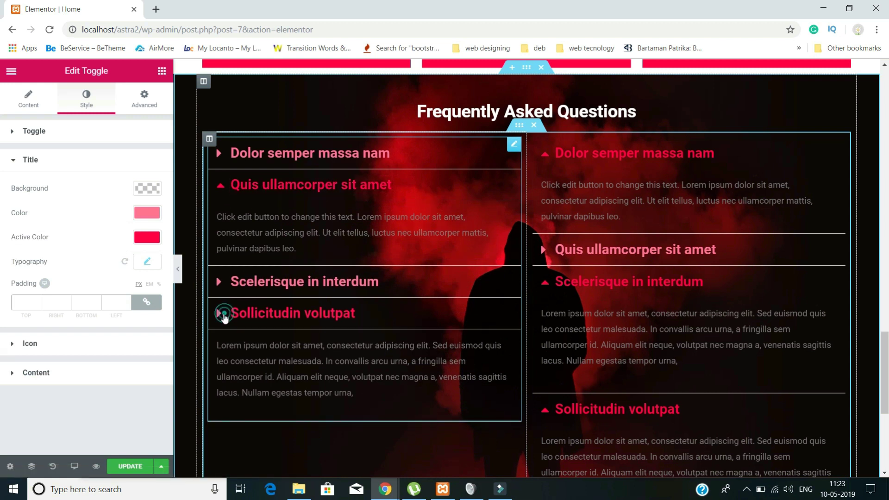
pyautogui.click(256, 166)
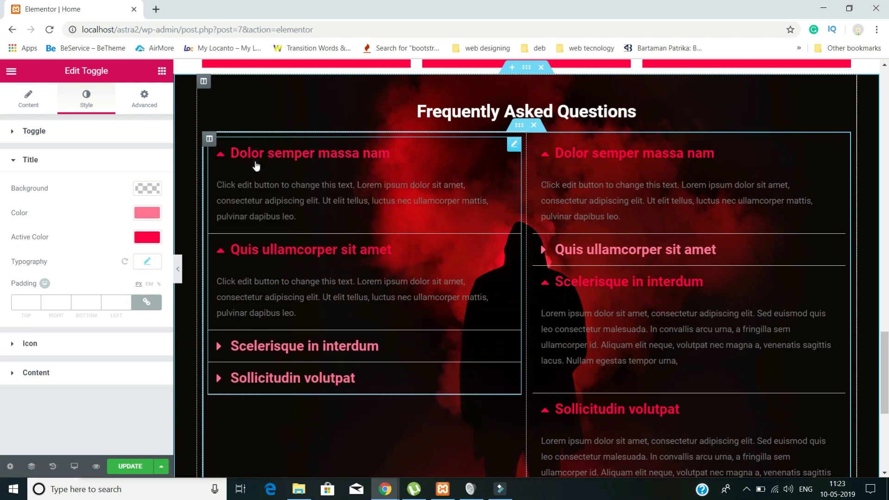
pyautogui.click(254, 165)
pyautogui.click(245, 185)
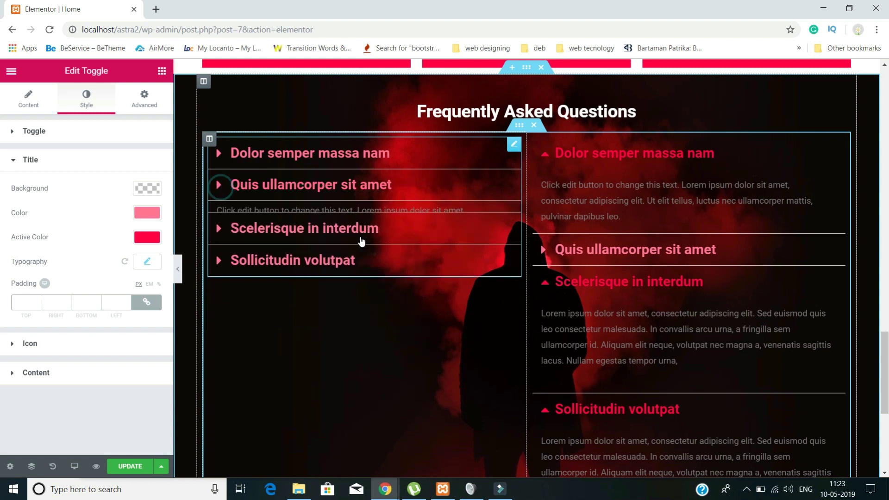
pyautogui.click(545, 283)
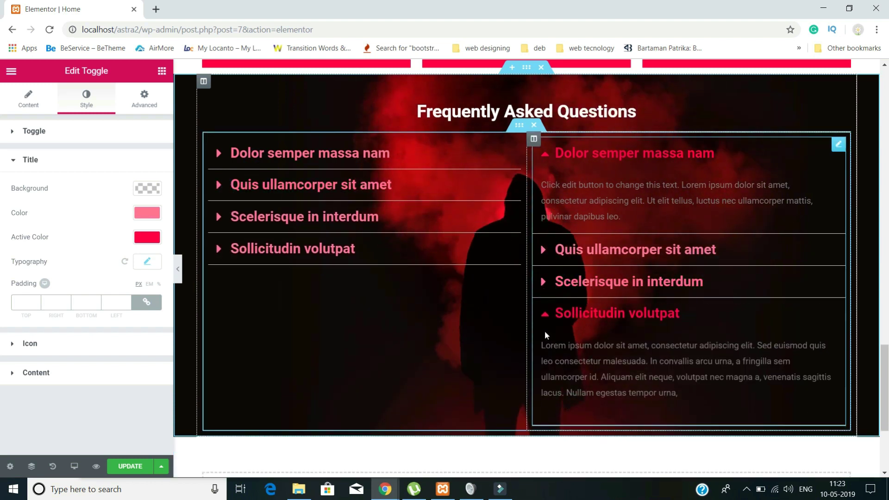
pyautogui.click(543, 314)
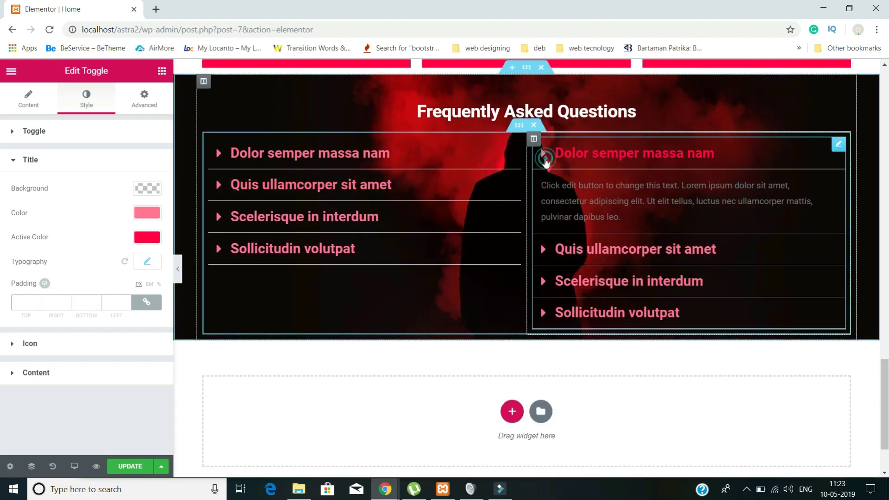
pyautogui.click(544, 155)
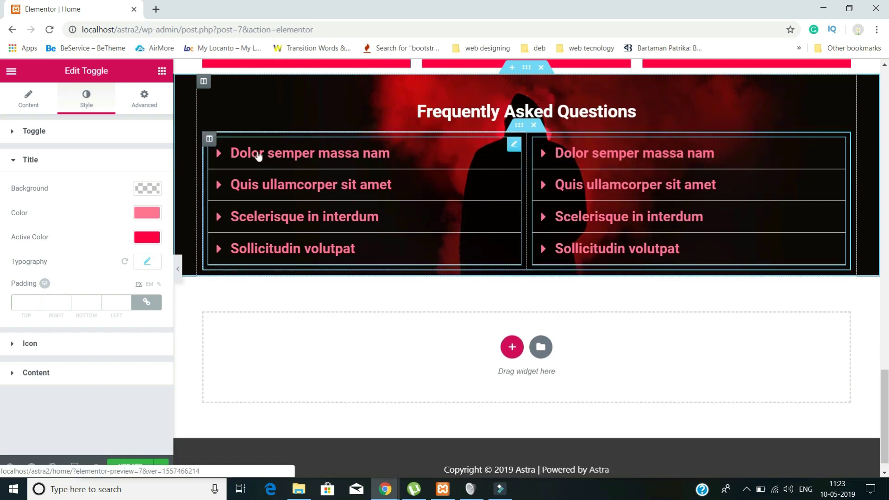
pyautogui.click(213, 156)
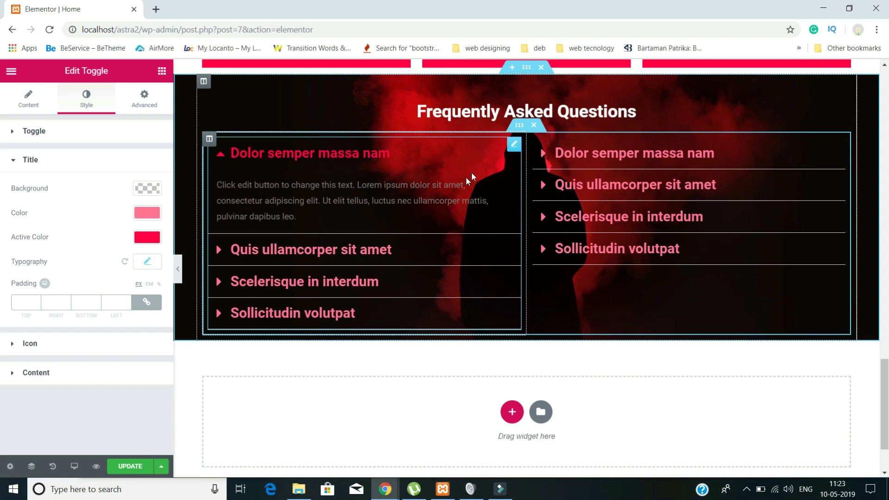
# - Select the FAQ inner section, unlink its padding and set Top to 20
pyautogui.click(519, 126)
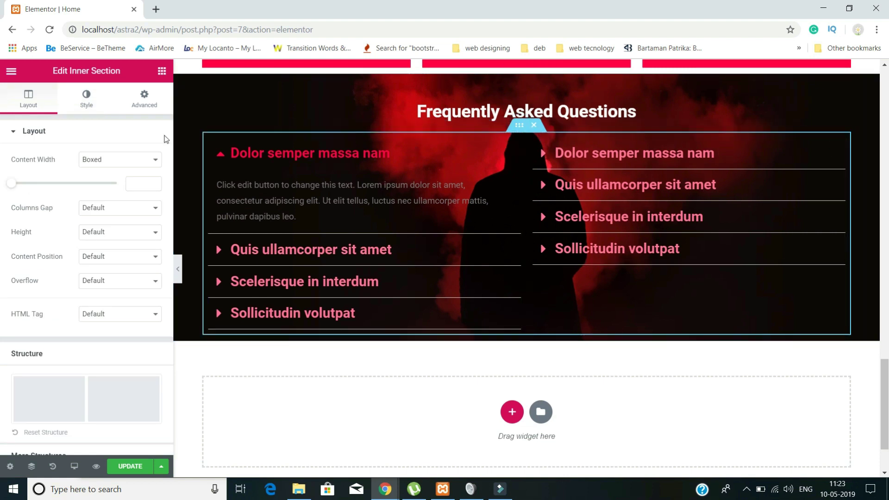
pyautogui.click(143, 98)
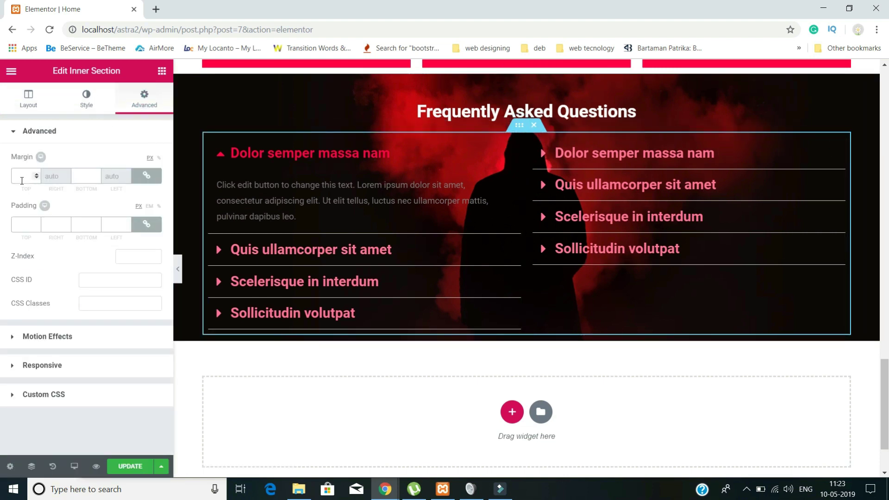
pyautogui.click(144, 226)
pyautogui.click(17, 224)
pyautogui.write('20')
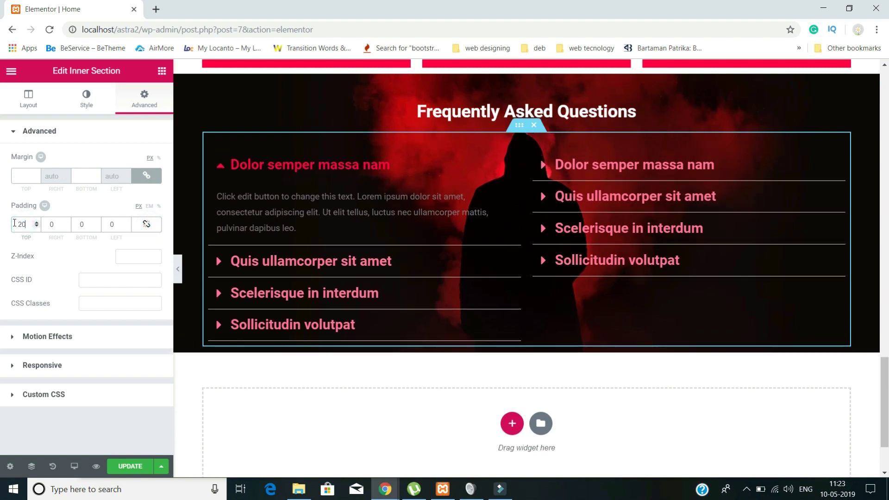
# - Reselect the inner section and set its bottom padding to 20
pyautogui.click(219, 166)
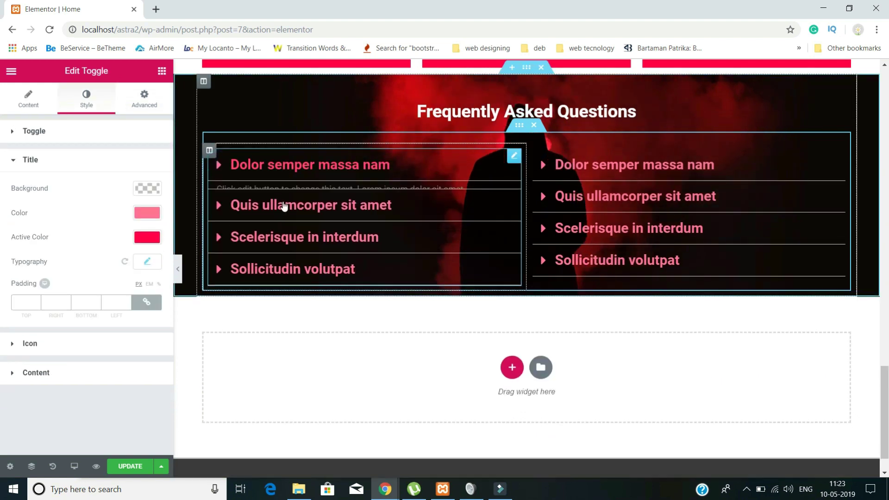
pyautogui.scroll(2, 280, 218)
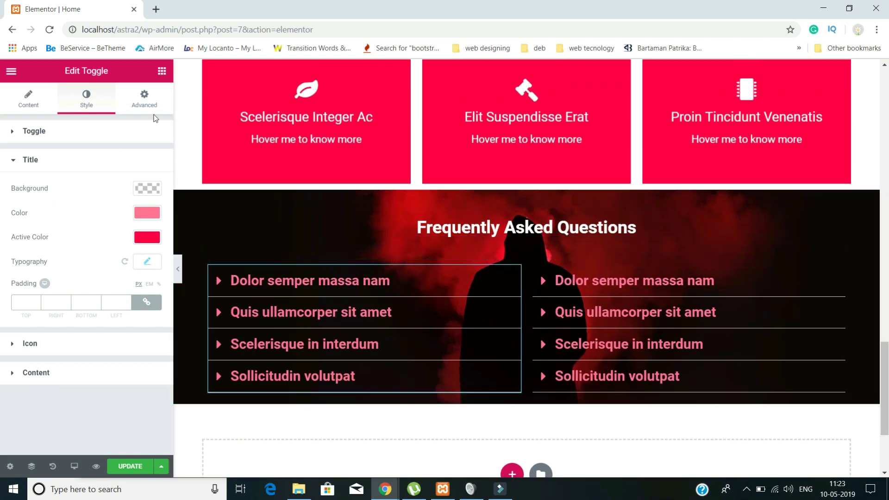
pyautogui.click(145, 97)
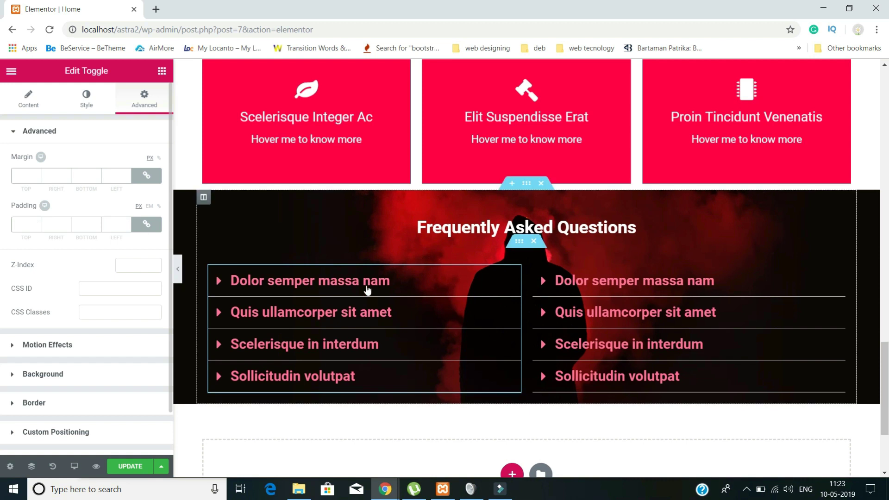
pyautogui.click(481, 304)
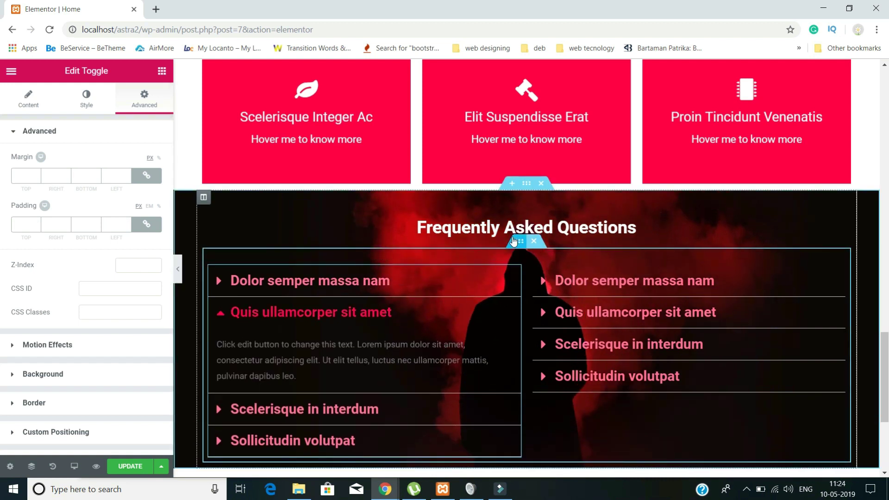
pyautogui.click(513, 241)
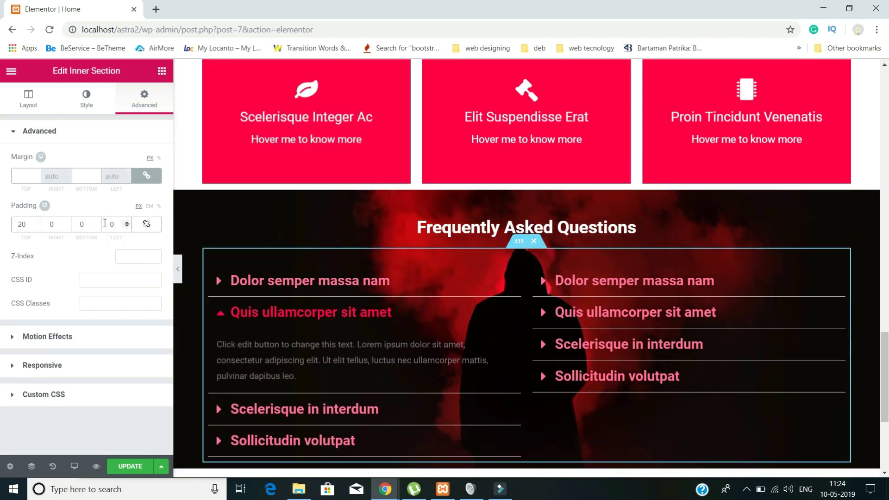
pyautogui.doubleClick(82, 224)
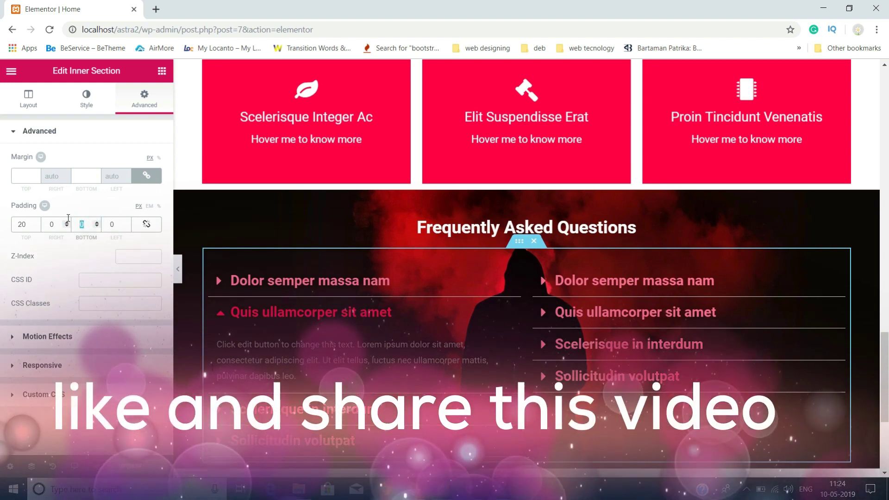
pyautogui.write('20')
pyautogui.click(220, 316)
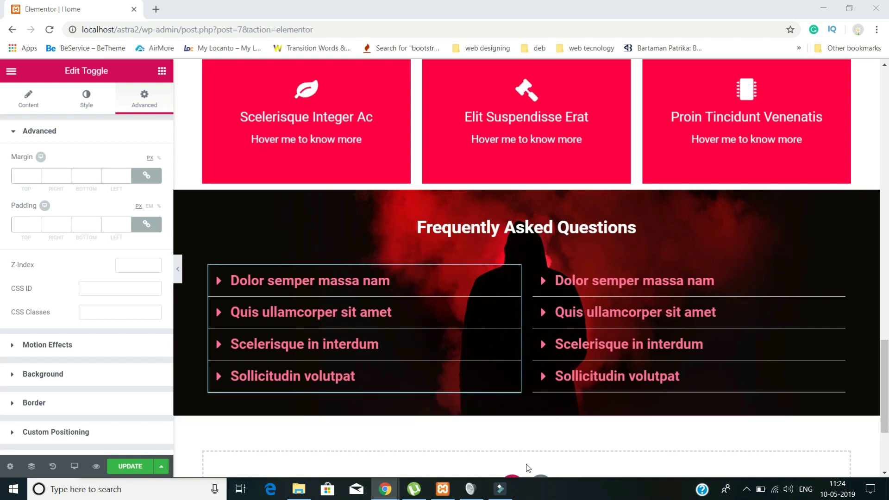
pyautogui.scroll(-1, 527, 467)
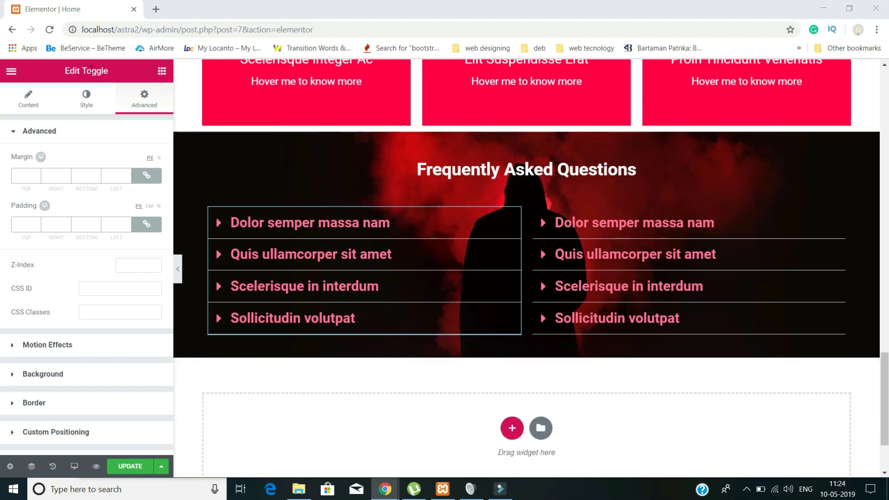
# - Open a new tab and go to localhost/astra2/wp-admin
pyautogui.click(156, 10)
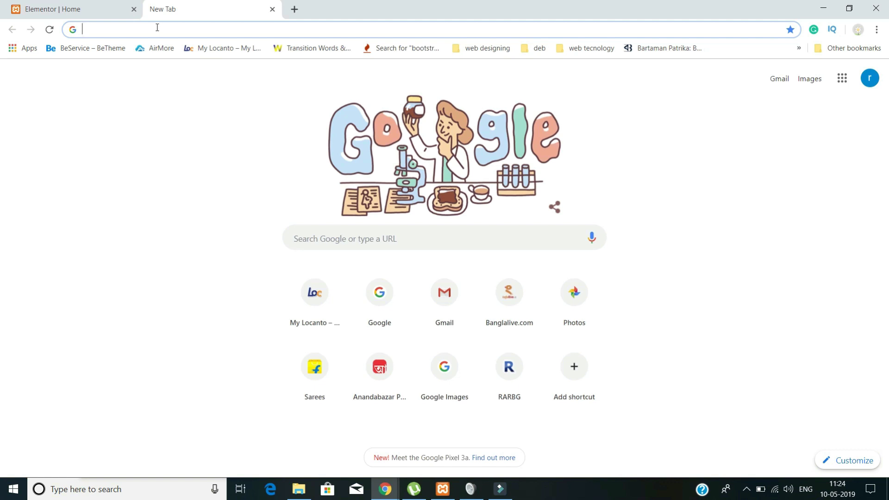
pyautogui.write('local')
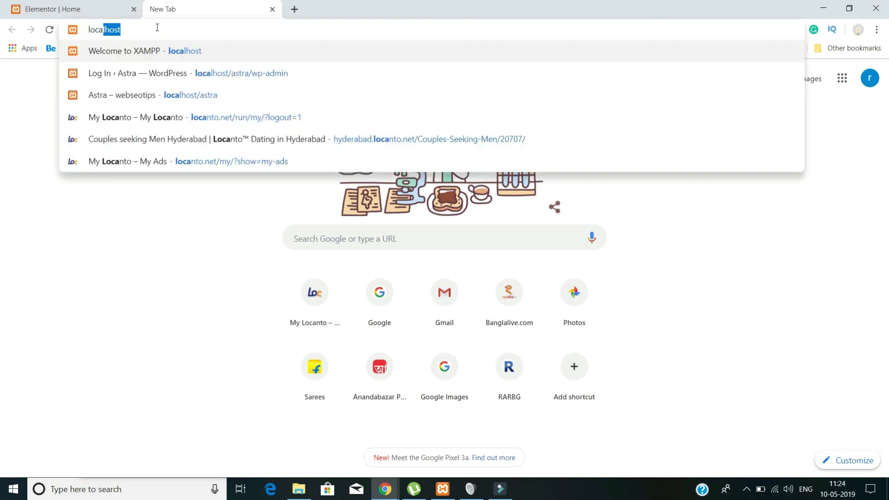
pyautogui.write('host')
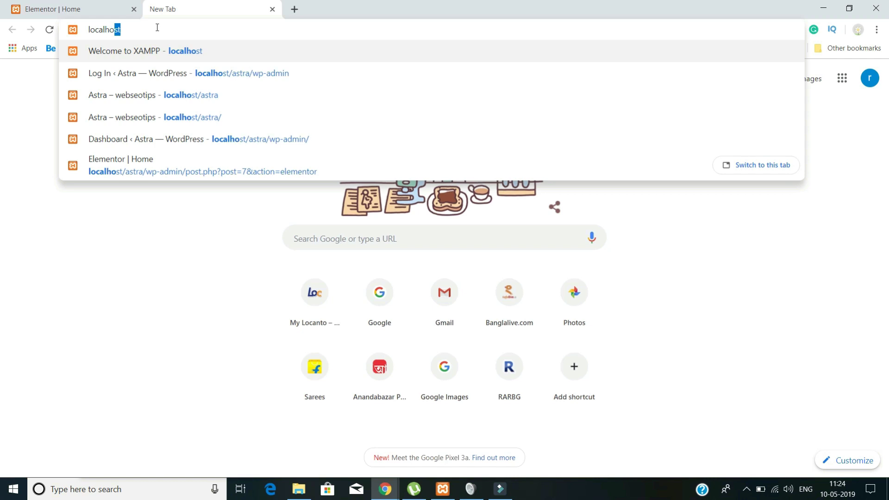
pyautogui.write('/ast')
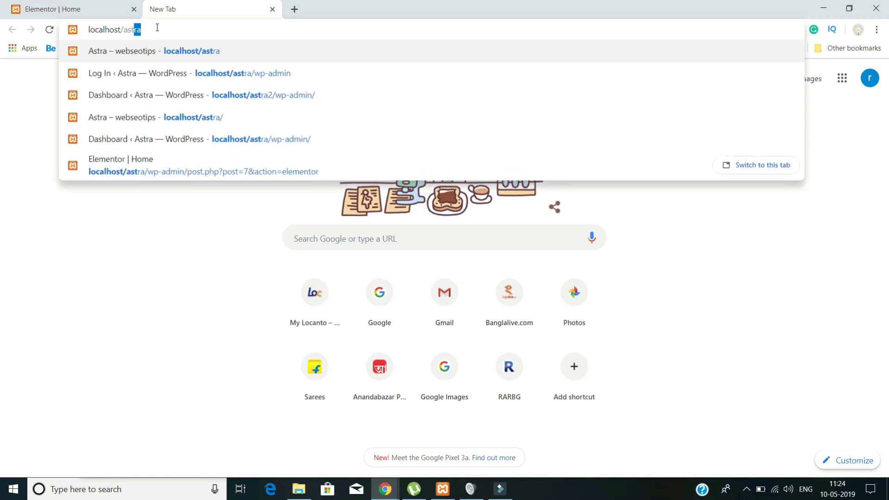
pyautogui.write('ra')
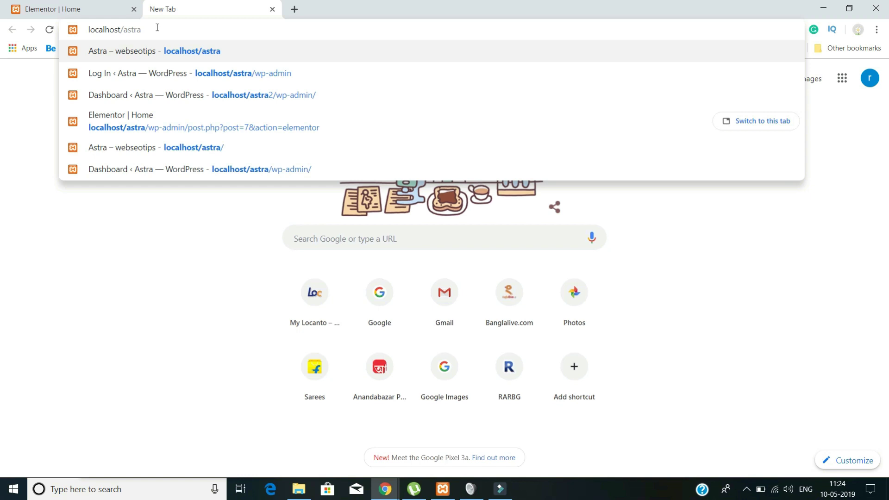
pyautogui.write('2/wp')
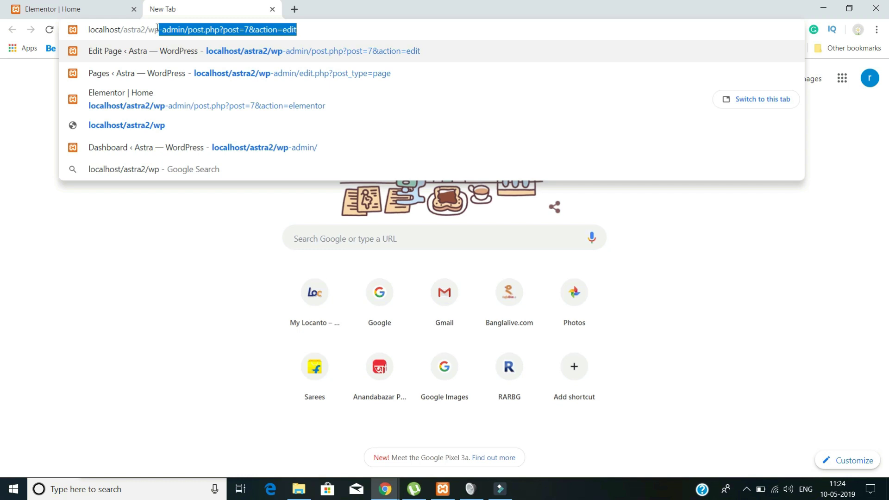
pyautogui.write('-admin')
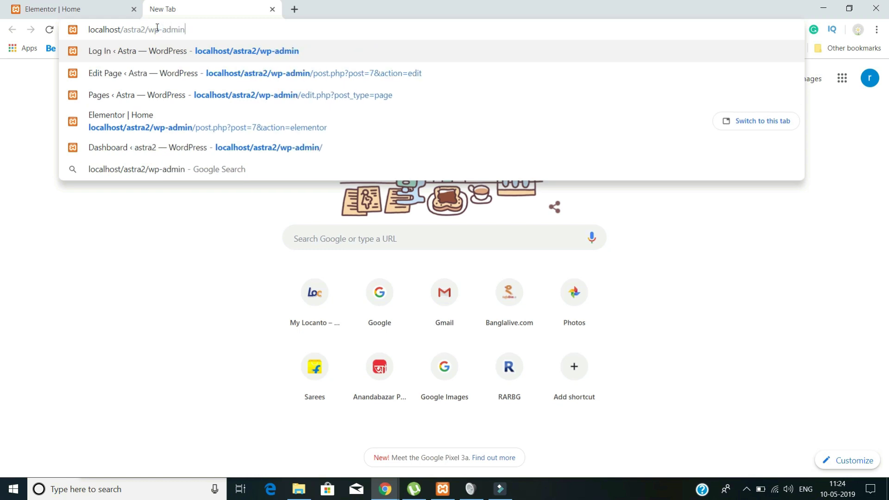
pyautogui.press('Return')
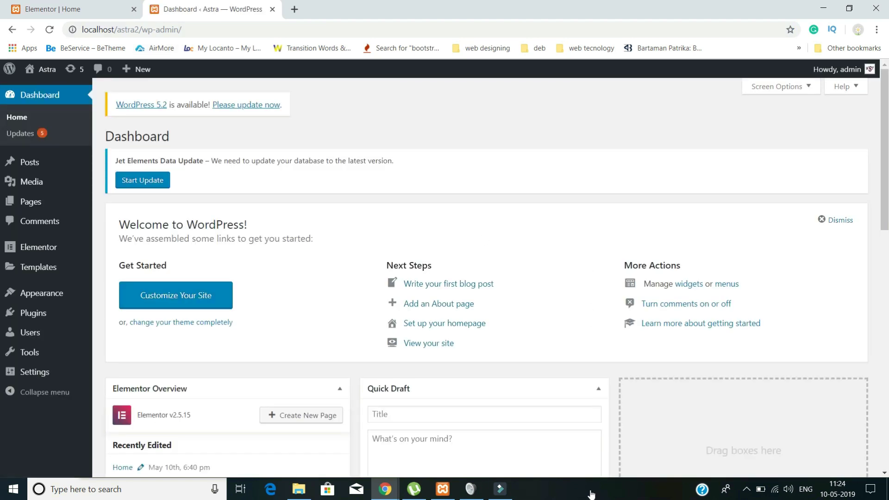
pyautogui.click(590, 494)
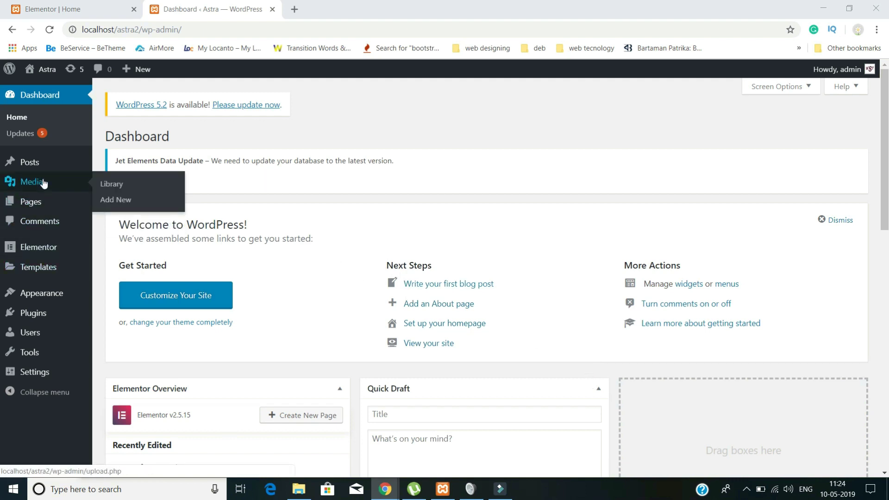
# - Bulk-trash the Hello world! post from the Posts list
pyautogui.click(31, 164)
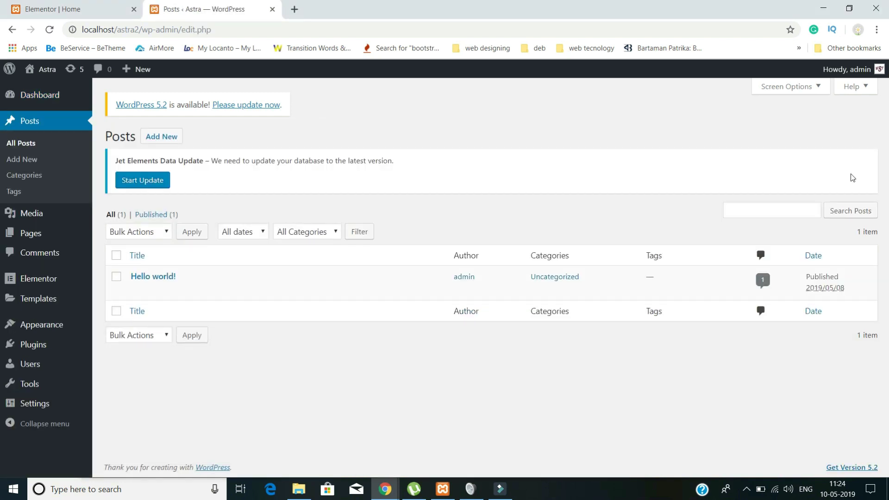
pyautogui.click(116, 276)
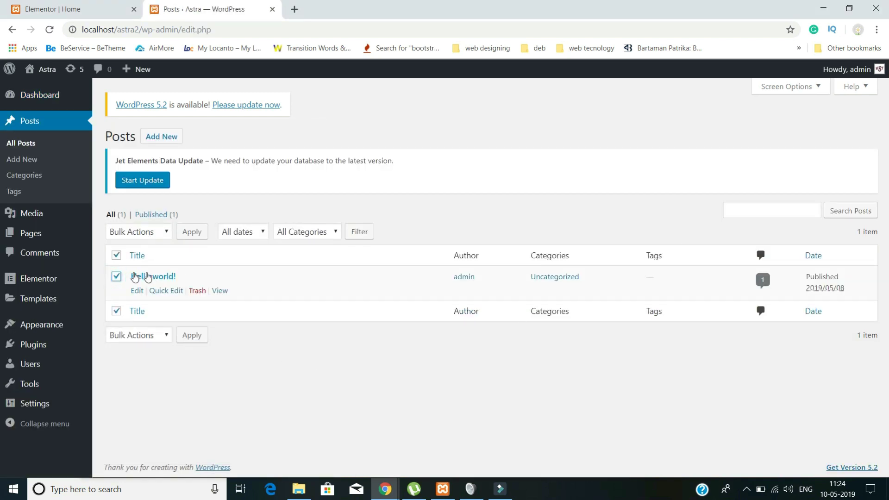
pyautogui.click(136, 231)
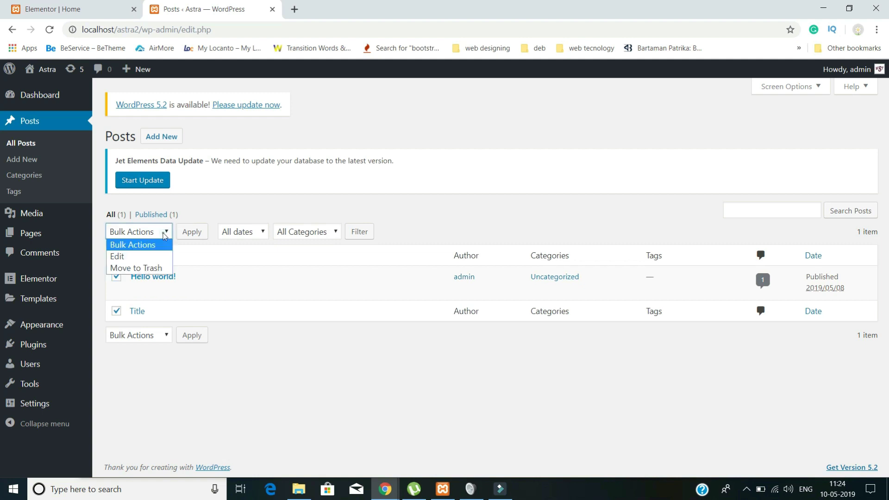
pyautogui.click(143, 269)
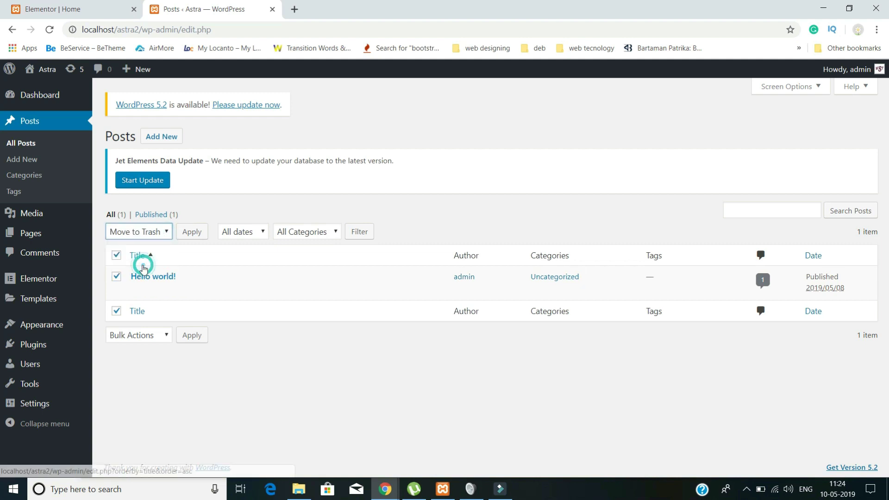
pyautogui.click(192, 235)
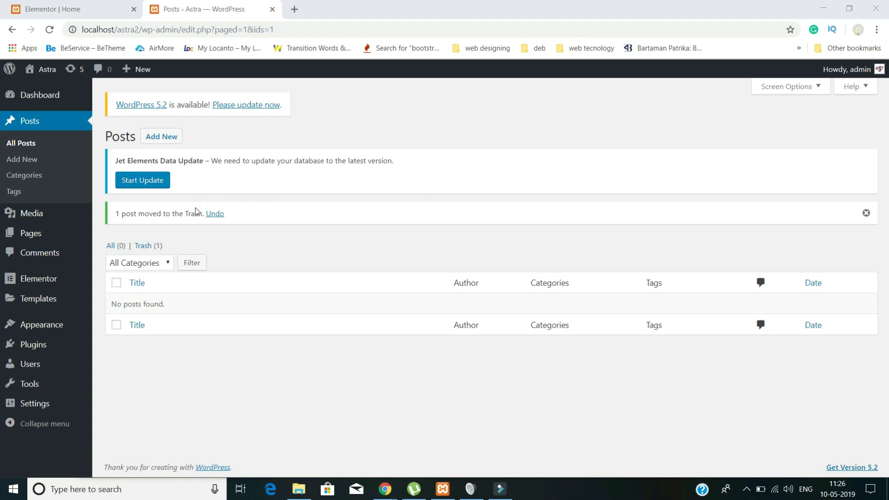
# - Start a new post titled 'Where does it come from?' with pasted lorem ipsum body text
pyautogui.click(154, 143)
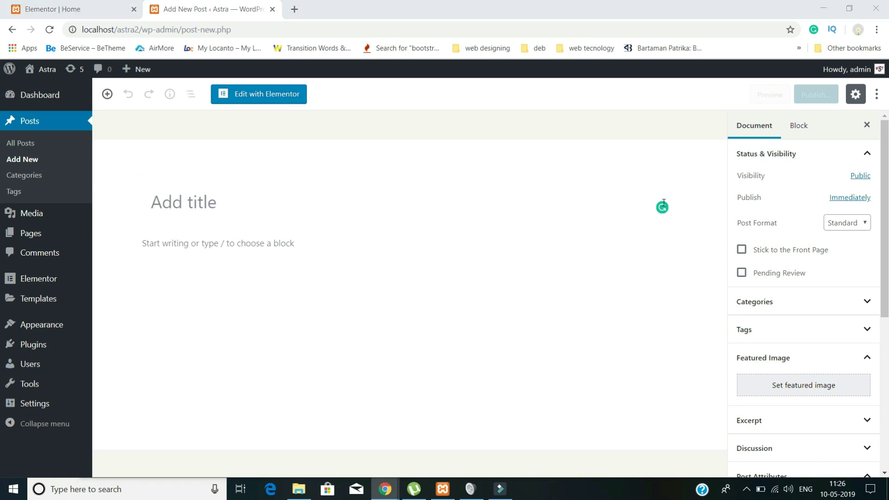
pyautogui.click(174, 202)
pyautogui.write('Where does it come from?')
pyautogui.click(315, 260)
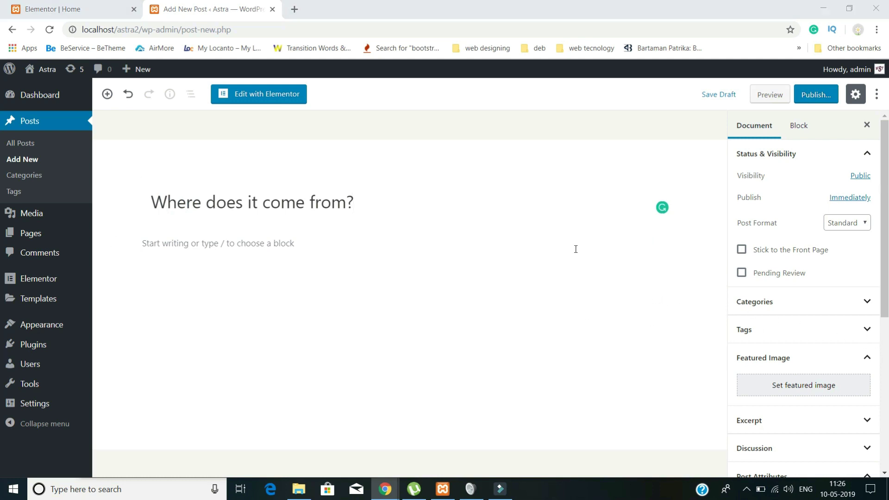
pyautogui.click(295, 244)
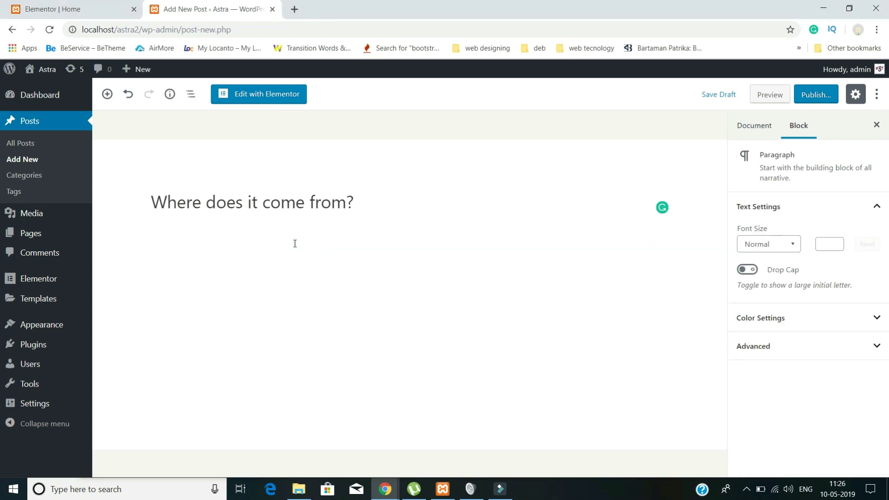
pyautogui.write('Curabitur non dapibus neque. Pellentesque malesuada erat vitae eros fringilla, quis tincidunt risus molestie. Donec in odio id metus sollicitudin feugiat. Donec mattis libero at diam porttitor lobortis. Sed sed mollis leo, porta aliquam turpis. Aenean accumsan lorem dignissim accumsan porta. Interdum et malesuada fames ac ante ipsum primis in faucibus. Nulla facilisi. Vivamus at nunc ante. Maecenas leo orci, sagittis eget suscipit eget, ornare a felis.')
pyautogui.write('Curabitur non dapibus neque. Pellentesque malesuada erat vitae eros fringilla, quis tincidunt risus molestie. Donec in odio id metus sollicitudin feugiat. Donec mattis libero at diam porttitor lobortis. Sed sed mollis leo, porta aliquam turpis. Aenean accumsan lorem dignissim accumsan porta. Interdum et malesuada fames ac ante ipsum primis in faucibus. Nulla facilisi. Vivamus at nunc ante. Maecenas leo orci, sagittis eget suscipit eget, ornare a felis.')
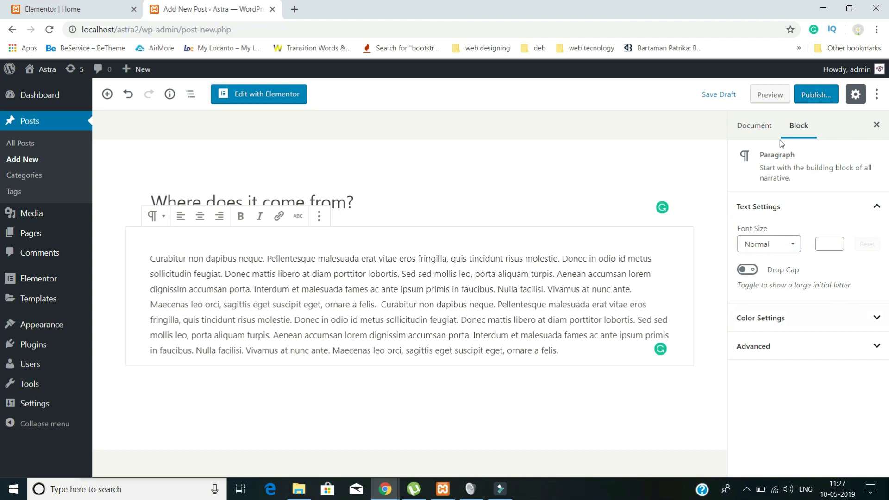
# - Set the hands-holding-tablet photo as featured image and publish the post
pyautogui.click(754, 129)
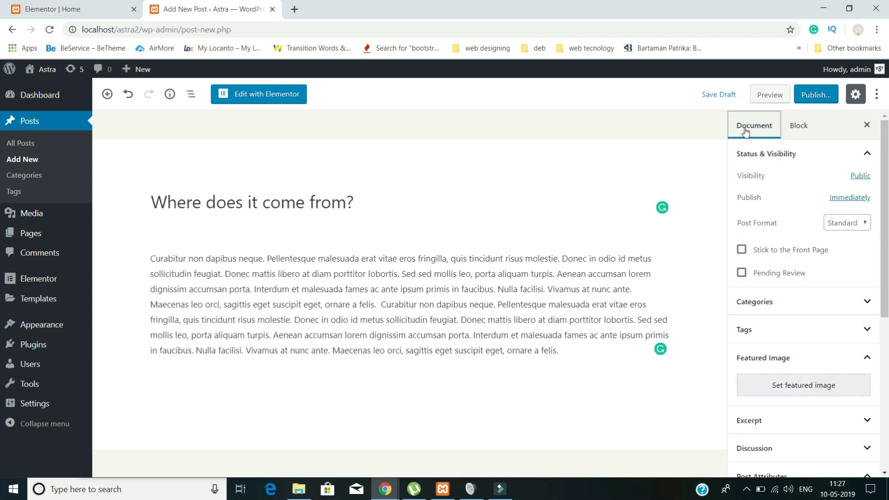
pyautogui.scroll(-1, 792, 311)
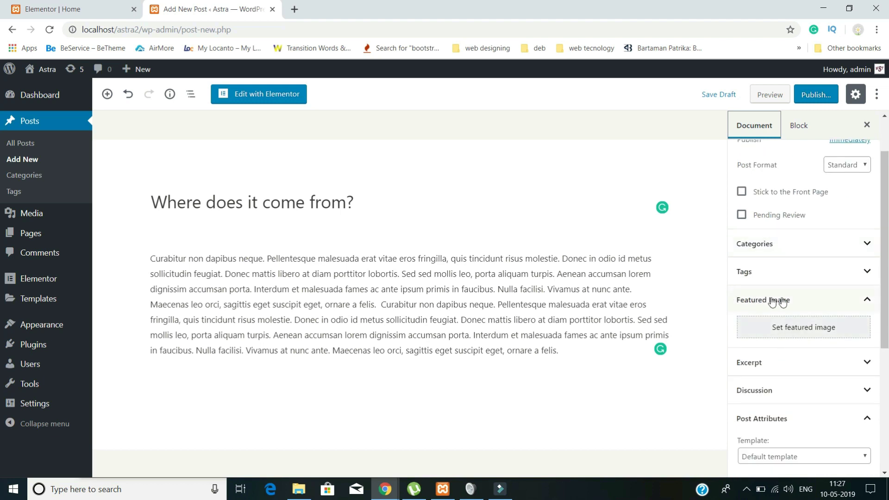
pyautogui.click(794, 332)
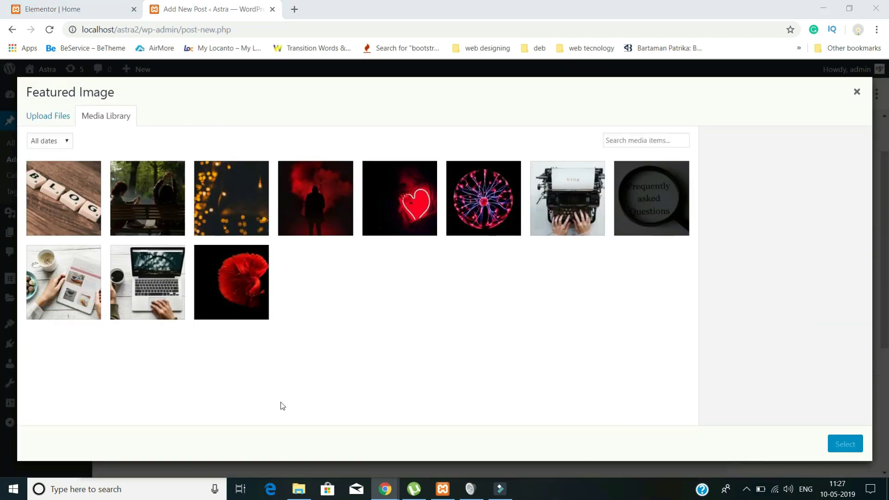
pyautogui.click(72, 292)
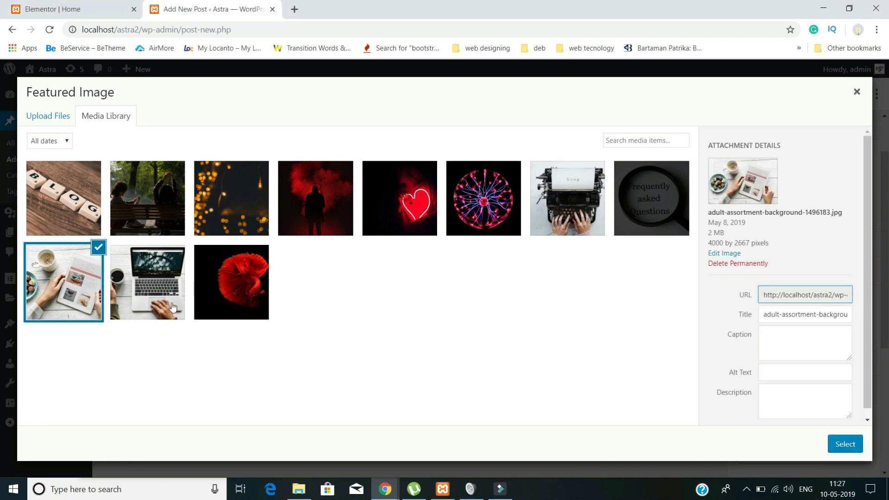
pyautogui.click(845, 444)
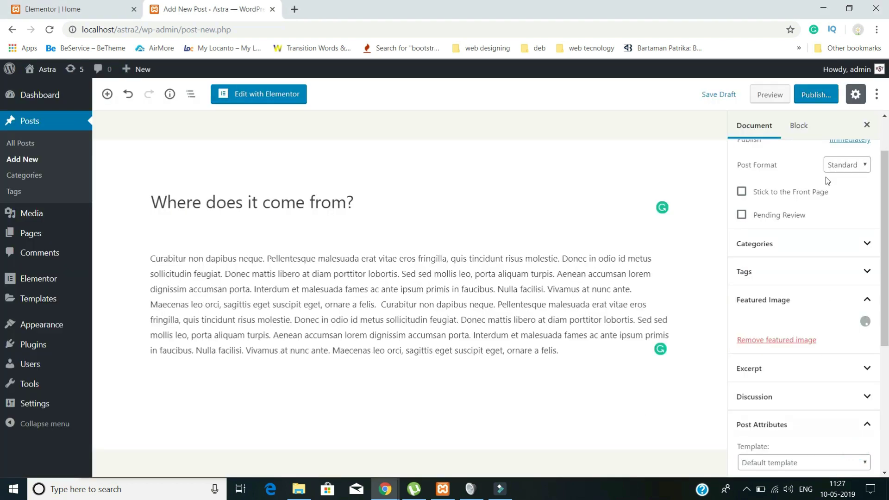
pyautogui.click(817, 95)
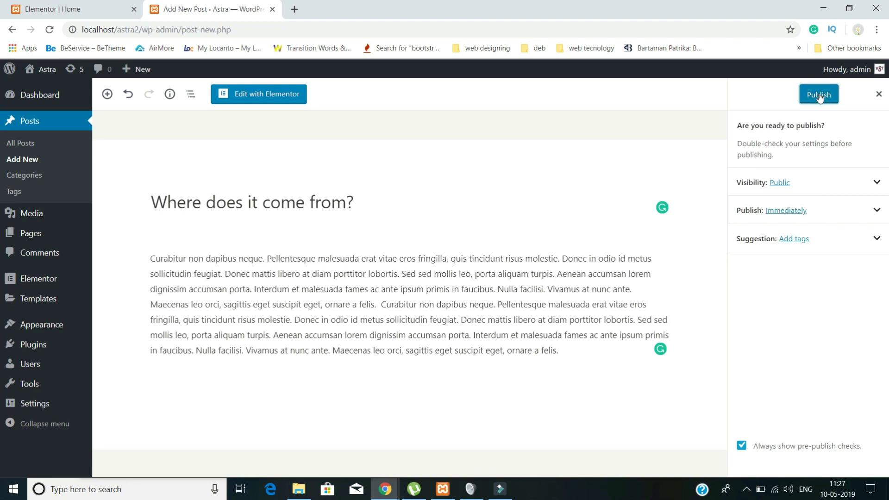
pyautogui.click(819, 95)
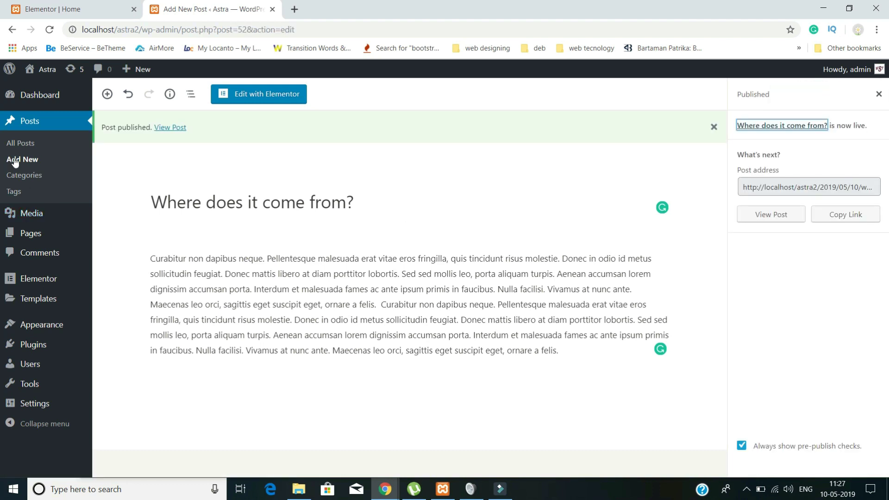
pyautogui.click(53, 197)
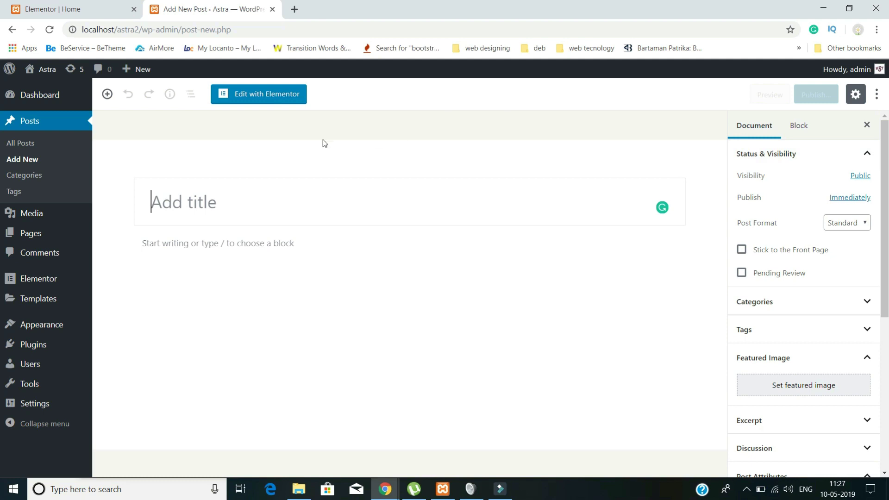
# - Give the new post the title 'Nunc ultricies risus lorem,' with pasted lorem text, and preview it
pyautogui.click(209, 206)
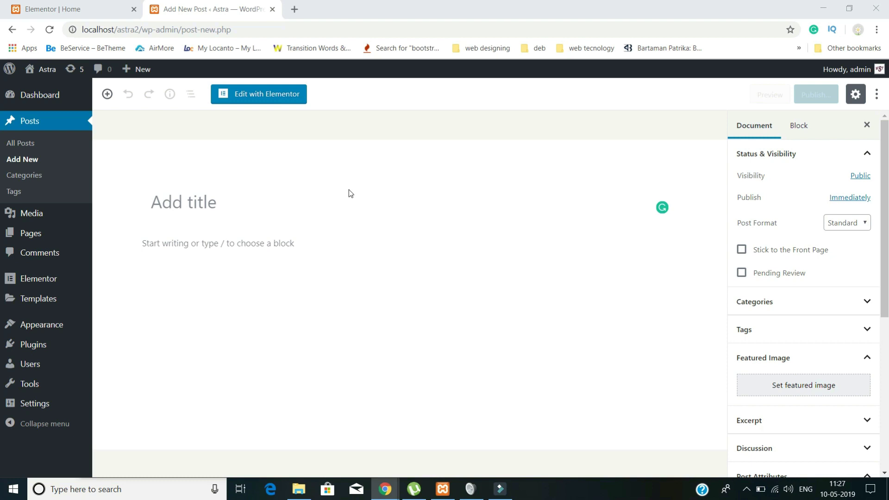
pyautogui.click(197, 211)
pyautogui.write('Nunc ultricies risus lorem,')
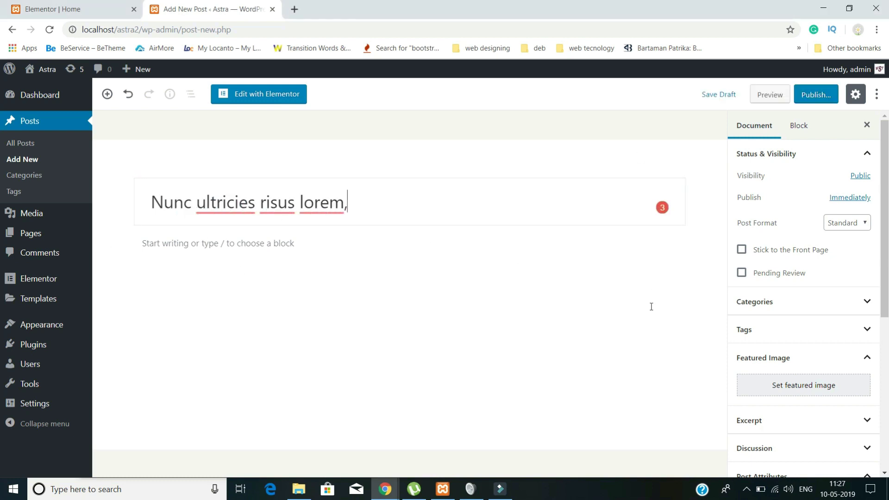
pyautogui.click(272, 241)
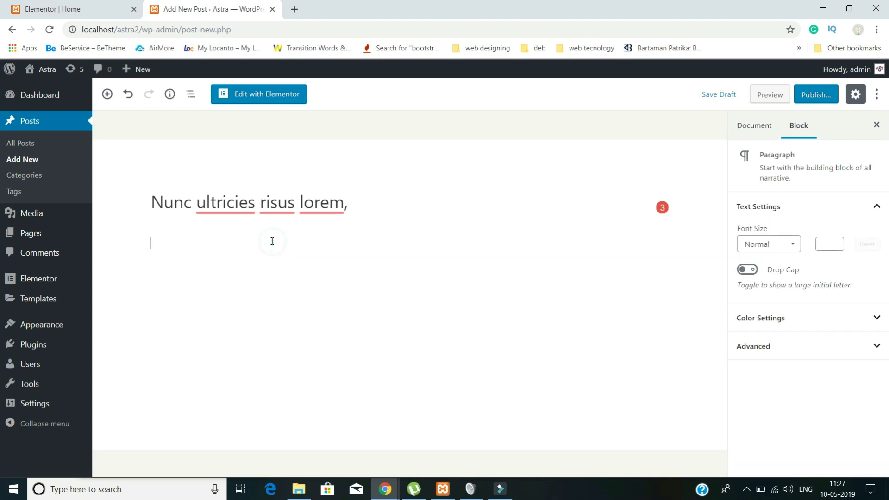
pyautogui.write('Nunc ultricies risus lorem,')
pyautogui.write('Nunc ultricies risus lorem,')
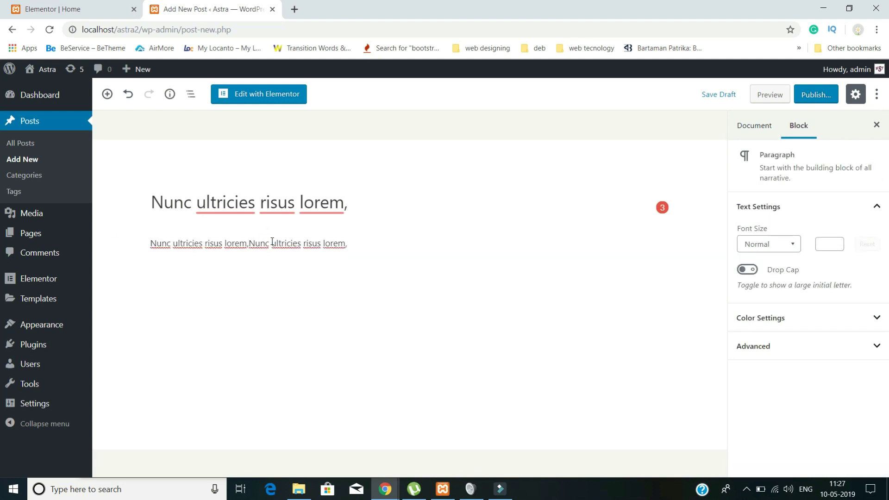
pyautogui.hotkey('ctrl', 'z')
pyautogui.hotkey('ctrl', 'z')
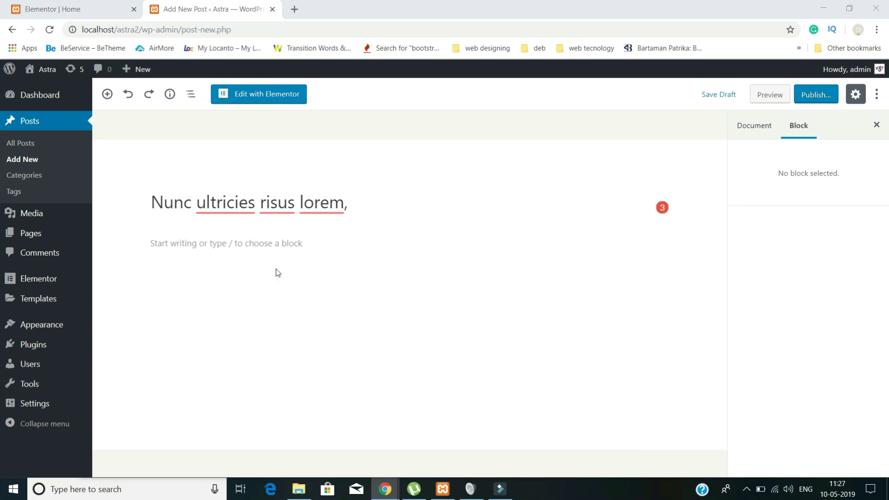
pyautogui.click(251, 248)
pyautogui.write('Ut ut dignissim erat. Vivamus et malesuada nisl. Aenean laoreet pharetra metus nec vestibulum. Proin iaculis rhoncus leo, quis commodo velit pharetra vitae. Sed nisl tellus, egestas vel justo et, aliquet fermentum ligula. Cras leo tortor, dapibus sit amet sem ut, convallis consectetur massa. Cras nunc nisi, viverra vitae urna ac, facilisis pulvinar mauris. Quisque ac nulla nunc. Donec at augue quis ligula tincidunt pulvinar gravida et lorem. Cras auctor euismod massa in dignissim. Aenean posuere, neque ut vulputate sodales, nisi neque luctus nisl, sed consectetur justo magna vitae metus. Suspendisse potenti. Nam tristique vitae felis quis molestie.')
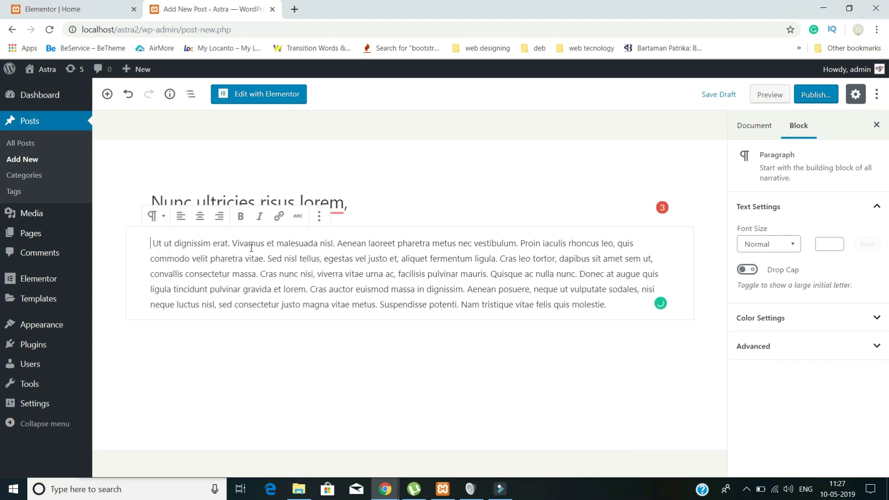
pyautogui.write('Ut ut dignissim erat. Vivamus et malesuada nisl. Aenean laoreet pharetra metus nec vestibulum. Proin iaculis rhoncus leo, quis commodo velit pharetra vitae. Sed nisl tellus, egestas vel justo et, aliquet fermentum ligula. Cras leo tortor, dapibus sit amet sem ut, convallis consectetur massa. Cras nunc nisi, viverra vitae urna ac, facilisis pulvinar mauris. Quisque ac nulla nunc. Donec at augue quis ligula tincidunt pulvinar gravida et lorem. Cras auctor euismod massa in dignissim. Aenean posuere, neque ut vulputate sodales, nisi neque luctus nisl, sed consectetur justo magna vitae metus. Suspendisse potenti. Nam tristique vitae felis quis molestie.')
pyautogui.click(775, 103)
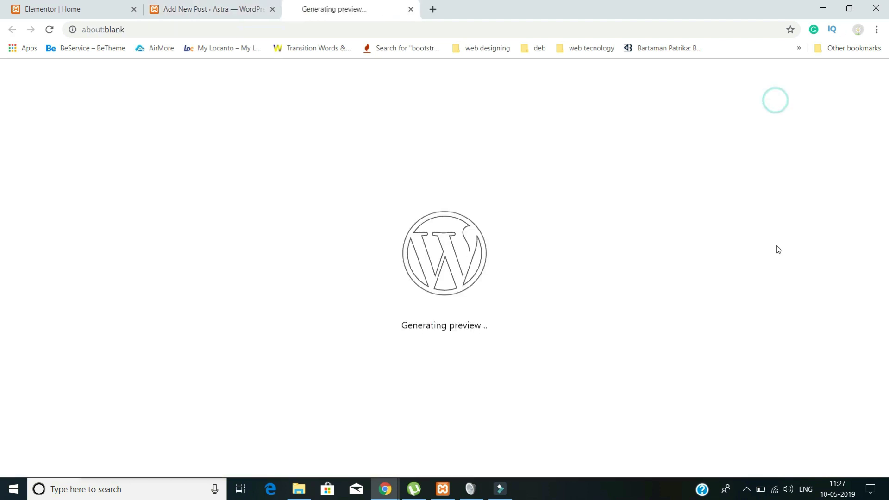
pyautogui.click(410, 10)
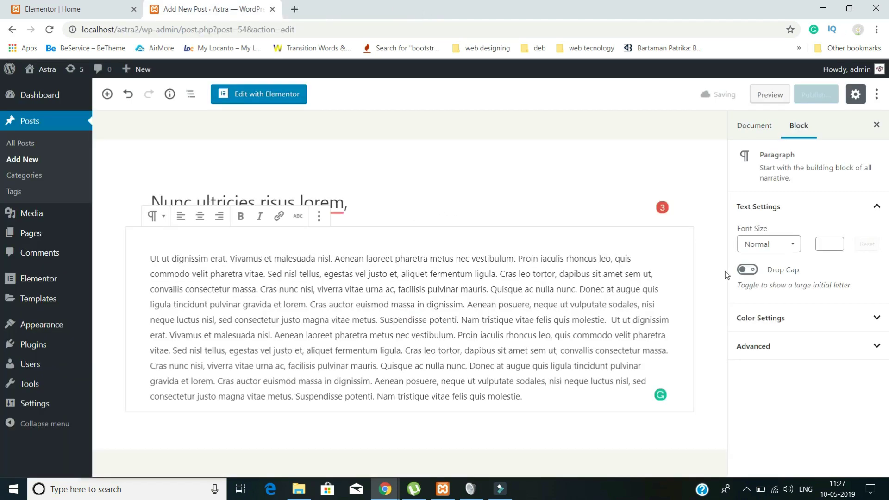
# - Set the BLOG photo as featured image and publish the post
pyautogui.click(762, 133)
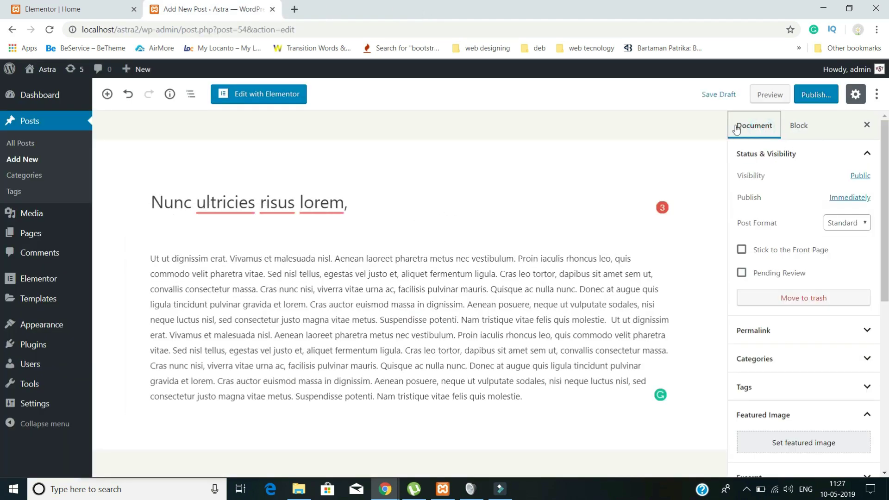
pyautogui.click(801, 445)
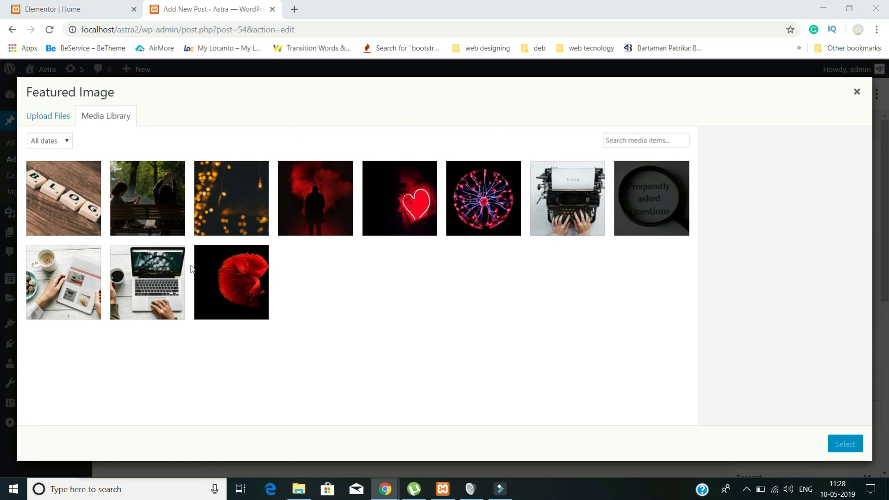
pyautogui.click(72, 206)
pyautogui.click(854, 451)
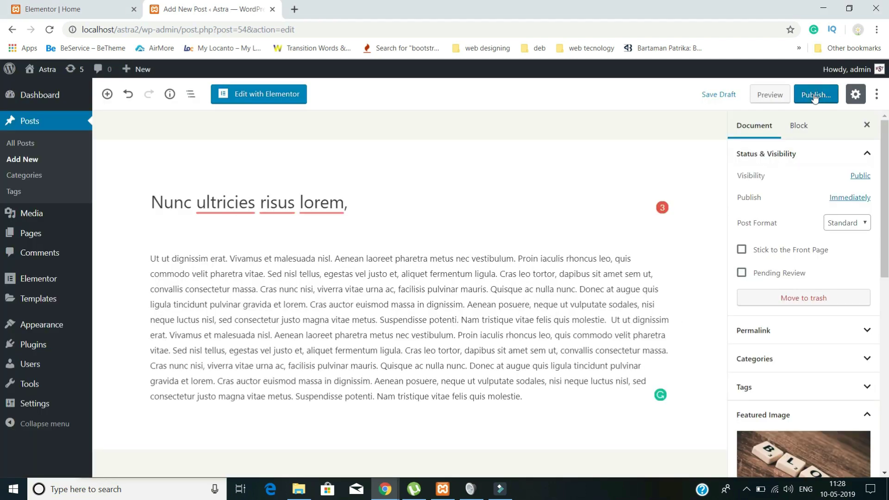
pyautogui.click(814, 97)
pyautogui.click(830, 100)
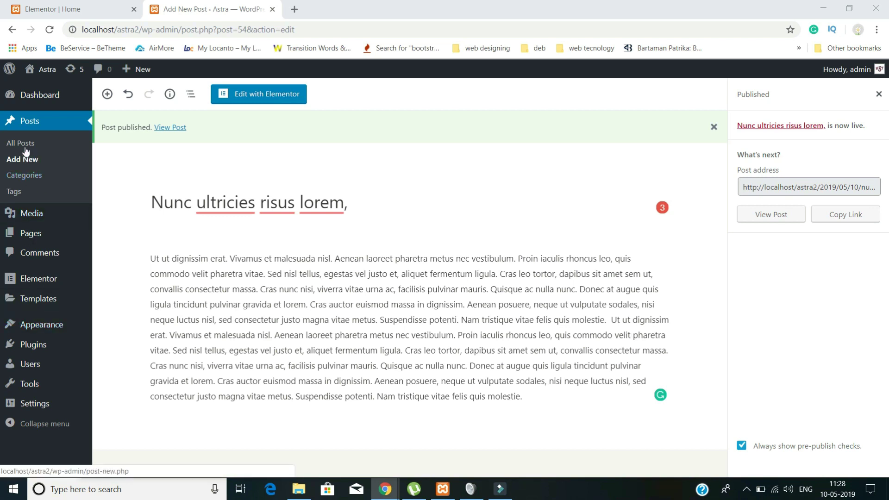
# - Start a new post 'Mauris vitae nisi' with pasted lorem ipsum body text
pyautogui.click(26, 162)
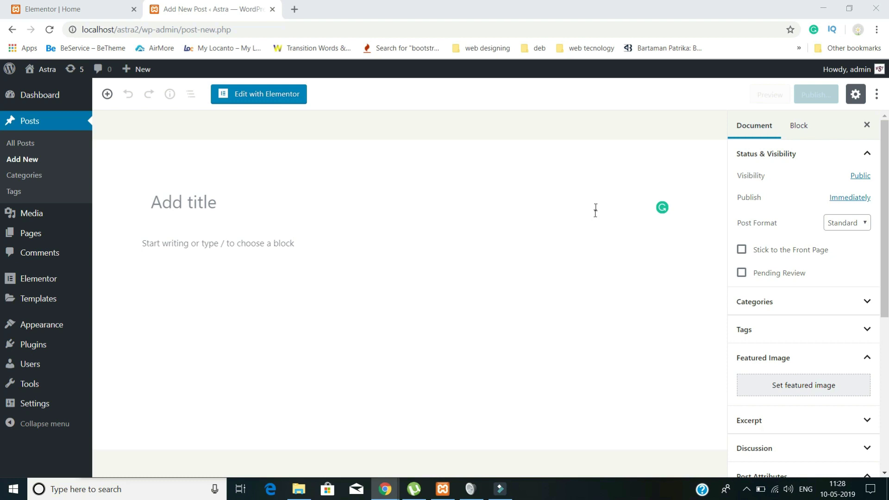
pyautogui.click(215, 200)
pyautogui.write('Mauris vitae nisi')
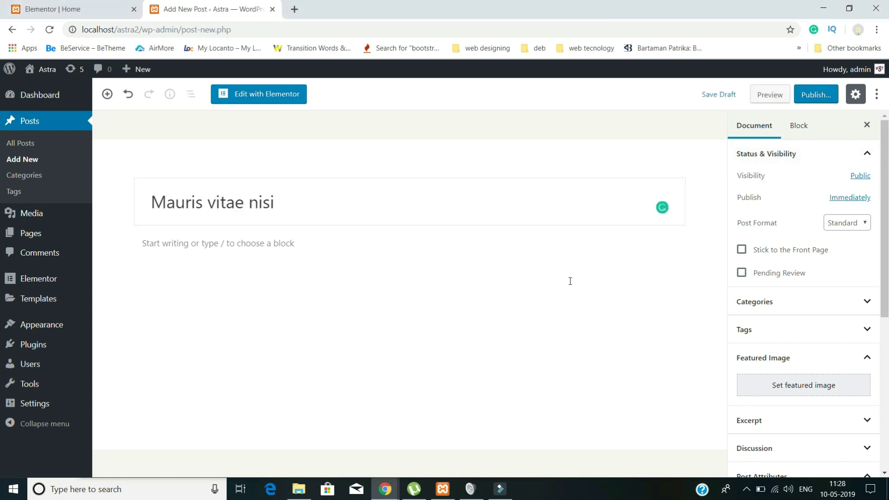
pyautogui.click(235, 240)
pyautogui.write('Lorem ipsum dolor sit amet, consectetur adipiscing elit. Sed euismod quis leo consectetur malesuada. In convallis arcu urna, a fringilla sem ullamcorper id. Aliquam elit neque, volutpat nec magna a, venenatis sagittis lacus. Nullam egestas tempor urna, vitae porta nunc gravida eu. Vivamus egestas pharetra purus, nec cursus quam sollicitudin tristique. Sed eros nunc, vulputate sed nibh ac, mattis hendrerit ex. Cras tellus nulla, tincidunt sit amet erat at, egestas finibus quam. Ut egestas ligula vitae egestas accumsan. Ut nec elit vel massa rhoncus commodo et vitae enim. Lorem ipsum dolor sit amet, consectetur adipiscing elit. Sed euismod quis leo consectetur malesuada. In convallis arcu urna, a fringilla sem ullamcorper id. Aliquam elit neque, volutpat nec magna a, venenatis sagittis lacus. Nullam egestas tempor urna, vitae porta nunc gravida eu. Vivamus egestas pharetra purus, nec cursus quam sollicitudin tristique. Sed eros nunc, vulputate sed nibh ac, mattis hendrerit ex. Cras tellus nulla, tincidunt sit amet erat at, egestas finibus quam. Ut egestas ligula vitae egestas accumsan. Ut nec elit vel massa rhoncus commodo et vitae enim.  Lorem ipsum dolor sit amet, consectetur adipiscing elit. Sed euismod quis leo consectetur malesuada. In convallis arcu urna, a fringilla sem ullamcorper id. Aliquam elit neque, volutpat nec magna a, venenatis sagittis lacus. Nullam egestas tempor urna, vitae porta nunc gravida eu. Vivamus egestas pharetra purus, nec cursus quam sollicitudin tristique. Sed eros nunc, vulputate sed nibh ac, mattis hendrerit ex. Cras tellus nulla, tincidunt sit amet erat at, egestas finibus quam. Ut egestas ligula vitae egestas accumsan. Ut nec elit vel massa rhoncus commodo et vitae enim.')
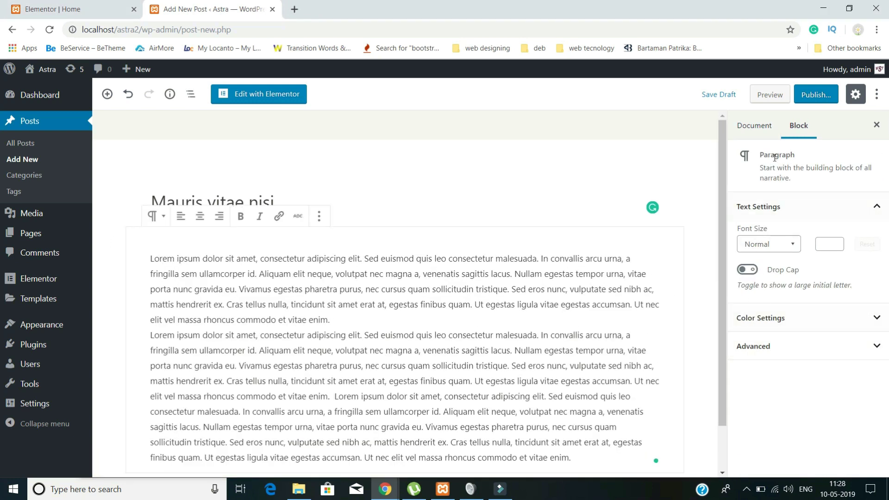
# - Set the typewriter photo as featured image and publish the post
pyautogui.click(753, 124)
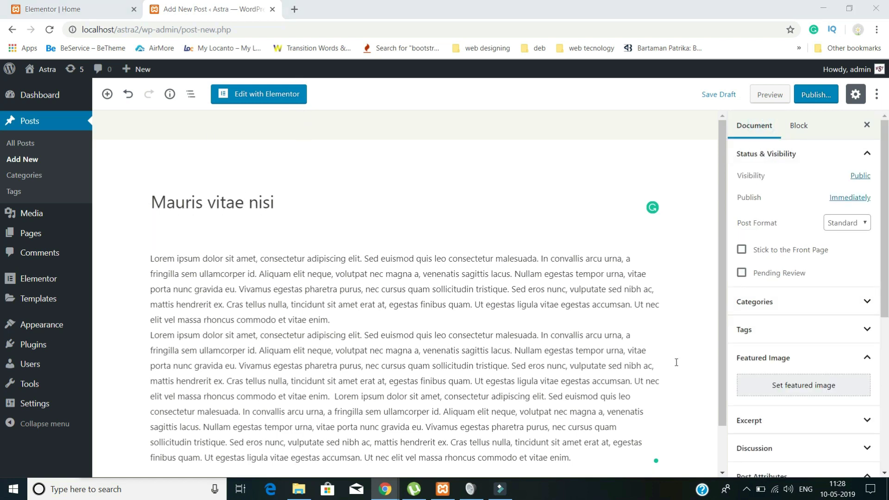
pyautogui.click(790, 382)
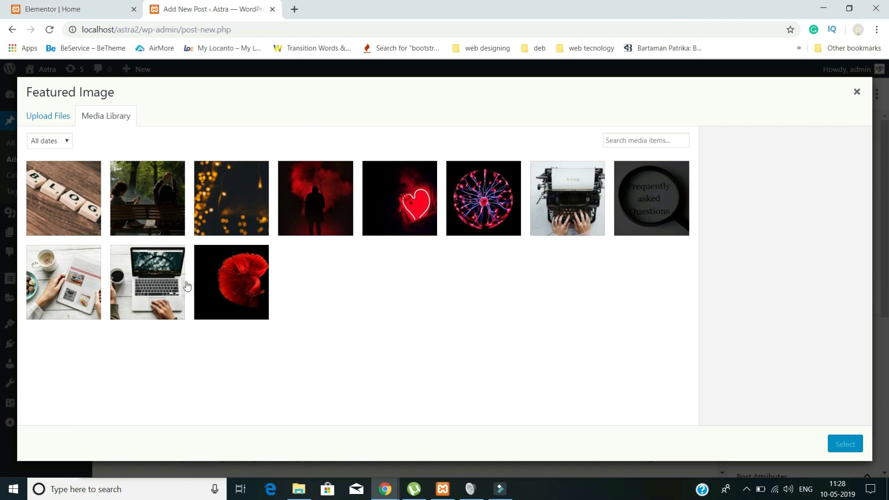
pyautogui.click(583, 213)
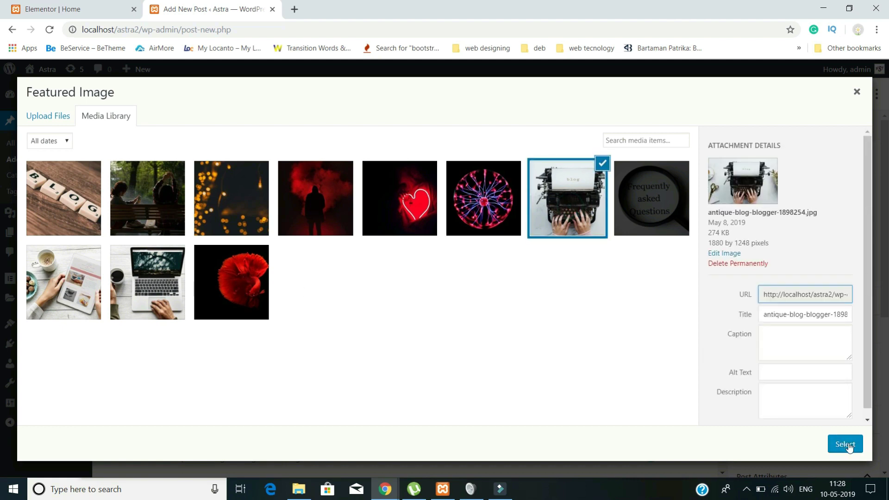
pyautogui.click(845, 444)
pyautogui.click(817, 95)
pyautogui.click(818, 95)
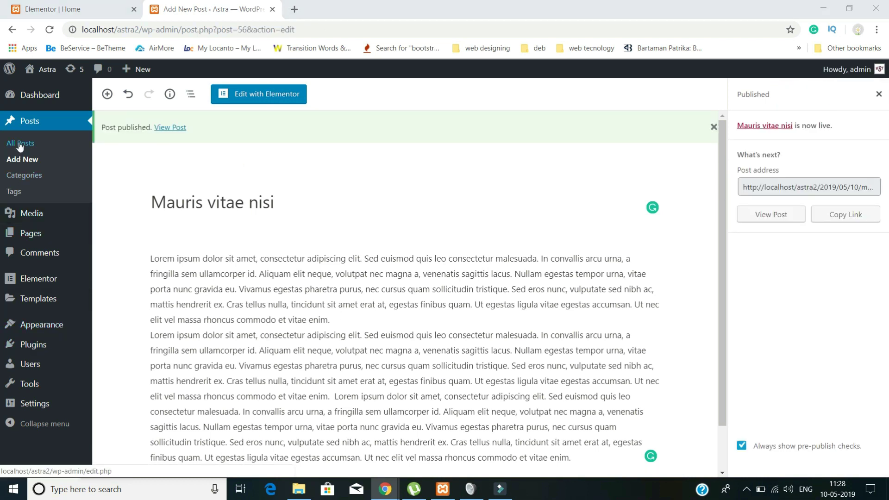
# - Create a post titled 'Lorem ipsum dolor sit amet.' with pasted lorem ipsum text, and preview it
pyautogui.click(28, 163)
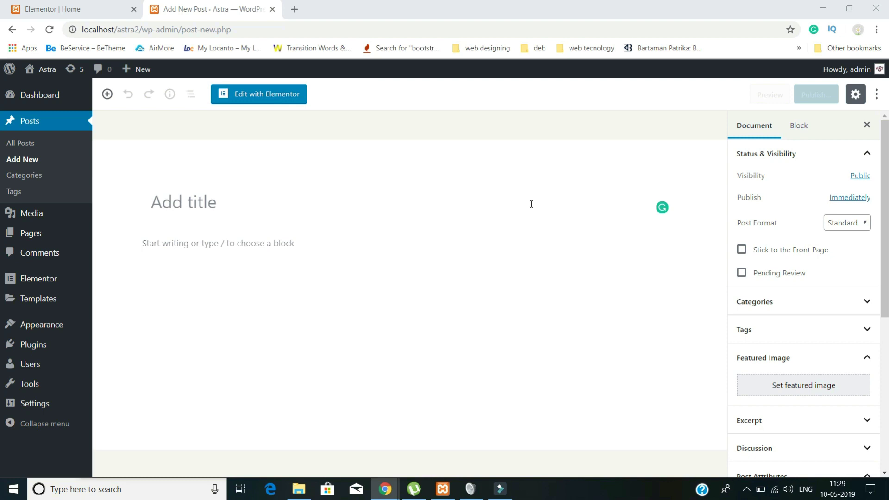
pyautogui.click(149, 193)
pyautogui.write('Lorem ipsum dolor sit amet.')
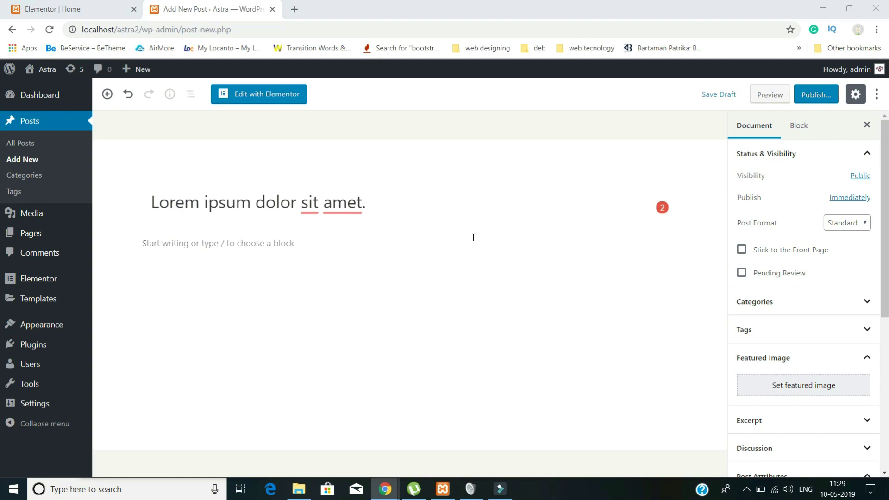
pyautogui.click(204, 246)
pyautogui.hotkey('ctrl', 'v')
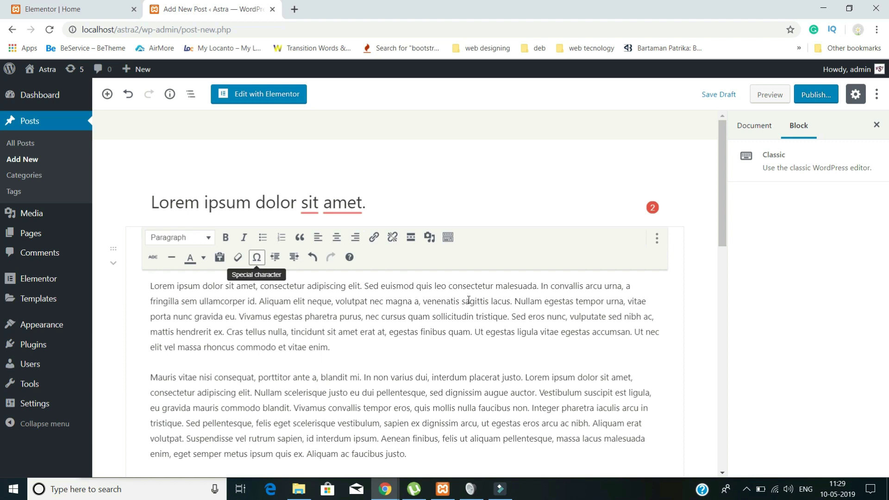
pyautogui.click(769, 94)
pyautogui.click(410, 9)
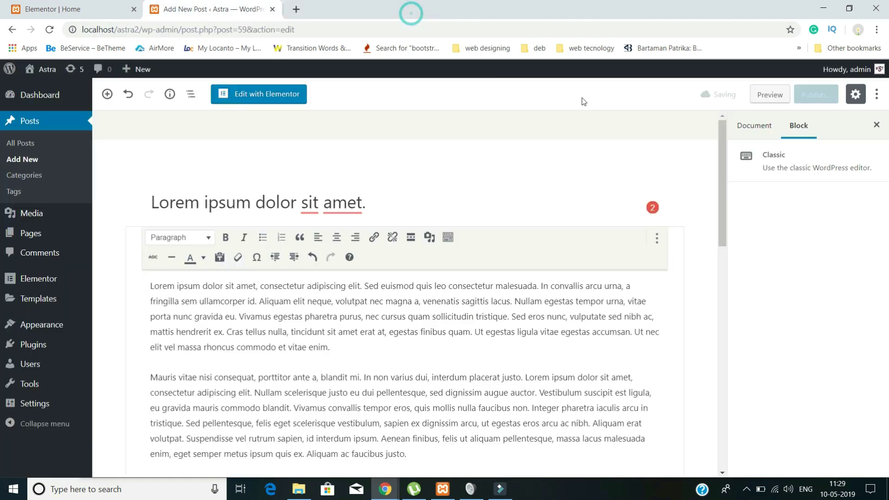
# - Set the laptop photo as featured image and publish the post
pyautogui.click(756, 126)
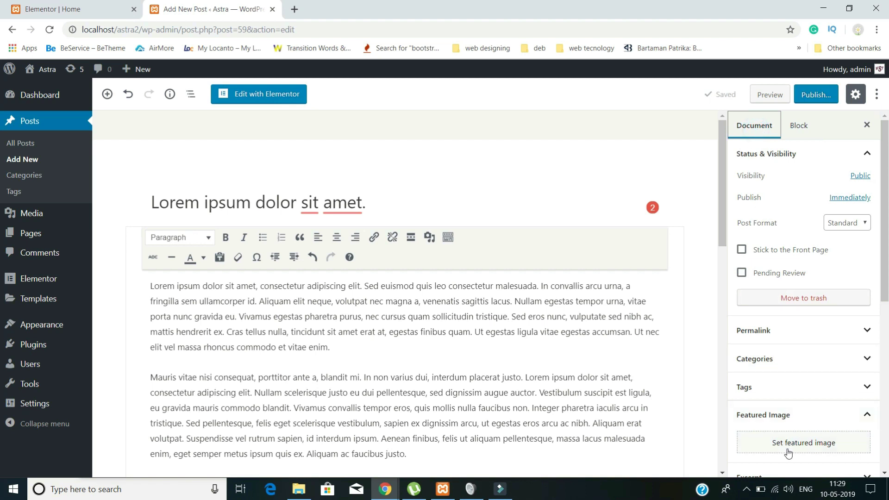
pyautogui.click(787, 448)
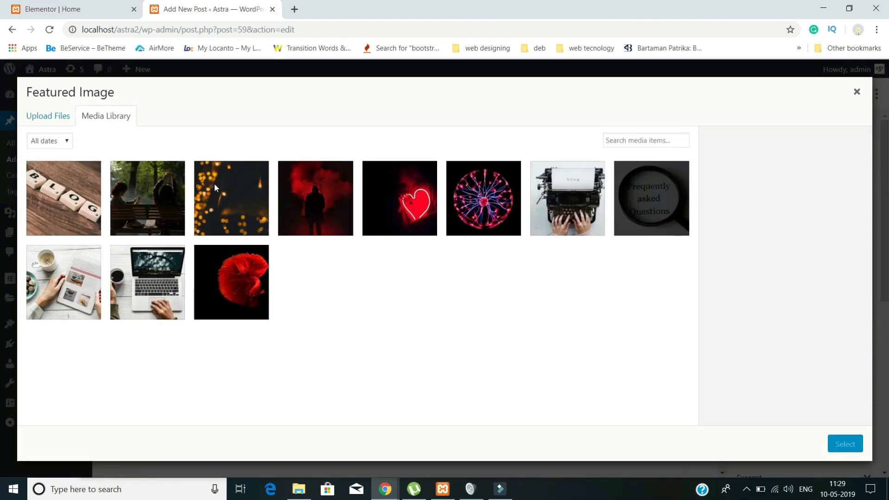
pyautogui.click(120, 297)
pyautogui.click(844, 444)
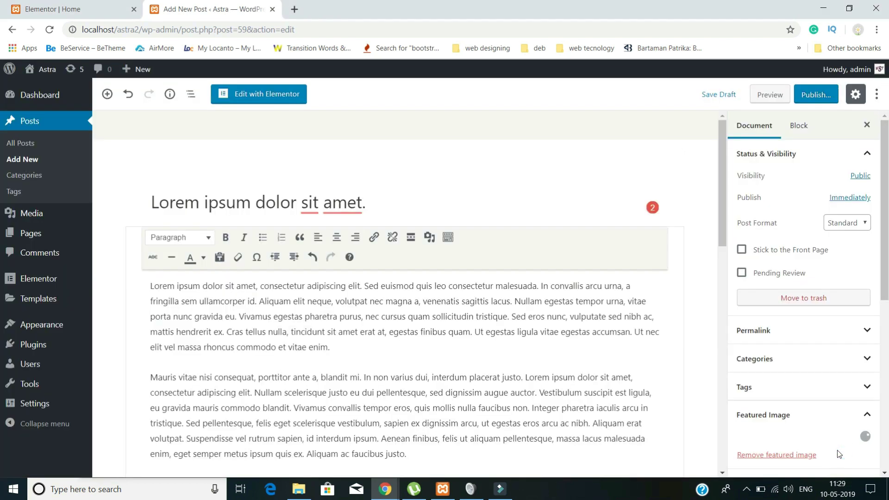
pyautogui.click(816, 95)
pyautogui.click(817, 94)
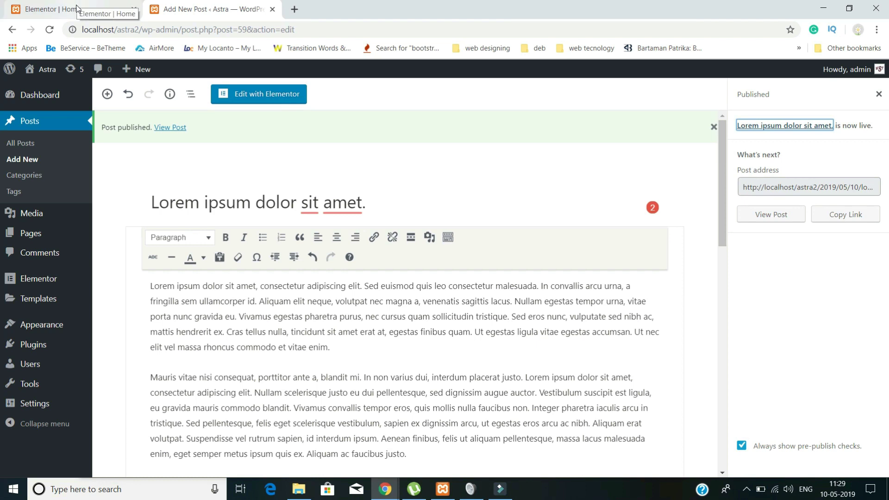
# - In the Home page editor, add a one-column section below the FAQ and drop a Heading widget in
pyautogui.click(76, 8)
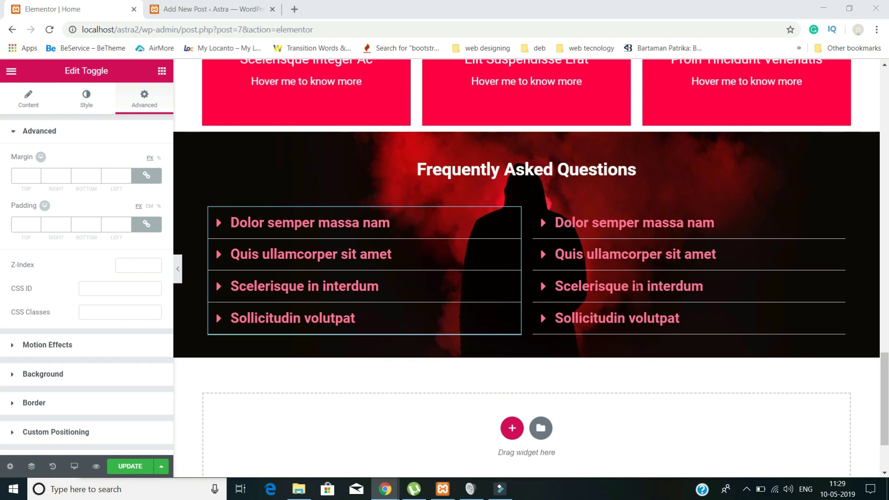
pyautogui.click(512, 428)
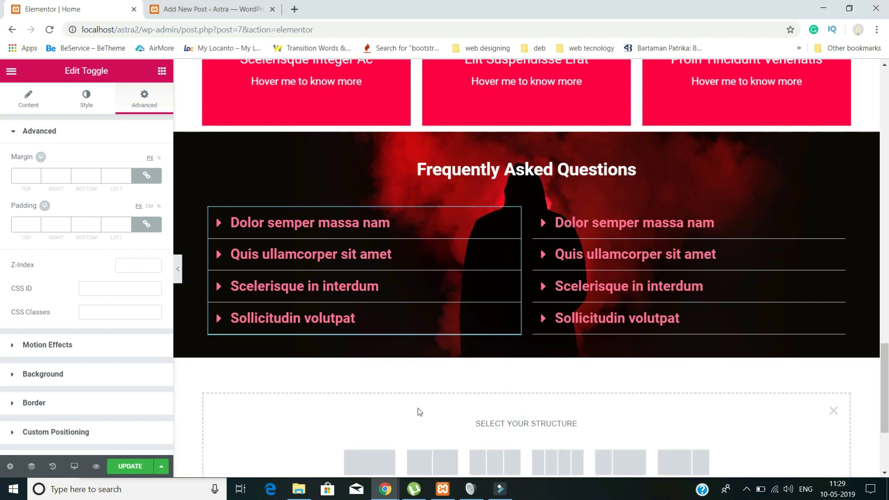
pyautogui.scroll(-2, 407, 400)
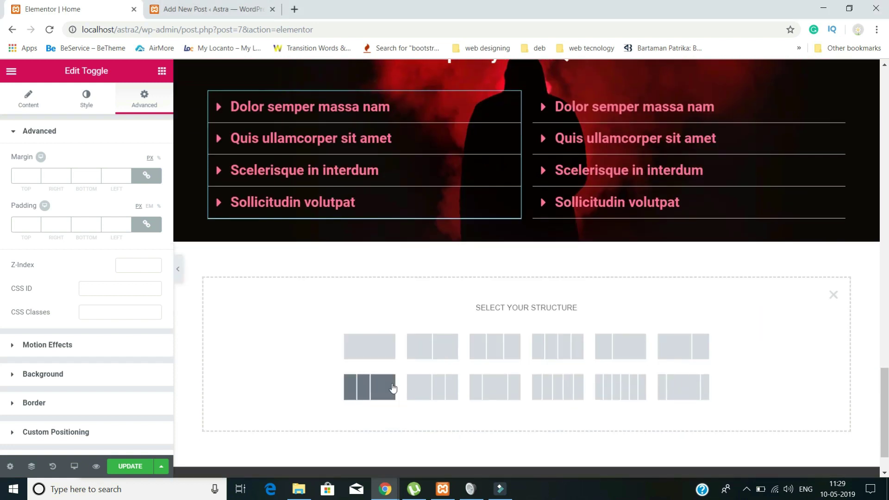
pyautogui.click(373, 360)
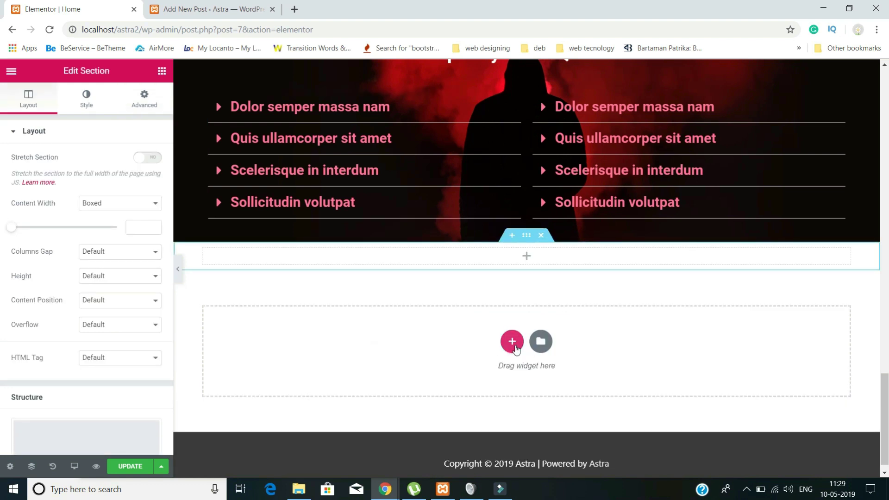
pyautogui.click(514, 344)
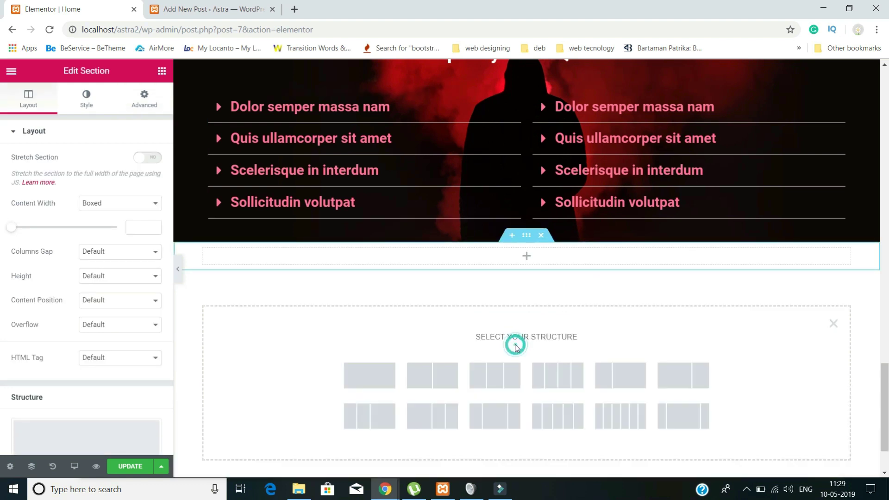
pyautogui.click(380, 380)
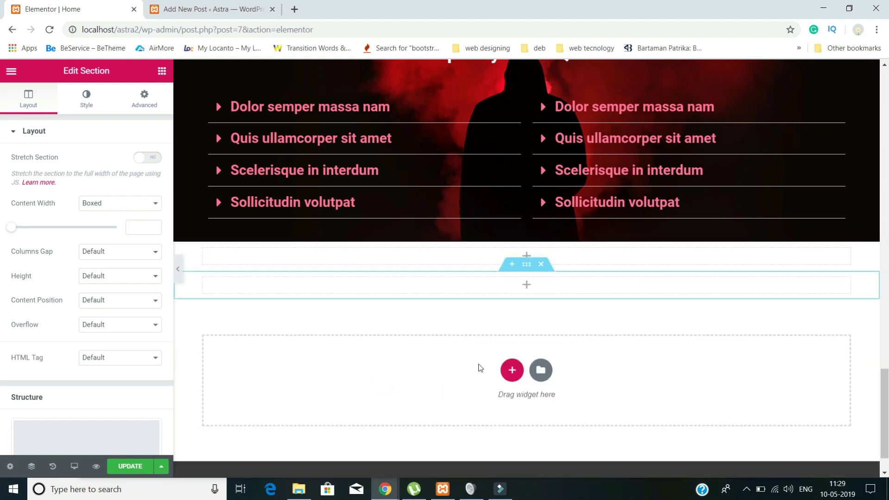
pyautogui.click(526, 287)
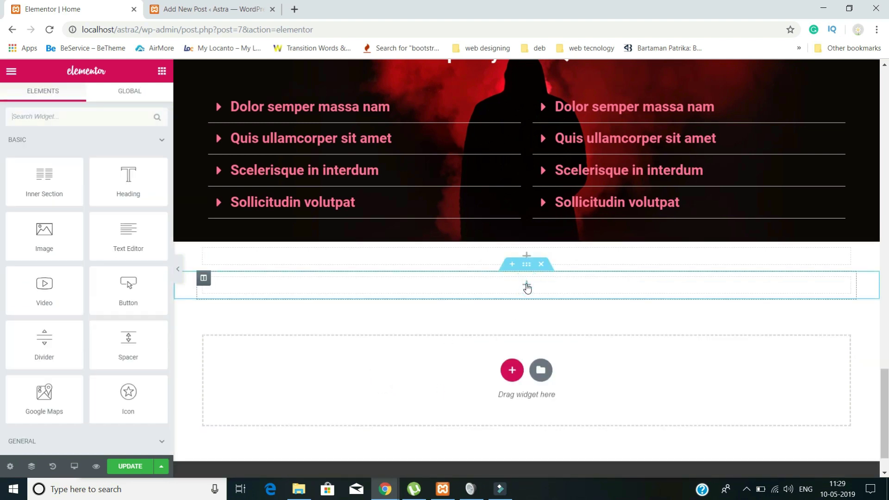
pyautogui.moveTo(134, 194); pyautogui.dragTo(429, 288)
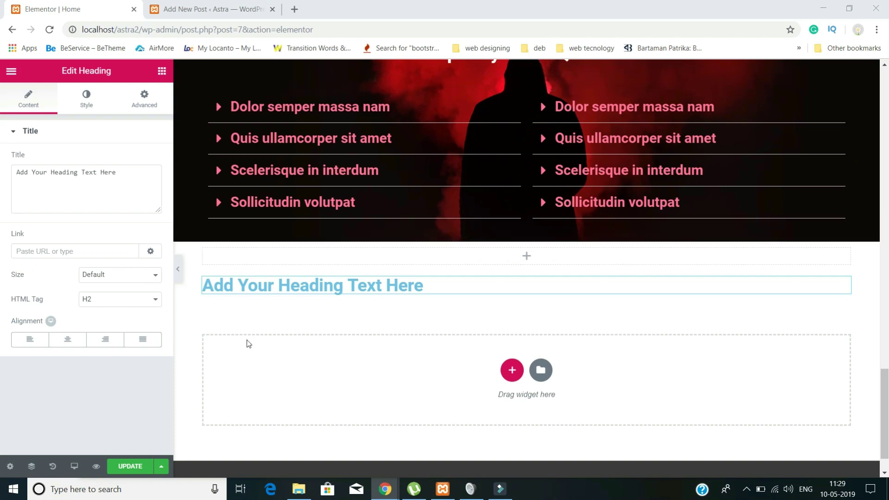
# - Replace the placeholder heading text with 'Our Story' and centre it
pyautogui.click(123, 170)
pyautogui.hotkey('ctrl', 'a')
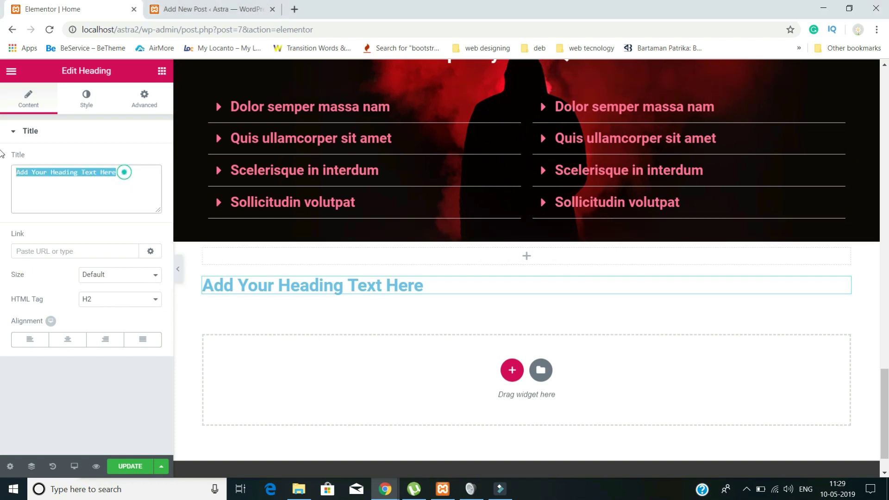
pyautogui.write('Our Story')
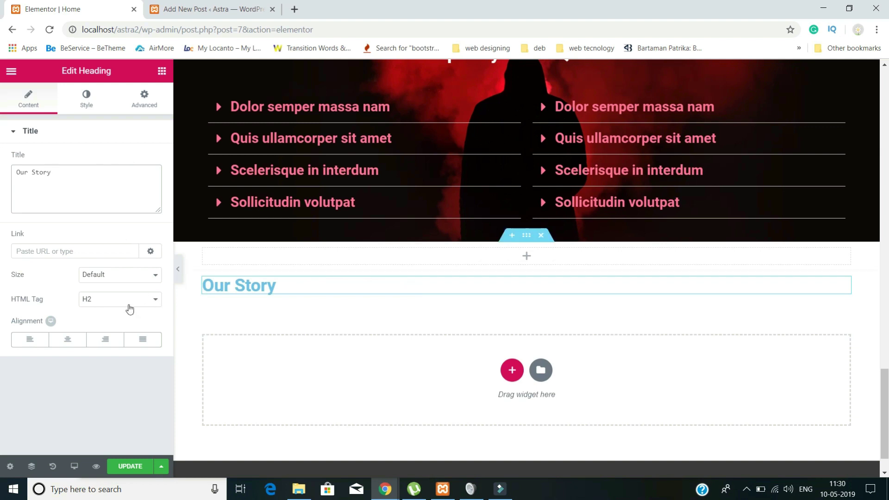
pyautogui.click(65, 341)
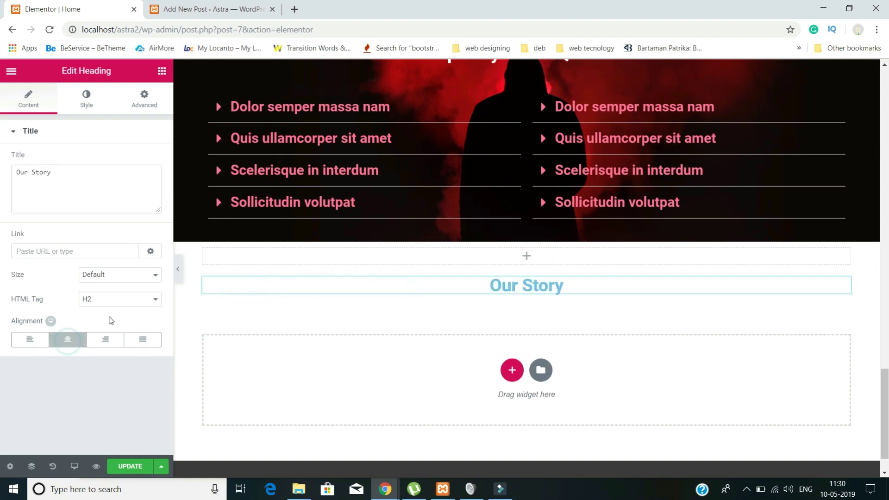
# - Set the heading's text colour to bright red (#ff003f)
pyautogui.click(86, 97)
pyautogui.click(146, 161)
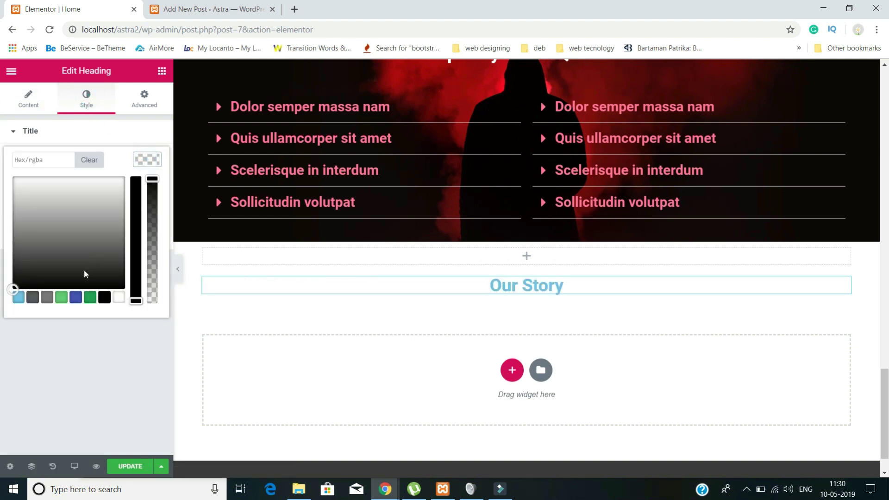
pyautogui.click(61, 297)
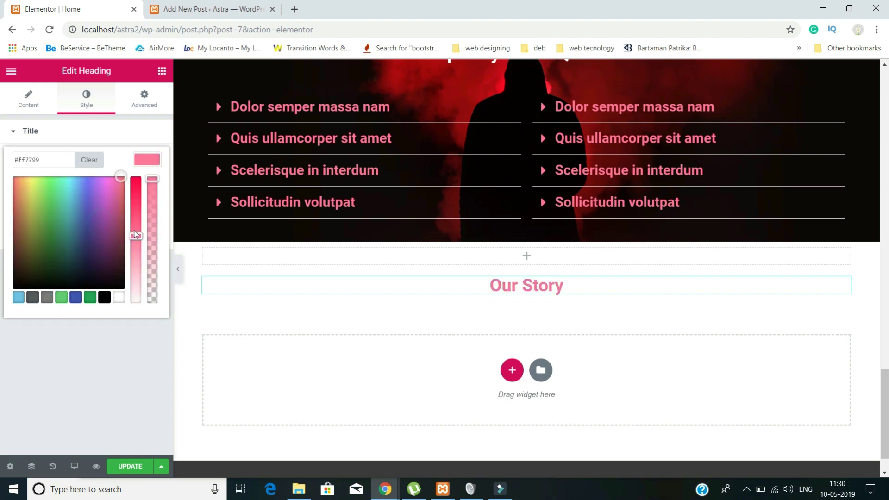
pyautogui.moveTo(138, 202); pyautogui.dragTo(140, 169)
pyautogui.click(126, 131)
# - Set the heading's typography font size to 40px
pyautogui.click(126, 131)
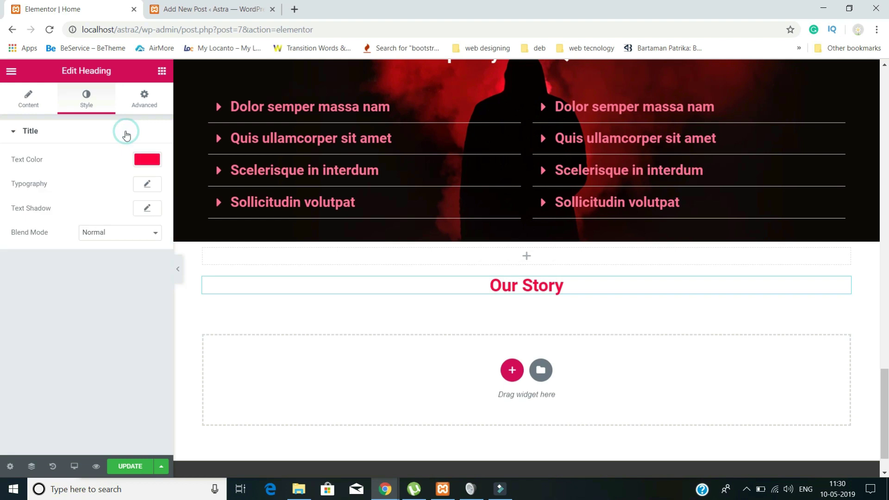
pyautogui.click(147, 185)
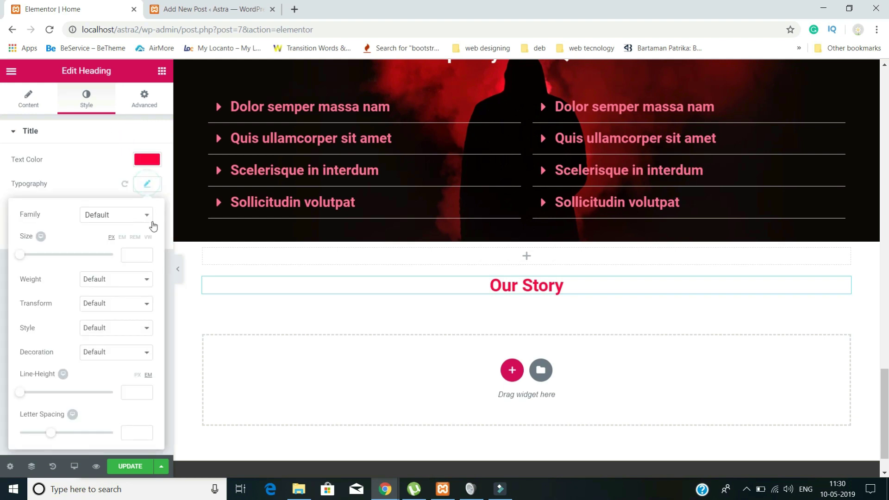
pyautogui.click(133, 255)
pyautogui.write('1')
pyautogui.doubleClick(125, 256)
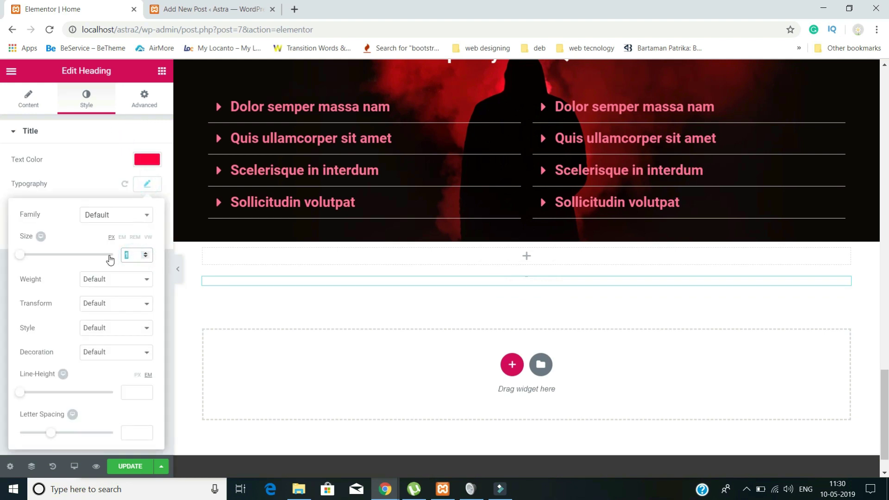
pyautogui.write('40')
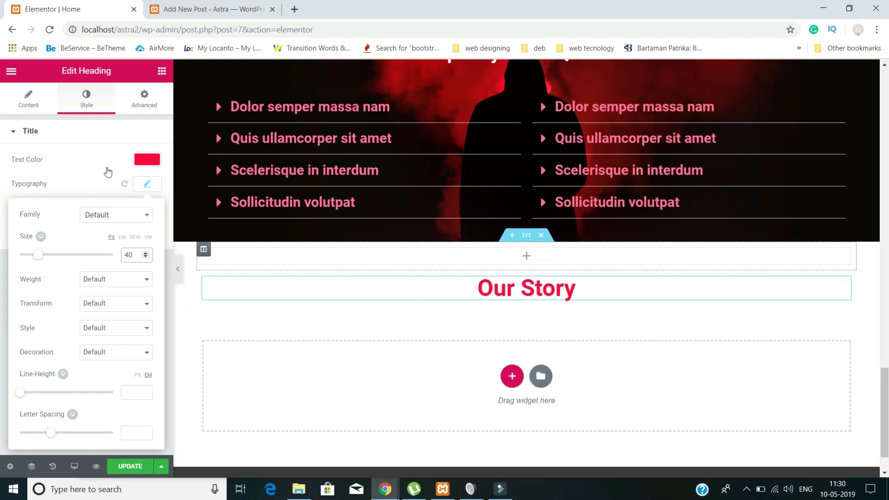
pyautogui.click(15, 72)
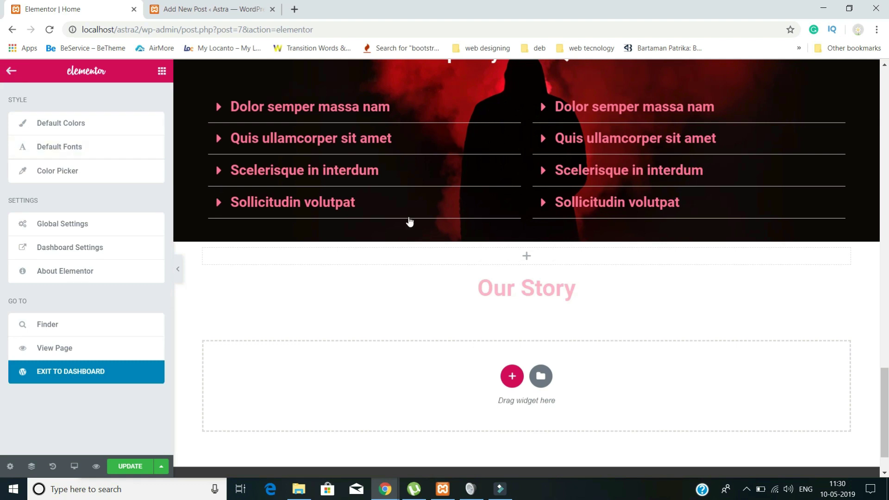
# - Find the Posts widget by searching 'pos' and drop it under Our Story as a three-column grid
pyautogui.click(10, 72)
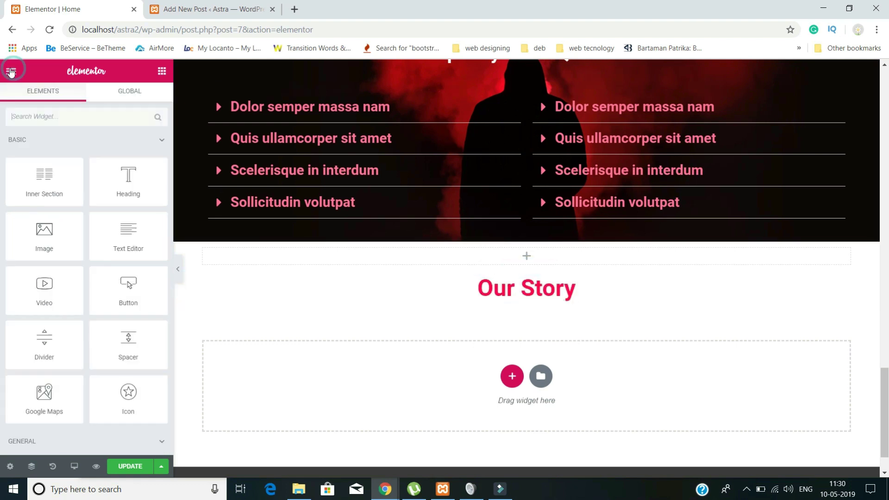
pyautogui.click(62, 120)
pyautogui.write('pos')
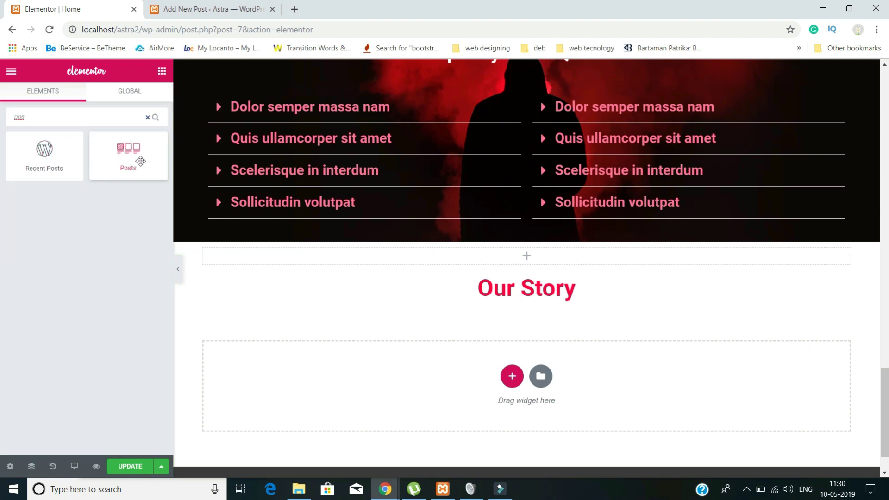
pyautogui.moveTo(128, 156); pyautogui.dragTo(512, 294)
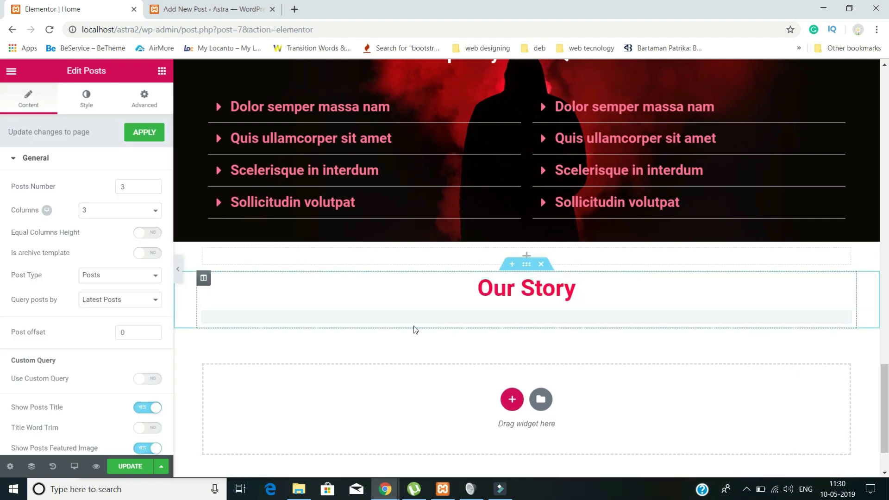
pyautogui.scroll(-2, 534, 403)
pyautogui.scroll(-3, 535, 403)
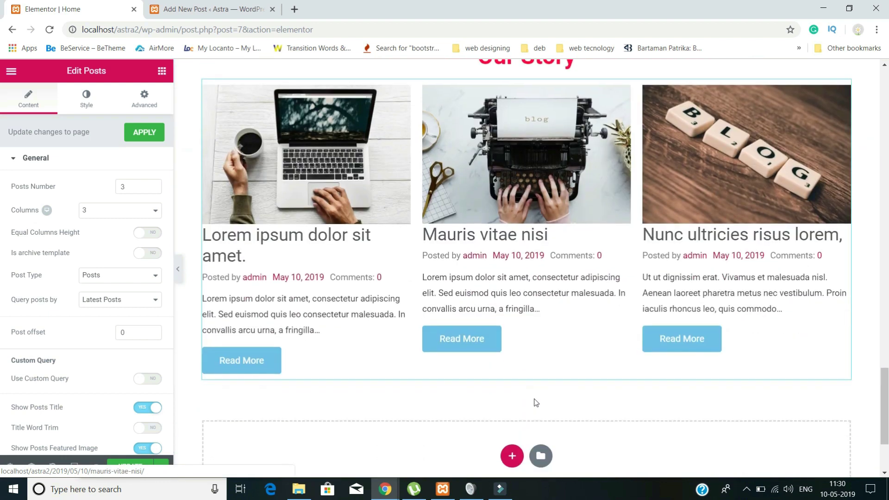
pyautogui.scroll(1, 534, 402)
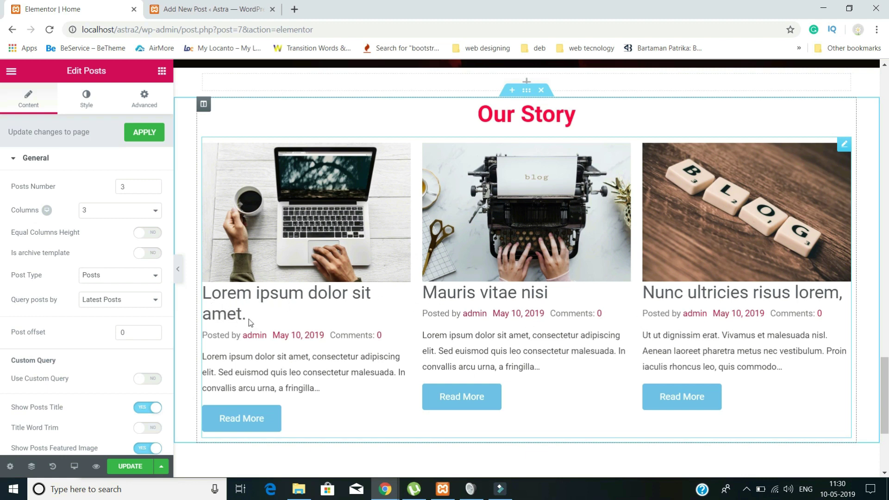
pyautogui.scroll(-1, 620, 401)
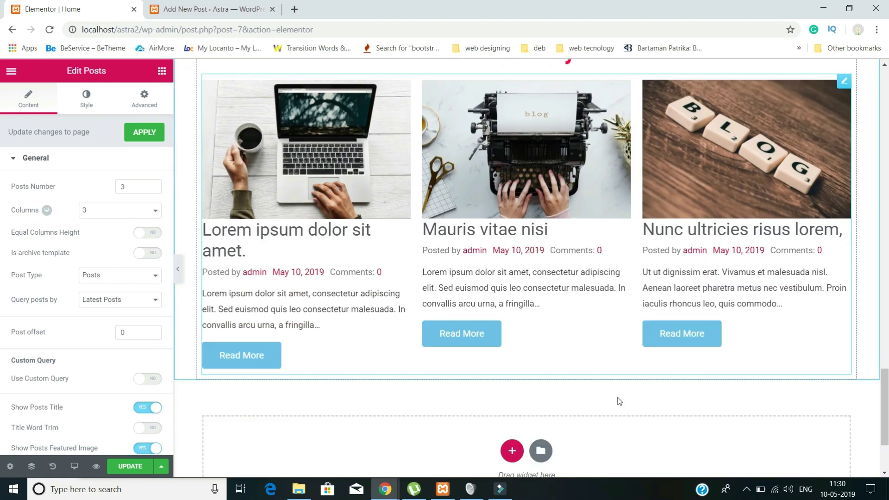
pyautogui.scroll(-2, 619, 400)
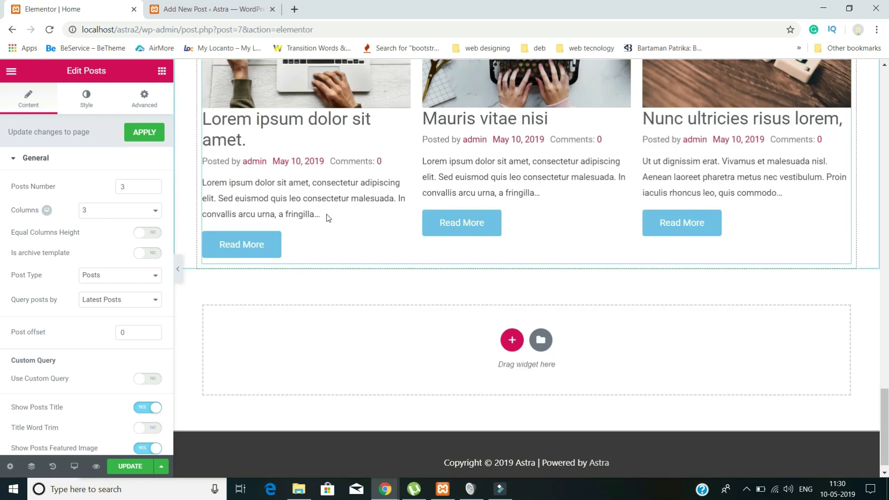
pyautogui.click(211, 9)
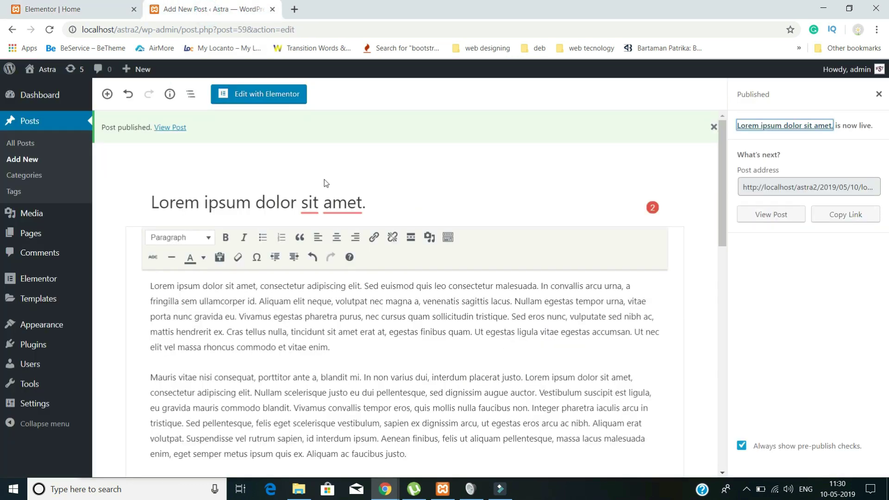
# - Delete ' sit amet.' so the post title reads 'Lorem ipsum dolor', then update the post
pyautogui.moveTo(392, 204); pyautogui.dragTo(296, 197)
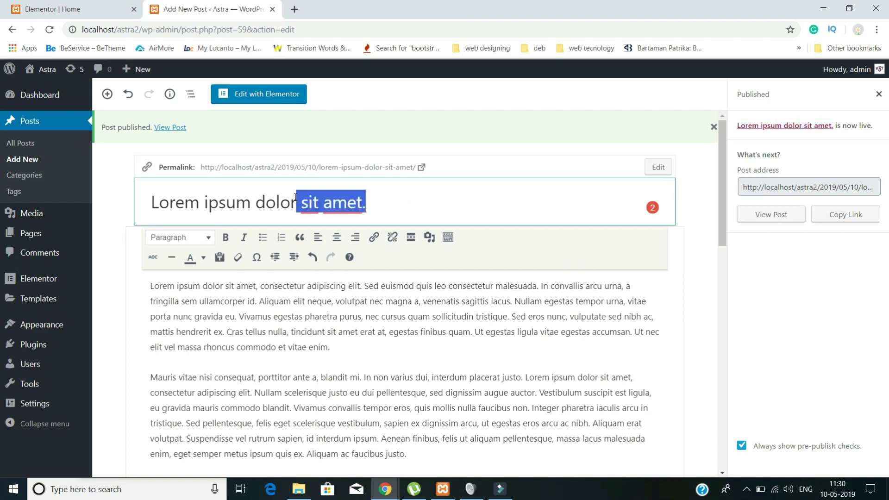
pyautogui.press('BackSpace')
pyautogui.click(812, 94)
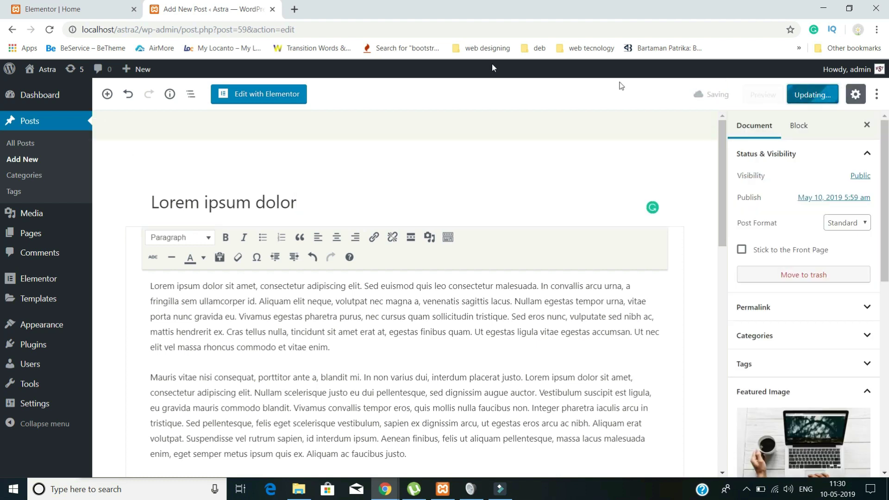
# - Save the Elementor Home page changes, then reload the editor to refresh the post titles
pyautogui.click(83, 9)
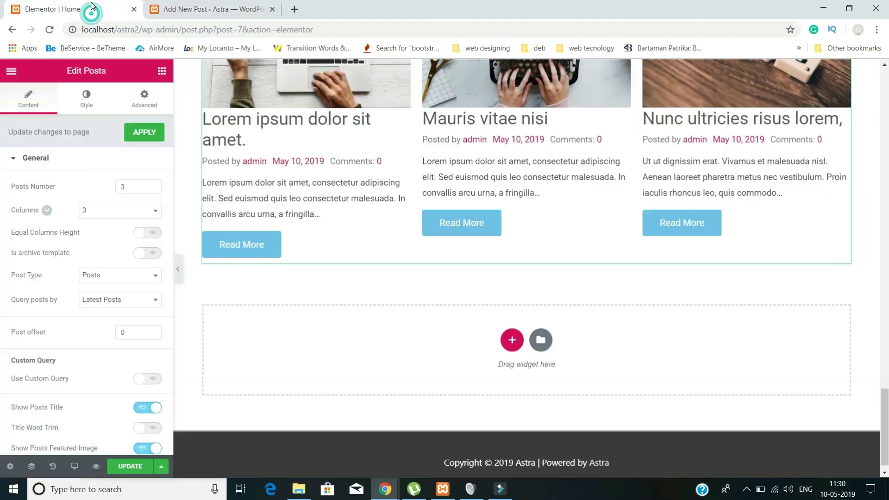
pyautogui.click(49, 30)
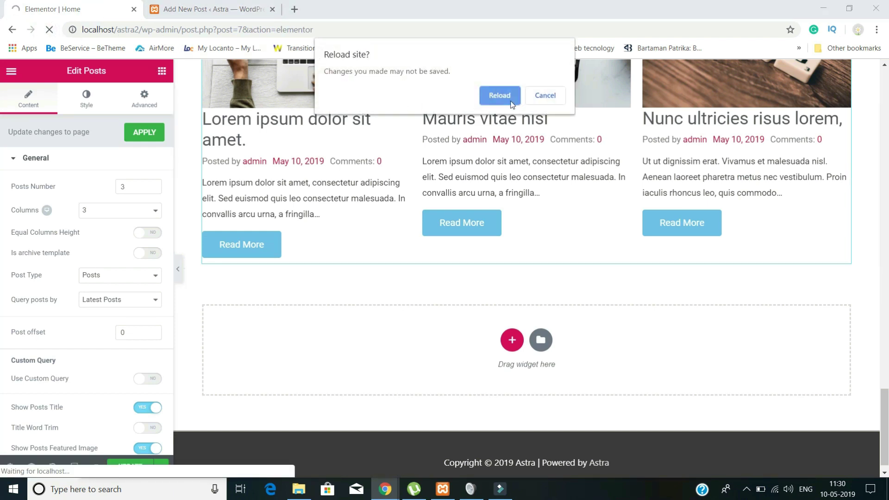
pyautogui.click(545, 96)
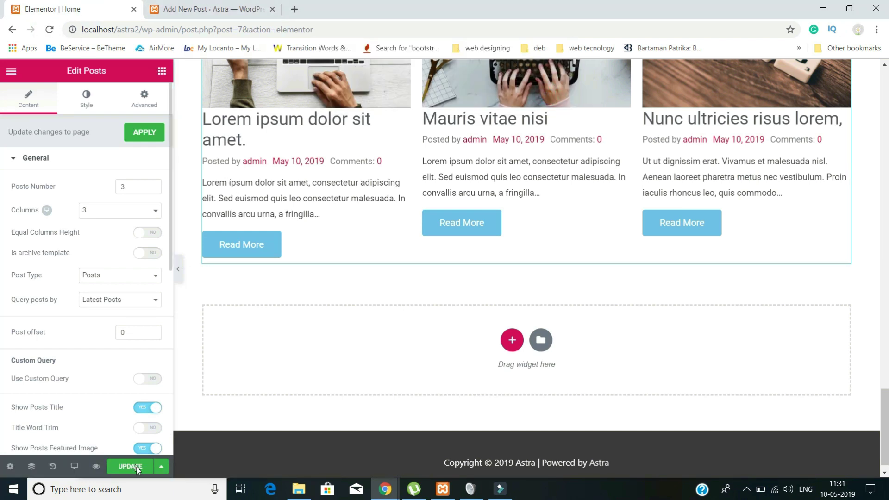
pyautogui.click(137, 468)
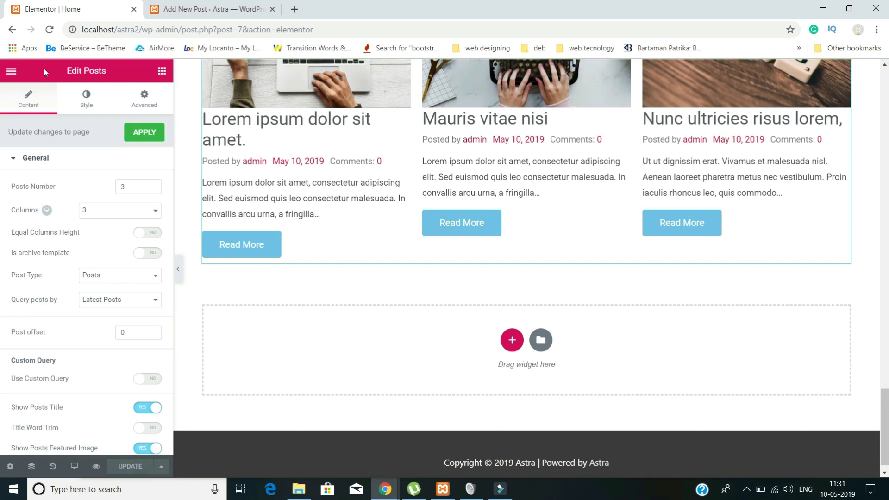
pyautogui.click(50, 30)
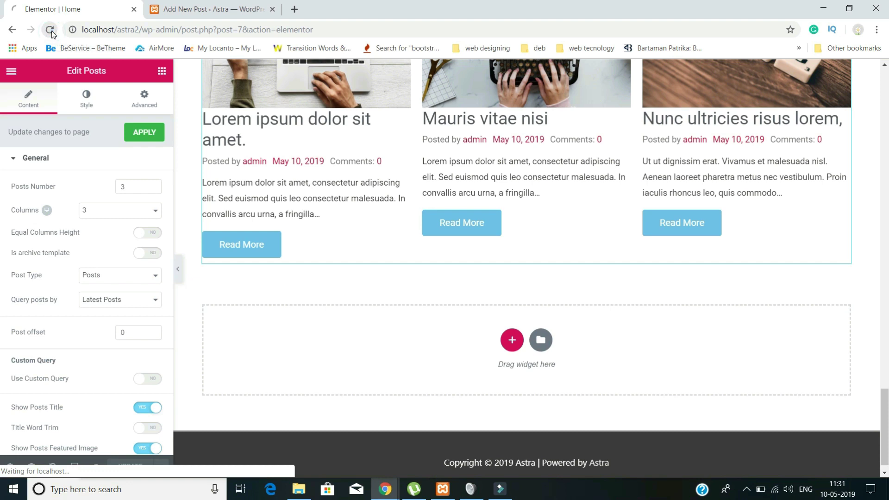
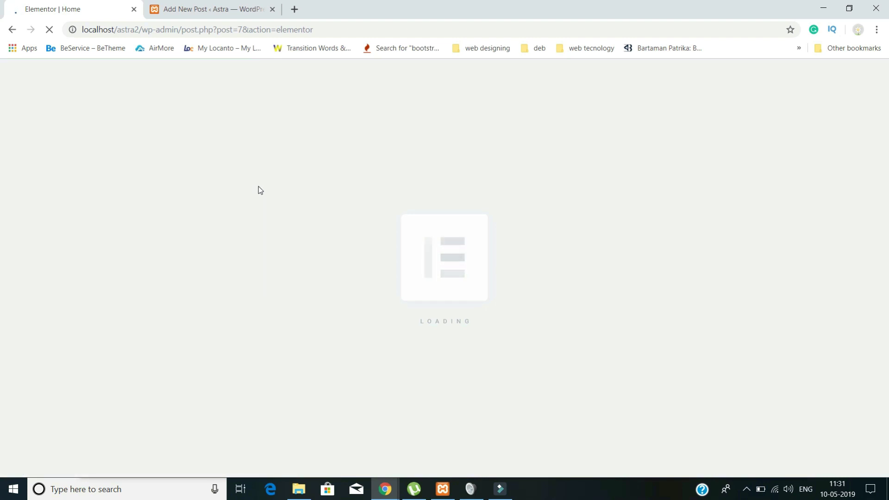
# - Scroll the Elementor preview down past the Our Story posts to the empty drop area
pyautogui.scroll(-5, 465, 330)
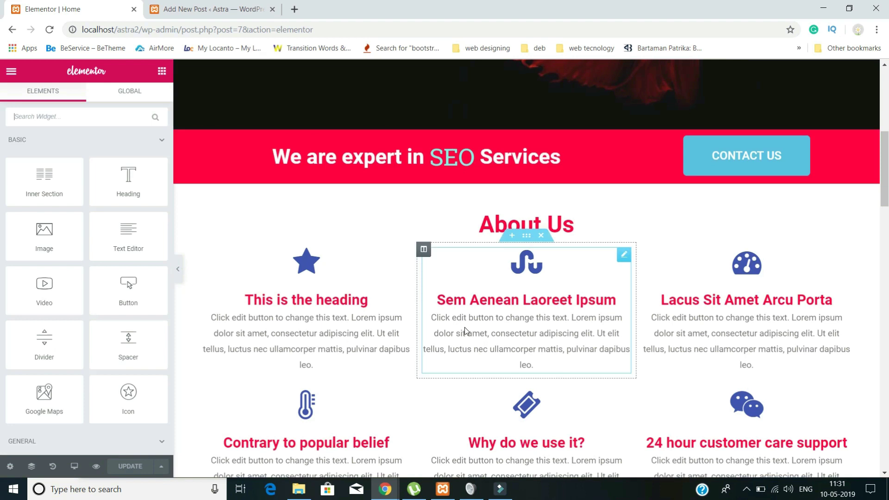
pyautogui.scroll(-15, 465, 330)
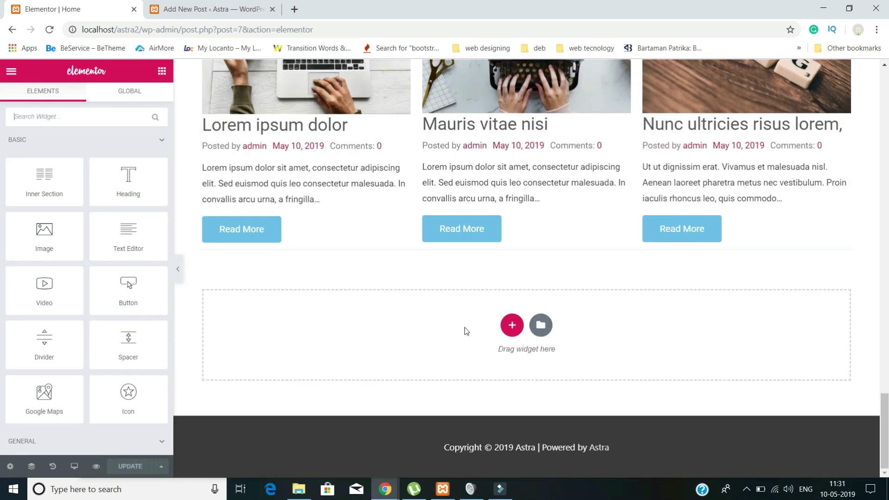
pyautogui.scroll(4, 466, 330)
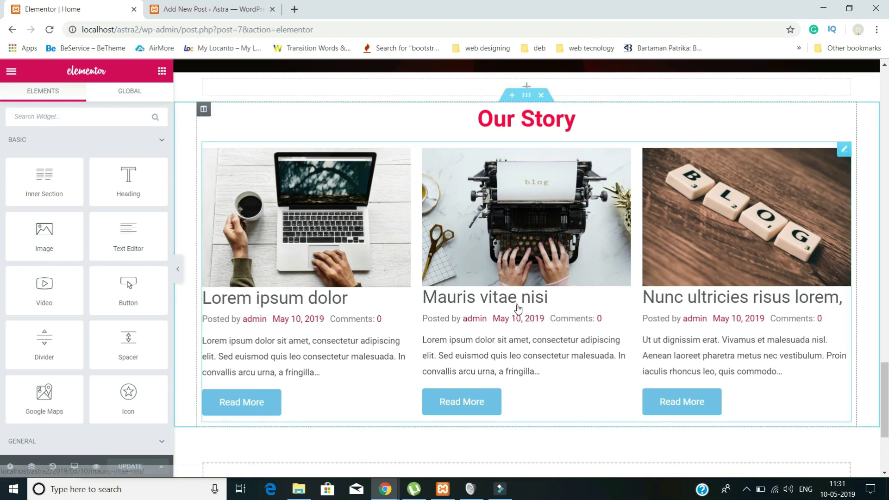
pyautogui.scroll(-1, 518, 309)
pyautogui.scroll(-1, 518, 309)
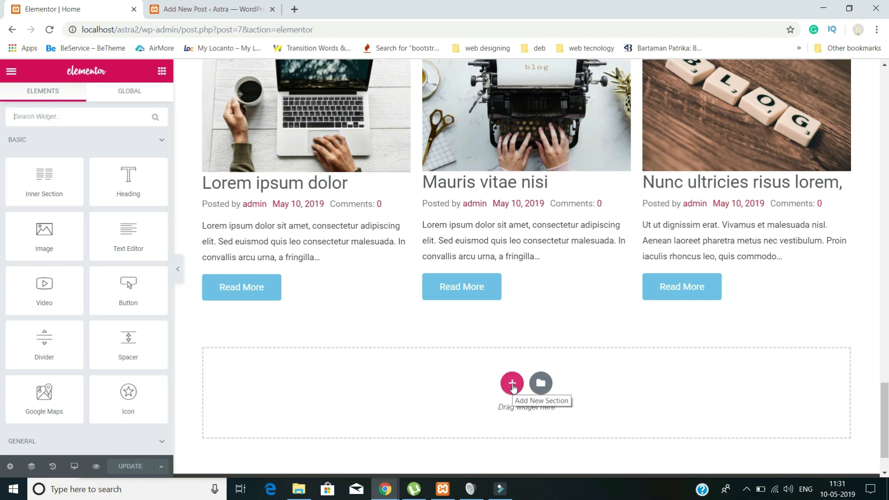
# - Add a one-column section below Our Story with the bokeh lights photo as a Classic background
pyautogui.click(512, 385)
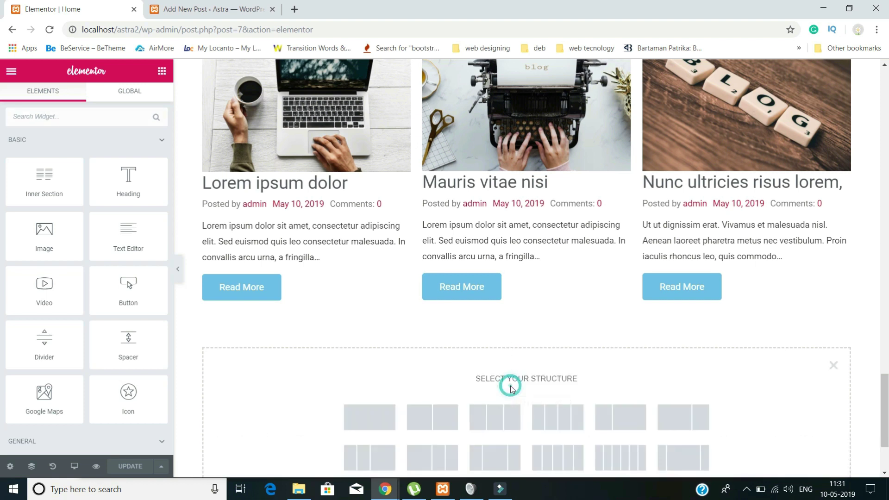
pyautogui.click(374, 417)
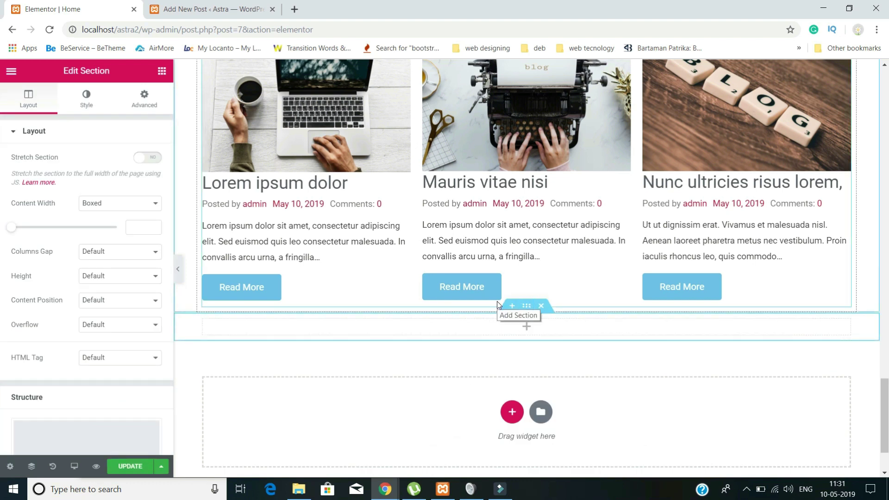
pyautogui.click(85, 99)
pyautogui.click(92, 189)
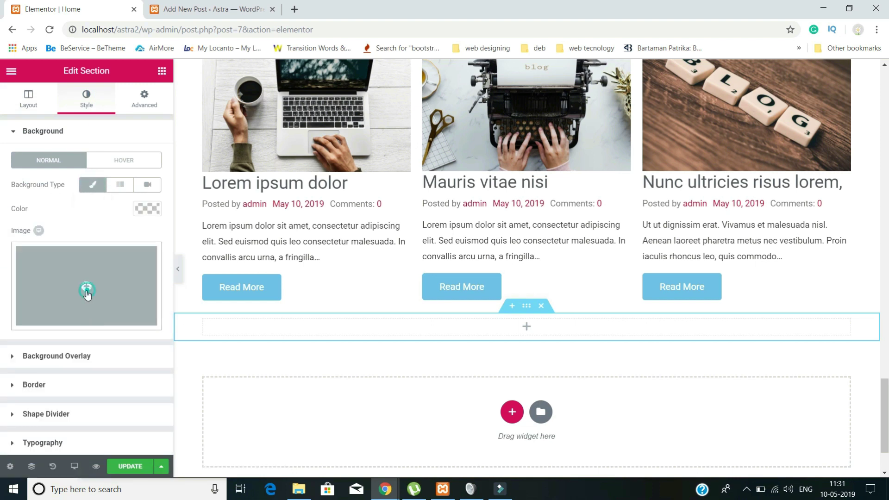
pyautogui.click(87, 294)
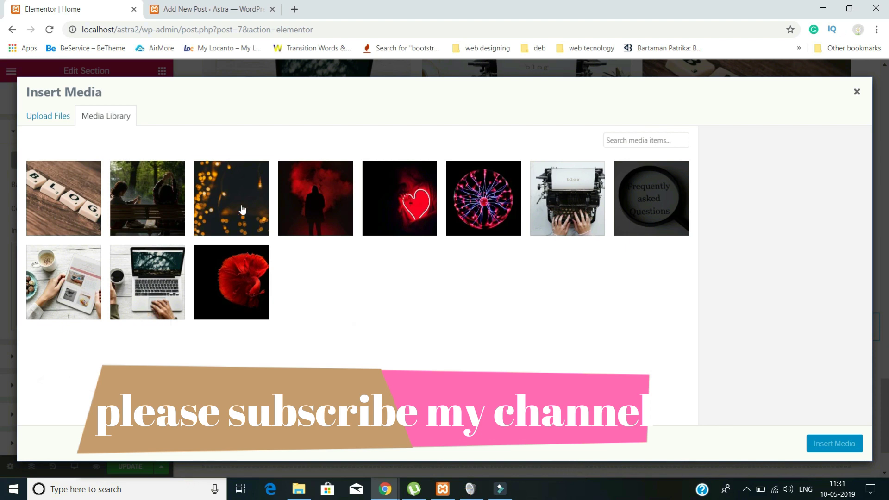
pyautogui.click(242, 209)
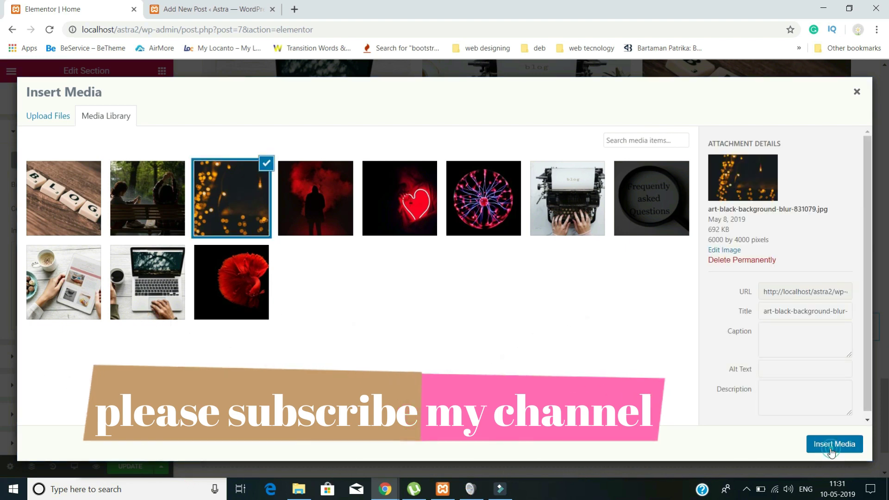
pyautogui.click(831, 445)
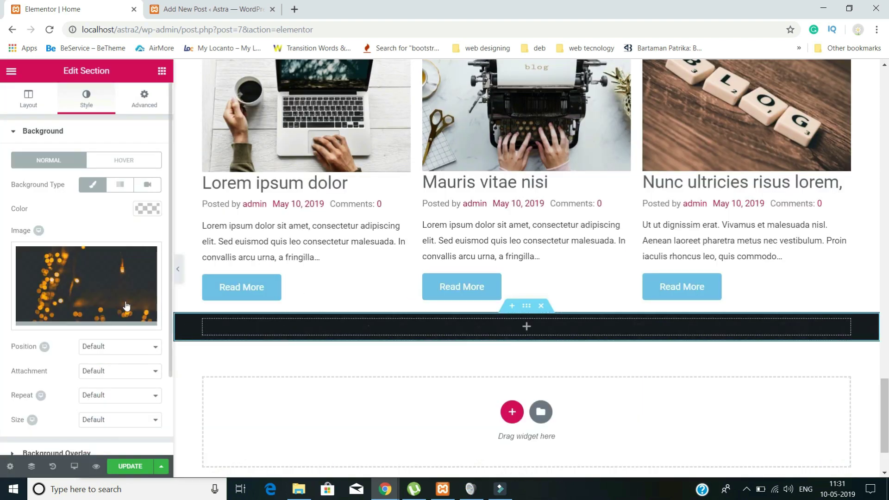
# - Set the bokeh background to Bottom Center position, Cover size and No-repeat
pyautogui.scroll(-2, 114, 350)
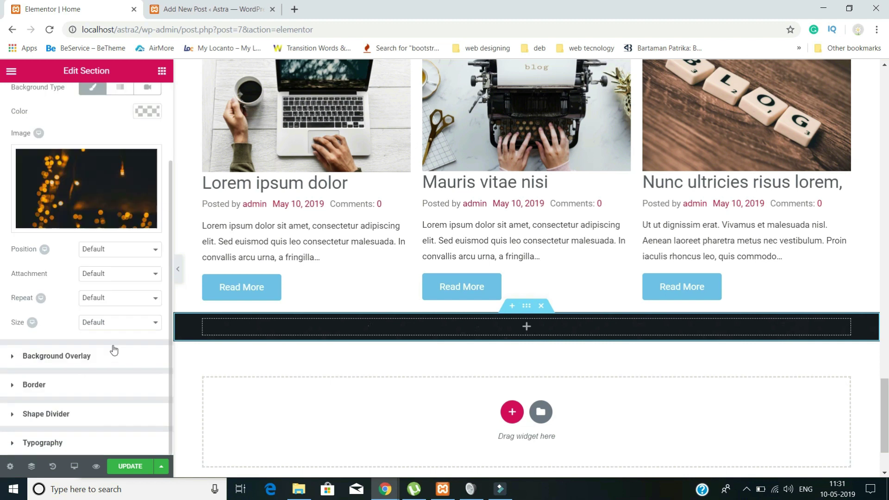
pyautogui.click(122, 255)
pyautogui.click(115, 311)
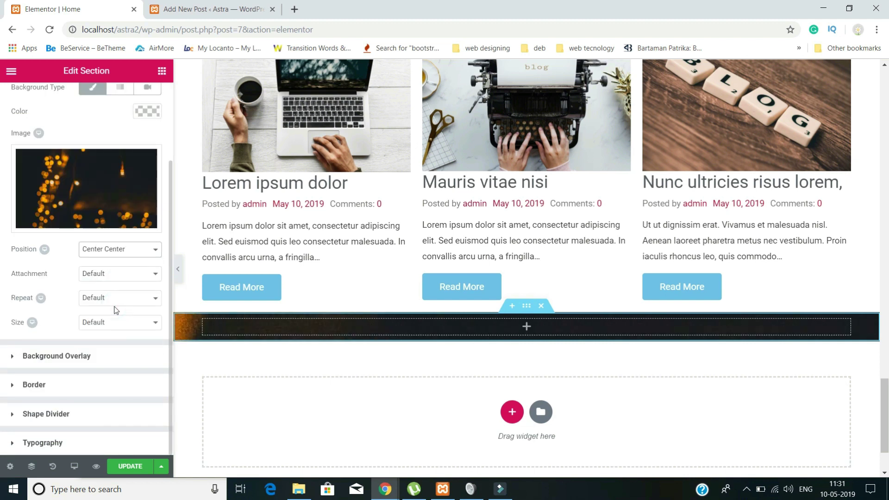
pyautogui.click(148, 255)
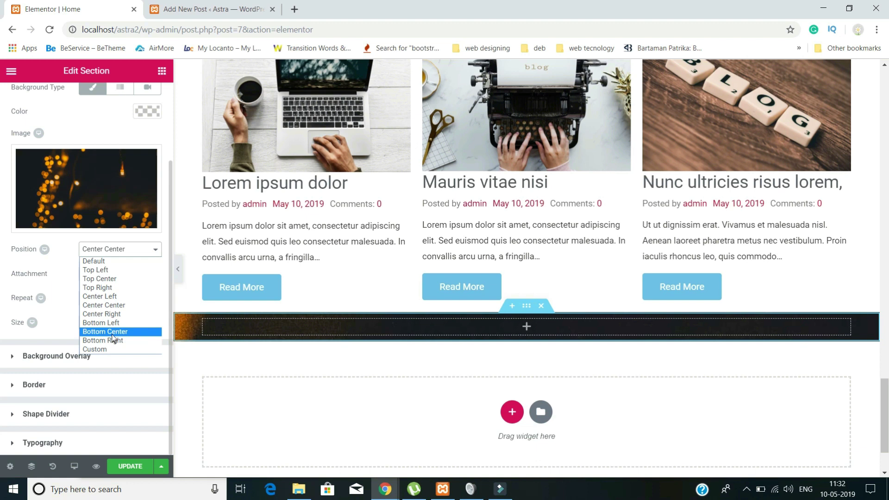
pyautogui.click(113, 331)
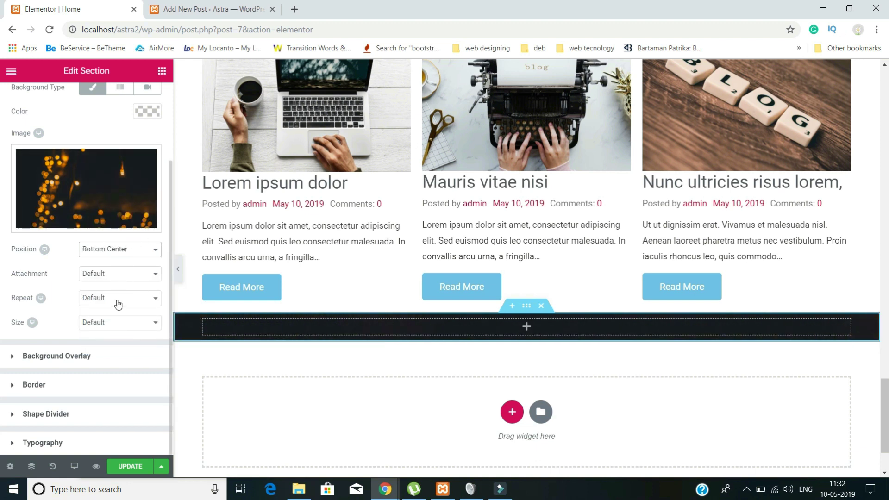
pyautogui.click(99, 324)
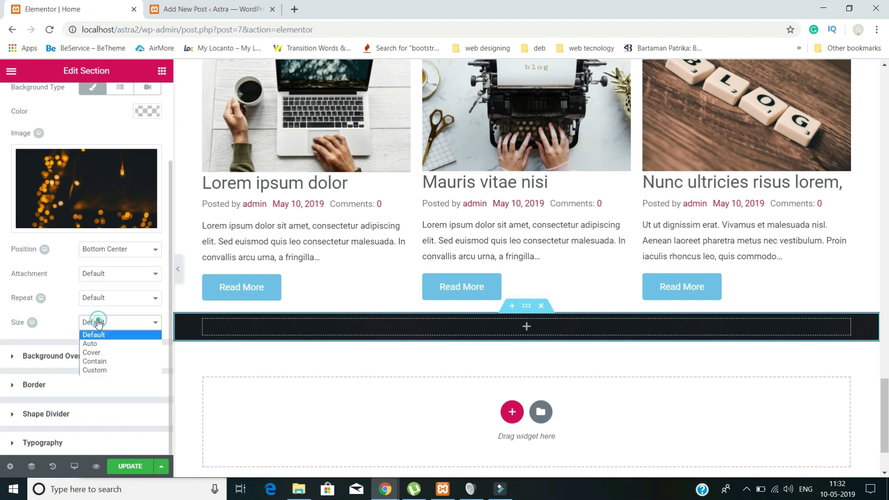
pyautogui.click(103, 353)
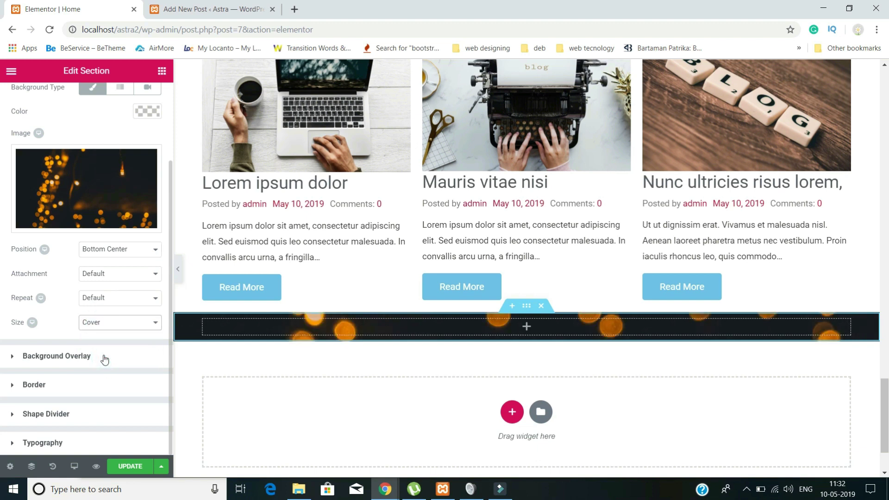
pyautogui.click(111, 300)
pyautogui.click(113, 318)
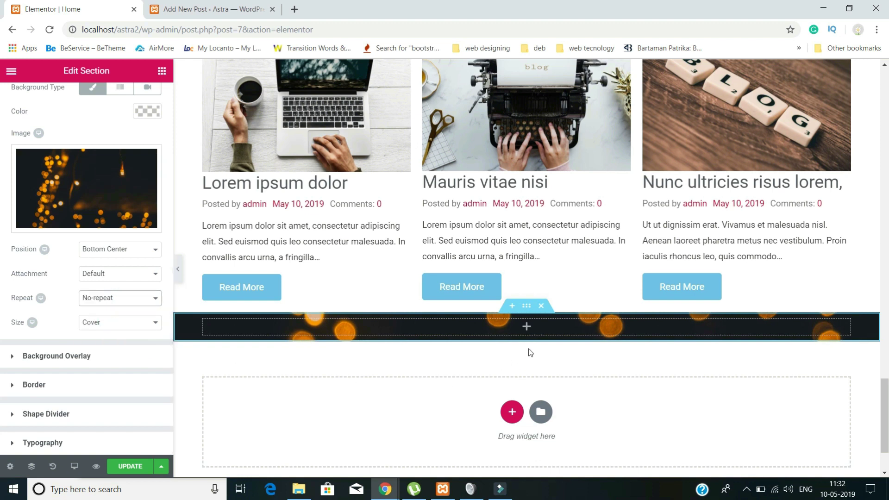
pyautogui.scroll(1, 539, 345)
# - Drop a Heading into the bokeh section, paste 'What people think about us' and centre it
pyautogui.click(526, 384)
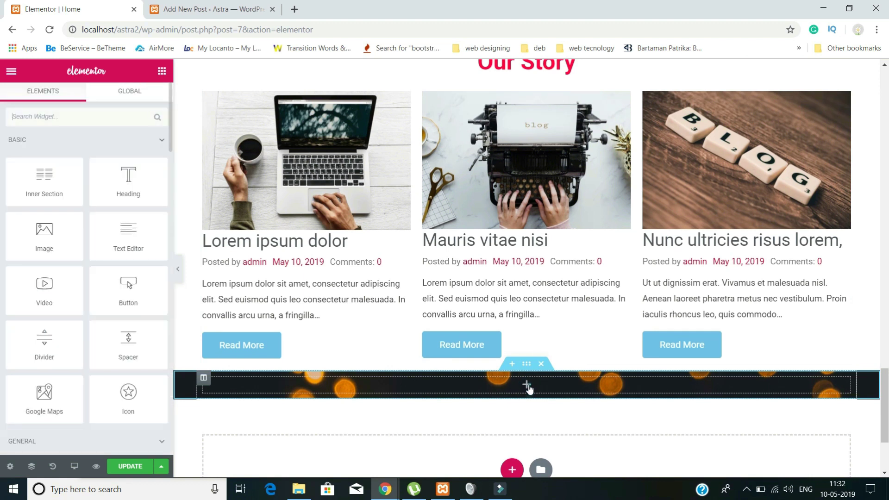
pyautogui.moveTo(132, 177); pyautogui.dragTo(460, 382)
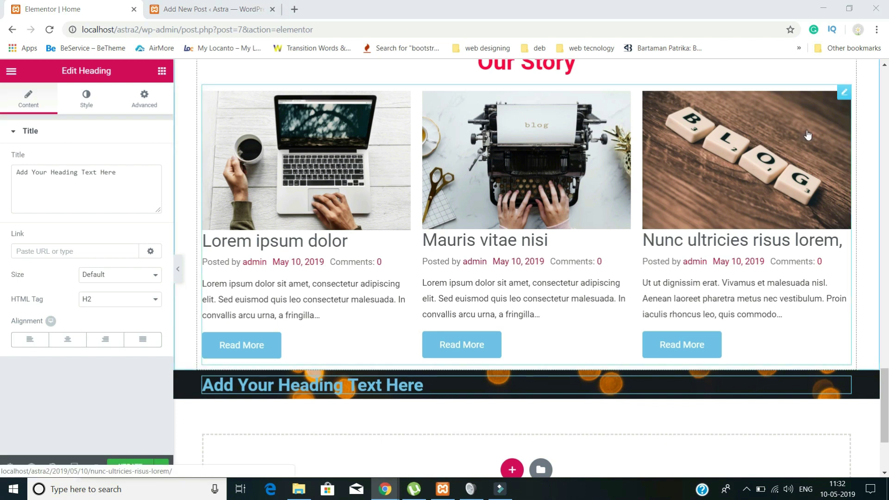
pyautogui.moveTo(117, 172); pyautogui.dragTo(2, 168)
pyautogui.write('What people think about us')
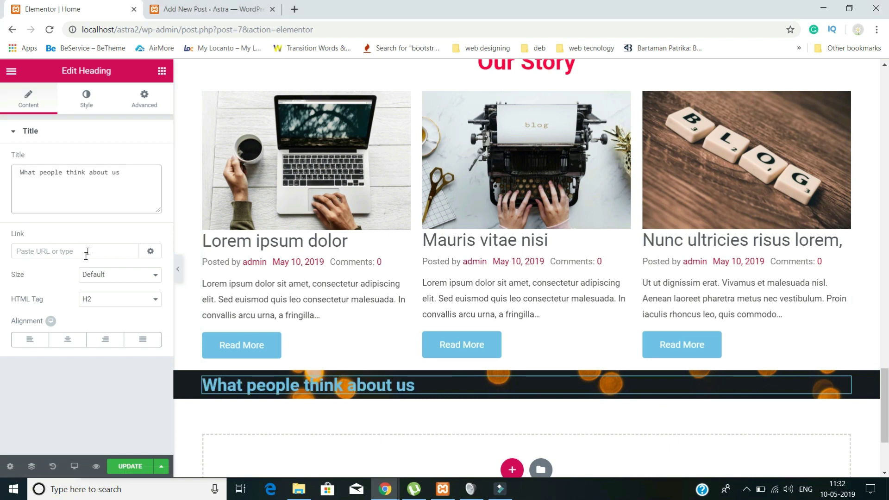
pyautogui.click(86, 103)
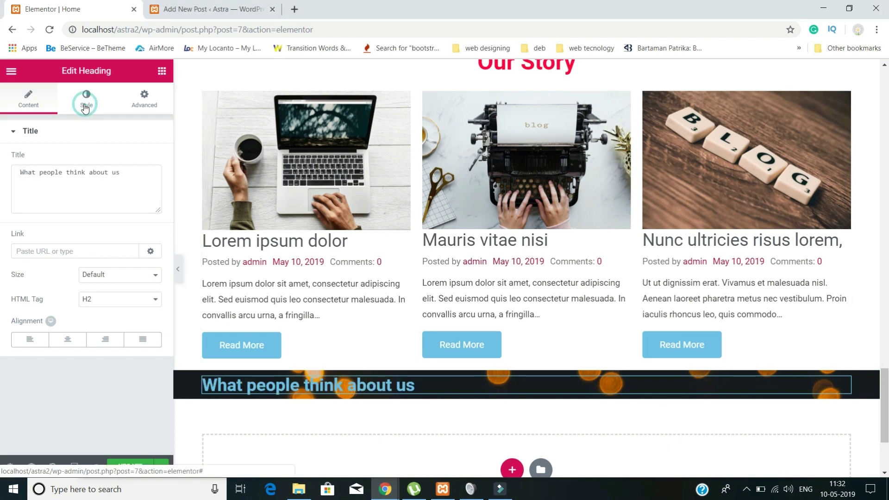
pyautogui.click(27, 99)
pyautogui.click(67, 339)
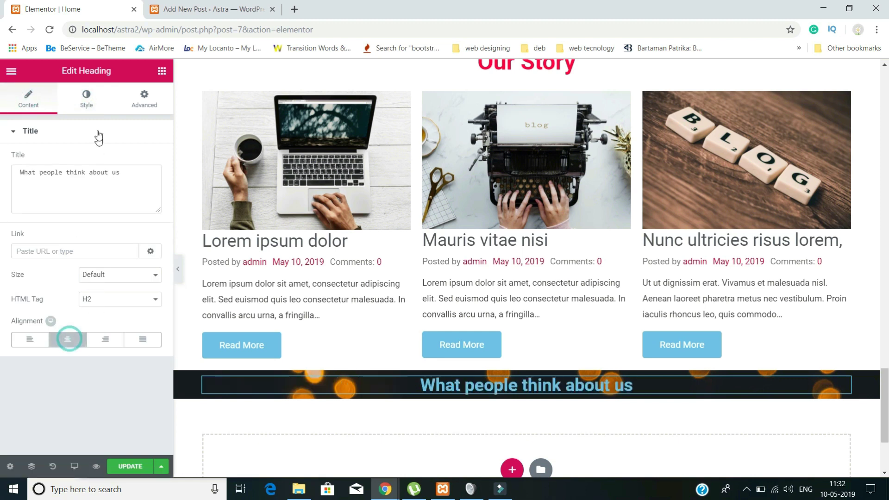
# - Make the heading text white with a font size of 41
pyautogui.click(86, 106)
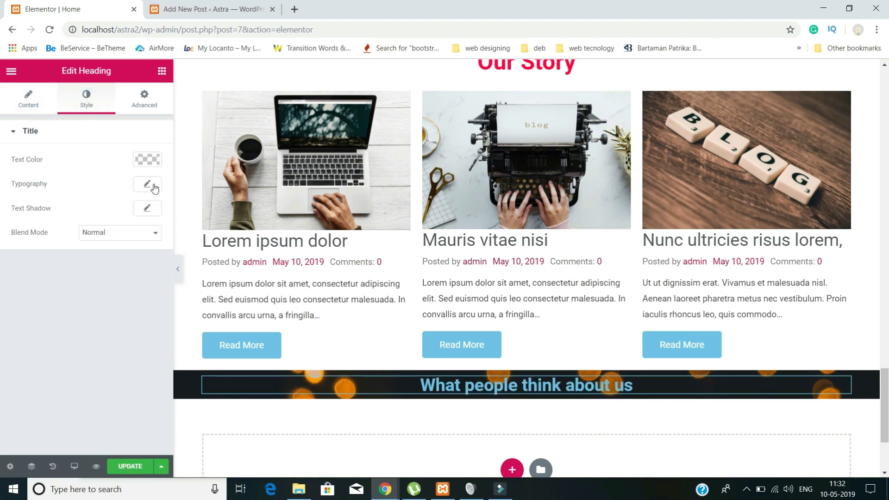
pyautogui.click(146, 164)
pyautogui.moveTo(46, 201); pyautogui.dragTo(3, 157)
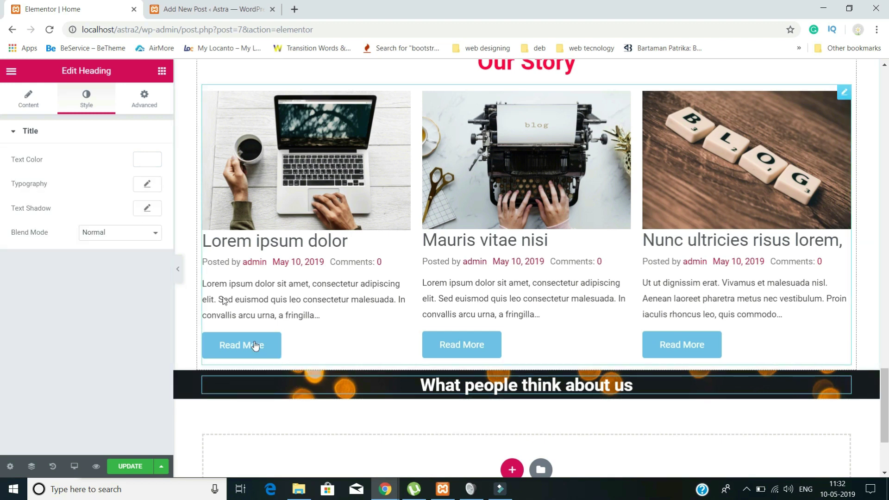
pyautogui.click(144, 185)
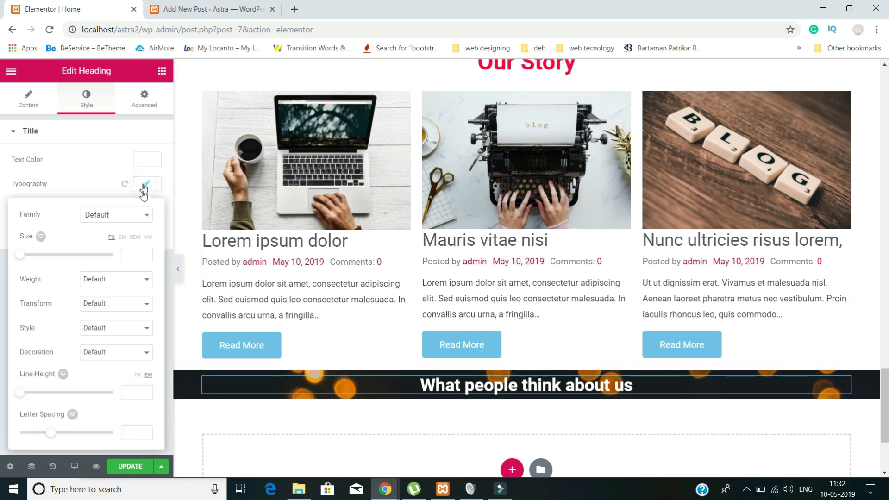
pyautogui.click(132, 254)
pyautogui.write('41')
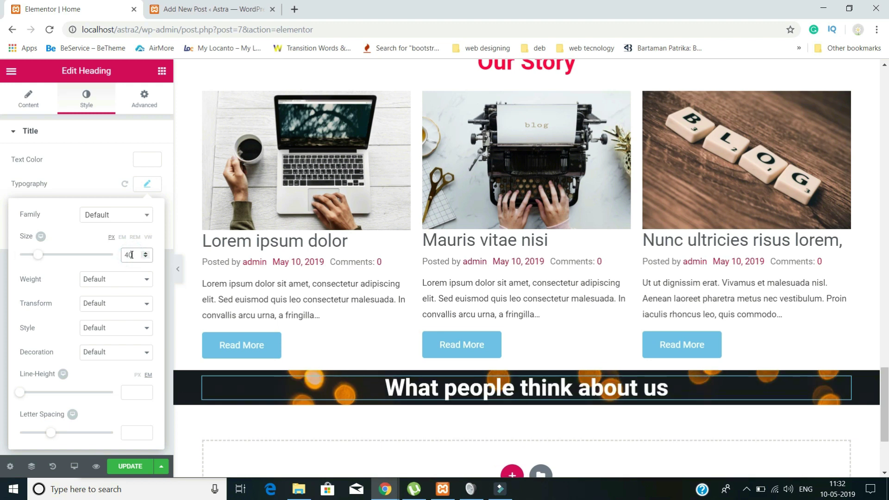
# - Give the heading unlinked padding of 40 top and 20 bottom
pyautogui.click(163, 96)
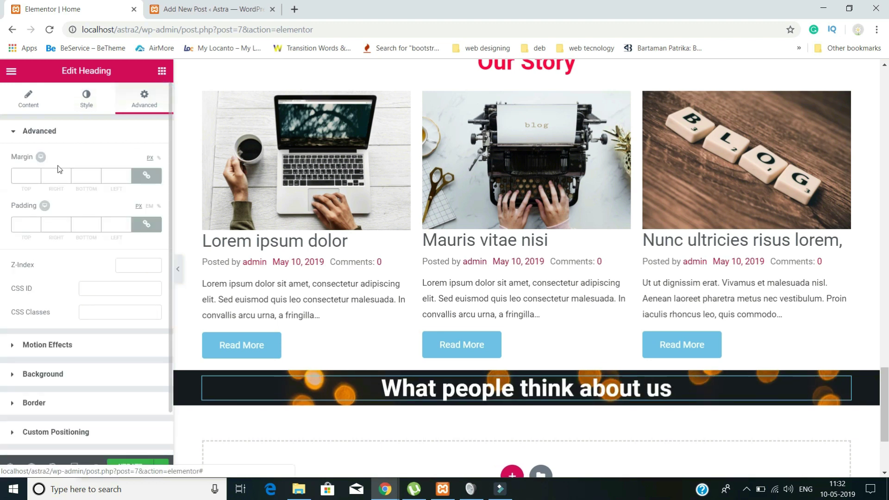
pyautogui.click(145, 225)
pyautogui.doubleClick(22, 224)
pyautogui.write('40')
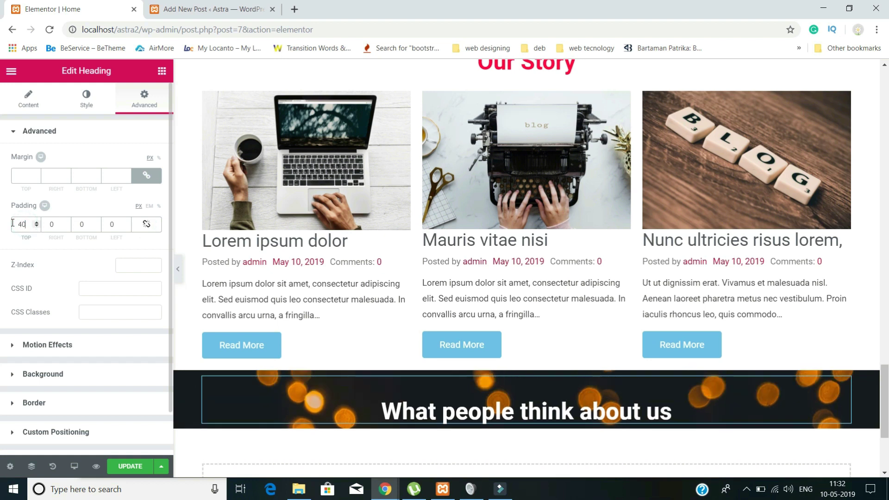
pyautogui.doubleClick(83, 225)
pyautogui.write('20')
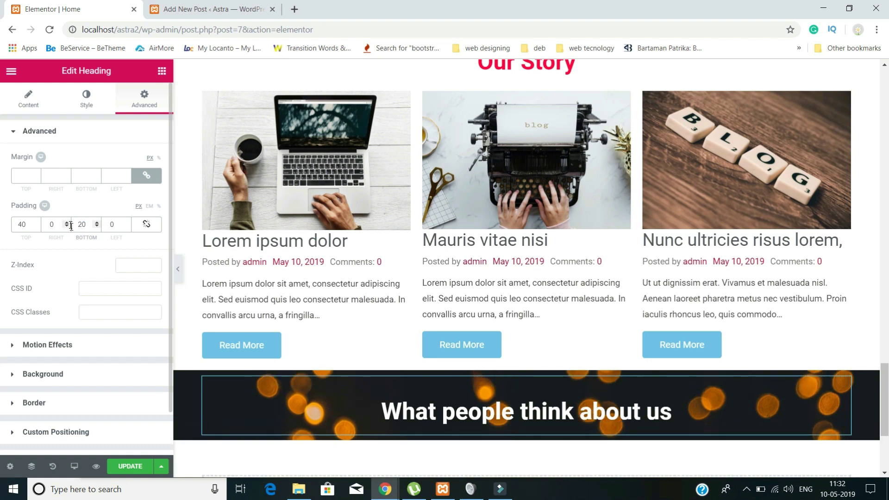
pyautogui.scroll(-3, 567, 357)
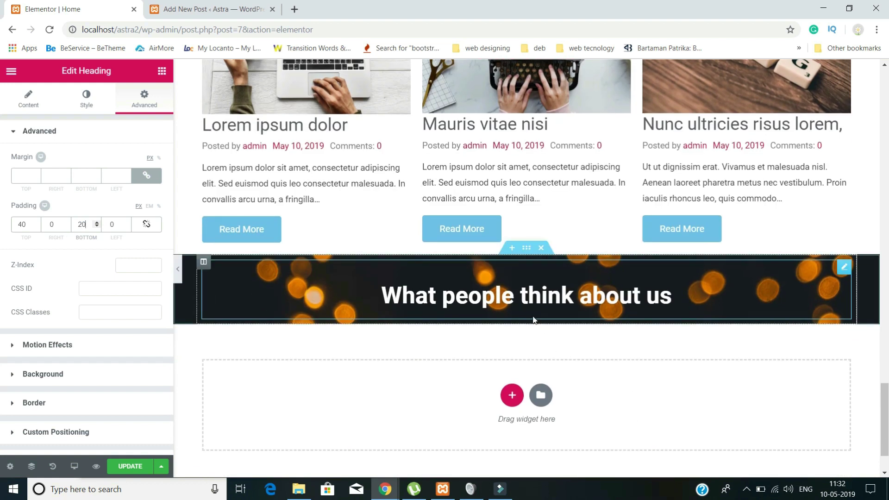
# - Leave the heading settings and return to Elementor's widget list
pyautogui.click(10, 74)
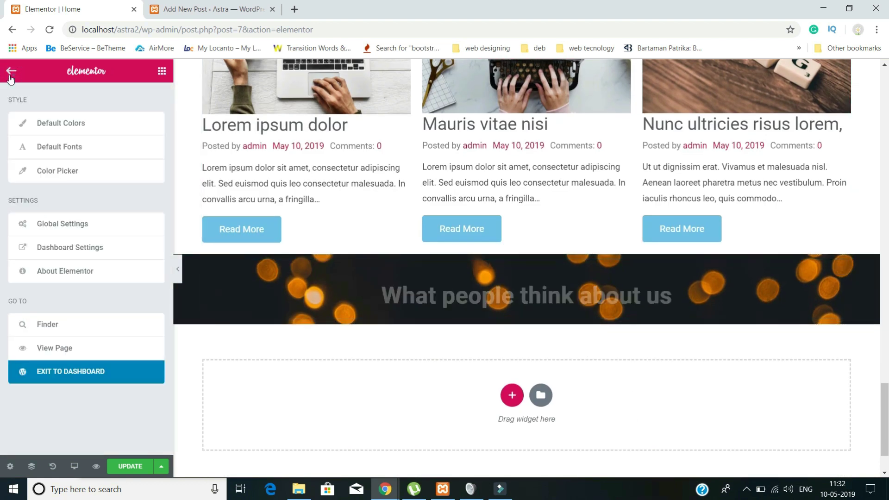
pyautogui.click(10, 75)
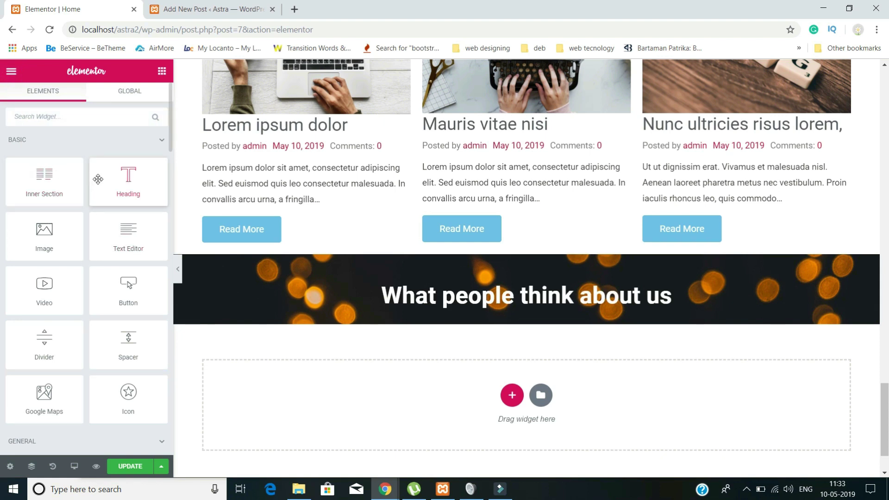
pyautogui.scroll(-1, 99, 181)
# - Search 'tes', drop a Testimonials carousel under the heading and set Slides to Show to 3
pyautogui.write('tes')
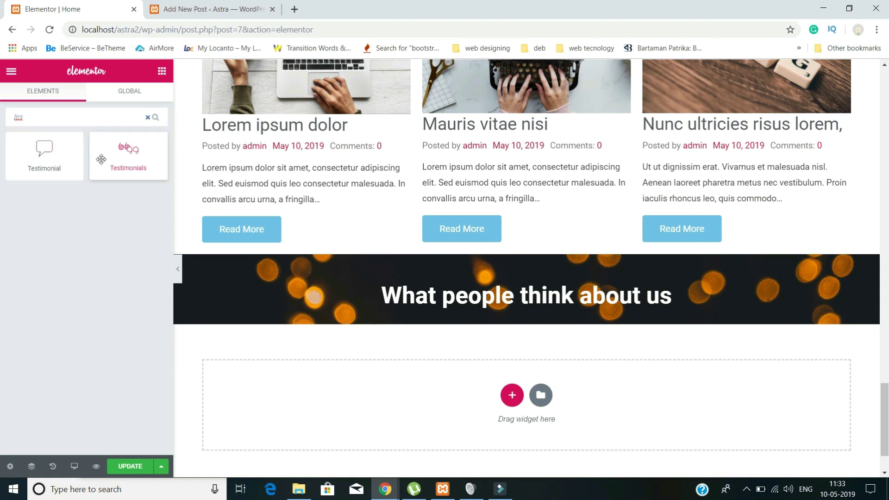
pyautogui.moveTo(133, 158); pyautogui.dragTo(426, 313)
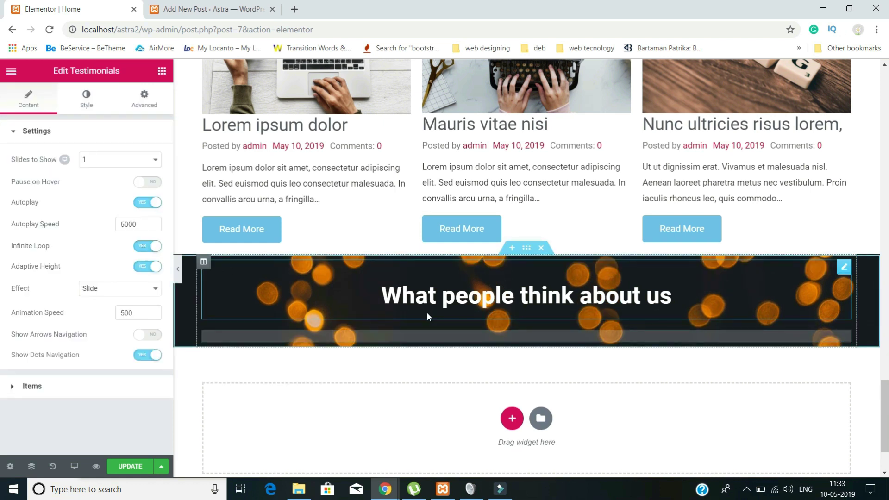
pyautogui.scroll(-3, 631, 410)
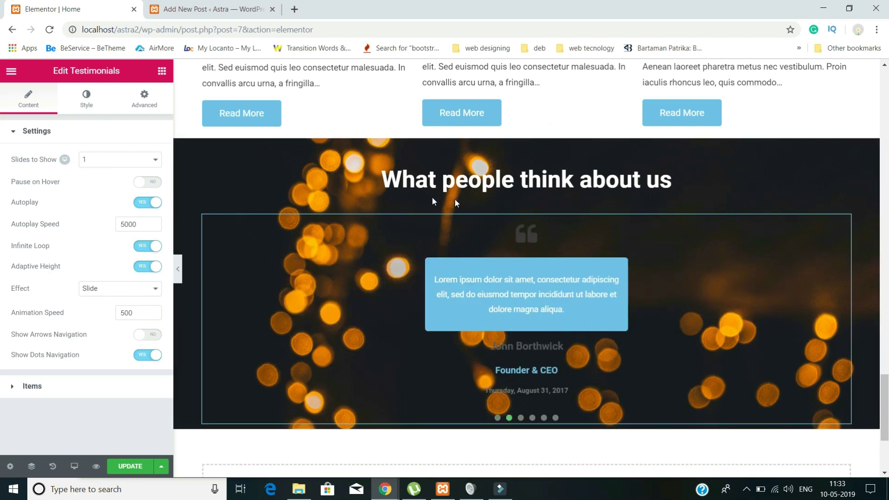
pyautogui.click(126, 164)
pyautogui.click(120, 190)
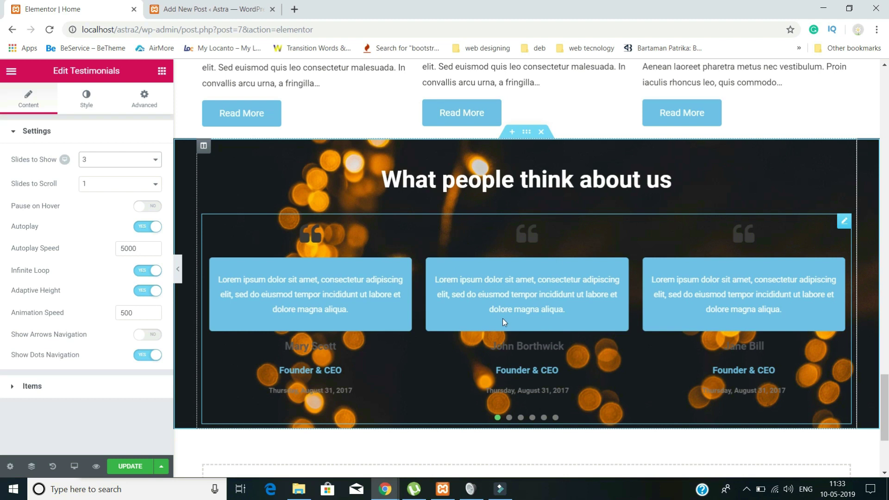
# - Set the testimonial items' background to Classic, then clear its colour so items have none
pyautogui.click(84, 101)
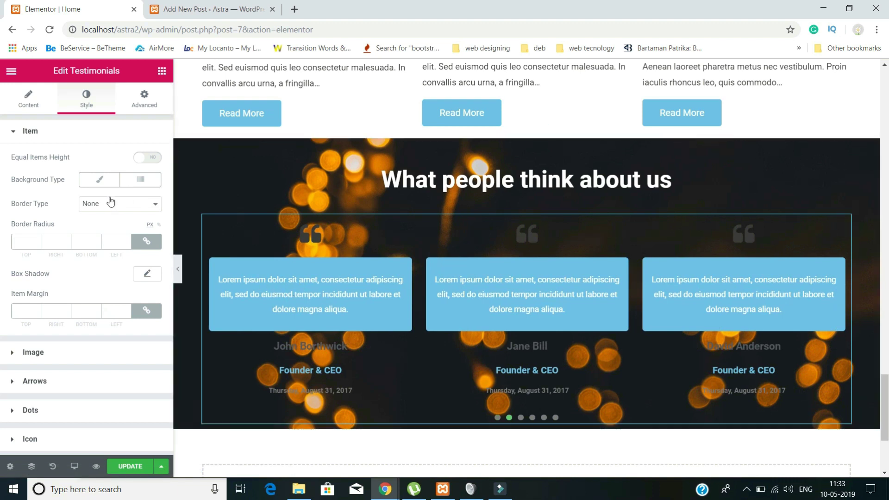
pyautogui.click(102, 181)
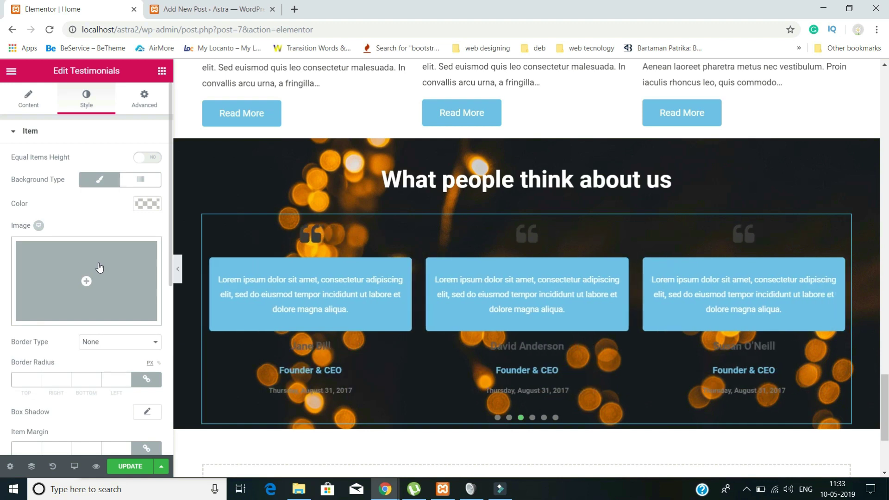
pyautogui.scroll(-3, 140, 277)
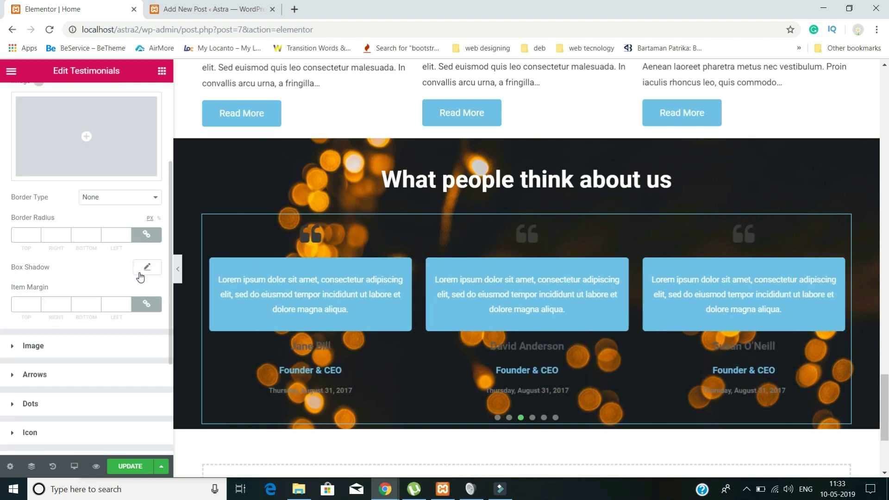
pyautogui.scroll(2, 107, 250)
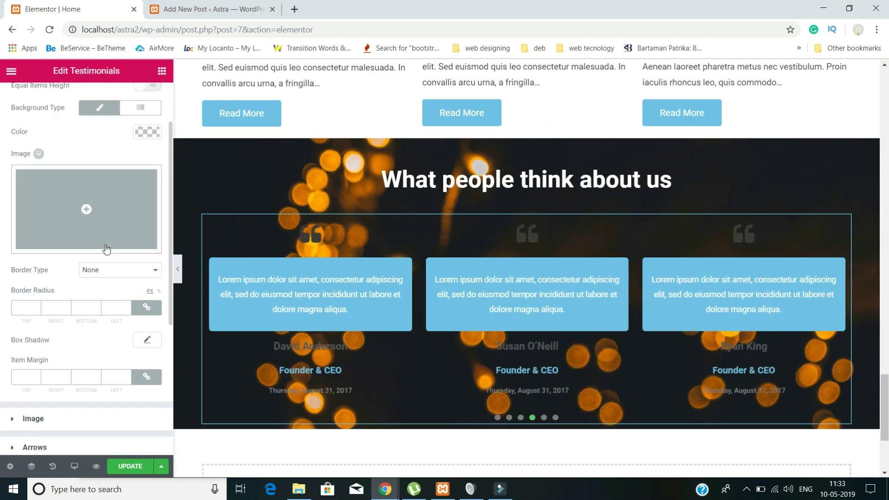
pyautogui.scroll(2, 107, 249)
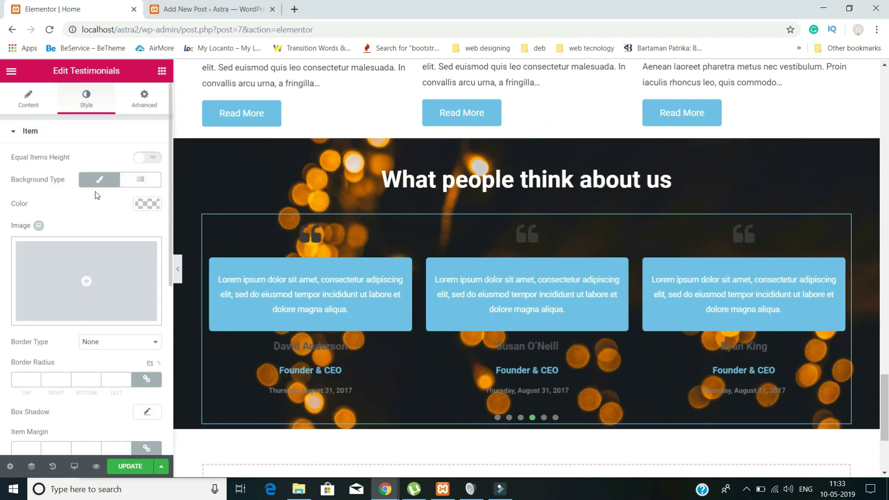
pyautogui.click(147, 203)
pyautogui.moveTo(72, 248); pyautogui.dragTo(29, 238)
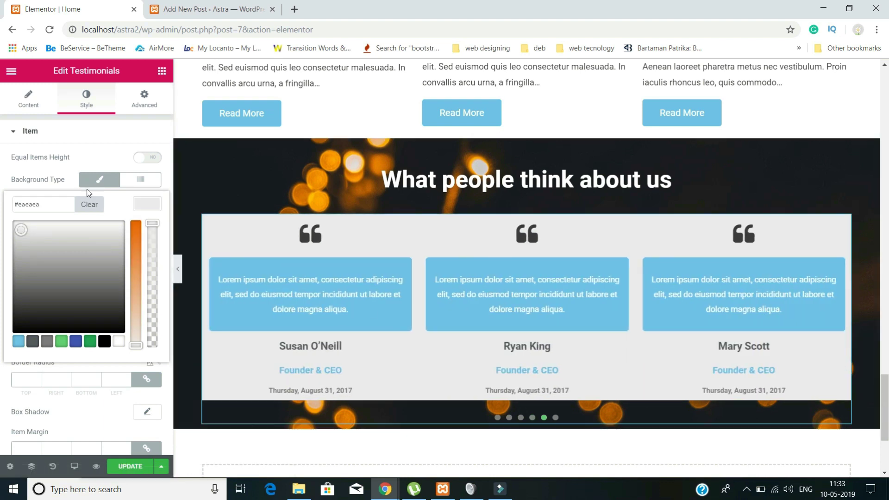
pyautogui.click(88, 206)
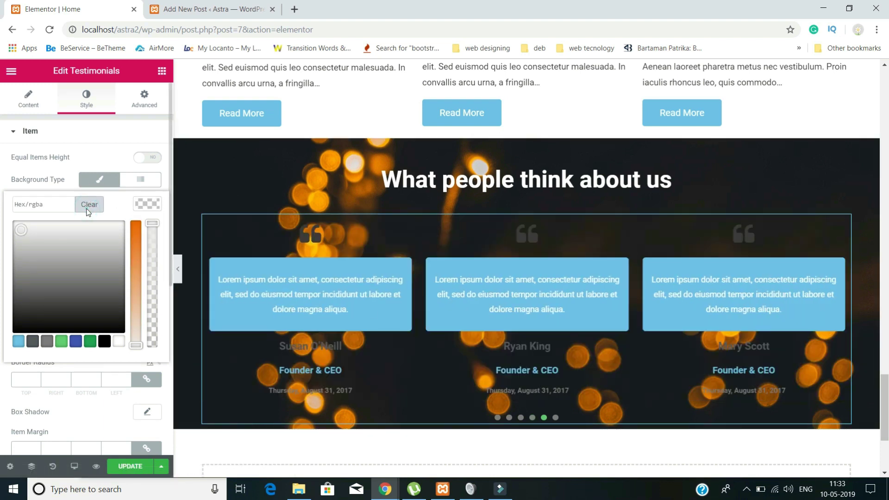
pyautogui.scroll(-6, 133, 278)
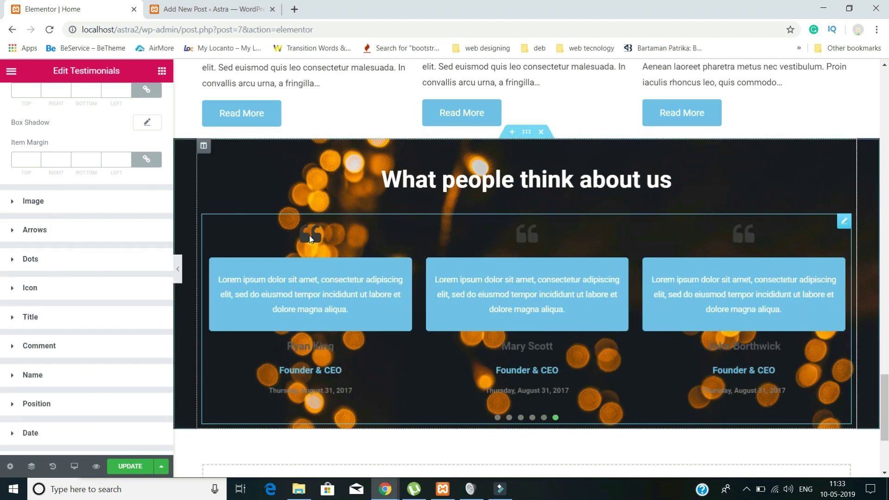
# - Set the quote icon colour to white (#ffffff)
pyautogui.click(23, 288)
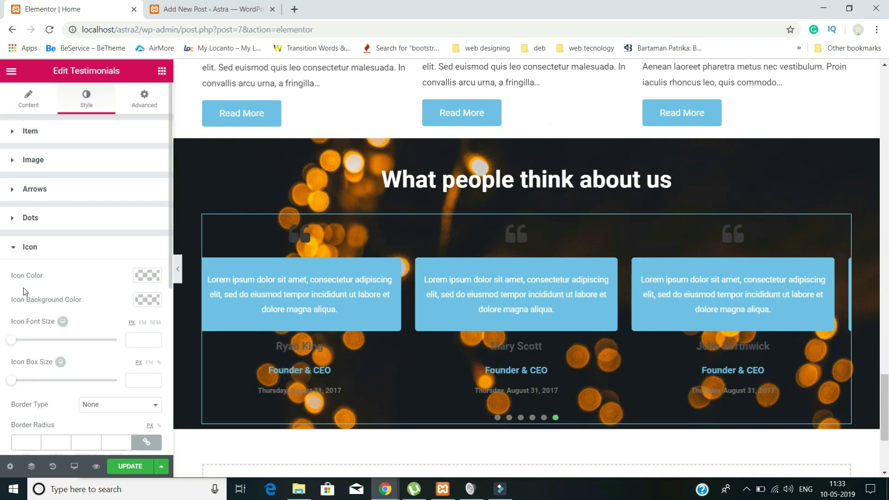
pyautogui.click(147, 275)
pyautogui.moveTo(100, 323)
pyautogui.mouseDown()
pyautogui.moveTo(60, 308)
pyautogui.moveTo(91, 288)
pyautogui.moveTo(2, 274)
pyautogui.mouseUp()
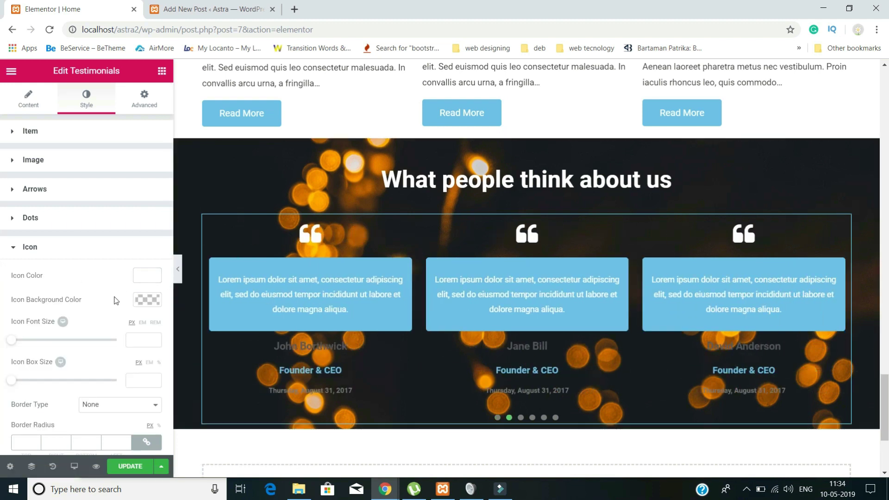
pyautogui.scroll(-2, 107, 308)
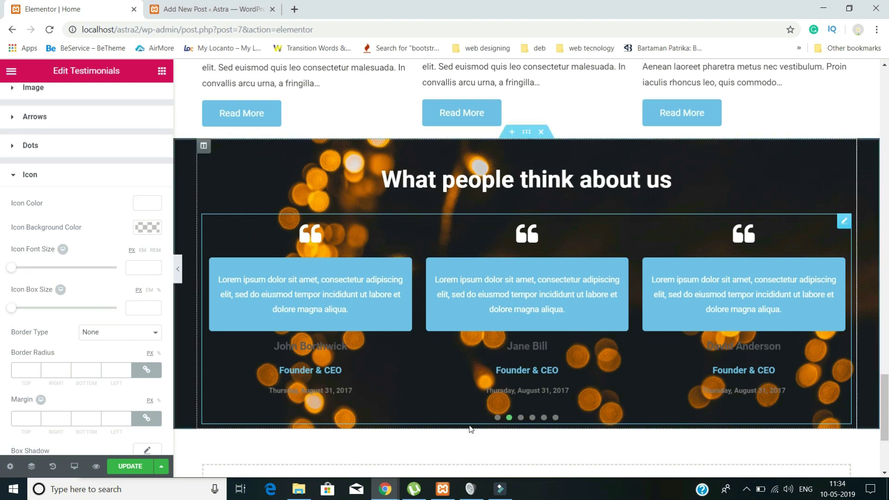
# - Give the carousel's navigation dots a Classic background coloured red #ff0241
pyautogui.click(29, 145)
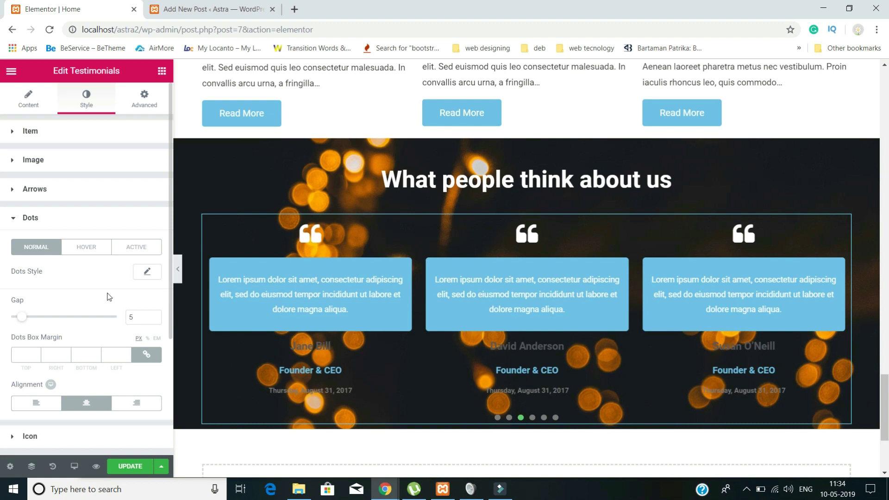
pyautogui.scroll(-2, 101, 294)
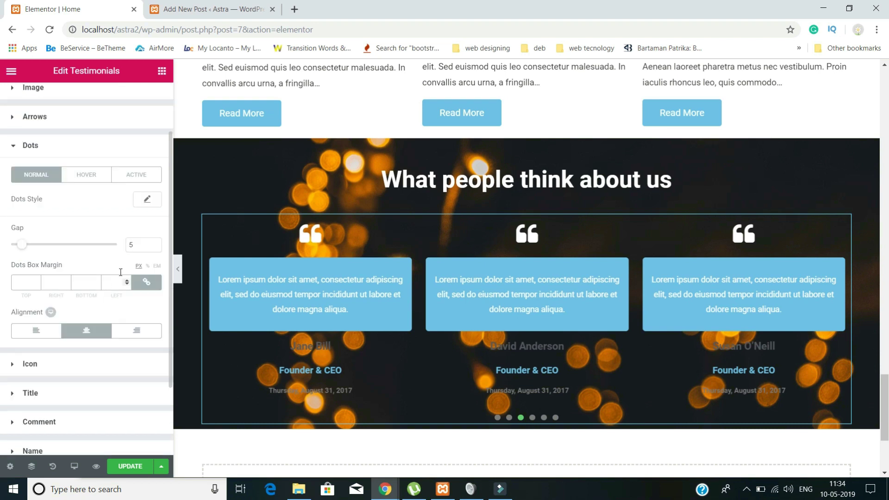
pyautogui.click(149, 200)
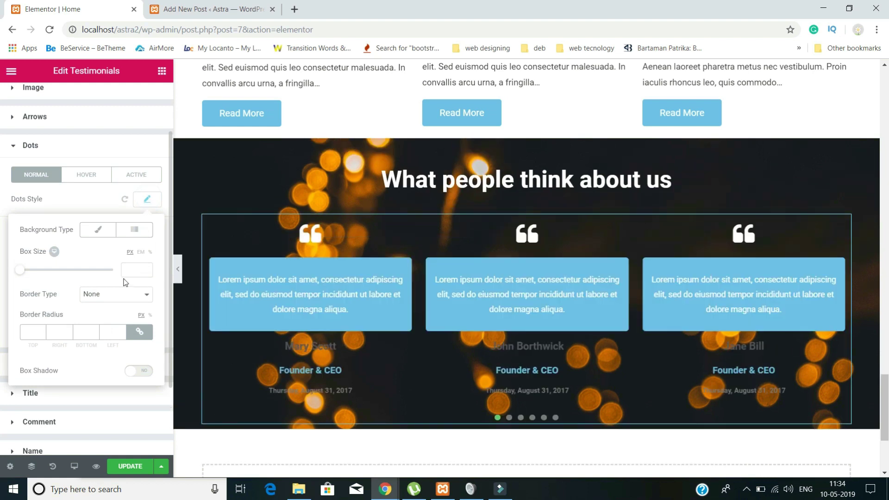
pyautogui.click(101, 231)
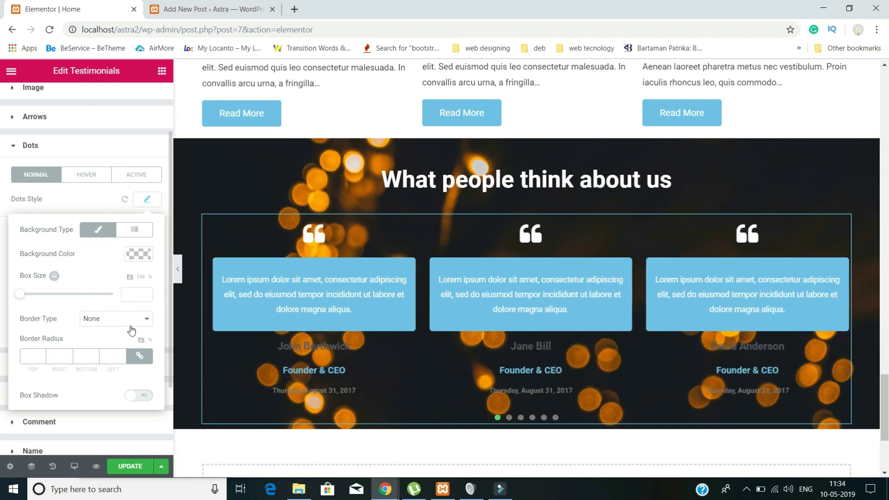
pyautogui.scroll(-2, 134, 328)
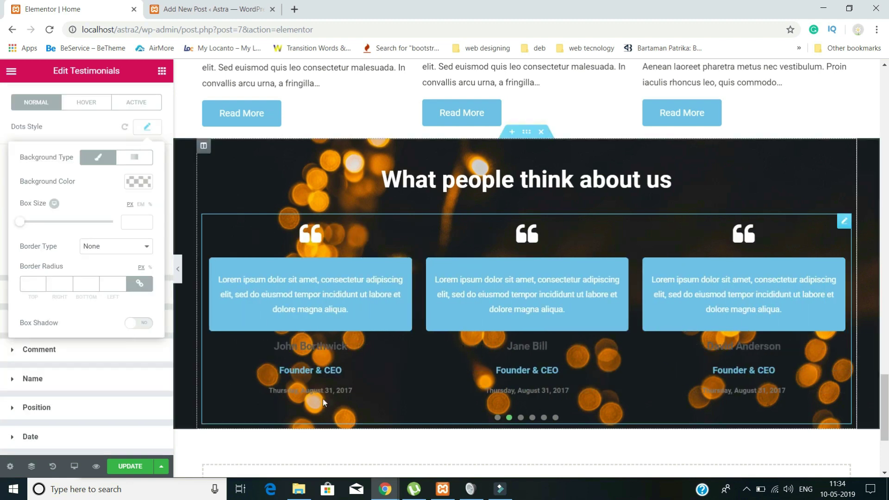
pyautogui.click(132, 182)
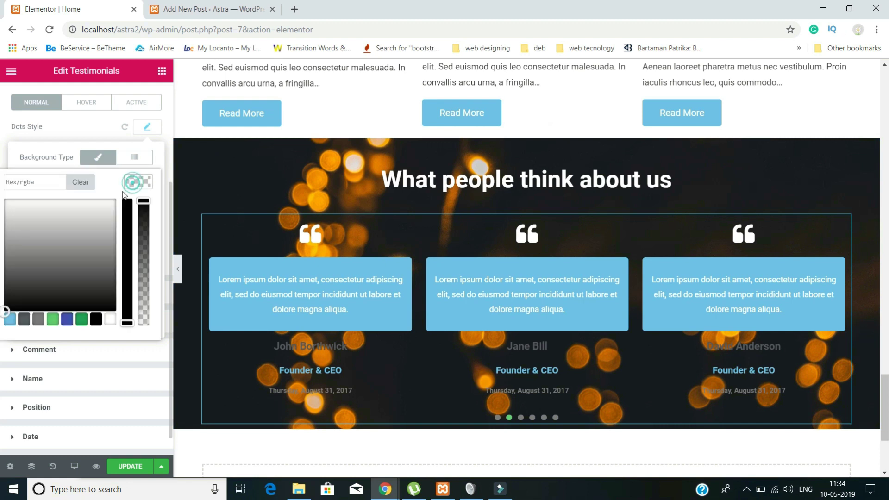
pyautogui.moveTo(74, 223); pyautogui.dragTo(5, 181)
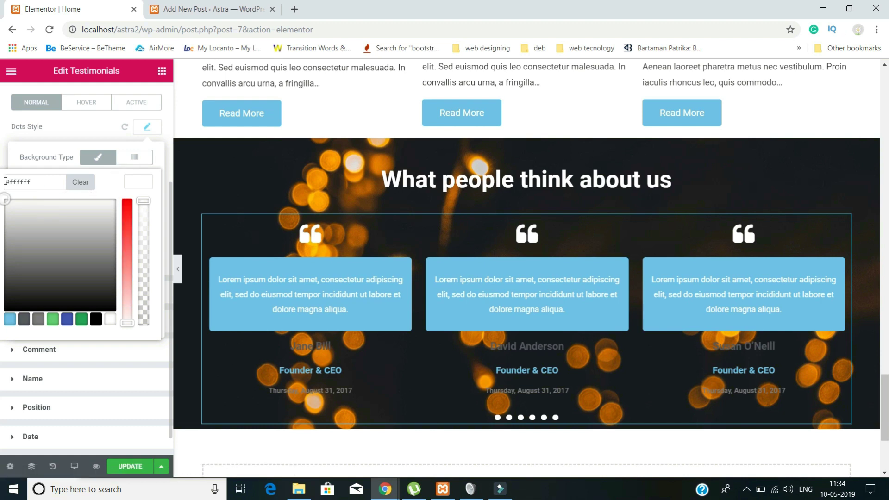
pyautogui.click(123, 207)
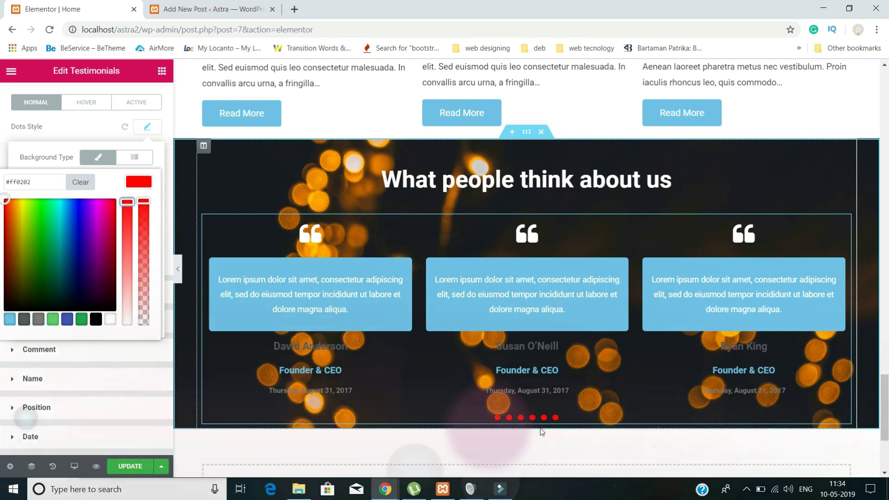
pyautogui.moveTo(6, 200); pyautogui.dragTo(111, 199)
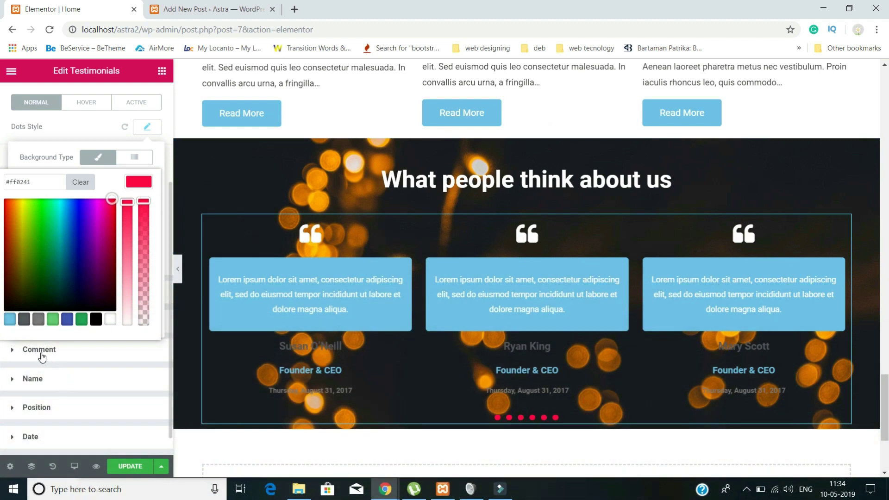
pyautogui.click(40, 350)
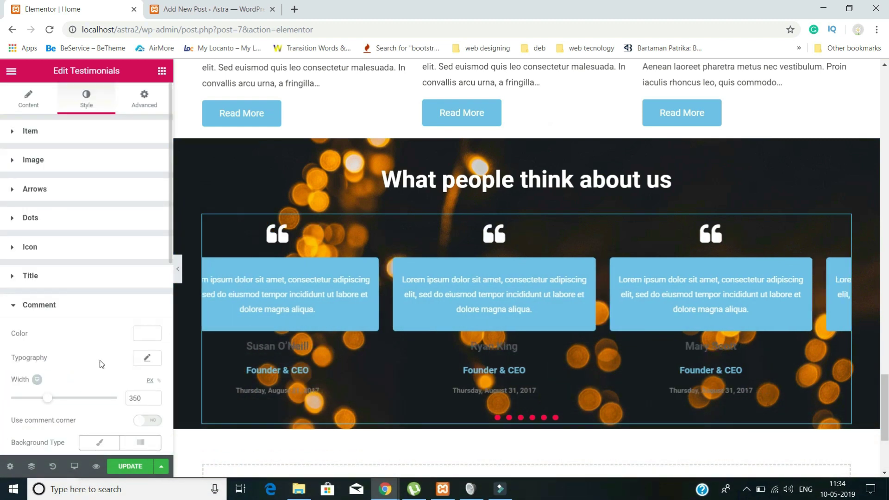
# - Give the comment boxes a Classic background and deepen its colour to red #ff003f
pyautogui.scroll(-2, 81, 362)
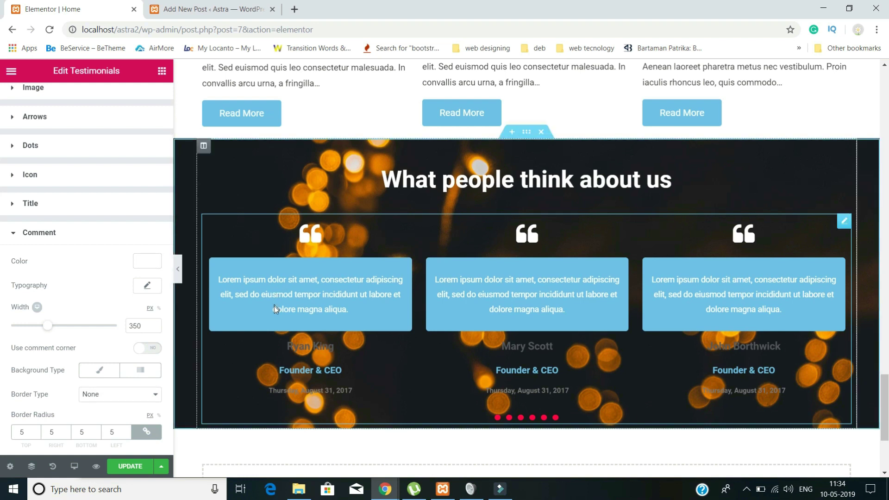
pyautogui.scroll(-2, 82, 338)
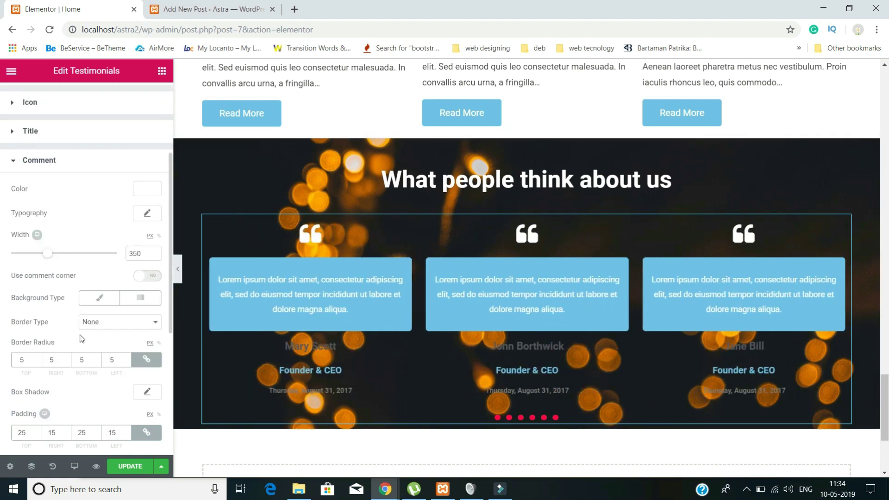
pyautogui.click(101, 303)
pyautogui.click(148, 322)
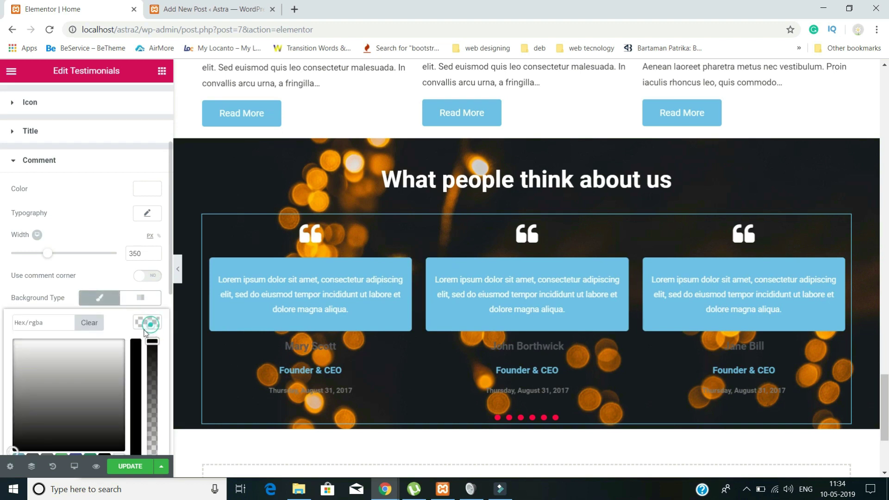
pyautogui.moveTo(65, 357); pyautogui.dragTo(24, 341)
pyautogui.scroll(-6, 97, 189)
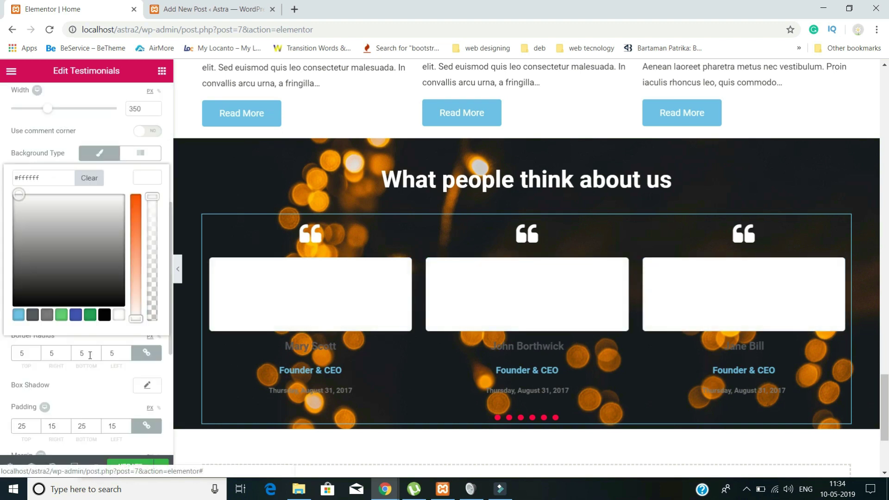
pyautogui.click(56, 173)
pyautogui.scroll(2, 69, 178)
pyautogui.moveTo(82, 179); pyautogui.dragTo(133, 111)
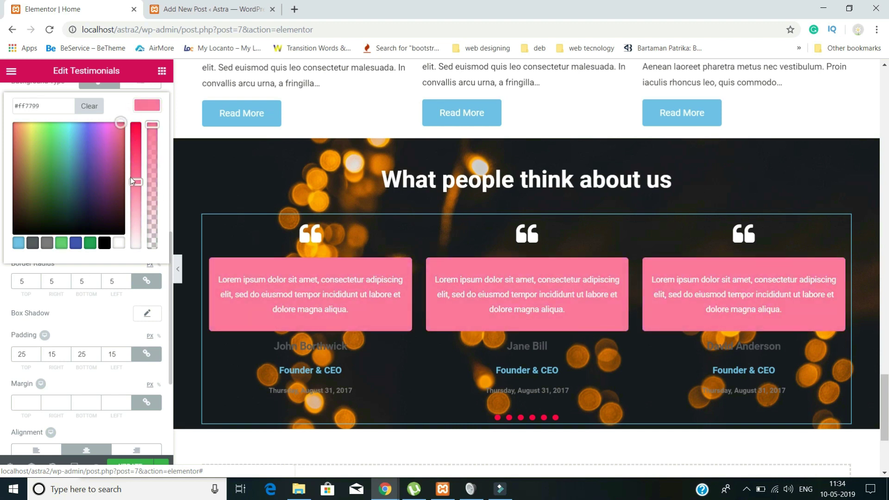
pyautogui.moveTo(134, 178); pyautogui.dragTo(137, 118)
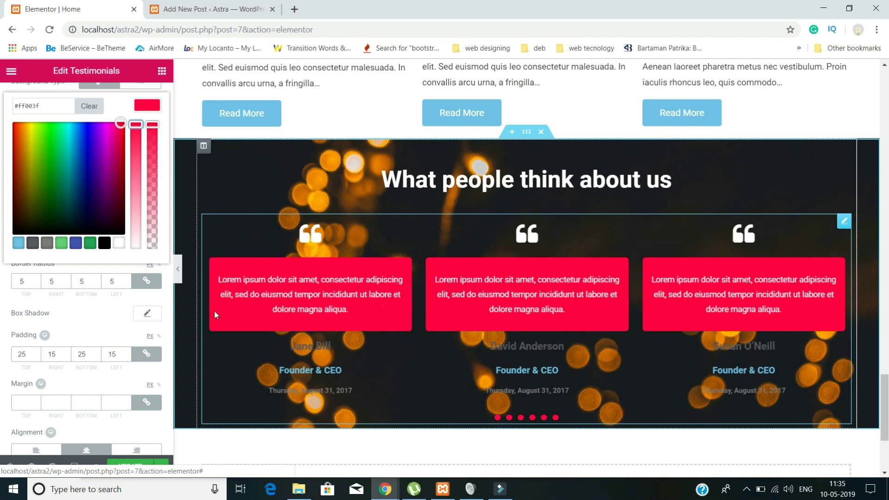
pyautogui.scroll(-3, 74, 325)
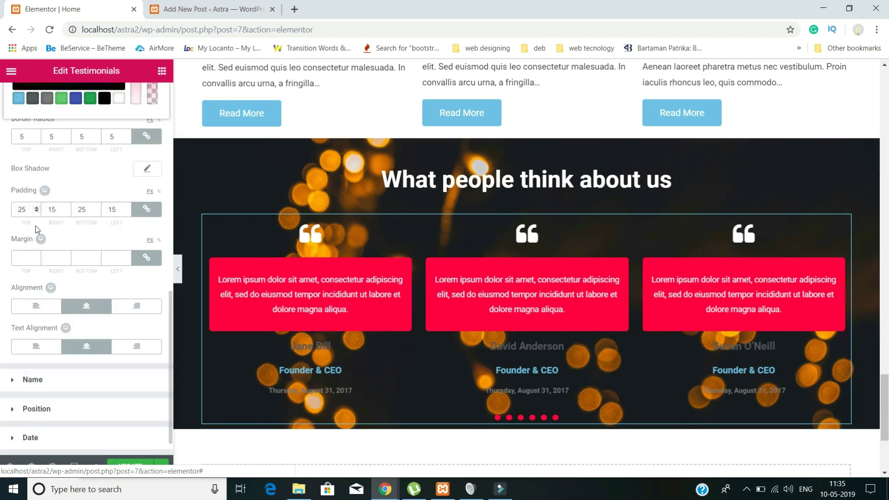
pyautogui.scroll(3, 126, 264)
pyautogui.scroll(-2, 126, 264)
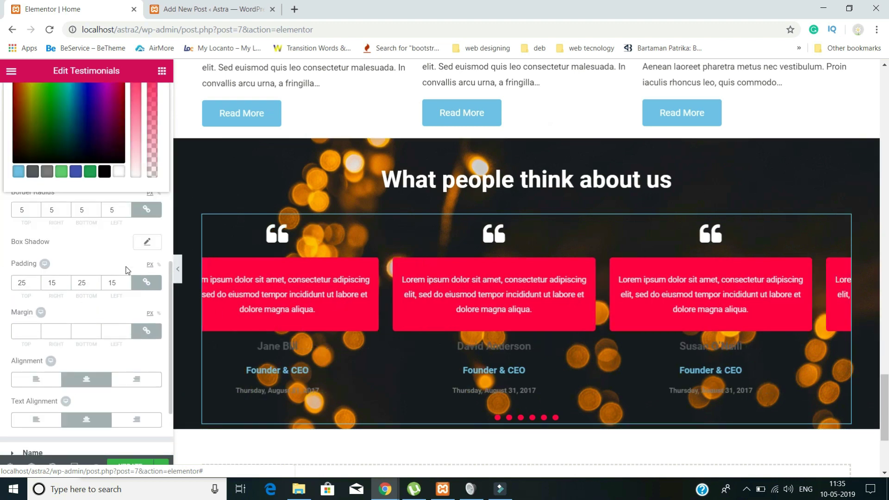
pyautogui.scroll(-2, 124, 329)
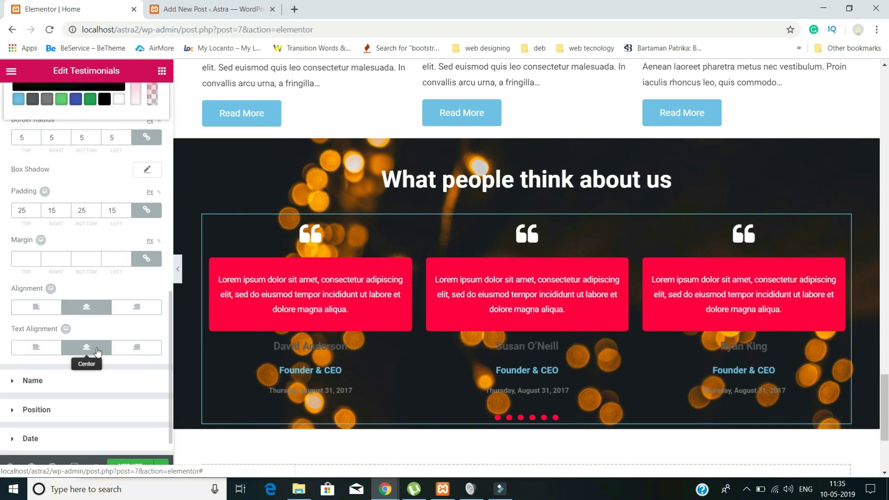
pyautogui.scroll(-1, 97, 356)
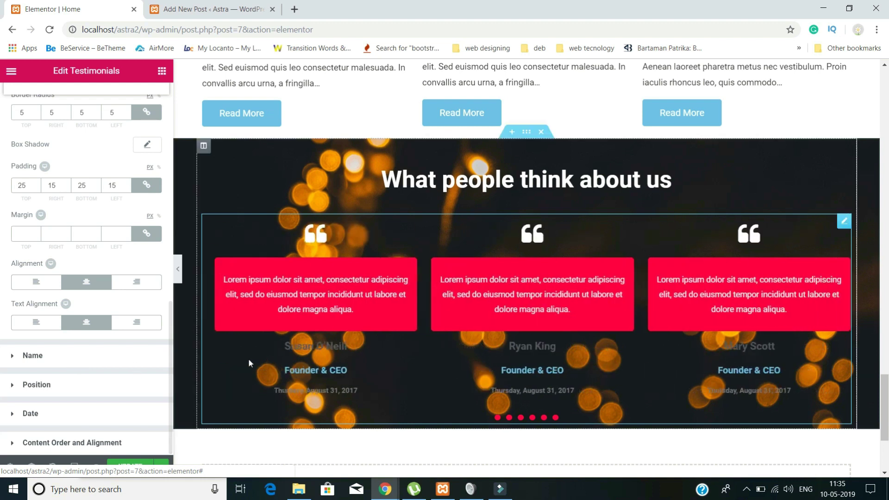
# - Set the testimonial name colour to white
pyautogui.click(39, 364)
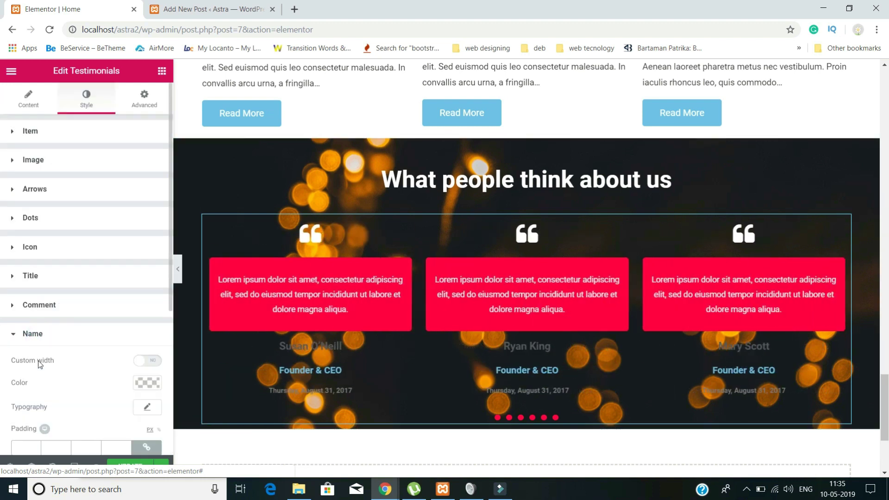
pyautogui.scroll(-3, 95, 368)
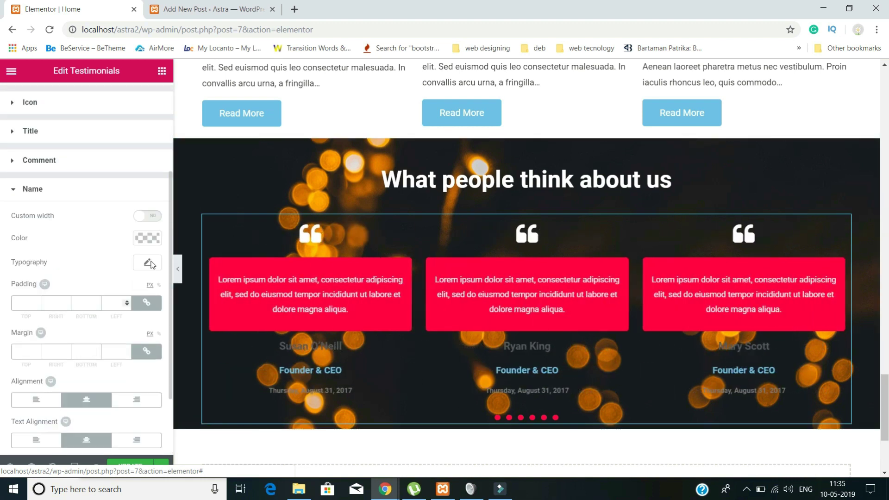
pyautogui.click(149, 239)
pyautogui.click(77, 296)
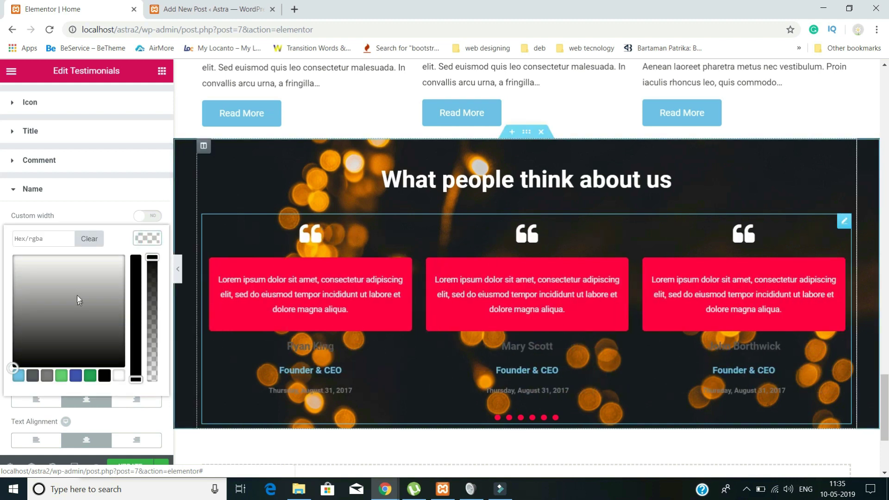
pyautogui.moveTo(73, 293); pyautogui.dragTo(30, 262)
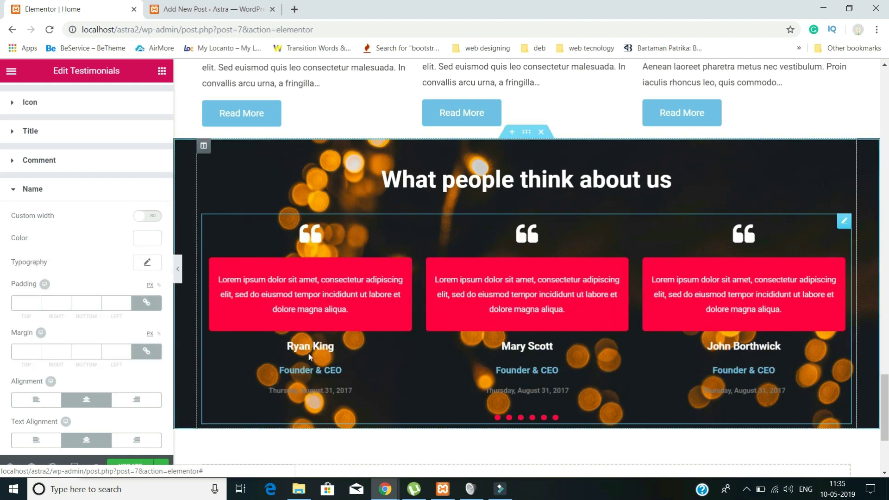
pyautogui.scroll(-2, 155, 384)
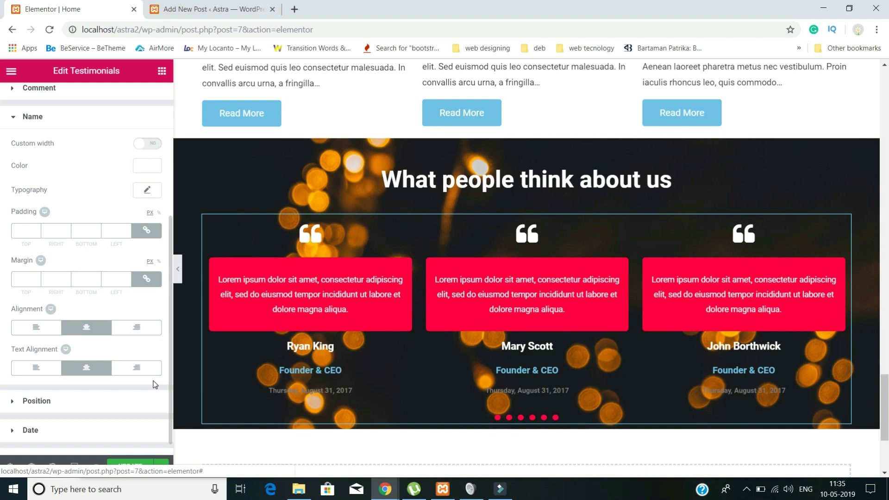
pyautogui.scroll(-1, 84, 399)
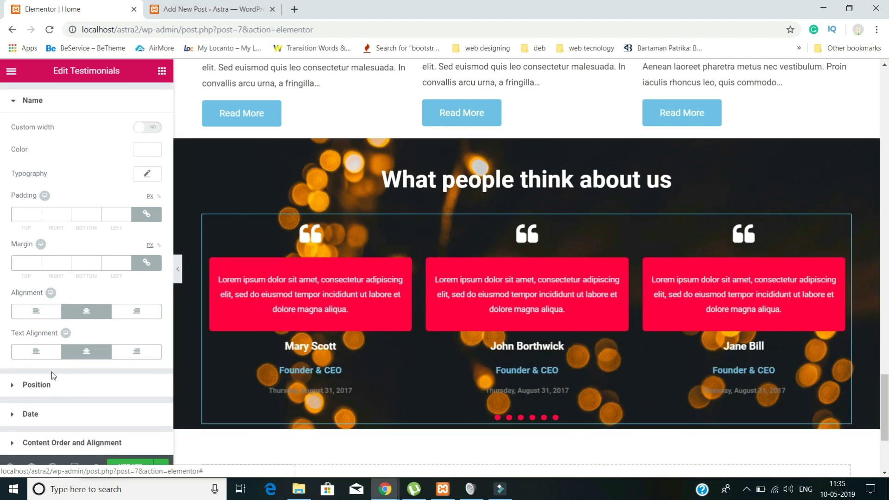
# - Set the Founder & CEO position titles to red
pyautogui.click(35, 384)
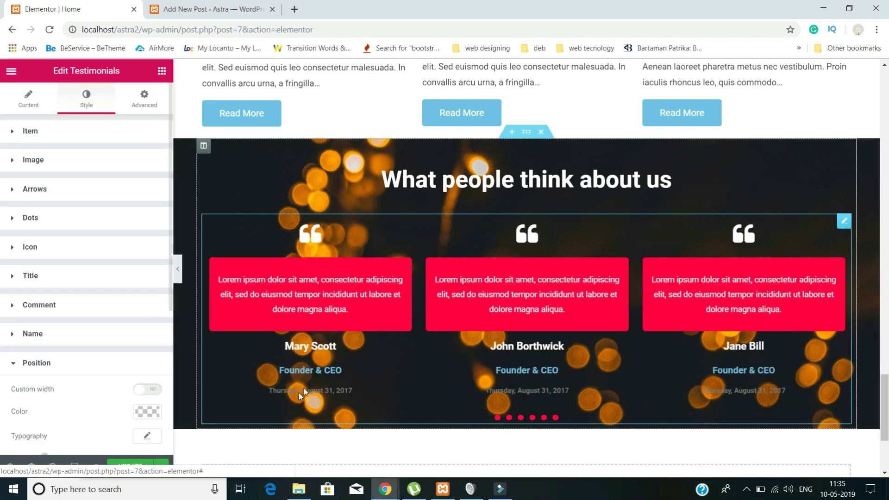
pyautogui.scroll(-2, 139, 384)
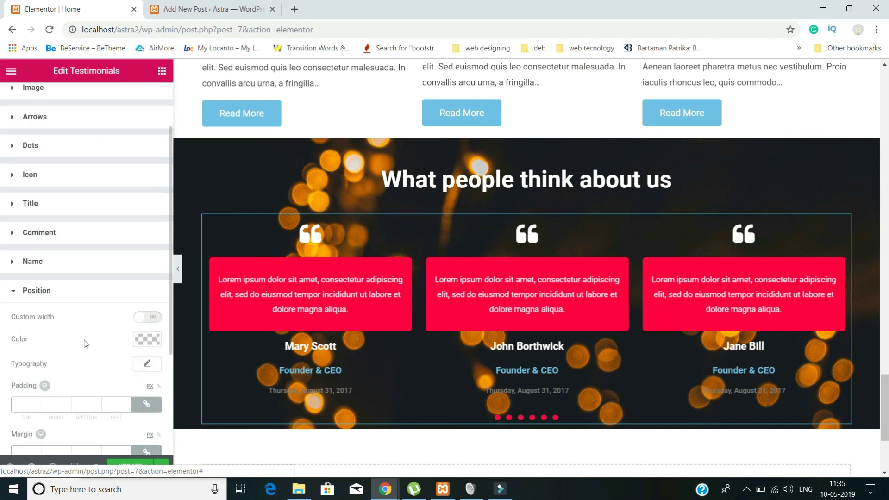
pyautogui.click(147, 339)
pyautogui.moveTo(86, 368); pyautogui.dragTo(19, 326)
pyautogui.moveTo(119, 373); pyautogui.dragTo(121, 355)
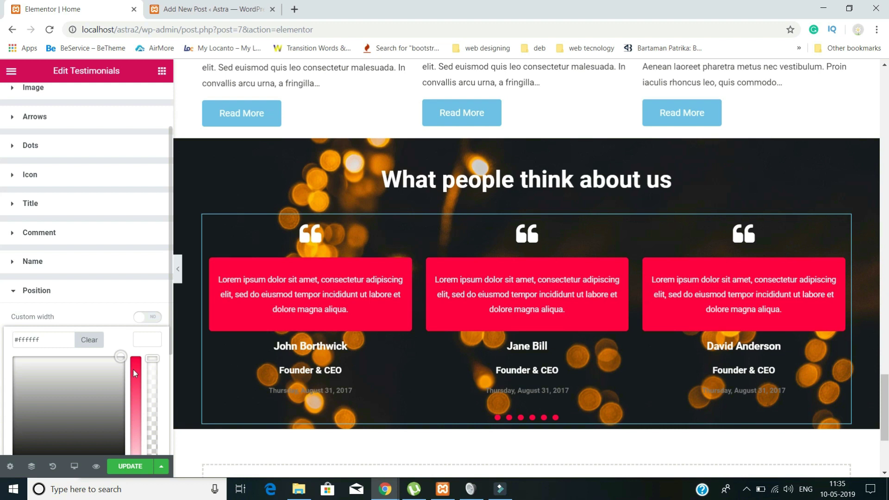
pyautogui.click(135, 373)
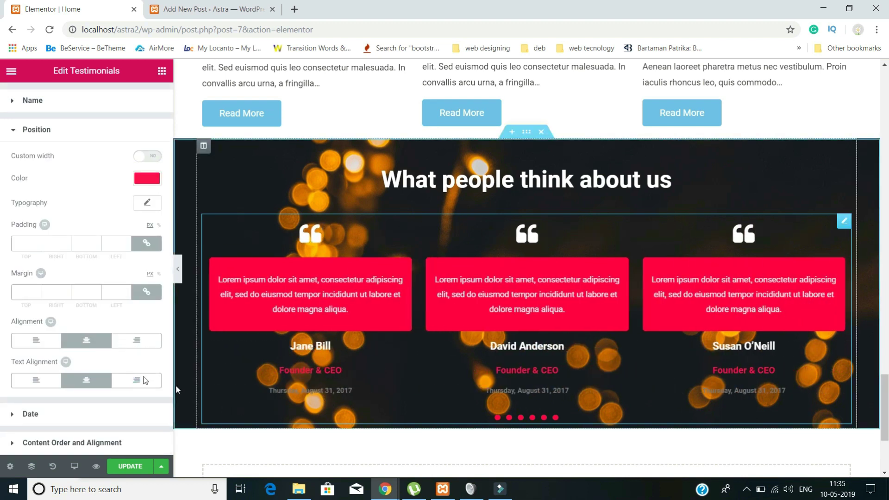
# - Set the testimonial date colour to white
pyautogui.click(29, 413)
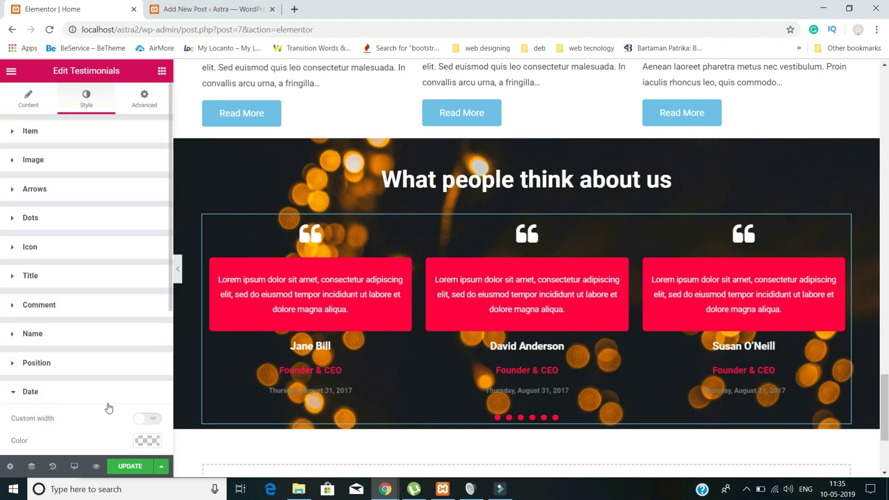
pyautogui.scroll(-2, 117, 348)
pyautogui.click(147, 368)
pyautogui.click(5, 371)
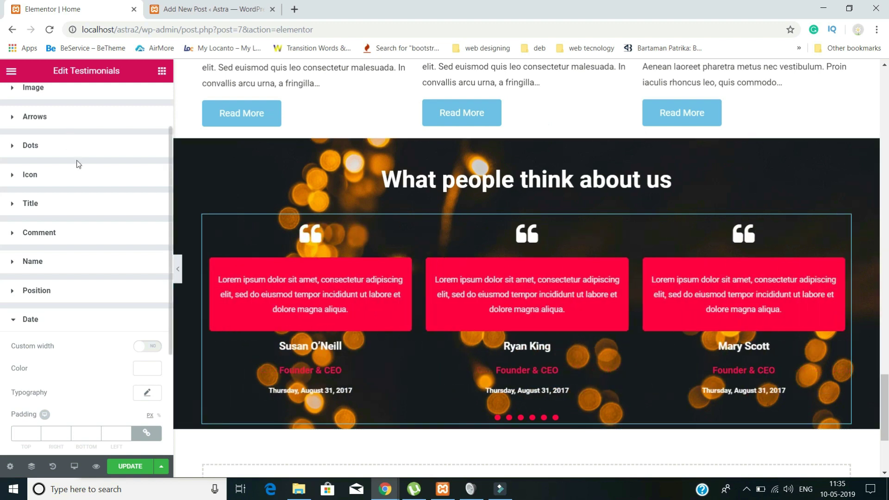
pyautogui.scroll(2, 78, 164)
# - Give the testimonials unlinked padding of 20 top and 20 bottom
pyautogui.click(139, 98)
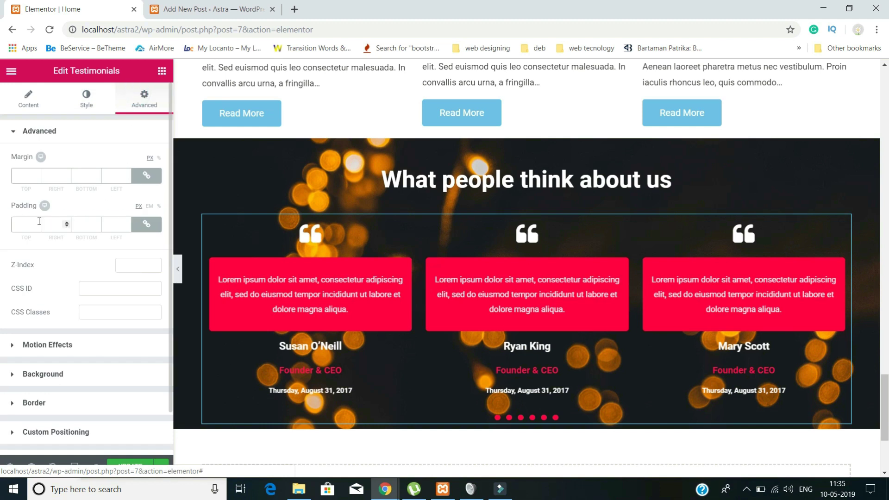
pyautogui.click(147, 225)
pyautogui.doubleClick(14, 225)
pyautogui.write('20')
pyautogui.doubleClick(84, 225)
pyautogui.write('20')
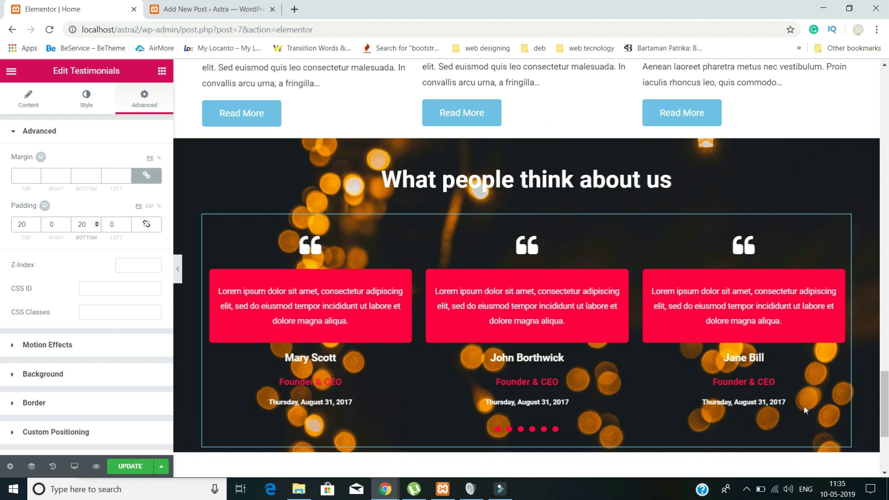
pyautogui.scroll(-3, 714, 348)
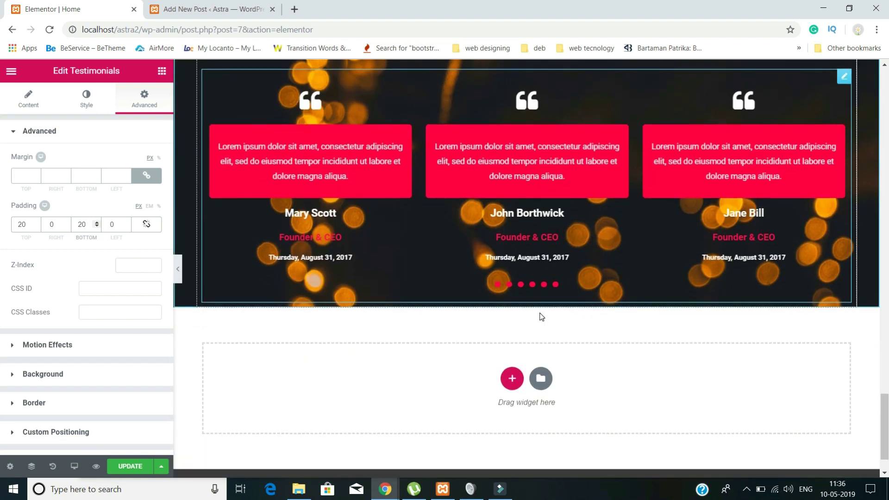
pyautogui.scroll(-1, 542, 316)
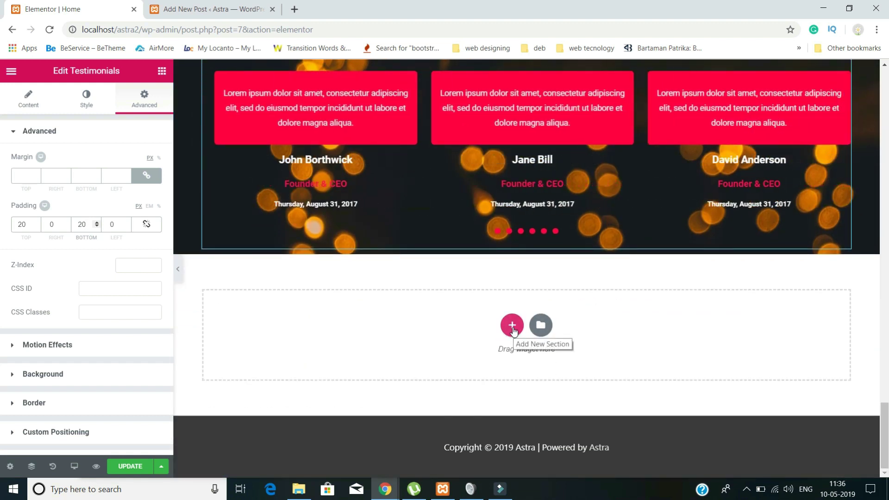
# - Add one-column sections below the testimonials, then delete the extra empty one
pyautogui.click(512, 326)
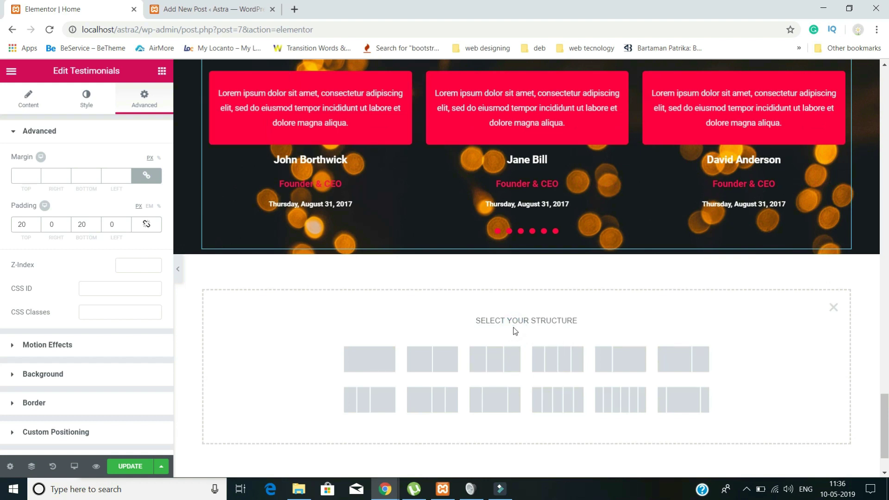
pyautogui.click(385, 355)
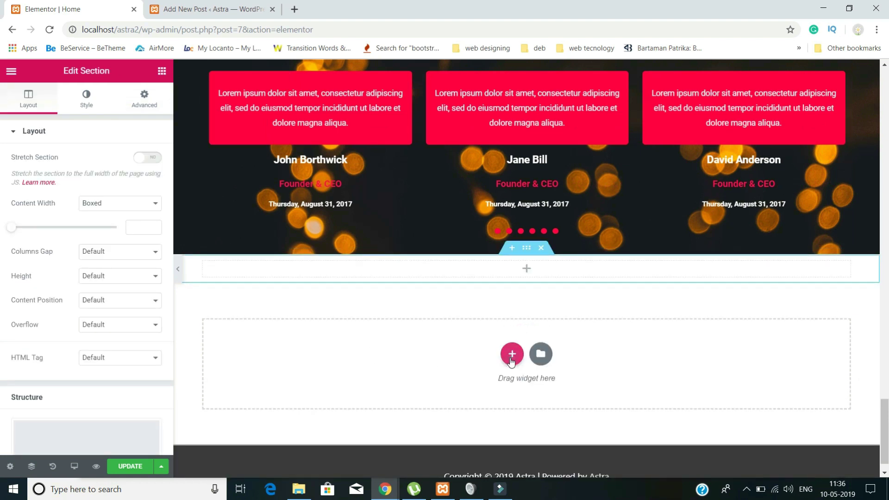
pyautogui.click(512, 354)
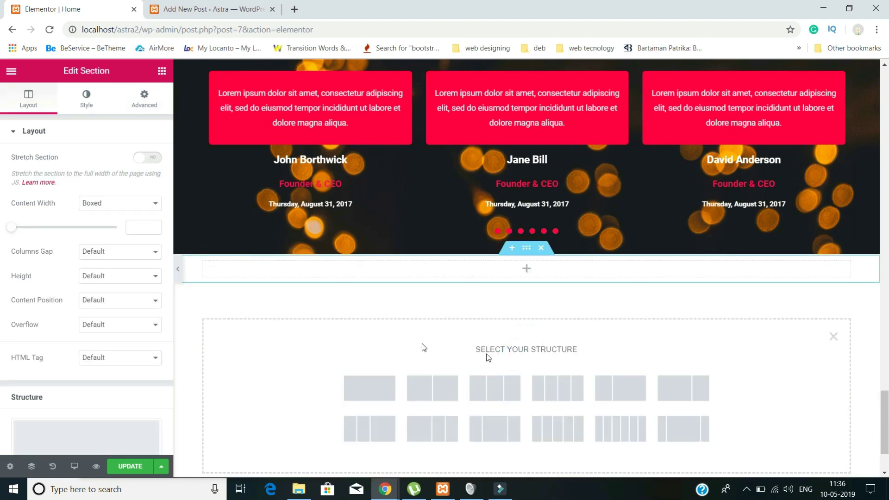
pyautogui.click(382, 391)
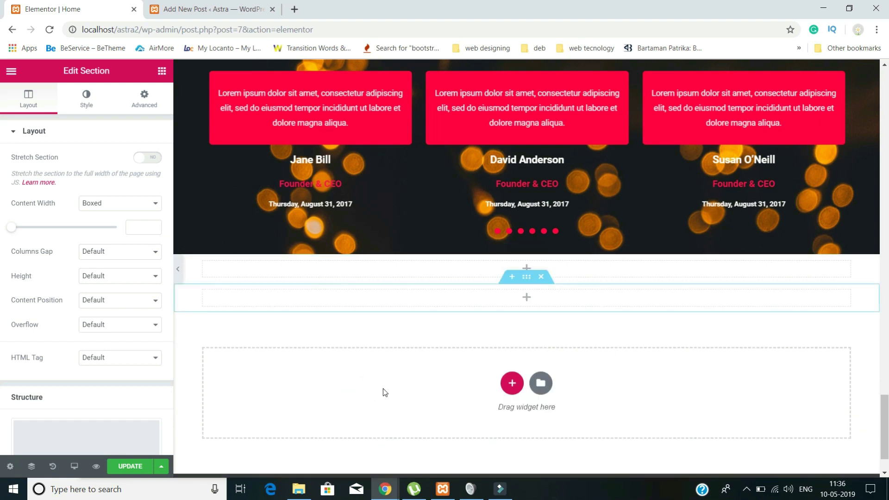
pyautogui.click(511, 384)
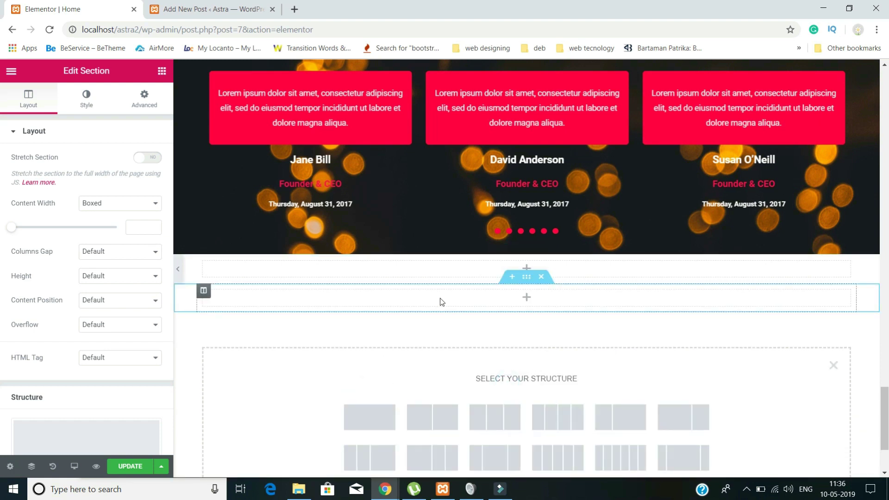
pyautogui.click(527, 303)
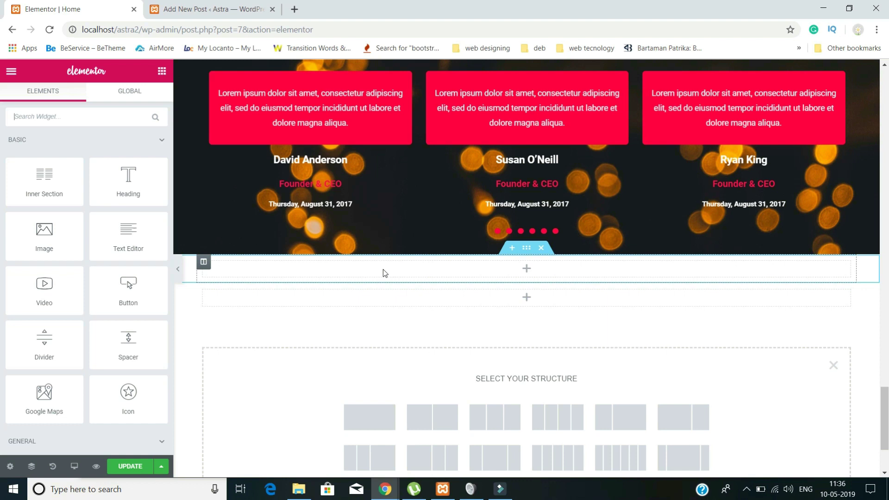
pyautogui.rightClick(491, 275)
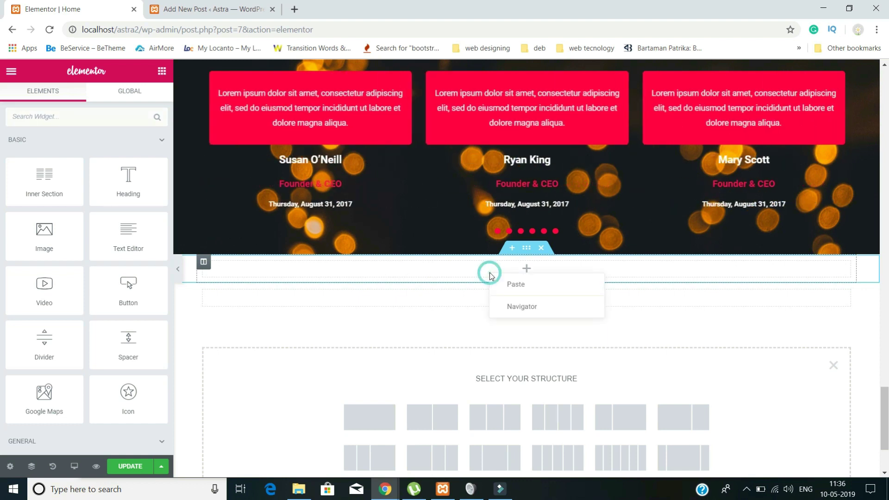
pyautogui.click(541, 249)
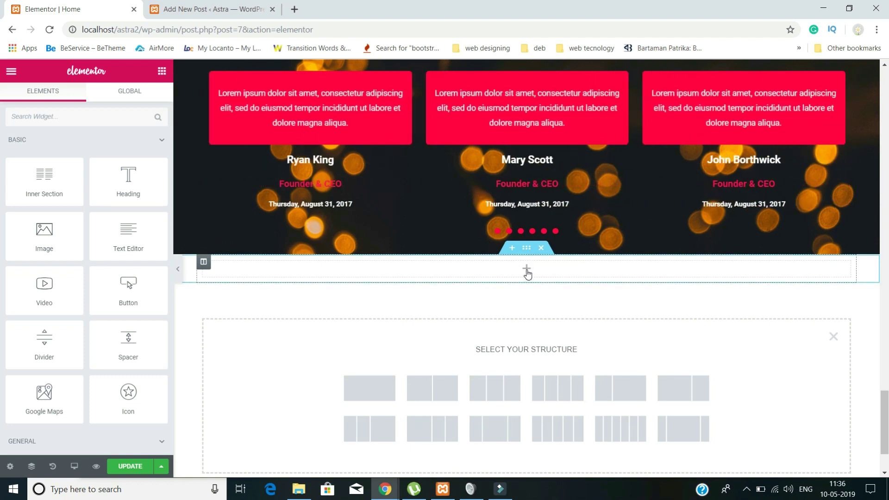
# - Drop a Heading into the new section, retitle it 'Contact Us' and centre it
pyautogui.moveTo(126, 194); pyautogui.dragTo(463, 280)
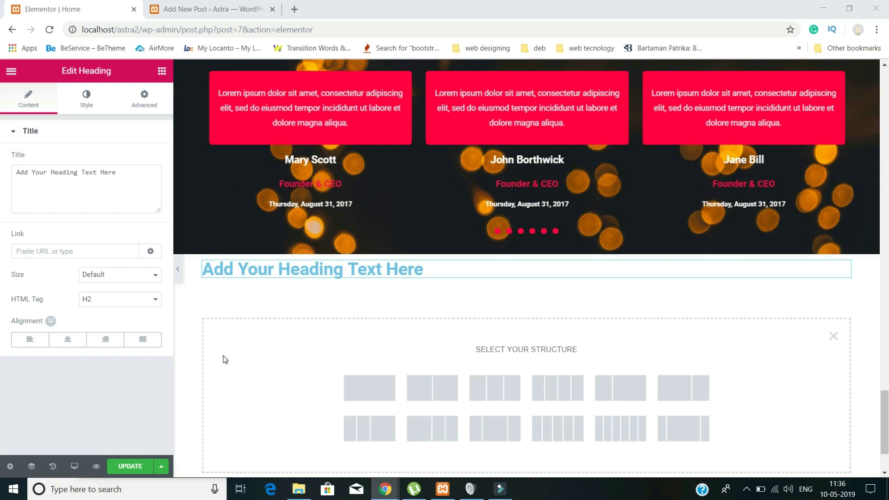
pyautogui.moveTo(135, 174); pyautogui.dragTo(2, 158)
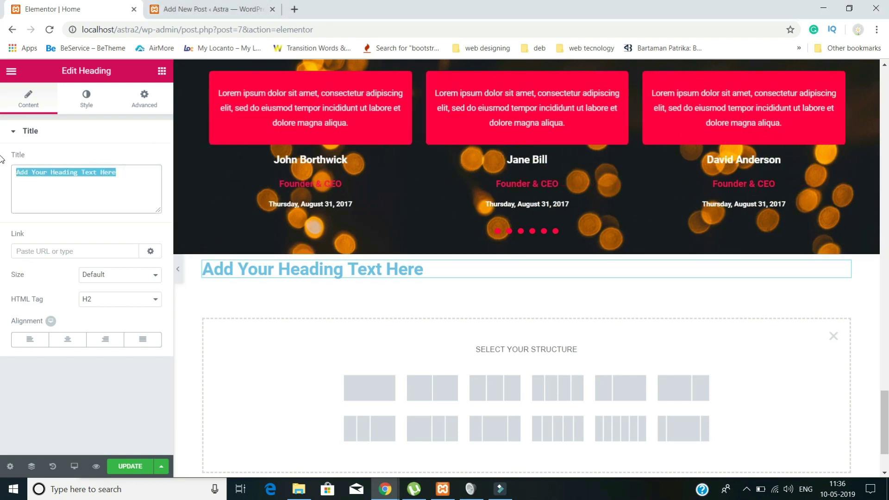
pyautogui.press('End')
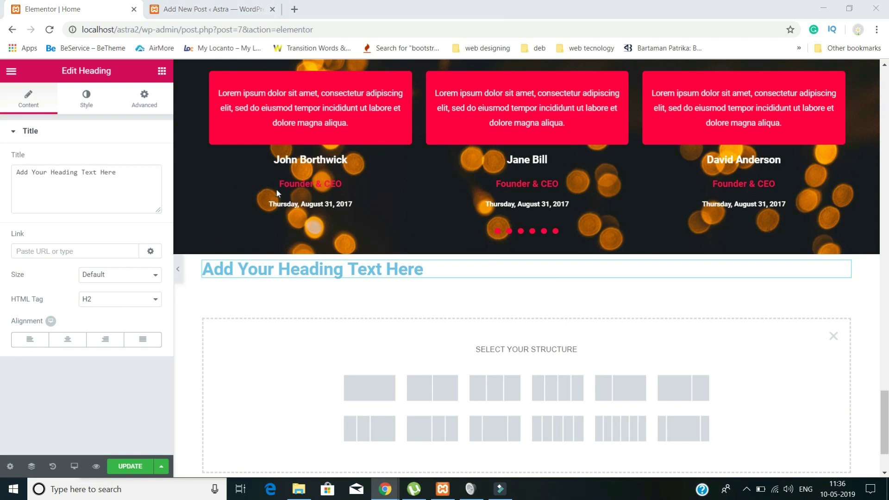
pyautogui.moveTo(126, 173); pyautogui.dragTo(3, 166)
pyautogui.write('Contact Us')
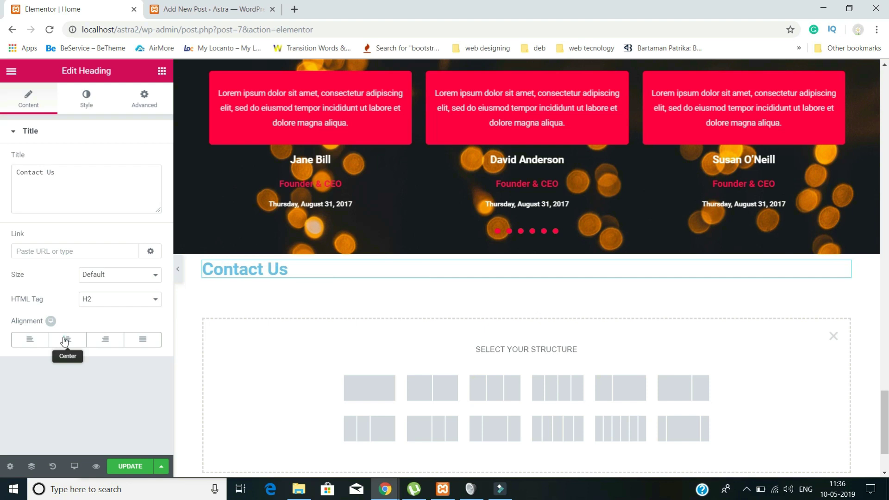
pyautogui.click(63, 340)
# - Set the Contact Us heading's font size to 40 and its colour to bright red #ff003f
pyautogui.click(86, 100)
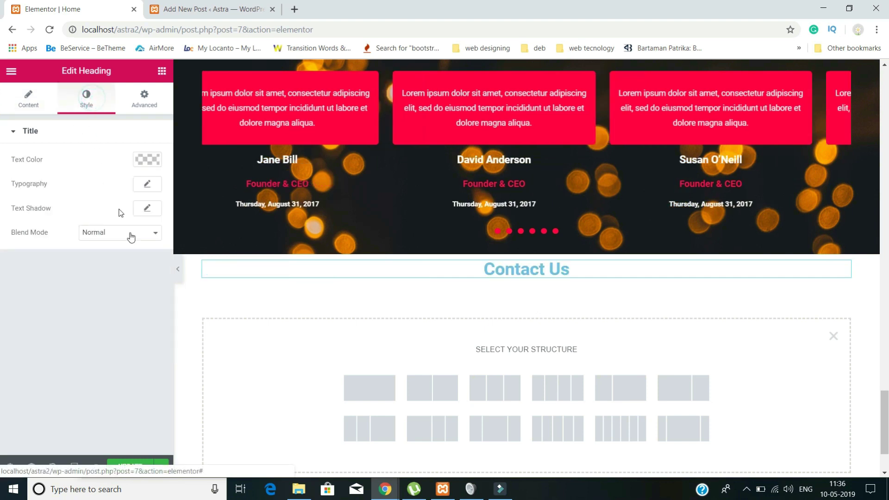
pyautogui.click(148, 183)
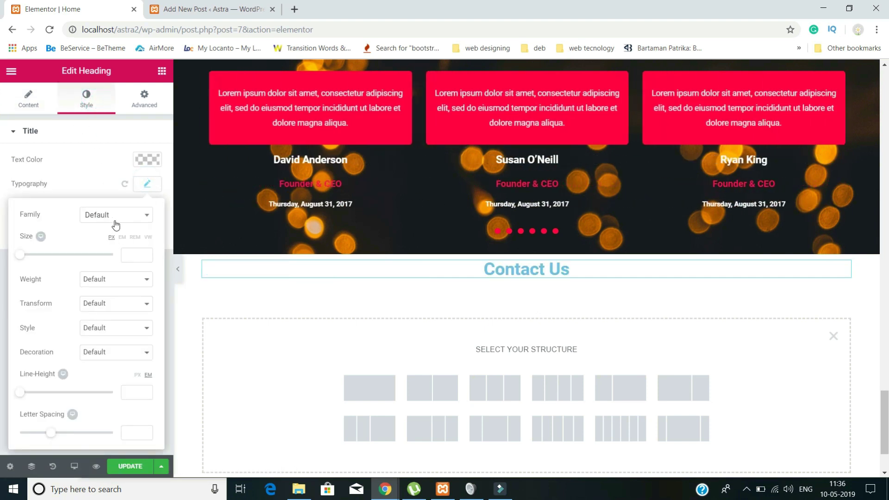
pyautogui.click(137, 256)
pyautogui.write('40')
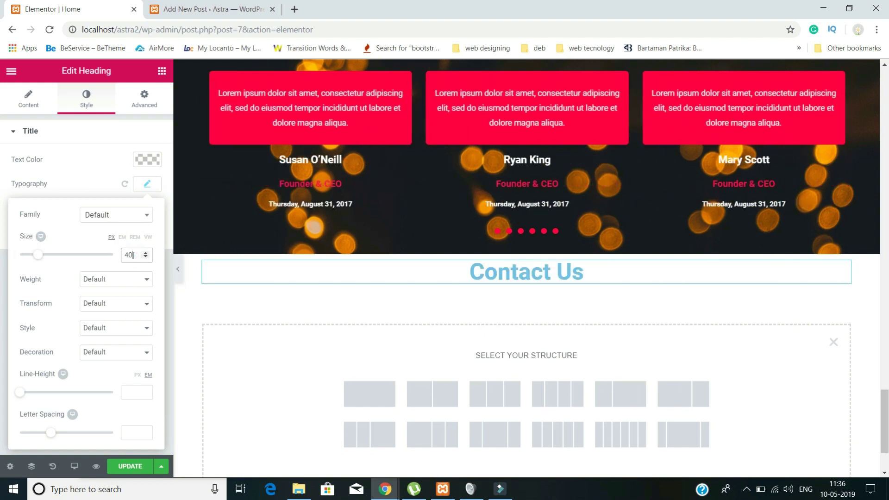
pyautogui.click(147, 160)
pyautogui.click(72, 296)
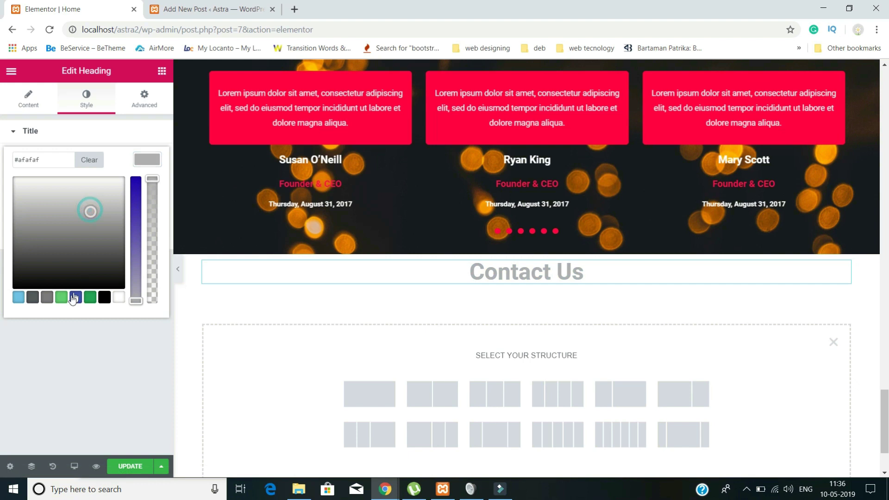
pyautogui.click(120, 177)
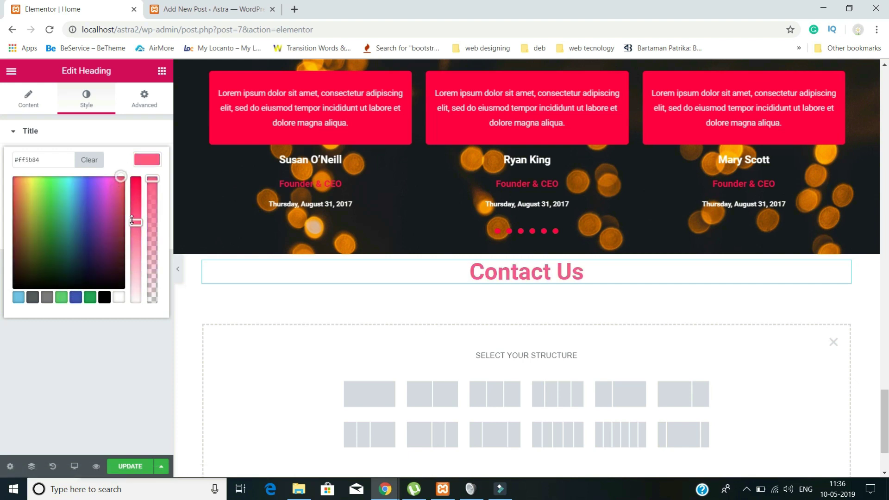
pyautogui.moveTo(132, 220); pyautogui.dragTo(136, 179)
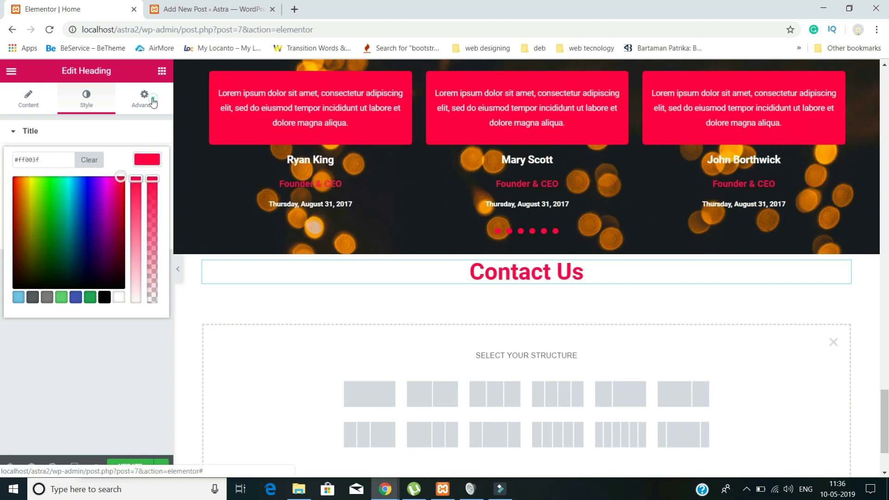
# - Unlink the heading's margins and give it a 40 px top margin
pyautogui.click(144, 98)
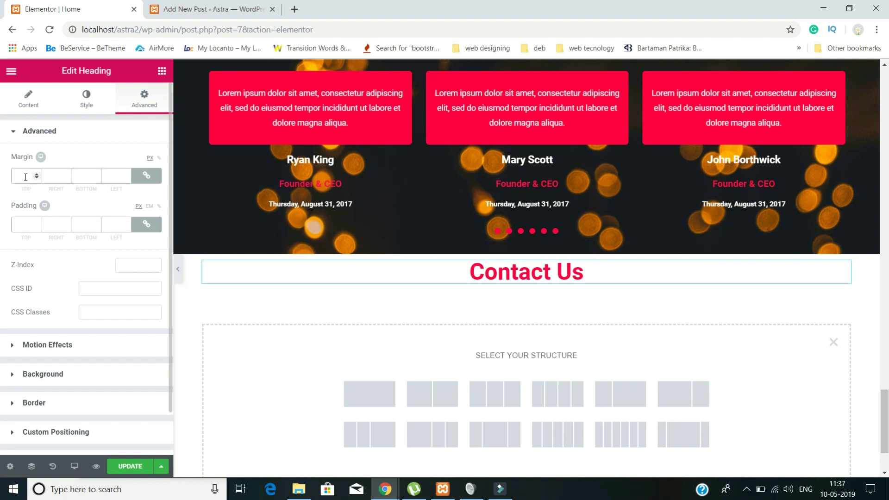
pyautogui.click(25, 177)
pyautogui.click(146, 175)
pyautogui.click(26, 176)
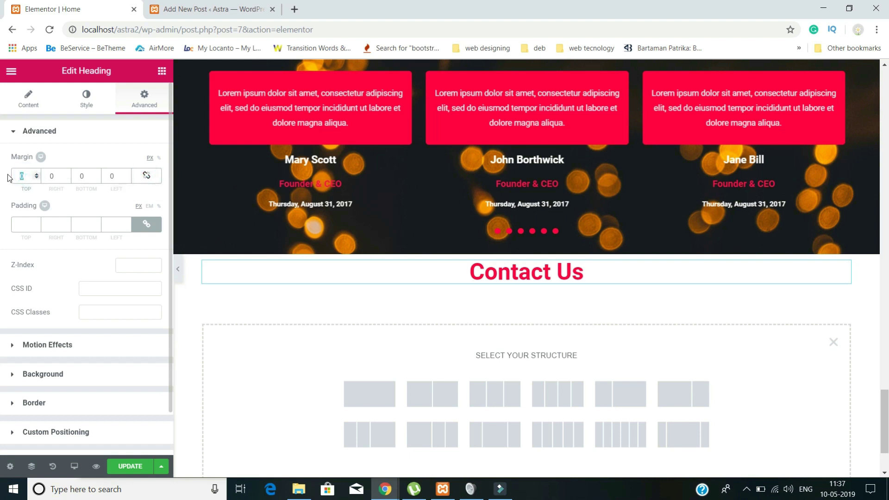
pyautogui.write('40')
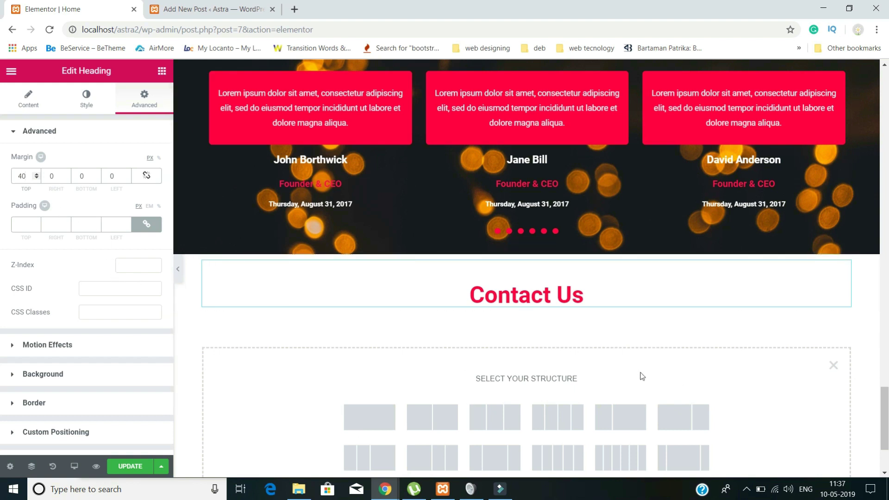
pyautogui.click(10, 70)
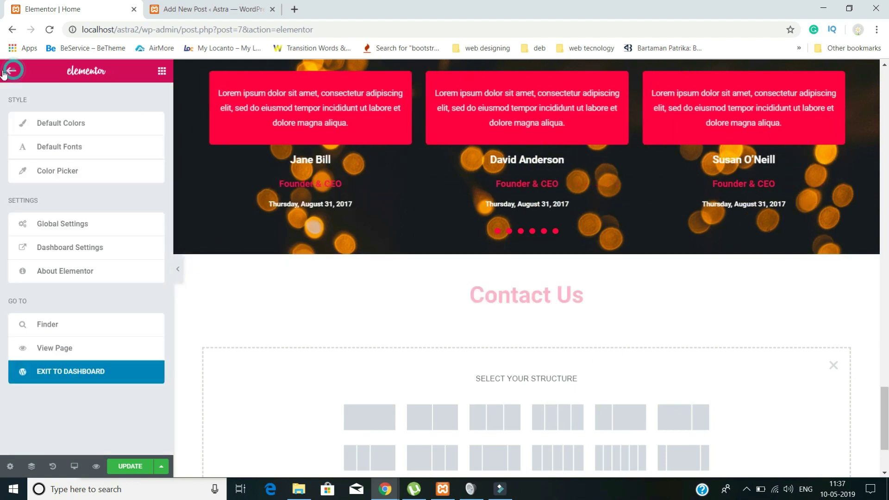
# - Cancel leaving the editor and return to Elementor's widget list to place an inner section
pyautogui.click(12, 31)
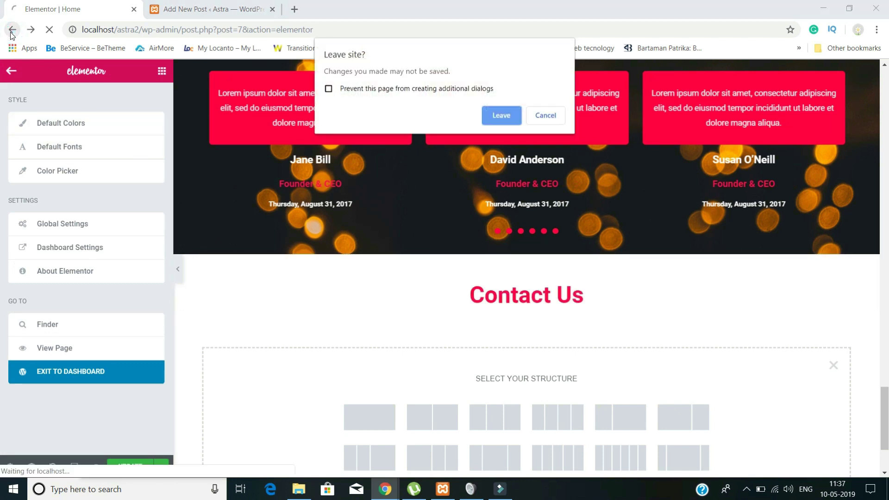
pyautogui.click(545, 116)
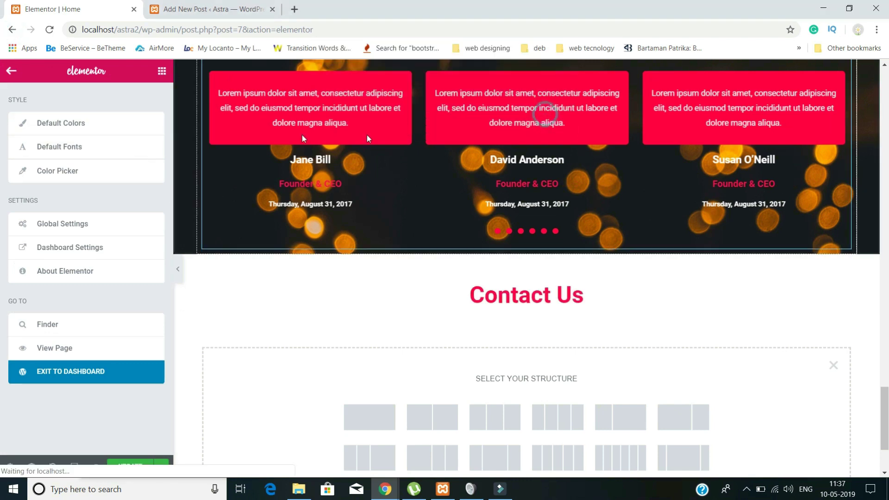
pyautogui.click(11, 72)
pyautogui.moveTo(56, 192); pyautogui.dragTo(508, 318)
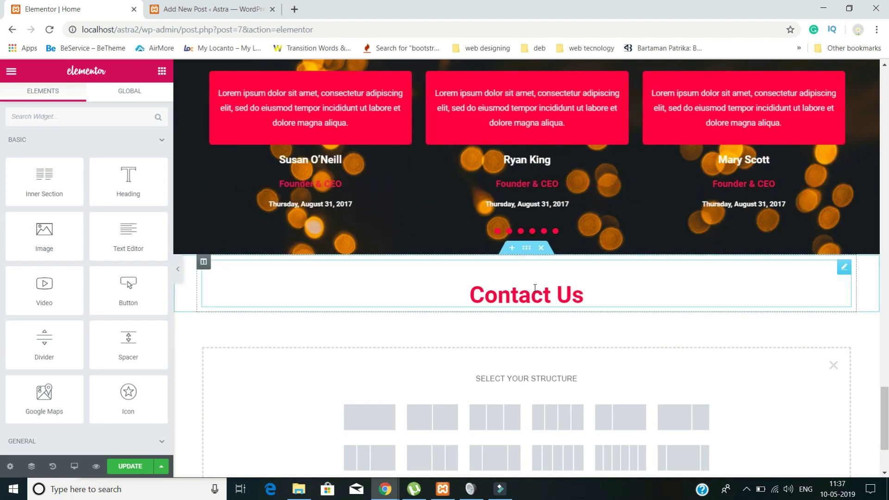
# - Drop a two-column inner section below Contact Us and put a Google Maps widget in its left column
pyautogui.moveTo(30, 180); pyautogui.dragTo(479, 307)
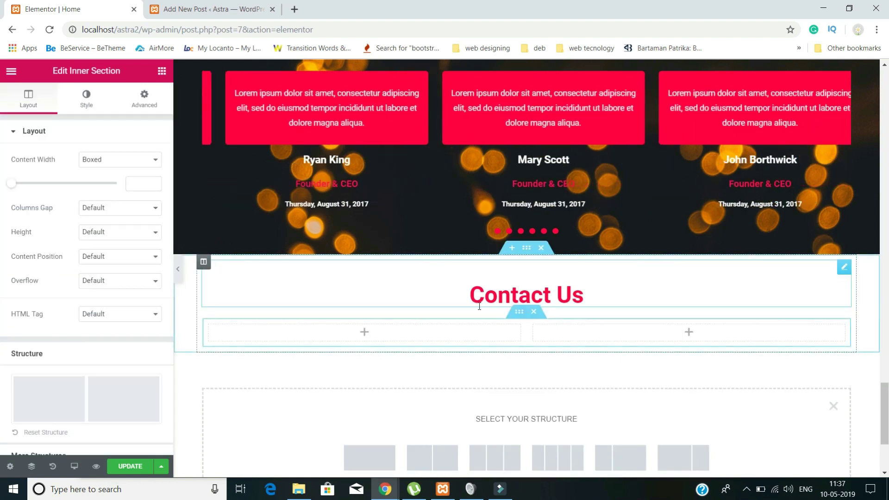
pyautogui.click(367, 335)
pyautogui.click(59, 116)
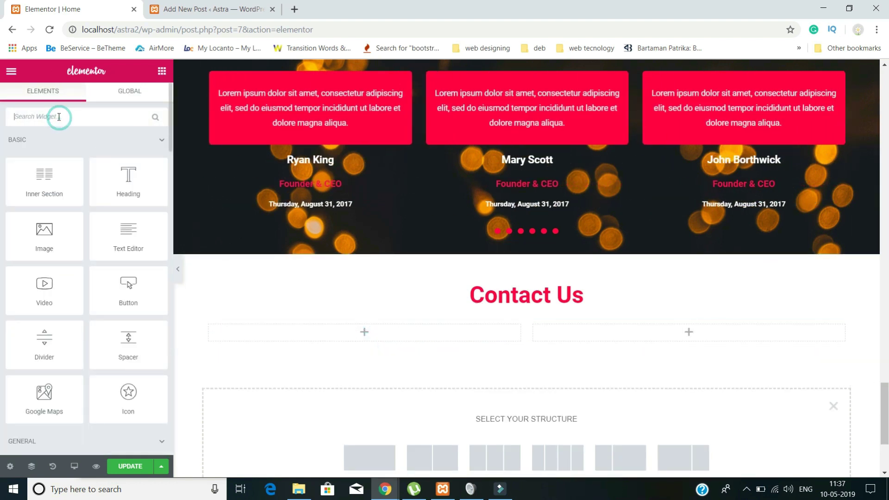
pyautogui.write('goo')
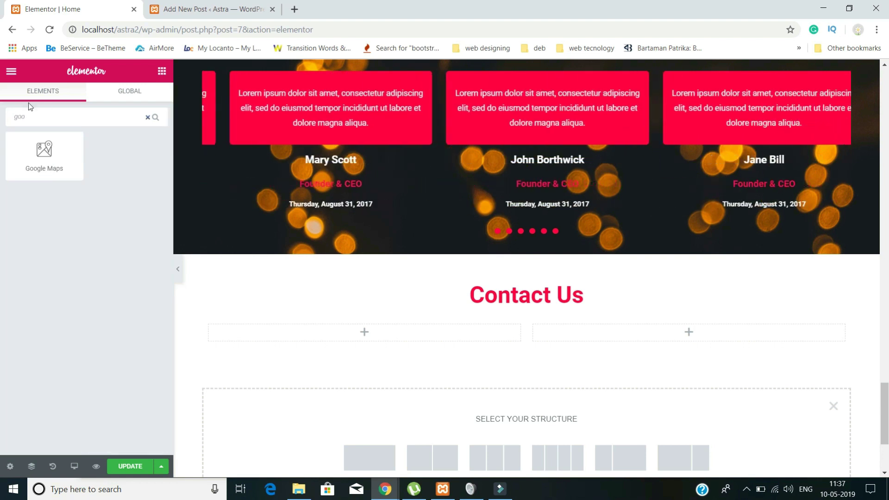
pyautogui.moveTo(30, 150); pyautogui.dragTo(362, 339)
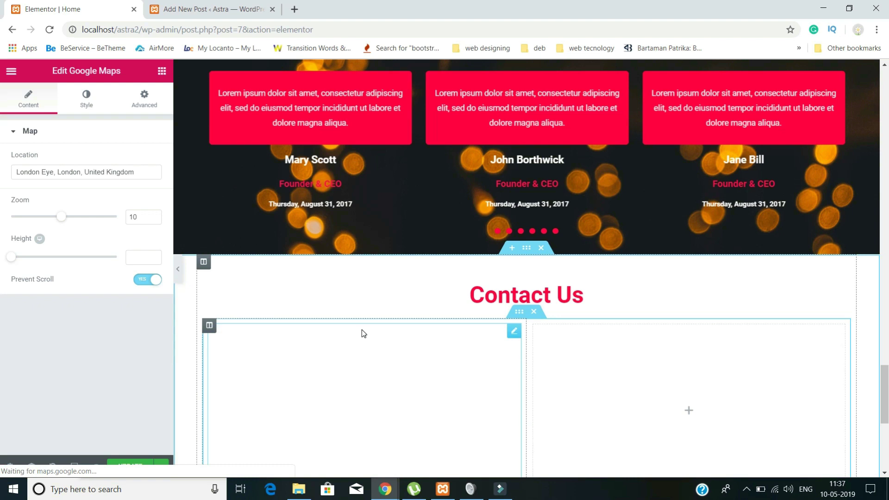
# - Change the map's location to 'jaipuri colony'
pyautogui.tripleClick(134, 172)
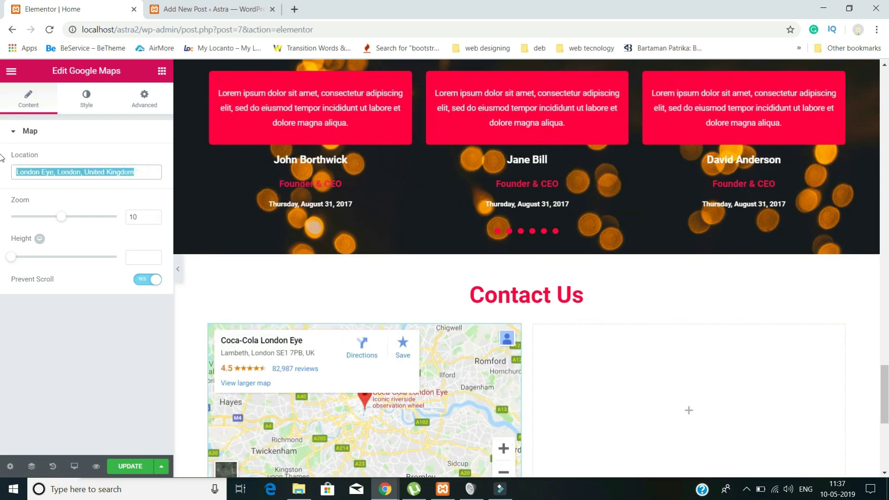
pyautogui.press('BackSpace')
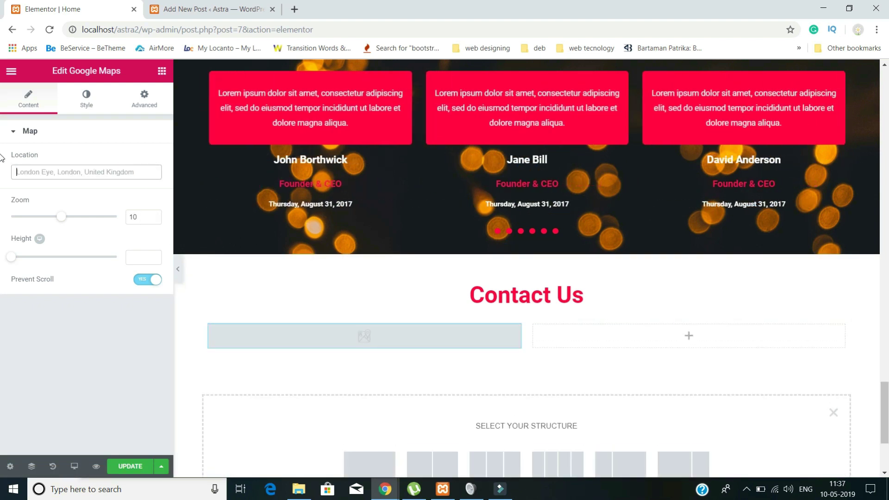
pyautogui.write('jaipuri')
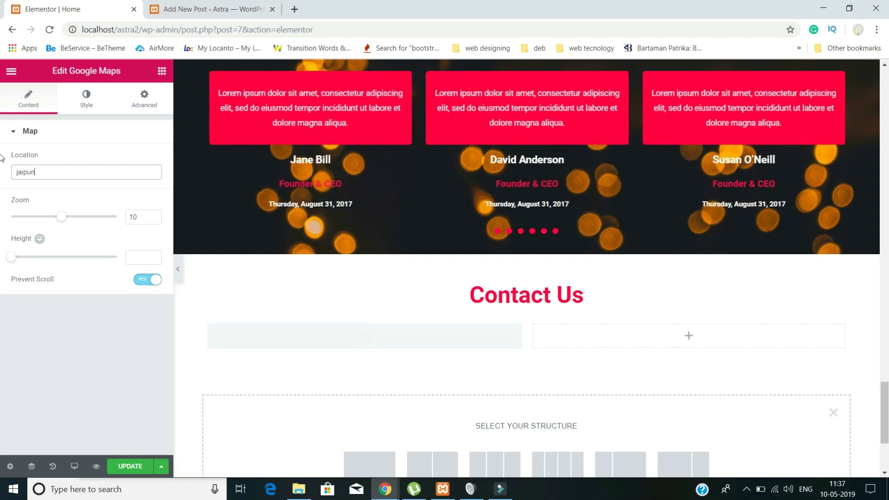
pyautogui.write(' colony')
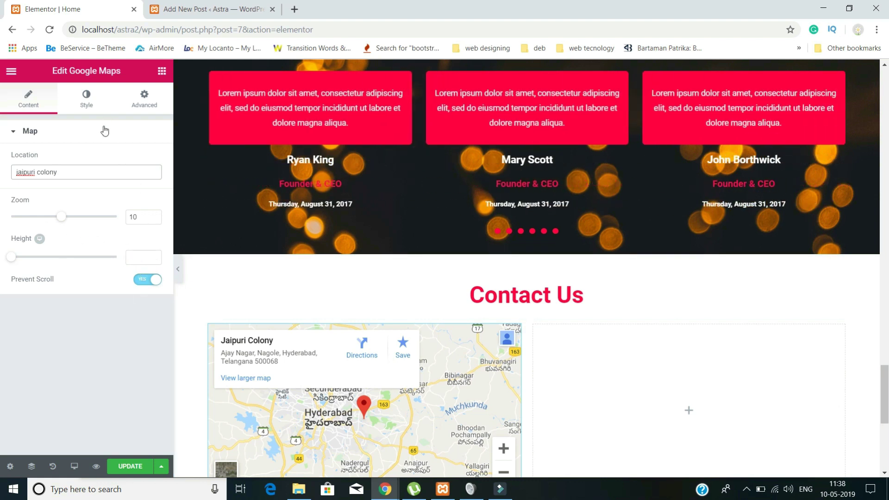
pyautogui.click(97, 101)
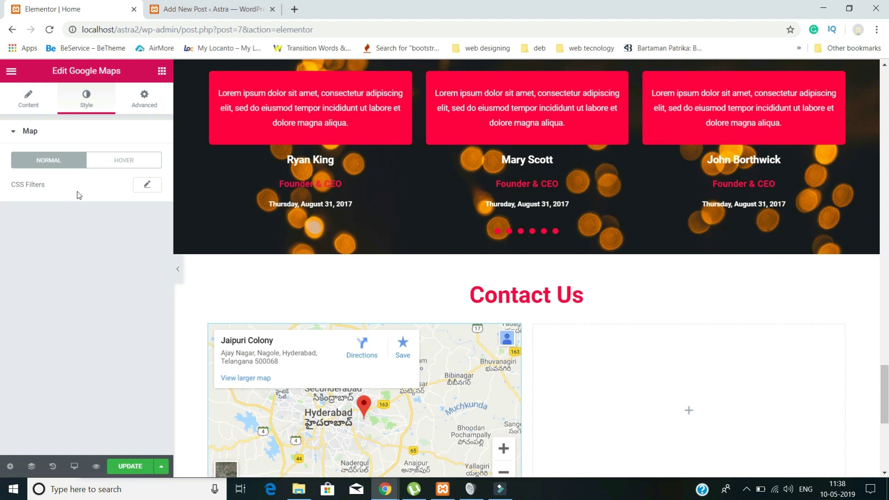
pyautogui.click(143, 104)
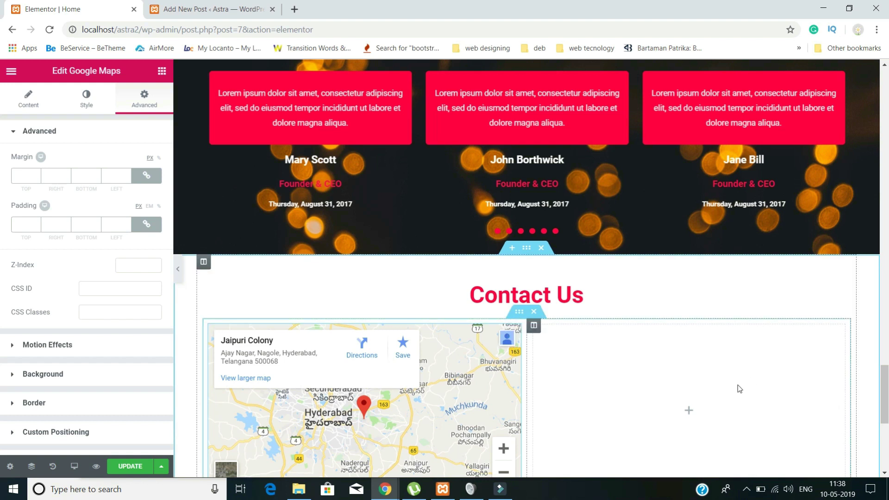
pyautogui.click(688, 411)
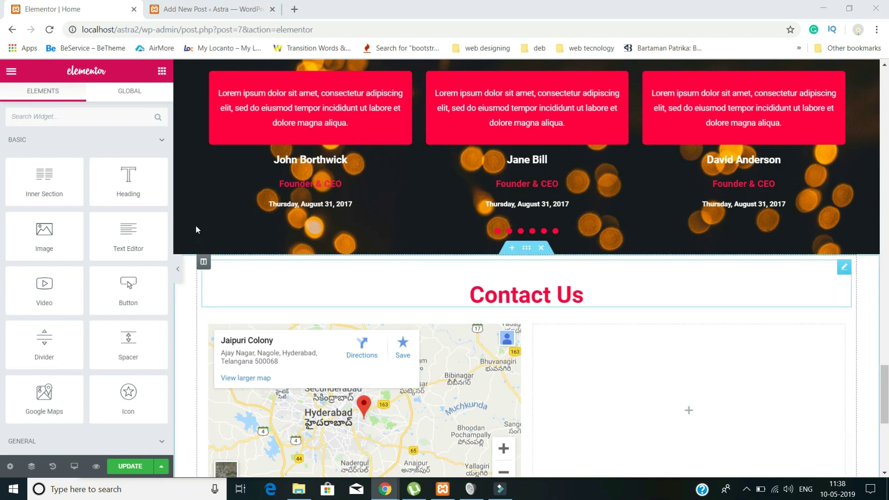
# - Fill the right column with a text block of pasted address and contact details, Address as Heading 4
pyautogui.moveTo(133, 236); pyautogui.dragTo(673, 411)
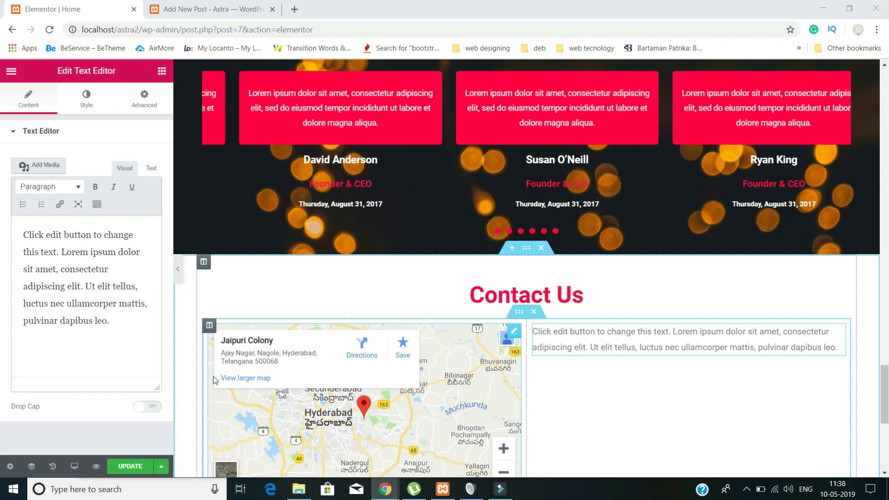
pyautogui.hotkey('ctrl', 'a')
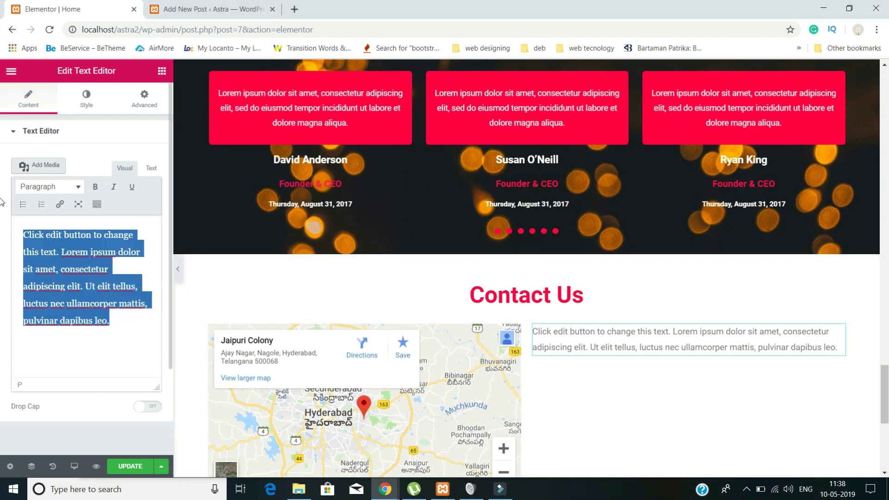
pyautogui.press('BackSpace')
pyautogui.hotkey('ctrl', 'v')
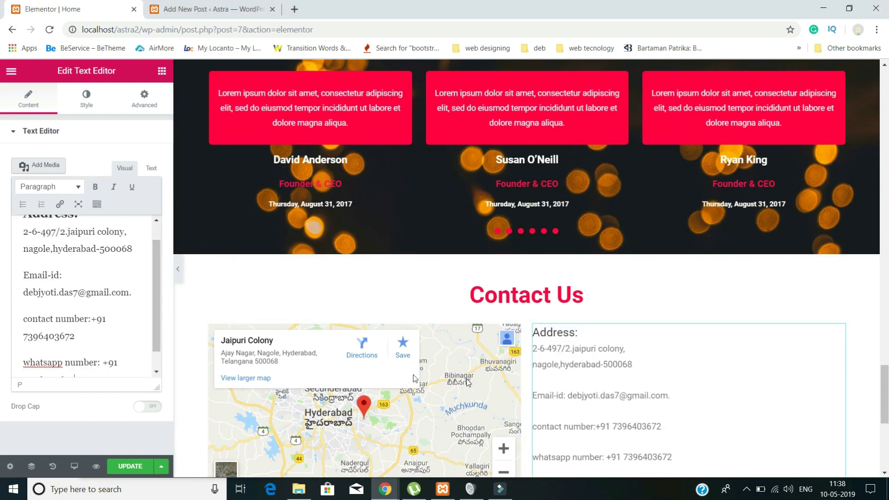
pyautogui.scroll(-1, 332, 330)
pyautogui.scroll(1, 65, 254)
pyautogui.click(55, 236)
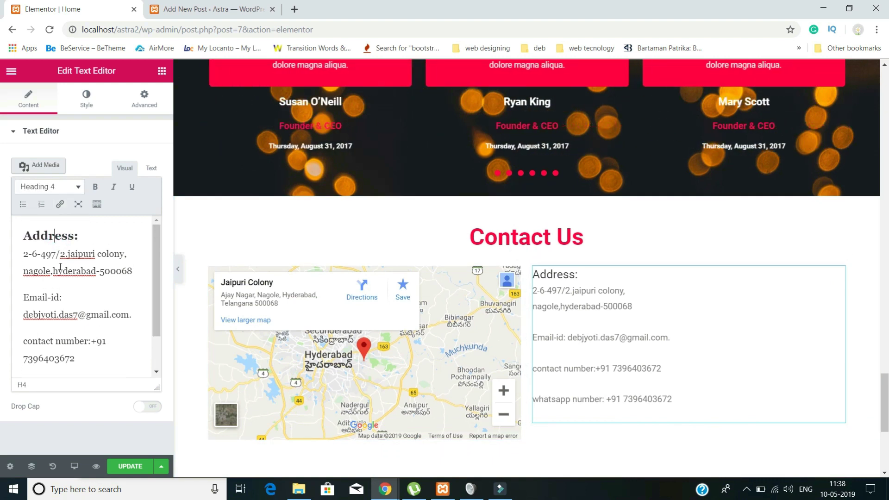
pyautogui.scroll(-2, 60, 266)
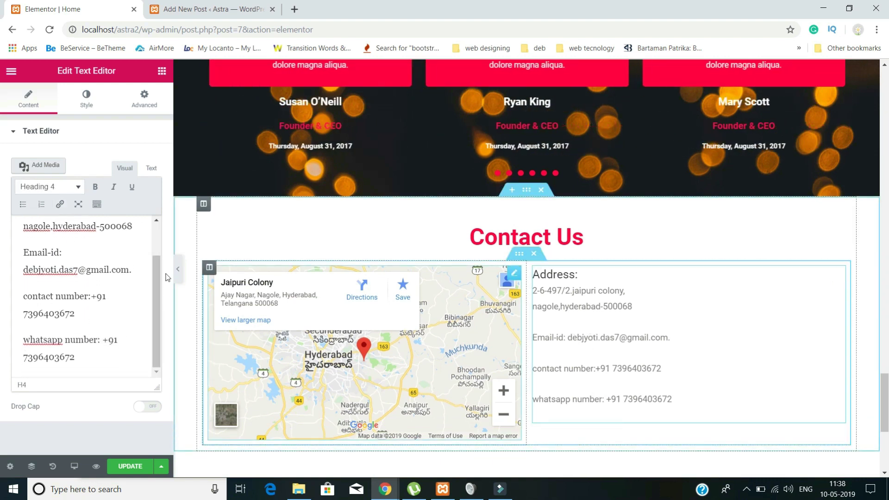
pyautogui.click(50, 268)
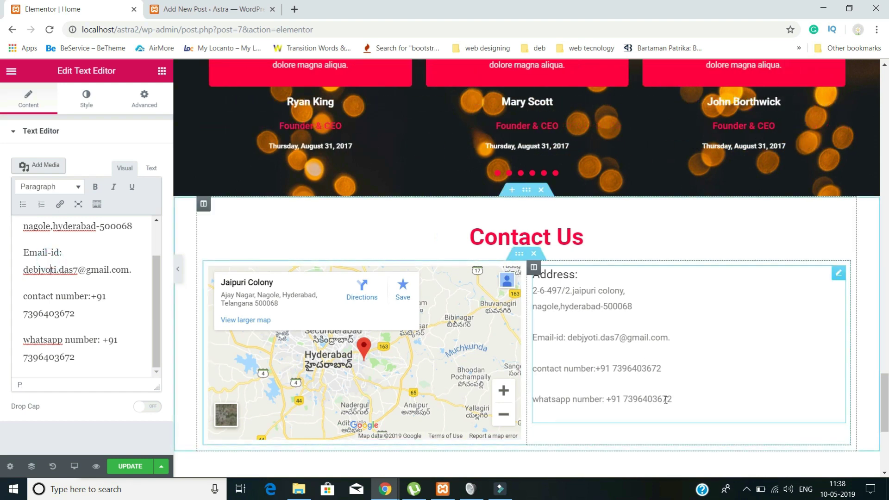
# - Add a new single-column section below the Contact Us section
pyautogui.scroll(-1, 665, 399)
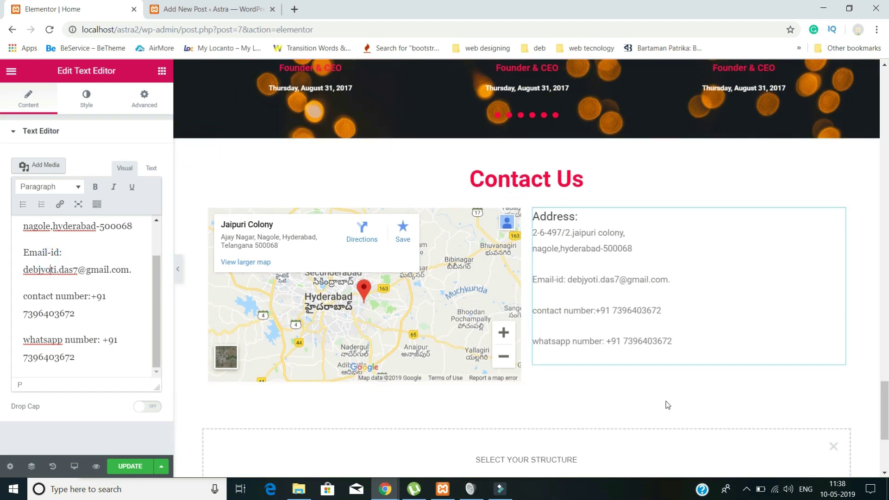
pyautogui.scroll(-2, 621, 360)
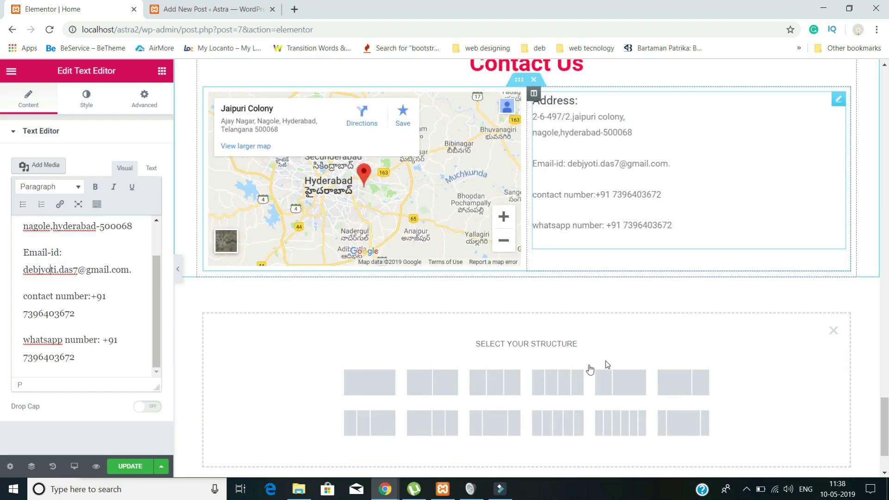
pyautogui.click(369, 383)
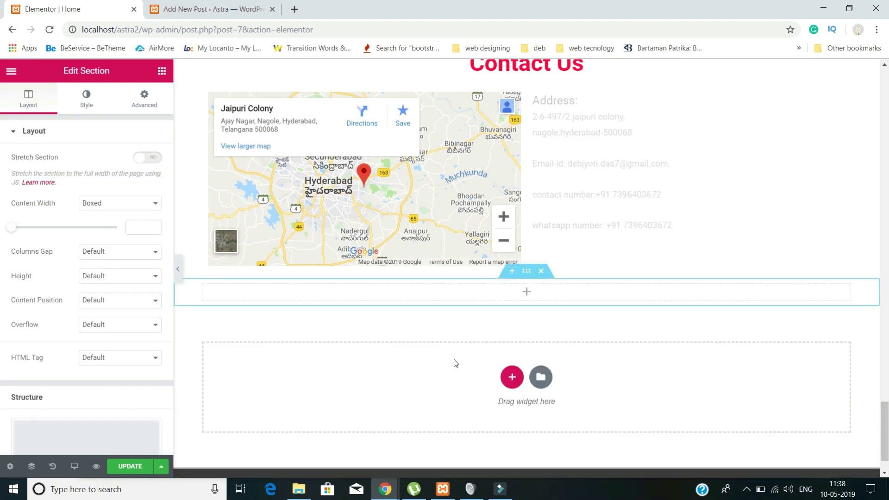
pyautogui.click(528, 293)
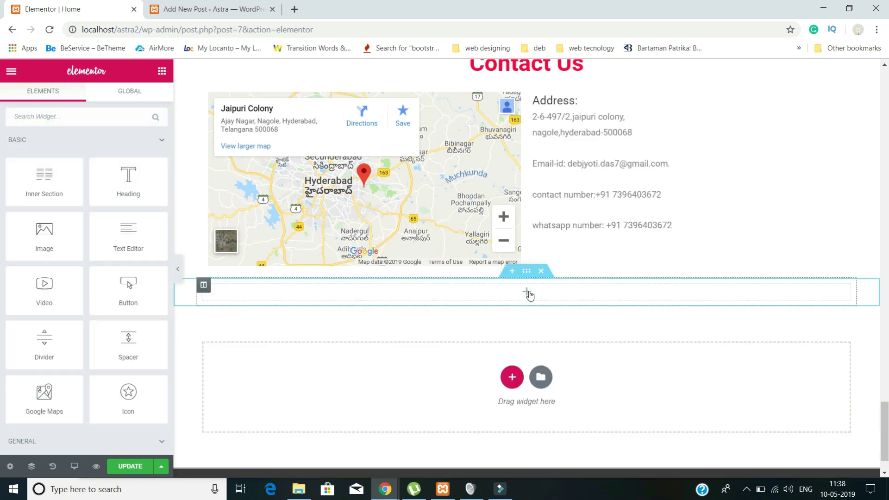
# - Search 'soc' and place a Social Icons widget in the new section
pyautogui.click(79, 118)
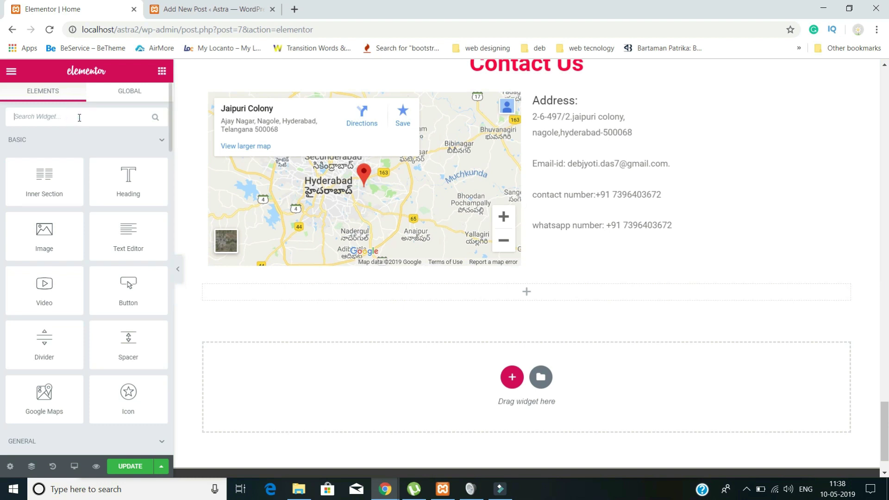
pyautogui.write('soc')
pyautogui.click(39, 156)
pyautogui.moveTo(39, 155); pyautogui.dragTo(472, 297)
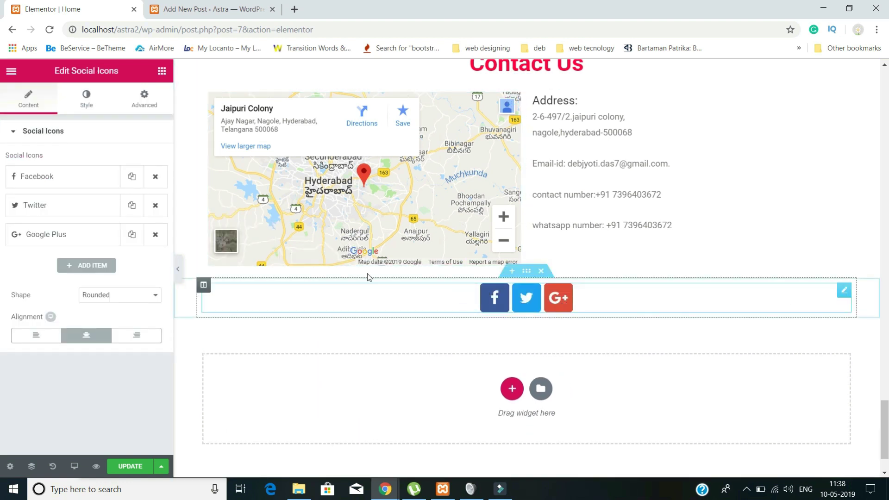
# - Add a fourth social item using the WhatsApp icon
pyautogui.click(77, 267)
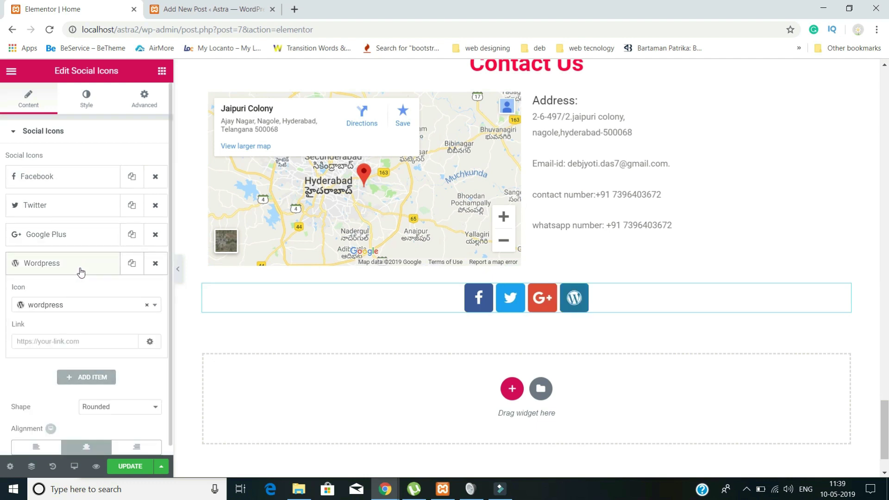
pyautogui.click(80, 272)
pyautogui.click(83, 268)
pyautogui.click(94, 305)
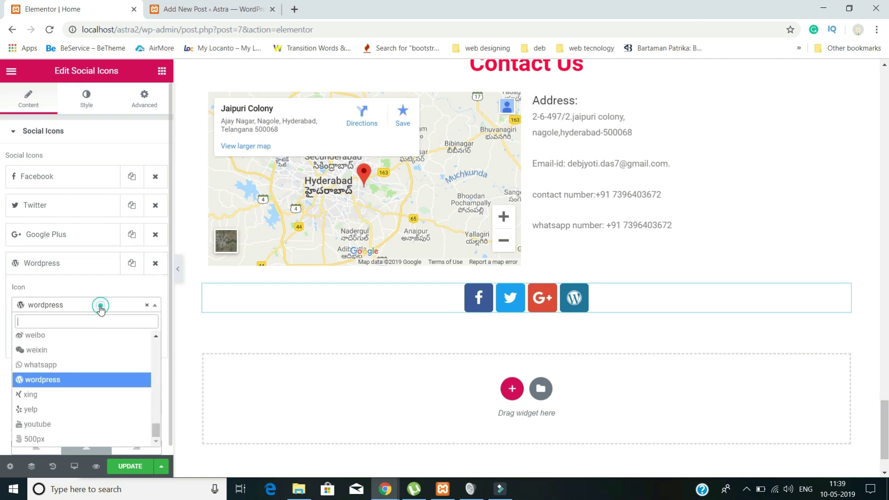
pyautogui.click(87, 365)
pyautogui.click(39, 342)
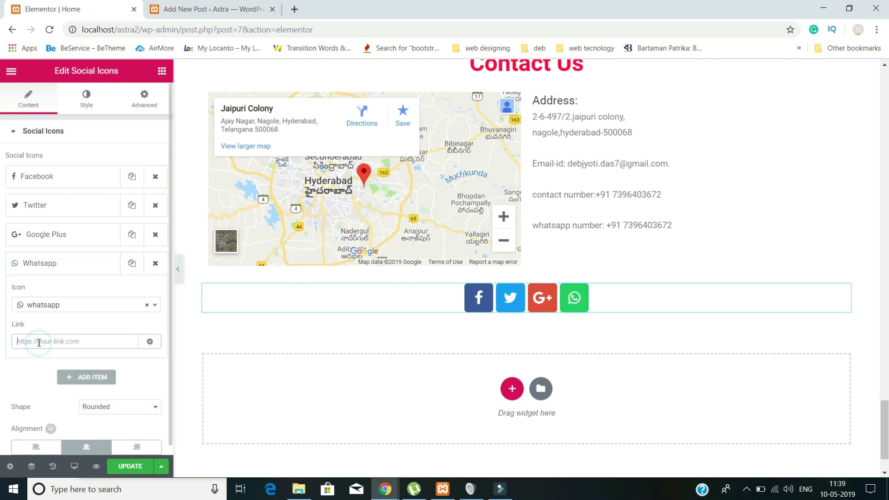
# - Add a fifth social item using the weixin (WeChat) icon with link '#'
pyautogui.click(88, 375)
pyautogui.click(79, 333)
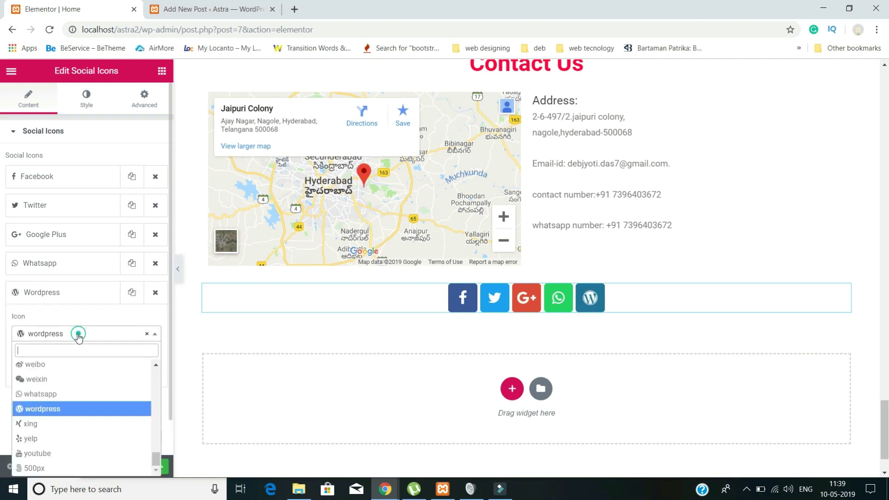
pyautogui.click(77, 380)
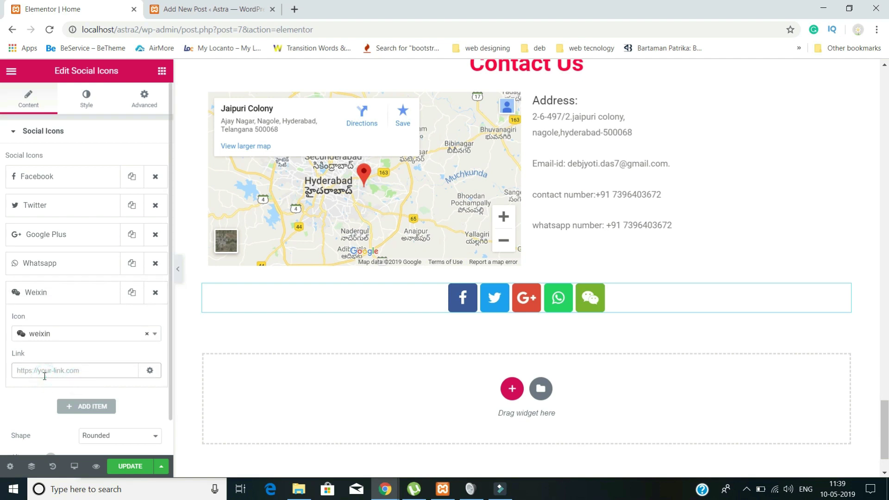
pyautogui.write('#')
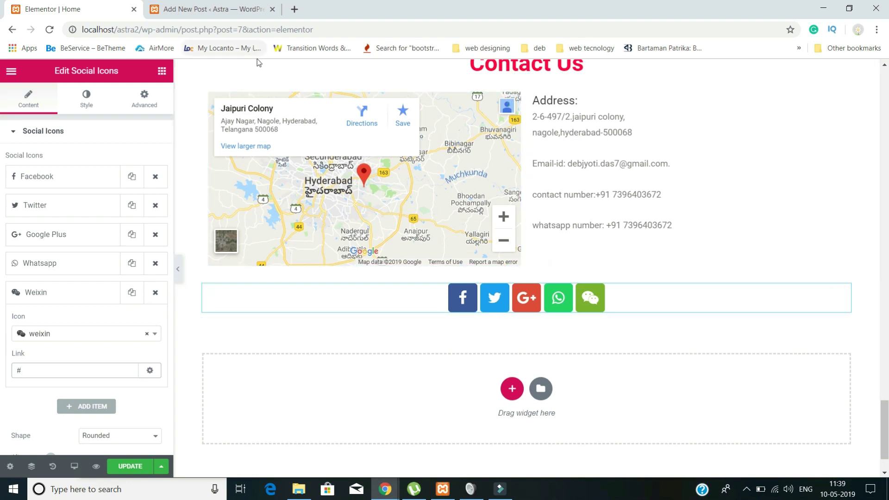
pyautogui.scroll(-2, 574, 371)
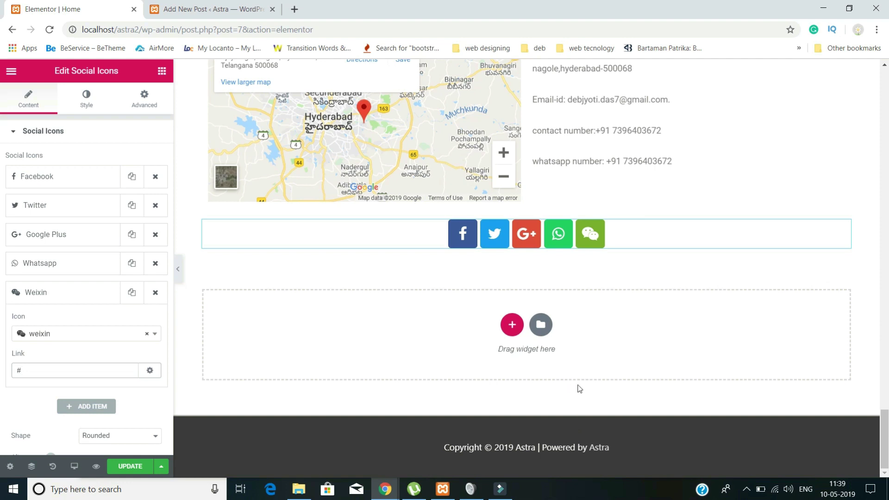
pyautogui.moveTo(445, 450); pyautogui.dragTo(594, 454)
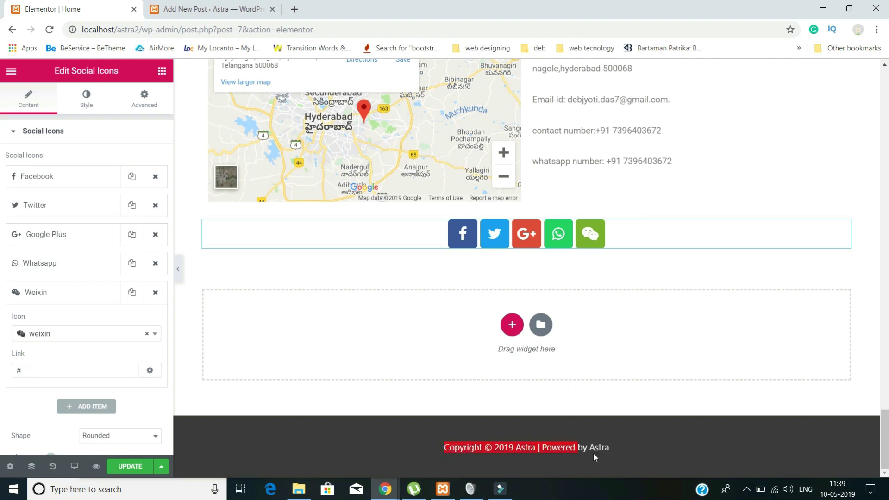
pyautogui.click(618, 448)
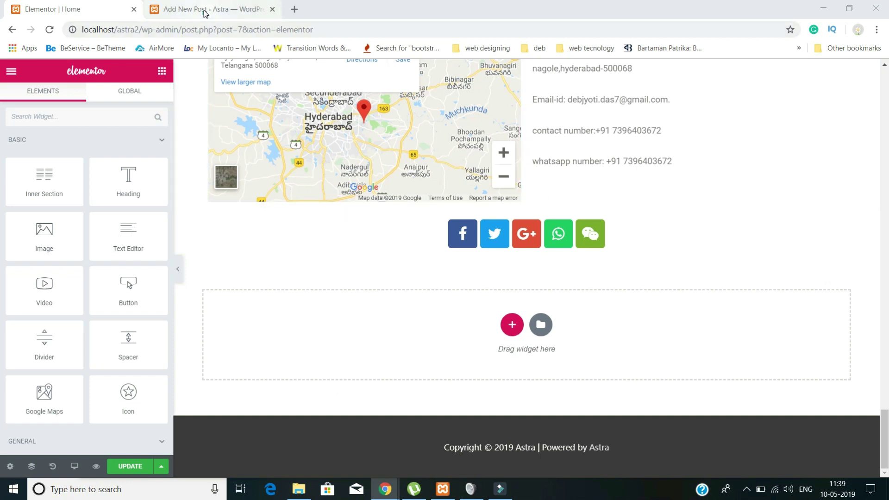
# - Go to Appearance > Widgets in the WordPress admin
pyautogui.click(215, 17)
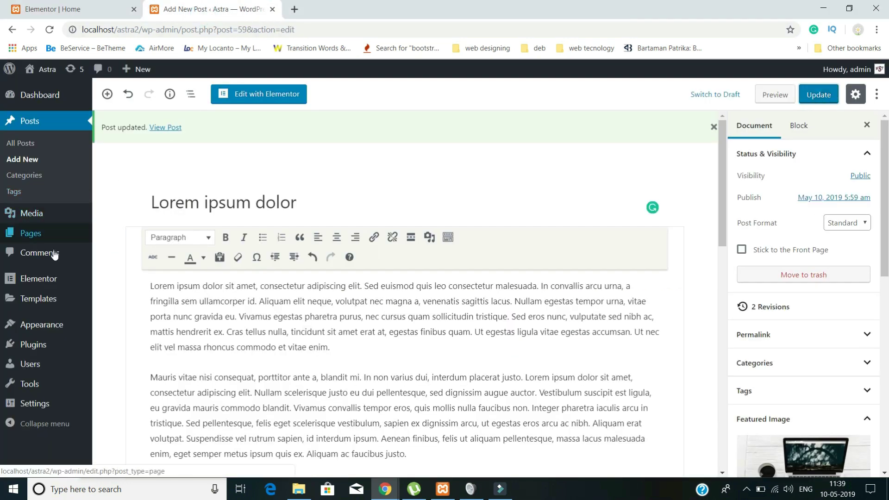
pyautogui.moveTo(70, 286)
pyautogui.moveTo(50, 330)
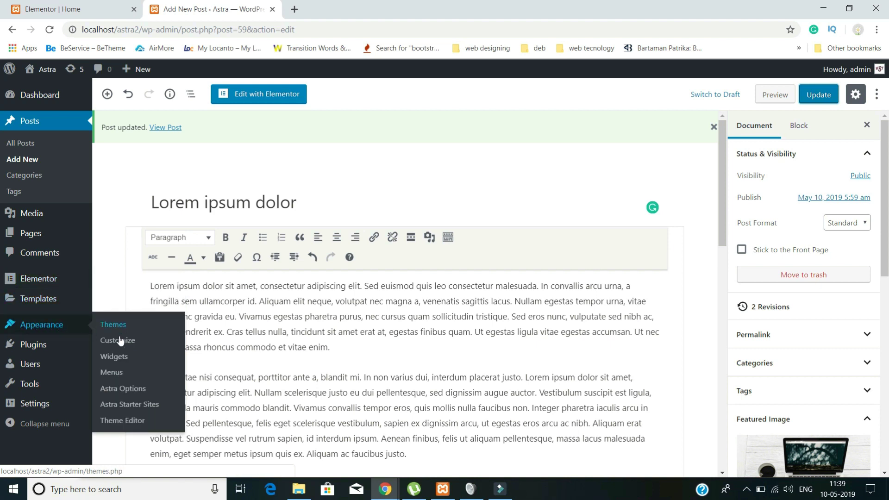
pyautogui.click(118, 360)
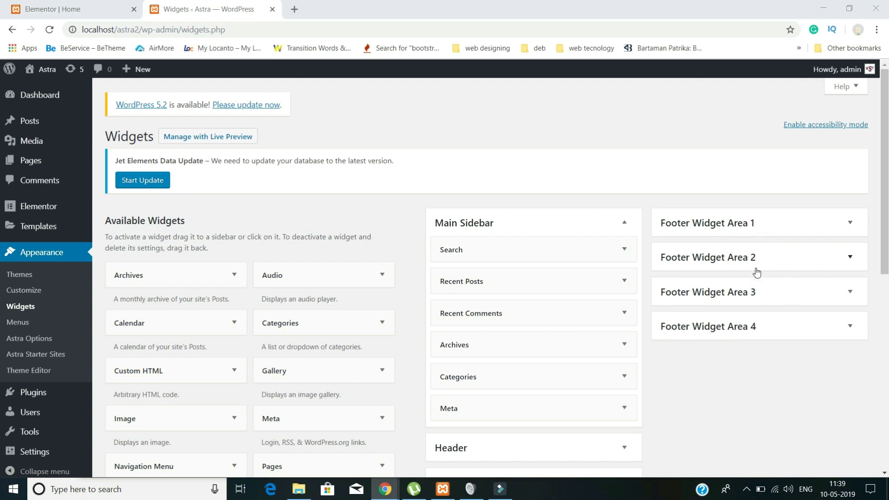
# - Add a Meta widget titled 'Meta' to Footer Widget Area 1
pyautogui.scroll(-3, 296, 283)
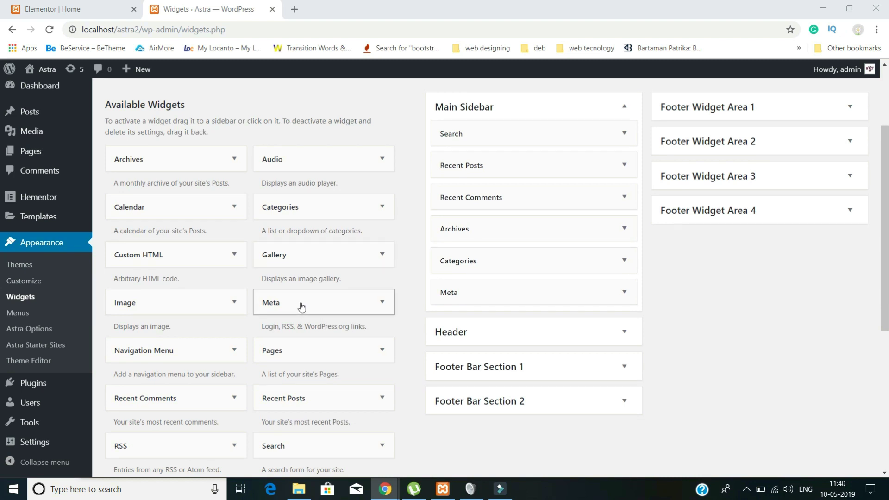
pyautogui.moveTo(289, 309); pyautogui.dragTo(727, 133)
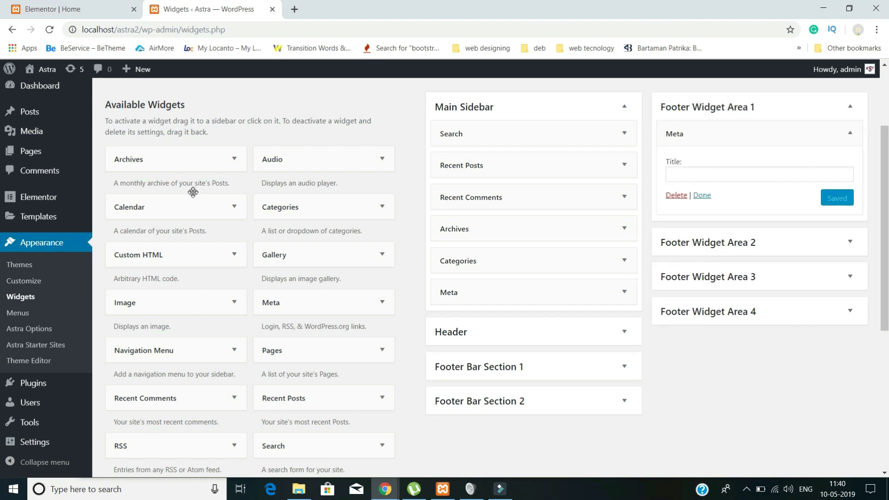
pyautogui.click(702, 169)
pyautogui.write('Meta')
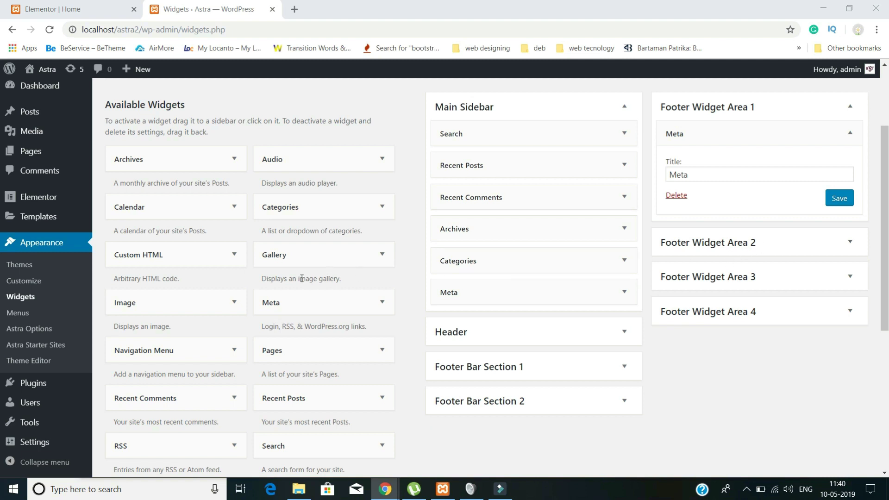
# - Add a Text widget to Footer Widget Area 2
pyautogui.scroll(-4, 373, 357)
pyautogui.moveTo(317, 321); pyautogui.dragTo(740, 204)
pyautogui.scroll(2, 651, 334)
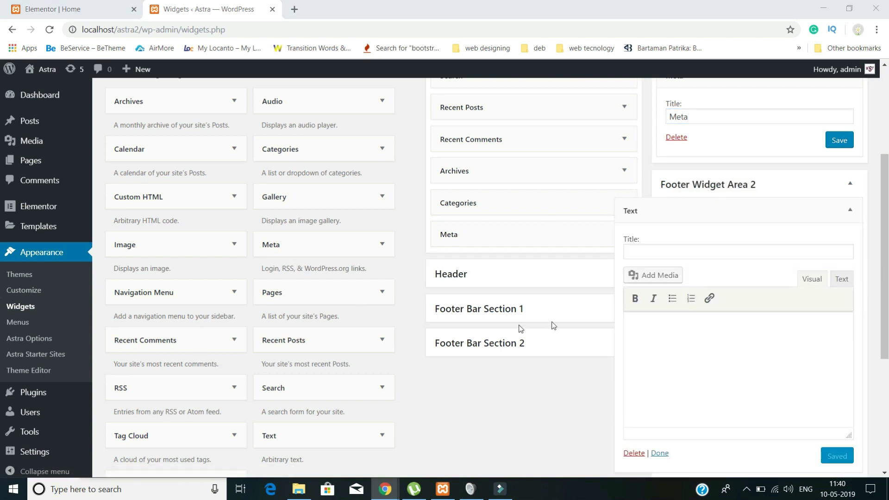
# - Title the Area 2 Text widget 'About Us' and paste a Lorem ipsum paragraph into it
pyautogui.click(640, 247)
pyautogui.write('About Us')
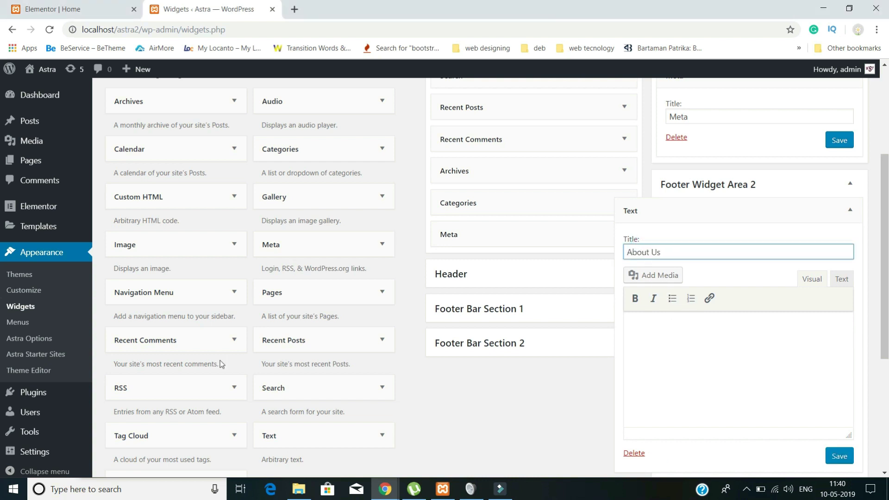
pyautogui.click(162, 484)
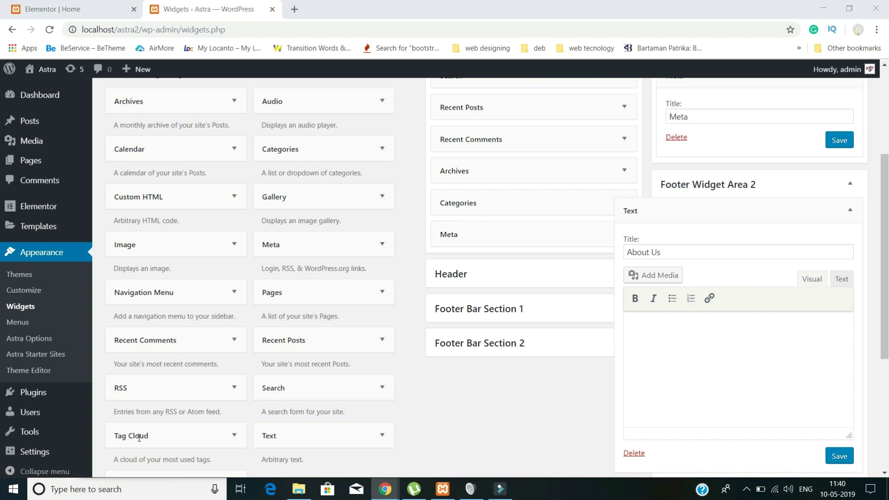
pyautogui.click(675, 359)
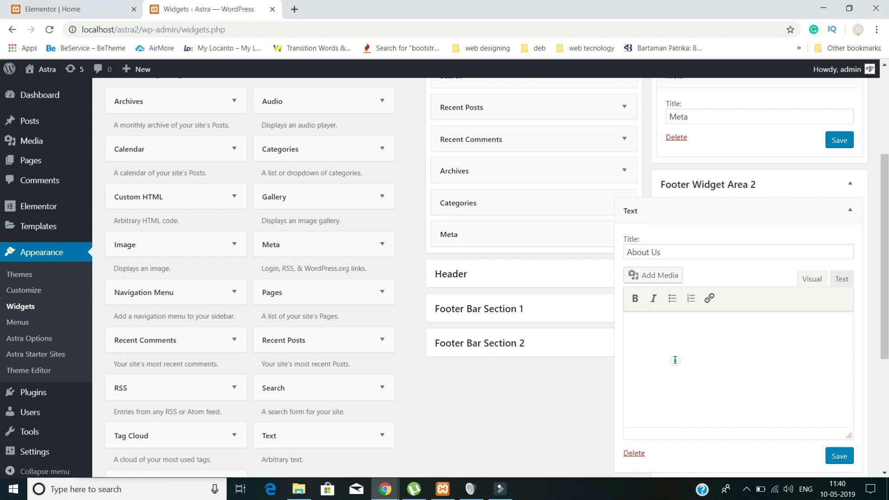
pyautogui.write('Curabitur non dapibus neque. Pellentesque malesuada erat vitae eros fringilla, quis tincidunt risus molestie. Donec in odio id metus sollicitudin feugiat.')
pyautogui.scroll(-5, 675, 360)
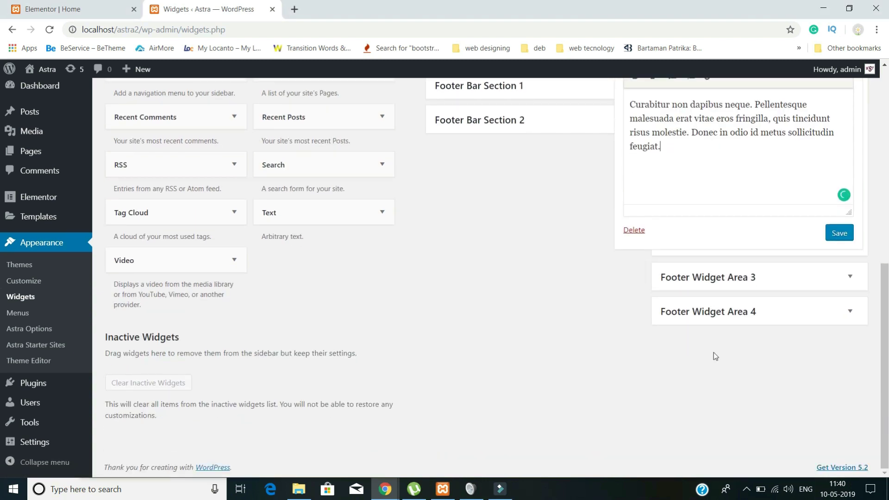
# - Put a Recent Posts widget in Footer Widget Area 3, removing a wrongly added Text widget
pyautogui.moveTo(306, 214); pyautogui.dragTo(725, 288)
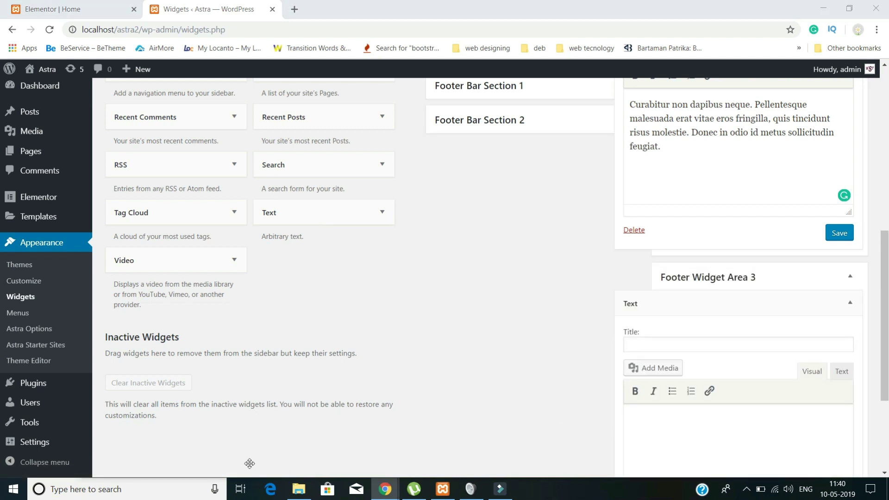
pyautogui.scroll(-4, 804, 372)
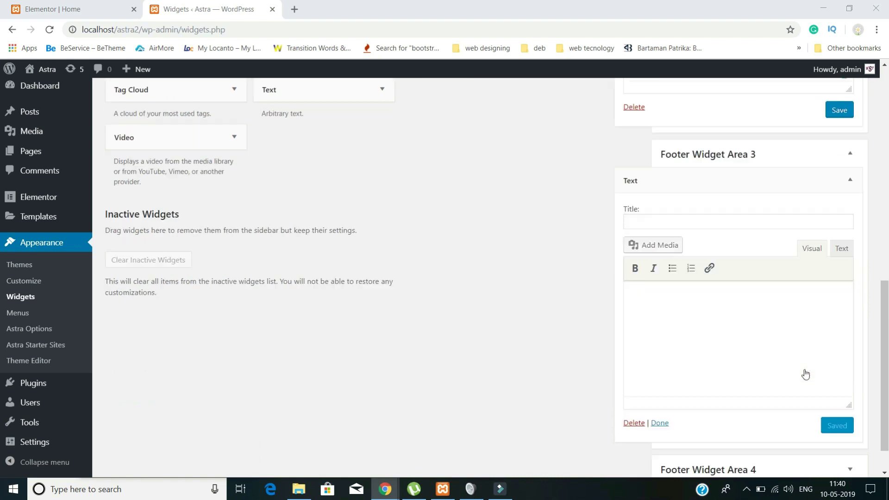
pyautogui.click(633, 380)
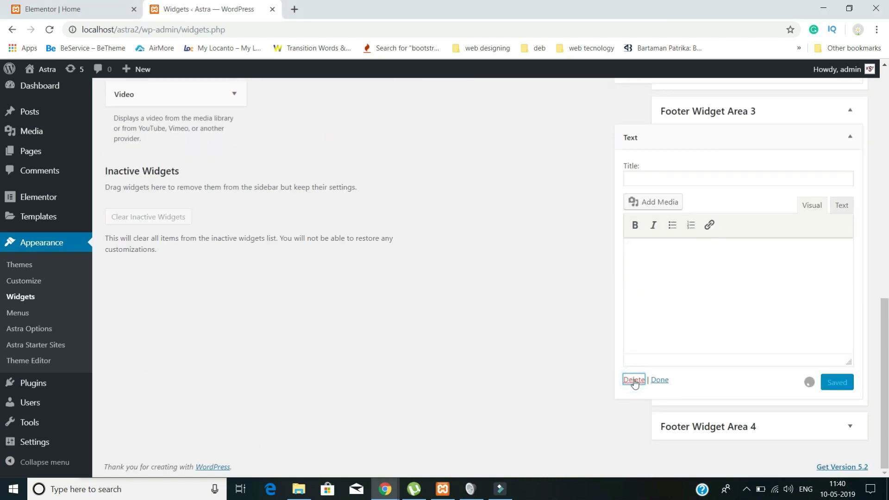
pyautogui.scroll(3, 651, 330)
pyautogui.moveTo(328, 232); pyautogui.dragTo(706, 428)
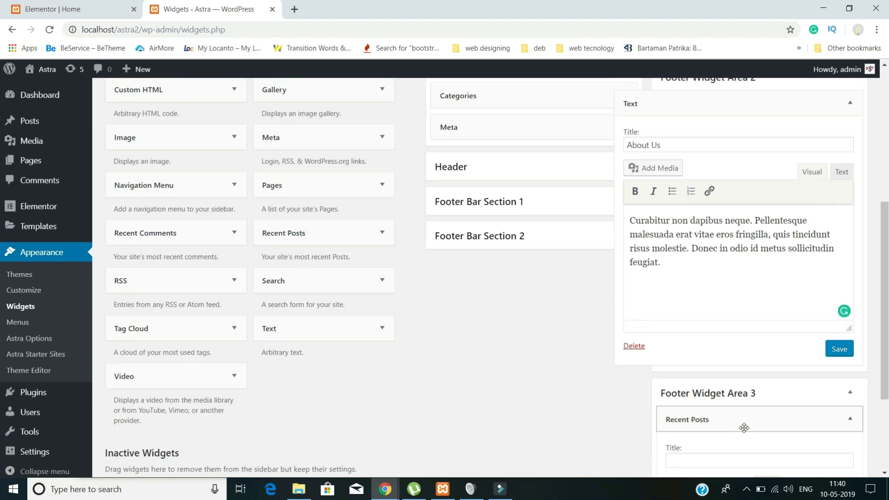
# - Title the Recent Posts widget 'Recent Blogs', enable post dates, and save
pyautogui.scroll(-3, 704, 329)
pyautogui.click(690, 311)
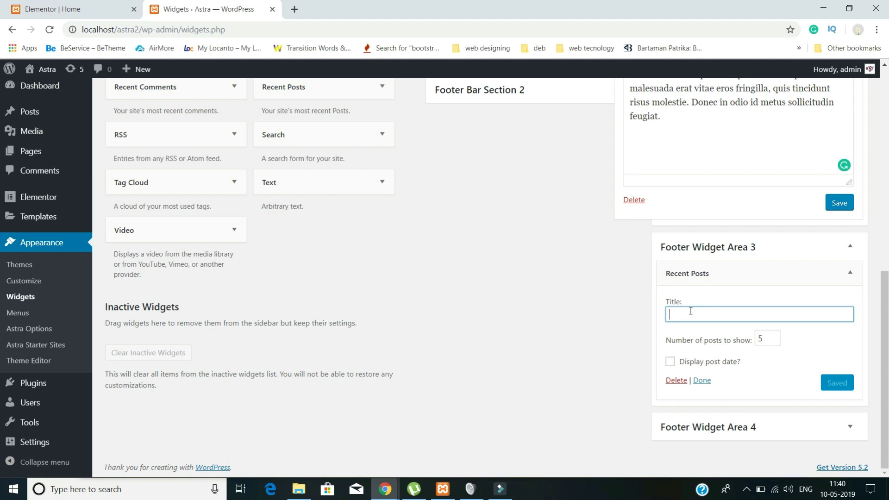
pyautogui.write('r')
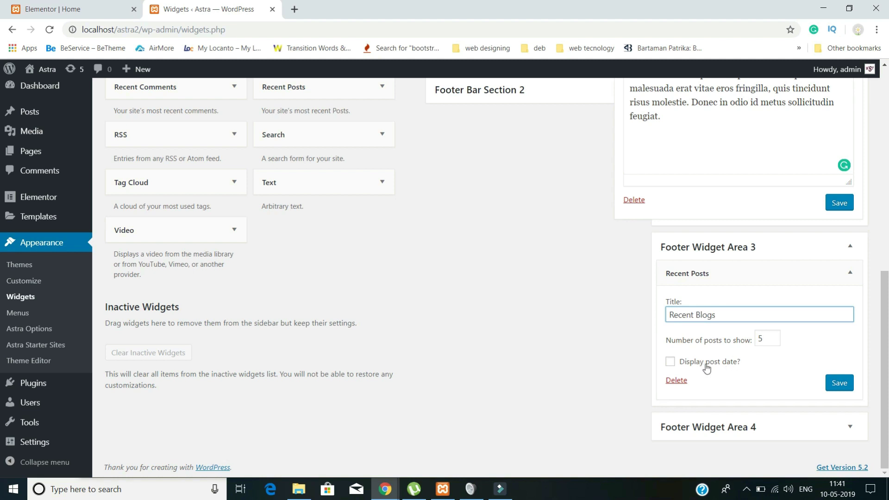
pyautogui.click(670, 361)
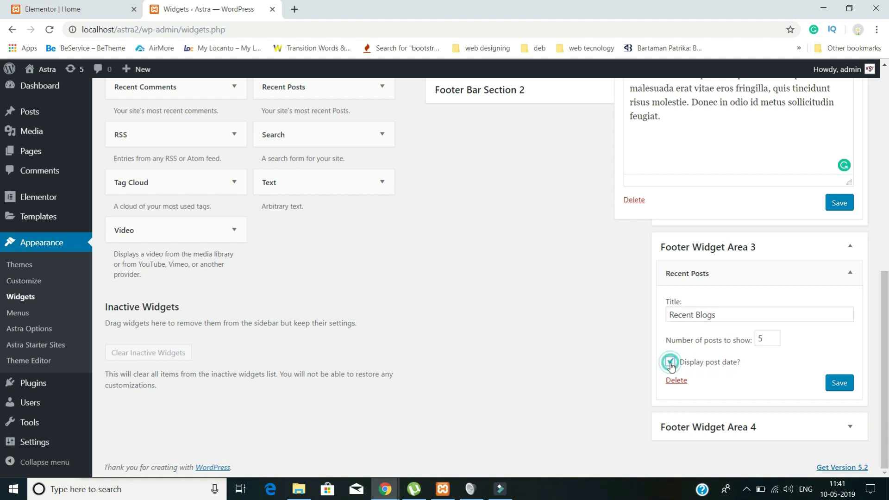
pyautogui.click(836, 383)
pyautogui.click(837, 203)
# - Add a Navigation Menu widget set to main menu in Footer Widget Area 4 and save
pyautogui.scroll(6, 830, 225)
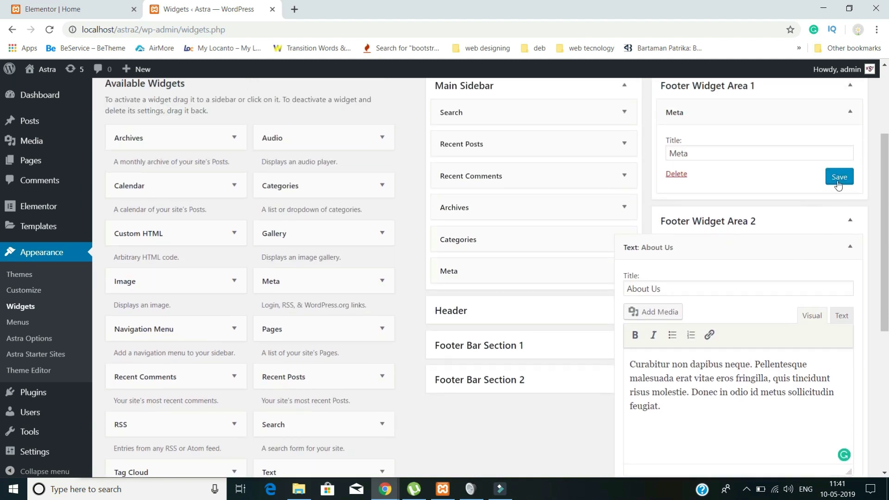
pyautogui.scroll(-6, 794, 286)
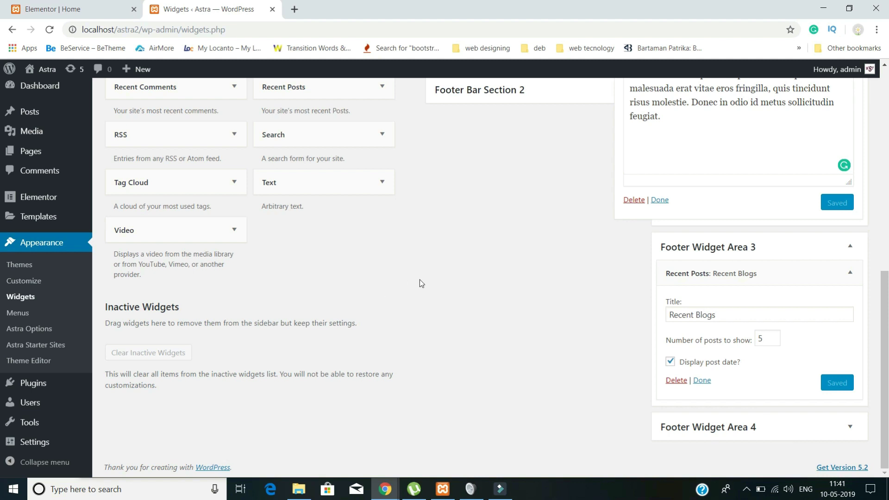
pyautogui.scroll(4, 404, 279)
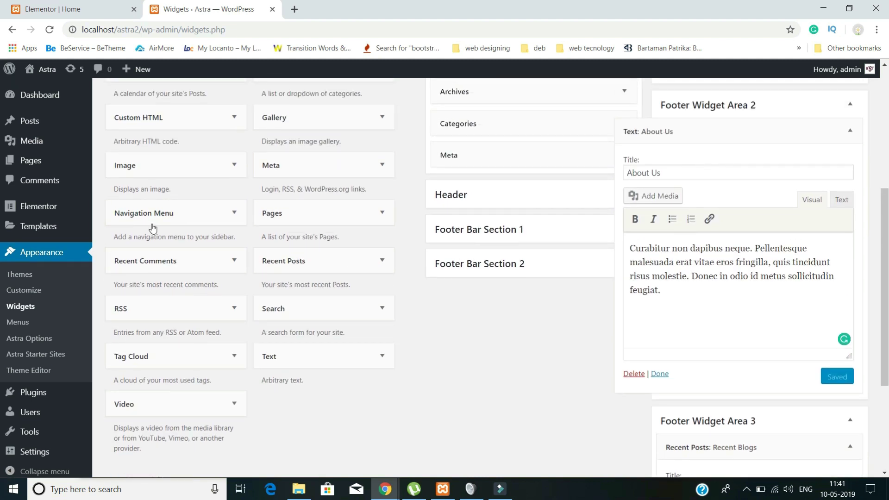
pyautogui.scroll(3, 446, 340)
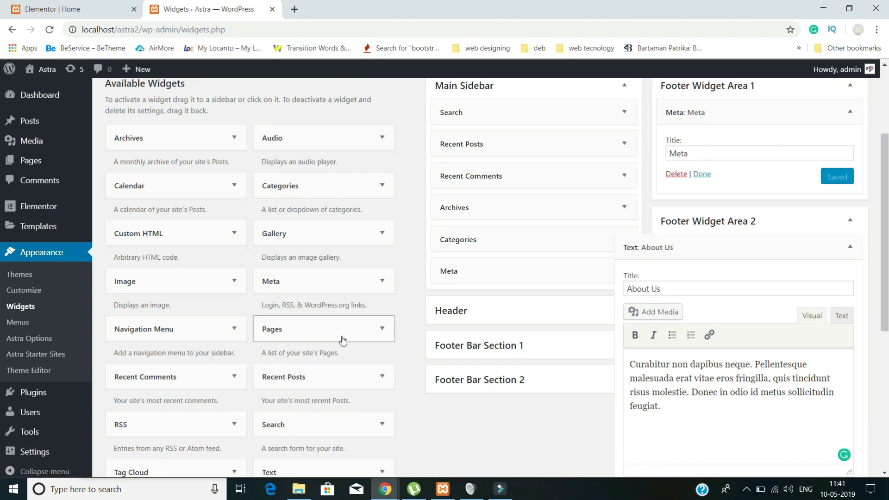
pyautogui.scroll(-5, 345, 338)
pyautogui.scroll(2, 345, 338)
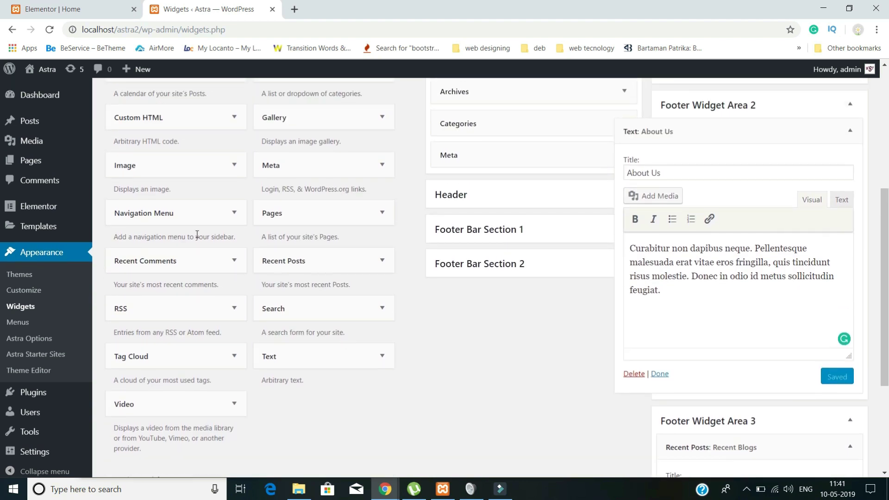
pyautogui.moveTo(182, 212); pyautogui.dragTo(760, 447)
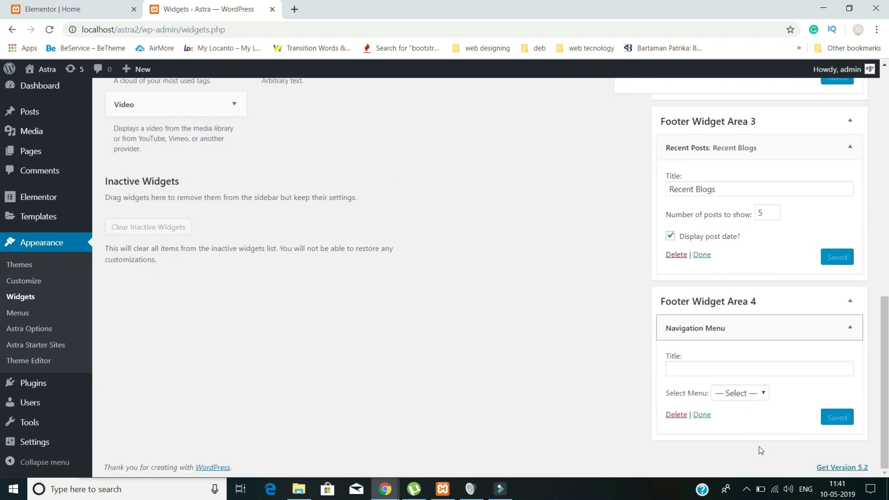
pyautogui.click(733, 397)
pyautogui.click(735, 417)
pyautogui.click(701, 369)
pyautogui.click(835, 419)
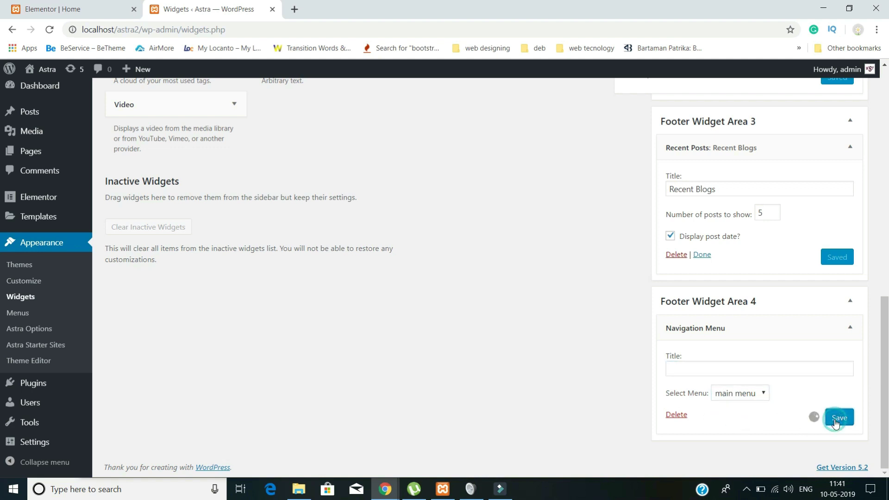
pyautogui.click(80, 4)
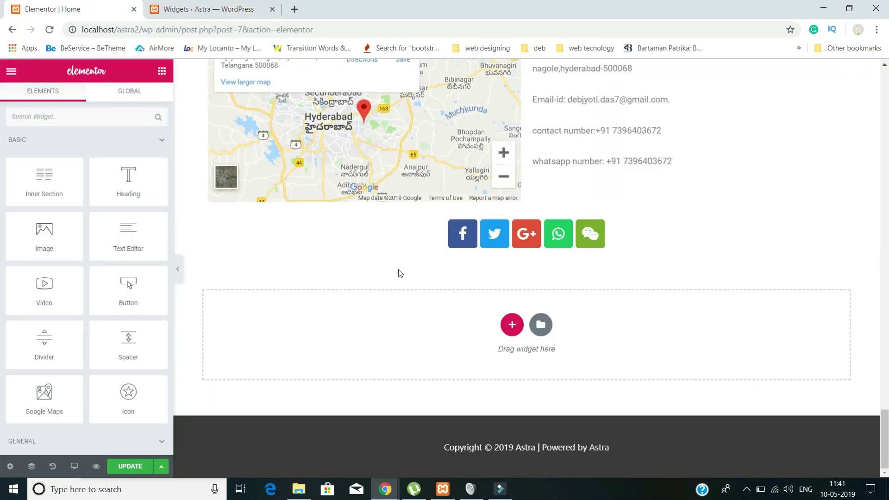
# - Update the Elementor Home page, reload it and check the footer before returning to Widgets
pyautogui.click(128, 466)
pyautogui.click(51, 33)
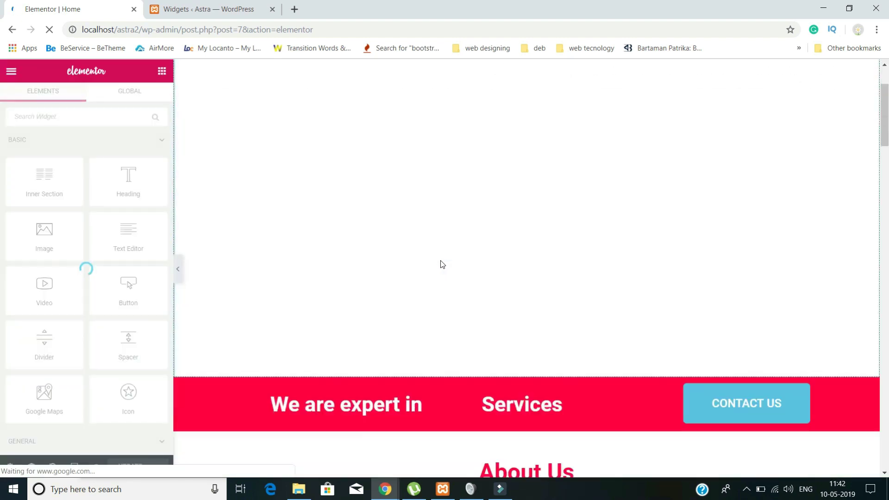
pyautogui.scroll(-12, 453, 294)
pyautogui.scroll(-15, 453, 298)
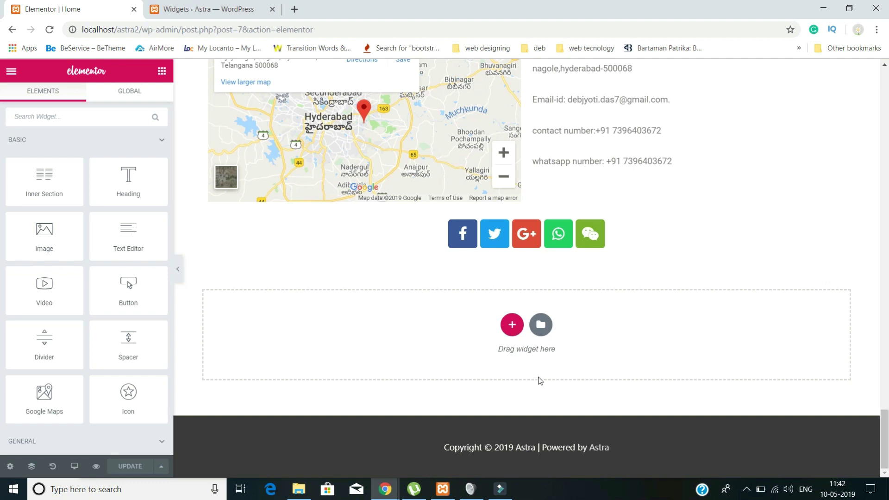
pyautogui.click(208, 9)
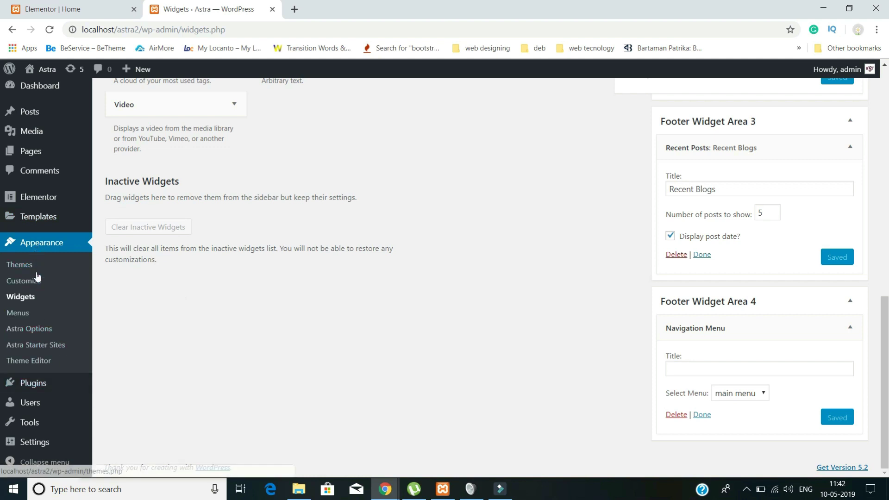
# - Open Footer Settings in the Customizer via Appearance > Astra Options
pyautogui.click(42, 334)
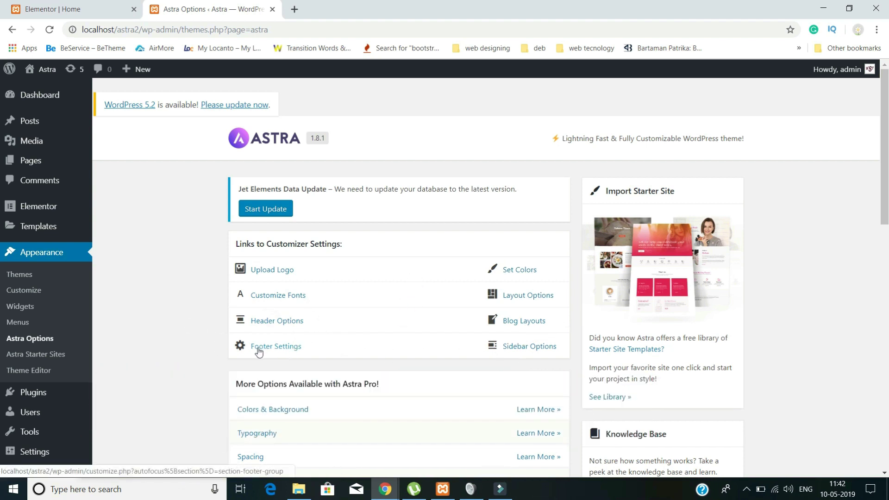
pyautogui.click(289, 351)
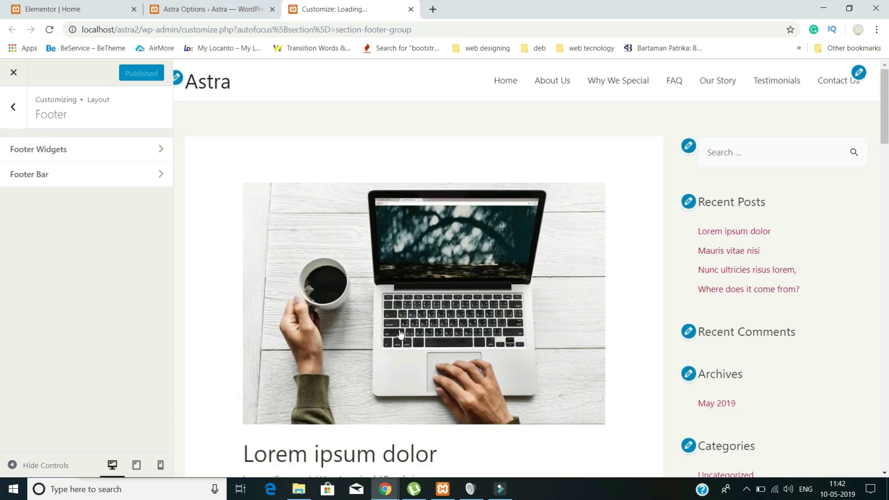
# - Load the Home page in the Customizer preview and scroll down to the Contact Us map and copyright footer
pyautogui.scroll(-8, 400, 333)
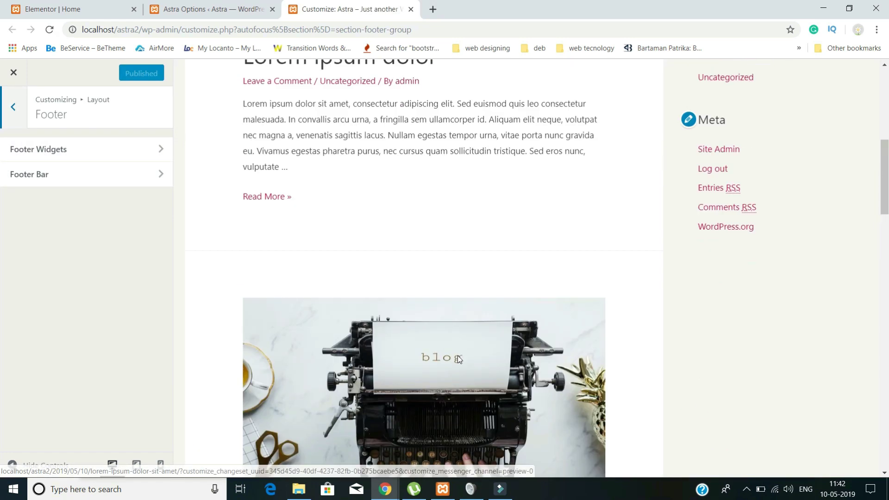
pyautogui.scroll(8, 458, 355)
pyautogui.click(510, 86)
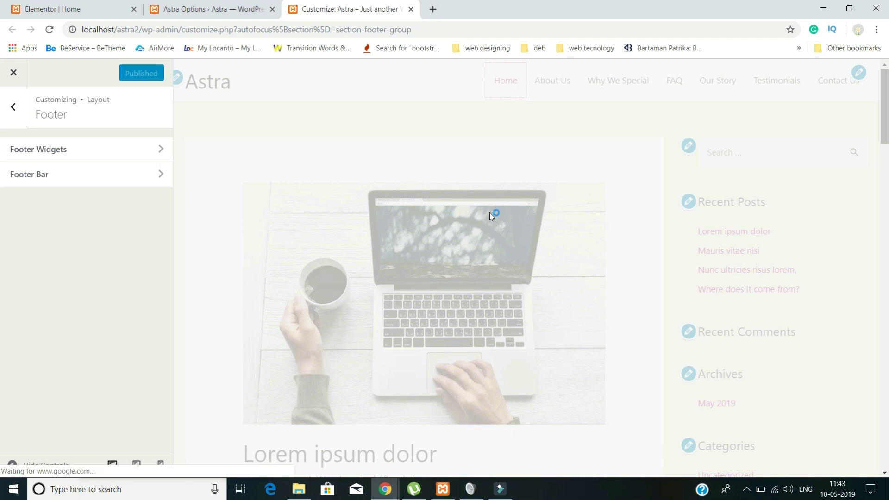
pyautogui.scroll(-8, 544, 307)
pyautogui.scroll(-15, 544, 307)
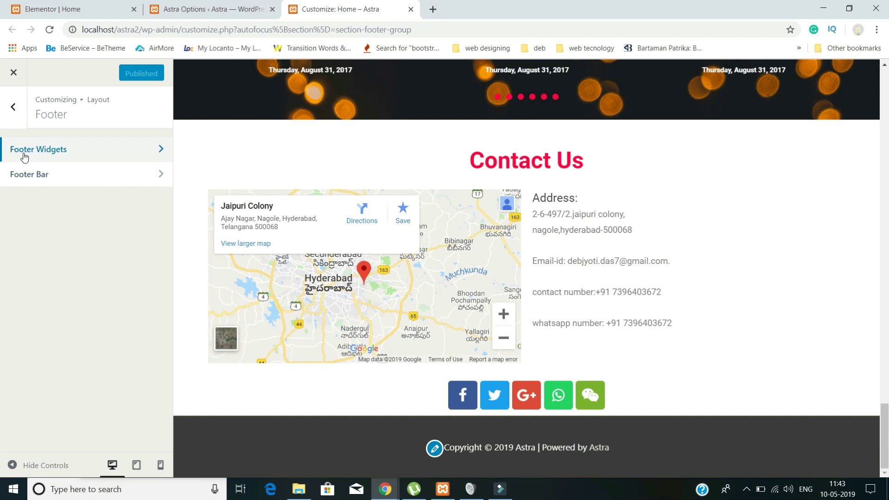
# - Switch Footer Widgets to the four-column layout and publish the change
pyautogui.click(56, 159)
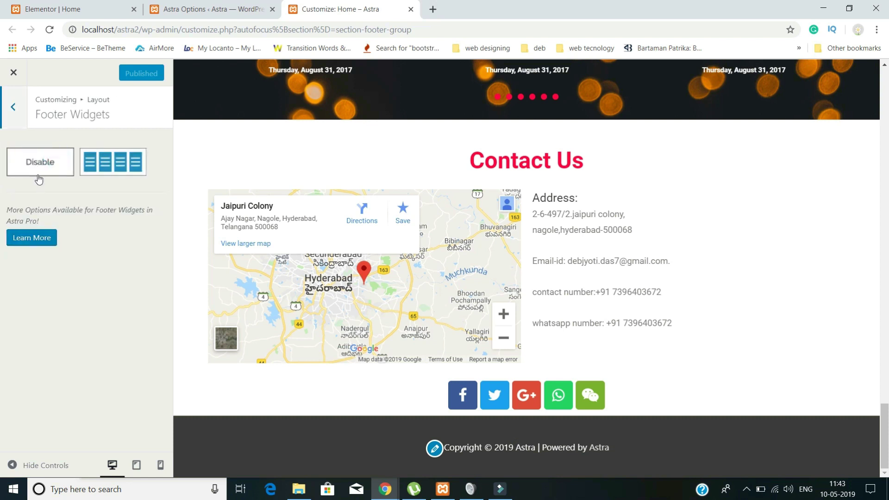
pyautogui.click(113, 170)
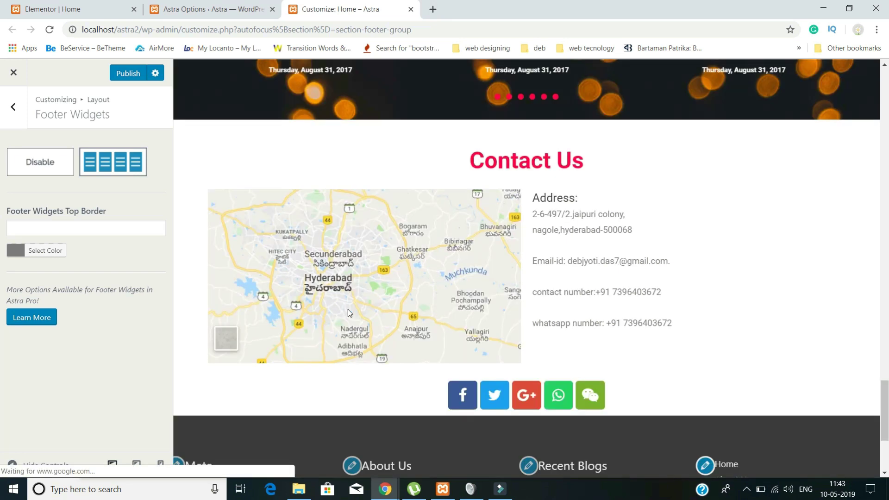
pyautogui.scroll(-4, 391, 335)
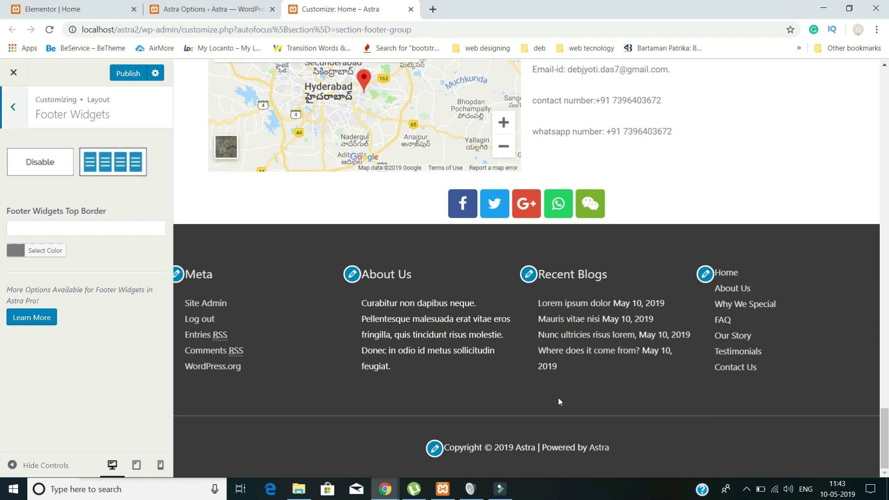
pyautogui.click(128, 75)
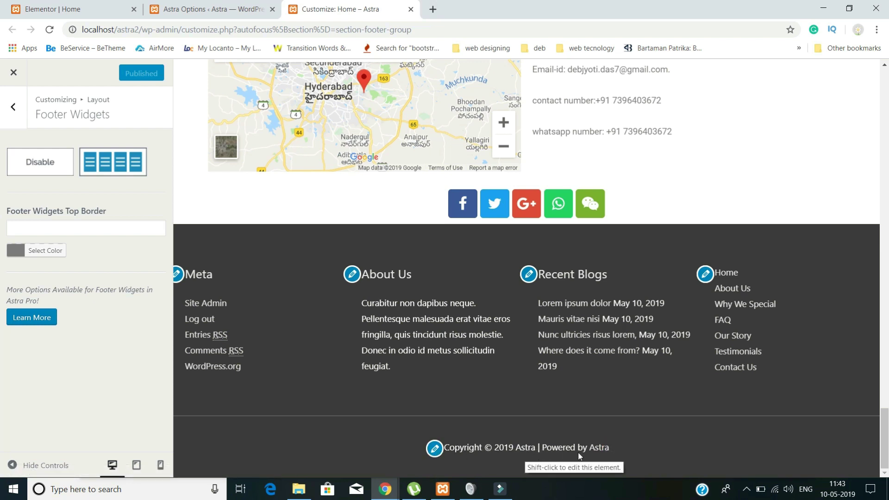
# - Replace the footer bar copyright text with the author's name, site domain and 10/5/2019, then publish
pyautogui.click(432, 449)
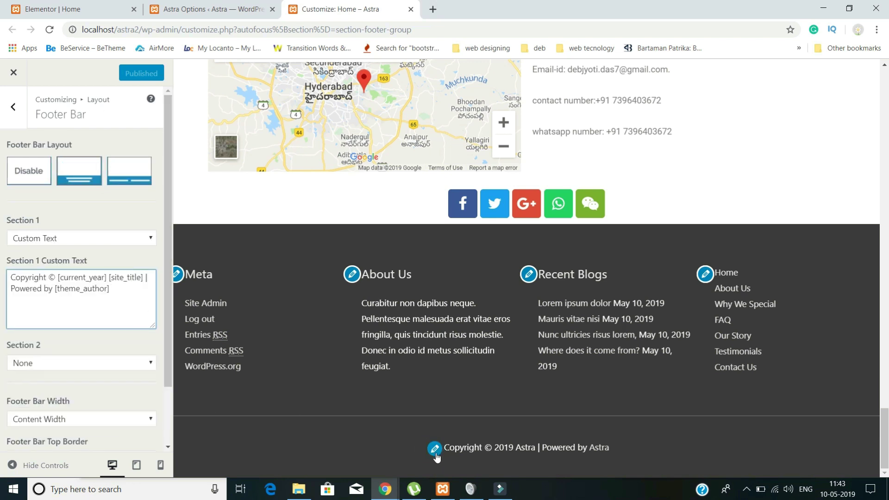
pyautogui.moveTo(116, 289); pyautogui.dragTo(2, 264)
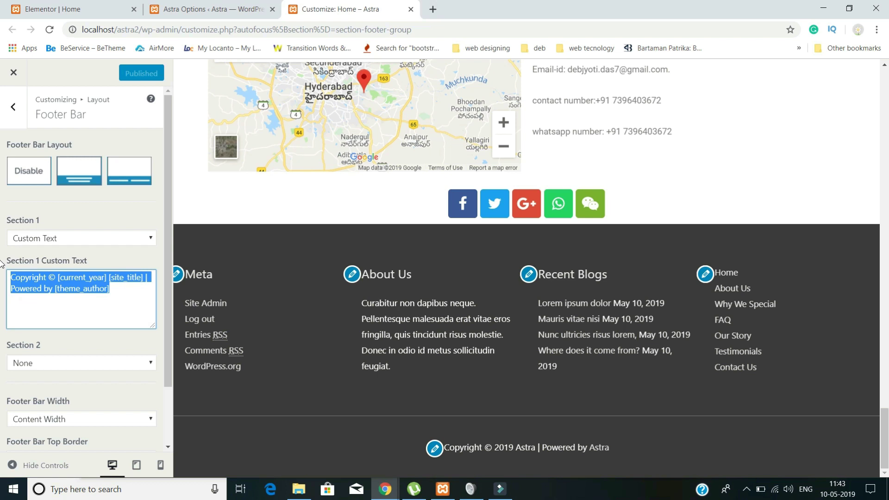
pyautogui.write('DEBJYOT')
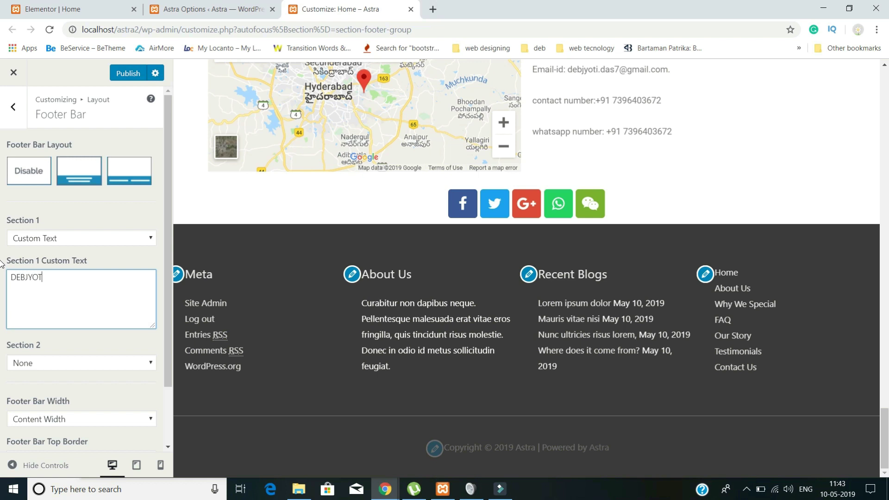
pyautogui.write('I DAS')
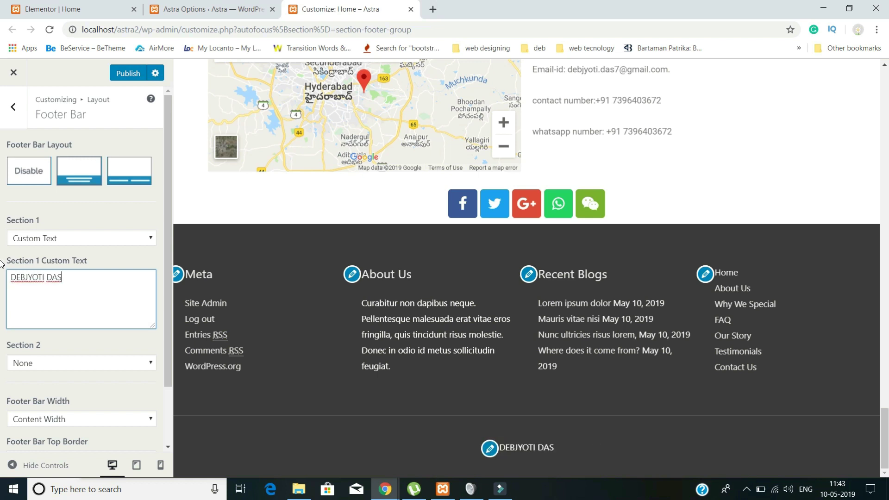
pyautogui.write('- W')
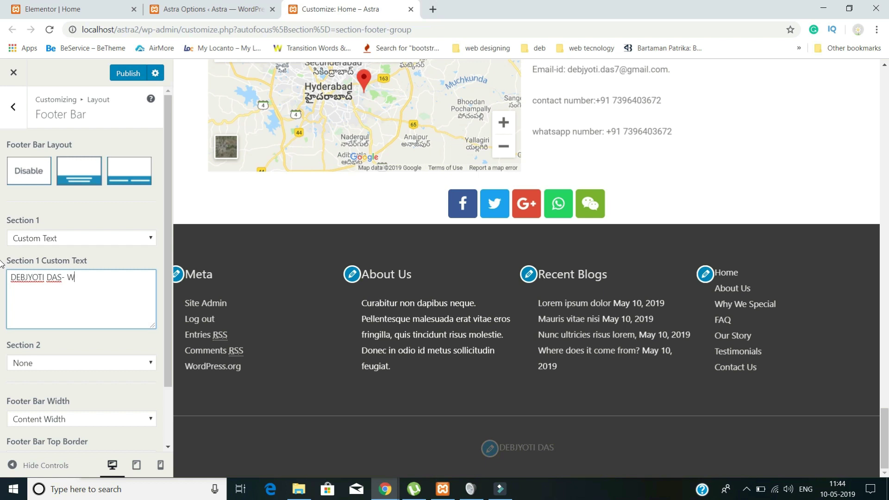
pyautogui.write('EBSEOTIPS.COM')
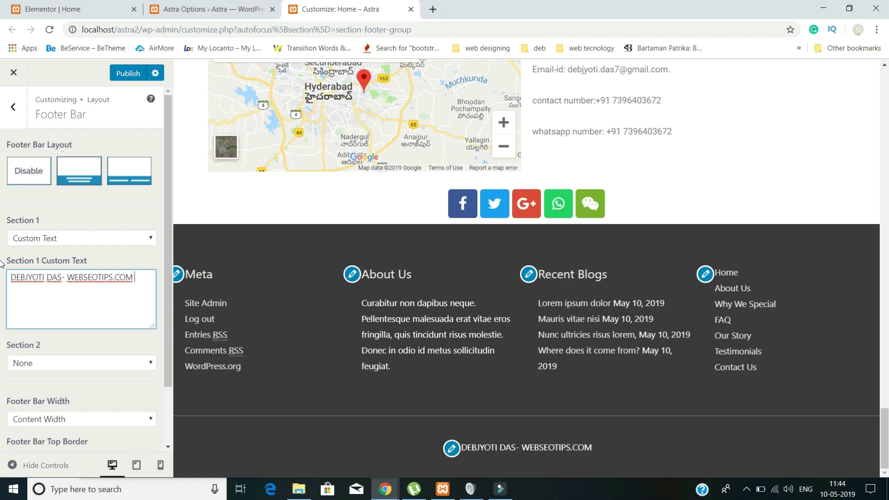
pyautogui.write('10/5/2019')
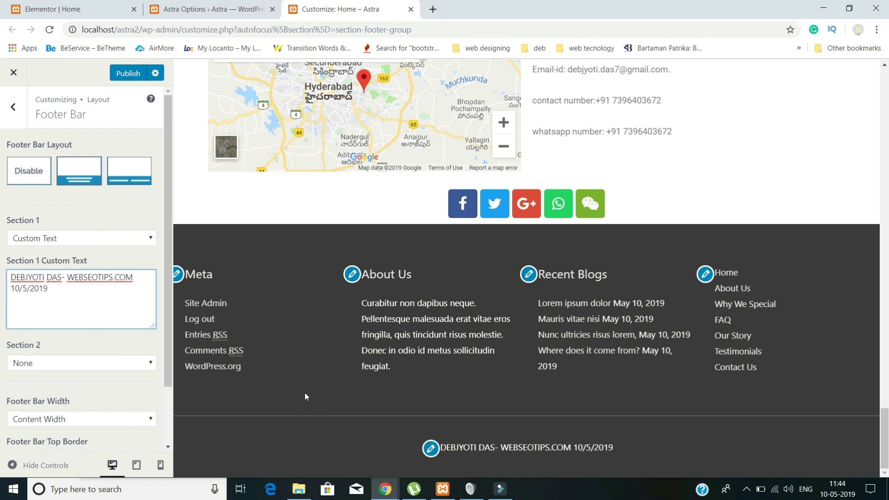
pyautogui.click(123, 79)
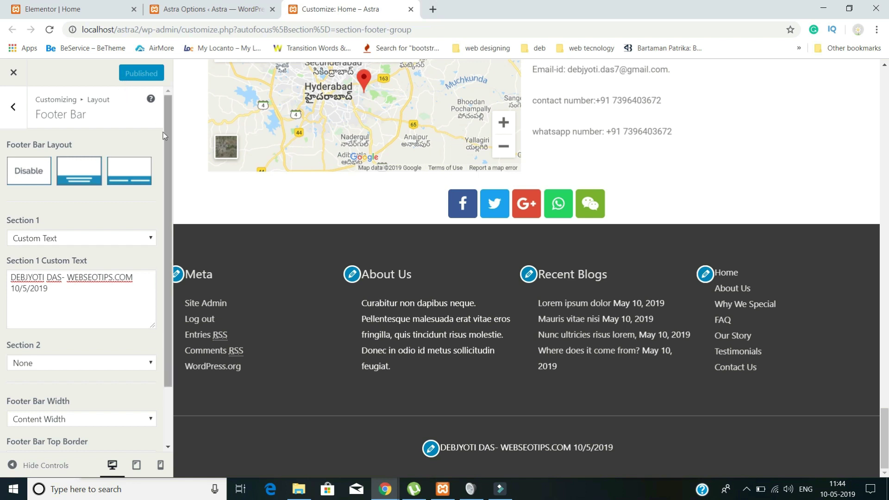
pyautogui.scroll(6, 300, 170)
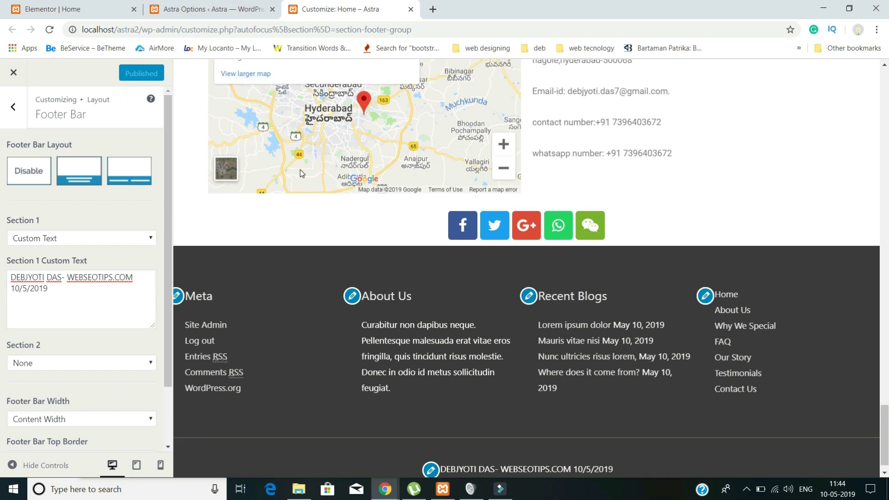
pyautogui.scroll(12, 300, 169)
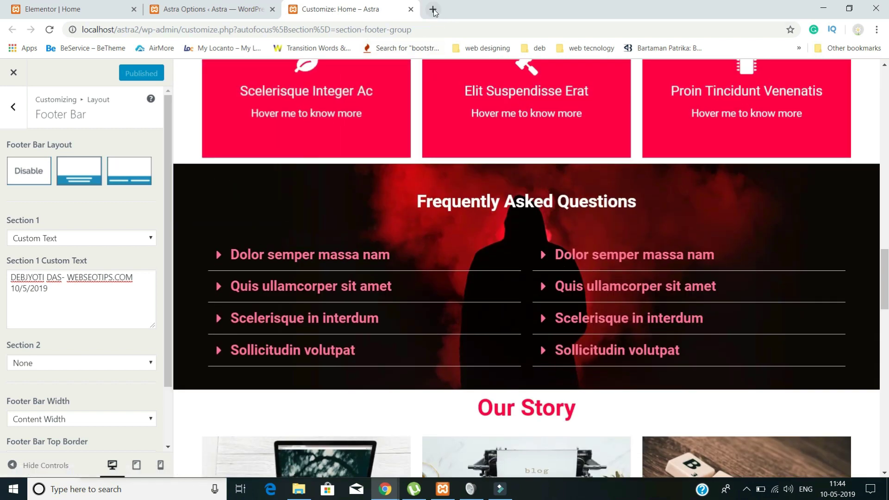
# - Close the Customizer and open the localhost/astra2 public front page in a new tab
pyautogui.click(14, 76)
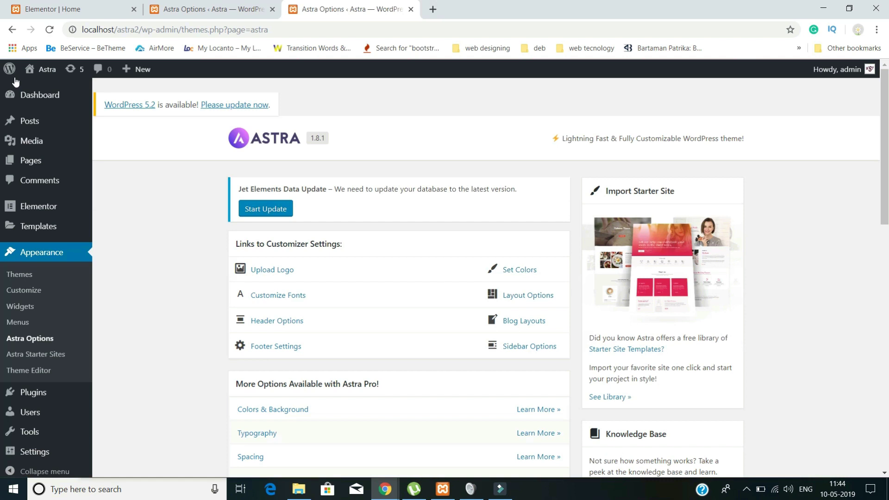
pyautogui.click(433, 9)
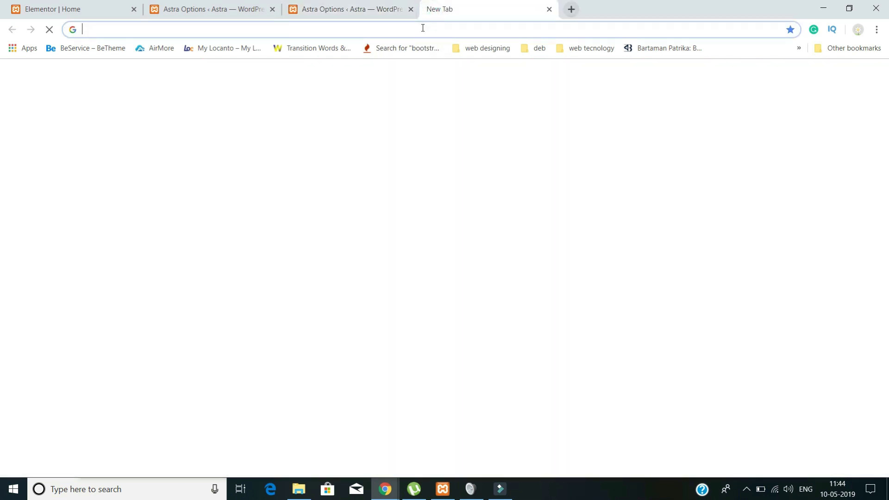
pyautogui.click(423, 28)
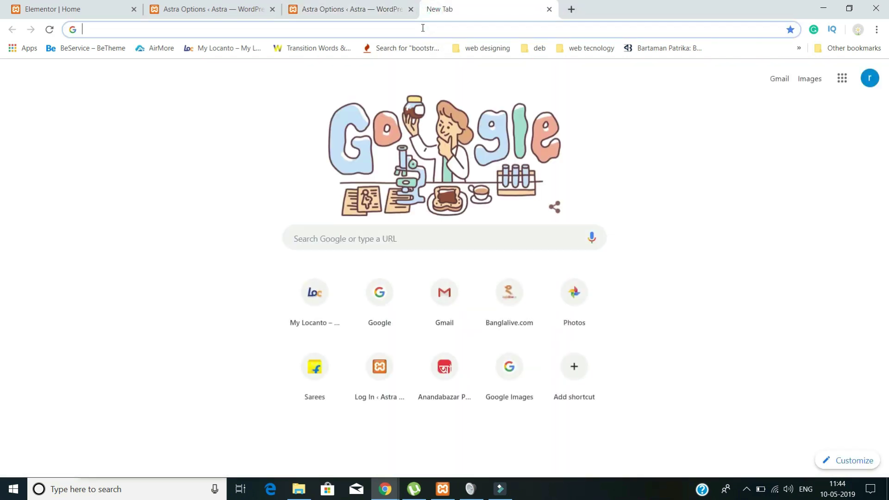
pyautogui.write('LOCA')
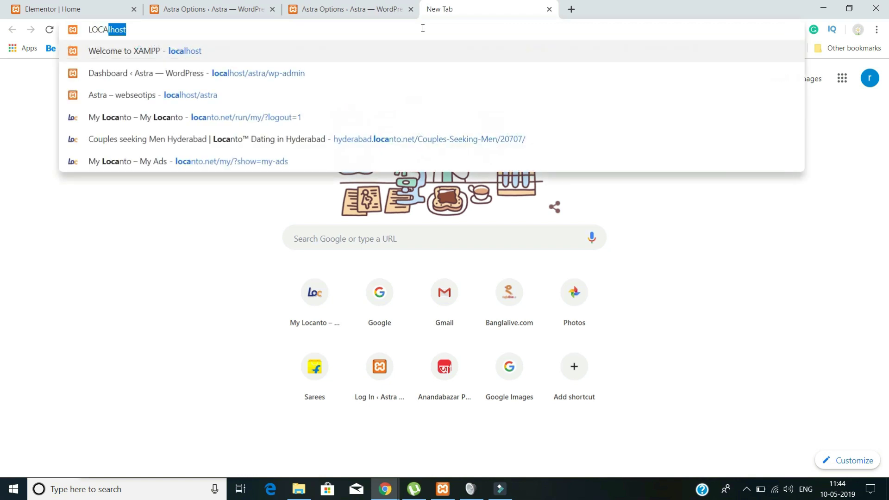
pyautogui.write('LHOST')
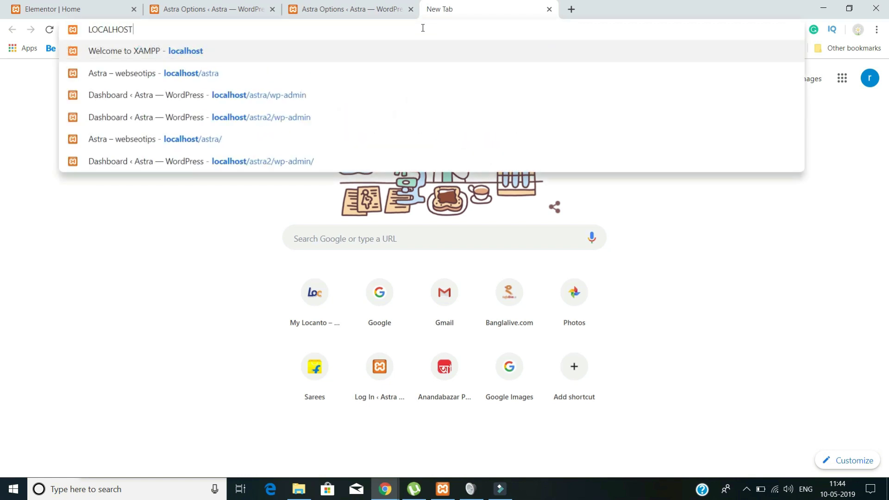
pyautogui.write('/AS')
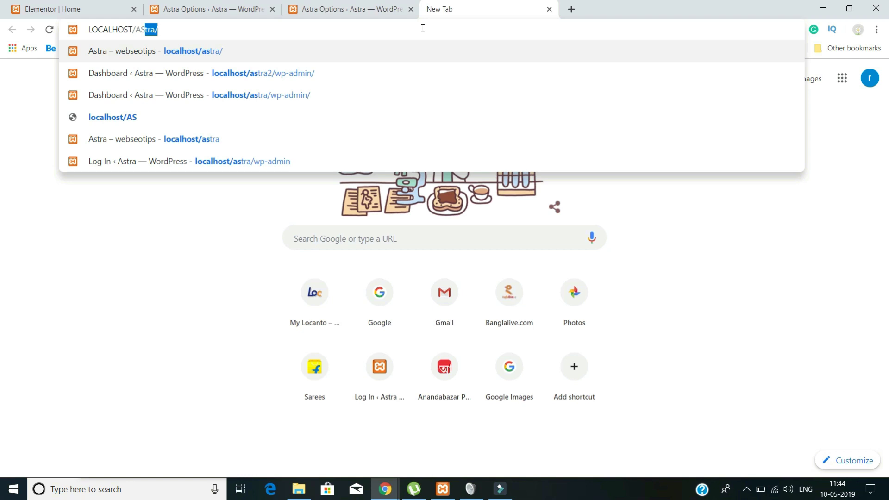
pyautogui.write('TRA')
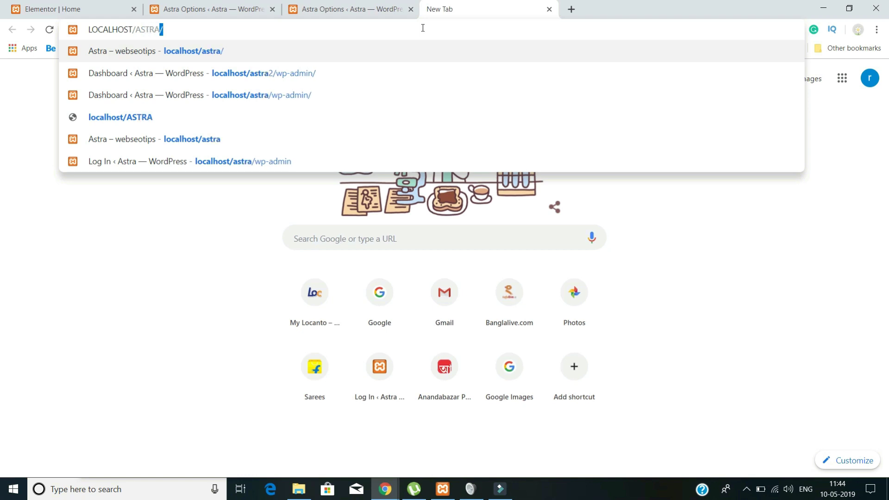
pyautogui.write('2')
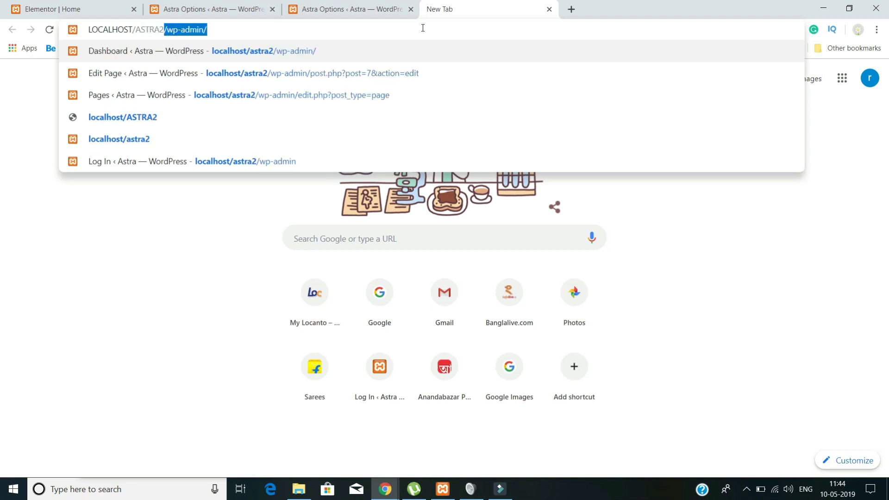
pyautogui.press('Return')
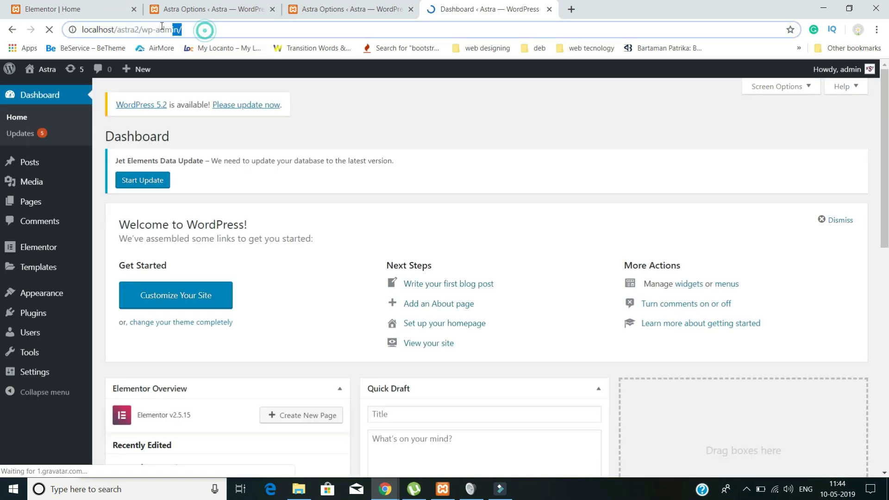
pyautogui.moveTo(204, 30); pyautogui.dragTo(140, 28)
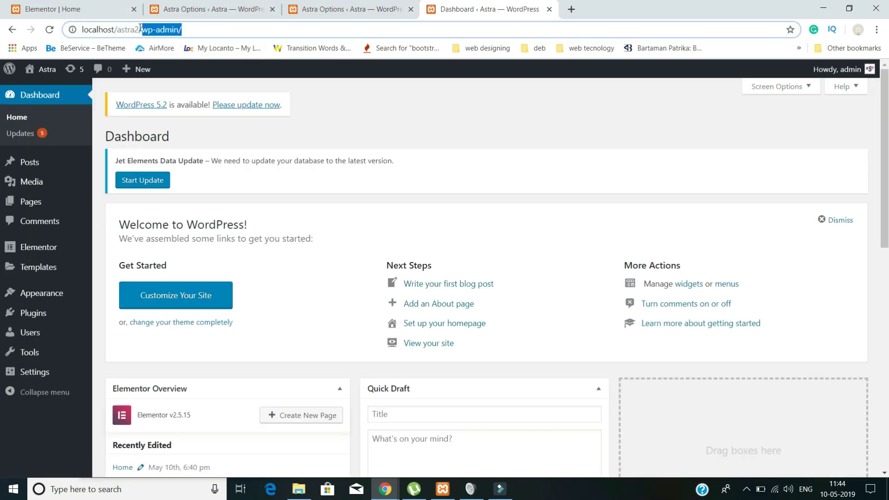
pyautogui.press('BackSpace')
pyautogui.press('Return')
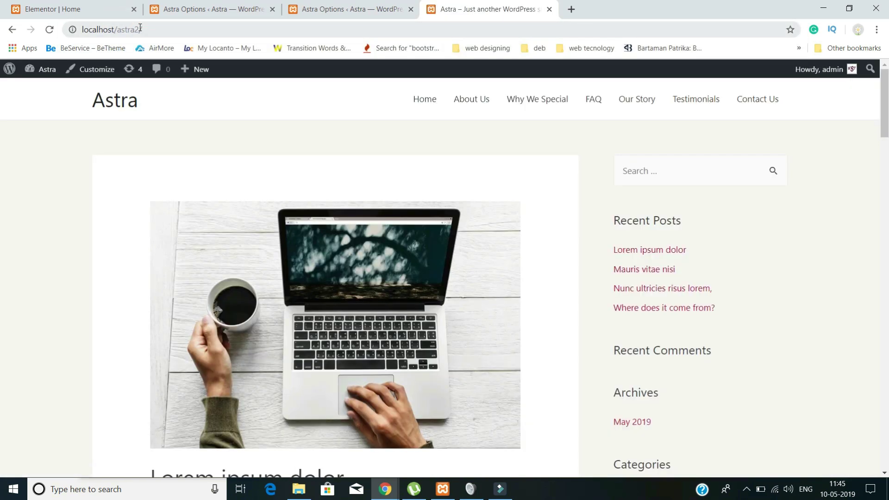
# - Check the live front page, still a post list, then go back to the Astra Options tab
pyautogui.scroll(-20, 533, 282)
pyautogui.scroll(20, 535, 285)
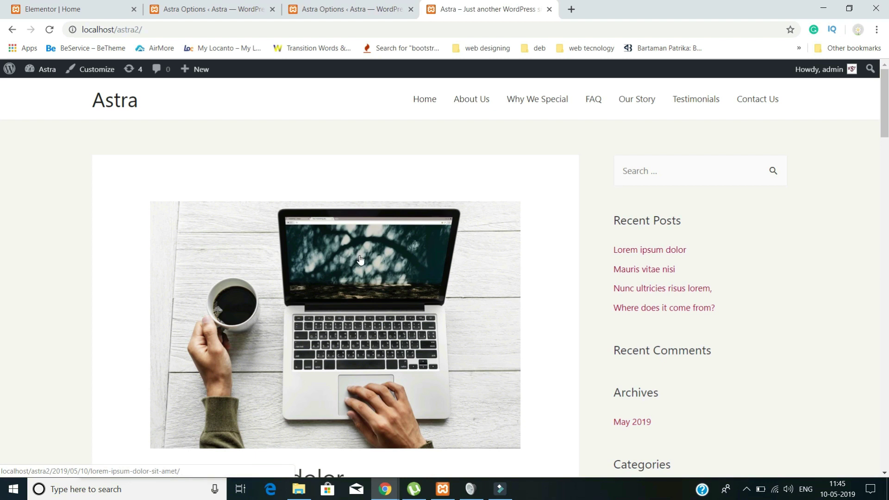
pyautogui.click(338, 9)
pyautogui.scroll(-5, 110, 301)
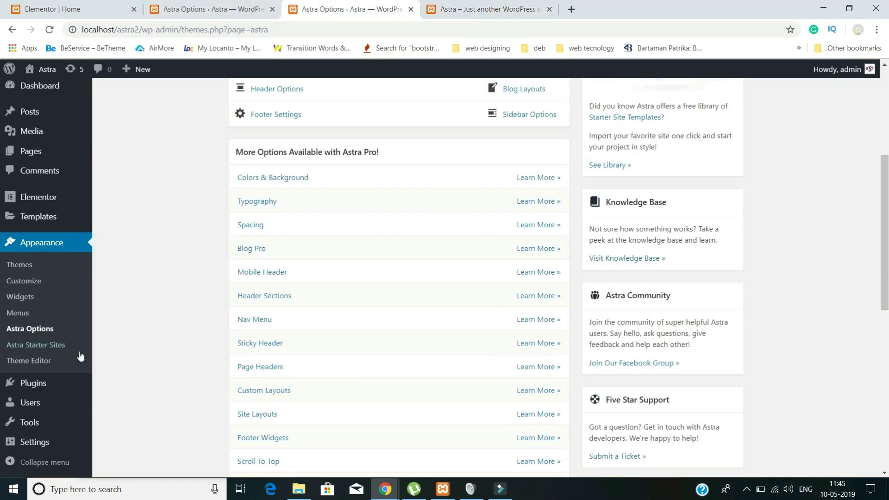
# - Set Reading Settings to show the static page Home as homepage, save, and reload the live site
pyautogui.click(48, 447)
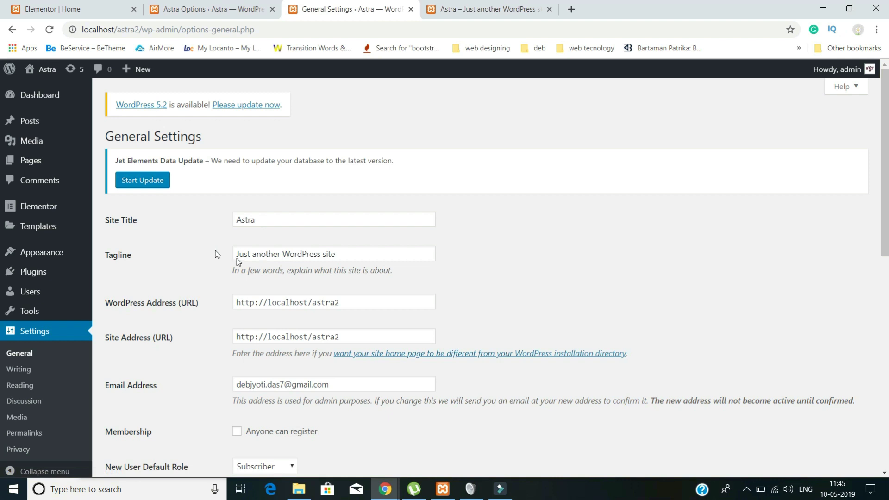
pyautogui.scroll(-3, 46, 379)
pyautogui.click(23, 375)
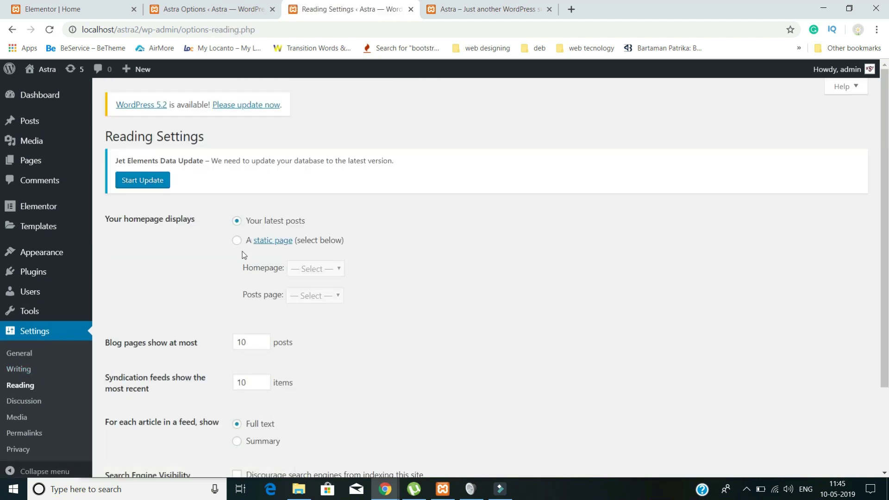
pyautogui.click(236, 241)
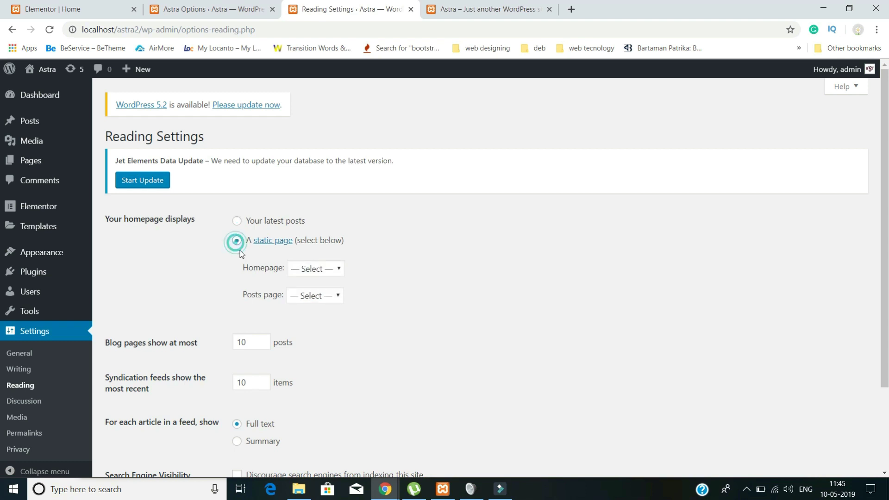
pyautogui.click(302, 268)
pyautogui.click(305, 296)
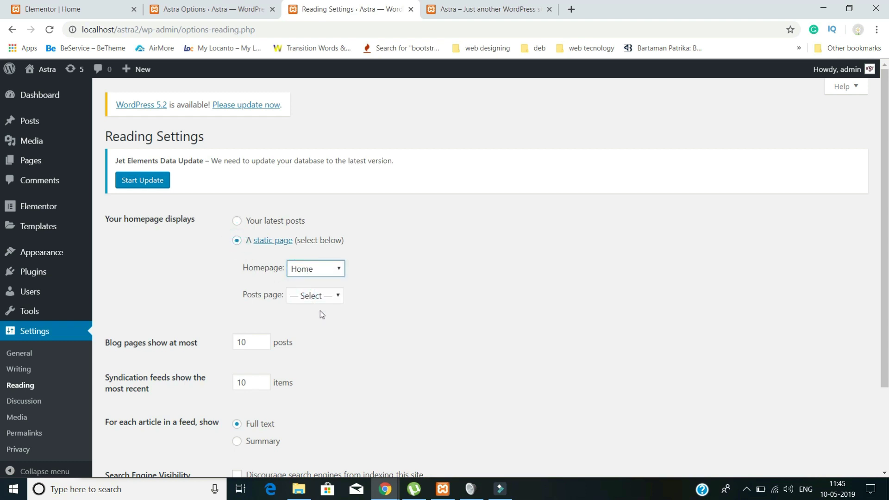
pyautogui.scroll(-3, 320, 310)
pyautogui.click(124, 416)
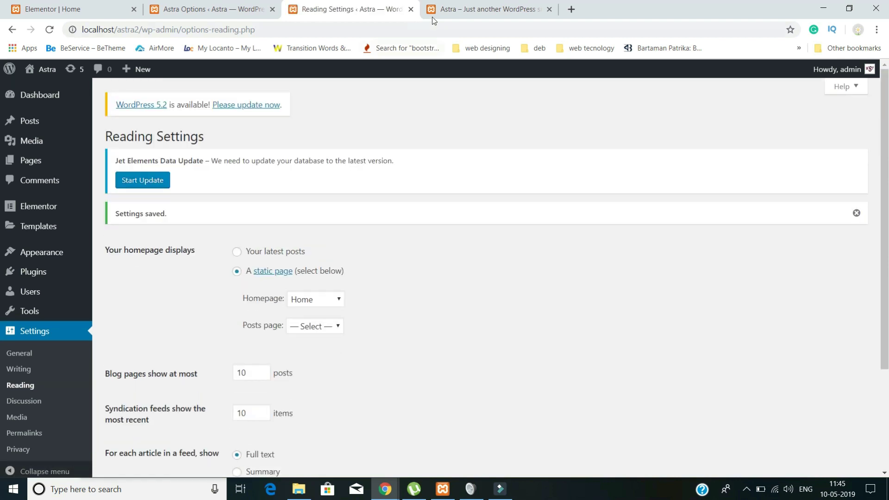
pyautogui.click(461, 10)
pyautogui.click(48, 30)
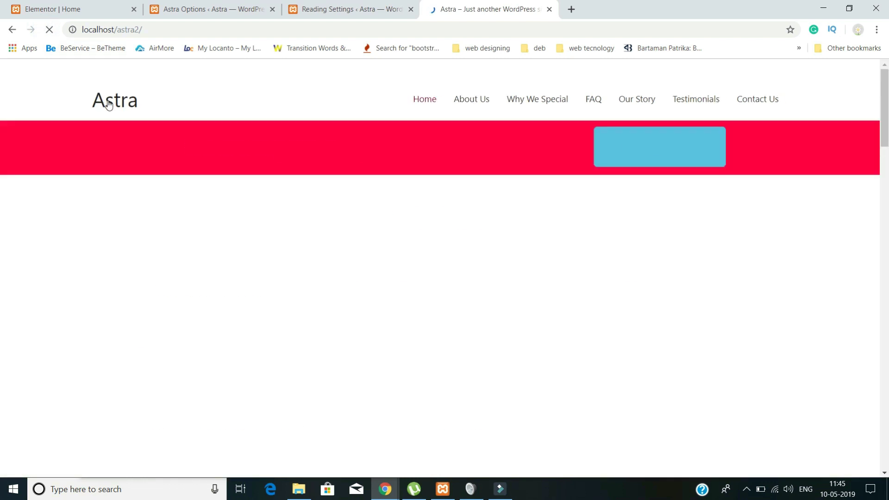
pyautogui.scroll(-13, 162, 127)
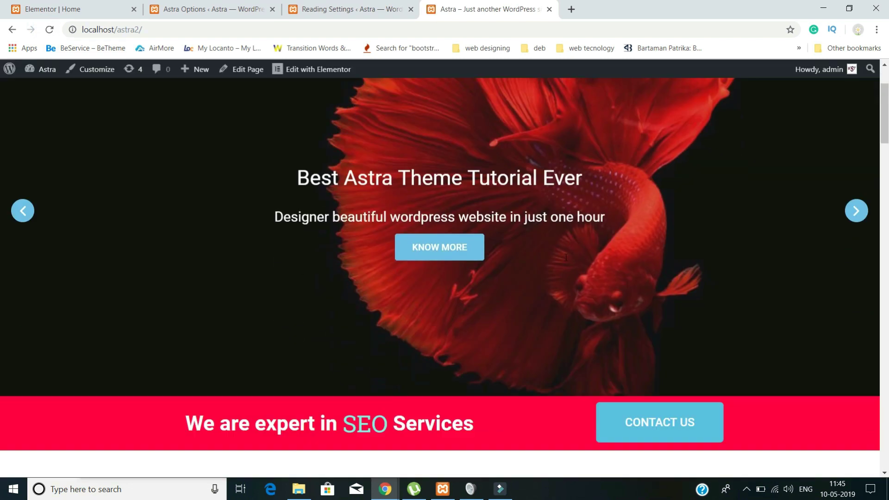
pyautogui.scroll(-20, 566, 258)
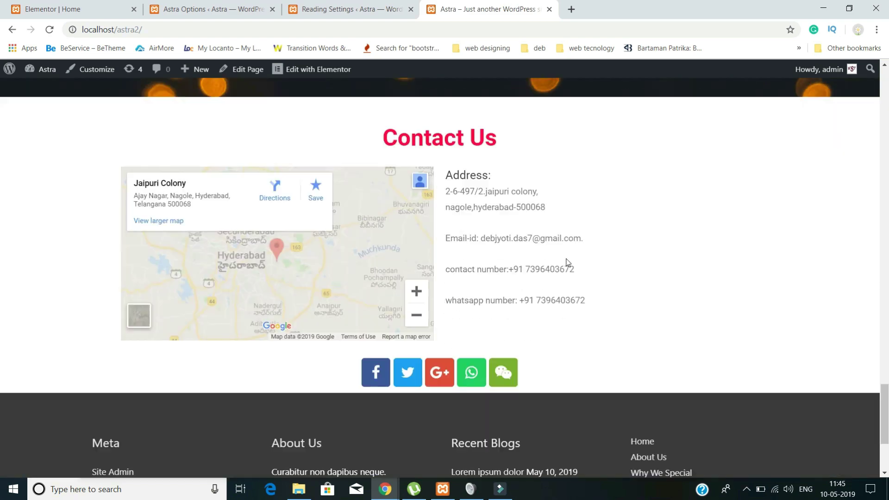
pyautogui.scroll(8, 566, 262)
pyautogui.scroll(-15, 566, 260)
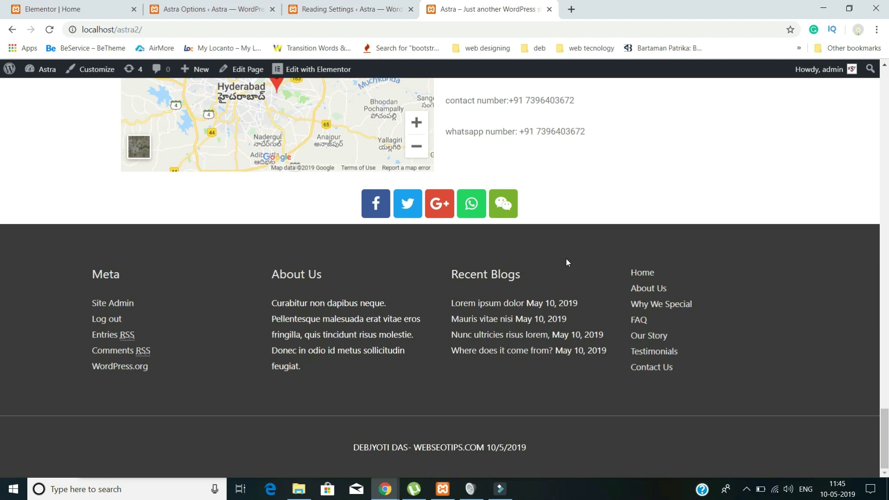
pyautogui.scroll(20, 566, 257)
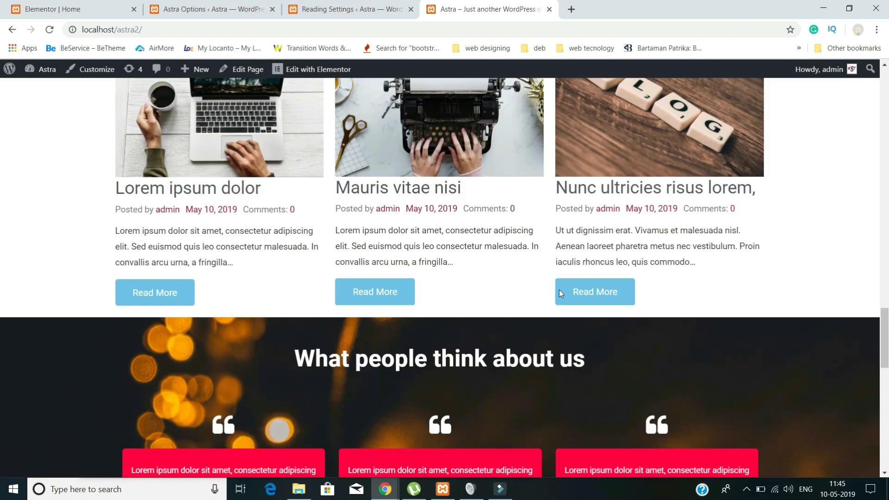
pyautogui.scroll(15, 558, 295)
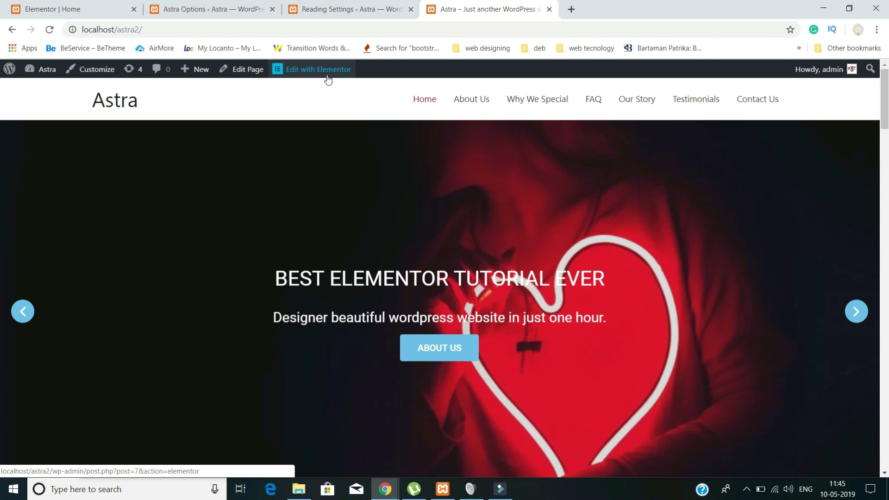
pyautogui.scroll(-6, 410, 225)
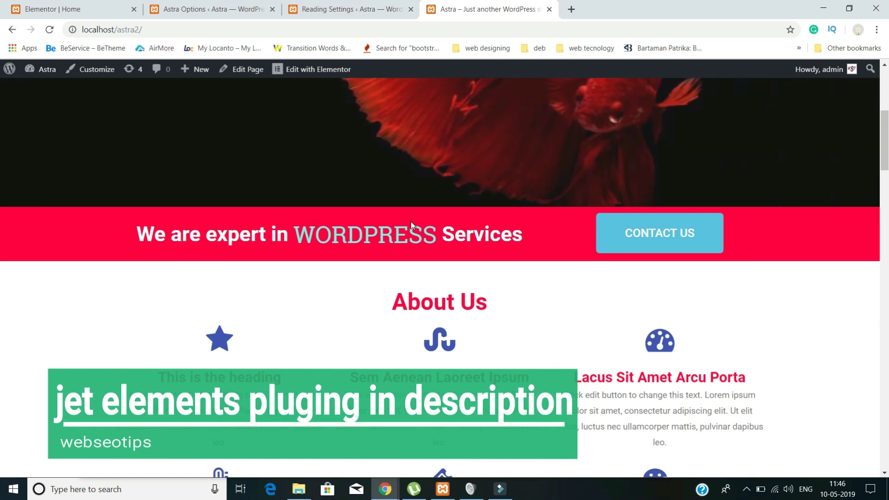
pyautogui.scroll(6, 410, 221)
pyautogui.scroll(-15, 517, 175)
pyautogui.scroll(-7, 518, 180)
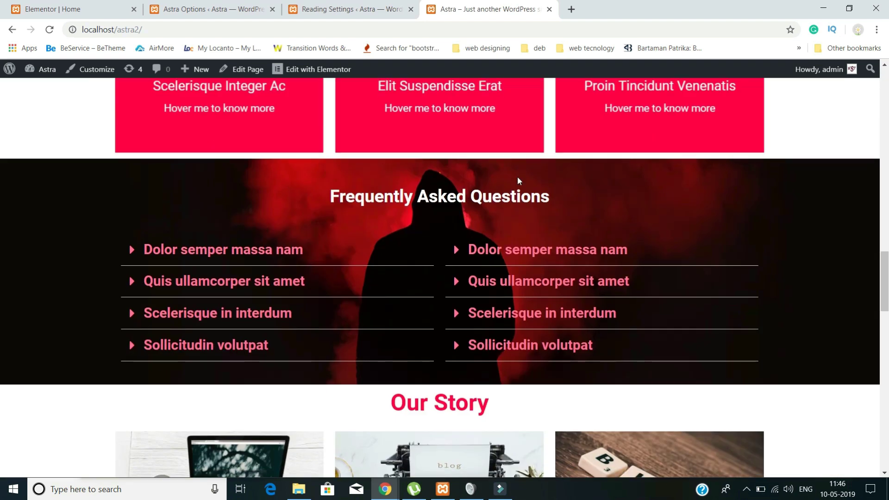